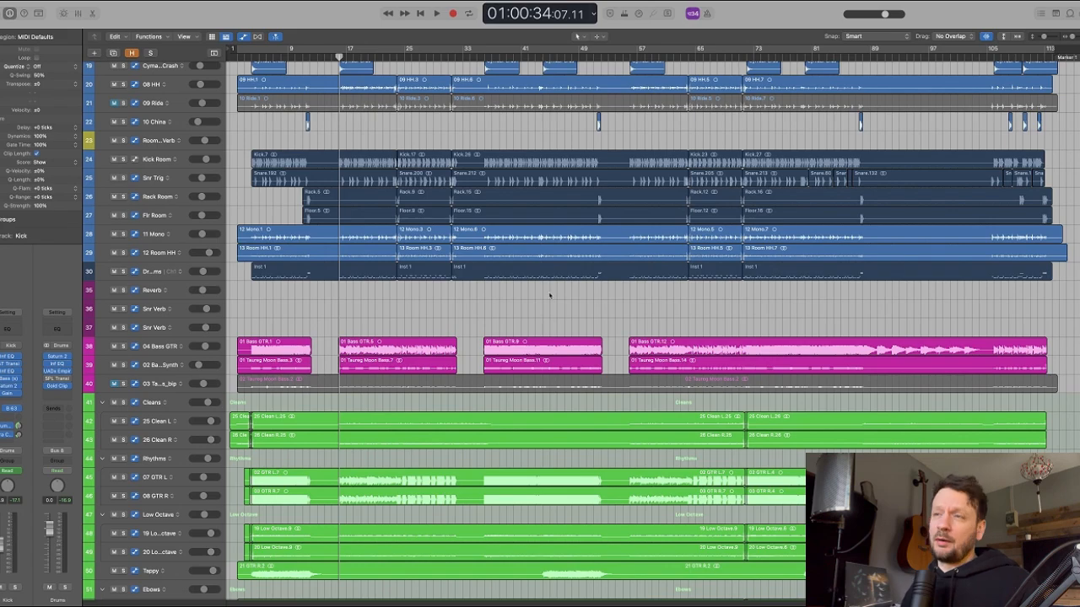
- Look through the arrangement from the drum tracks down to the output buses while the song plays
scroll(564, 126, "down", 1)
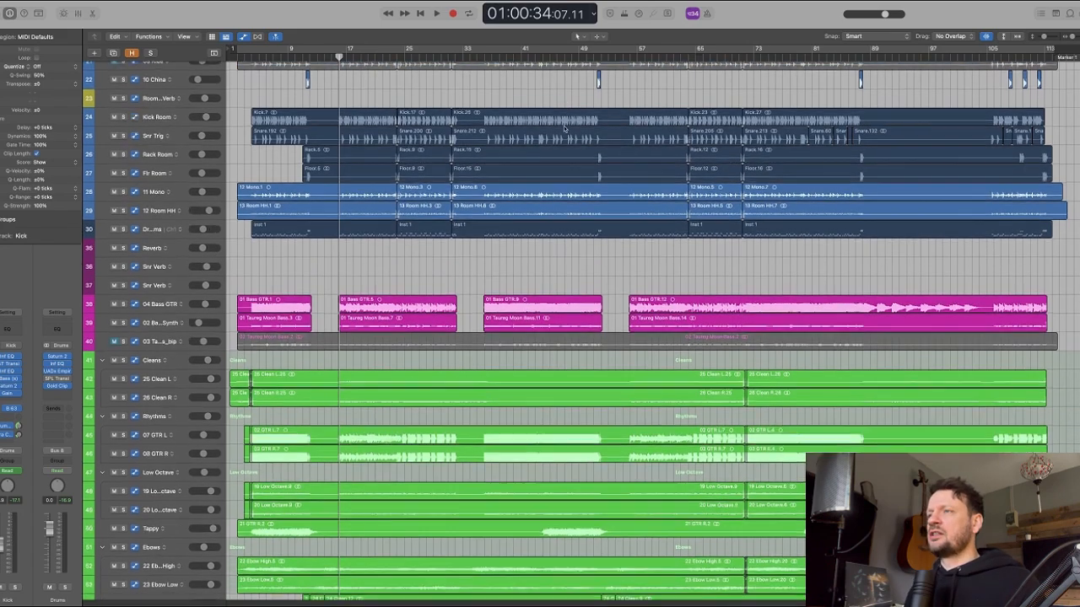
scroll(552, 118, "up", 5)
scroll(540, 109, "up", 1)
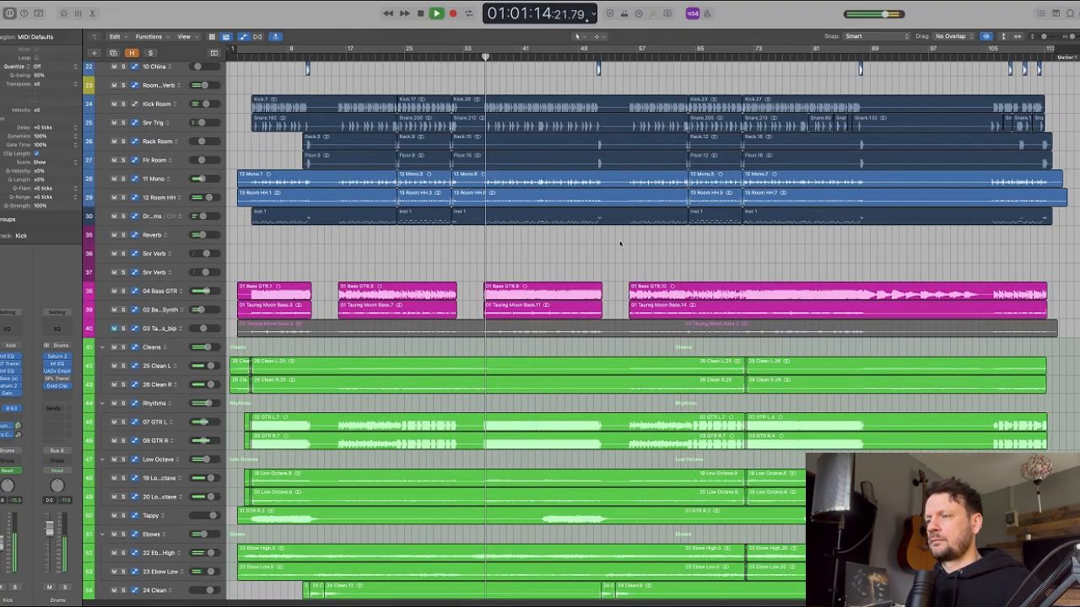
scroll(620, 243, "down", 2)
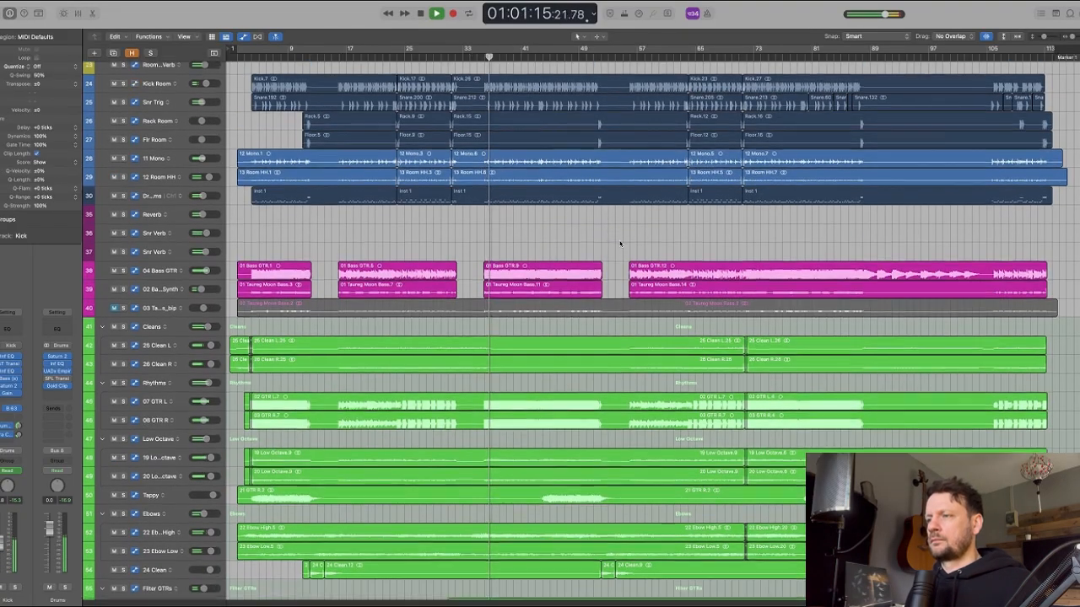
scroll(620, 243, "down", 10)
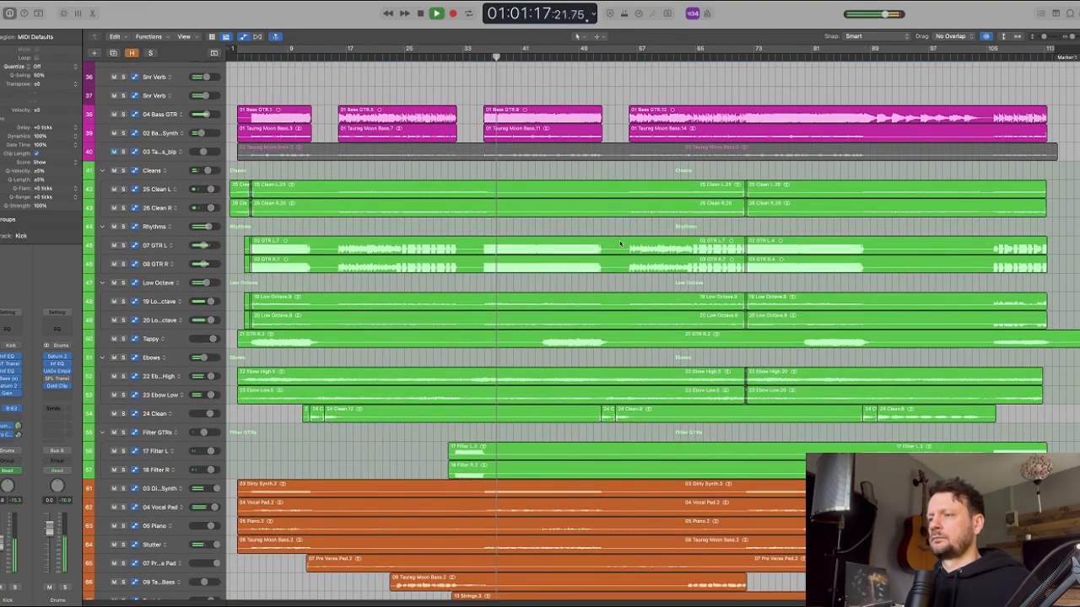
scroll(620, 243, "down", 8)
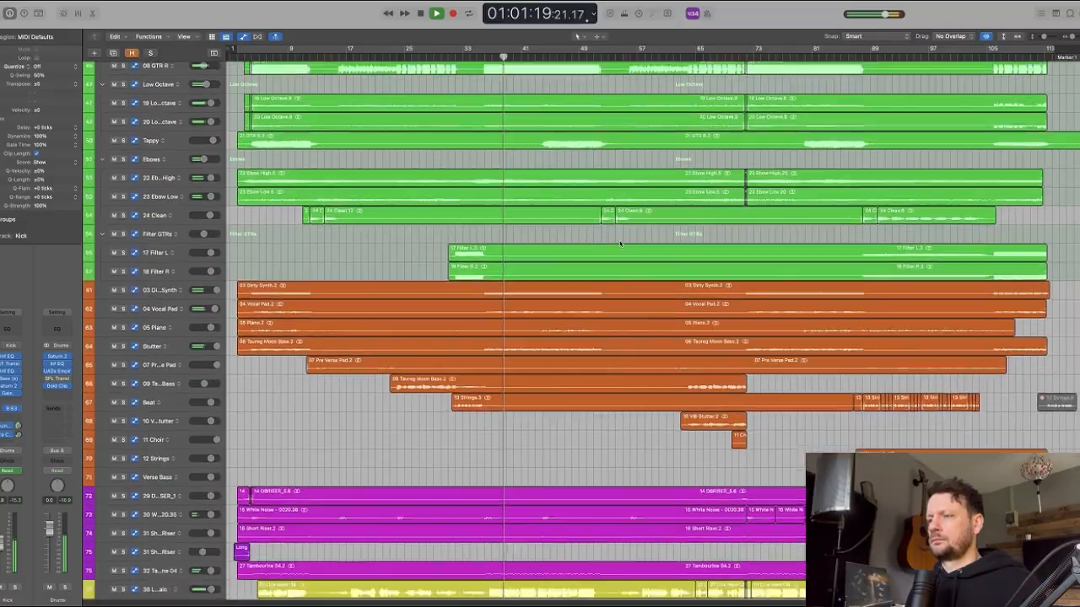
scroll(620, 243, "down", 11)
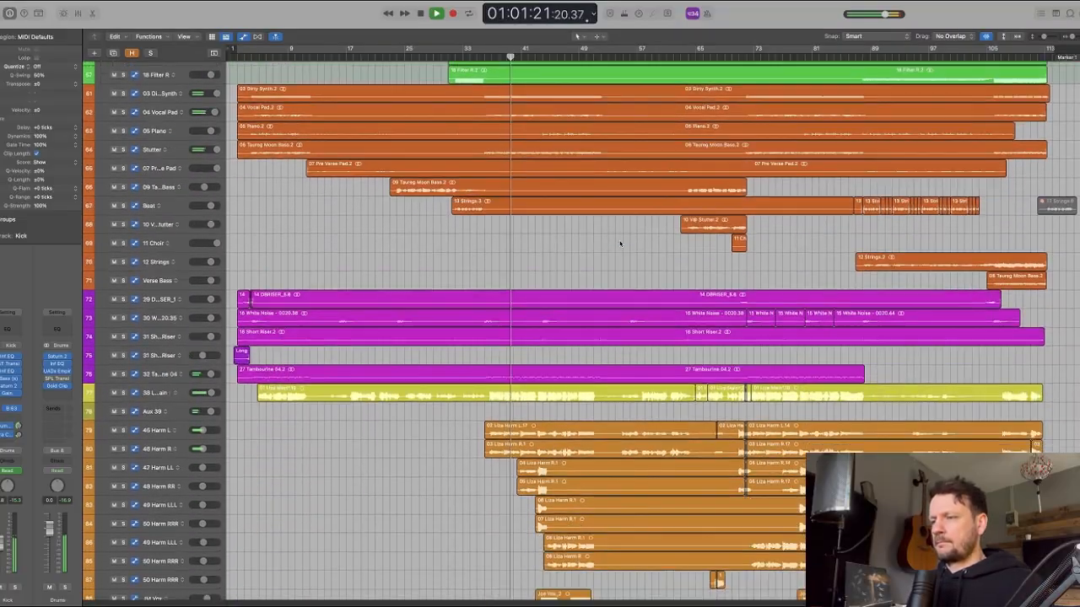
scroll(620, 244, "down", 7)
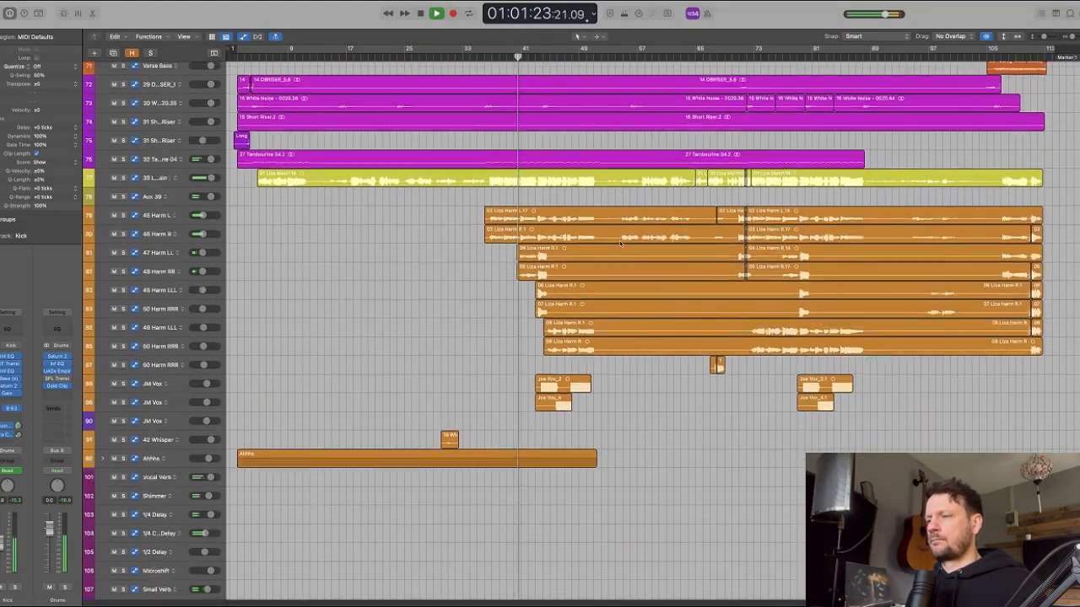
scroll(620, 244, "down", 10)
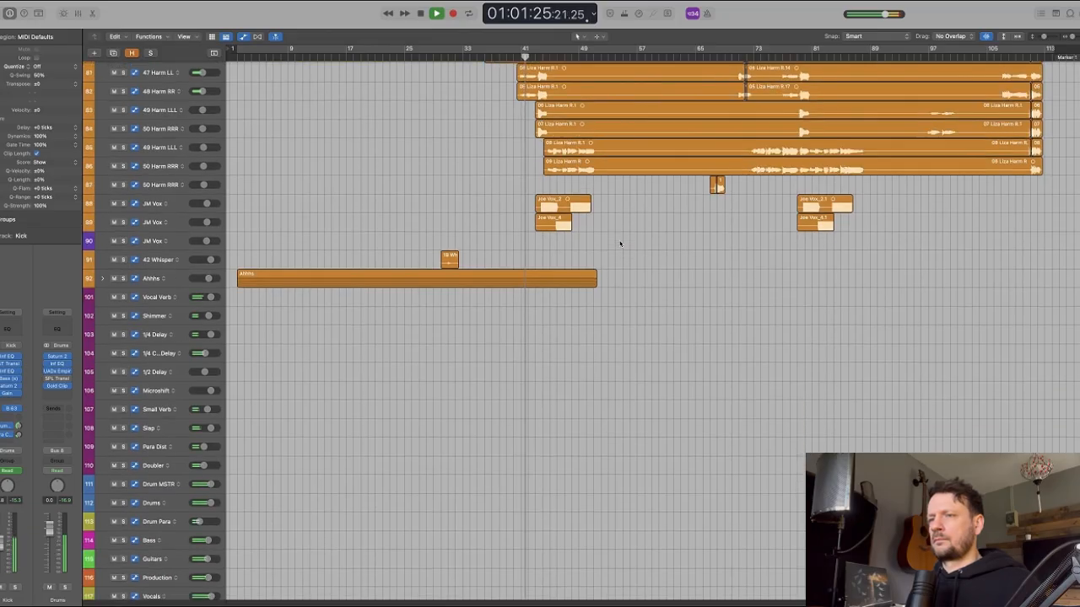
scroll(620, 244, "down", 2)
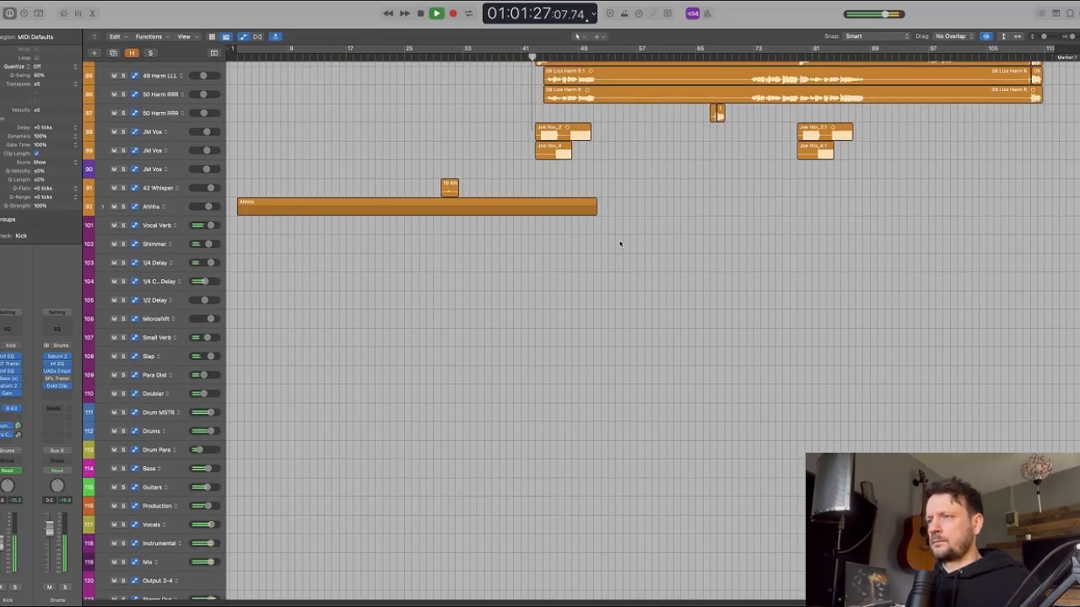
- Show the mixer, review the channel strips from the drums to the stereo output during playback, and stop playback
key("x")
scroll(647, 275, "right", 10)
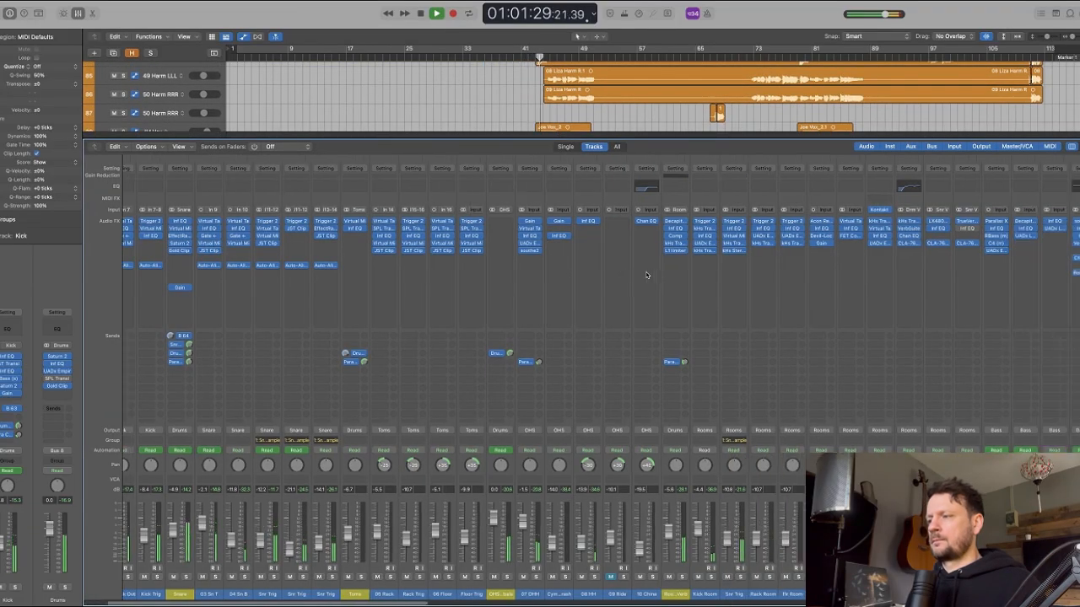
scroll(646, 275, "right", 12)
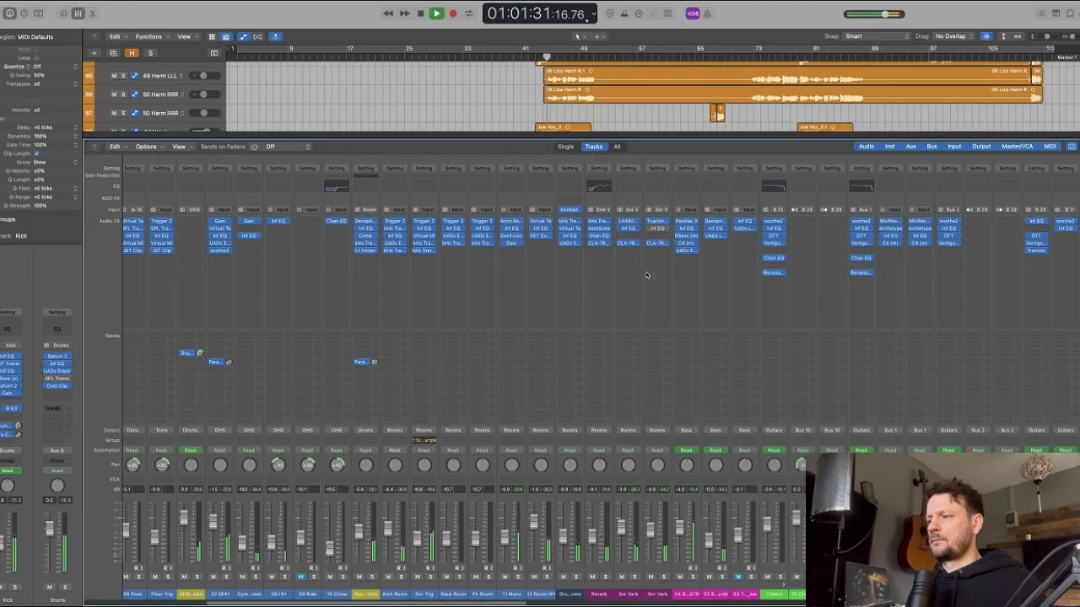
scroll(646, 275, "right", 12)
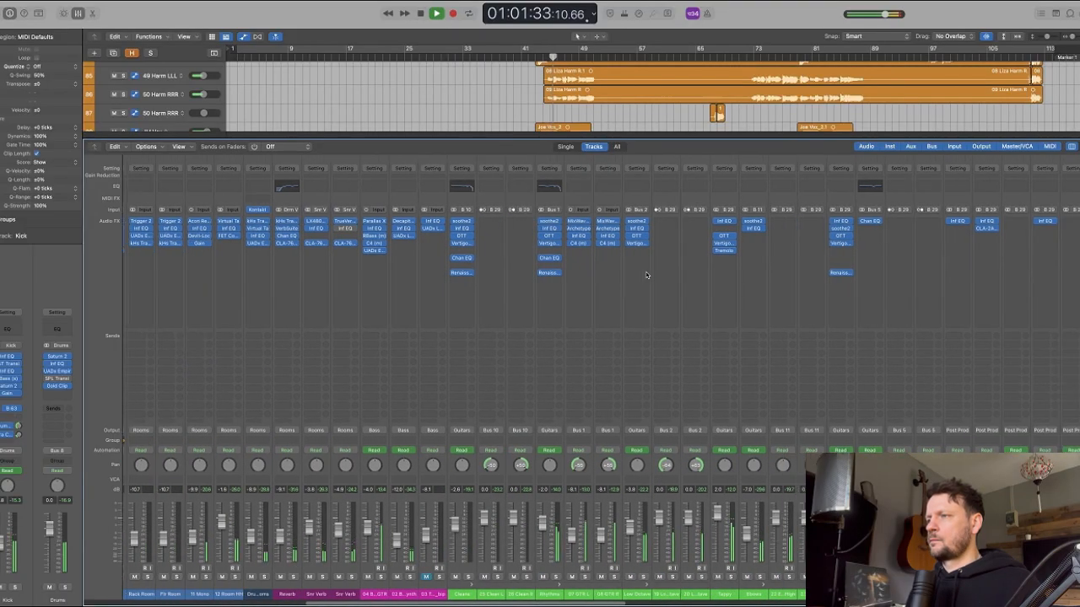
scroll(646, 275, "right", 5)
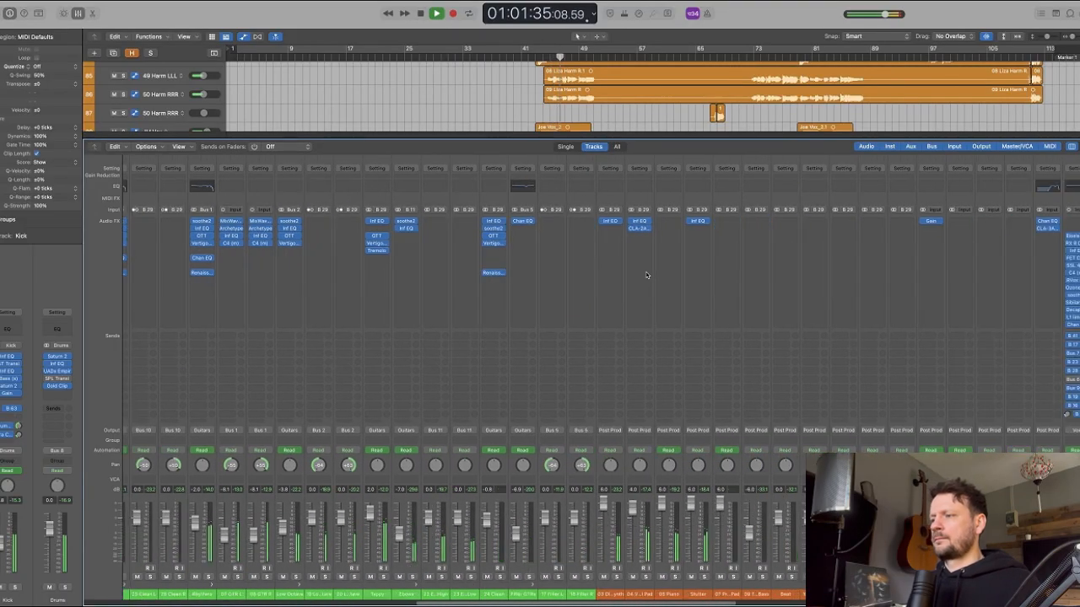
scroll(646, 274, "right", 11)
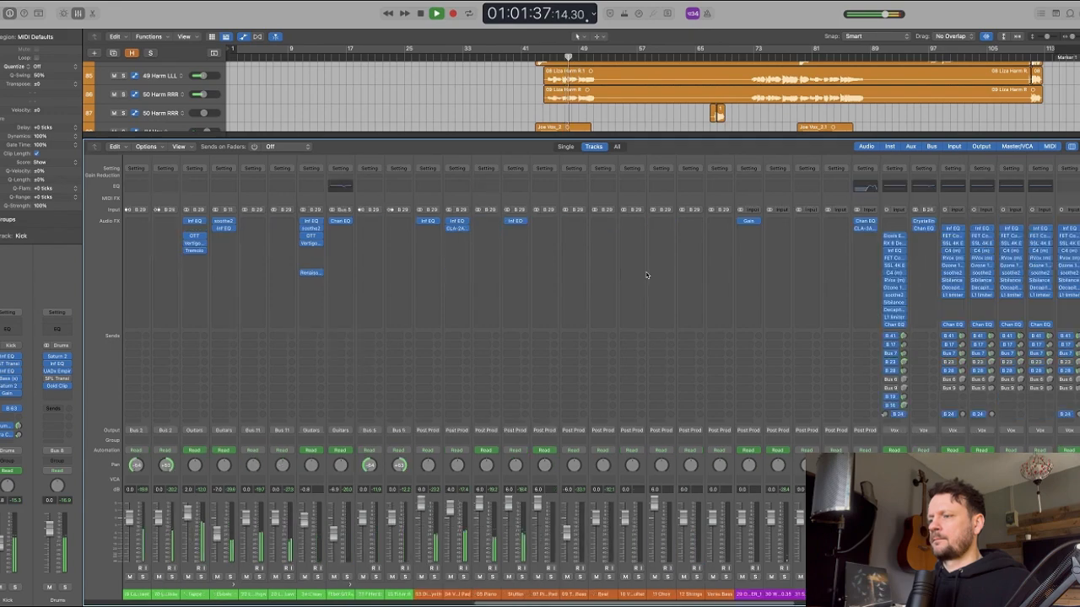
scroll(646, 275, "right", 20)
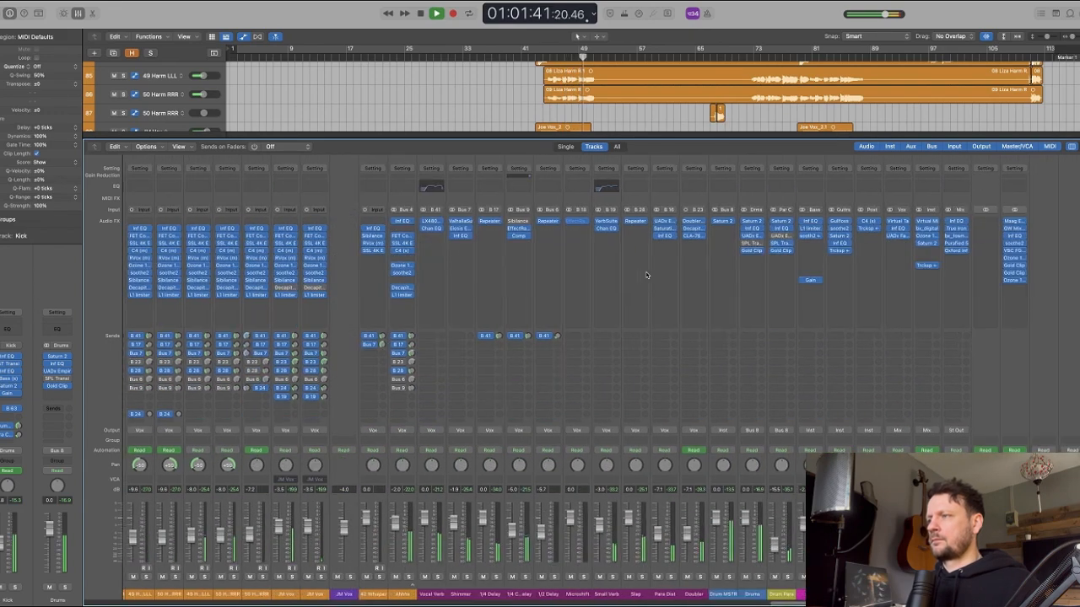
scroll(647, 275, "left", 1)
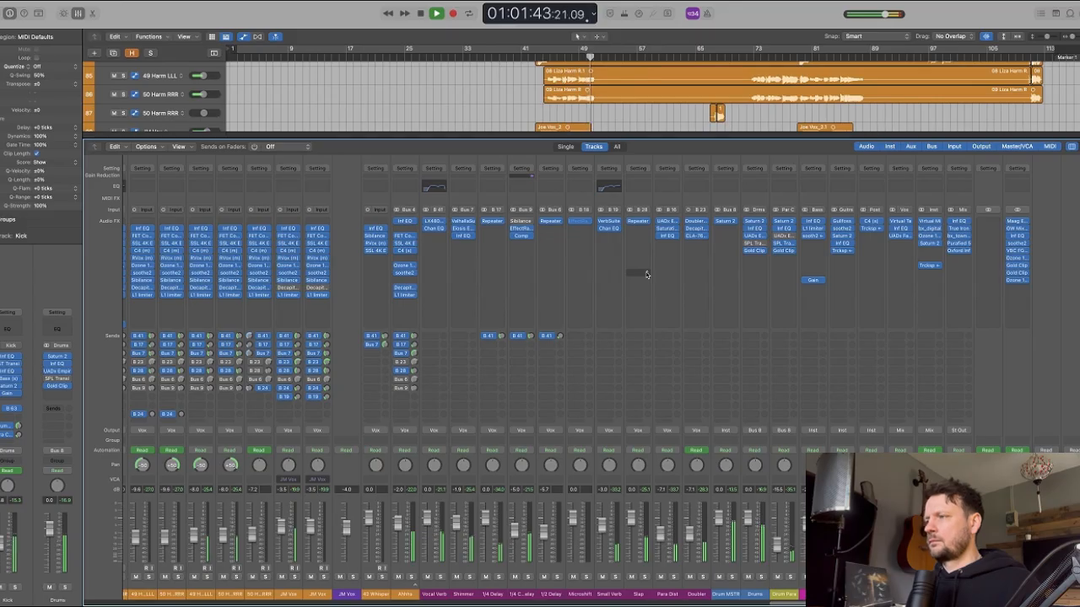
scroll(647, 275, "left", 1)
scroll(648, 274, "left", 5)
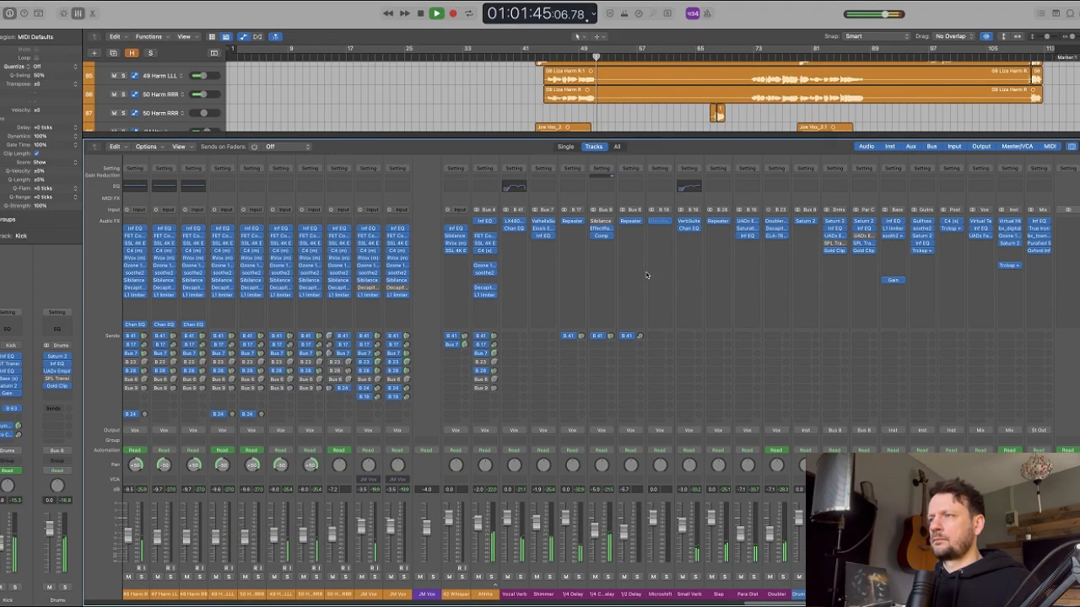
key("space")
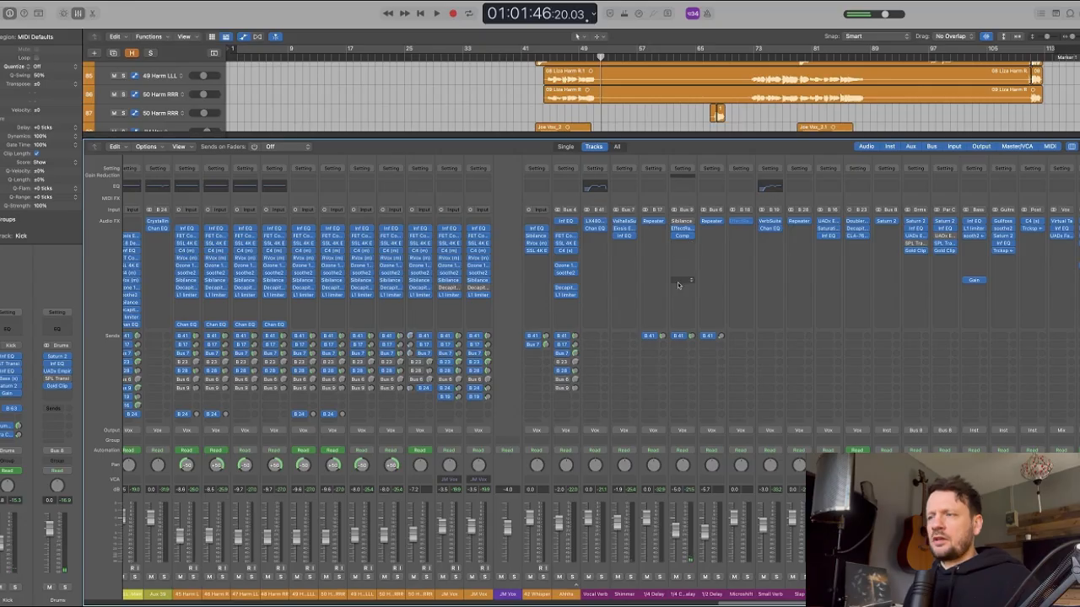
- Review the mixer's plug-in chains again, from the drum and room channels across to the vocal effects and output buses
scroll(675, 253, "left", 15)
scroll(685, 283, "left", 15)
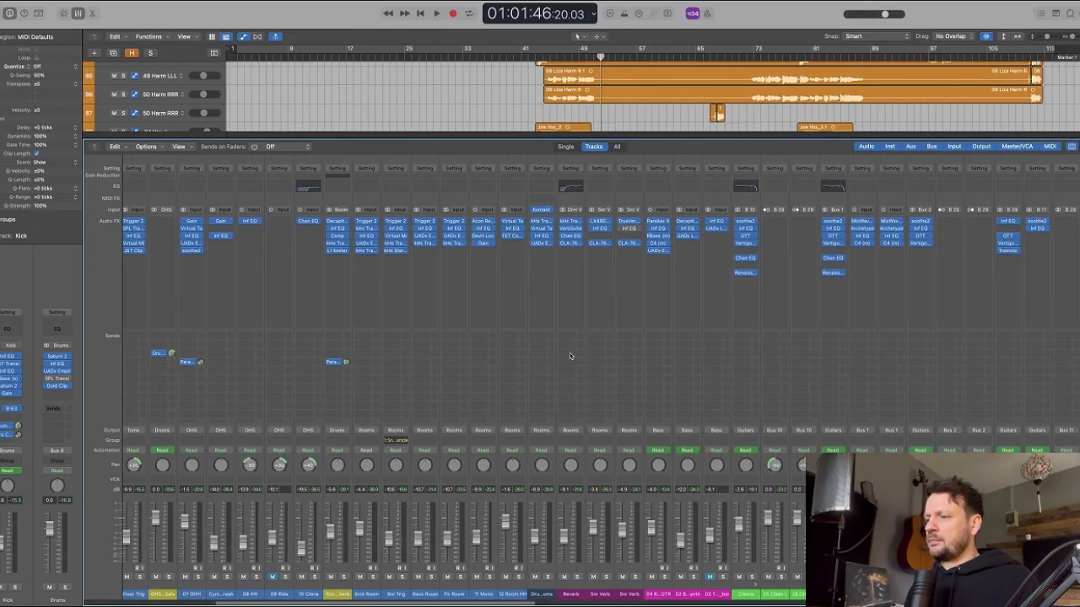
scroll(532, 371, "left", 2)
scroll(500, 419, "right", 15)
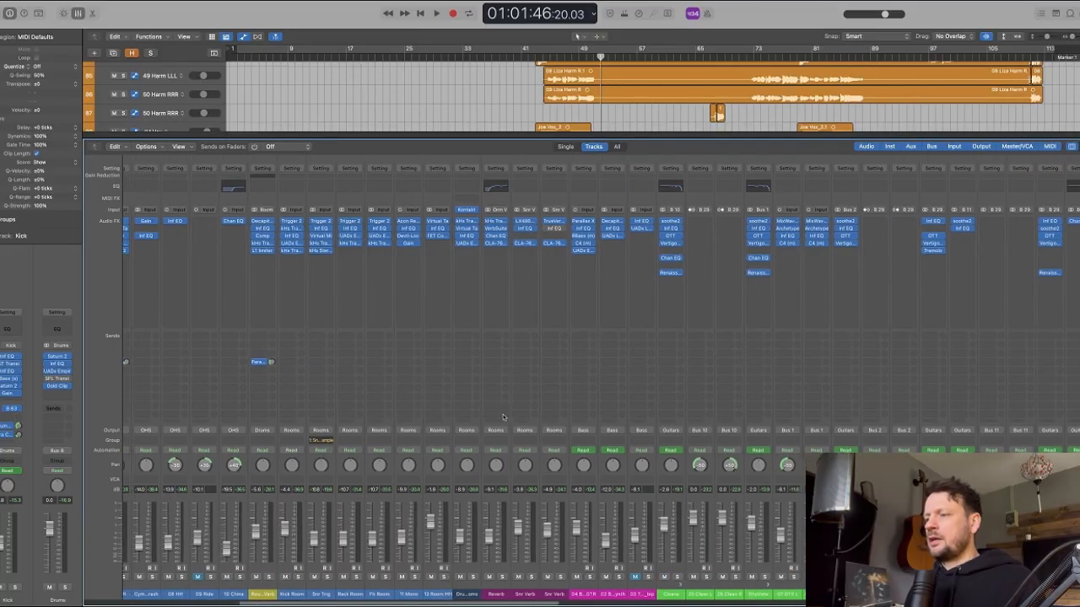
scroll(681, 440, "right", 15)
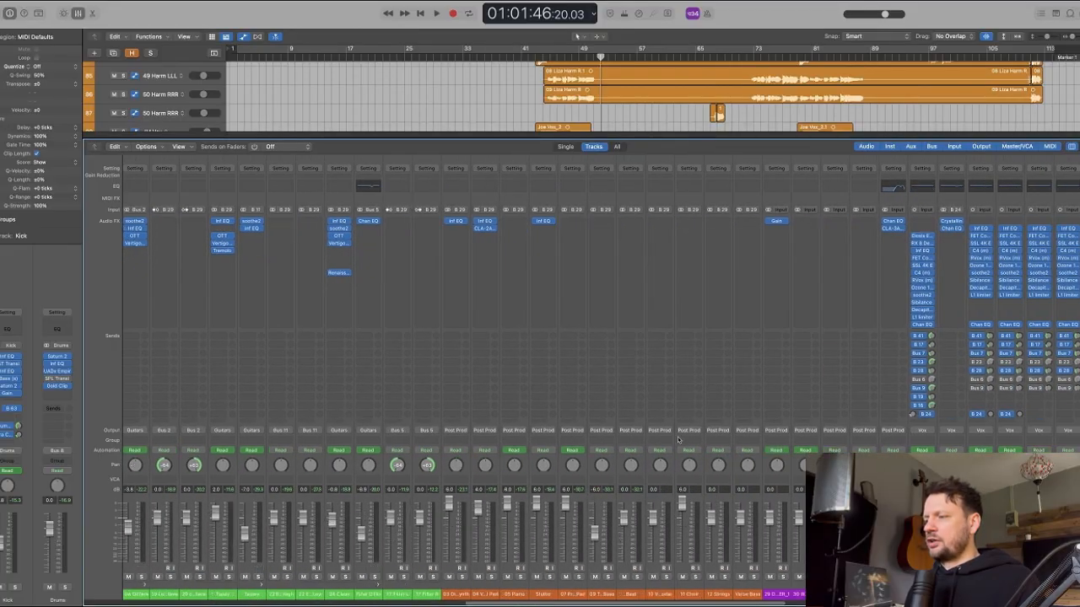
scroll(717, 442, "right", 4)
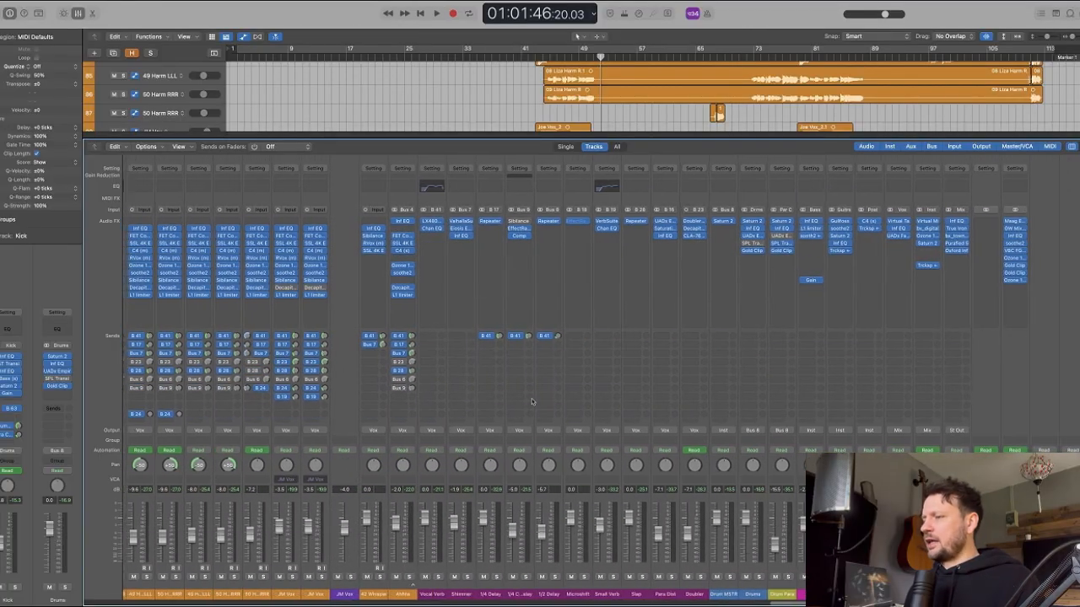
- Return to the arrangement and set a cycle range over the section from about bar 36 to bar 52
key("x")
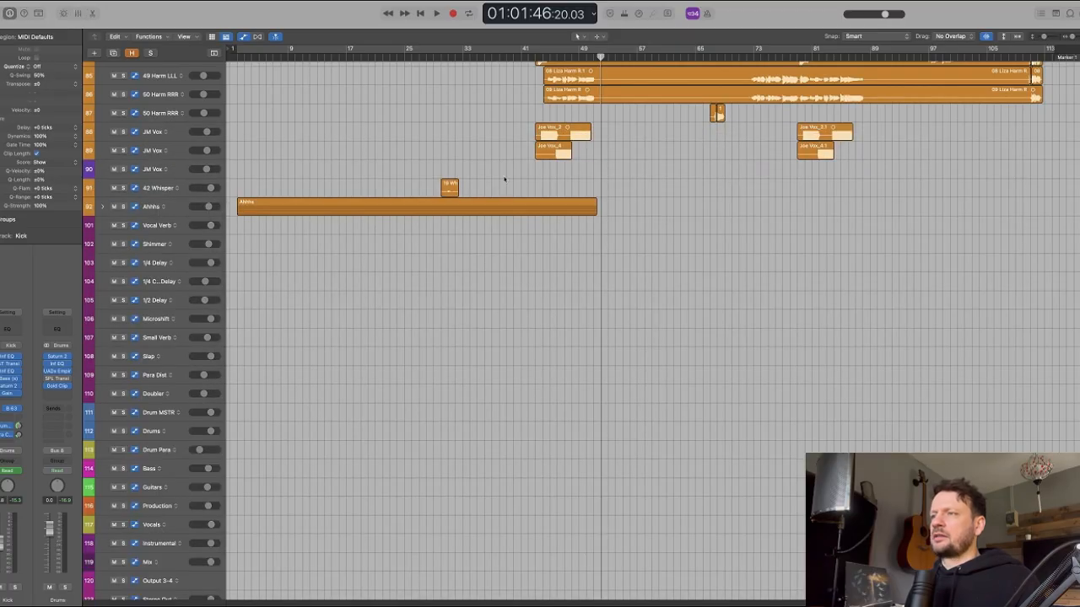
scroll(506, 175, "up", 15)
key("super+Right")
key("super+Right")
key("super+Right")
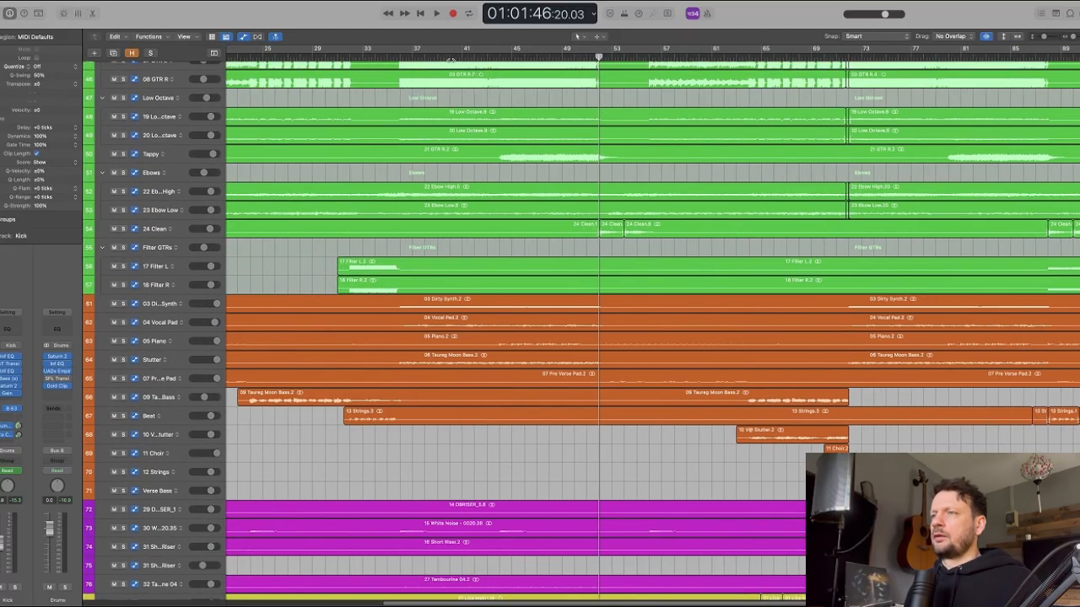
left_click_drag(402, 54, 597, 53)
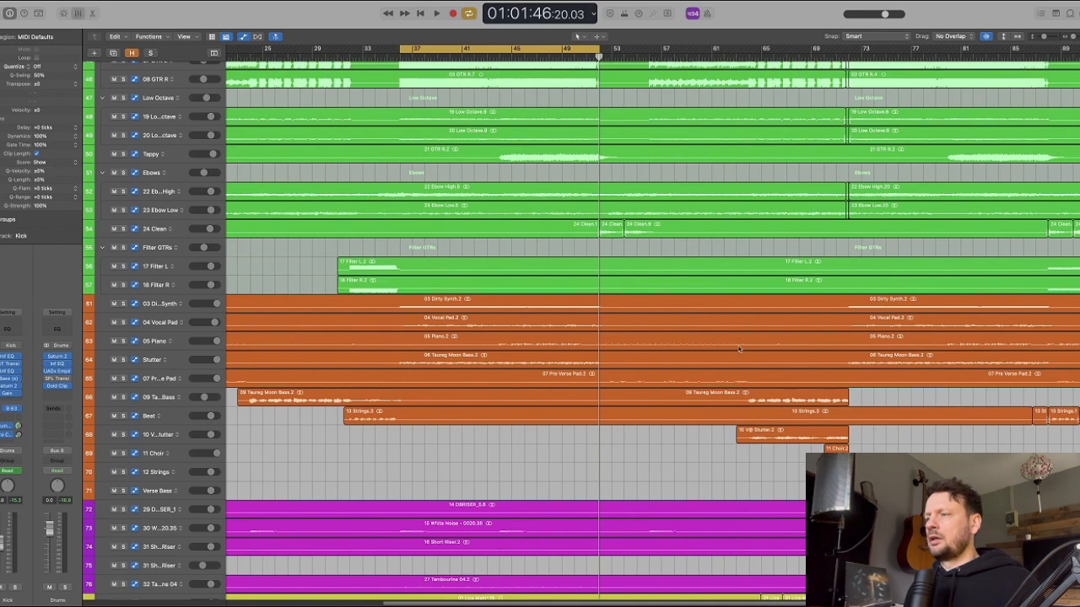
- Open the Ozone 11 Maximizer on the Stereo Out channel in the mixer and move its window clear of the insert list
key("x")
scroll(743, 371, "right", 5)
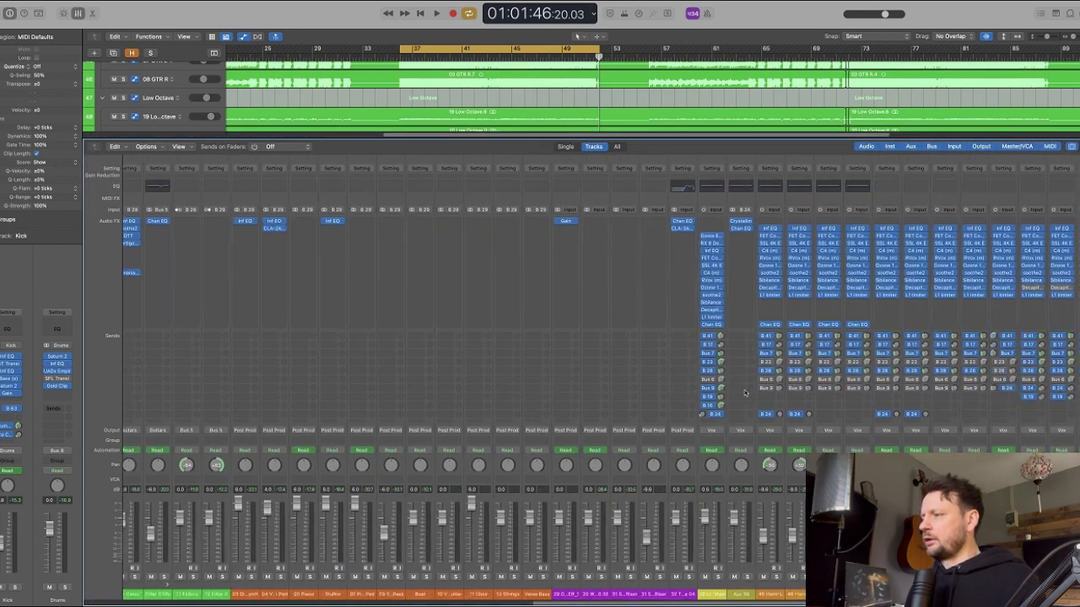
scroll(745, 392, "right", 10)
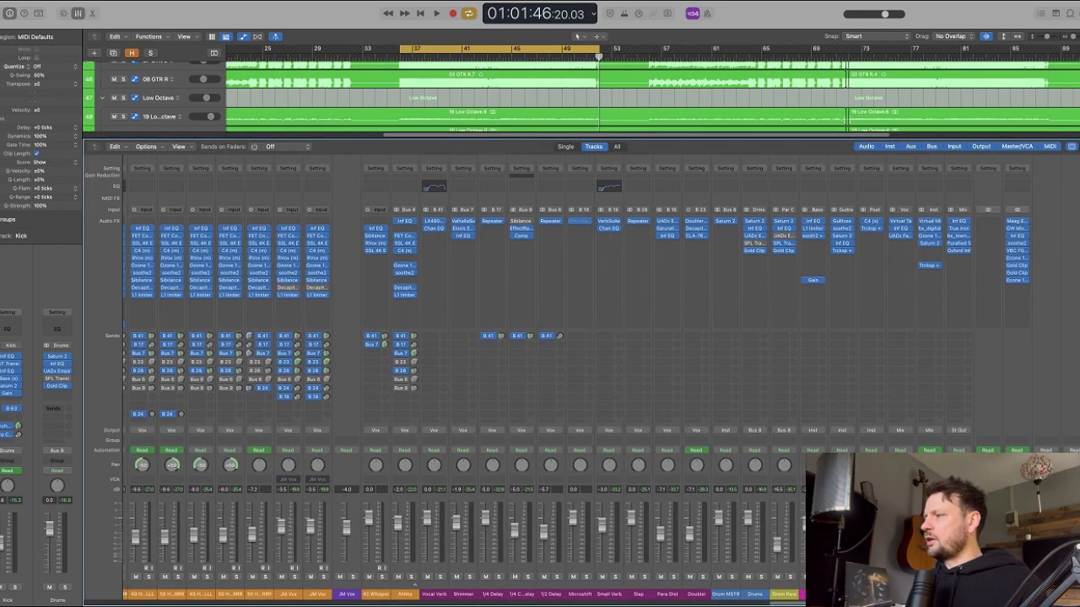
left_click(1017, 594)
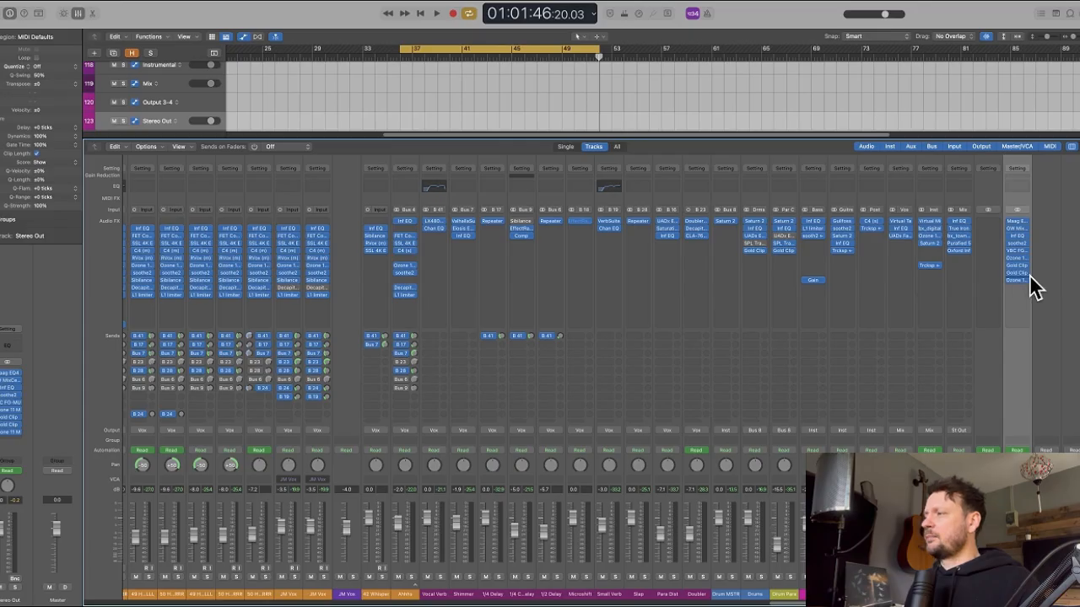
left_click(1018, 279)
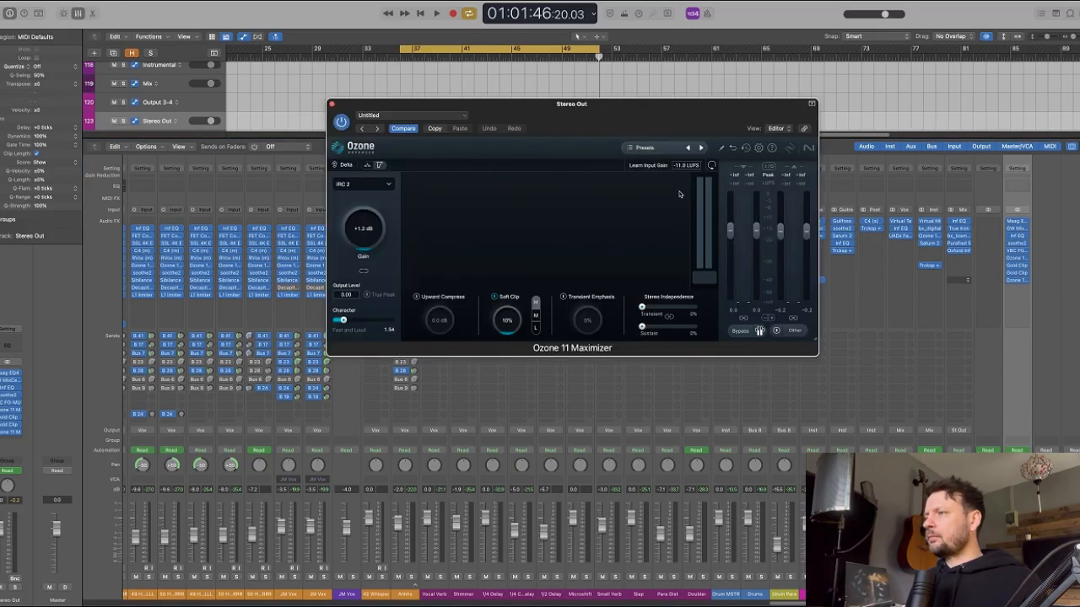
left_click_drag(674, 126, 817, 331)
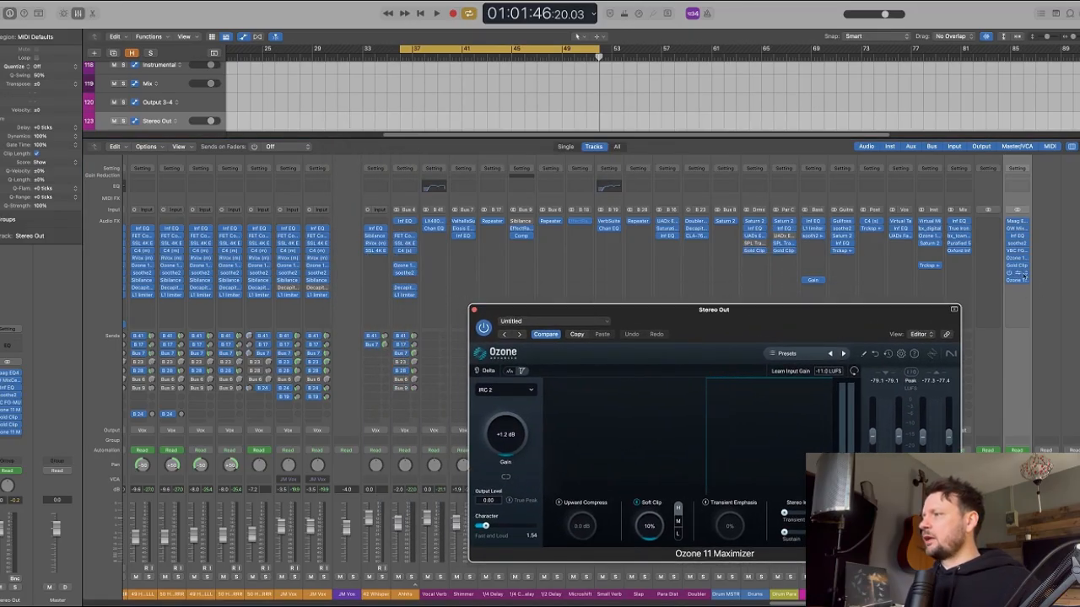
- Open both Gold Clip plug-ins on the Stereo Out channel and arrange their windows beside the Ozone 11 Maximizer
left_click(1018, 267)
left_click(1019, 267)
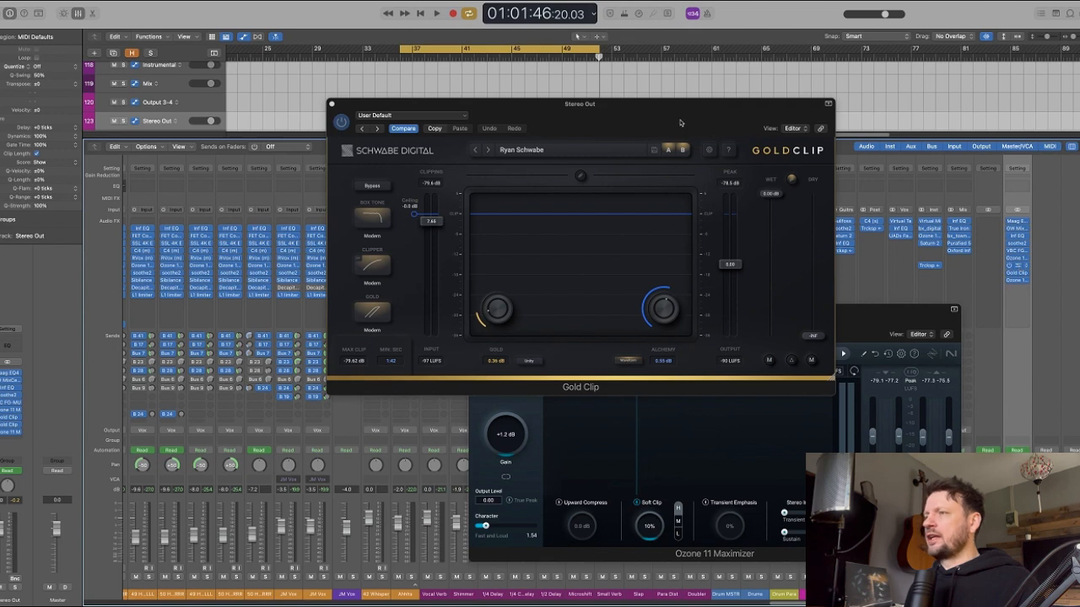
left_click_drag(656, 123, 419, 47)
left_click_drag(727, 115, 521, 294)
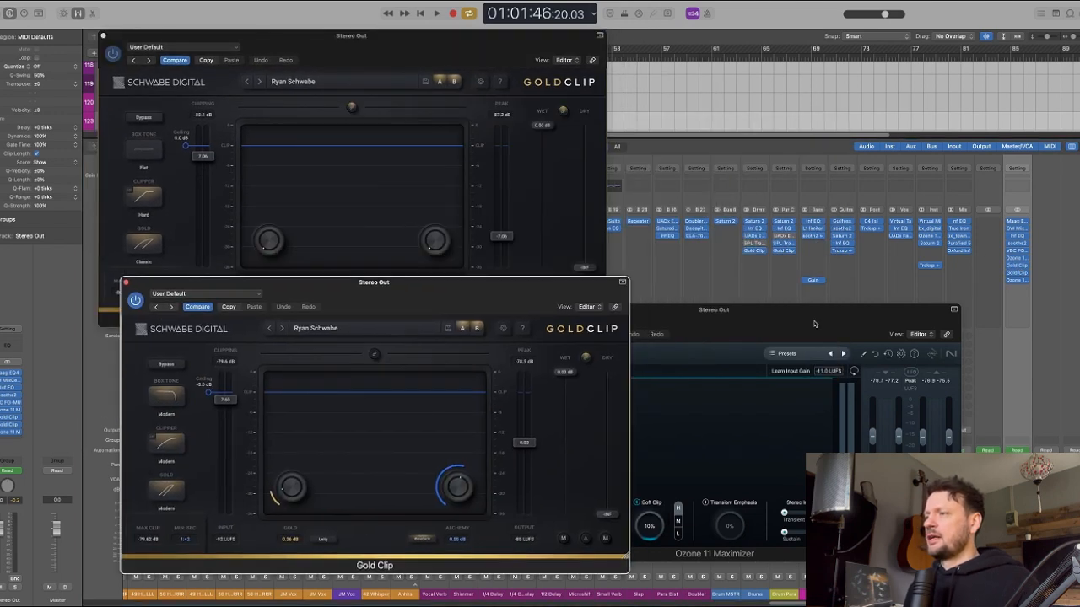
left_click_drag(752, 335, 884, 233)
mouse_move(467, 54)
left_mouse_down()
mouse_move(484, 69)
mouse_move(484, 56)
left_mouse_up()
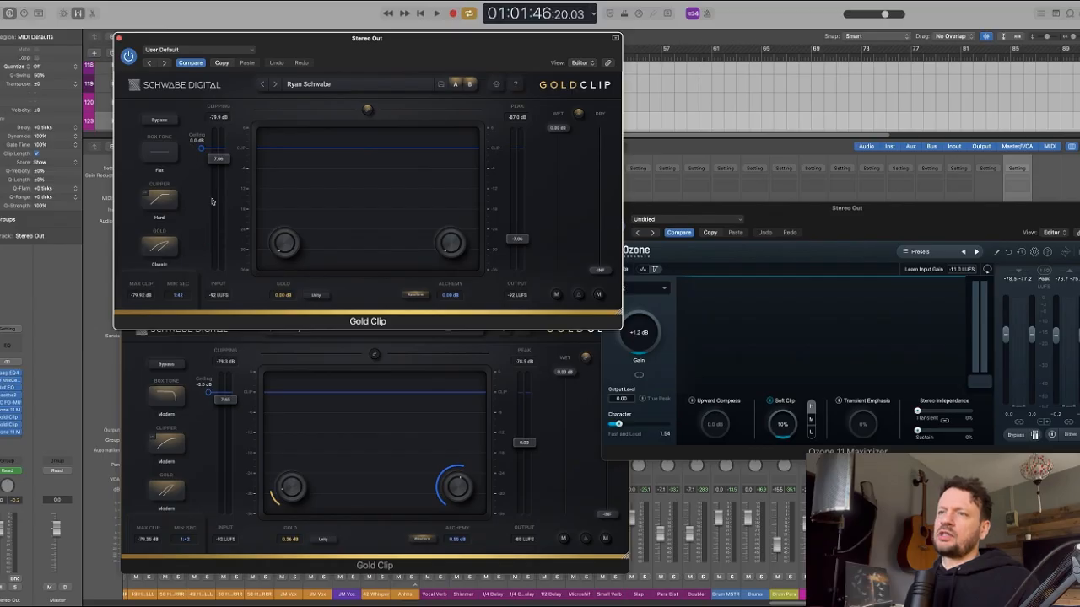
- Close the Gold Clip window with the Hard clipper and move the one with the Modern clipper to the centre
left_click_drag(387, 78, 437, 95)
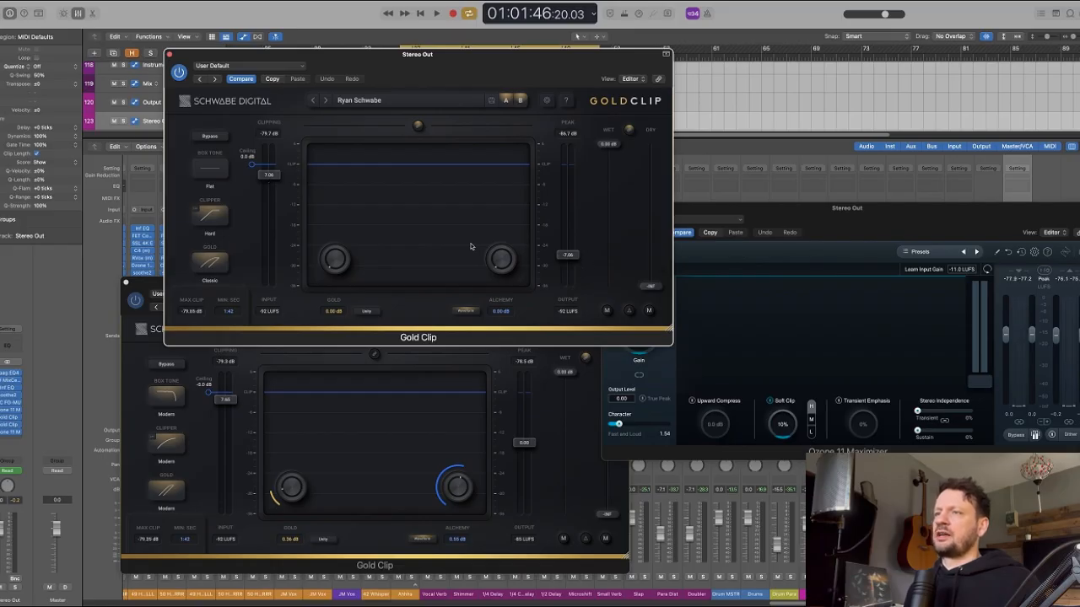
left_click(169, 55)
left_click_drag(377, 299, 544, 147)
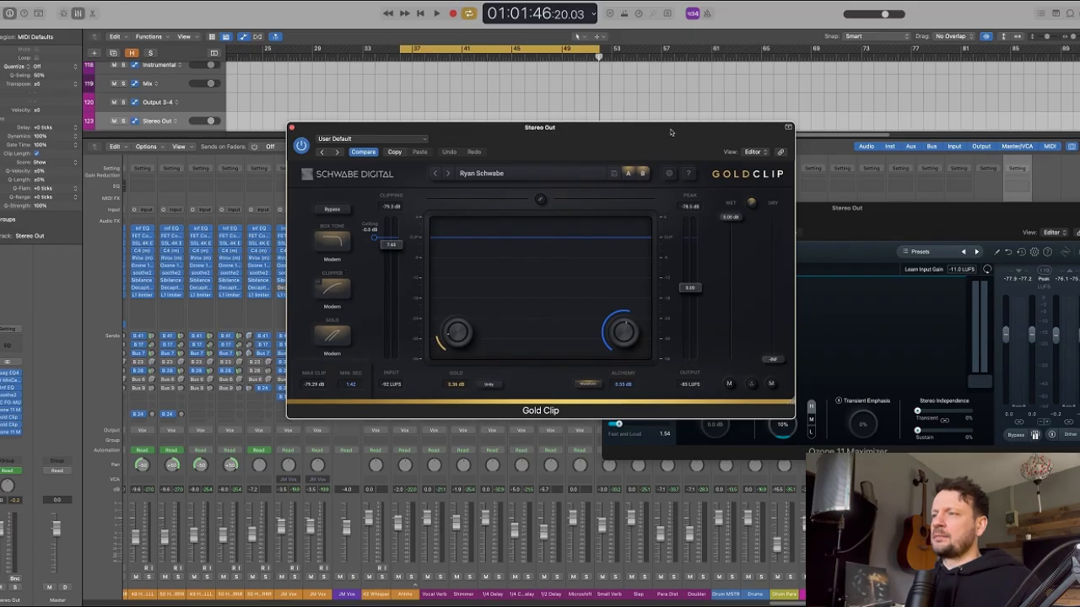
- Arrange the two Gold Clip windows side by side above the Ozone 11 Maximizer window so all three are readable
left_click_drag(671, 132, 610, 132)
left_click_drag(833, 214, 669, 338)
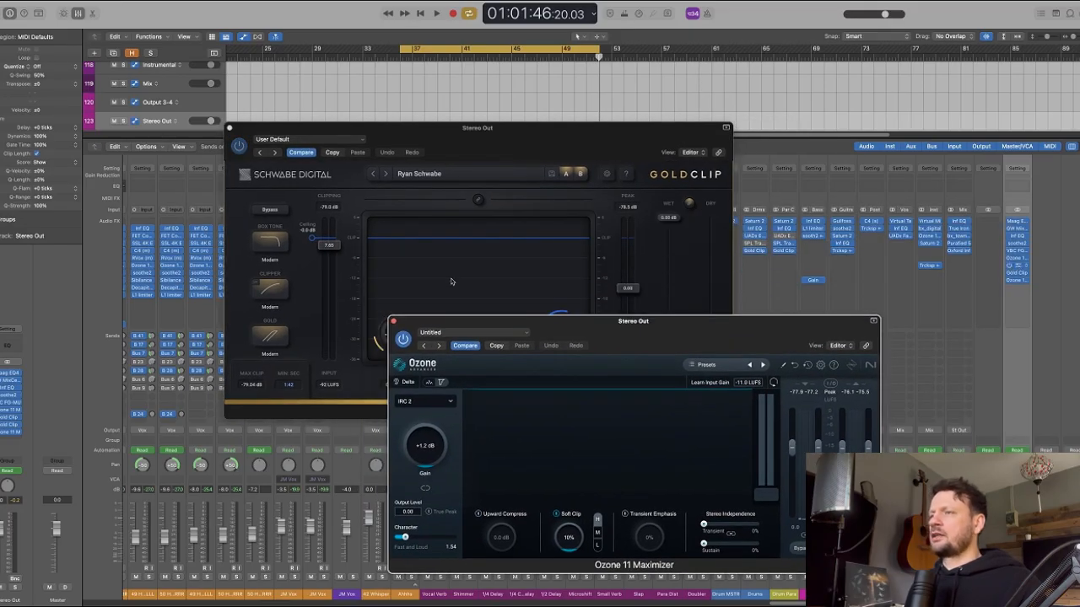
left_click_drag(519, 79, 451, 60)
left_click_drag(637, 131, 933, 46)
left_click_drag(636, 360, 567, 386)
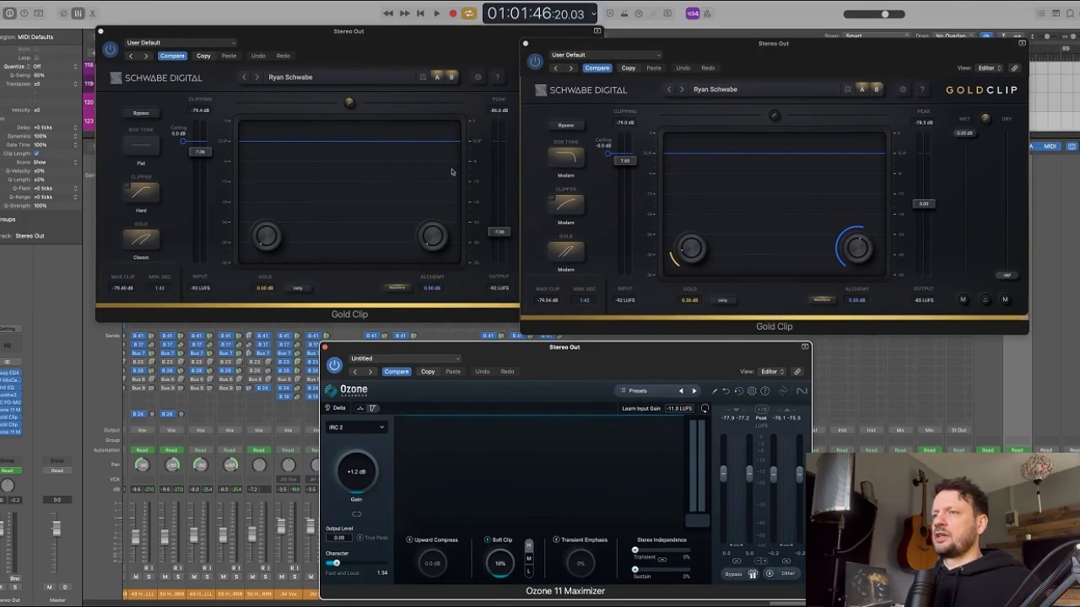
left_click_drag(425, 65, 415, 74)
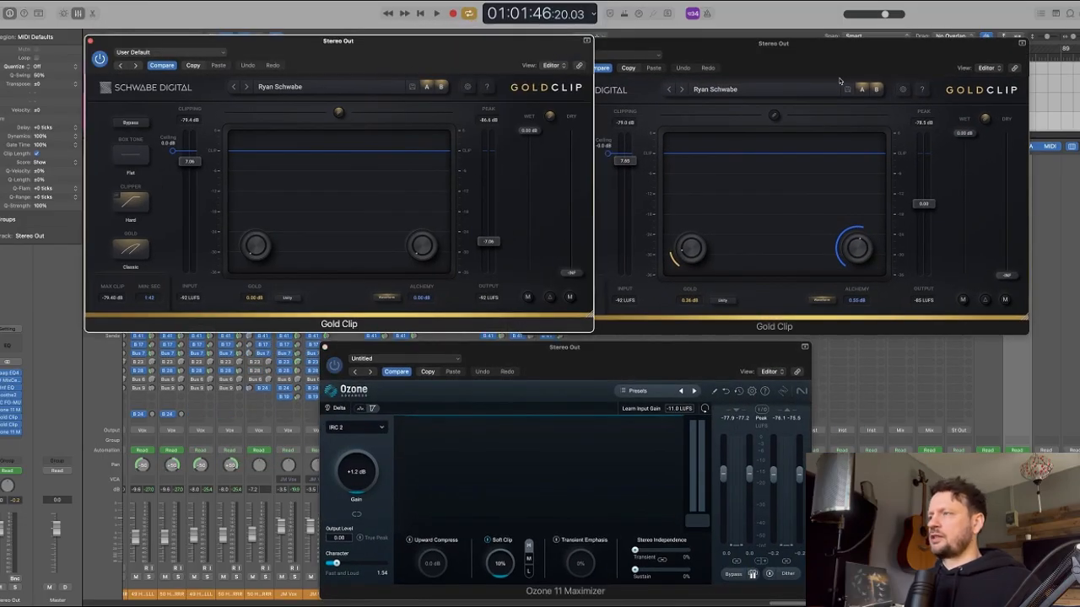
left_click_drag(839, 81, 861, 80)
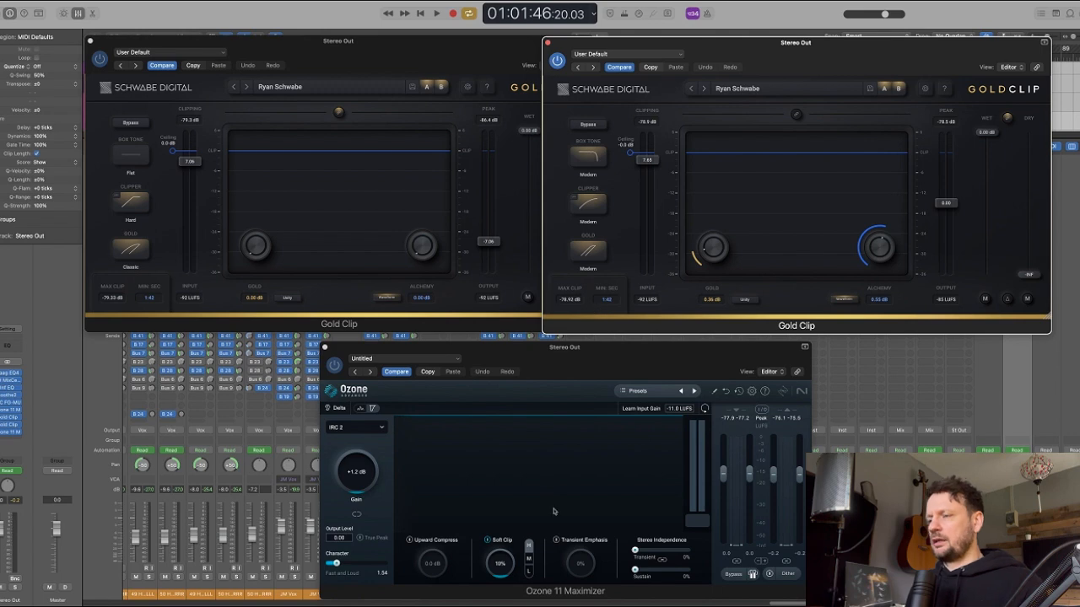
- Play the cycled section to watch the Gold Clip and Ozone 11 Maximizer meters, stop playback and hide the plug-in windows
key("space")
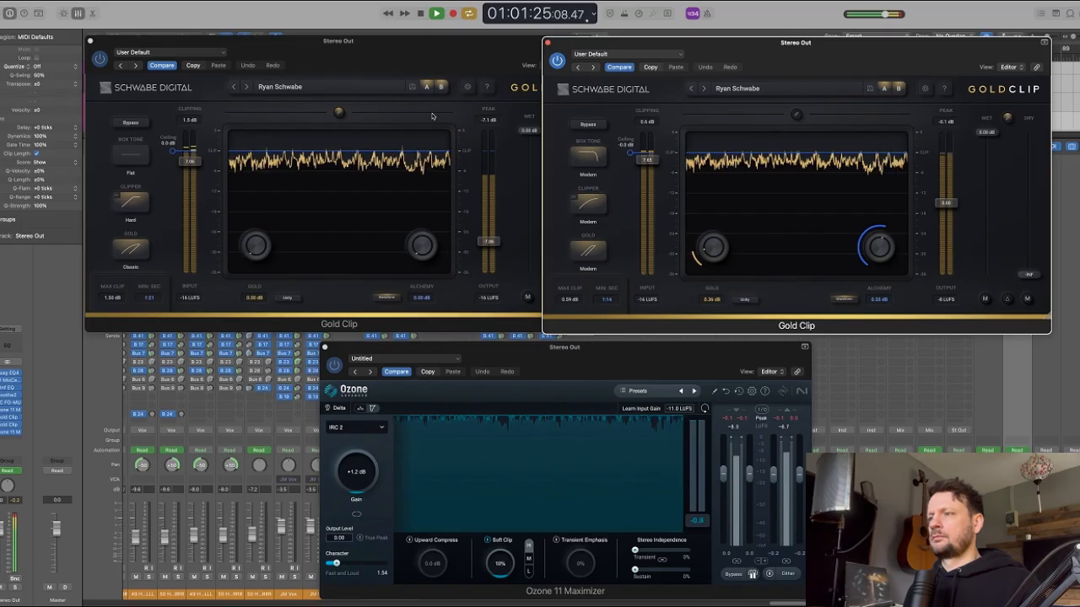
key("space")
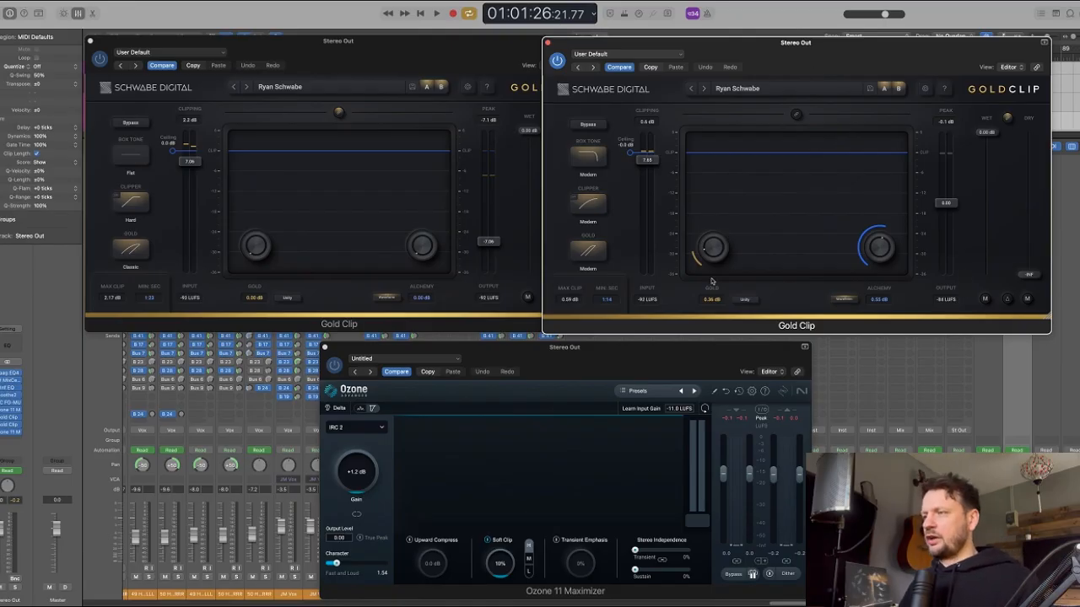
key("v")
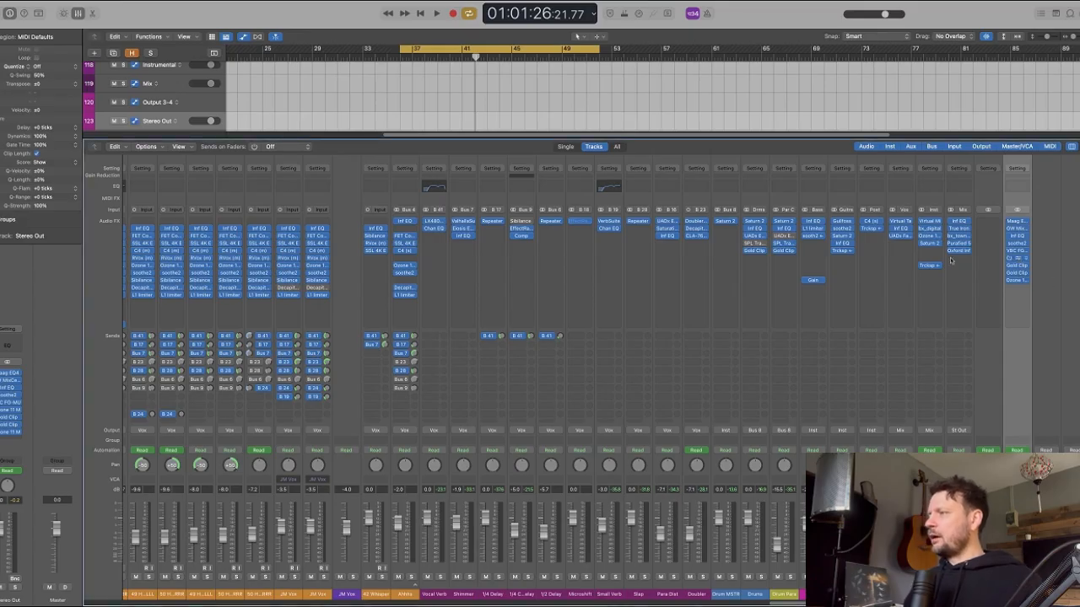
- Open the Ozone 11 Match EQ on the Stereo Out channel, centre its window to examine the matching curve, and close it
left_click(1018, 258)
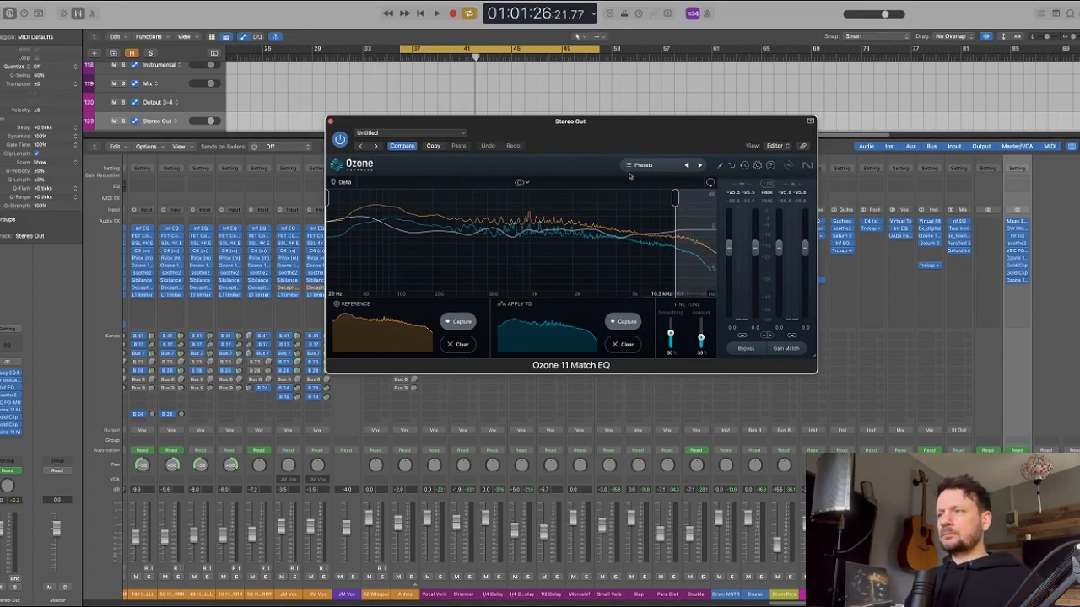
left_click_drag(525, 149, 525, 213)
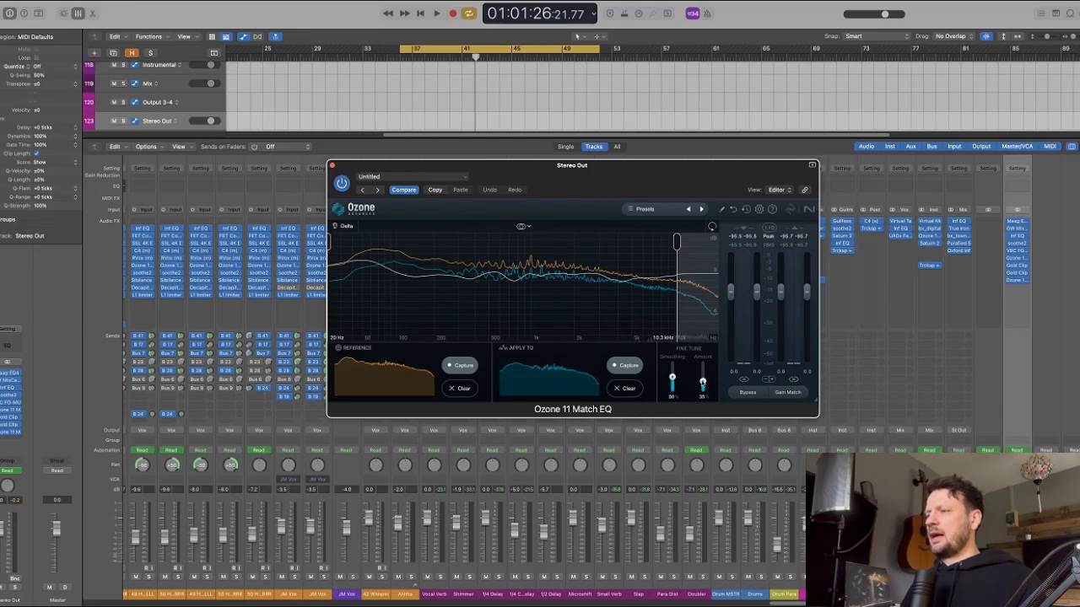
left_click_drag(482, 166, 464, 164)
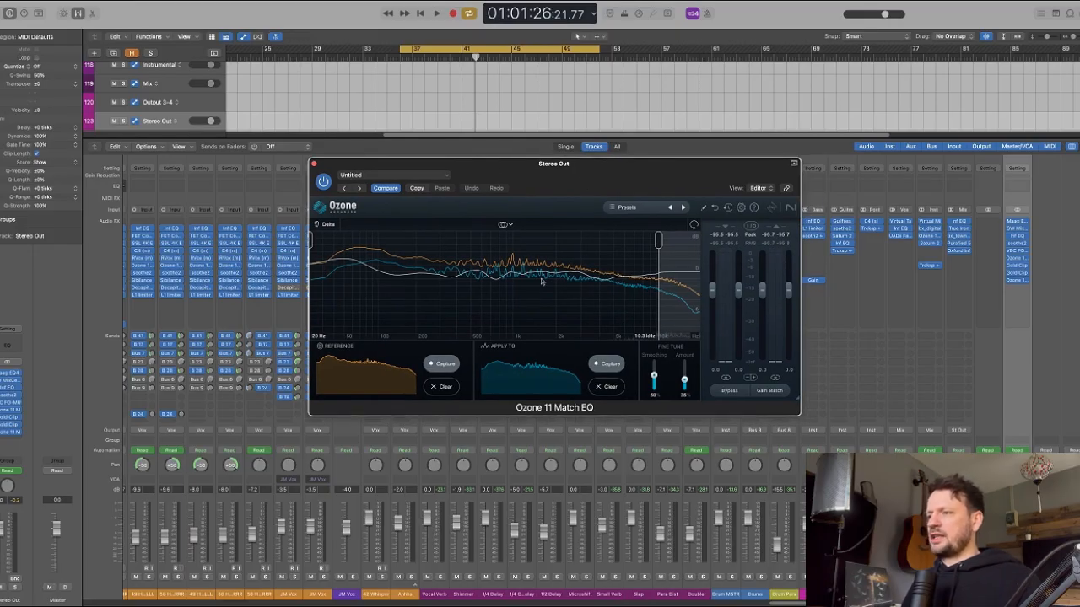
key("super+w")
- Inspect the VBC FG-MU compressor and soothe2 on the Stereo Out channel, closing each window after viewing it
left_click(1017, 252)
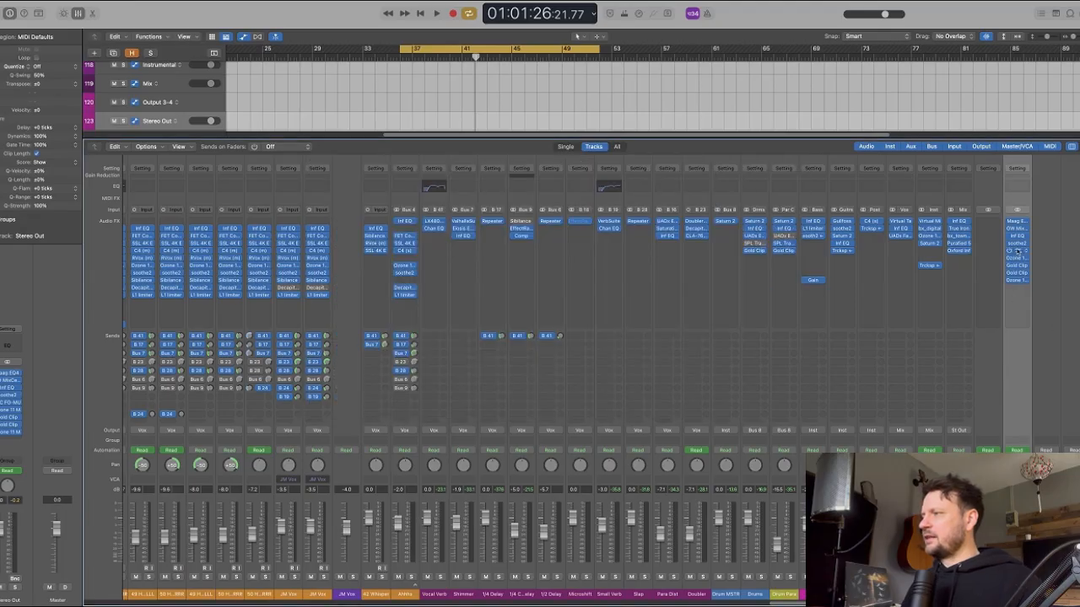
left_click_drag(593, 132, 617, 216)
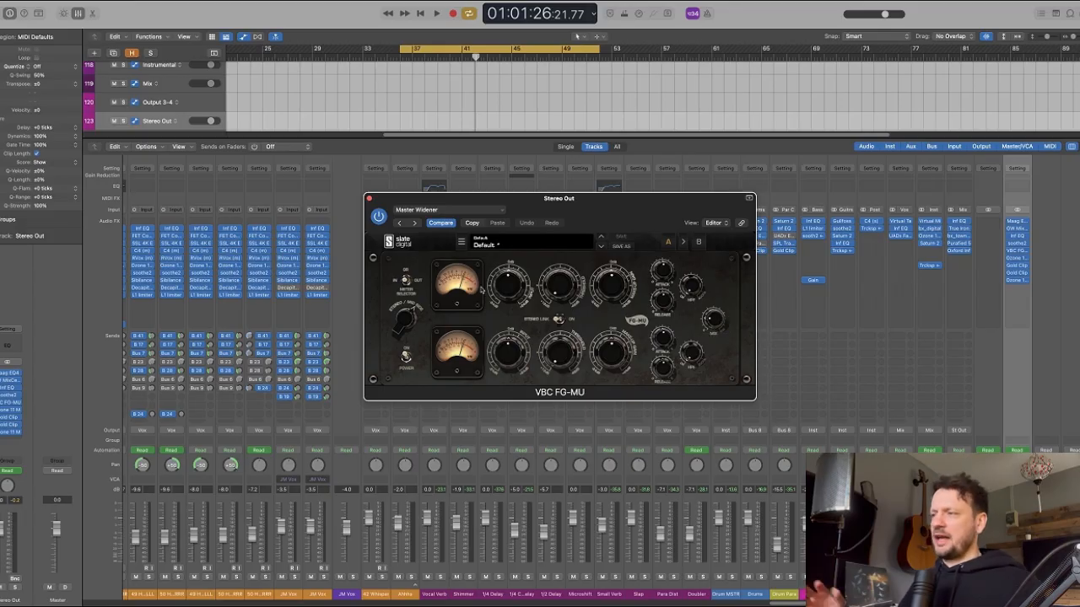
key("super+w")
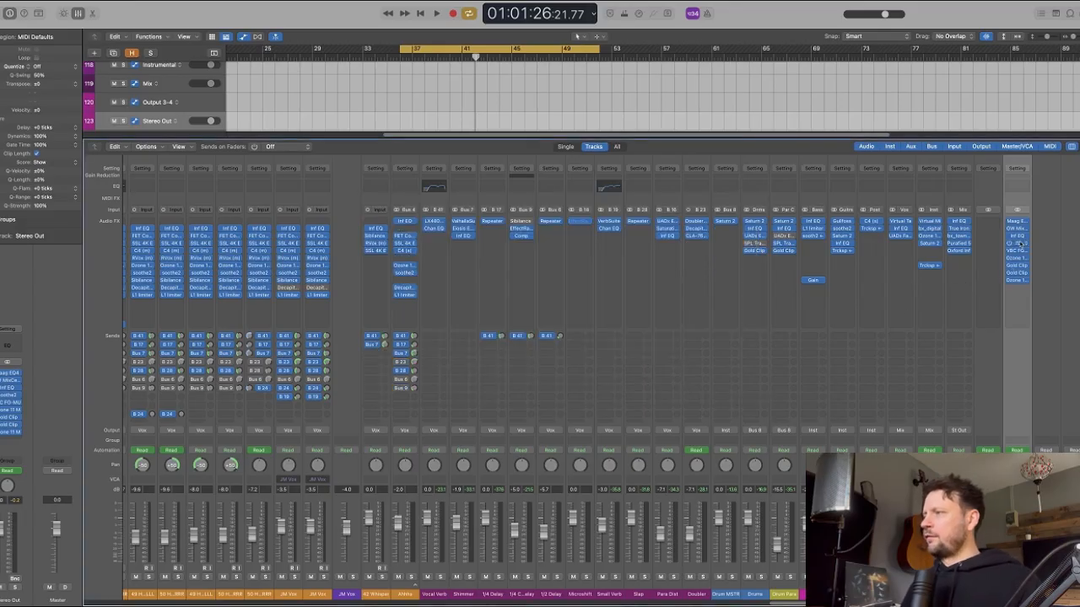
left_click(1019, 243)
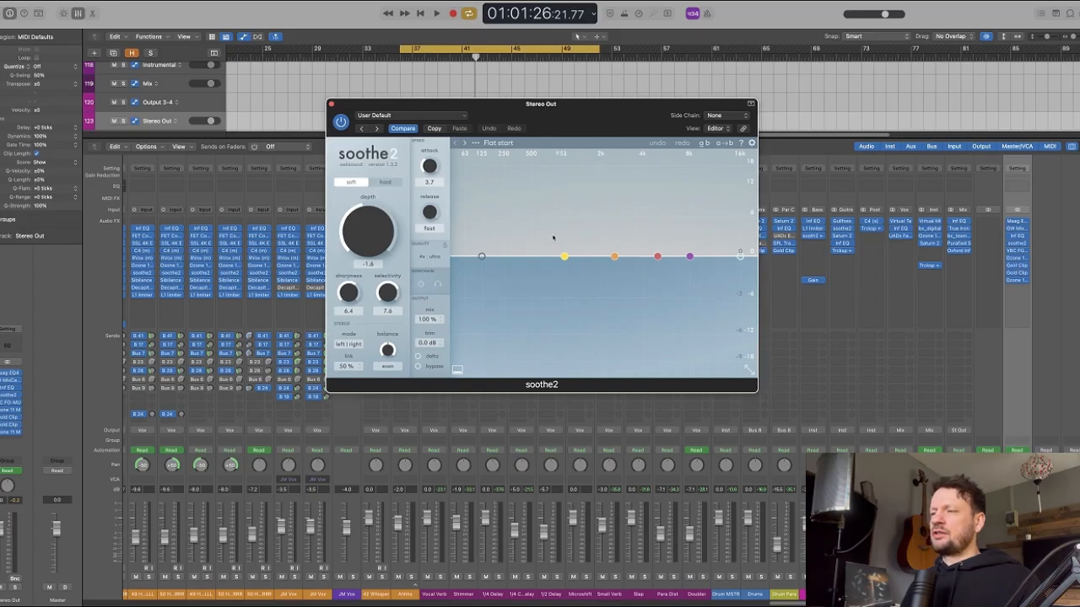
left_click(1016, 243)
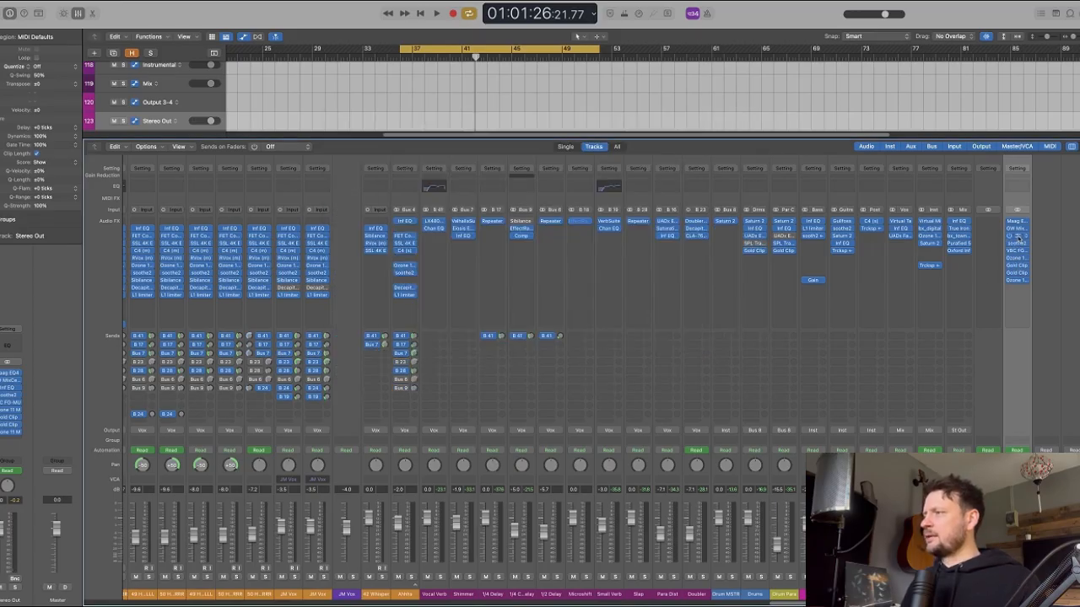
- Open the Inf EQ and GW MixCentric plug-ins on the Stereo Out channel and place their windows side by side
left_click(1014, 229)
left_click(1017, 229)
left_click_drag(472, 103, 364, 114)
left_click_drag(644, 122, 802, 139)
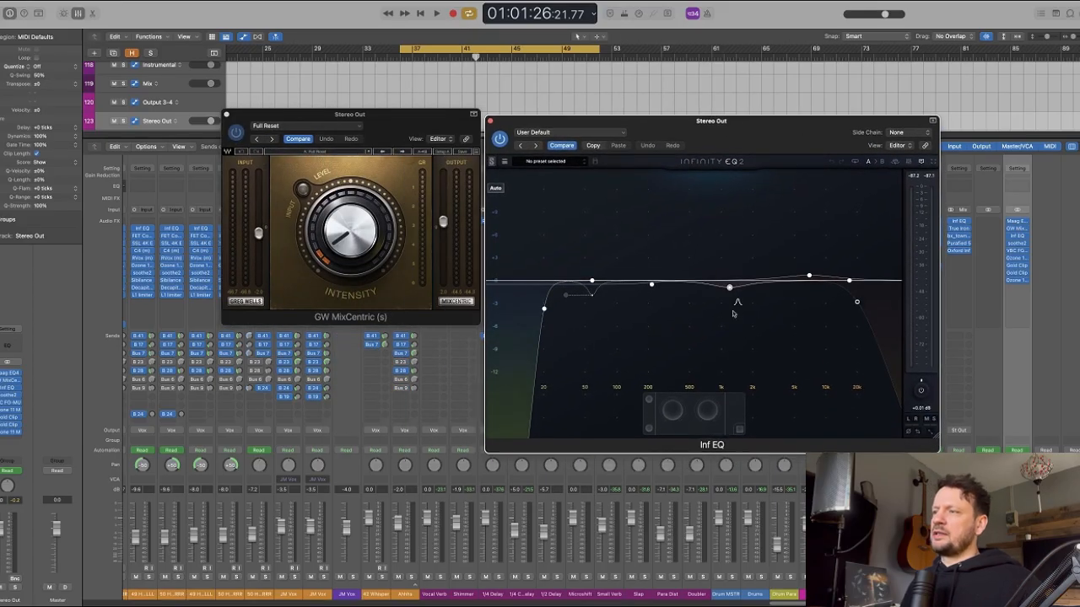
left_click(390, 136)
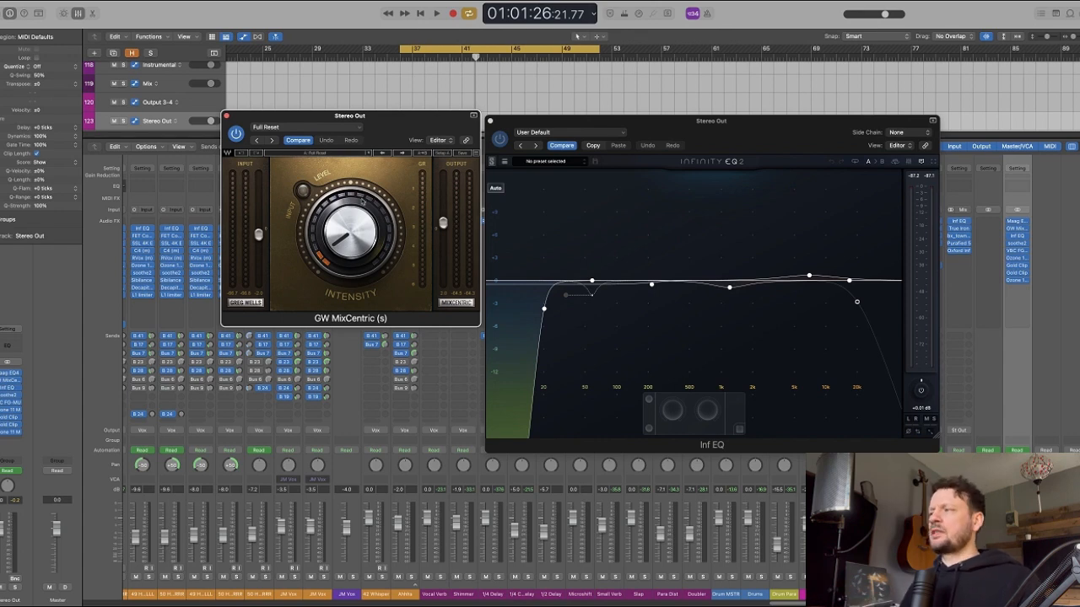
left_click_drag(404, 130, 410, 135)
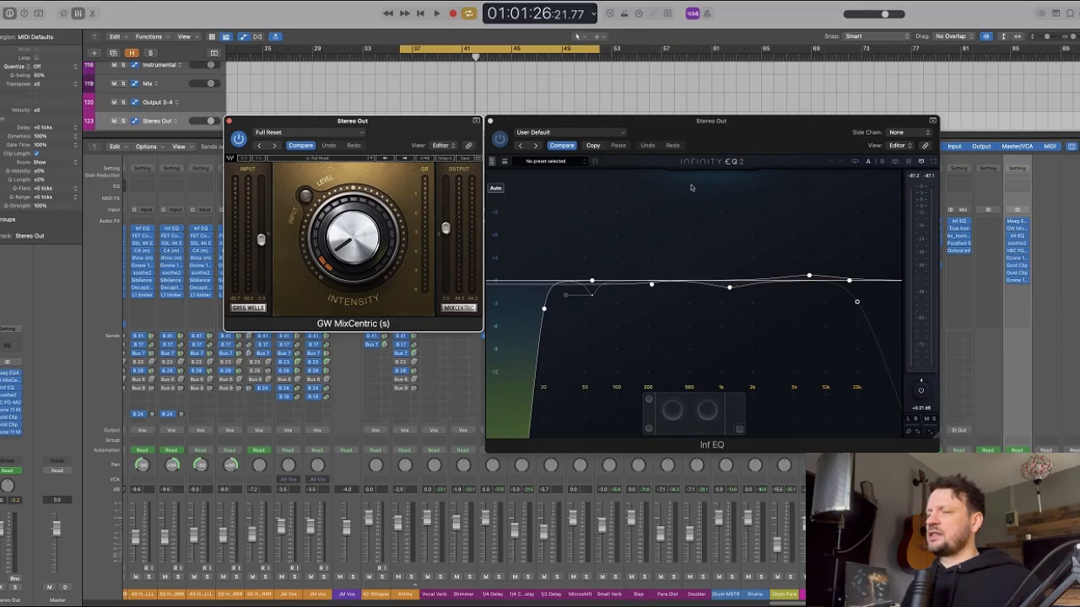
- Compare GW MixCentric bypassed and active while the cycled section plays, leave it active, and hide the plug-in windows
left_click(1010, 230)
left_click_drag(407, 136, 515, 158)
key("space")
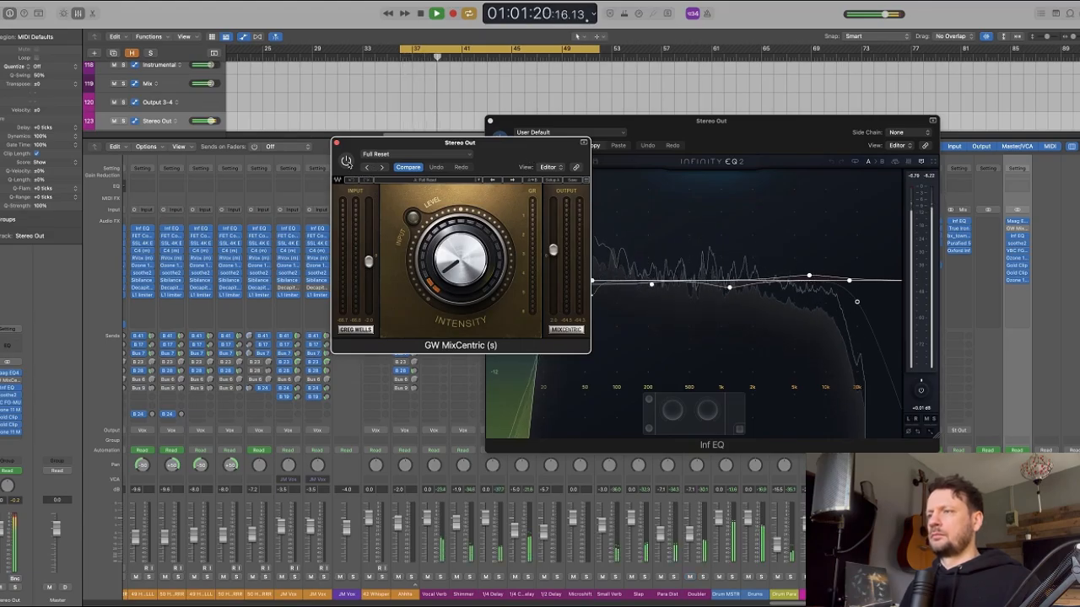
left_click(346, 161)
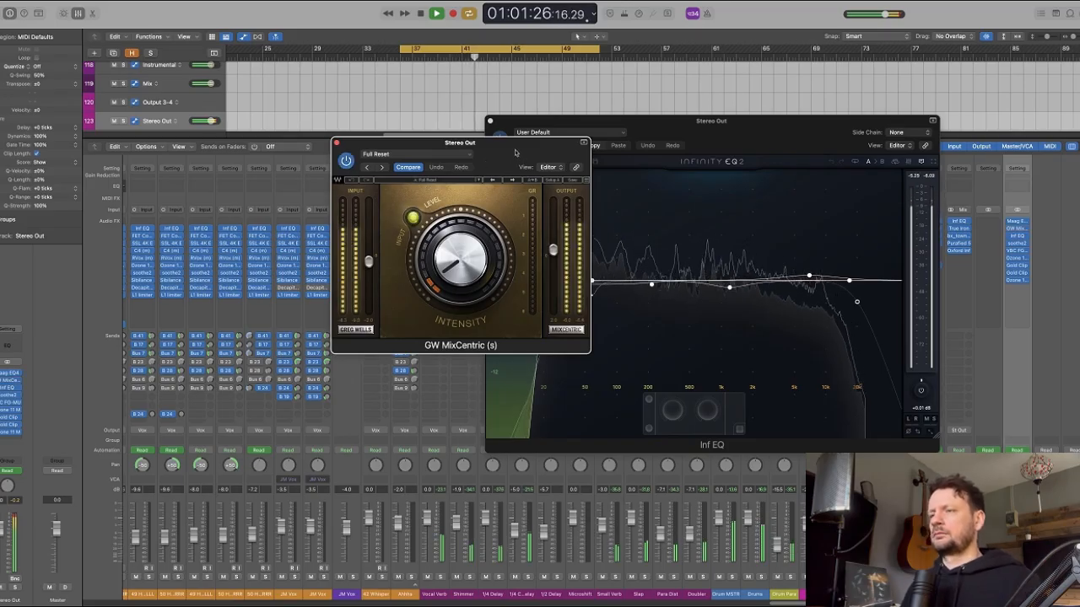
left_click(346, 161)
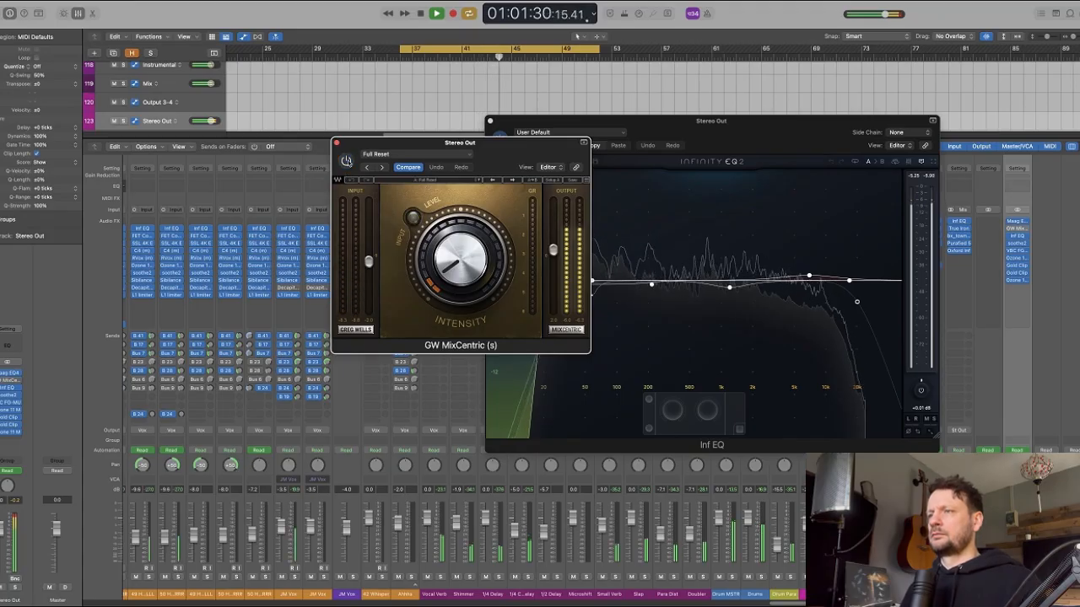
left_click(346, 161)
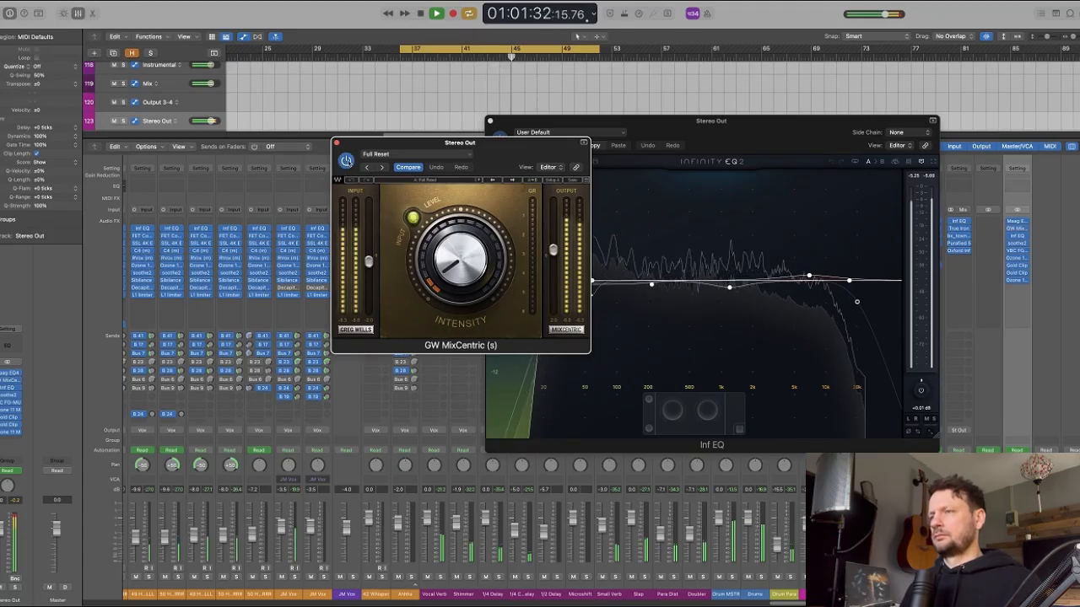
key("space")
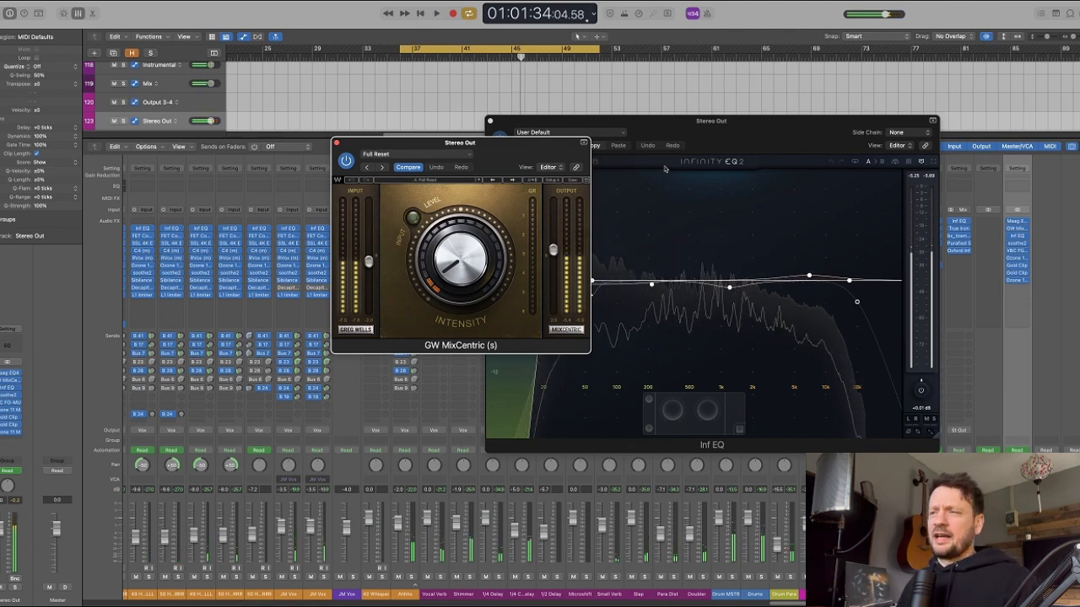
left_click_drag(506, 143, 395, 120)
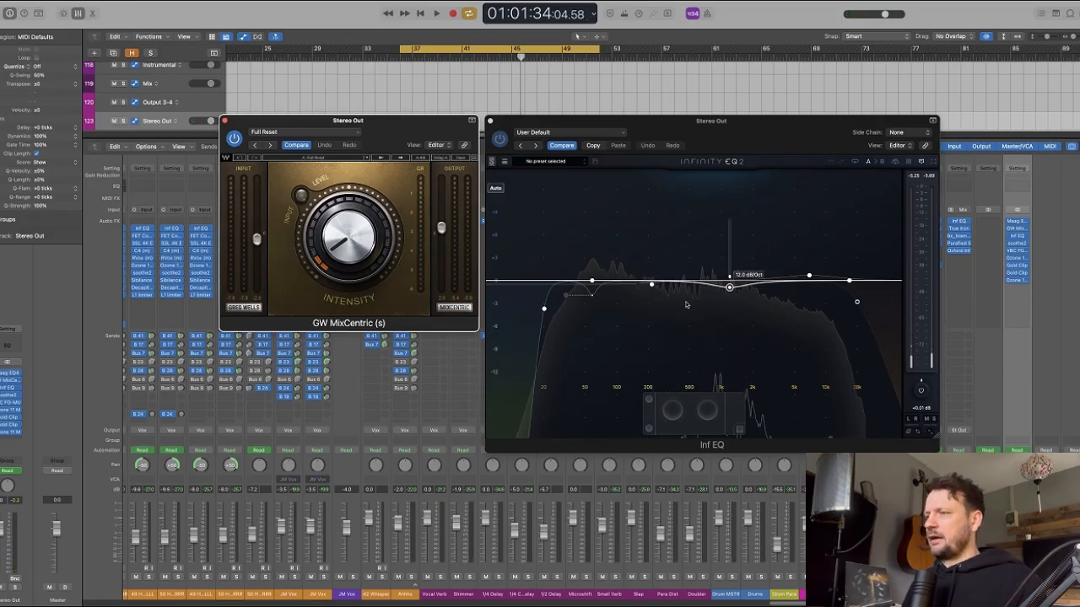
key("v")
- Open the Maag EQ4 on the Stereo Out channel, centre its window to view the band settings, and close it
left_click(1017, 222)
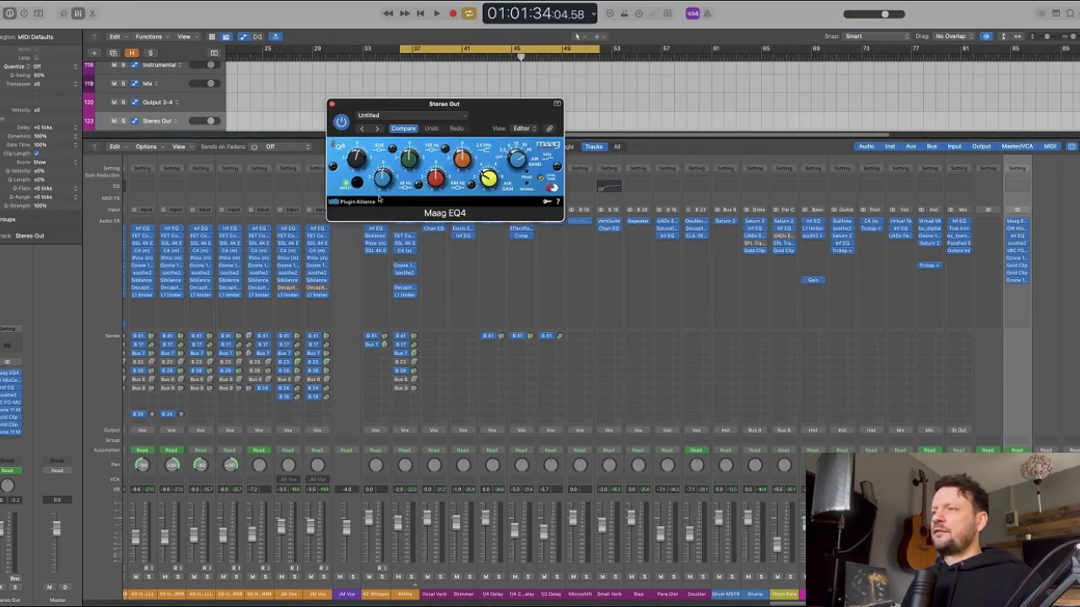
left_click_drag(493, 108, 597, 236)
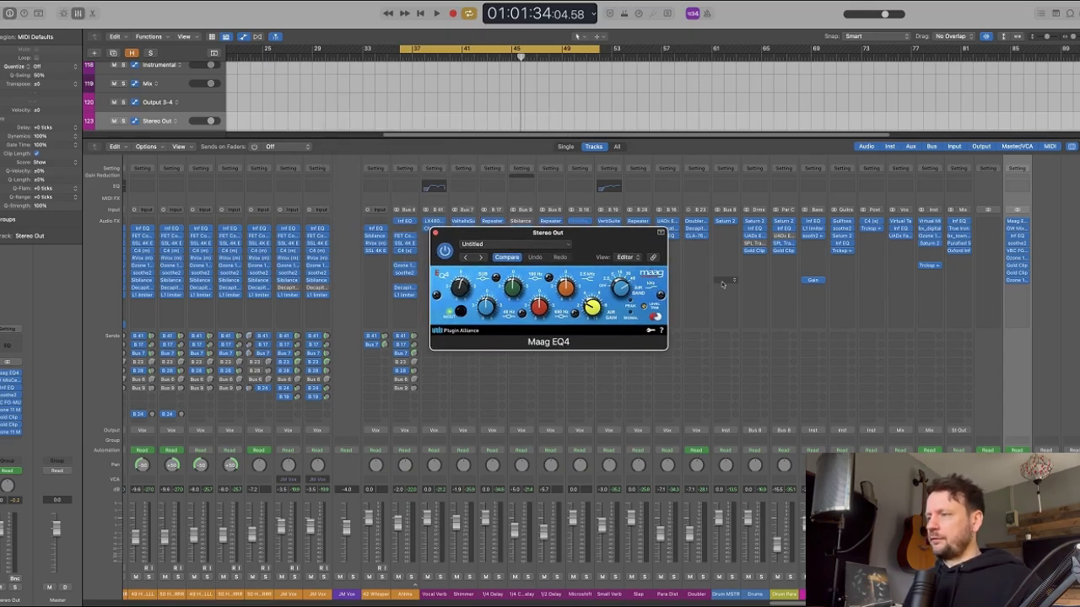
left_click(435, 233)
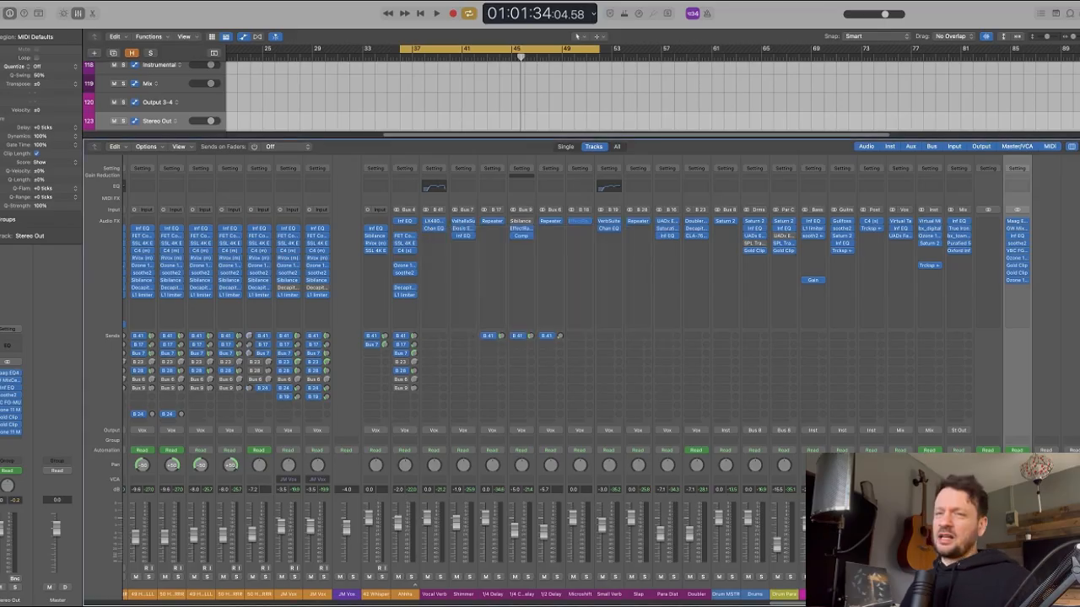
- Select the Mix channel and open its Inf EQ, True Iron, bx_townhouse Buss Compressor and Purafied 5420 plug-ins
left_click(960, 226)
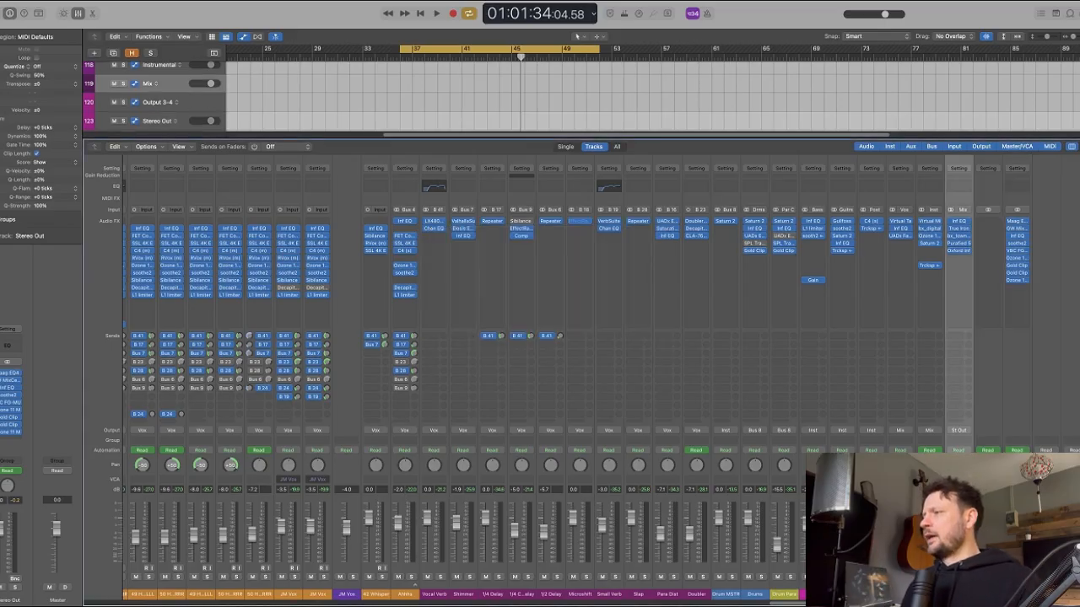
left_click(960, 221)
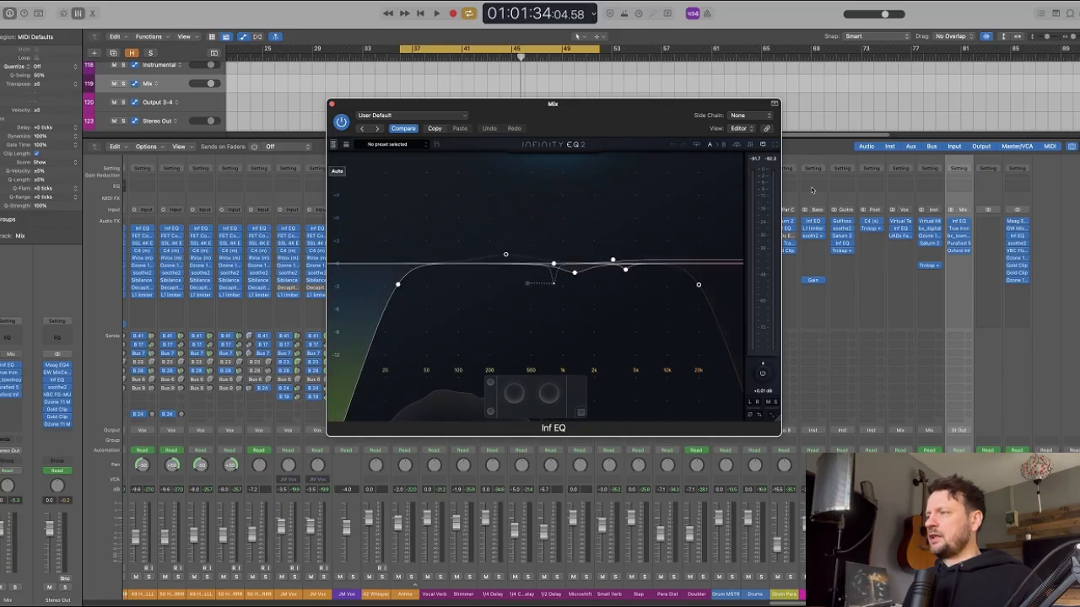
left_click(959, 228)
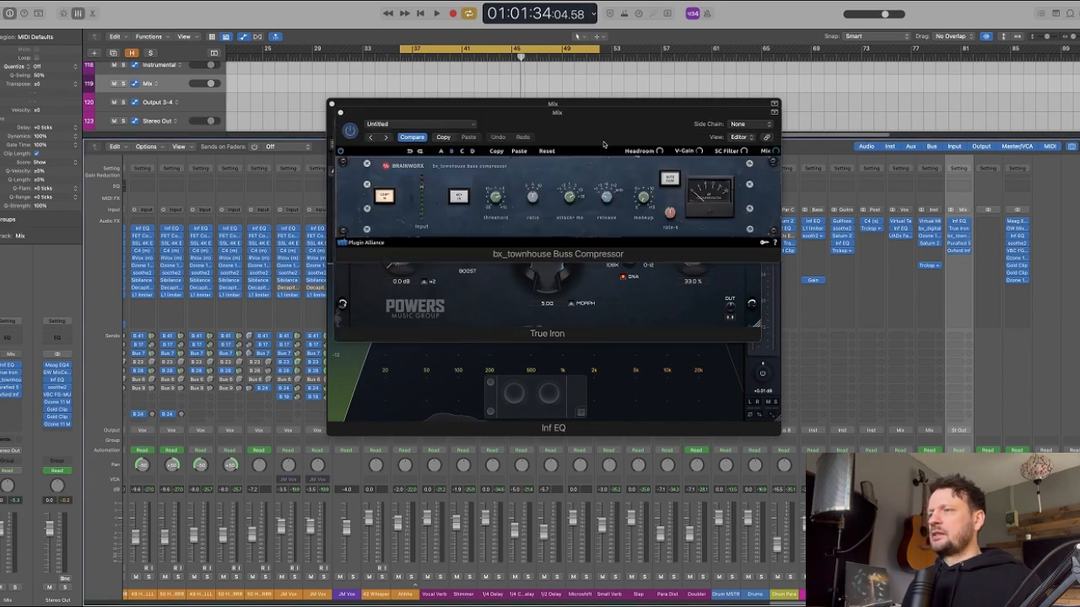
left_click(959, 243)
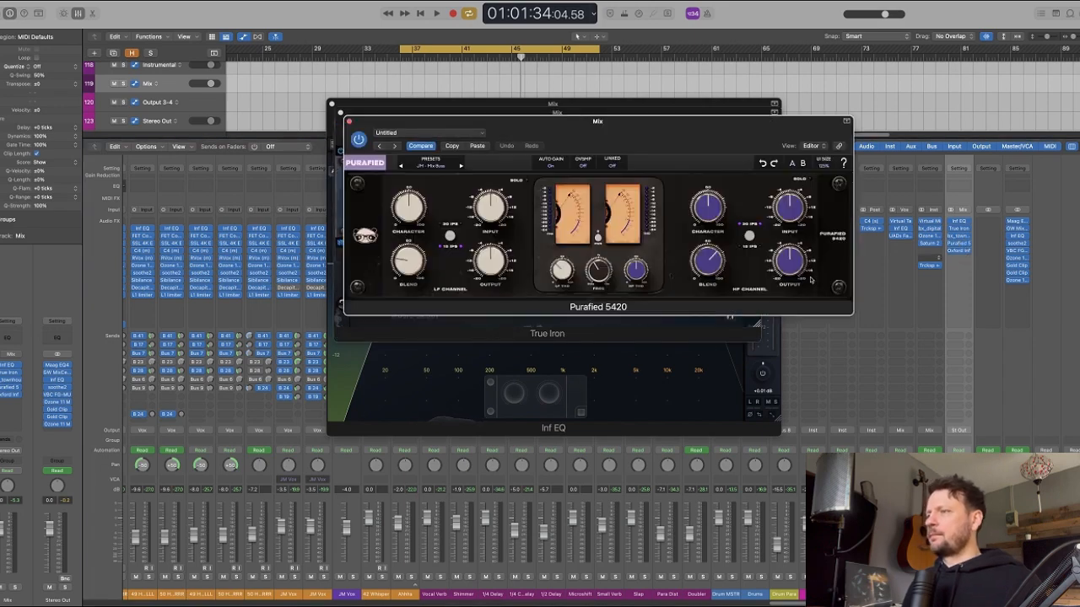
- Move the Purafied 5420 window below the bx_townhouse Buss Compressor and open the Oxford Inflator beside it
left_click_drag(624, 115, 602, 276)
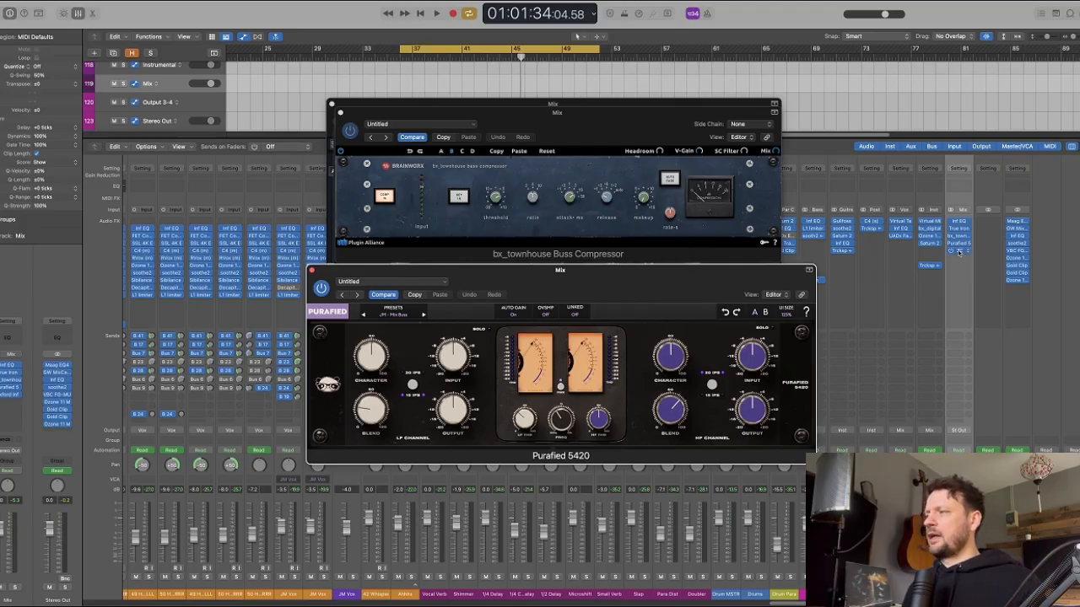
left_click(958, 251)
left_click_drag(455, 120, 922, 281)
- Play the cycled section with the Mix channel's bx_townhouse Buss Compressor in front, nudge its threshold slightly, and stop playback
left_click(622, 151)
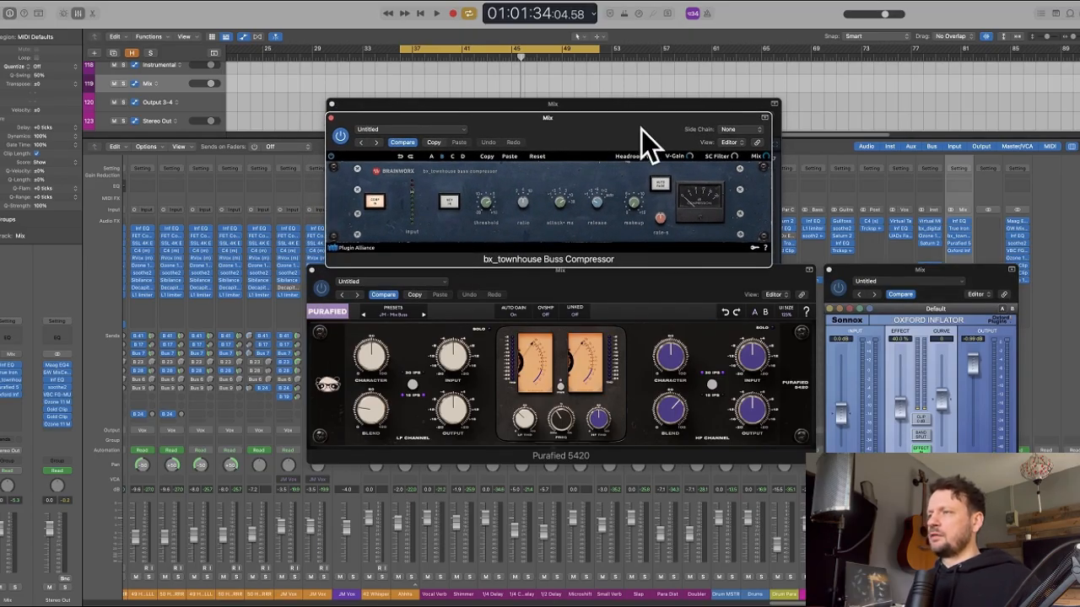
key("space")
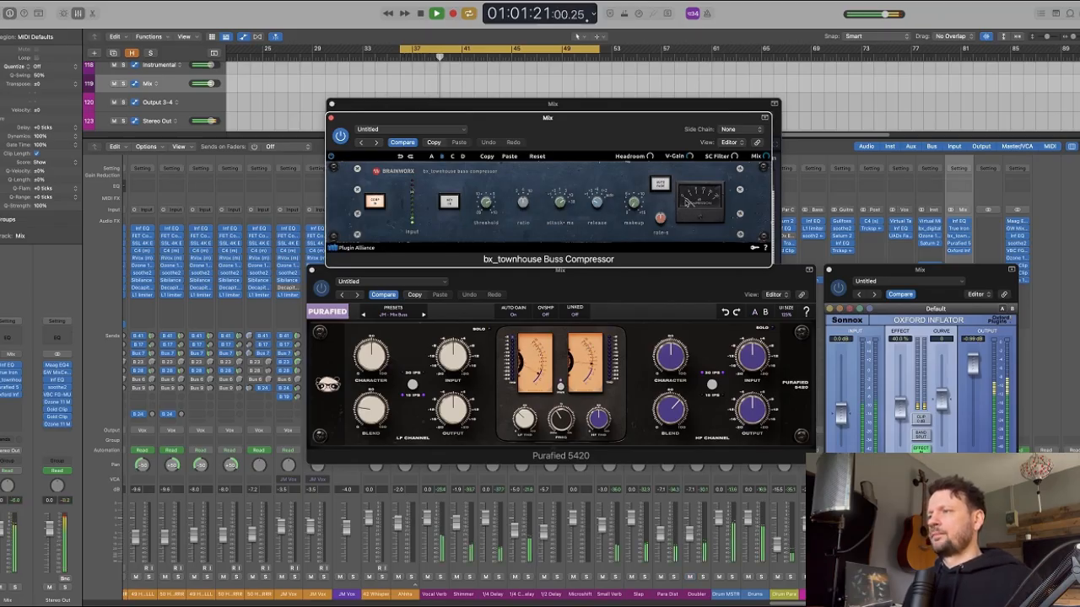
left_click_drag(485, 205, 486, 209)
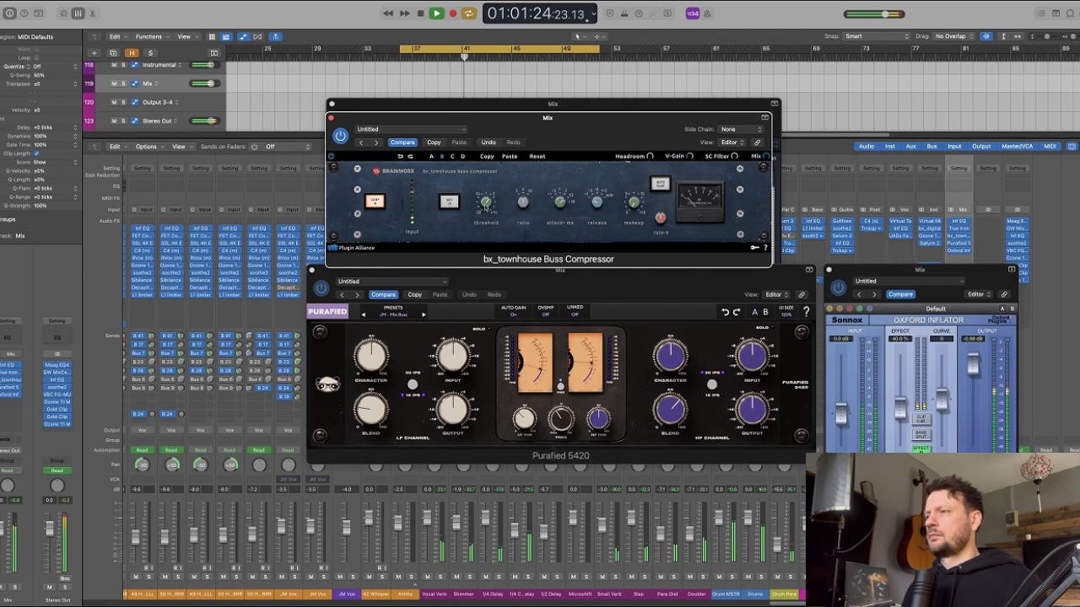
key("space")
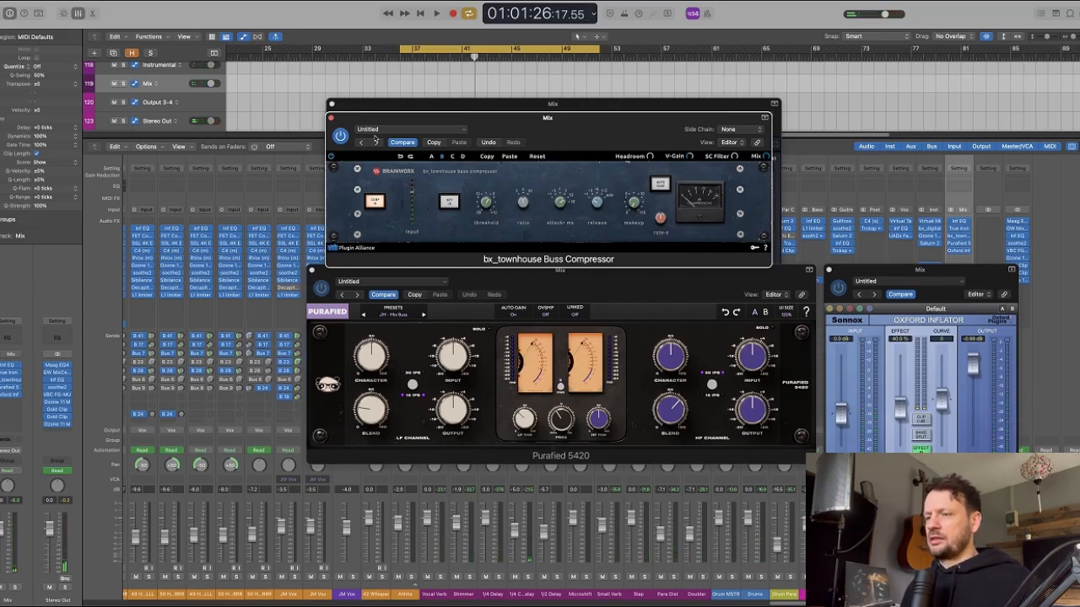
- Hide the plug-in windows, view the Mix channel's Inf EQ curve on its own, and hide it again
key("v")
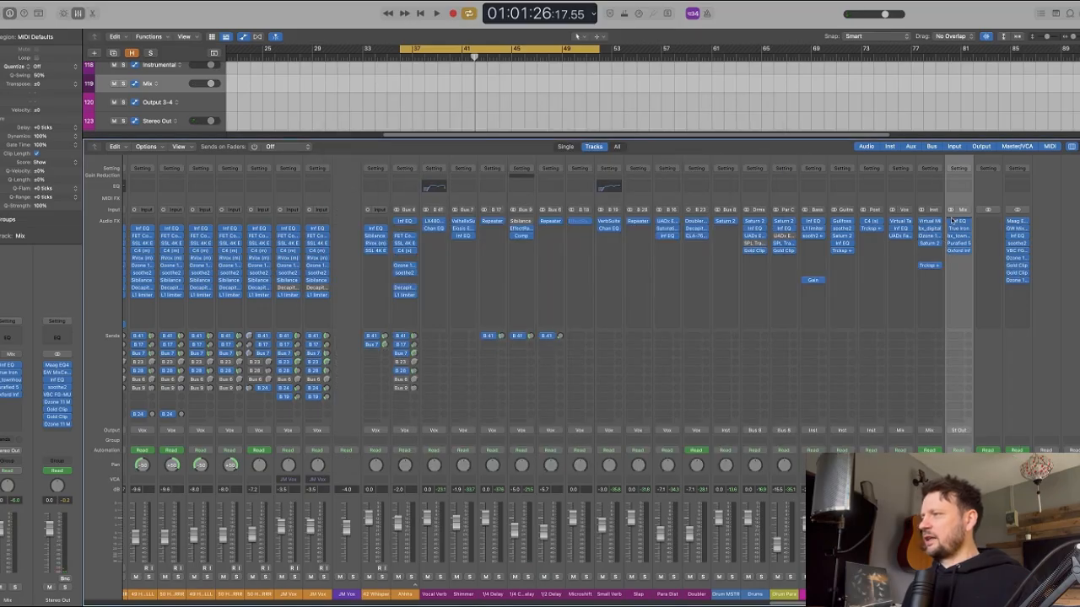
left_click(959, 221)
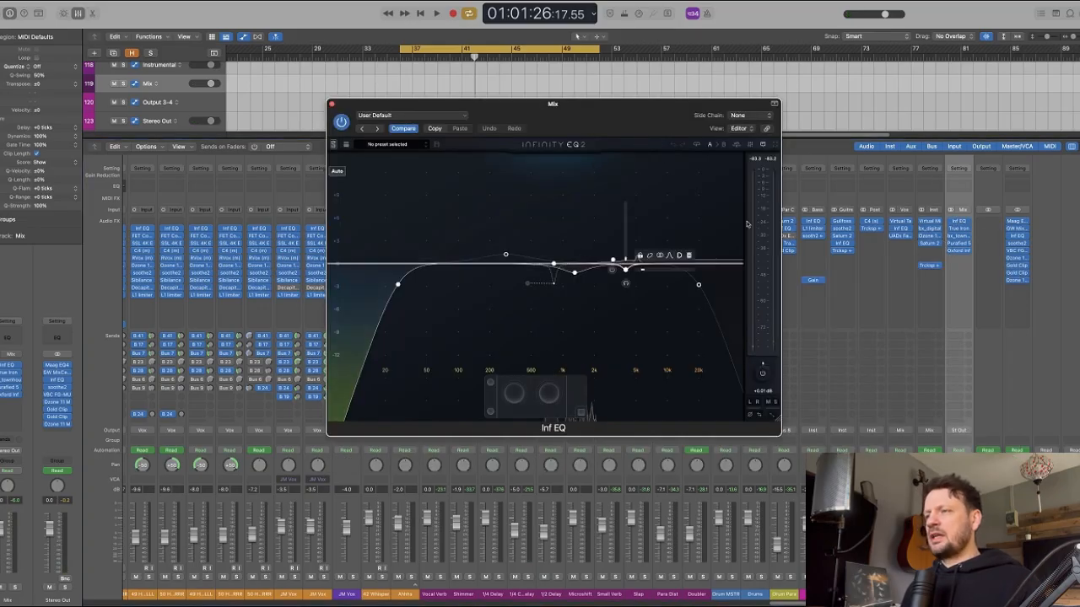
key("v")
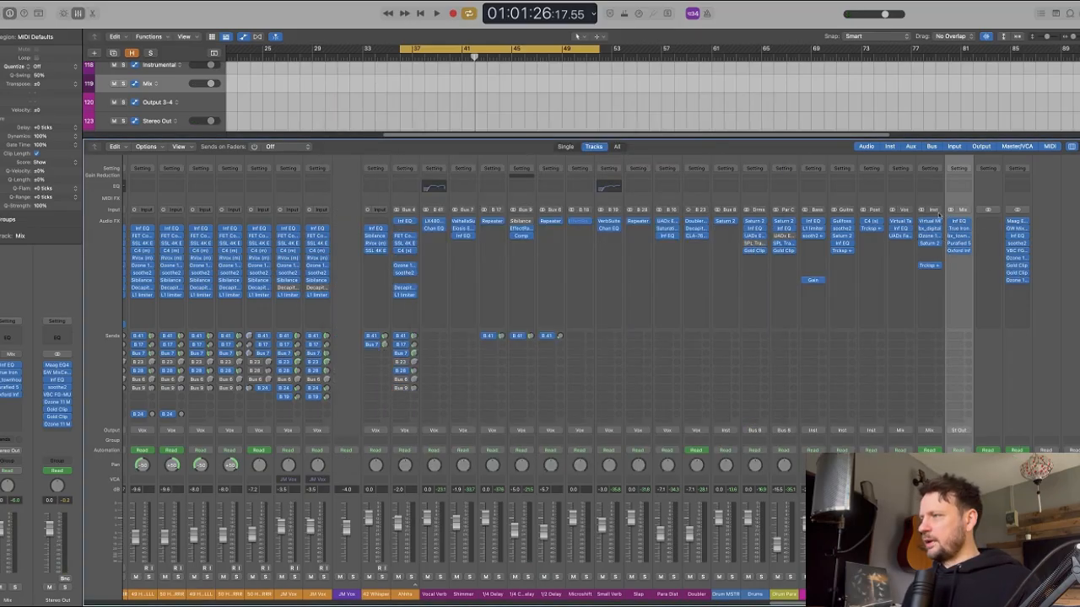
- Select the Instrumental channel, examine its Virtual Mix Rack and bx_digital V3 plug-ins, and close the Virtual Mix Rack
left_click(931, 253)
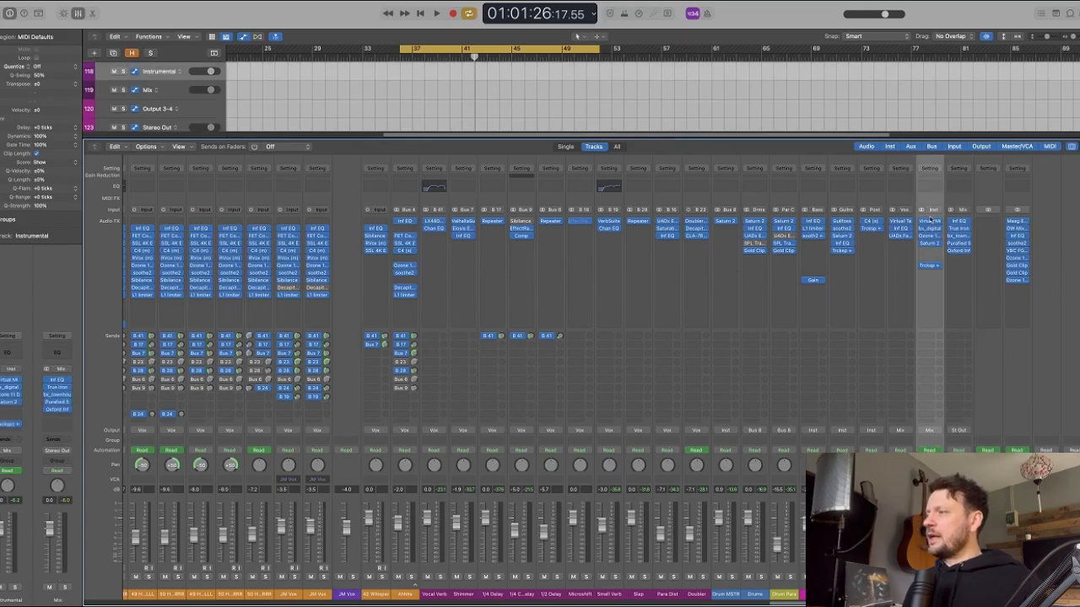
key("v")
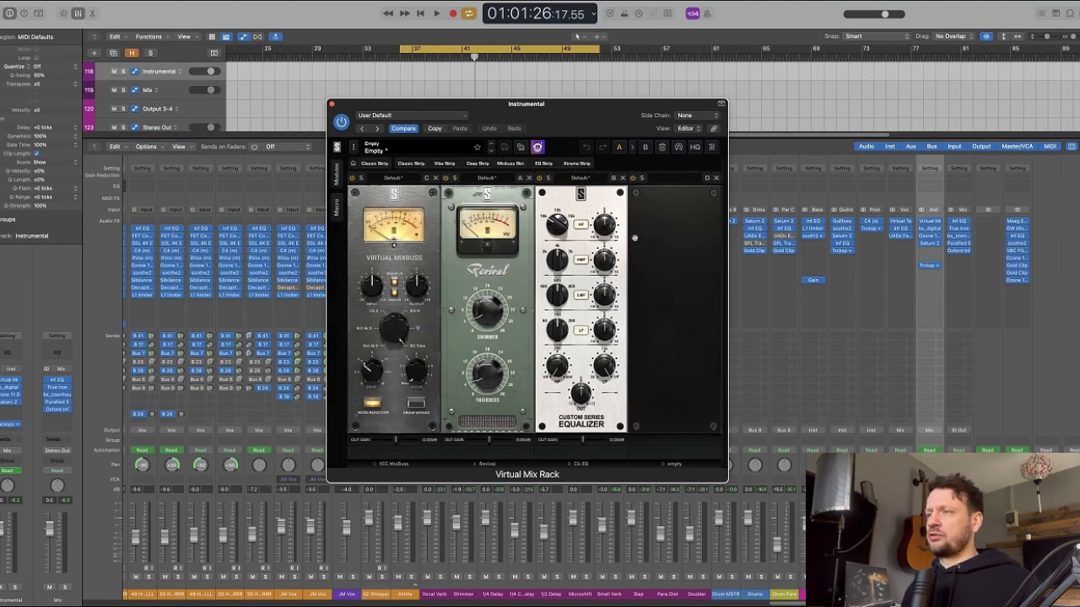
left_click_drag(556, 128, 429, 109)
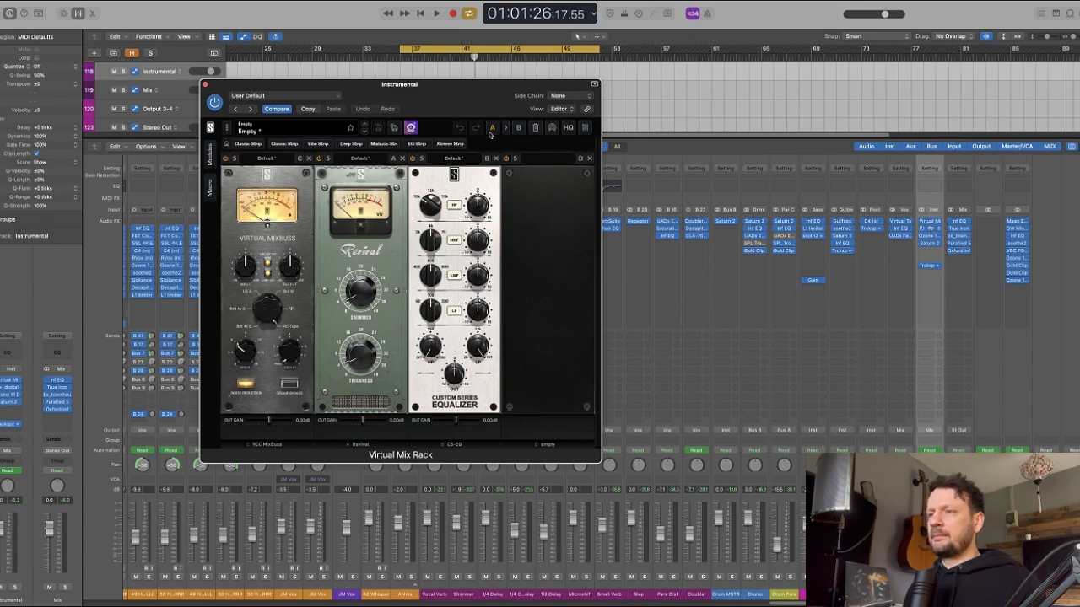
left_click_drag(585, 128, 606, 161)
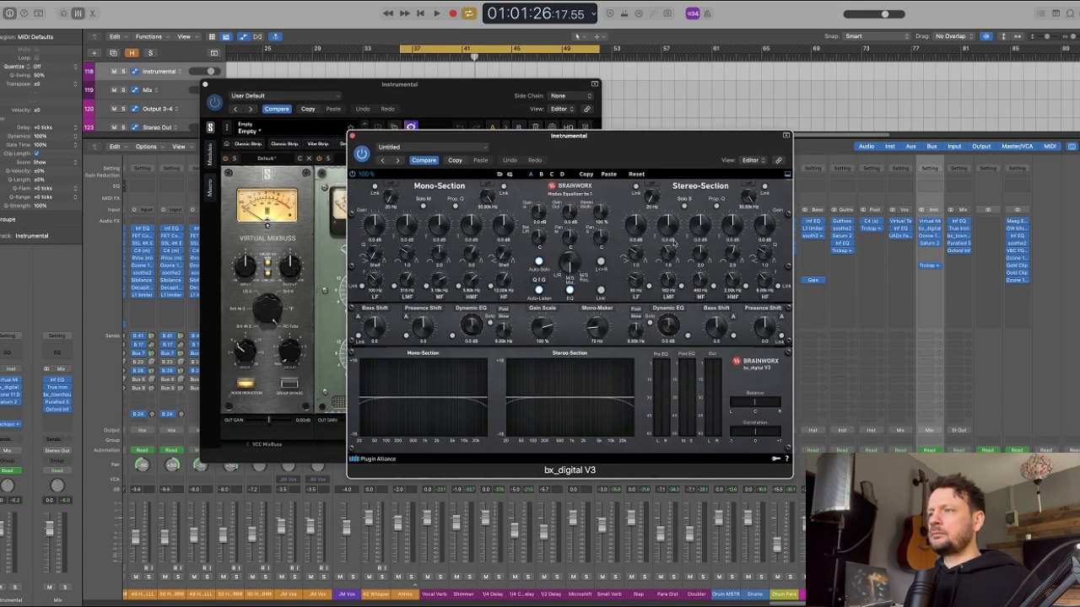
left_click(204, 85)
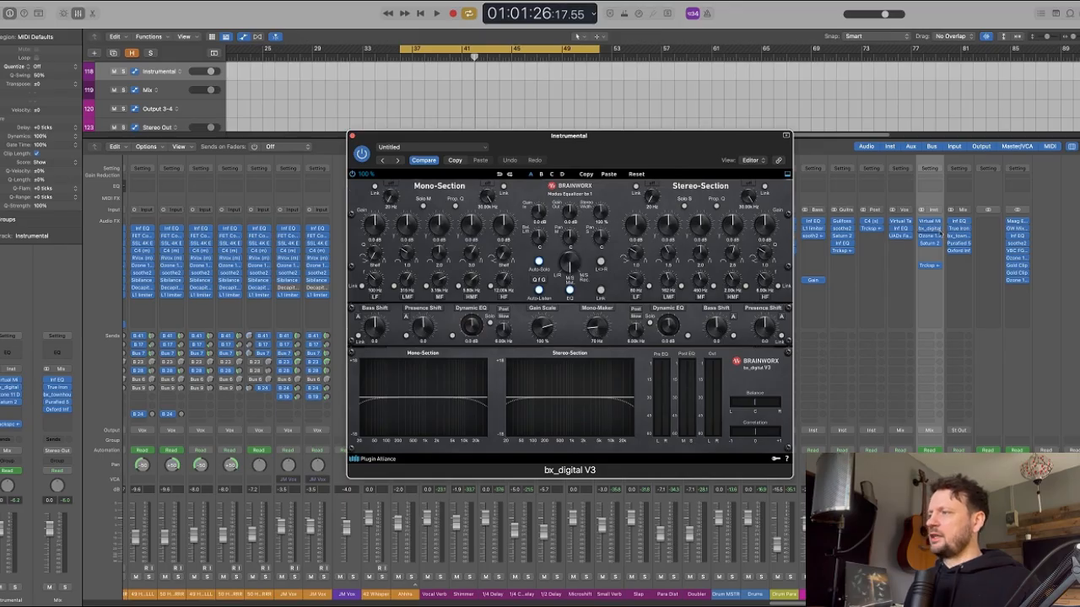
- Open Ozone 11 Dynamics on the Instrumental channel and move its window slightly down over bx_digital V3
left_click(930, 236)
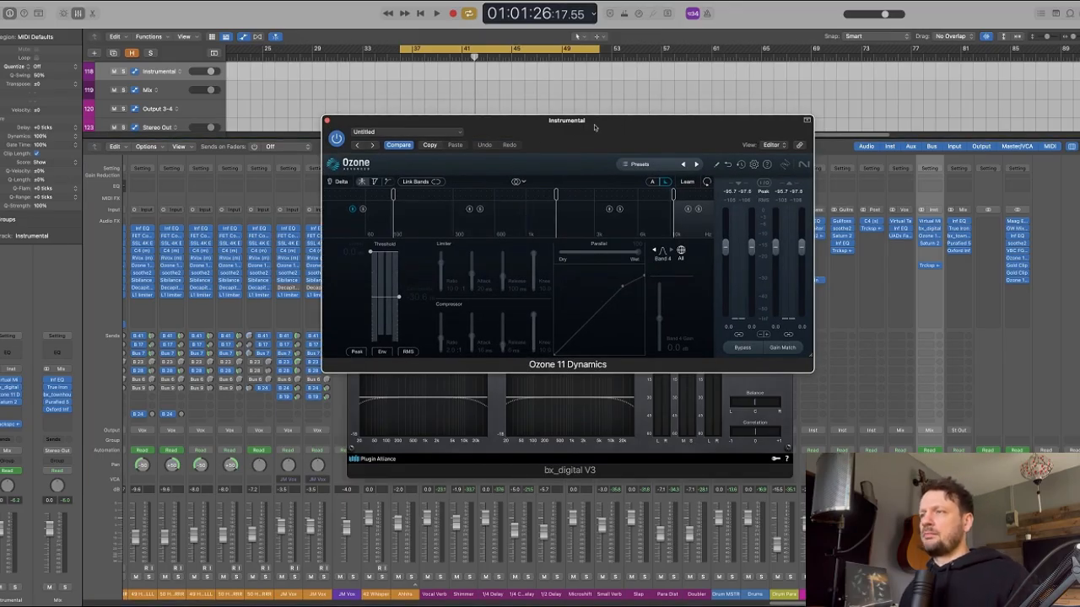
left_click_drag(597, 142, 596, 146)
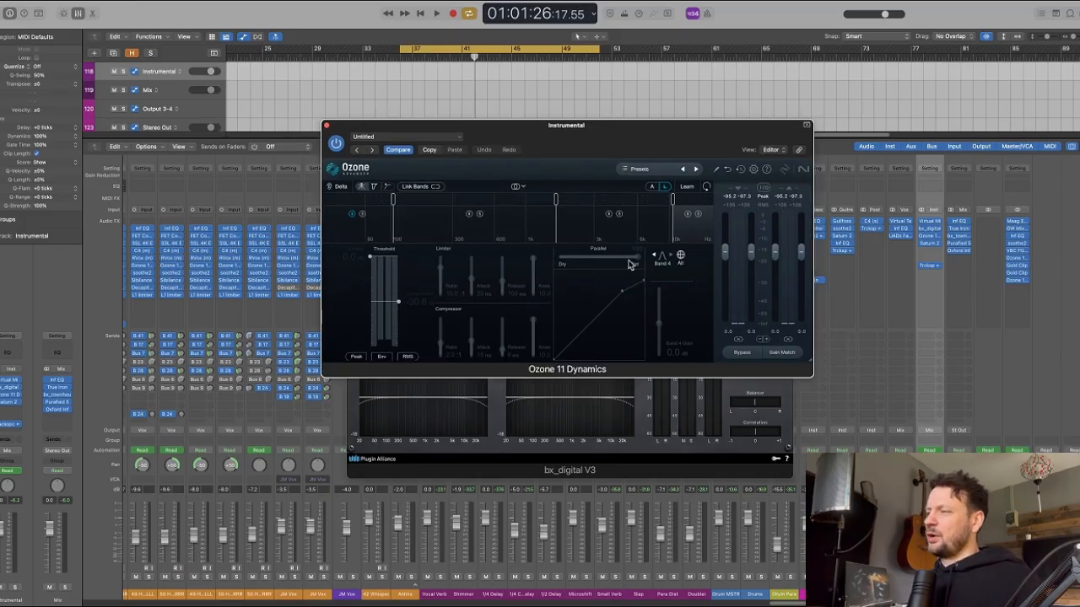
left_click_drag(646, 135, 683, 169)
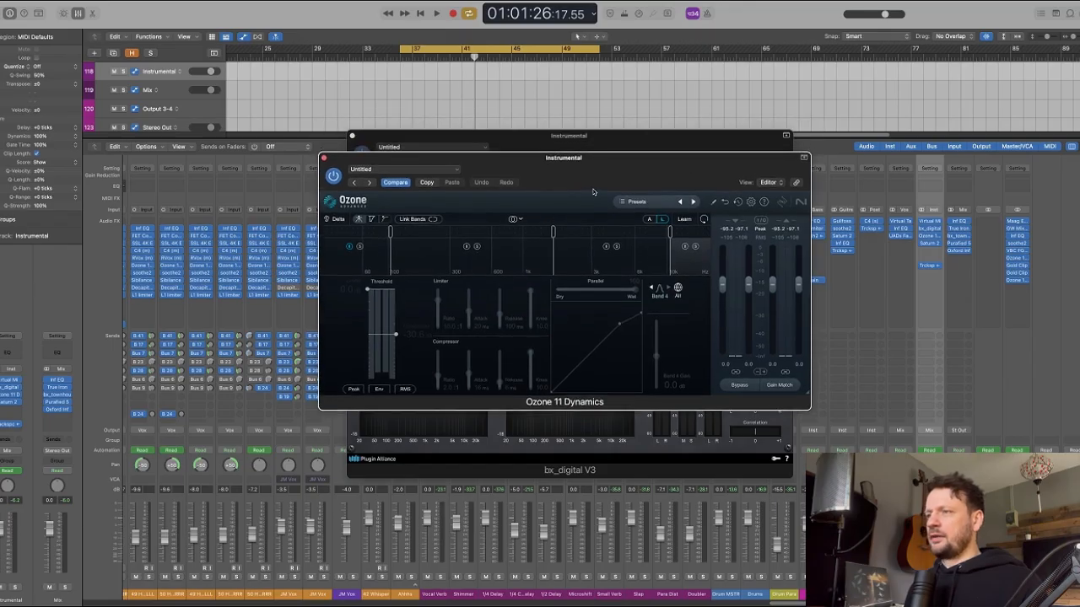
- Examine band 1's limiter and compressor settings in Ozone 11 Dynamics while the cycled section plays, stop playback, and hide the plug-in windows
key("space")
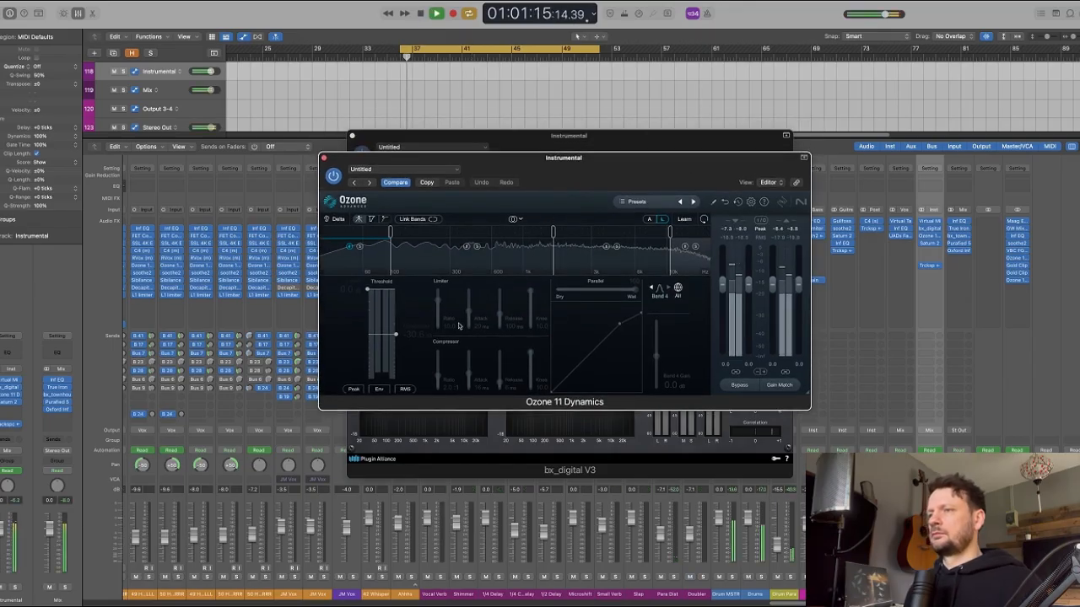
left_click(358, 264)
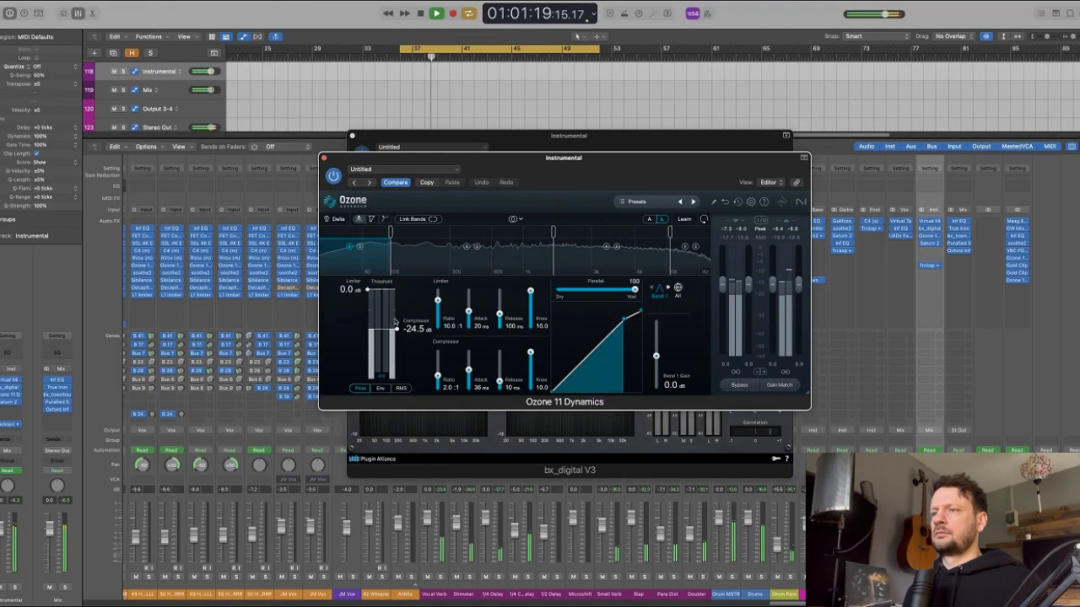
key("space")
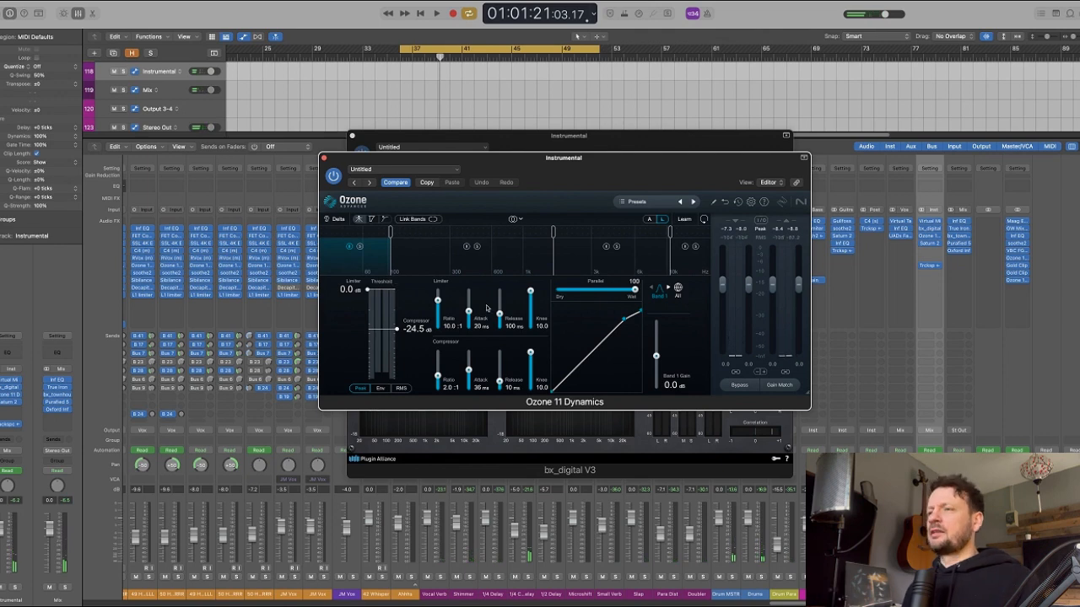
key("v")
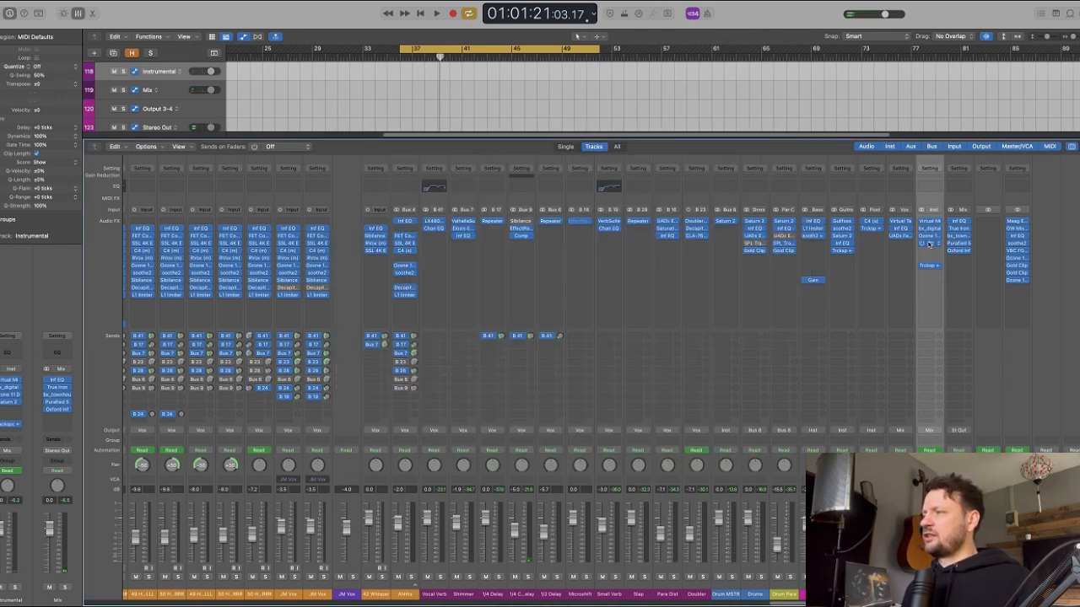
- Open Saturn 2 on the Instrumental channel, view the upper band's drive settings and the crossover frequency, and close it
left_click(929, 243)
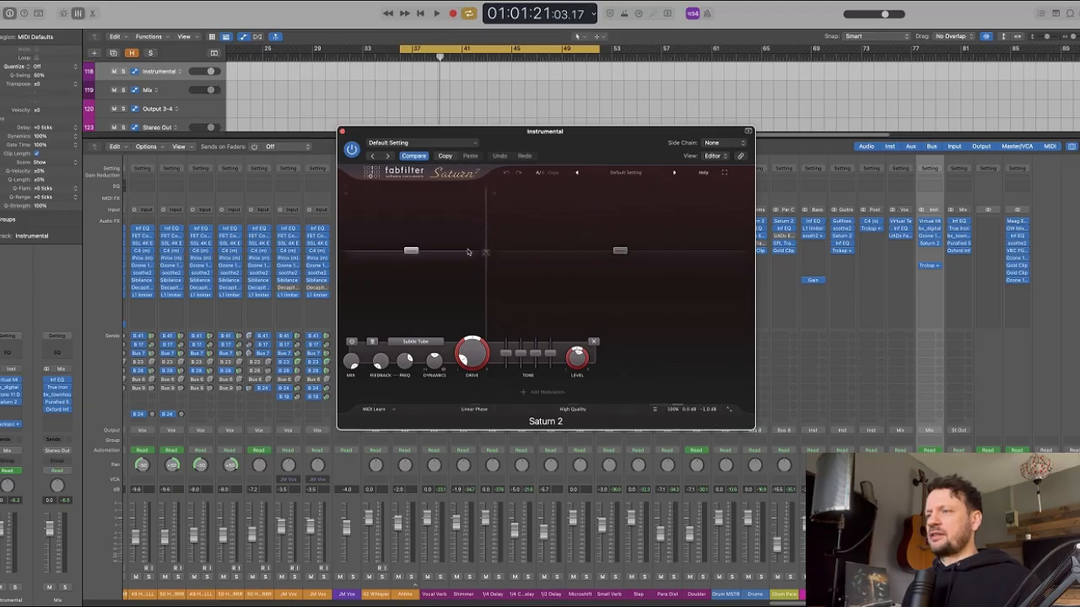
left_click(562, 242)
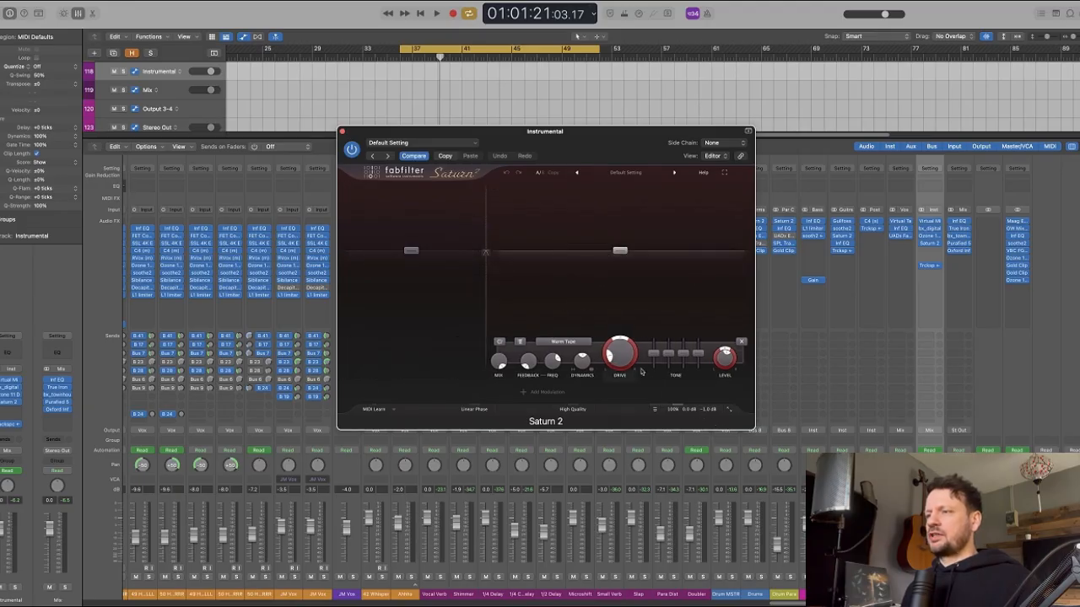
mouse_move(615, 355)
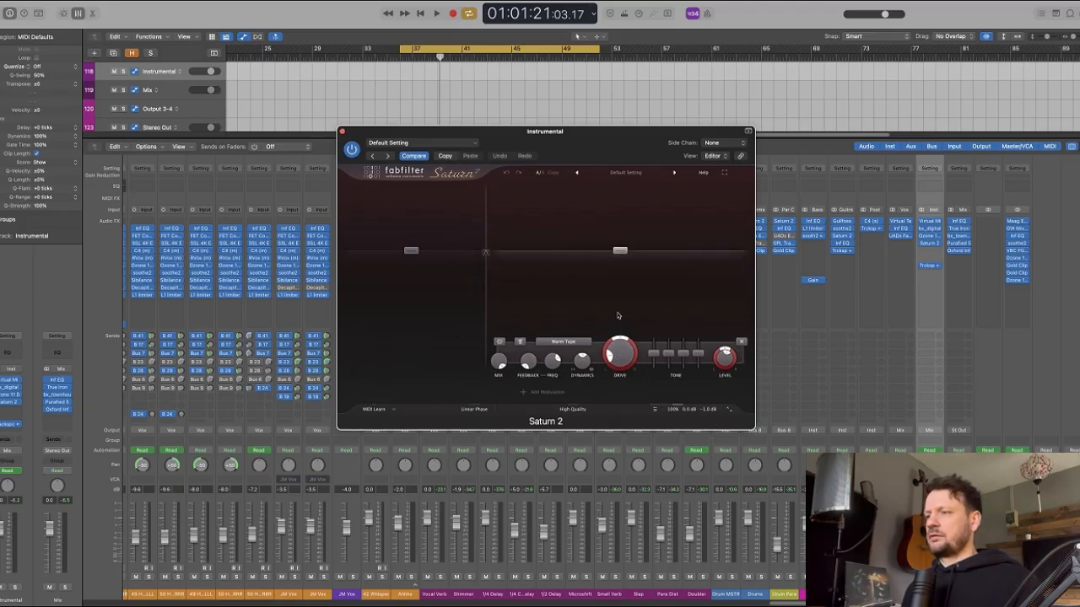
mouse_move(484, 220)
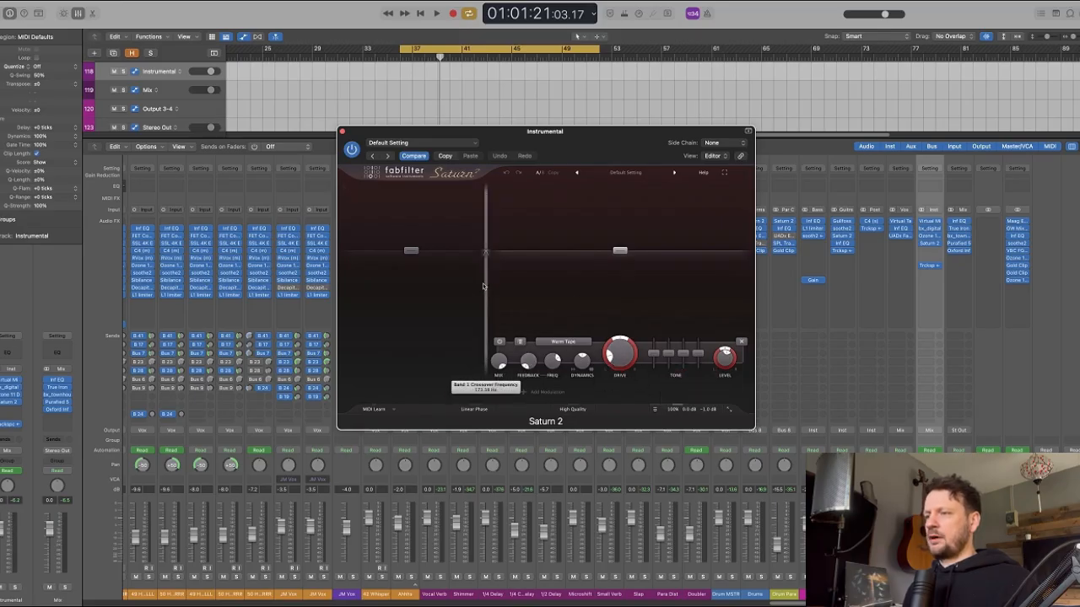
key("super+w")
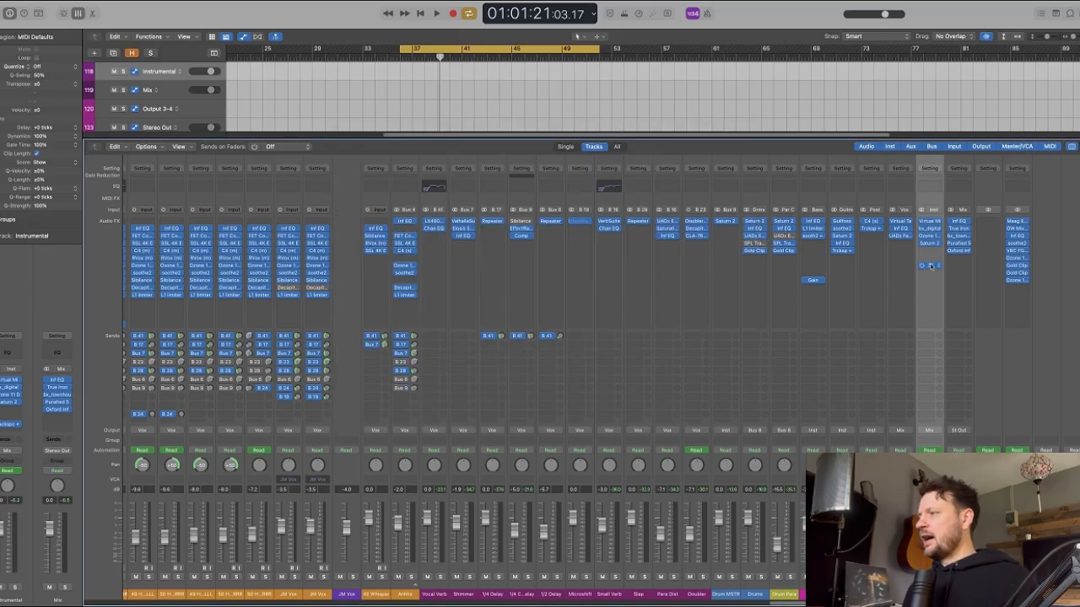
- Open Trackspacer 2.5 on the Instrumental channel, move its window to the middle to view the side-chained settings, and close it
left_click(938, 266)
left_click(981, 247)
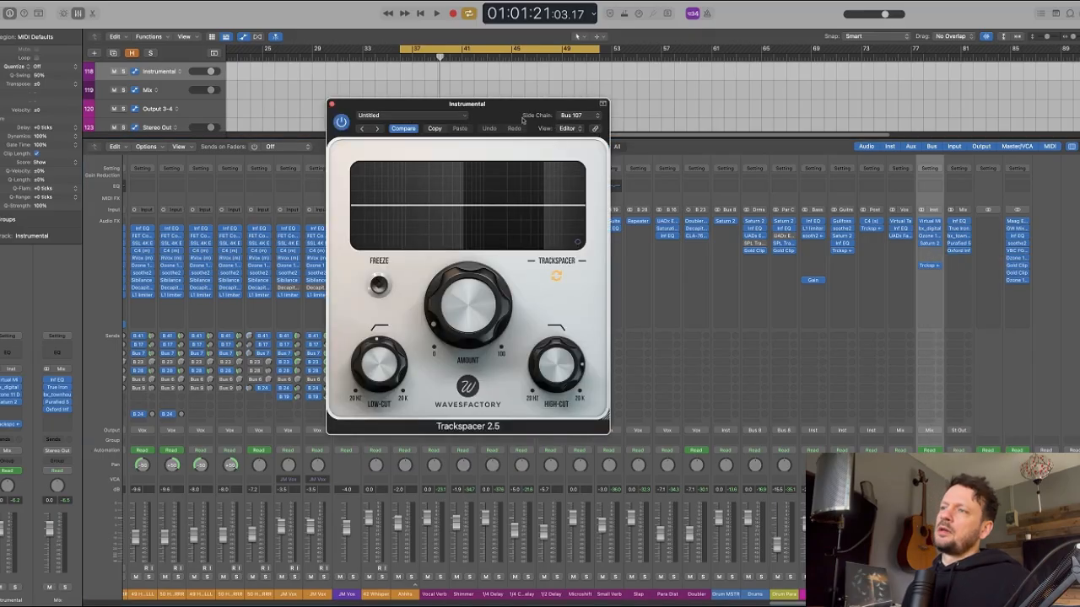
left_click_drag(521, 110, 633, 220)
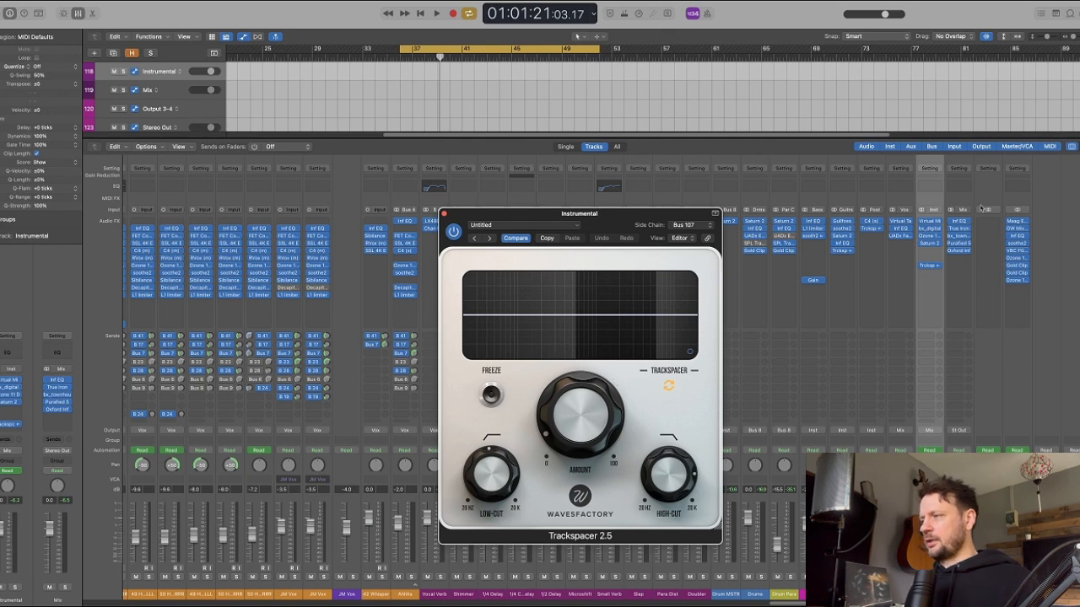
key("super+w")
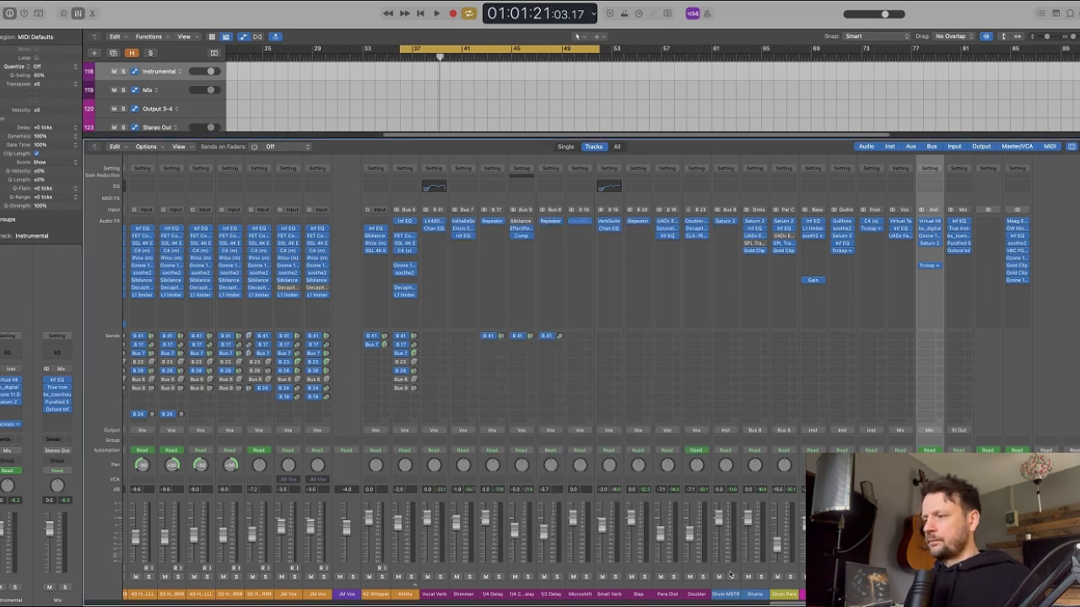
- Select the Drum MSTR channel, the Drums and Drum Para channels that feed it, and return the selection to Drum MSTR
left_click(731, 577)
left_click(731, 577)
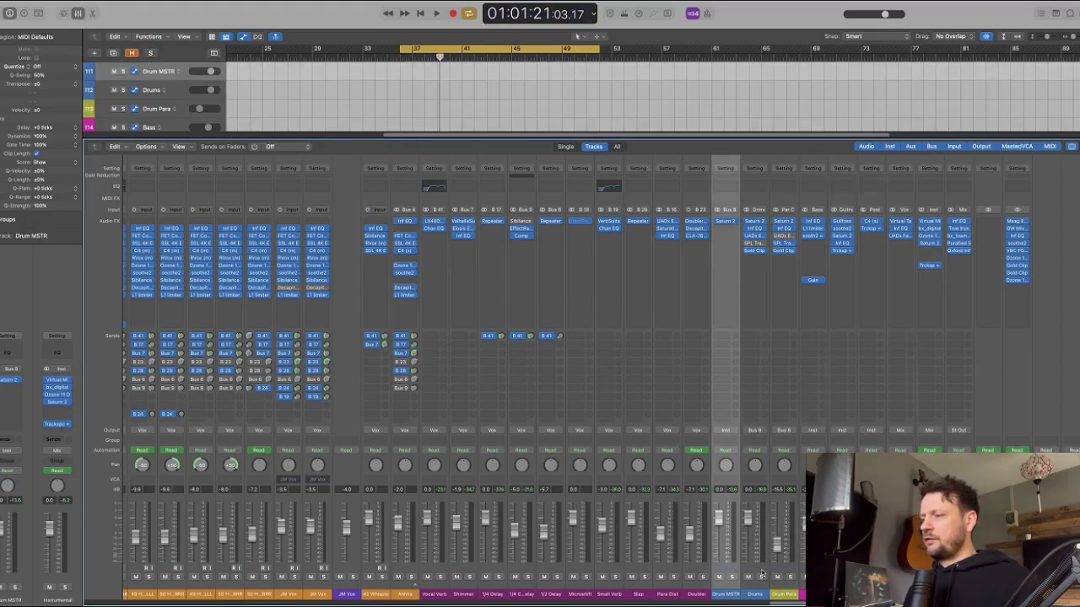
left_click(757, 536)
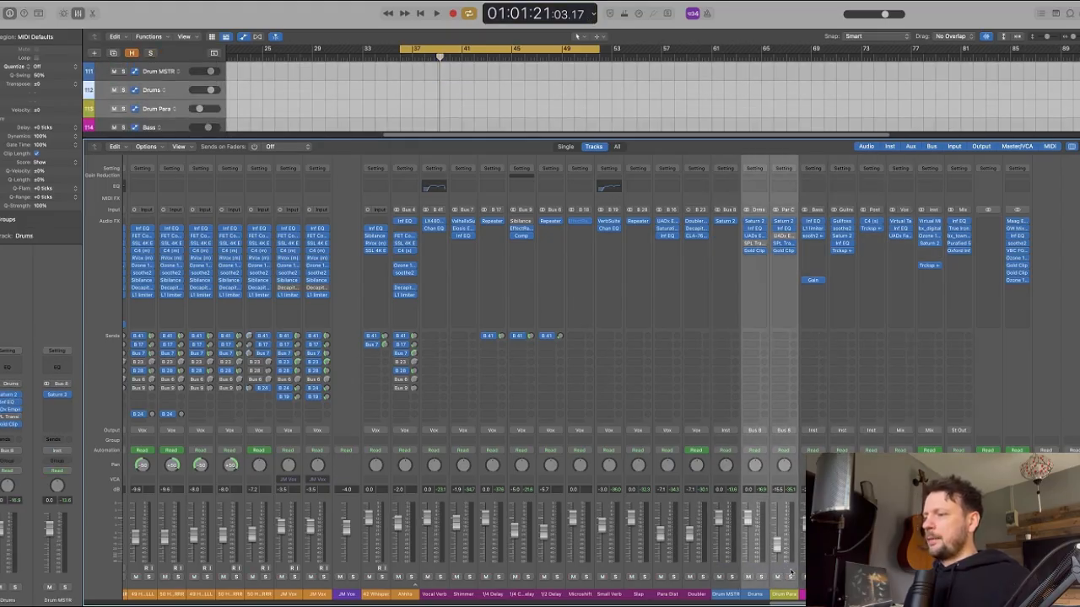
left_click(790, 573)
left_click(761, 573)
left_click(733, 573)
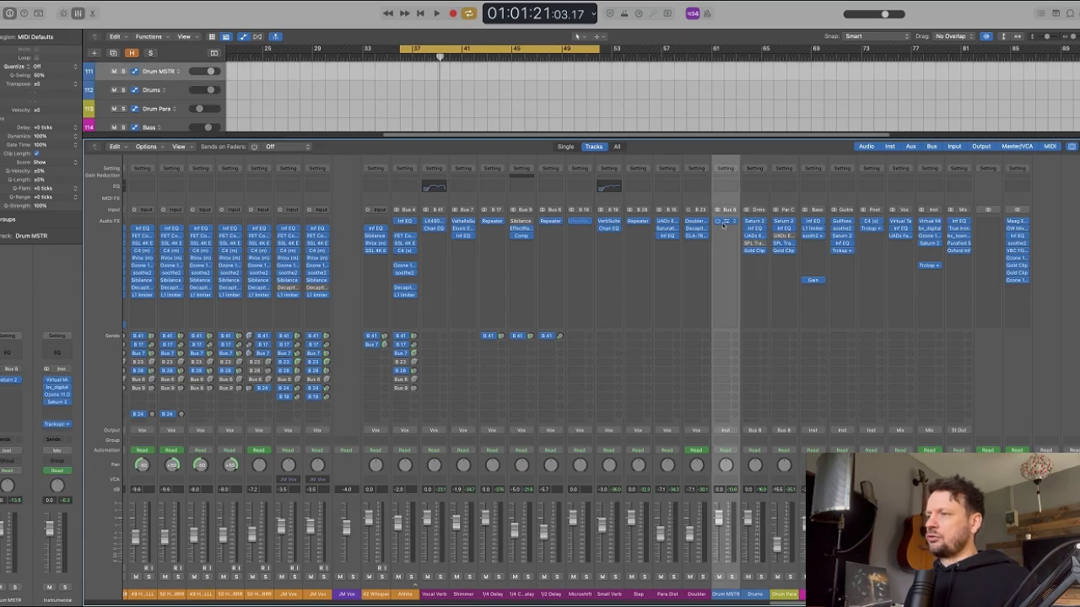
- Open Saturn 2 on the Drum MSTR channel, view its drive and level settings, and close it
left_click(724, 225)
mouse_move(495, 339)
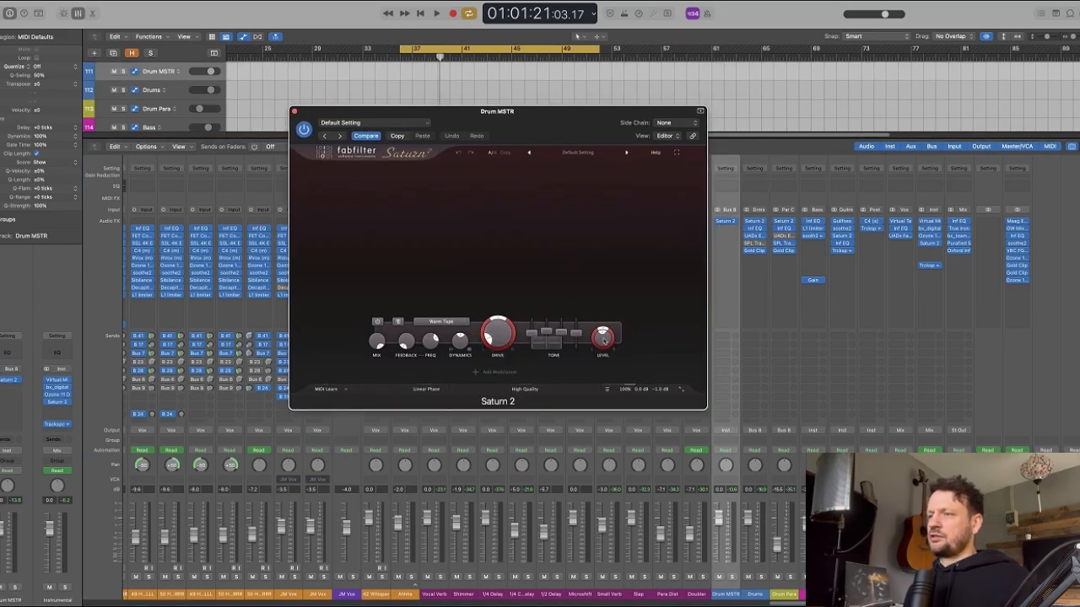
key("super+w")
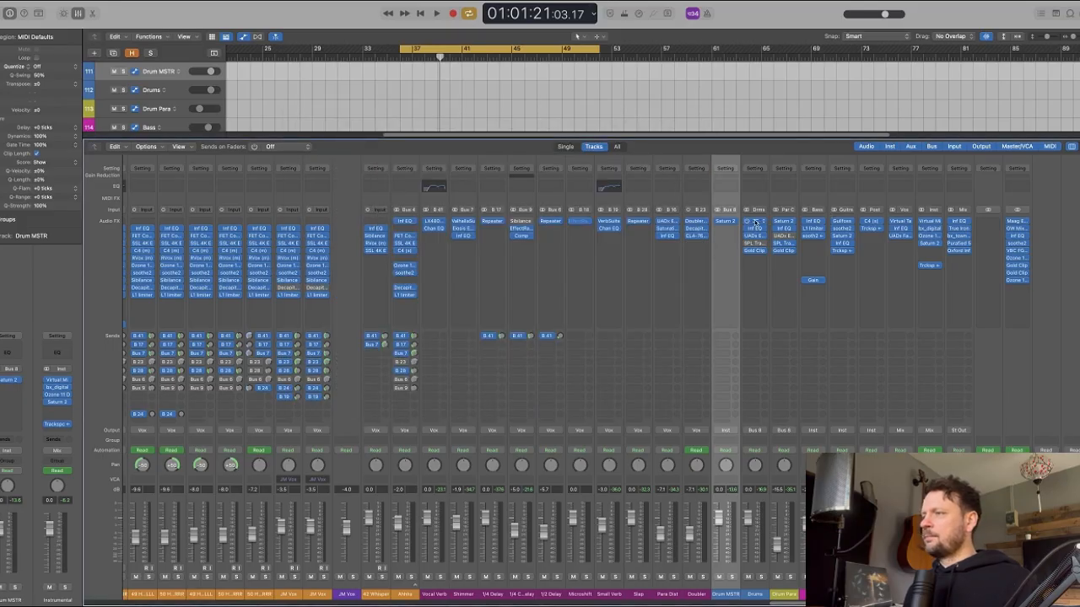
- Open Saturn 2 from the Drums and Drum Para channels side by side and show the upper band of the Drums instance
left_click(786, 222)
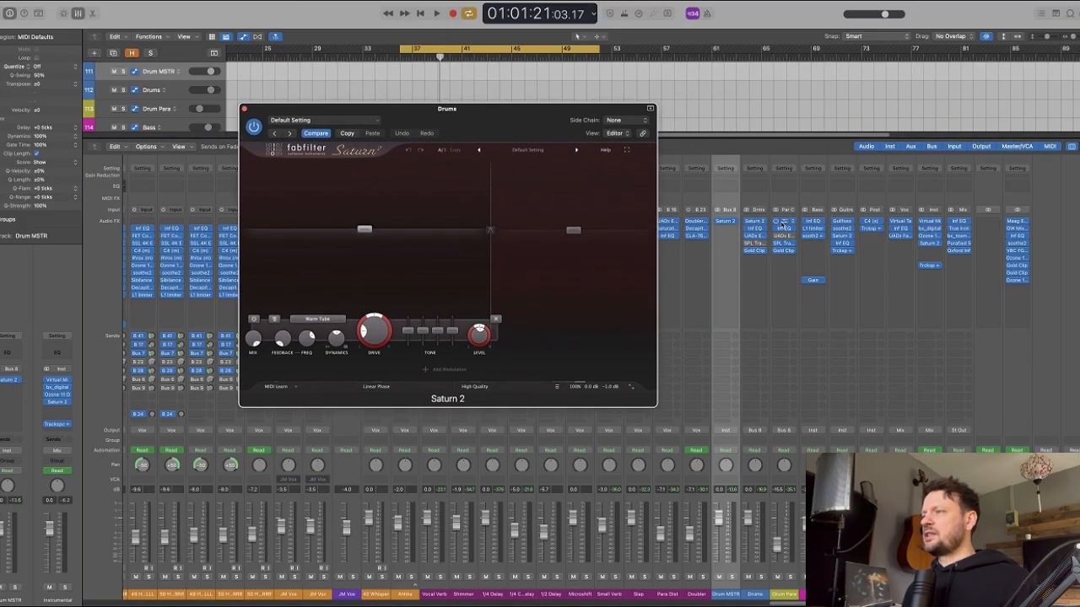
left_click(783, 222)
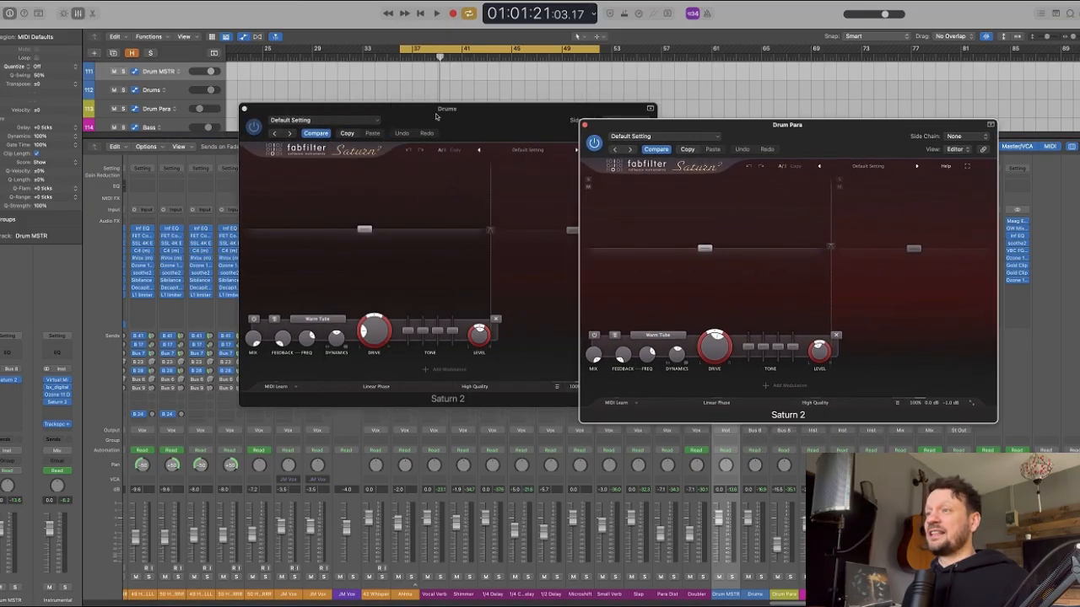
left_click_drag(460, 119, 351, 125)
left_click(423, 208)
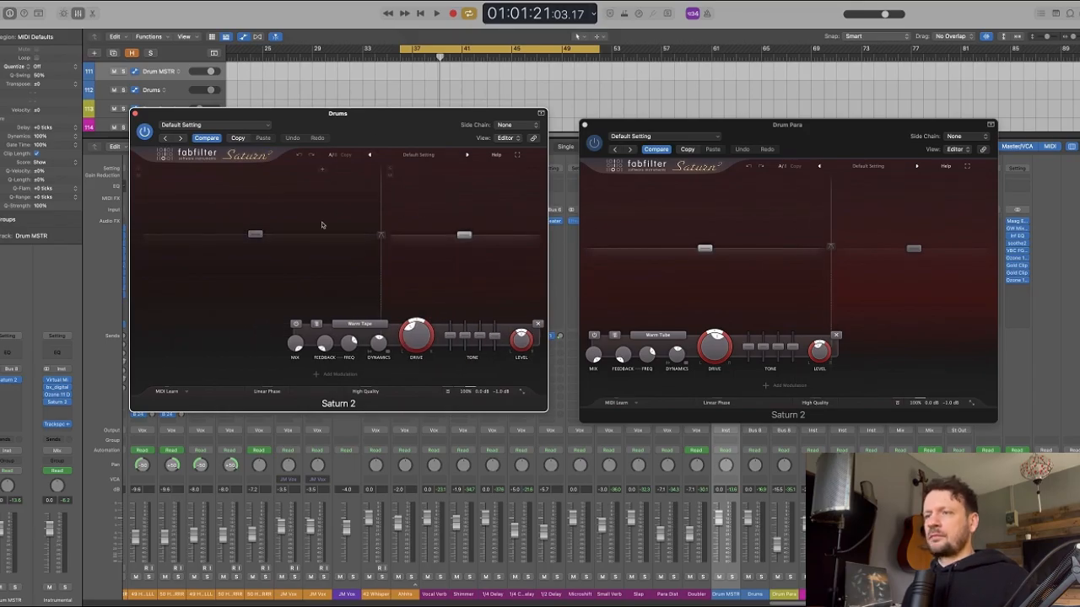
- Show the lower band of Saturn 2 on the Drums channel, compare it with the Drum Para instance, and close both windows
left_click(332, 220)
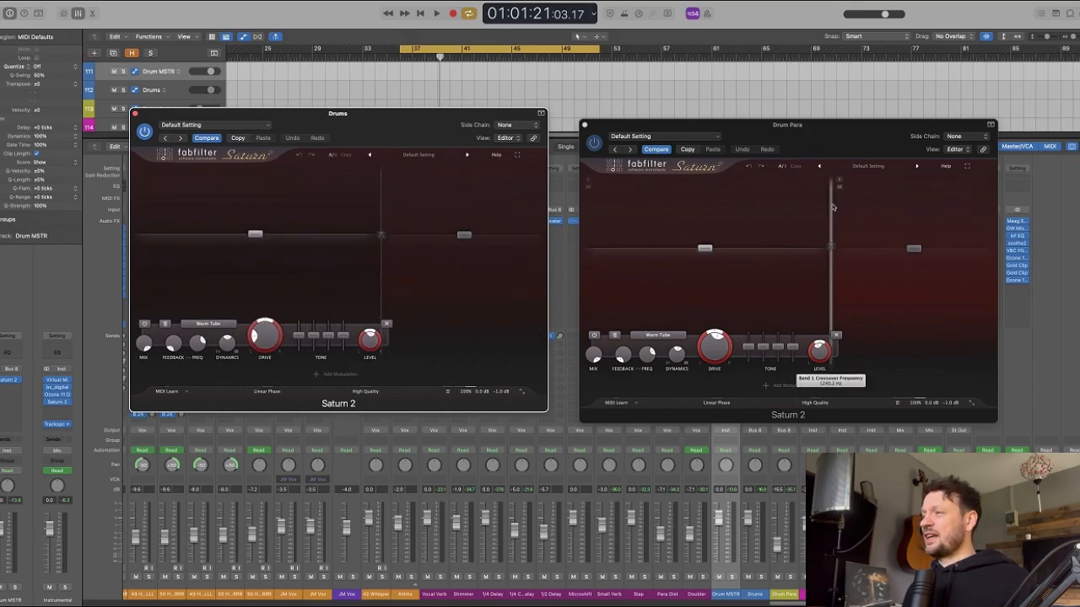
left_click_drag(820, 135, 807, 127)
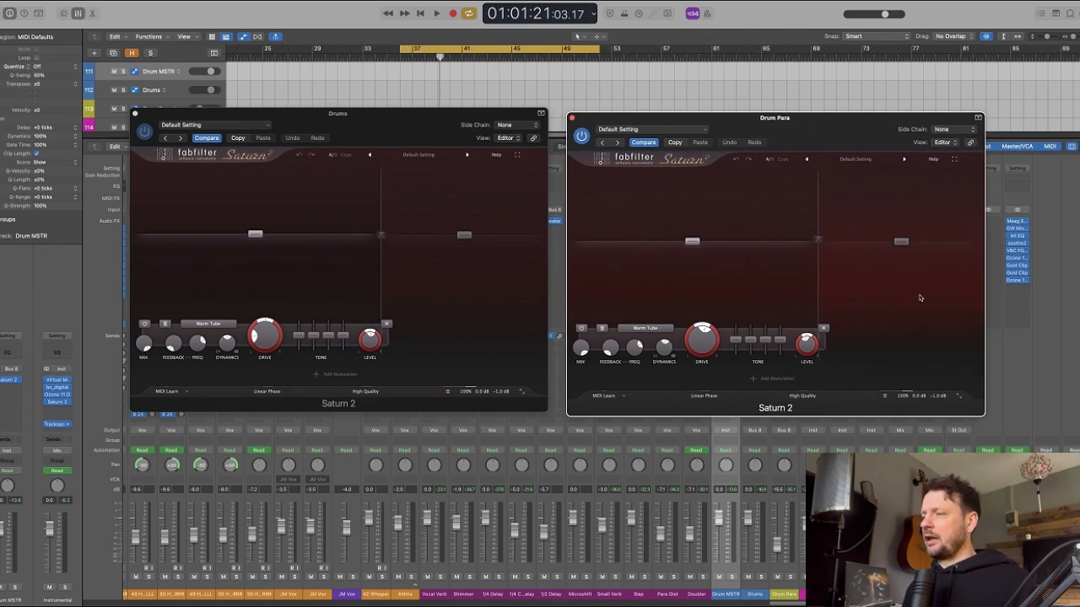
key("v")
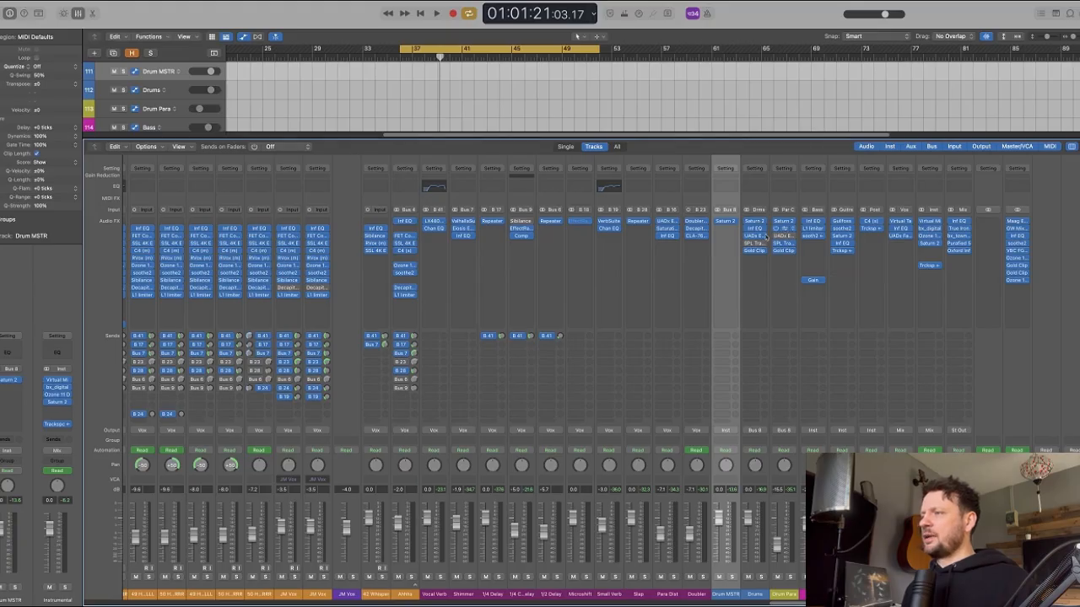
- Open Inf EQ from the Drum Para and Drums channels, place the two windows side by side to compare curves, and close them
left_click_drag(515, 108, 755, 251)
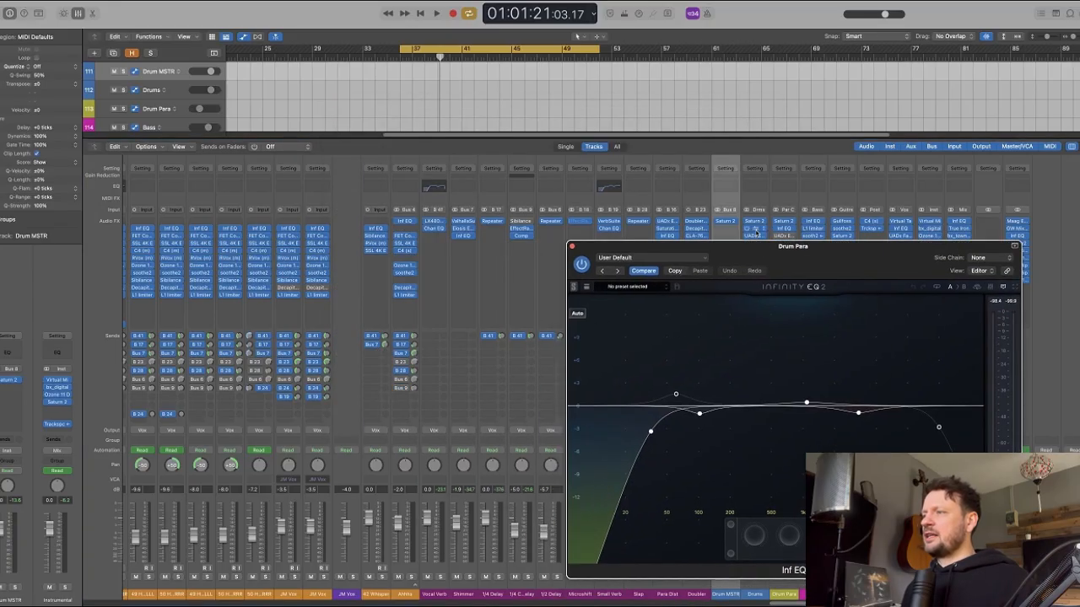
left_click_drag(672, 131, 426, 154)
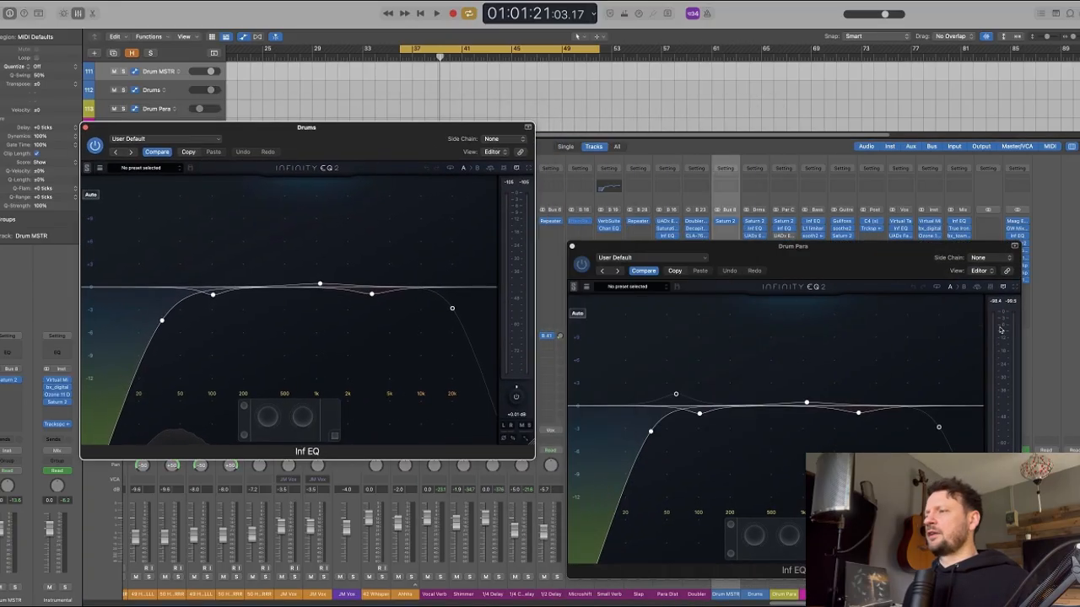
left_click_drag(863, 257, 833, 139)
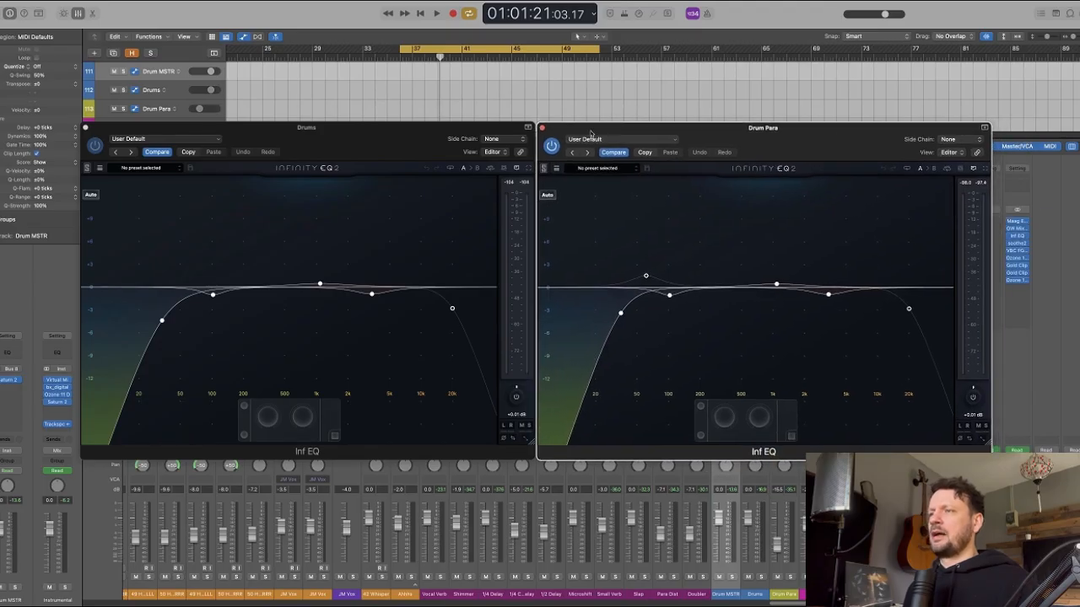
mouse_move(407, 135)
left_mouse_down()
mouse_move(416, 137)
mouse_move(404, 137)
left_mouse_up()
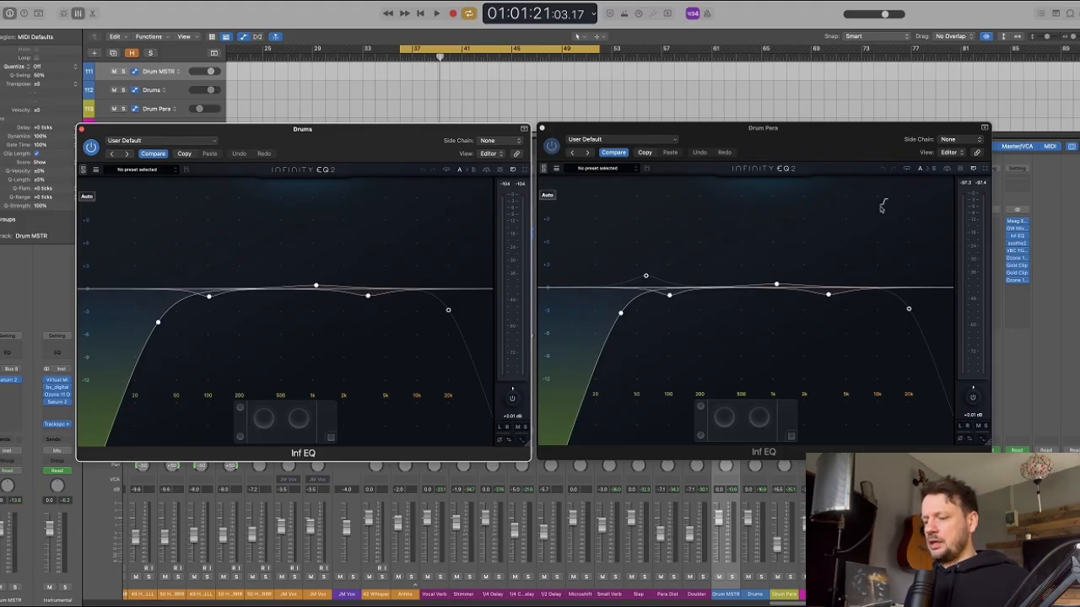
key("v")
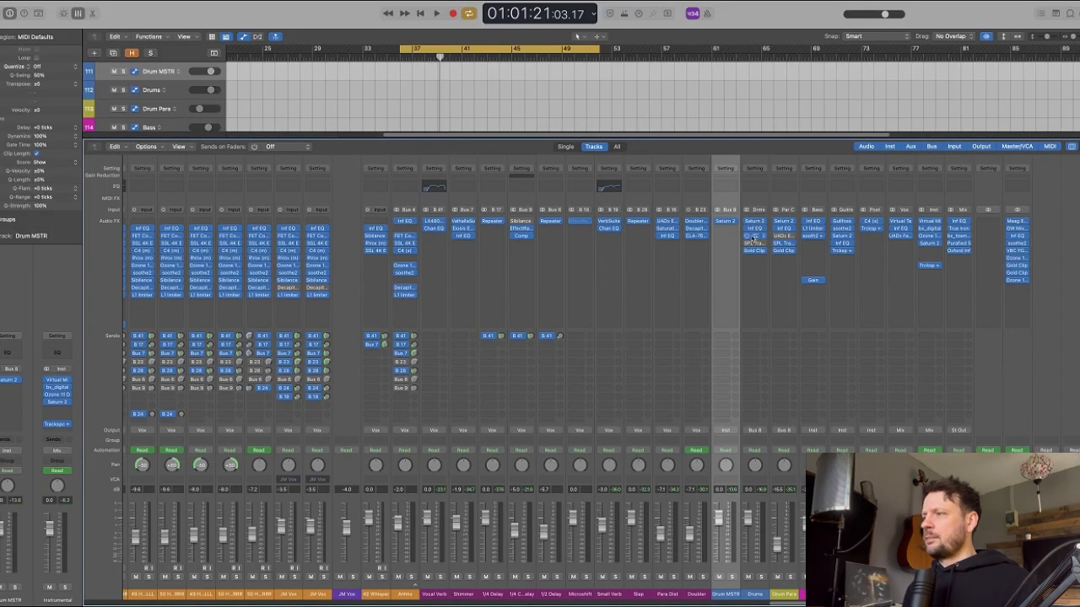
- Open the UADx Empirical Labs Distressor and Gold Clip from the Drums channel and place their windows one above the other
left_click(751, 237)
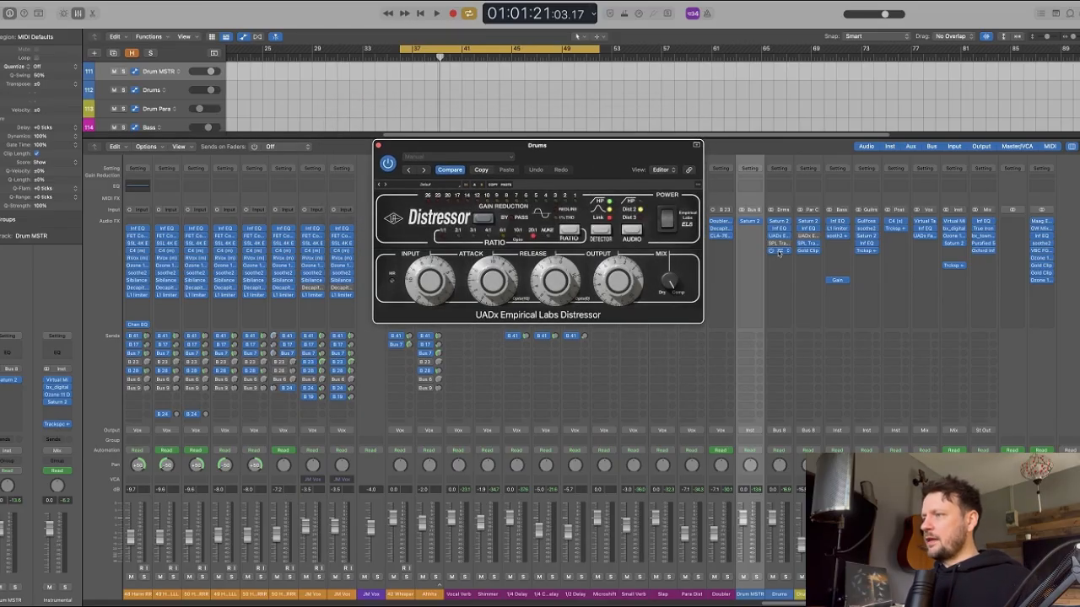
left_click_drag(615, 121, 578, 336)
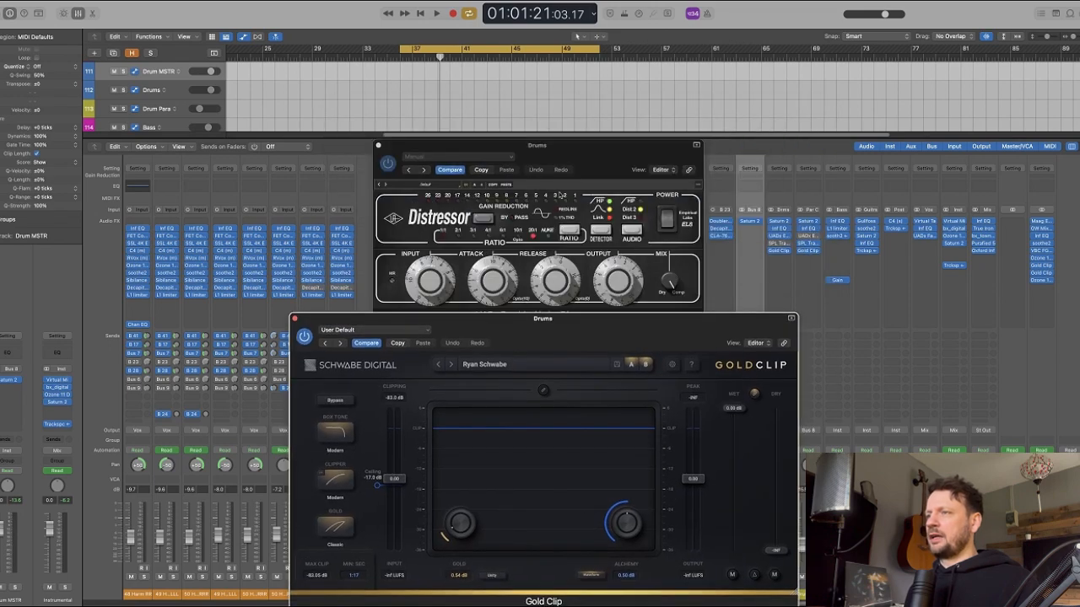
left_click_drag(583, 174, 549, 143)
- Mute the Bass, Guitars, Production and Vocals channels, and play the drums with the Distressor and Gold Clip windows uncovered
left_click_drag(837, 595, 924, 595)
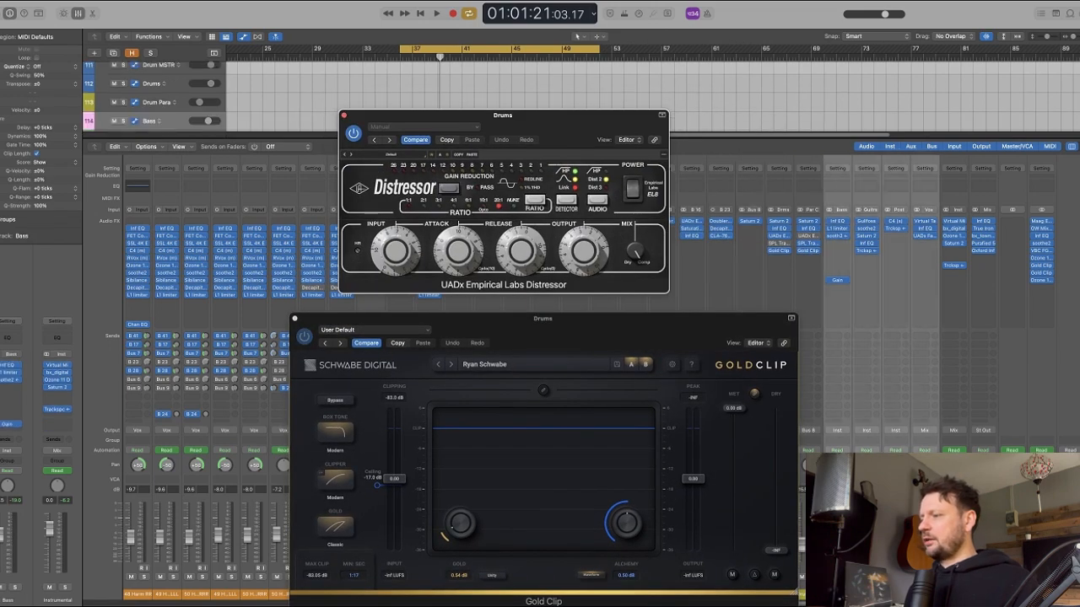
key("m")
left_click_drag(635, 324, 554, 272)
left_click_drag(557, 110, 560, 85)
key("space")
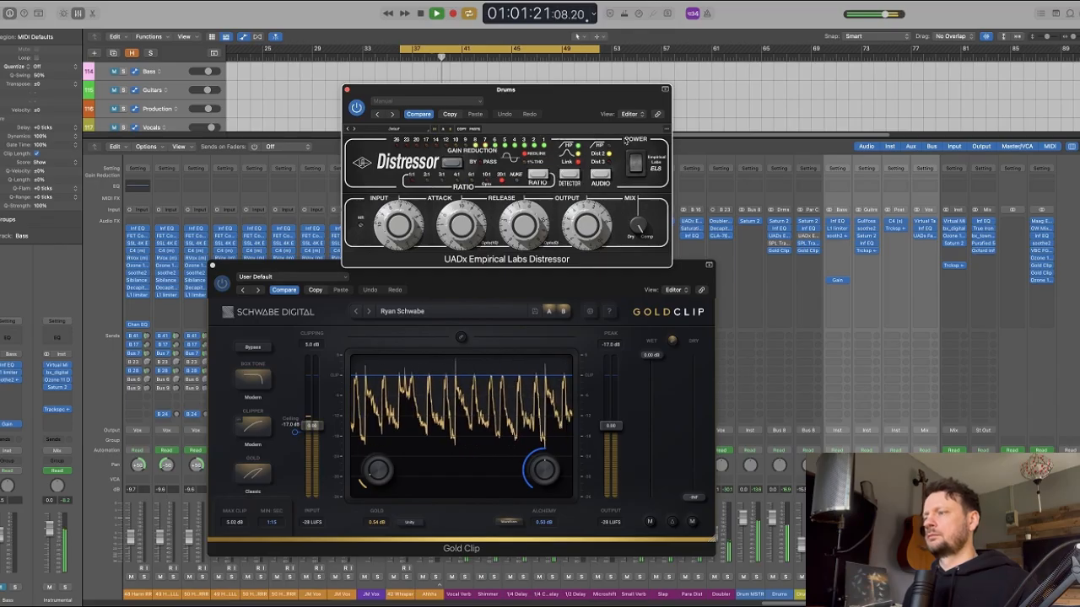
key("v")
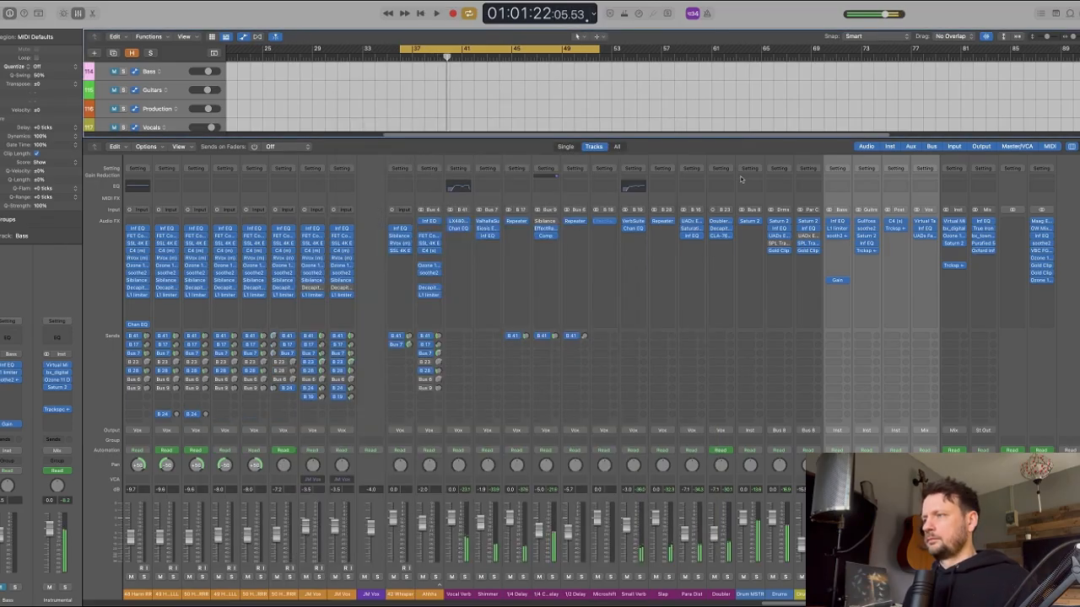
- Select the Drum Para channel and open its SPL Transient Designer Plus and Gold Clip windows side by side
left_click(801, 572)
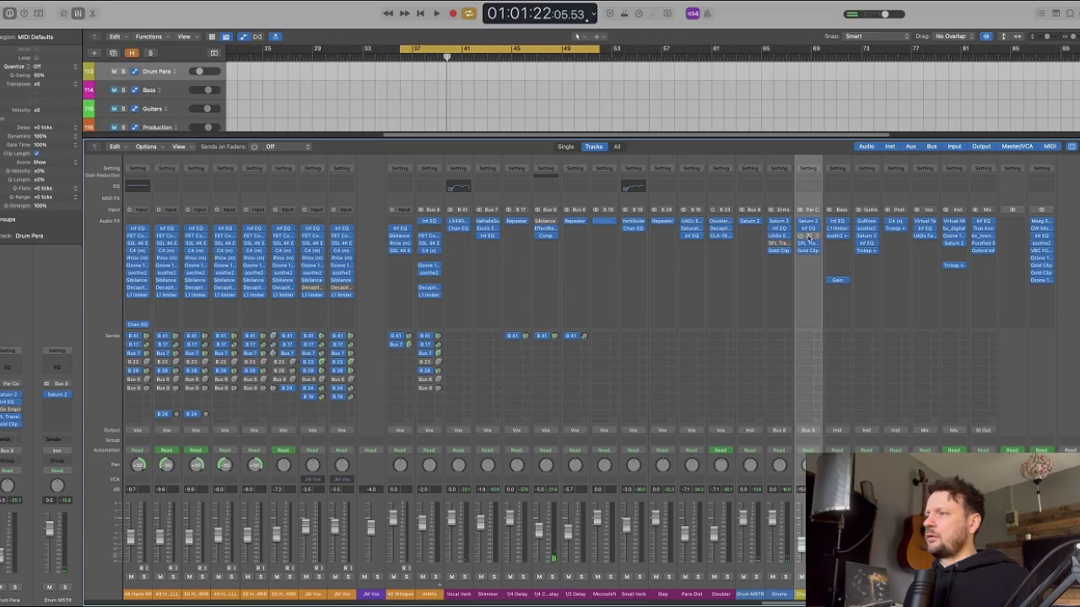
left_click(807, 244)
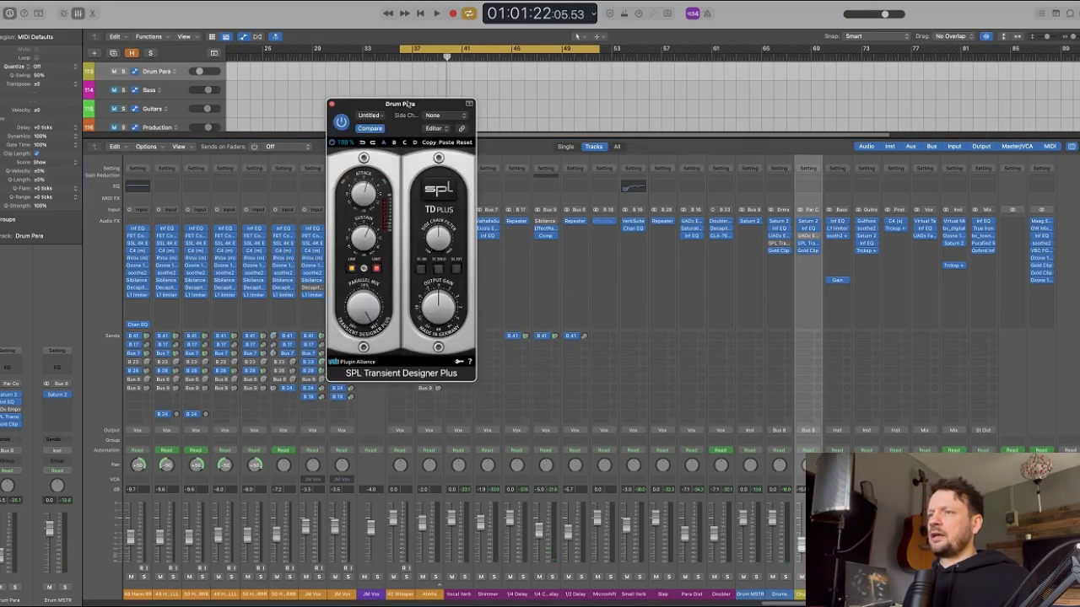
left_click_drag(414, 104, 579, 163)
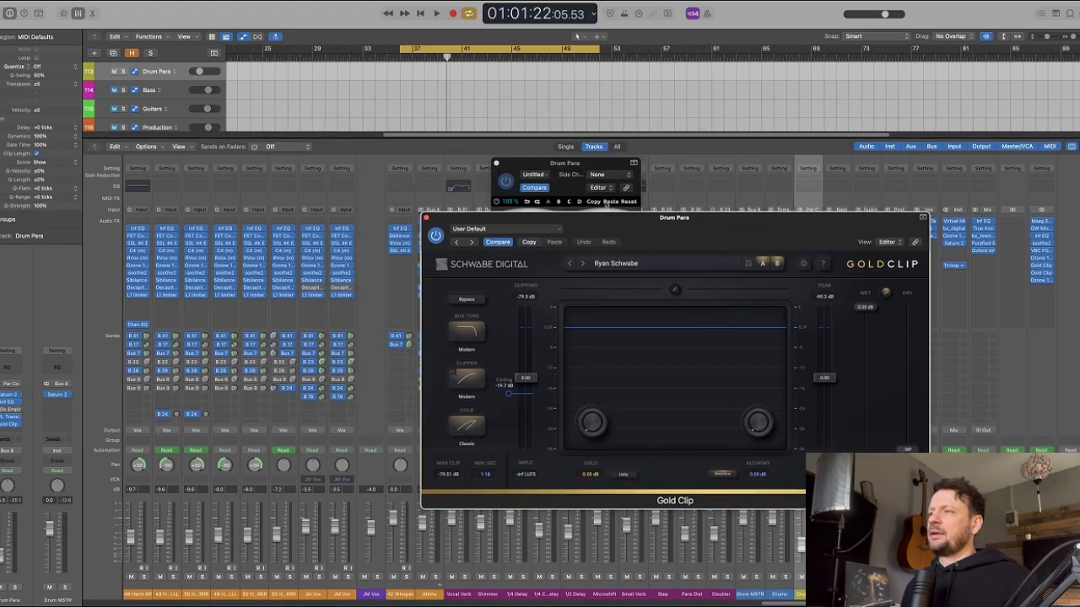
left_click(579, 159)
left_click_drag(585, 165, 350, 185)
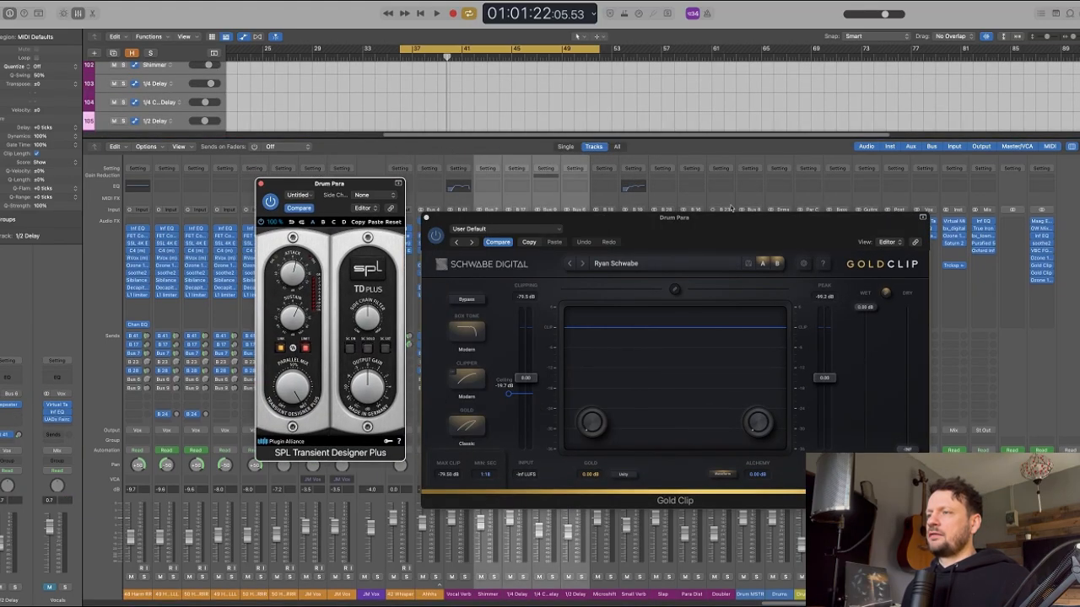
left_click_drag(733, 224, 735, 194)
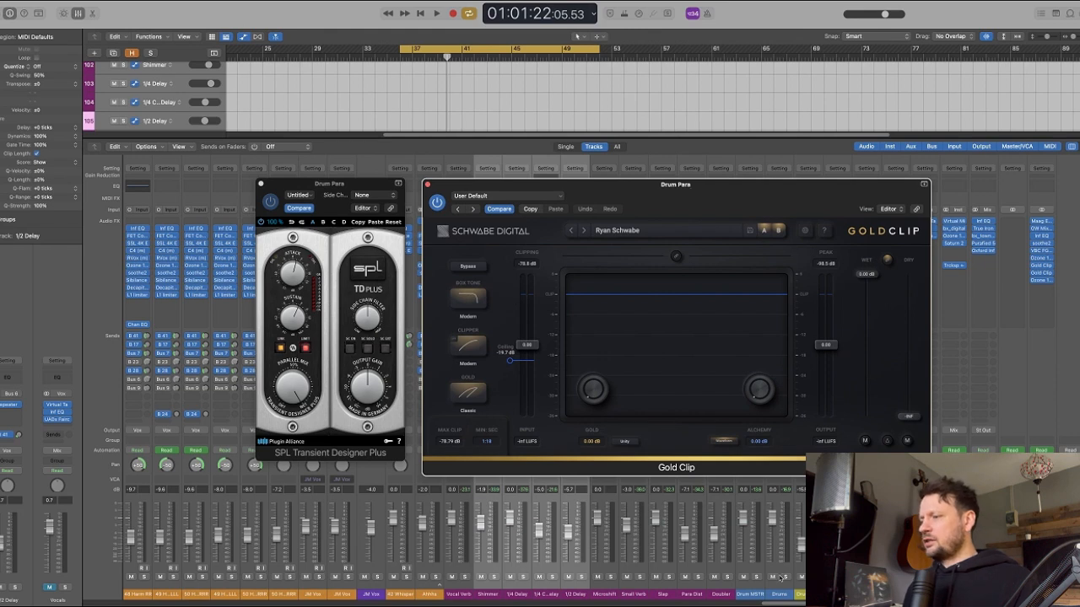
- Mute the Drums channel and play the Drum Para bus with its Transient Designer Plus and Gold Clip windows in view
left_click_drag(757, 199, 756, 196)
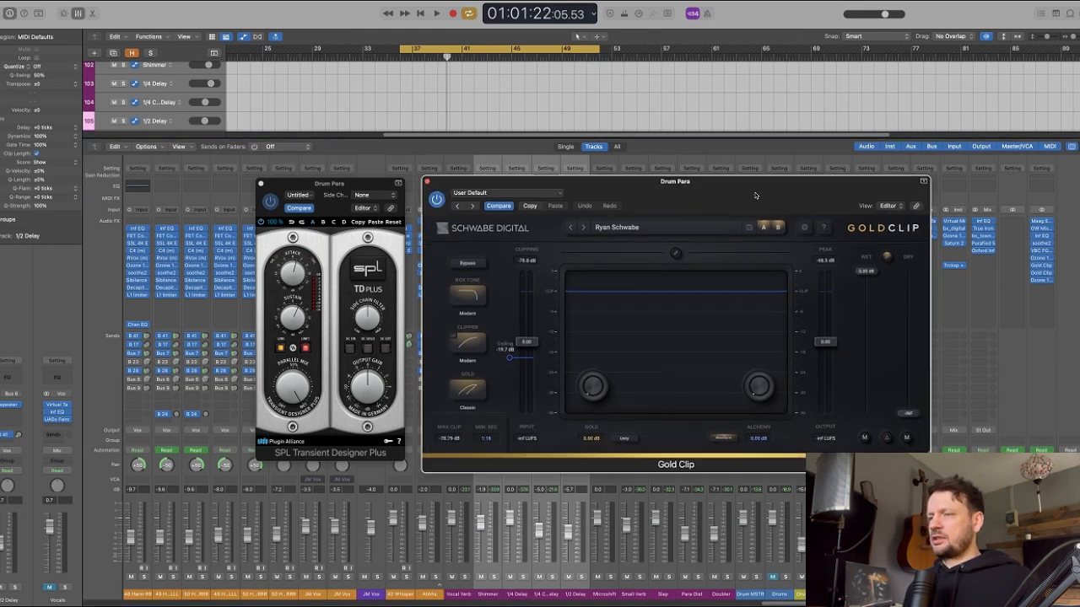
left_click_drag(346, 191, 360, 189)
key("space")
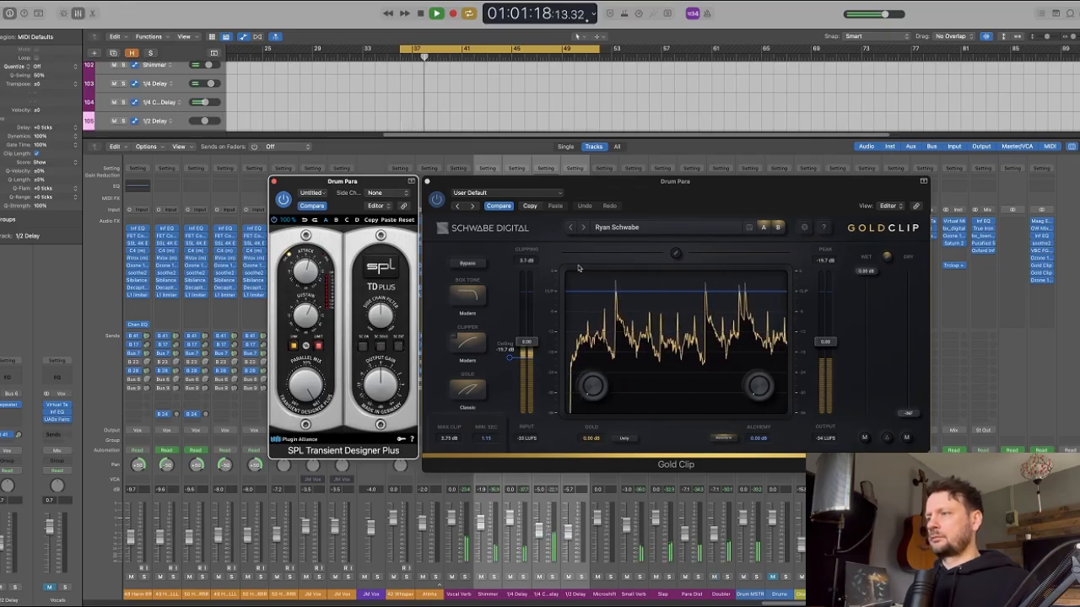
key("space")
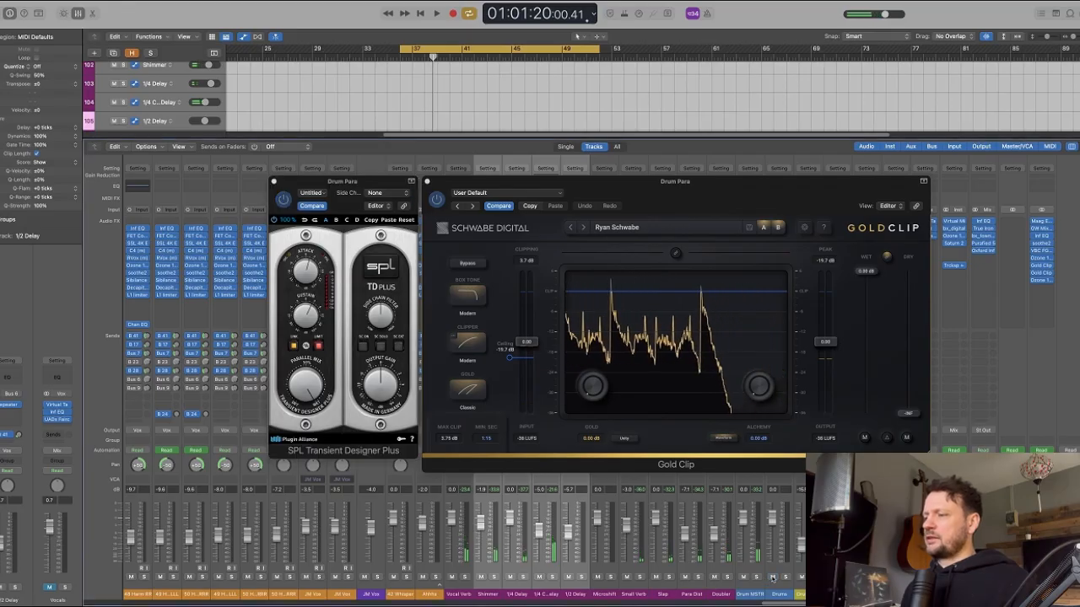
- Mute the Drum MSTR channel, and open Inf EQ and L1 limiter from the Bass channel in place of the drum plug-ins
key("v")
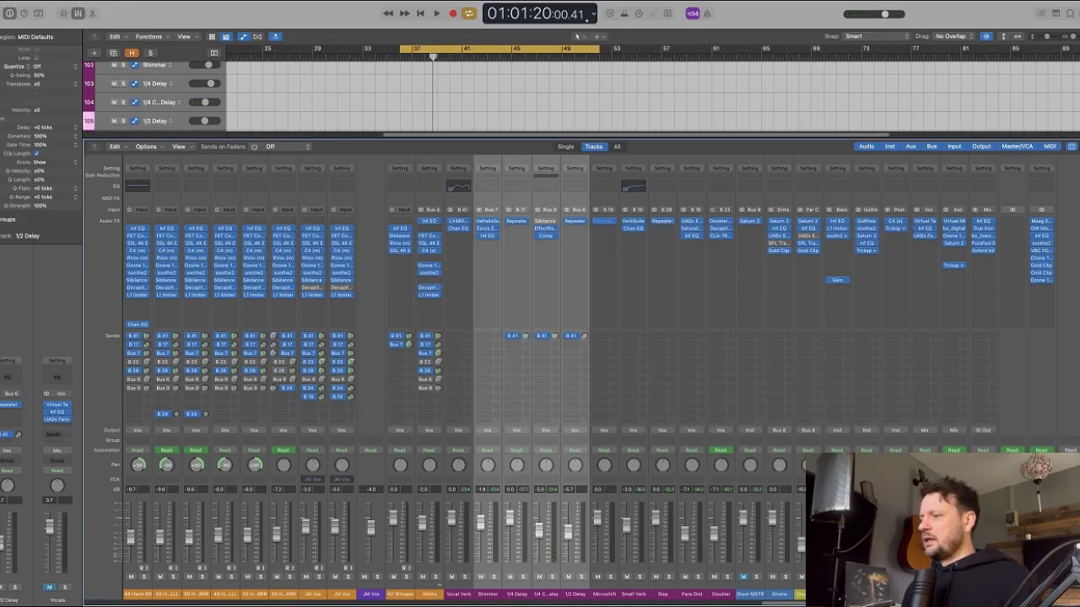
left_click(839, 218)
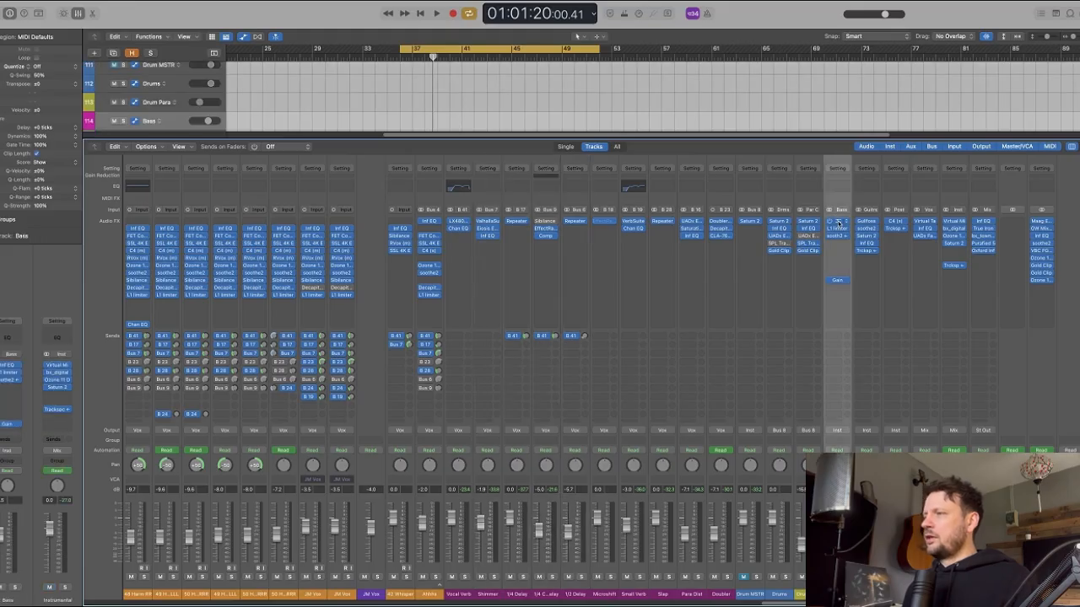
left_click(838, 222)
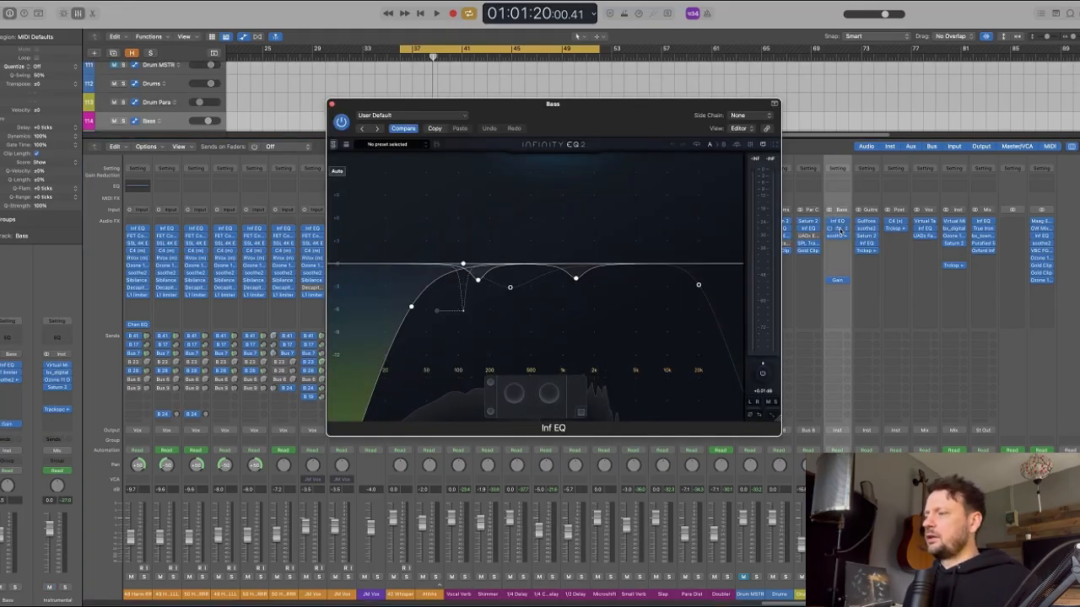
left_click(839, 228)
left_click_drag(416, 111, 495, 189)
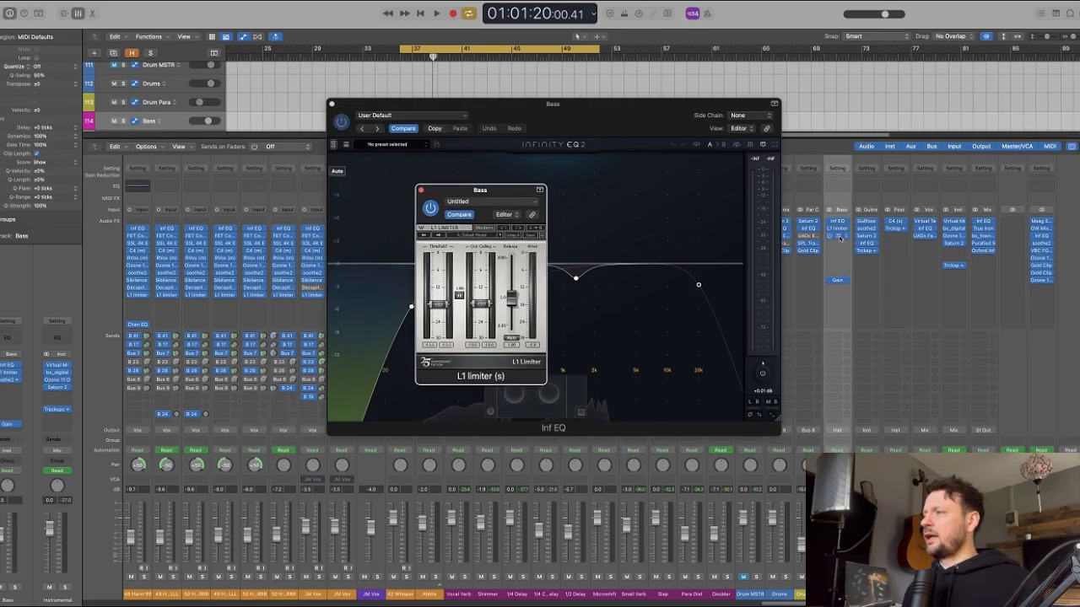
- Open soothe2 from the Bass channel, spread out the three bass plug-in windows, and play the section to view their processing
left_click(839, 238)
left_click_drag(557, 104, 728, 296)
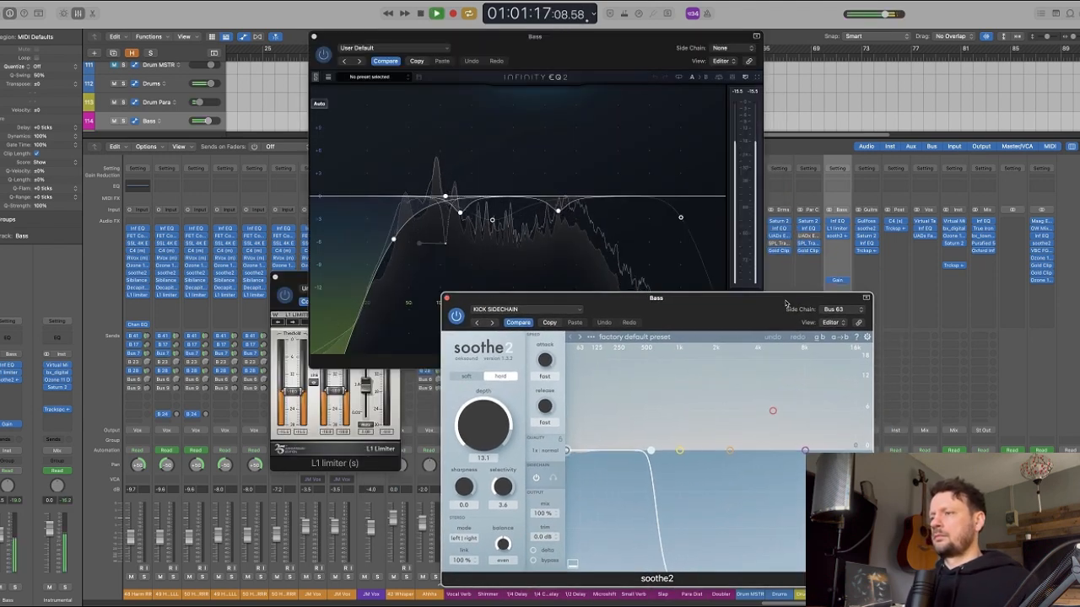
left_click_drag(297, 278, 285, 351)
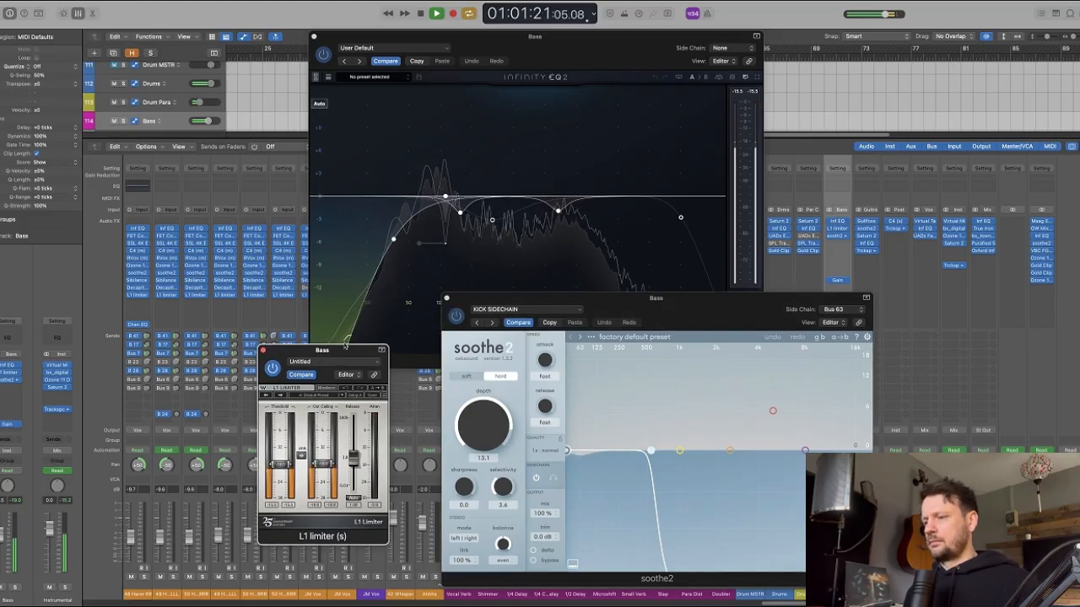
key("space")
key("v")
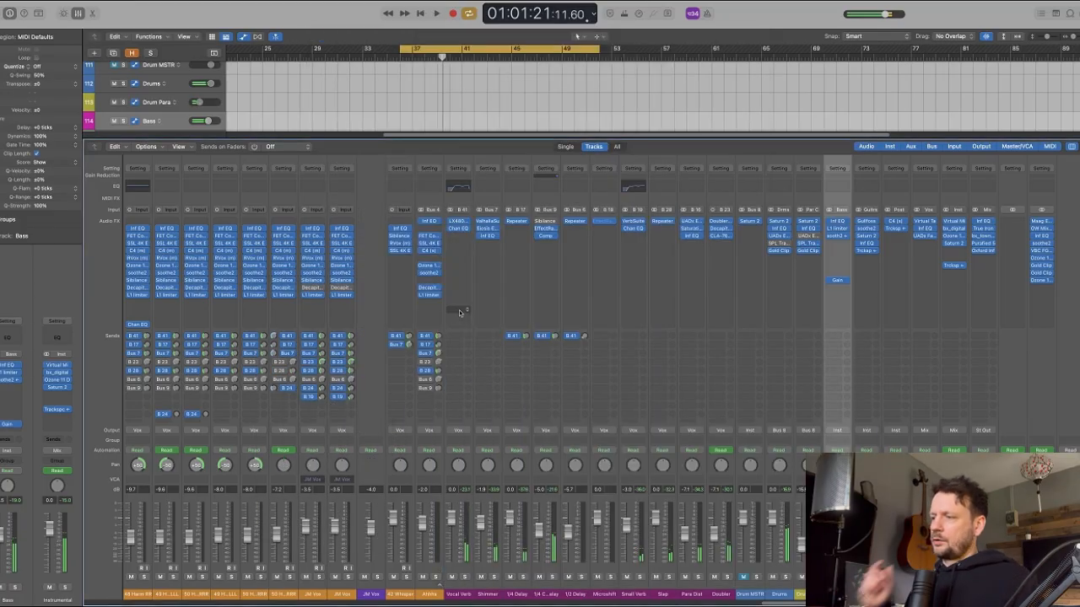
- Select the Guitars channel, open its Gullfoss plug-in, and move the window clear of the channel's insert list
scroll(598, 357, "left", 1)
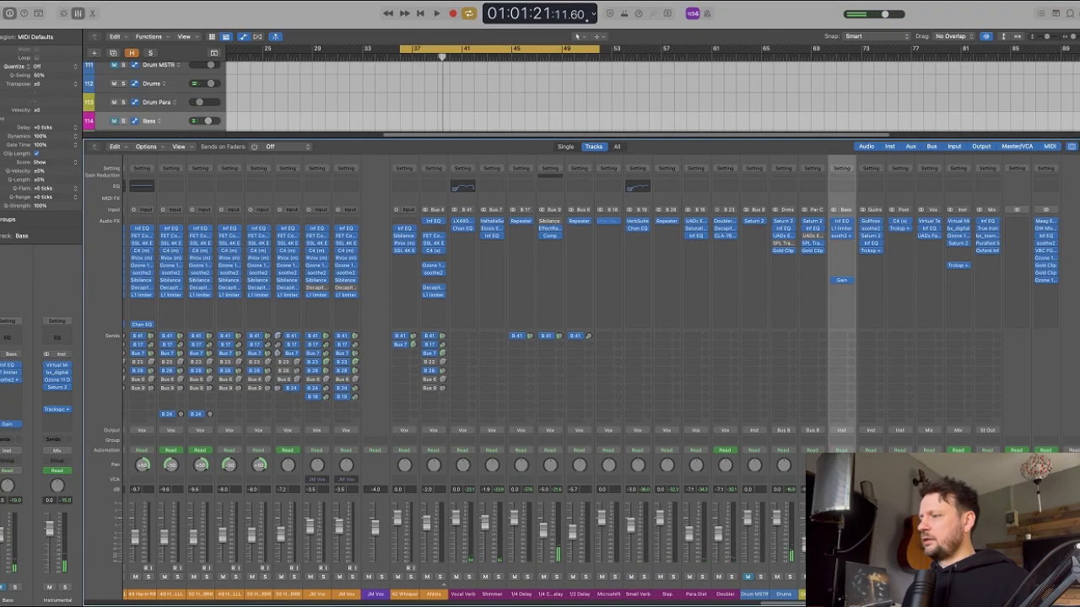
key("Down")
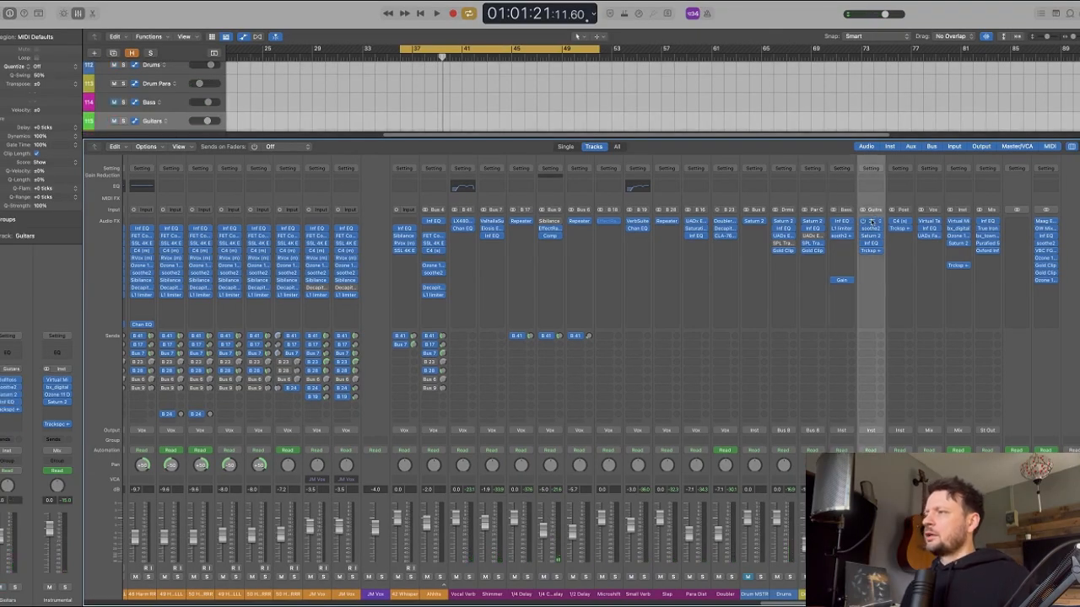
key("v")
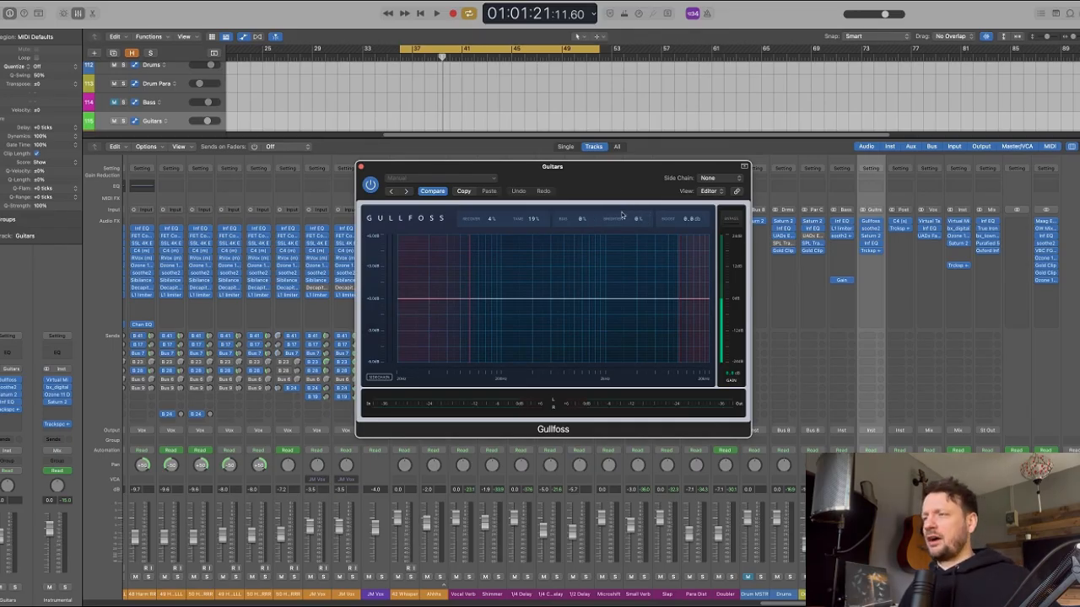
left_click_drag(623, 194, 562, 179)
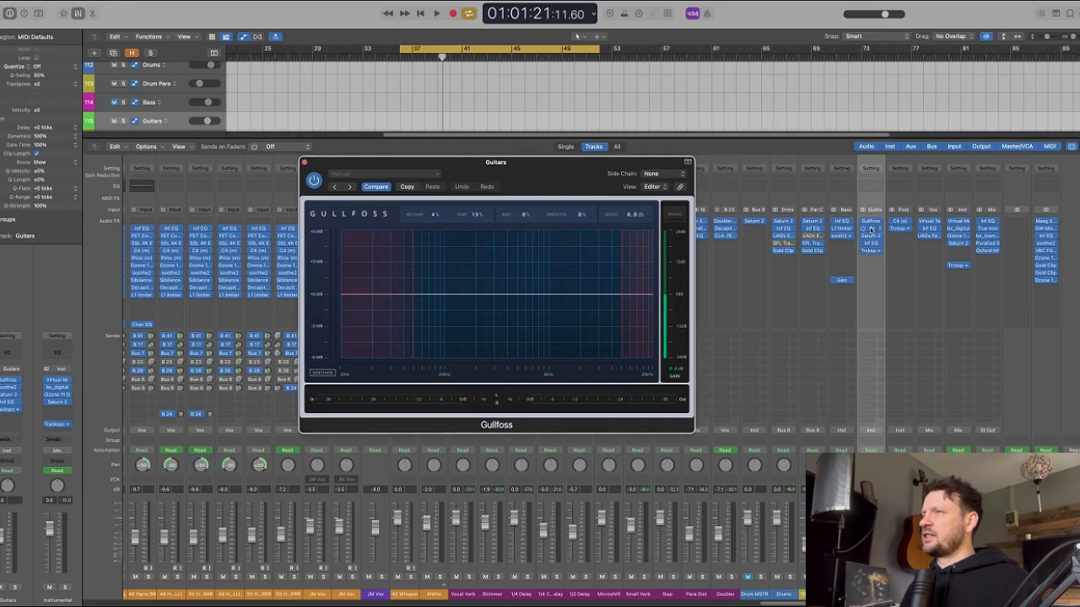
- Open soothe2 and Saturn 2 from the Guitars channel, with the soothe2 window placed below Gullfoss
left_click(872, 229)
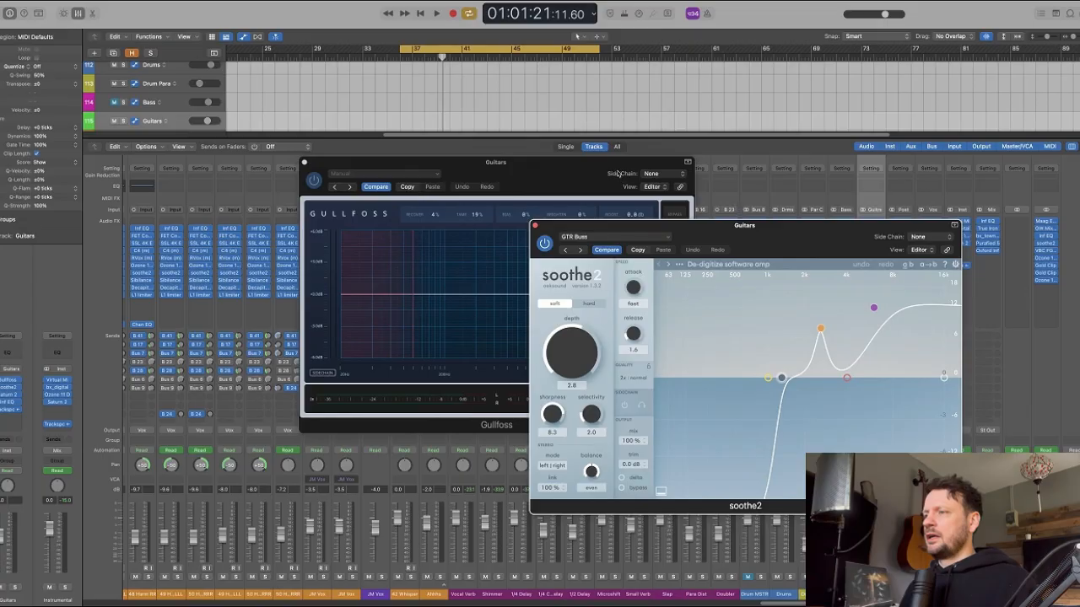
left_click_drag(619, 173, 538, 156)
left_click_drag(825, 241, 616, 320)
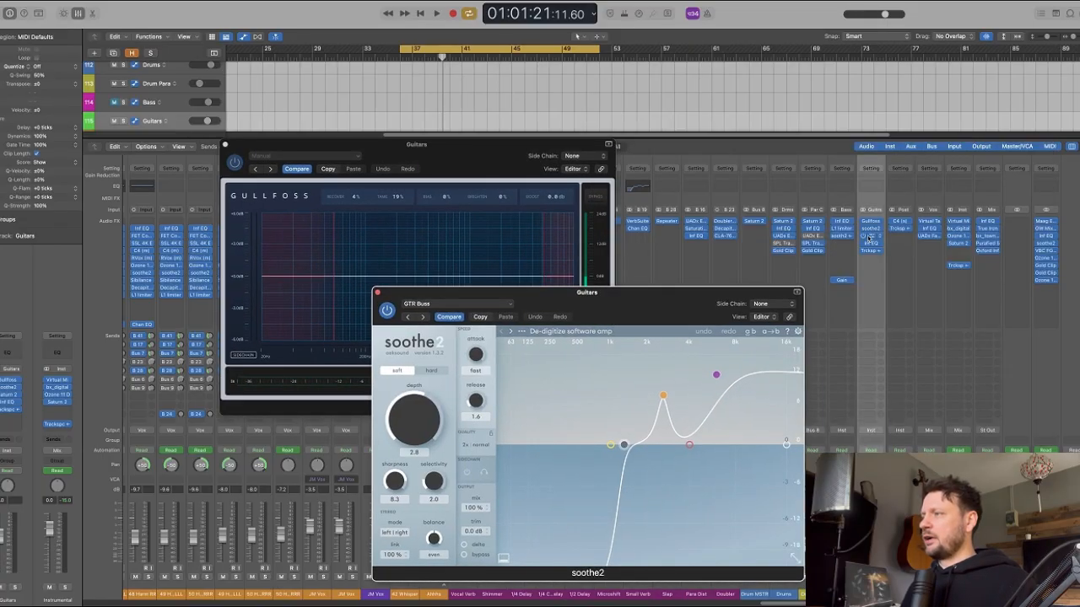
left_click(868, 239)
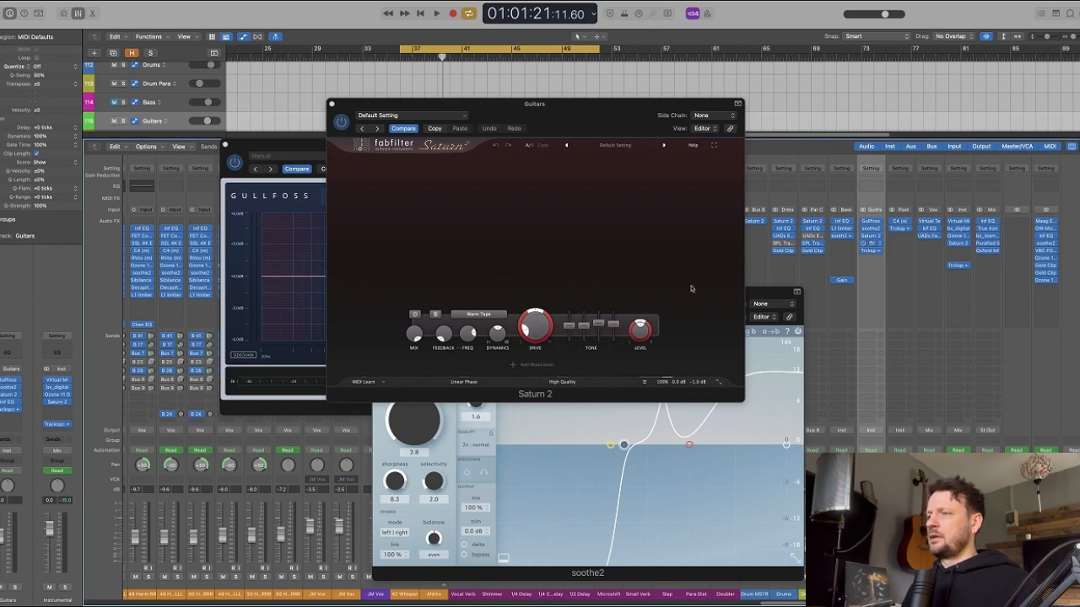
- Open Inf EQ and Trackspacer from the Guitars channel, and move both clear of the Saturn 2 window
left_click(871, 243)
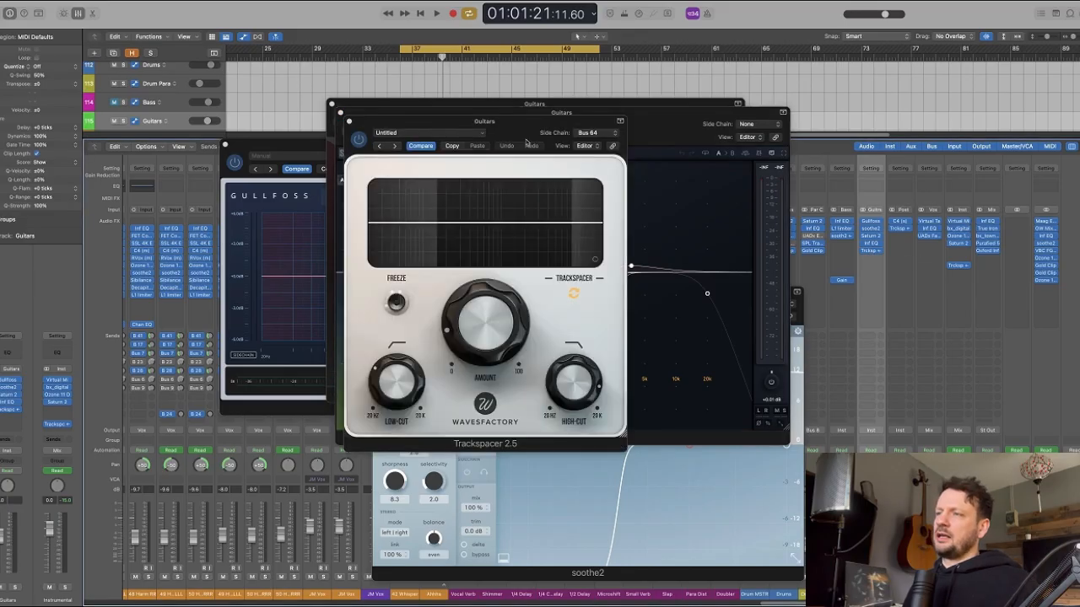
left_click_drag(526, 134, 581, 163)
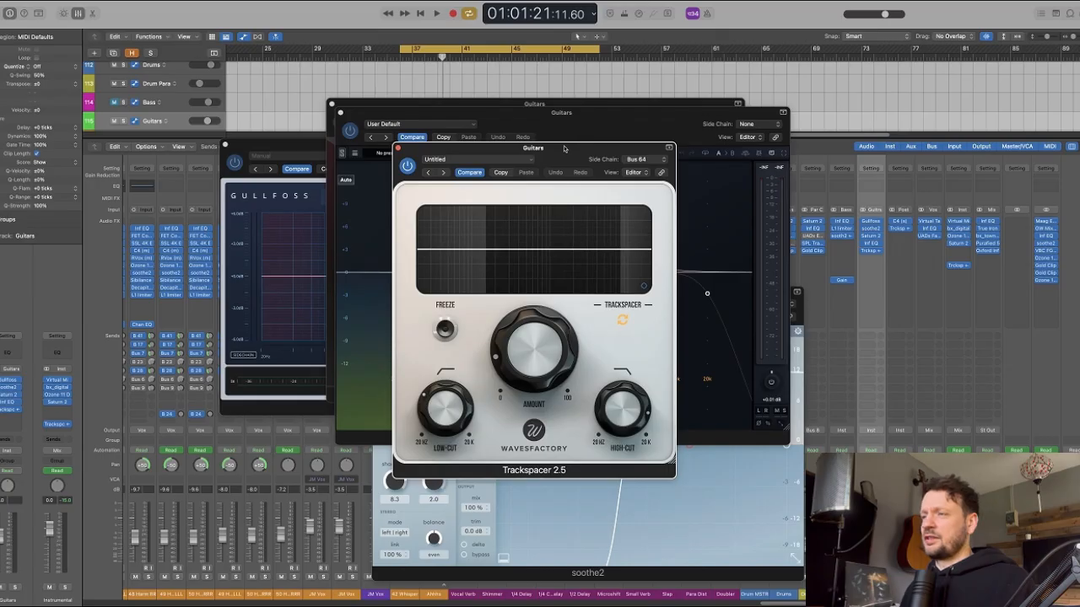
left_click_drag(565, 148, 996, 228)
left_click_drag(560, 138, 615, 110)
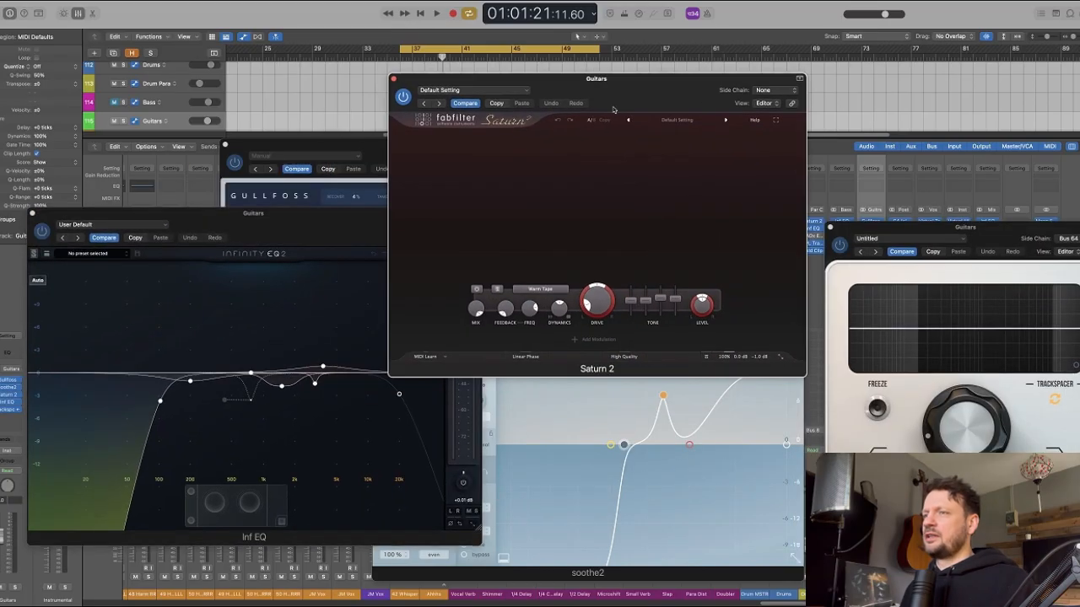
- Spread out the five Guitars plug-in windows, play the section to view their processing, and hide the windows
left_click_drag(374, 152, 257, 4)
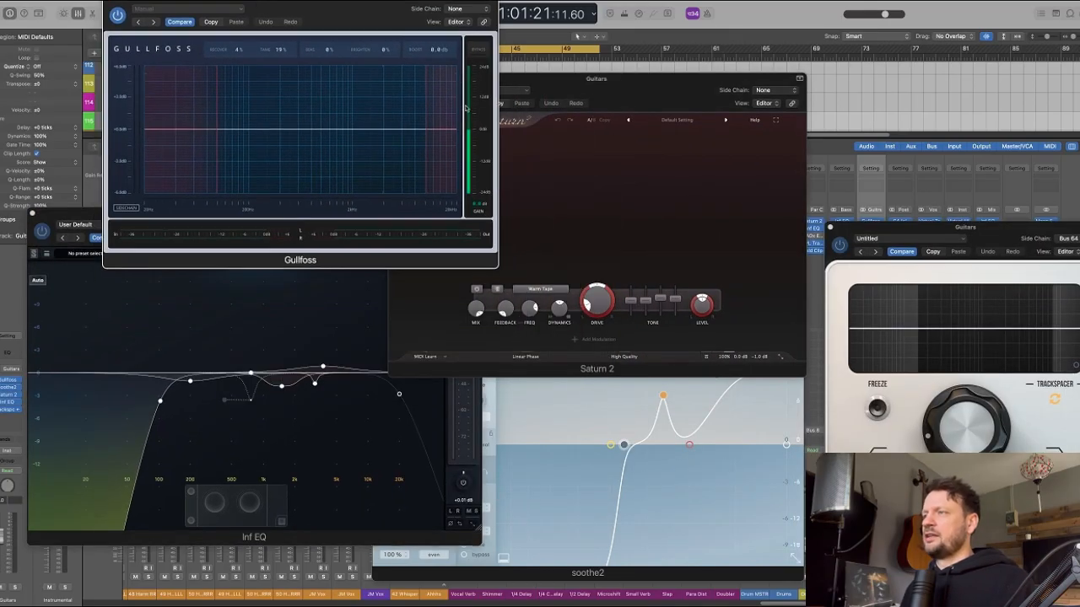
left_click_drag(690, 78, 636, 413)
left_click_drag(676, 311, 765, 16)
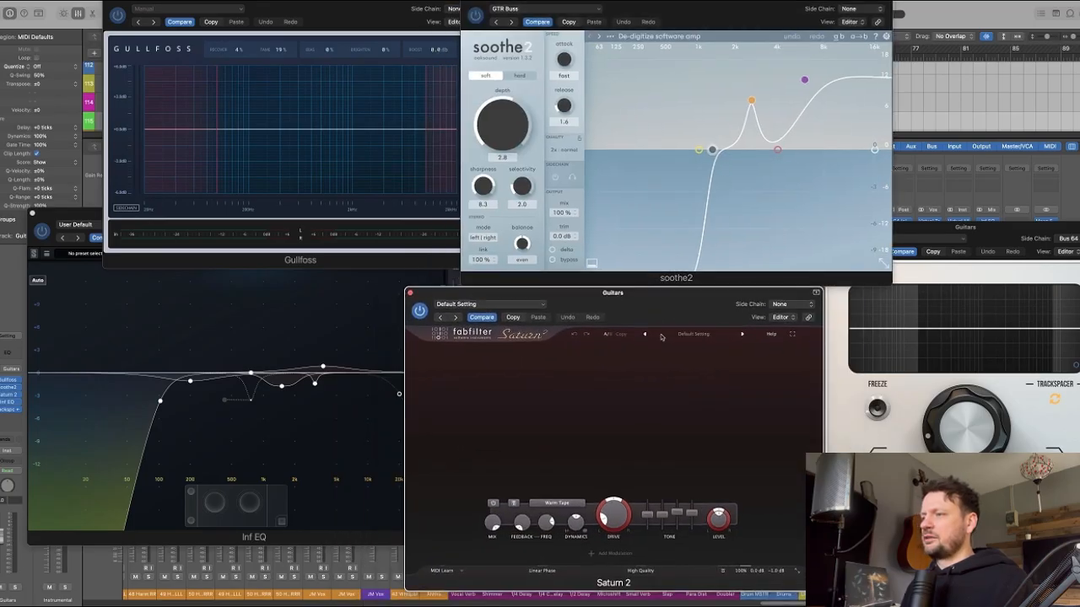
left_click_drag(88, 220, 66, 246)
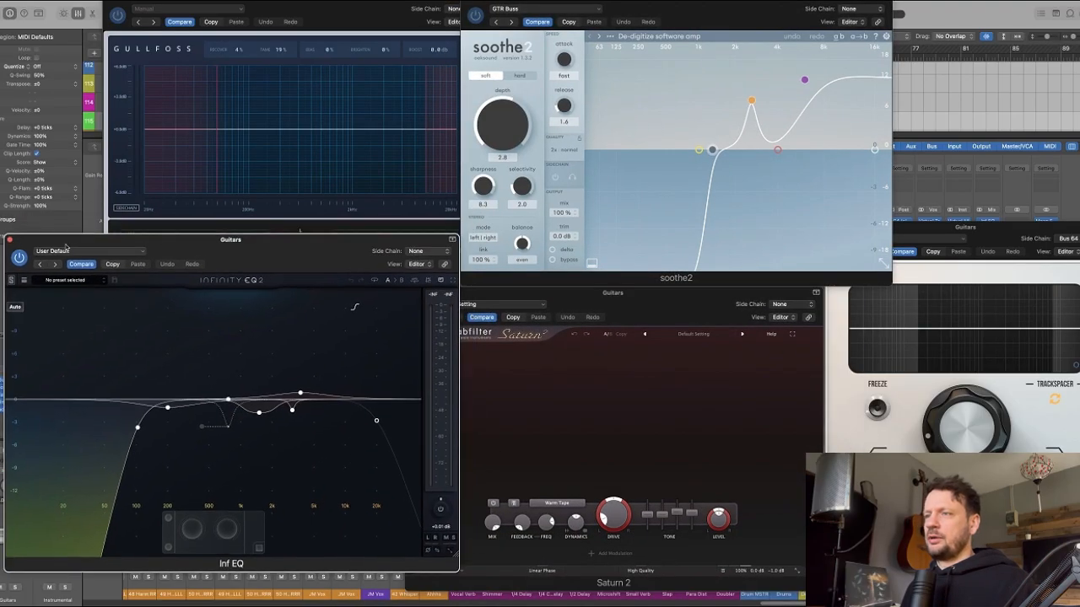
key("space")
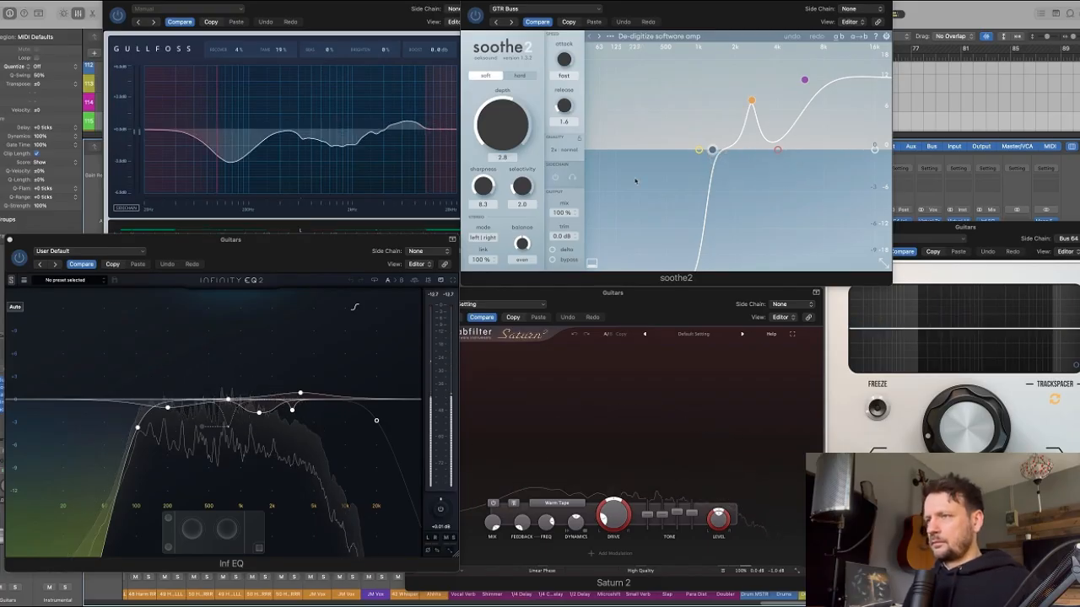
key("space")
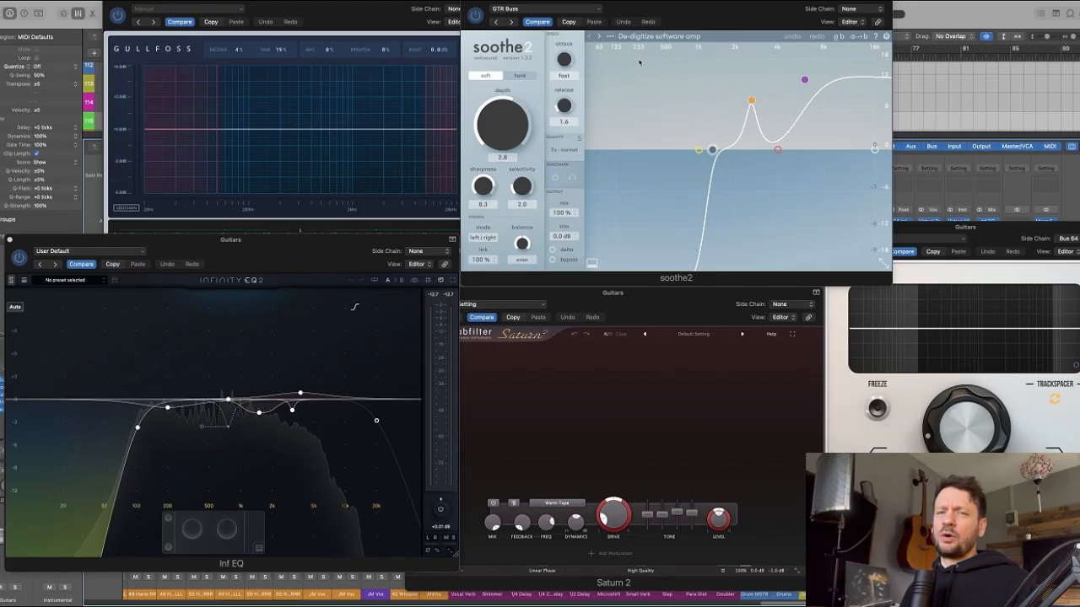
key("v")
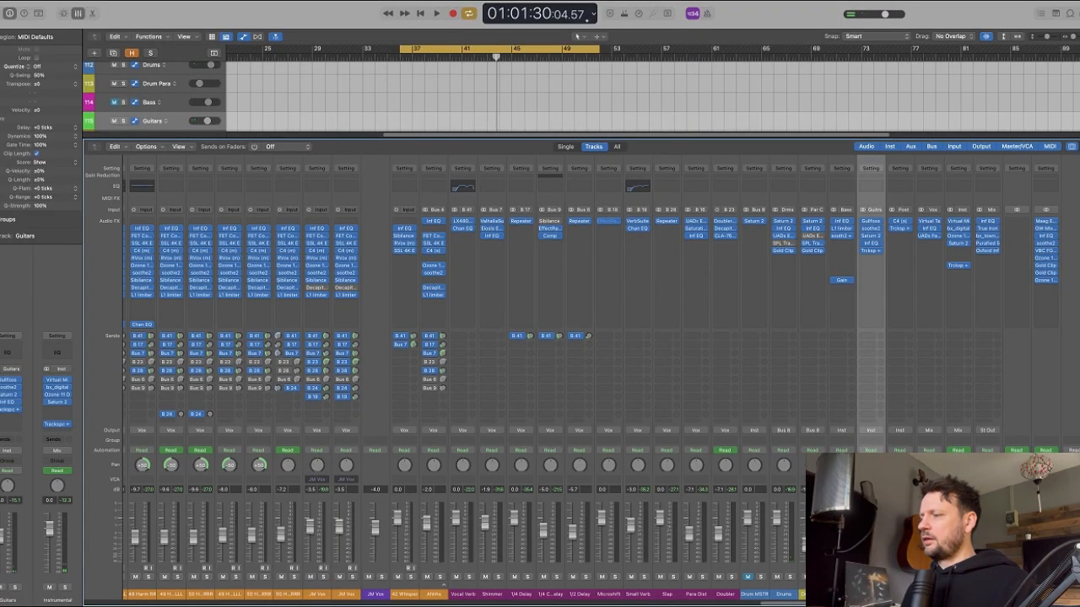
- Open C4 and Trackspacer from the Production channel side by side, and play the section to view their processing before hiding them
key("Down")
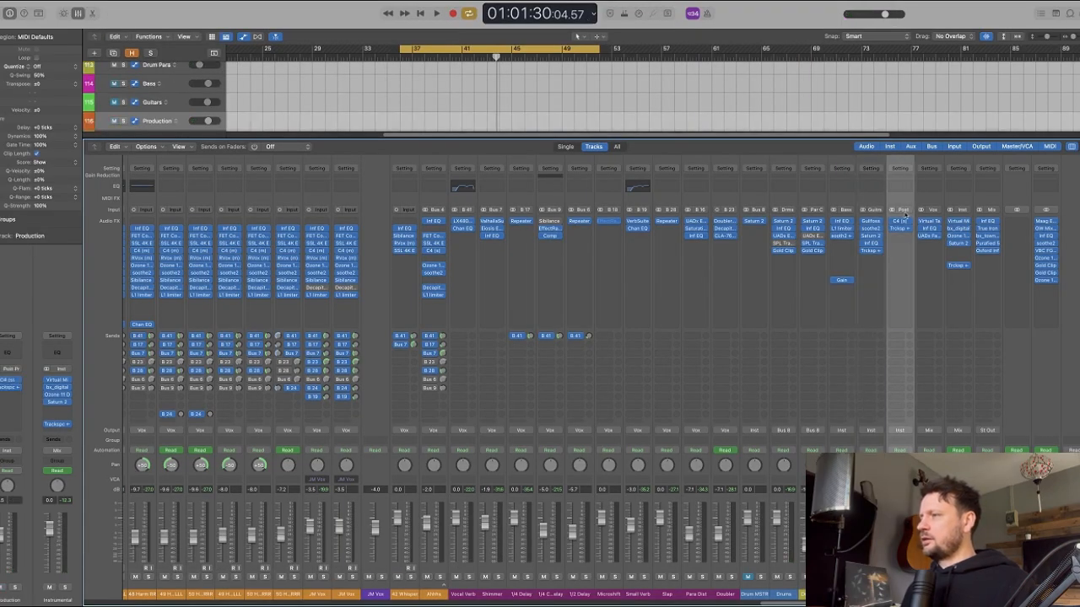
left_click(899, 221)
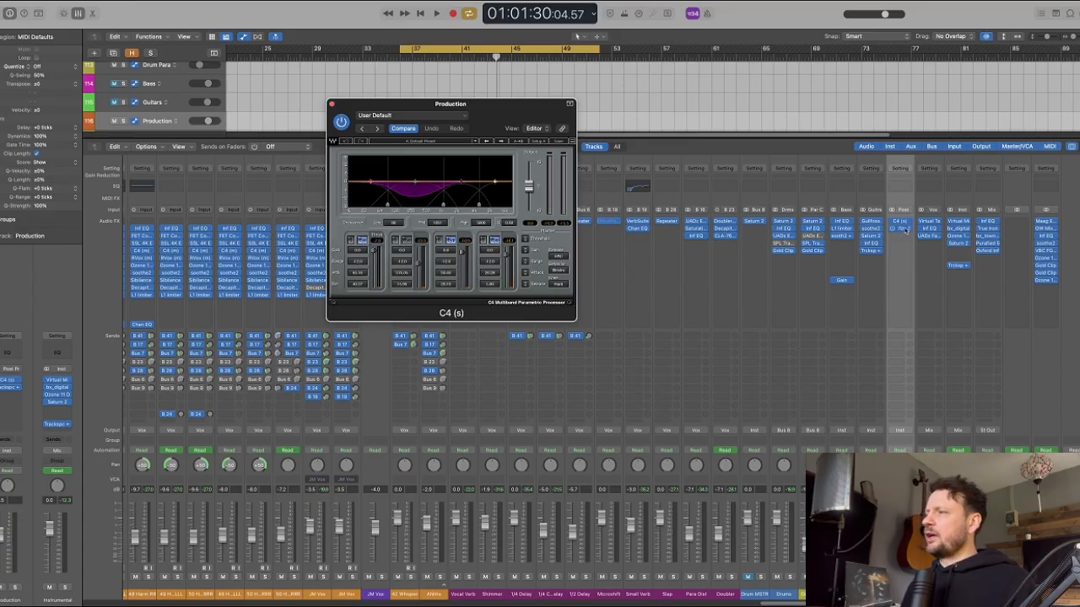
left_click_drag(514, 129, 756, 123)
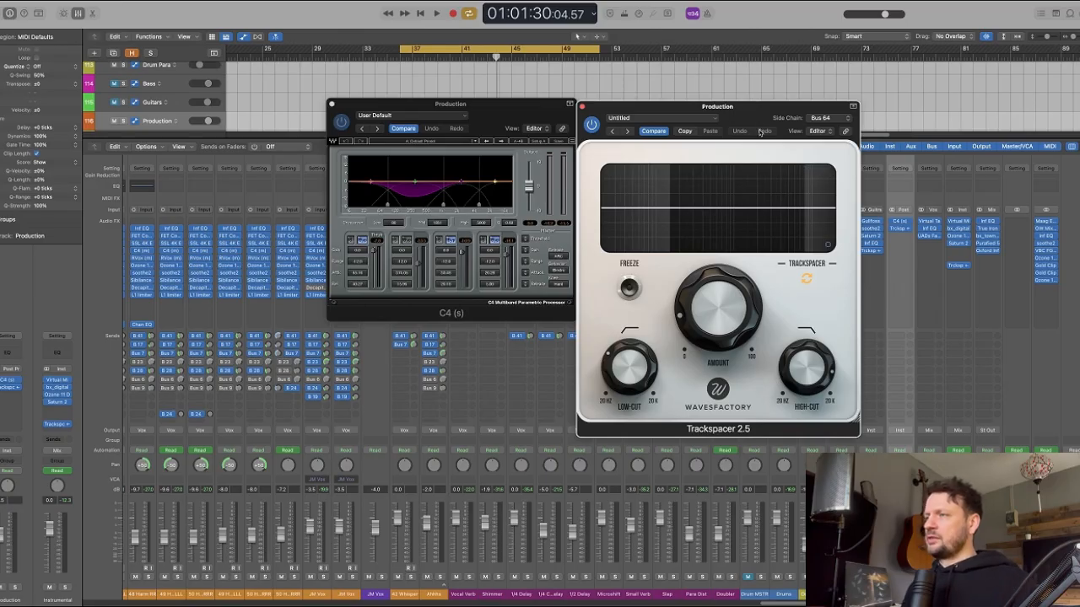
left_click_drag(762, 132, 764, 130)
key("space")
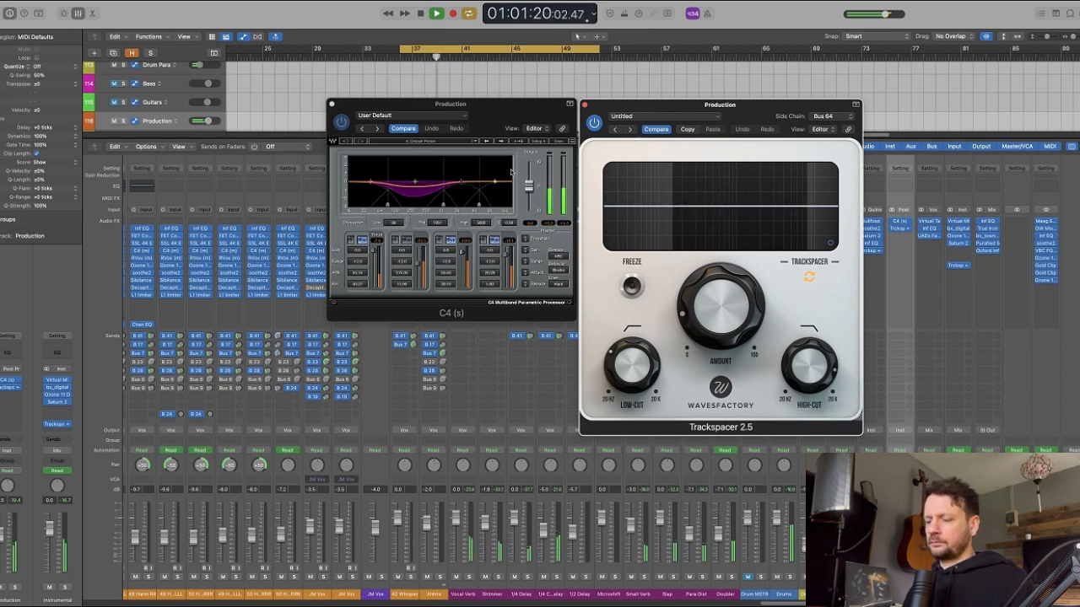
key("space")
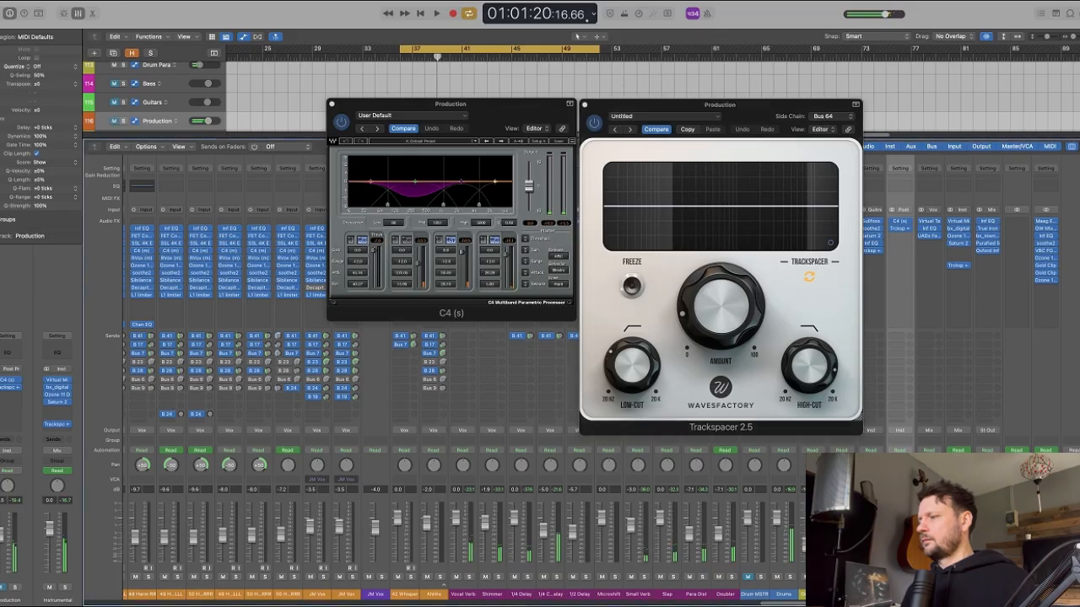
key("v")
- Select the Vocals channel, and open its Virtual Tape Machines and Inf EQ plug-ins next to each other
left_click(930, 314)
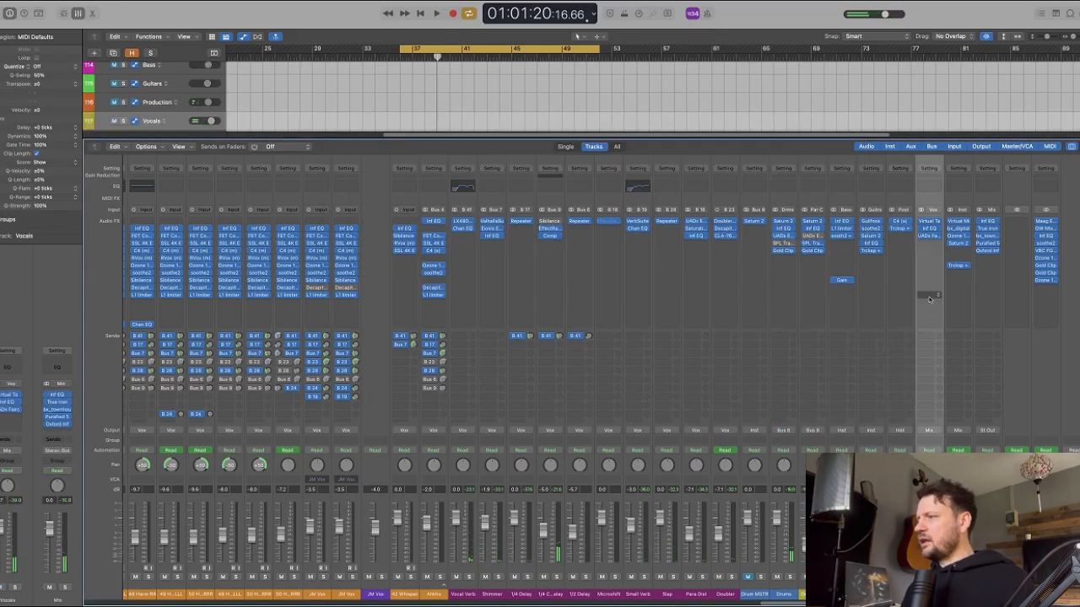
left_click(932, 223)
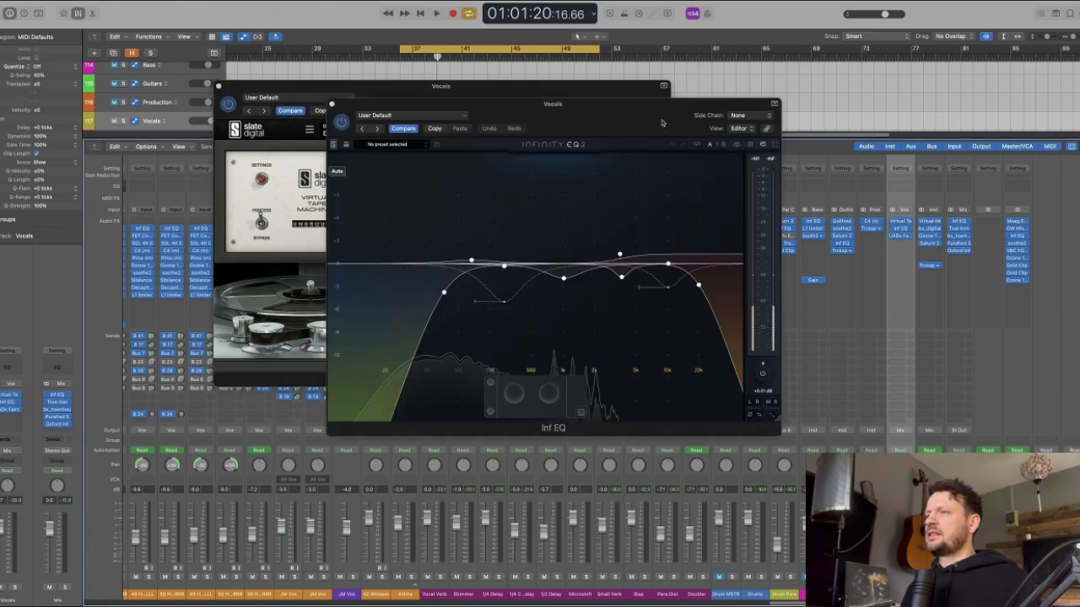
left_click_drag(643, 116, 891, 65)
left_click_drag(523, 116, 445, 100)
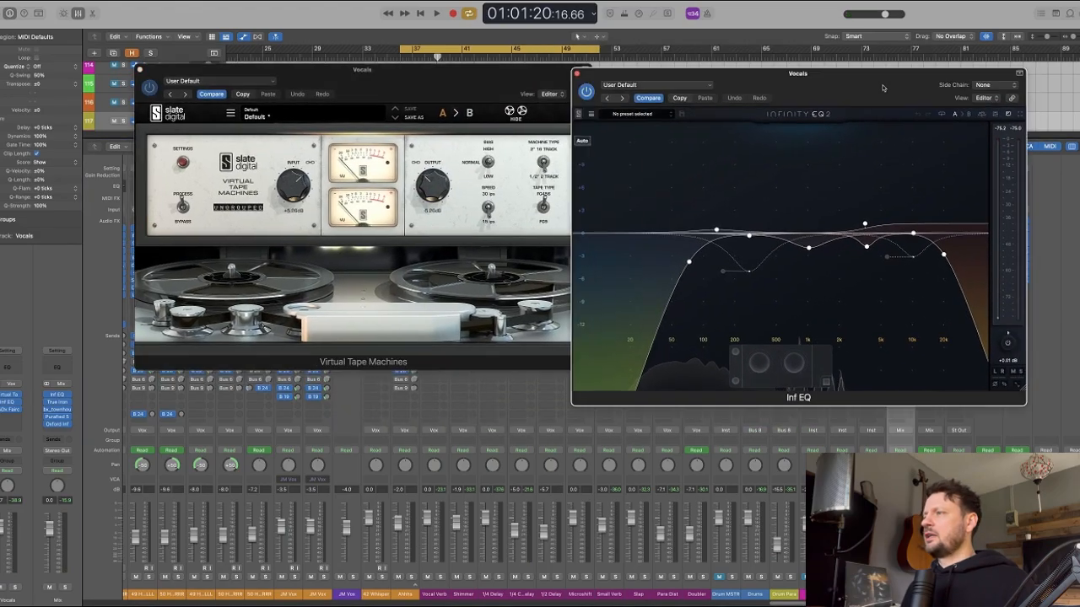
- Open the UADx Fairchild 670 Compressor from the Vocals channel, and arrange it below the Virtual Tape Machines and Inf EQ windows
left_click_drag(788, 50, 761, 281)
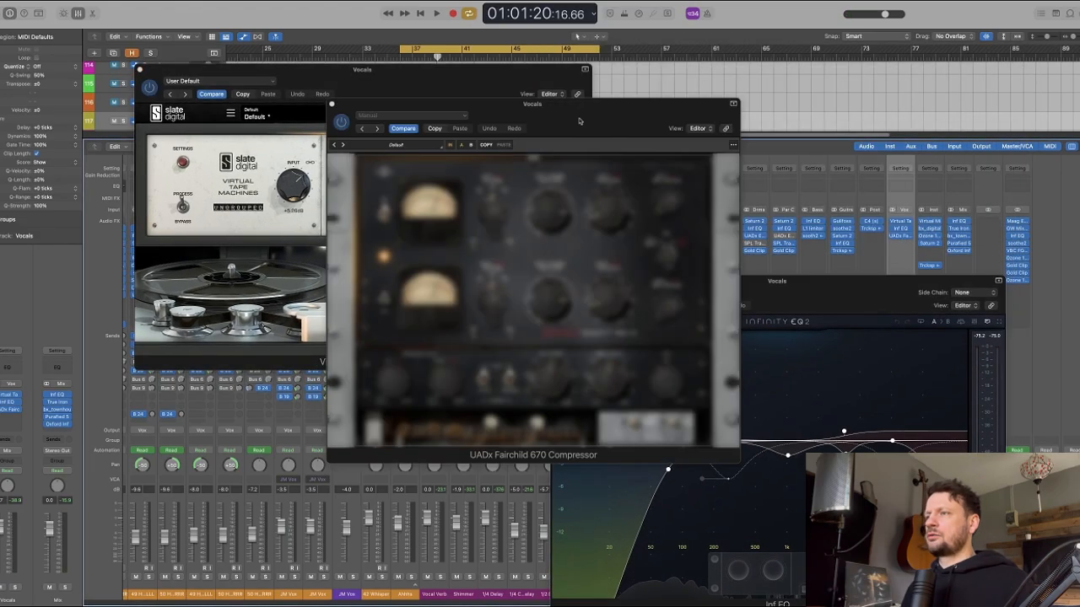
left_click_drag(579, 121, 555, 423)
mouse_move(809, 299)
left_mouse_down()
mouse_move(856, 197)
mouse_move(883, 90)
mouse_move(854, 34)
left_mouse_up()
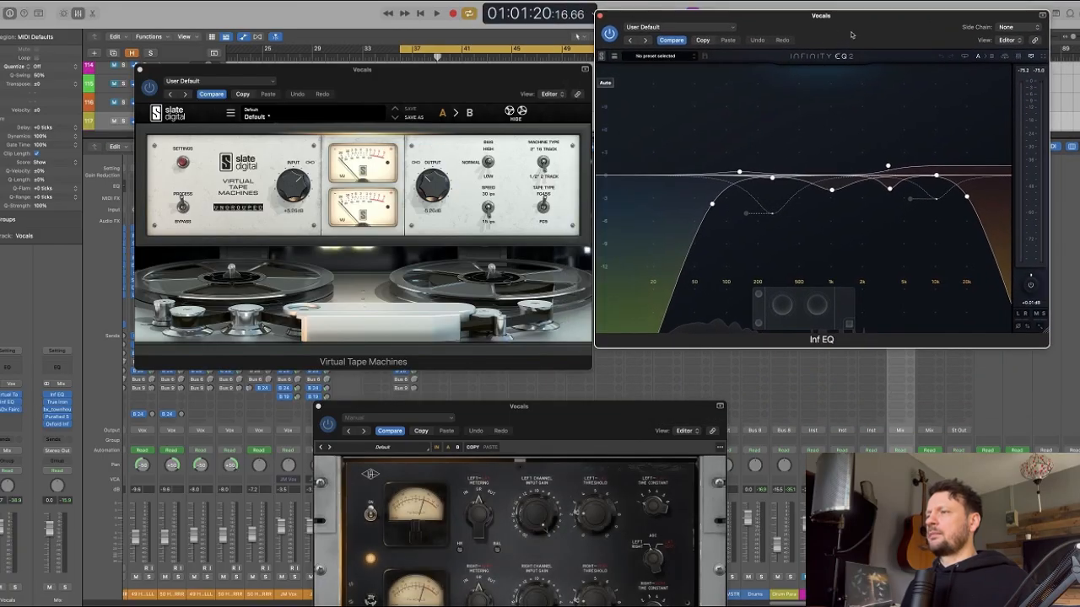
left_click_drag(455, 67, 454, 14)
left_click_drag(616, 435, 634, 321)
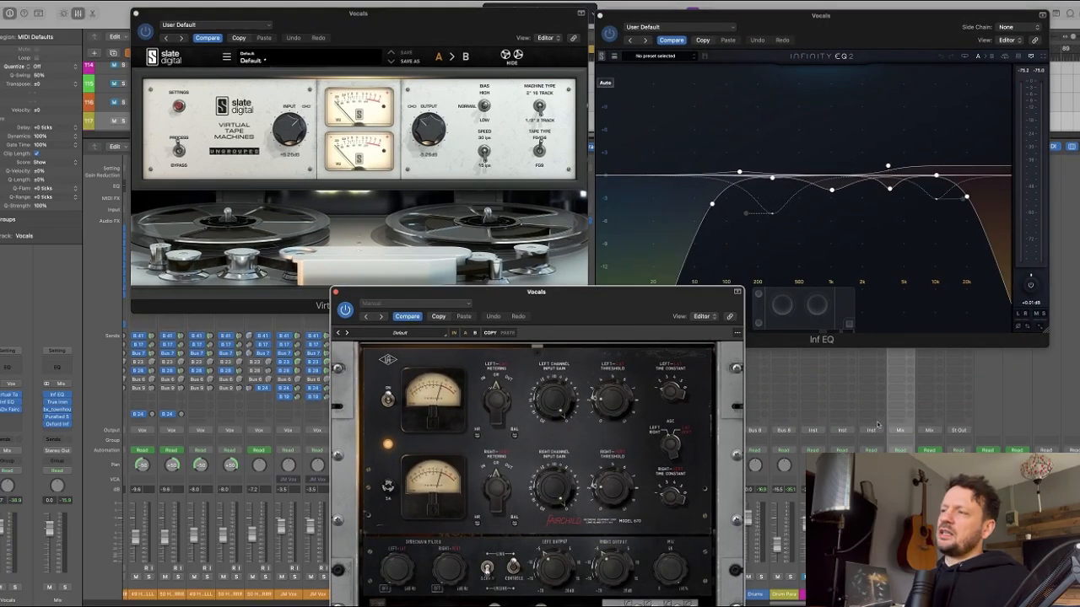
- Examine the Vocals Inf EQ bands one by one, from the low-mid dynamic cut to the high-frequency shelf boost
left_click(883, 75)
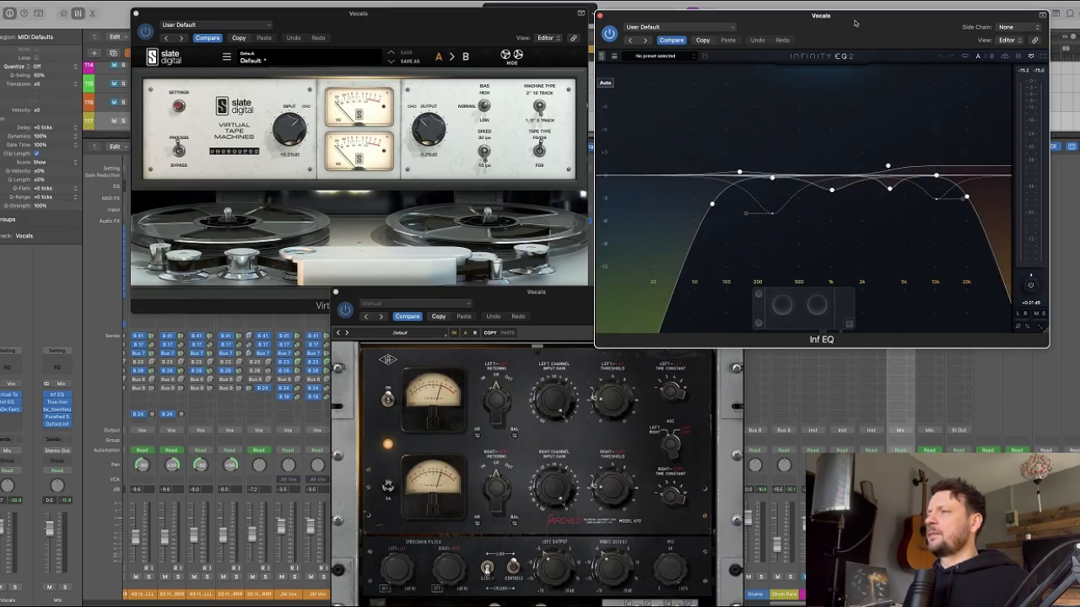
left_click_drag(854, 23, 851, 21)
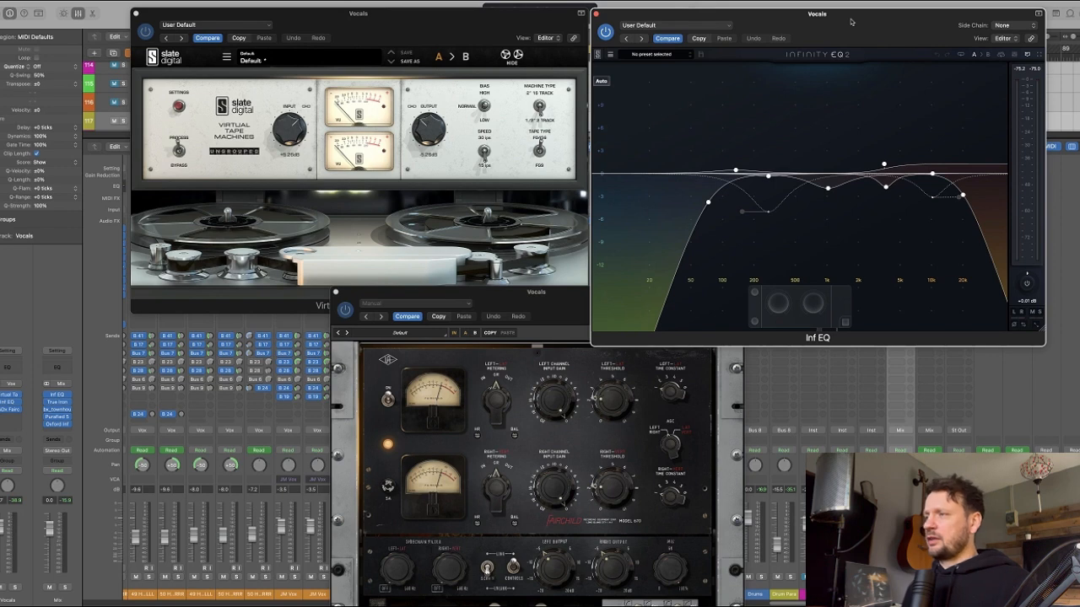
left_click(768, 175)
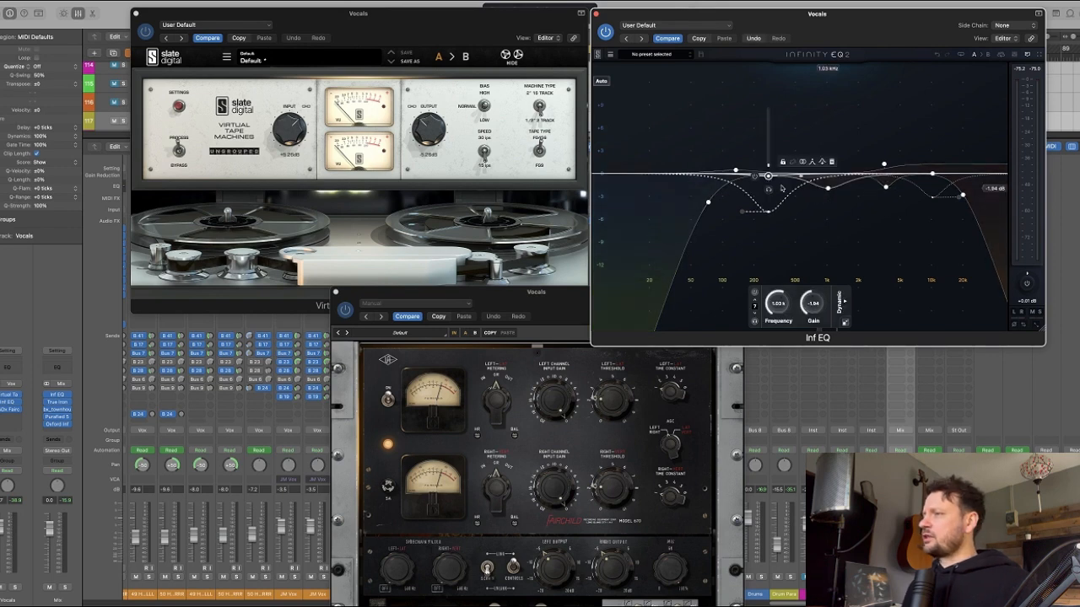
scroll(259, 379, "left", 5)
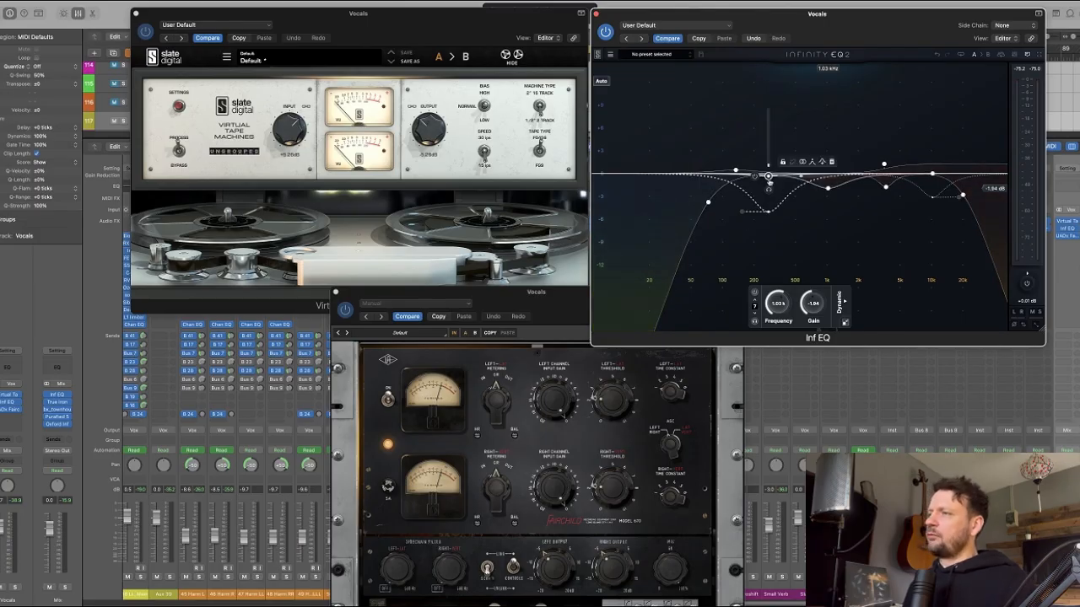
left_click(768, 176)
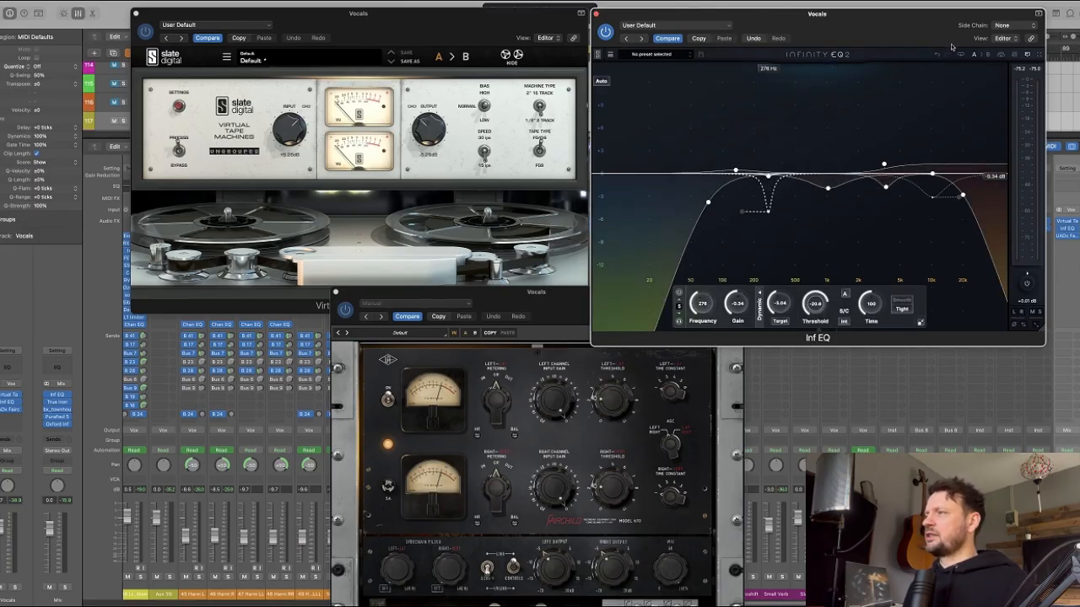
mouse_move(828, 189)
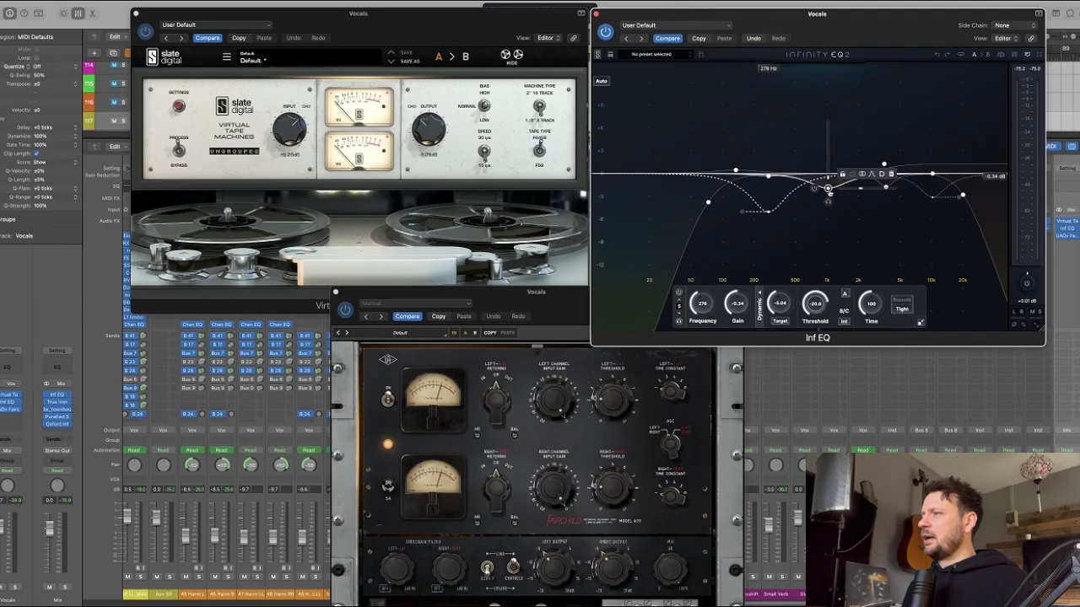
left_click(828, 189)
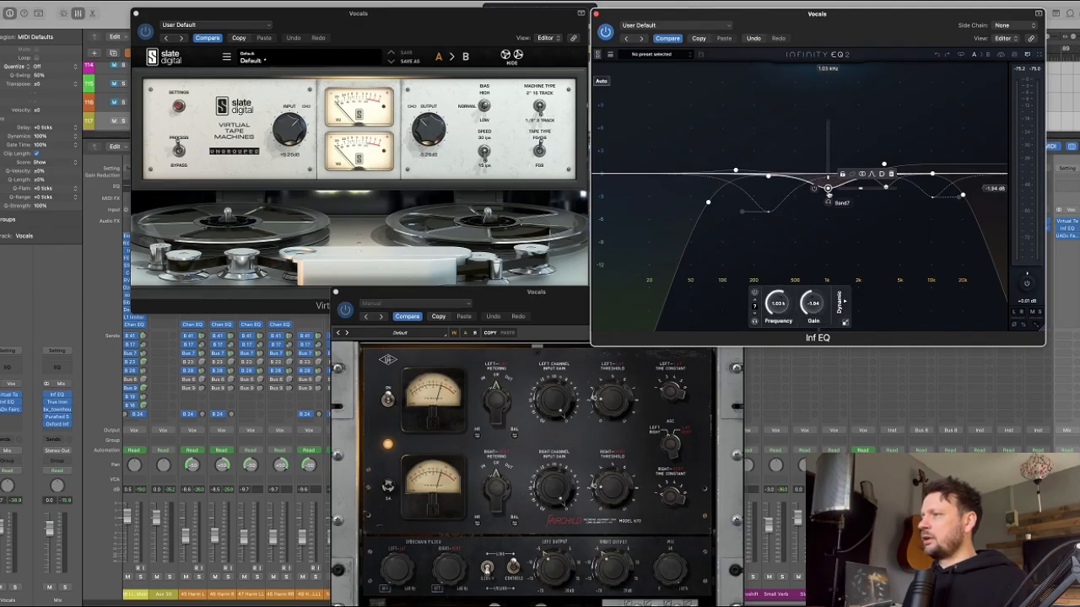
mouse_move(887, 189)
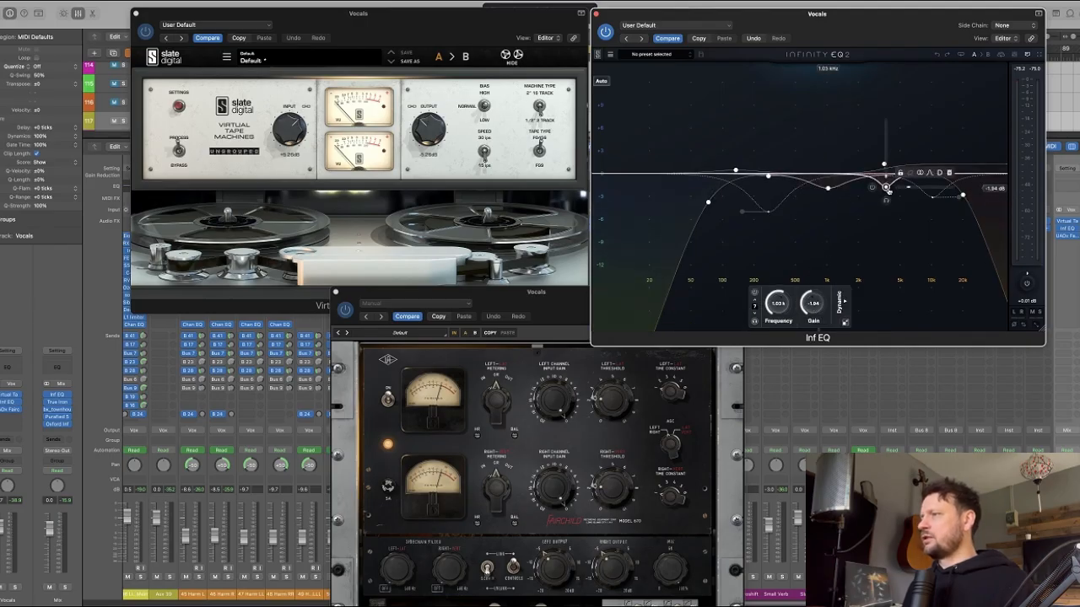
left_click_drag(886, 187, 884, 164)
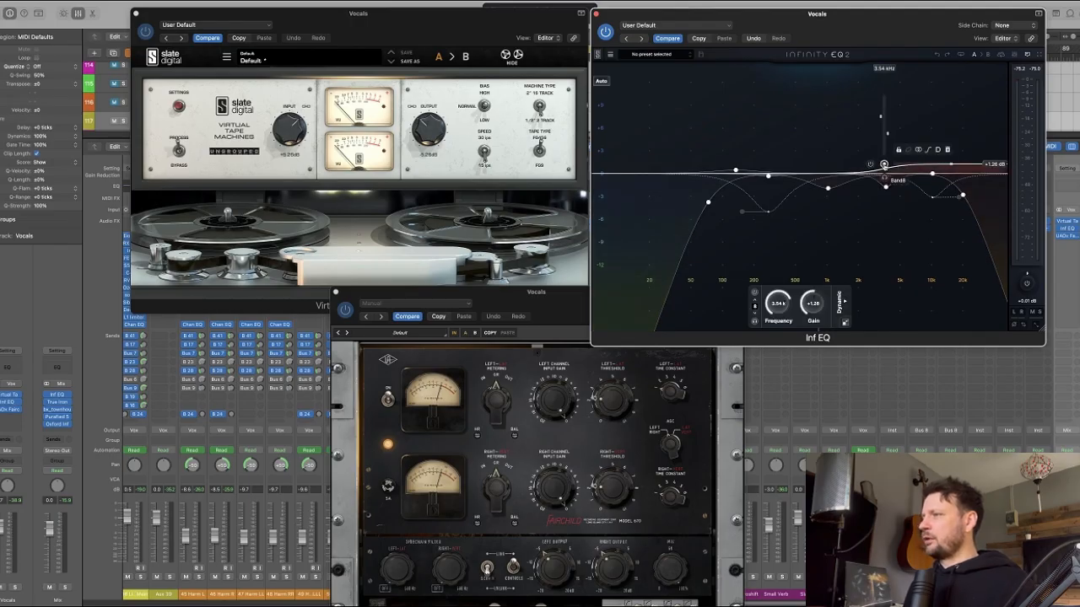
- Shift the Inf EQ window over the tape machine's edge, play the section to view the vocal processing, and hide the plug-ins
left_click_drag(895, 33, 864, 33)
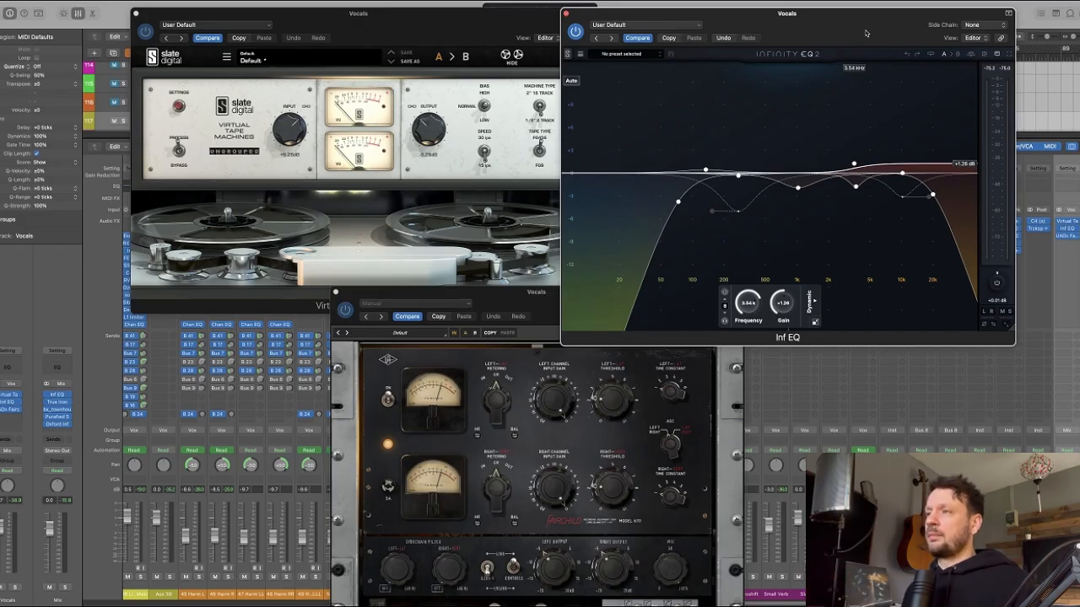
key("space")
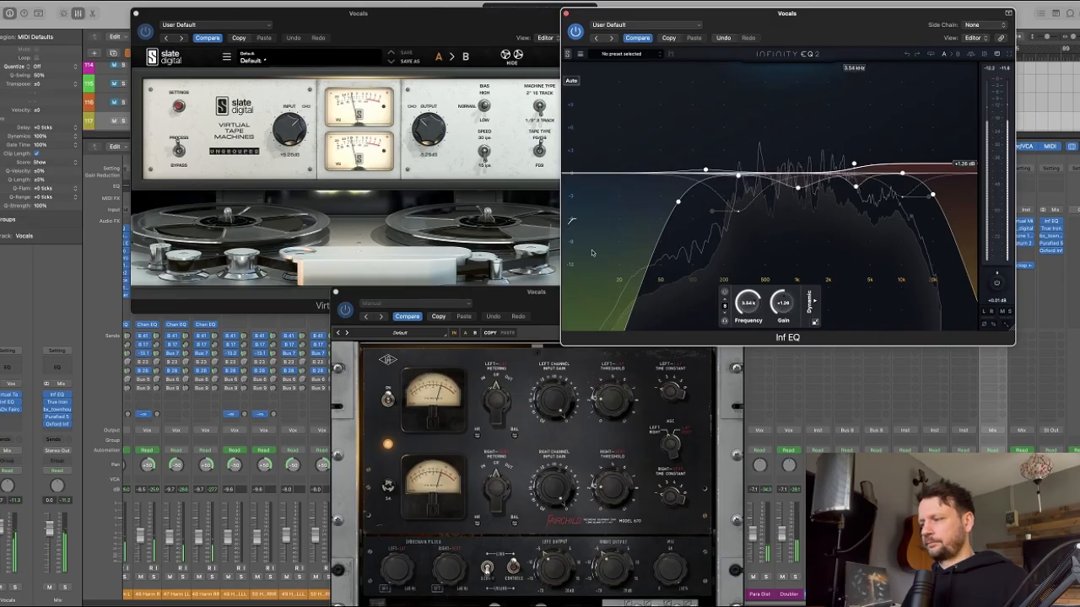
key("v")
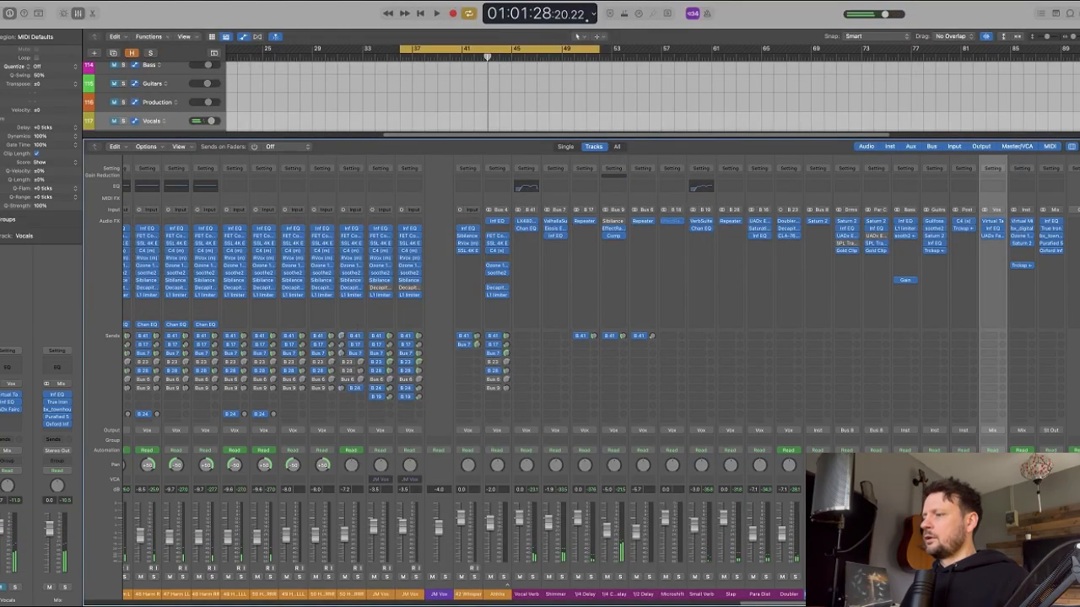
- Close the mixer, and display the arrangement from the Kick track down with a wider stretch of the timeline visible
scroll(509, 322, "left", 20)
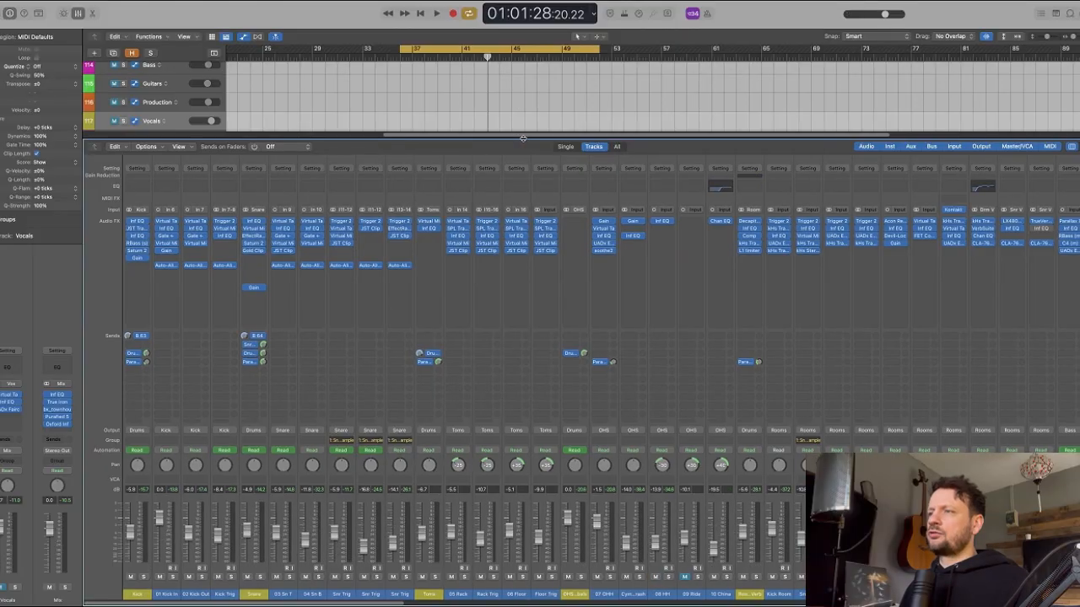
key("x")
scroll(571, 277, "up", 20)
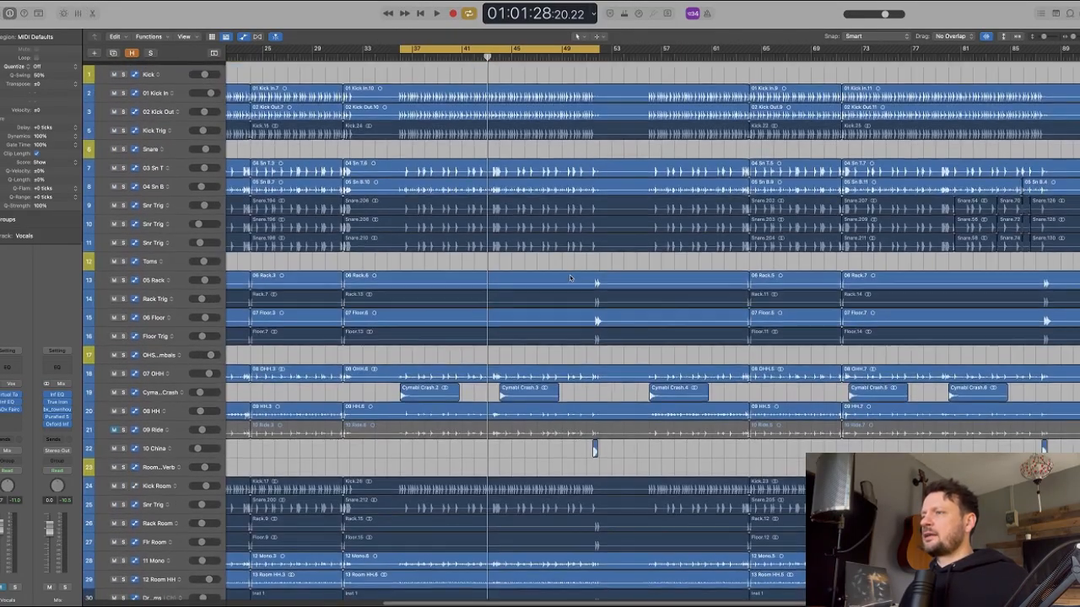
key("z")
key("super+Right")
key("super+Right")
key("super+Right")
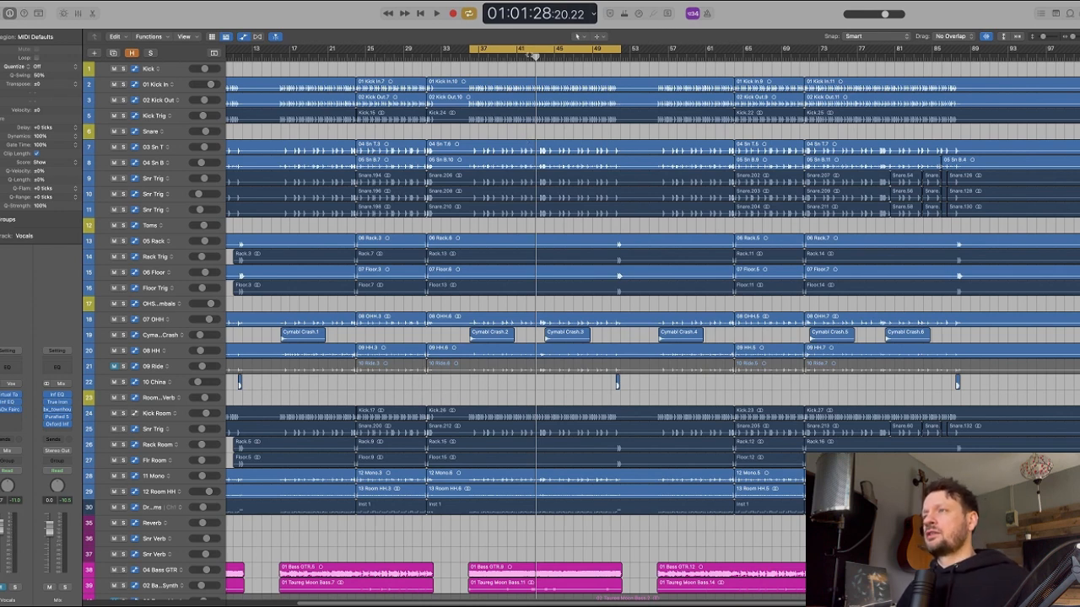
- Move the playhead to the start of the cycle range near bar 36 and play the section to audition the drums
left_click_drag(538, 57, 465, 58)
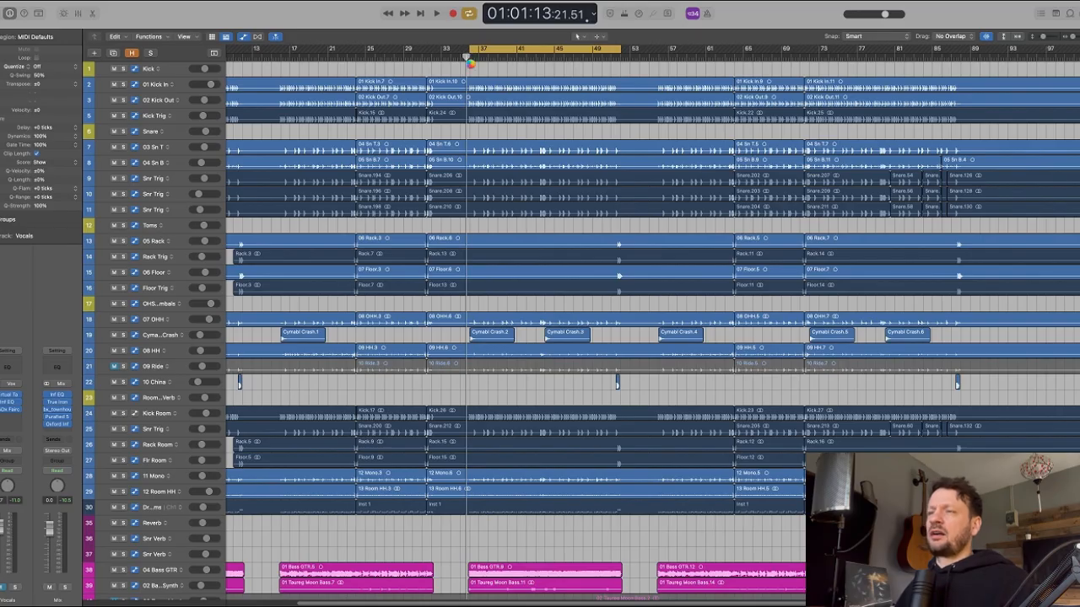
key("space")
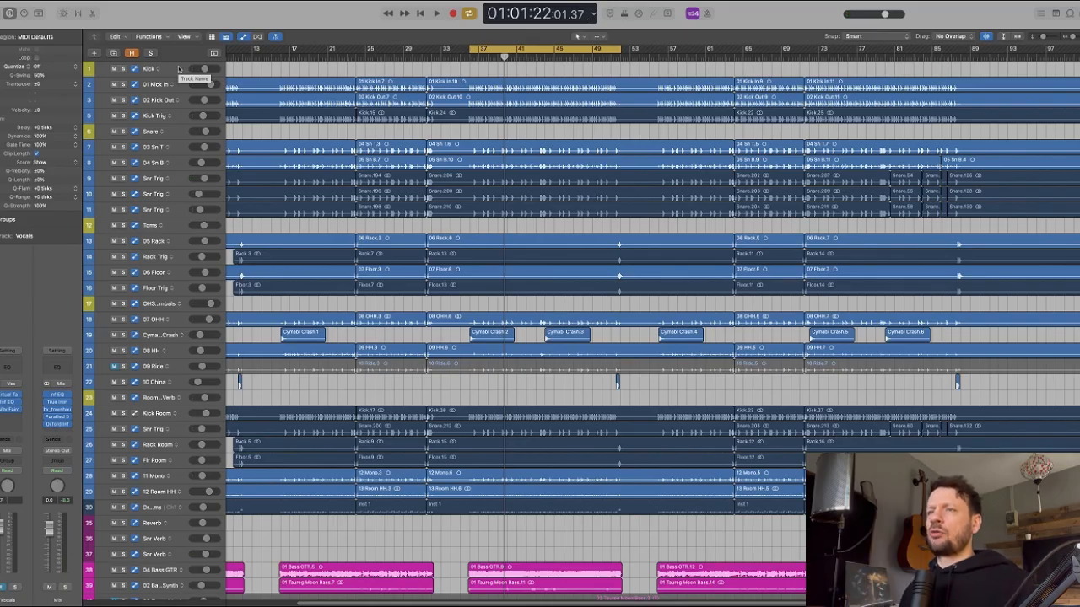
- Mute the Kick Trig, three Snr Trig, Rack Trig and Floor Trig channels in the mixer, and play the section to hear the drums without them
key("x")
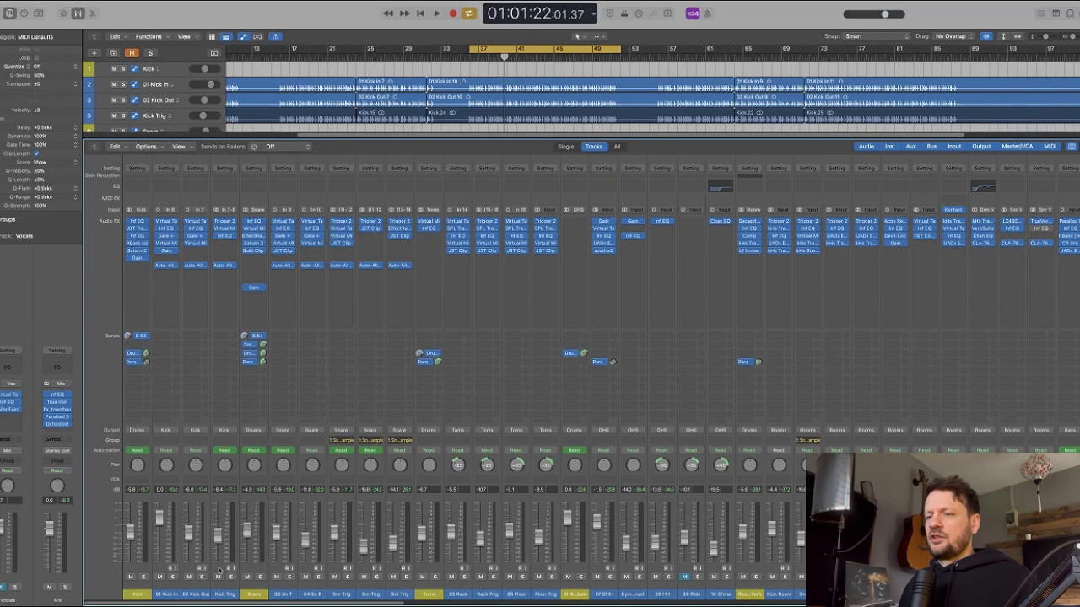
left_click(218, 559)
left_click_drag(346, 567, 392, 578)
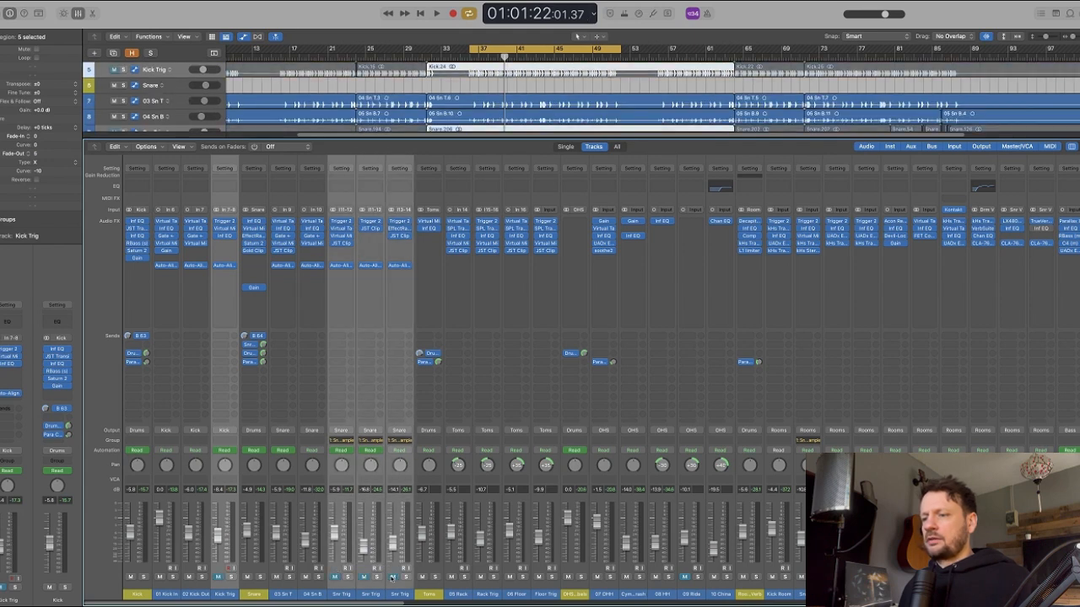
left_click(513, 567)
left_click(493, 571)
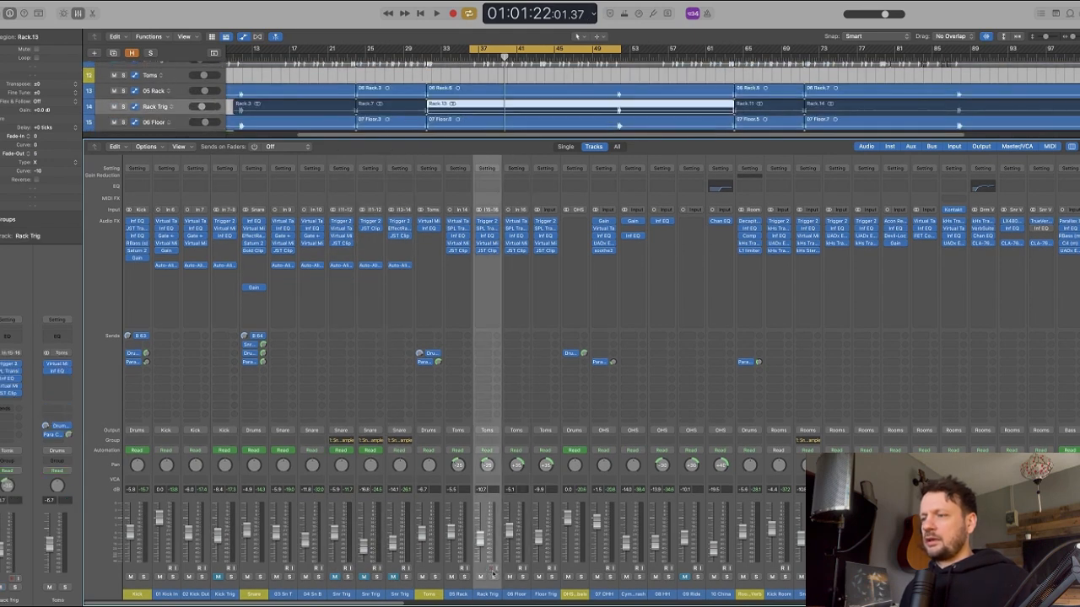
left_click(545, 570)
left_click(543, 193)
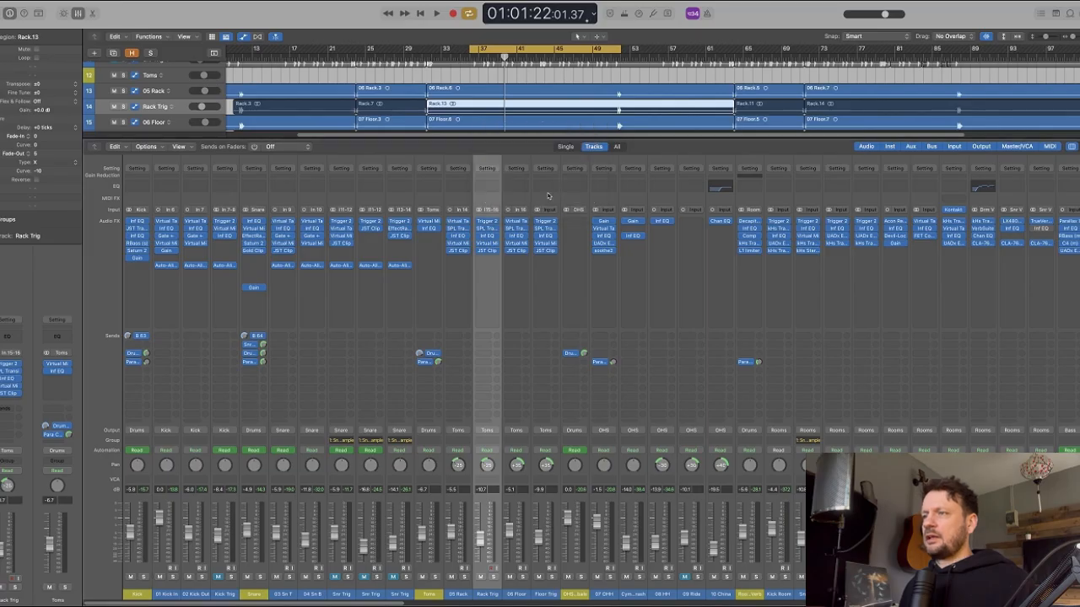
left_click(555, 557, "shift")
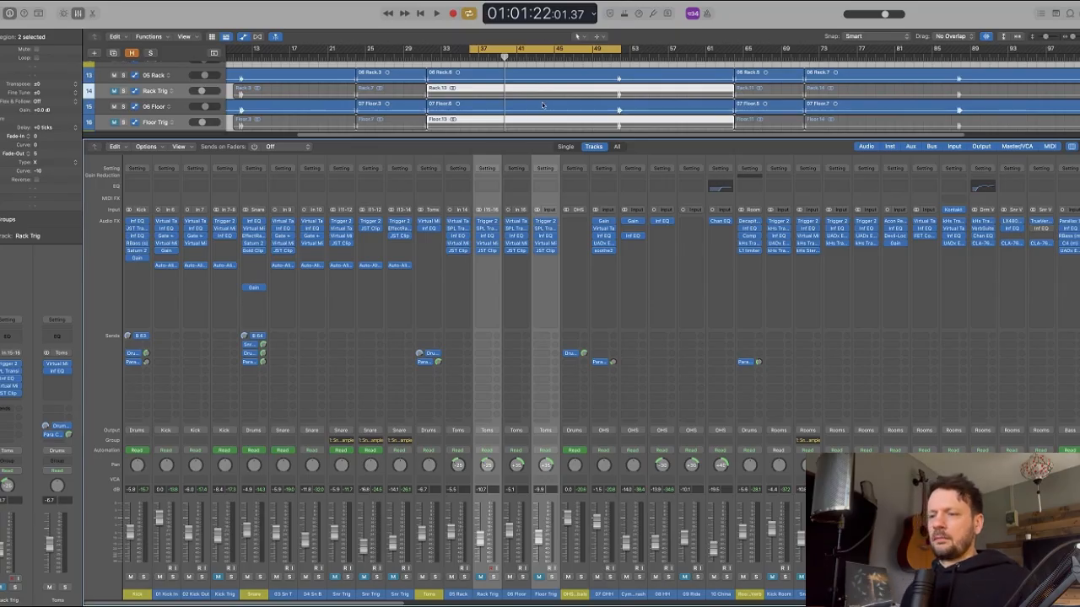
scroll(548, 95, "down", 3)
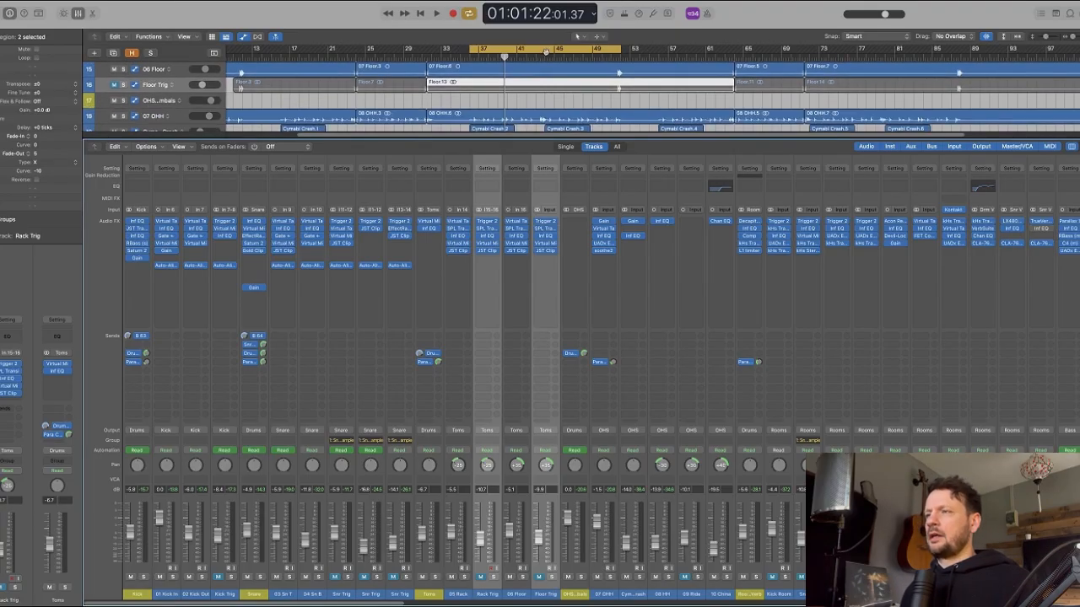
key("space")
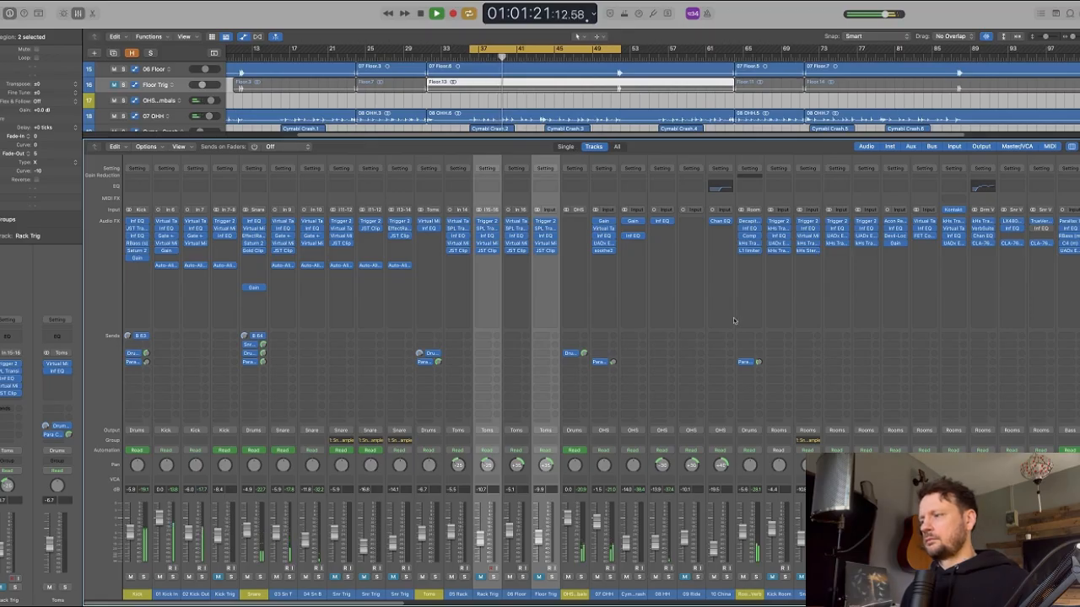
key("space")
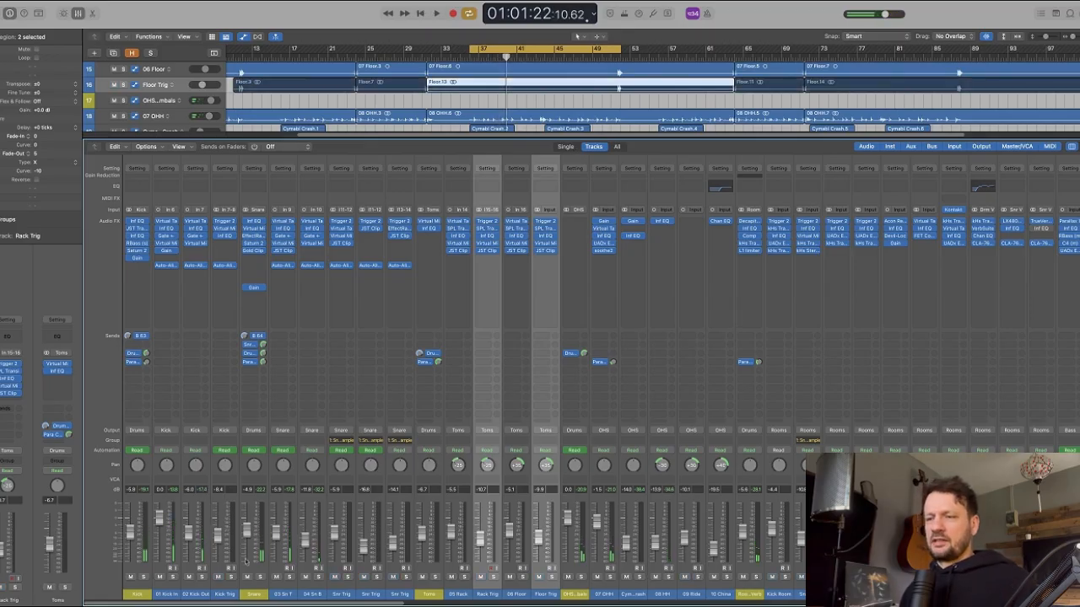
- Go through the kick channels in the mixer one by one: the Kick bus, 01 Kick In, 02 Kick Out and Kick Trig
left_click(158, 571)
left_click(142, 573)
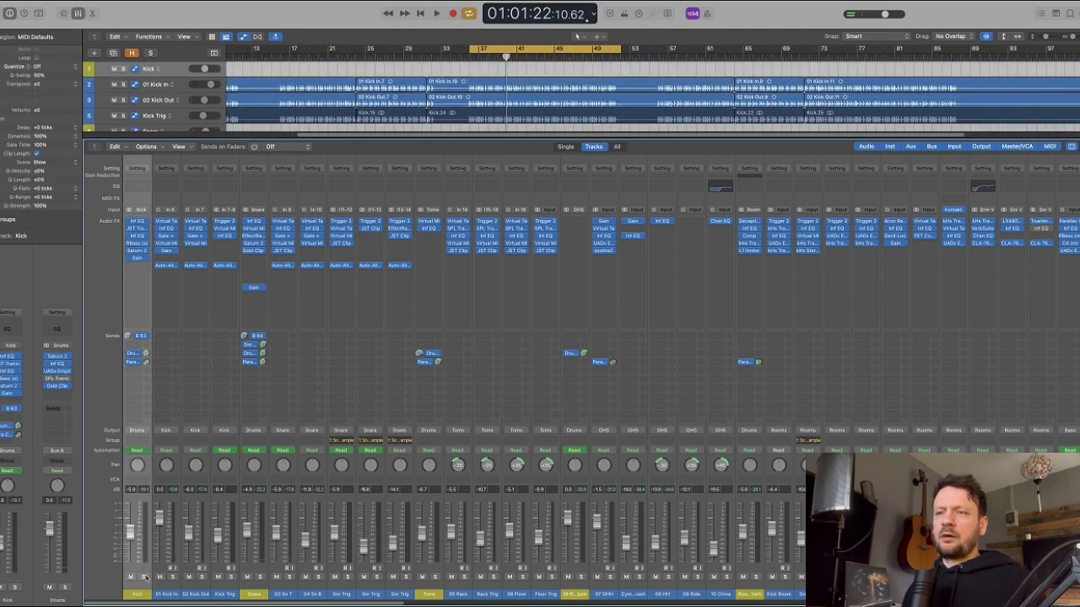
left_click(165, 568)
left_click(194, 571)
left_click(218, 574)
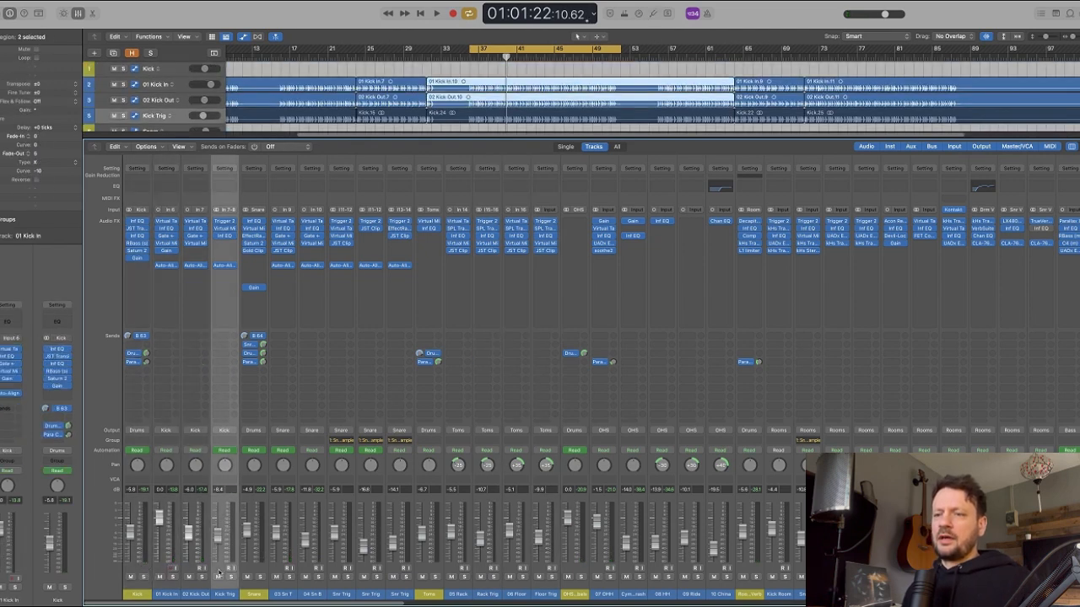
- Open the first Inf EQ and JST Transify on the Kick bus, arrange both windows to examine them, and hide the plug-ins
left_click(141, 589)
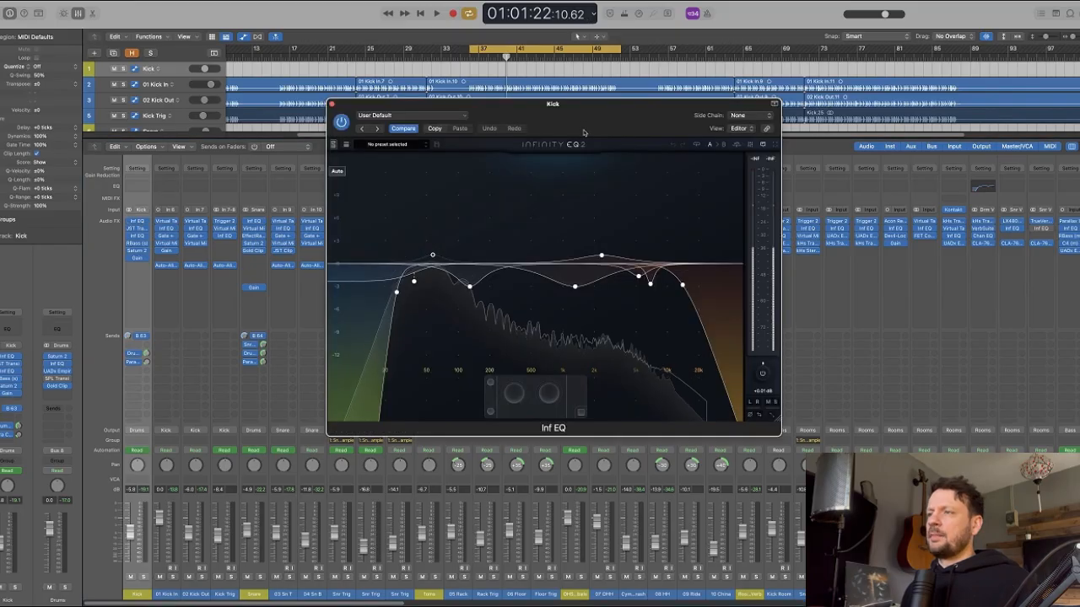
left_click_drag(605, 105, 658, 124)
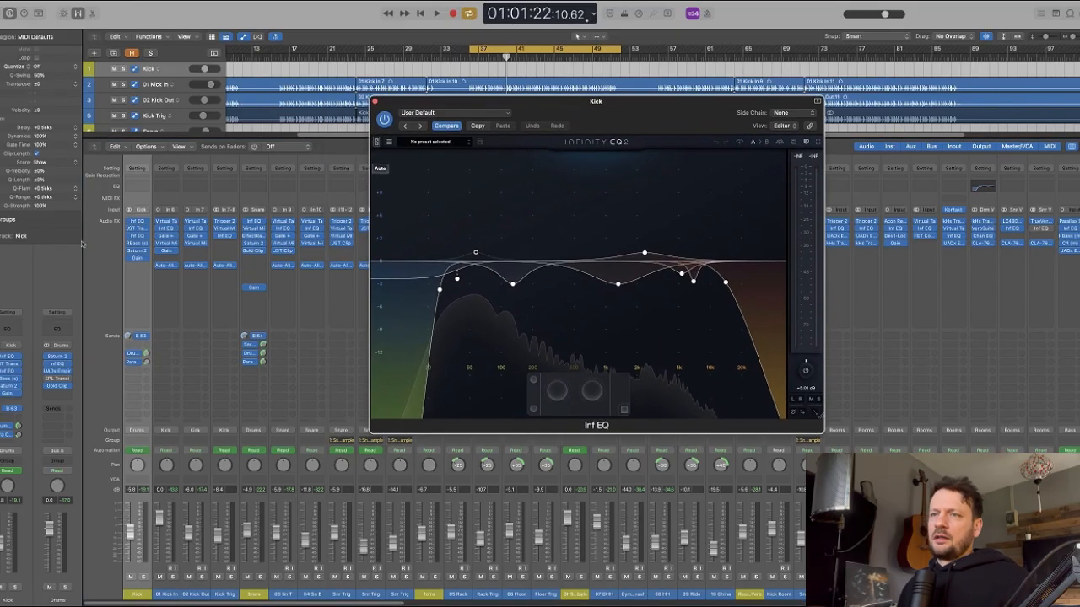
left_click(137, 228)
left_click_drag(543, 113, 736, 328)
left_click_drag(664, 118, 620, 91)
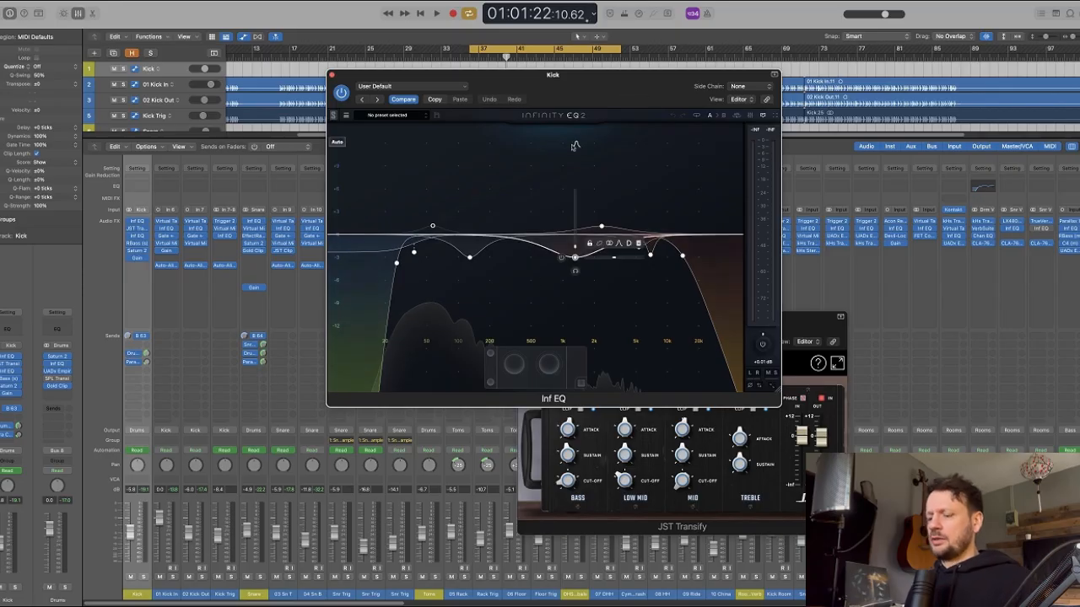
key("v")
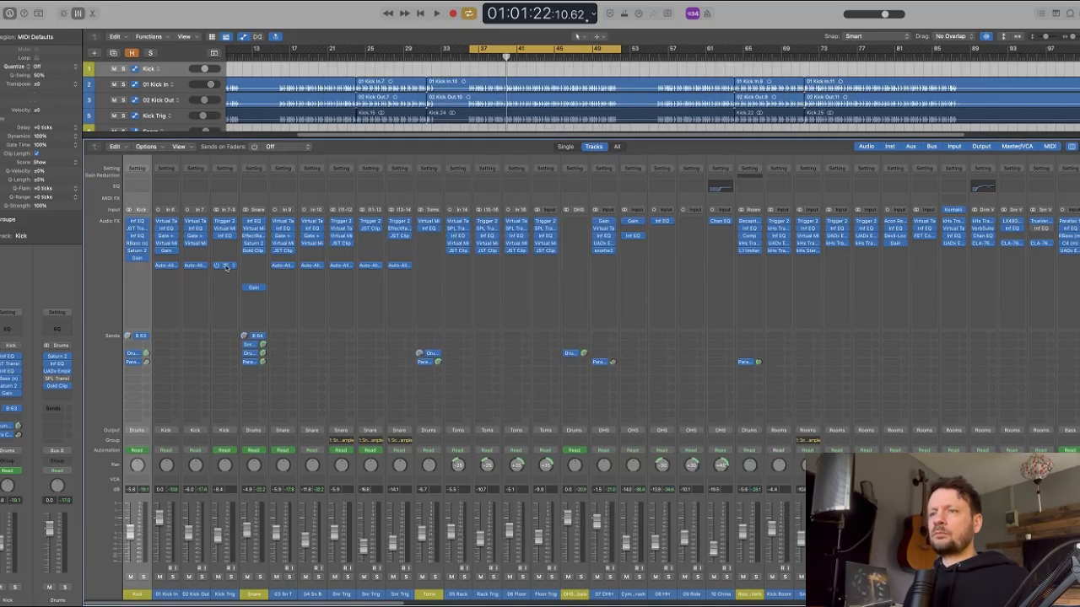
- Open Auto-Align from Kick Trig and 01 Kick In, place the windows side by side to compare their delays, and hide them
left_click(225, 266)
left_click_drag(491, 119, 663, 195)
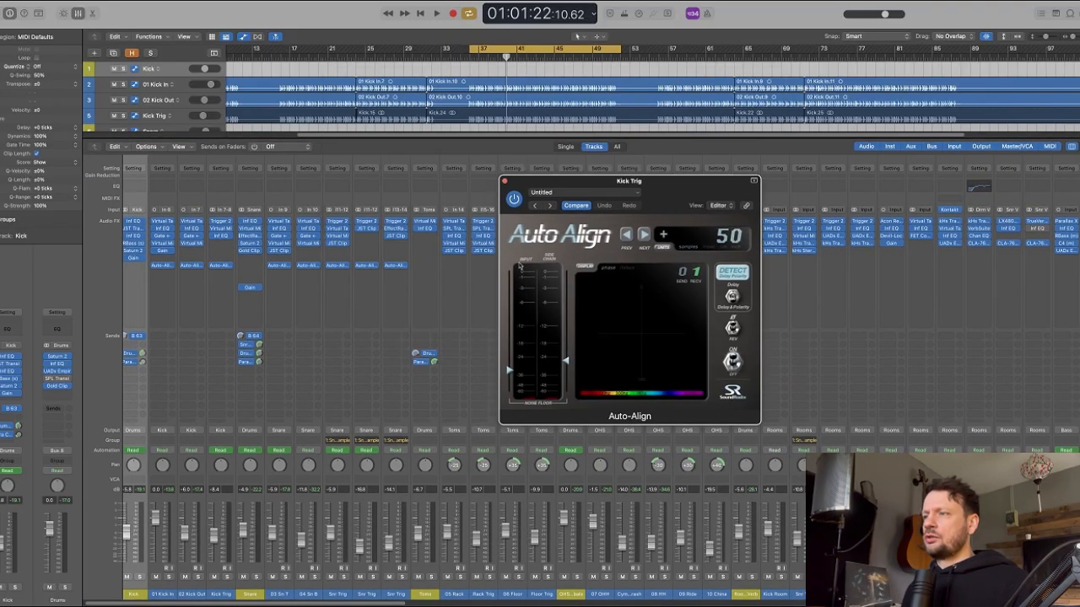
left_click(190, 265)
left_click_drag(505, 121, 390, 179)
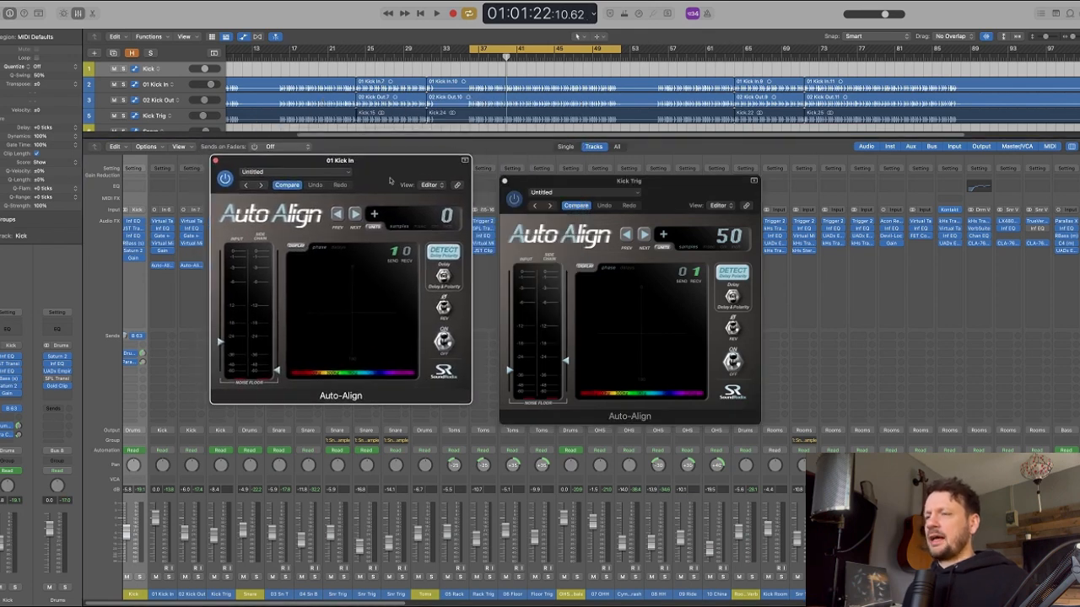
left_click_drag(657, 191, 681, 184)
left_click_drag(700, 176, 701, 175)
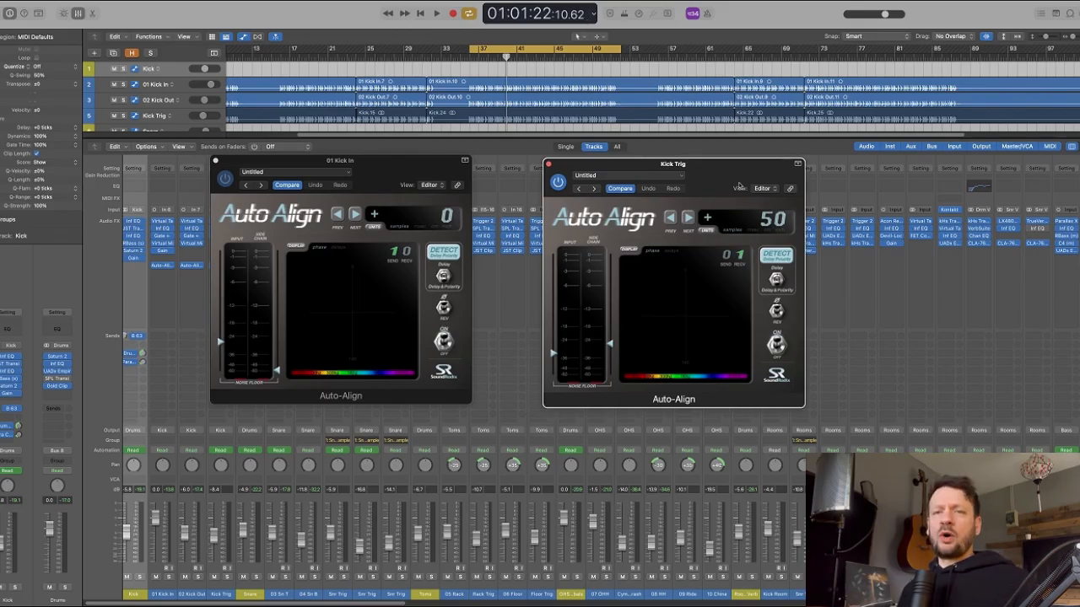
key("v")
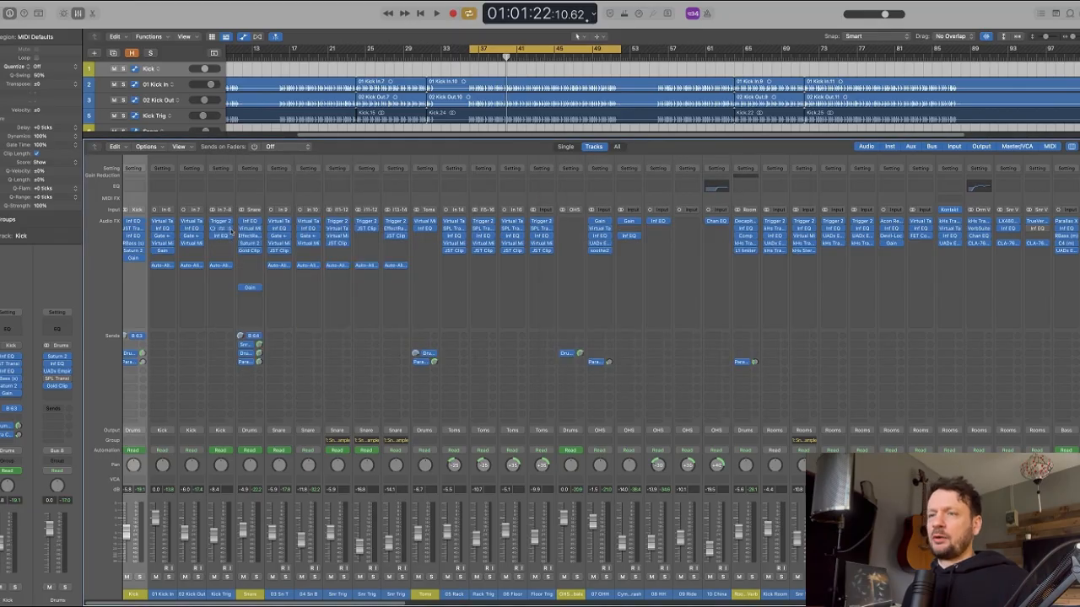
- Examine the kick samples in Trigger 2 on Kick Trig, check that channel's Auto-Align again, and hide both windows
left_click_drag(583, 133, 654, 194)
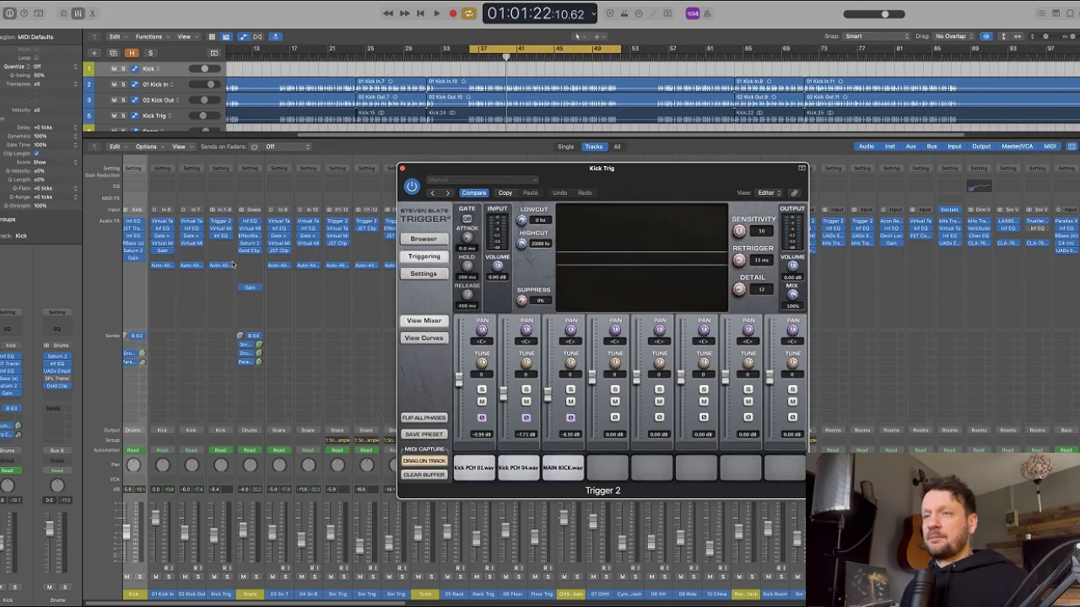
left_click(223, 266)
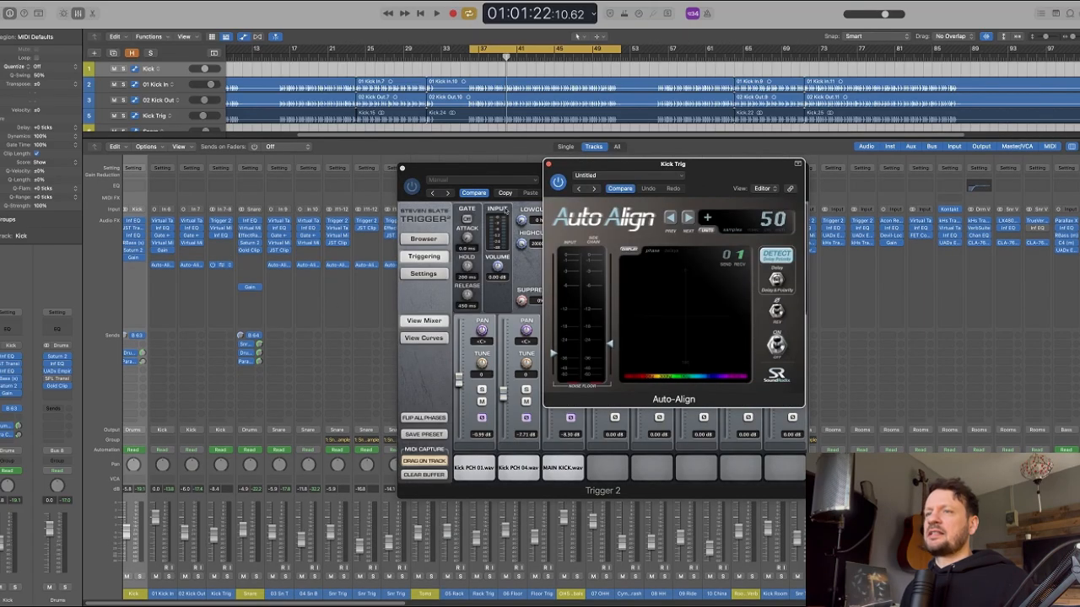
key("v")
- Open the Noise Gate on 01 Kick In, examine its side-chain source and settings, and close it
left_click(163, 237)
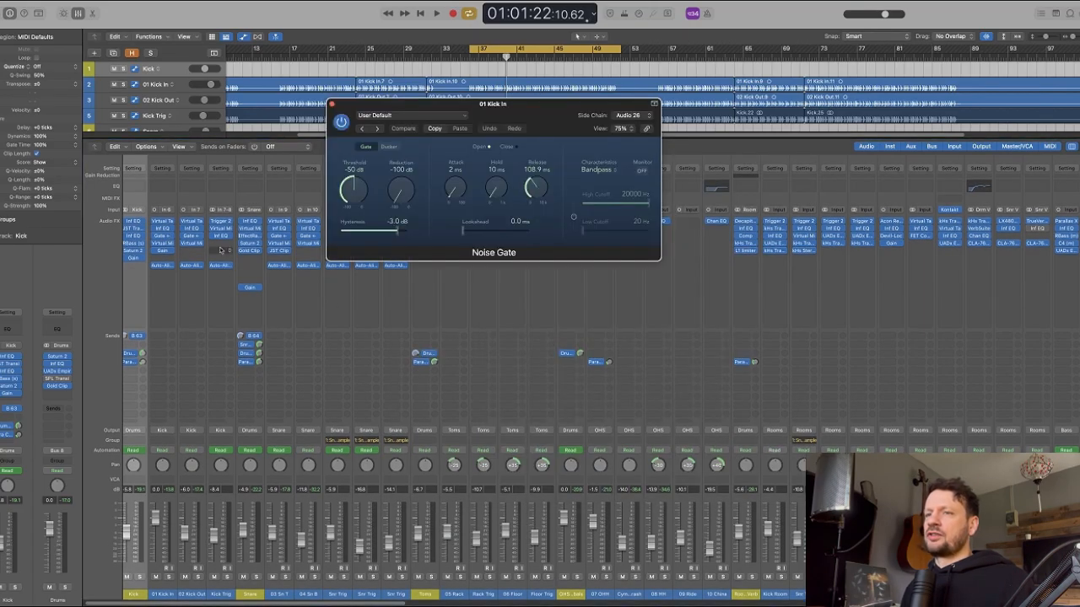
left_click_drag(506, 101, 577, 193)
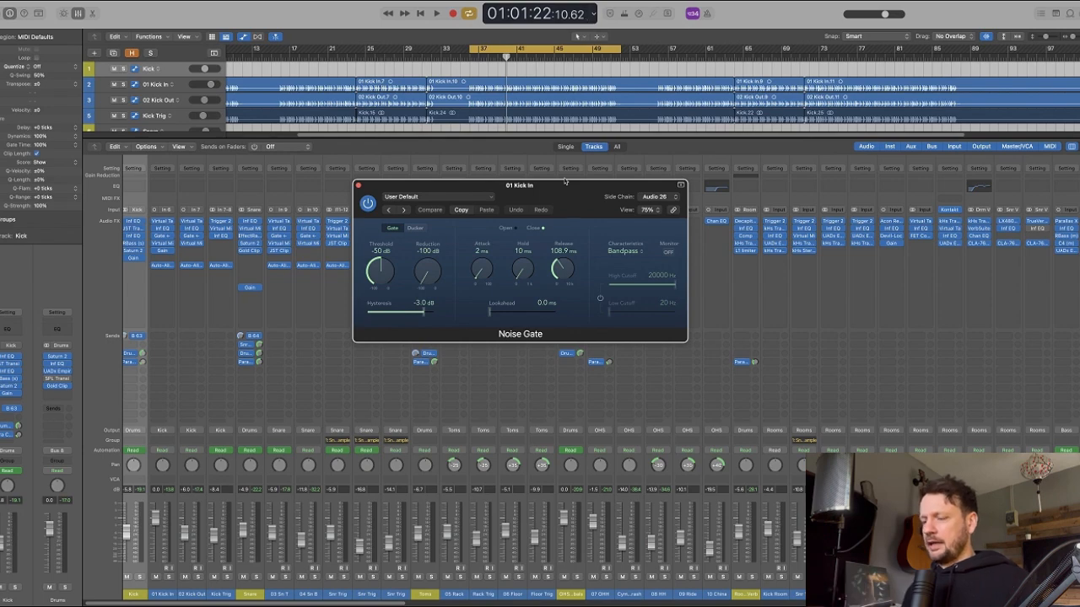
key("super+w")
- Close the mixer, examine the Kick Key and Snare Key tracks close up around bar 40, and conceal the hidden tracks again
key("x")
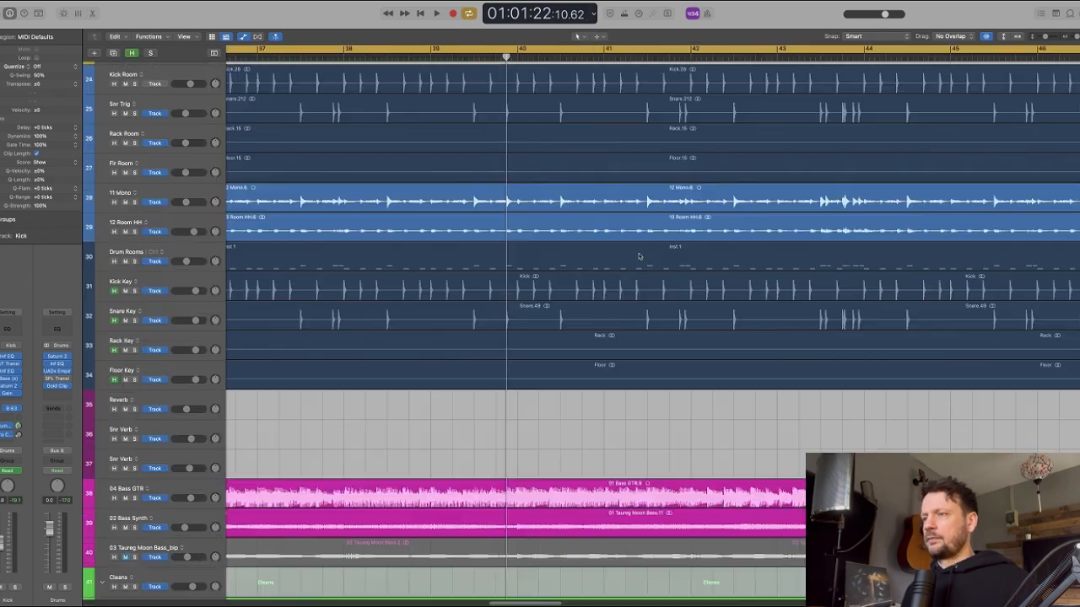
key("super+Right")
key("super+Right")
key("super+Right")
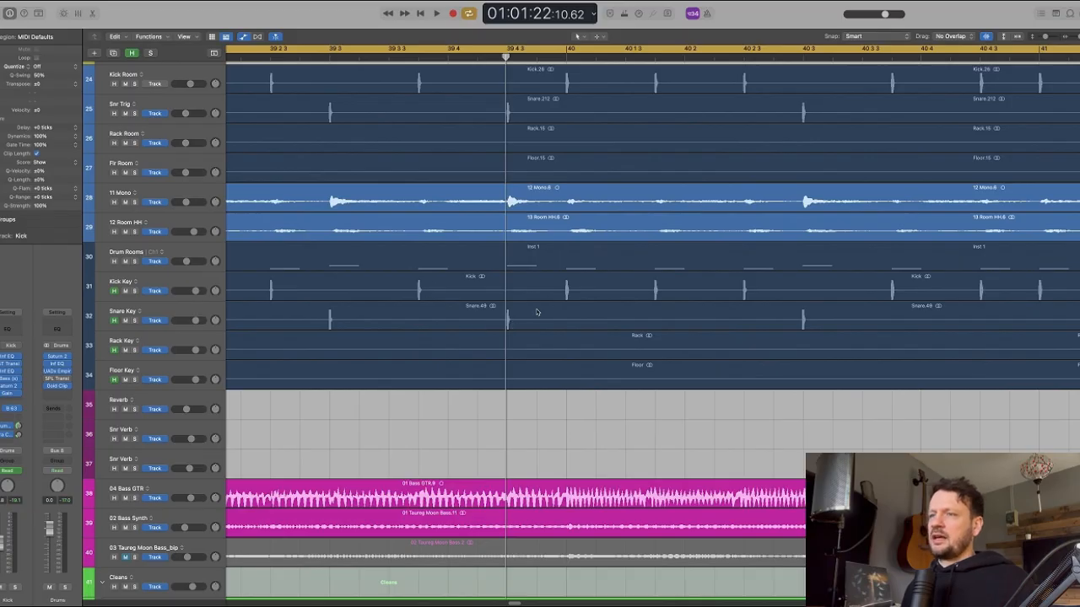
scroll(534, 313, "right", 1)
key("h")
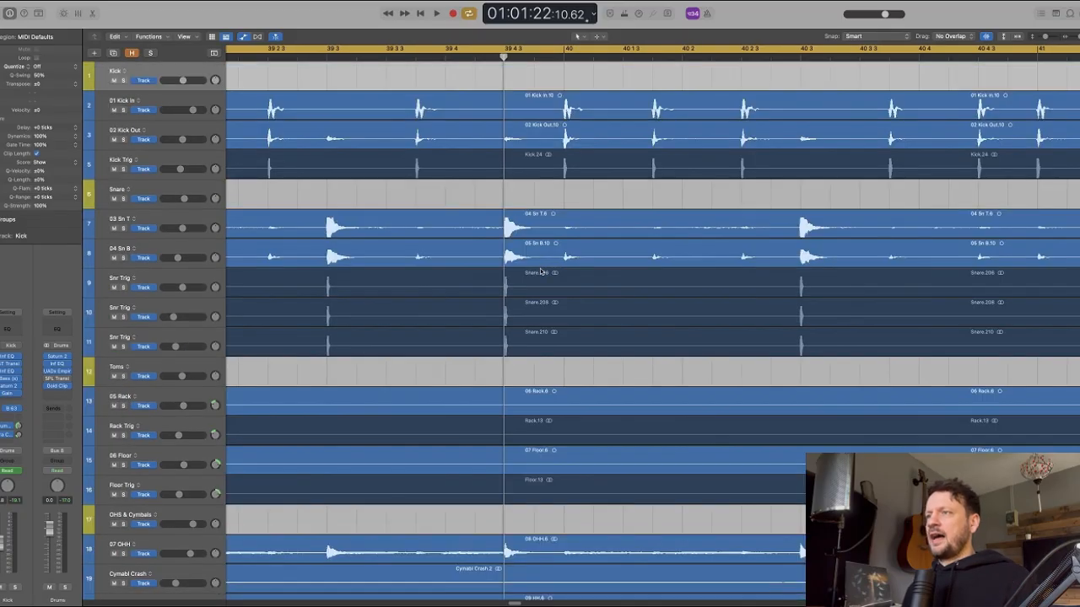
- Select the 01 Kick In track, reopen its Noise Gate from the channel strip to review the side-chain setup, and close it
scroll(541, 271, "down", 10)
left_click(169, 101)
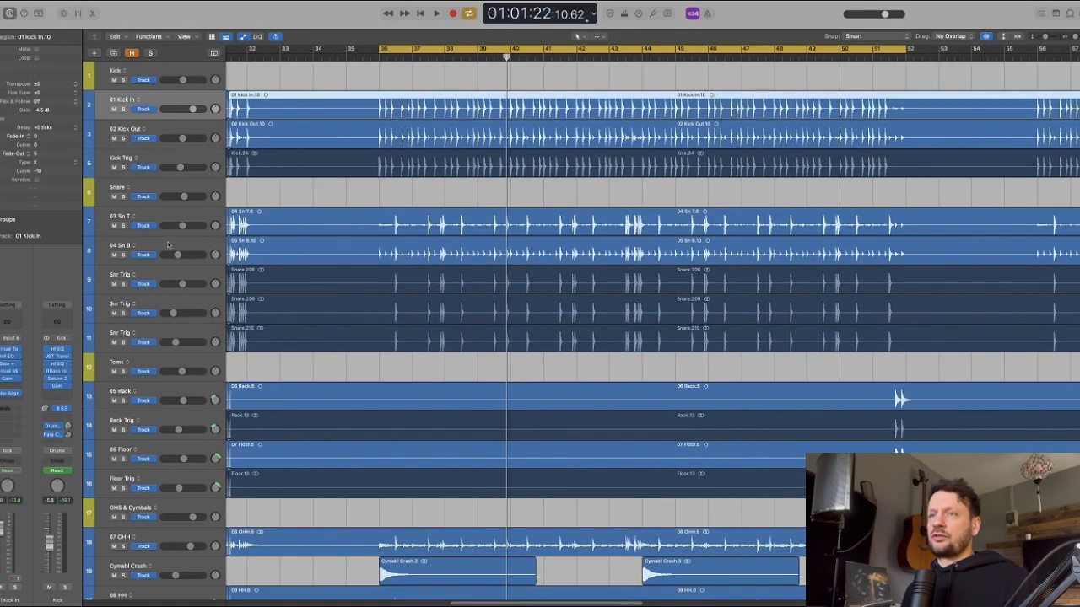
left_click(7, 364)
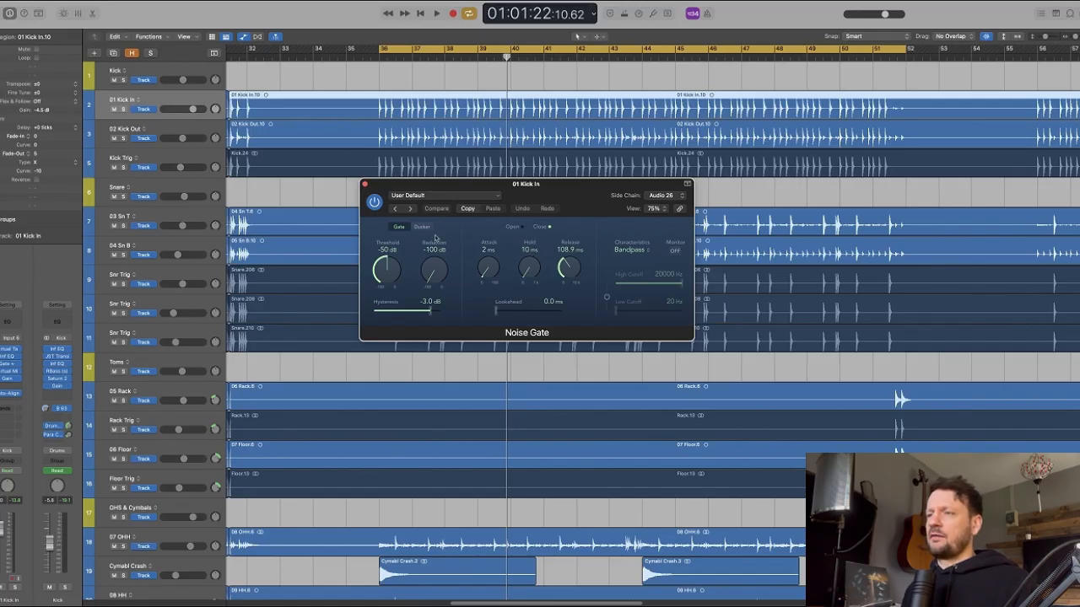
left_click(364, 184)
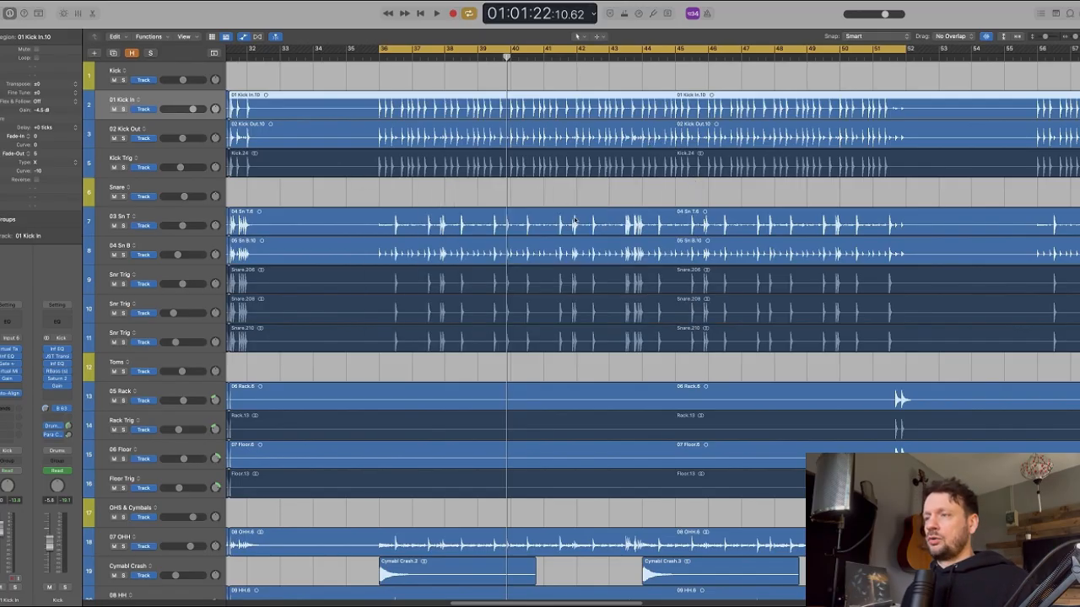
- Show the mixer, examine the curve of the Kick bus's second Inf EQ with the FCK Kick Byss preset, and close it
key("x")
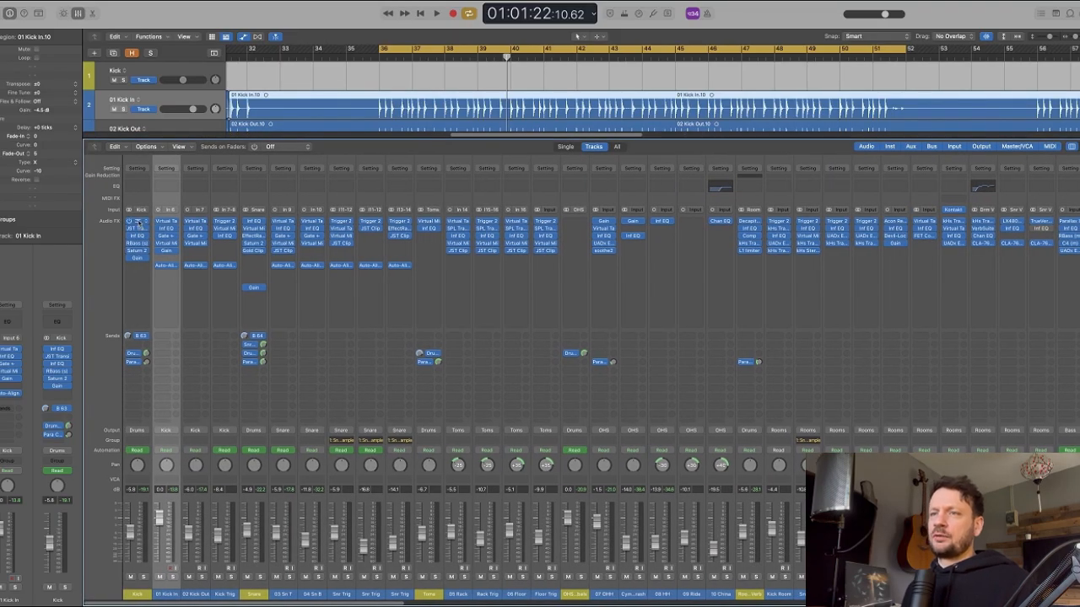
left_click(136, 236)
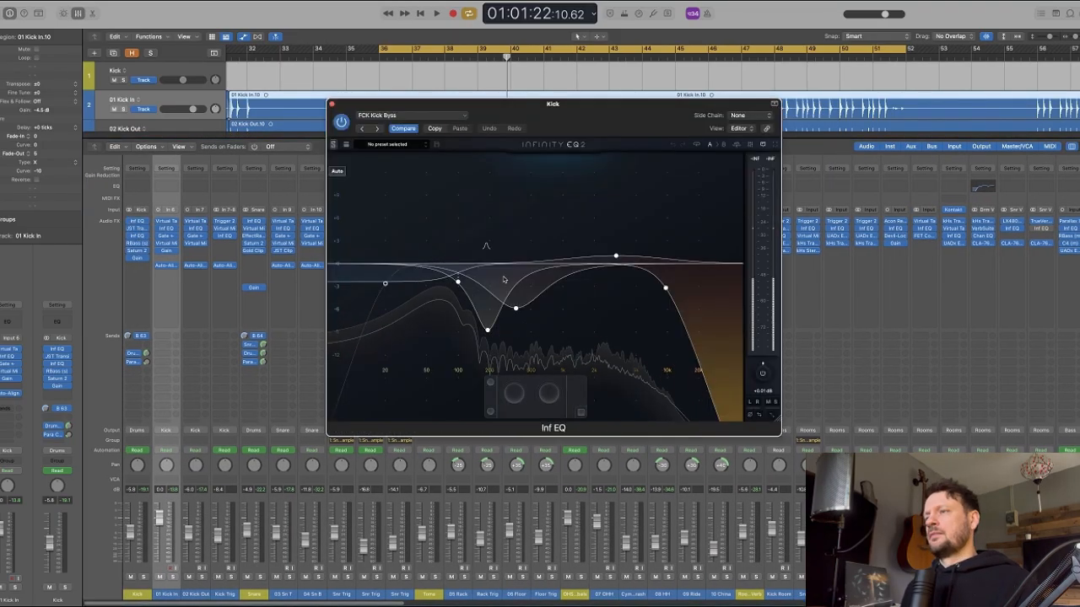
key("super+w")
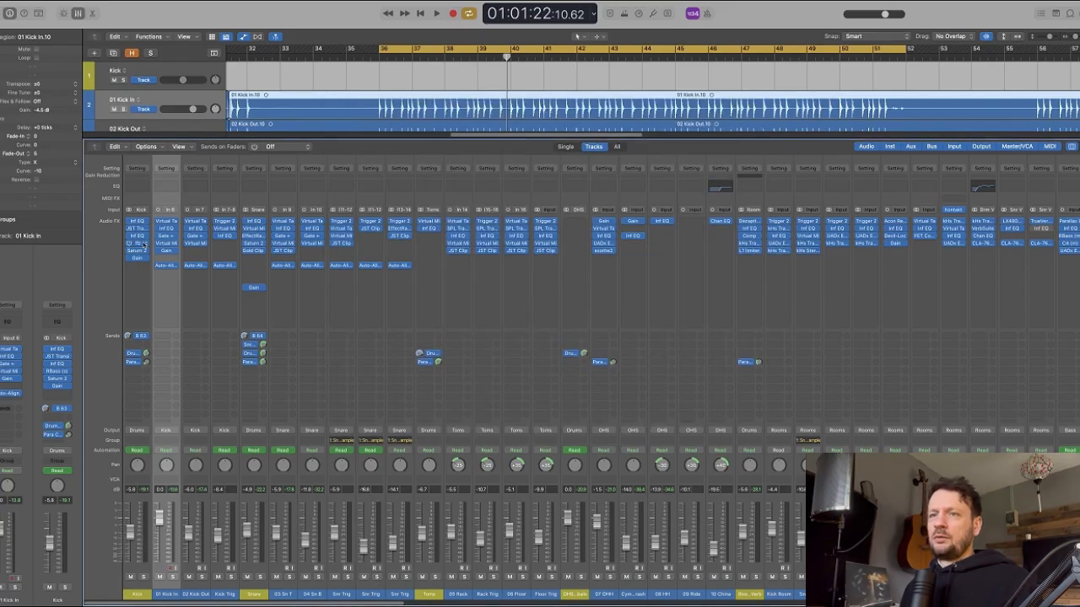
- Examine RBass on the Kick bus, close it, and open Saturn 2 from the same channel
left_click(142, 246)
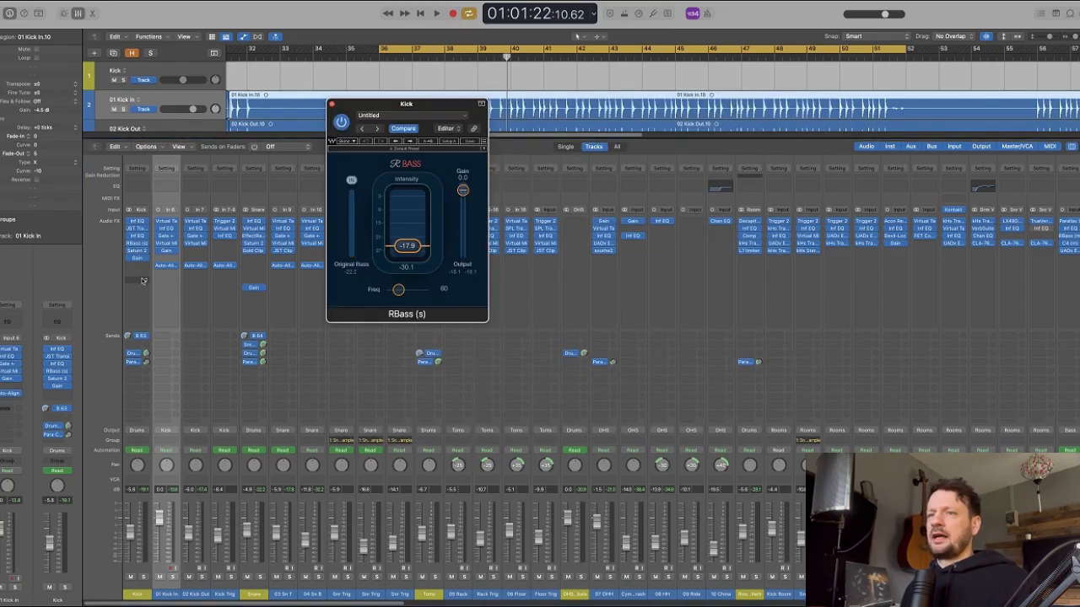
key("super+w")
left_click(136, 250)
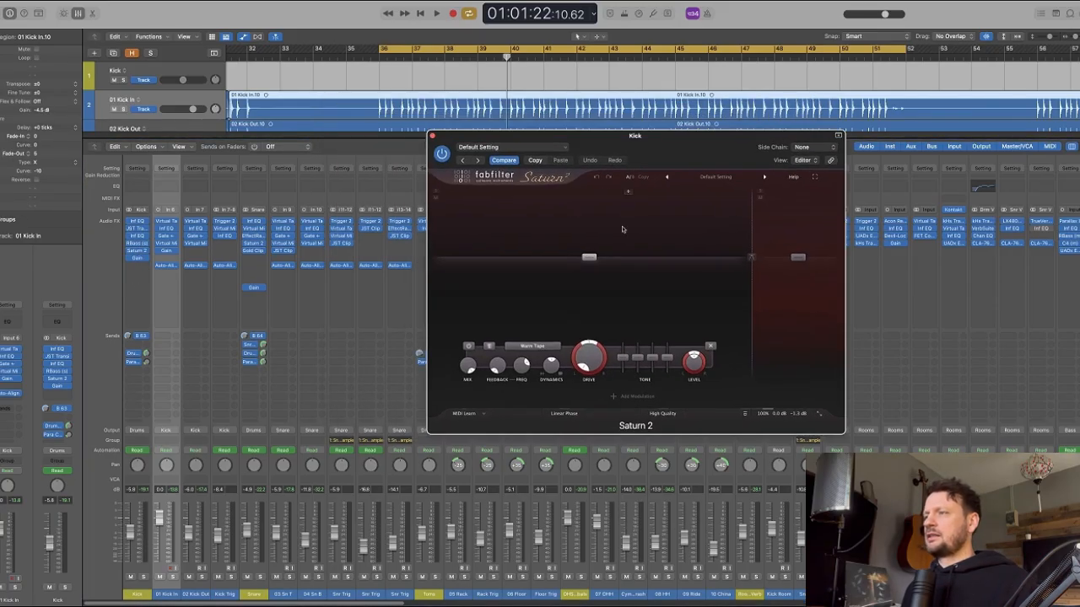
- Examine Gain on the Kick bus, audition the soloed bus with Saturn 2 open, close both plug-ins, and unsolo the bus
left_click(138, 258)
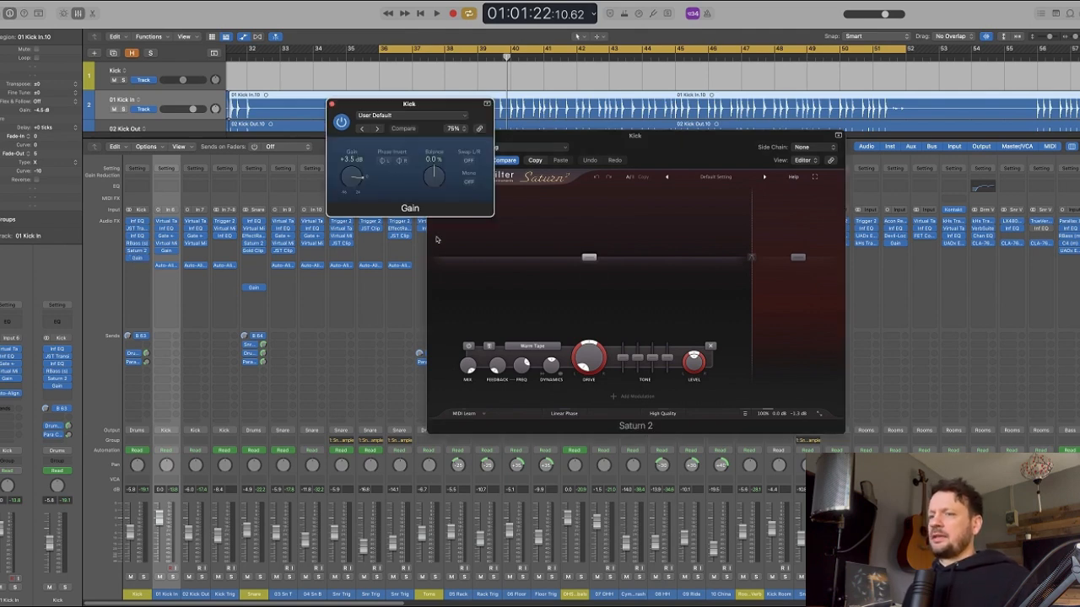
left_click(144, 577)
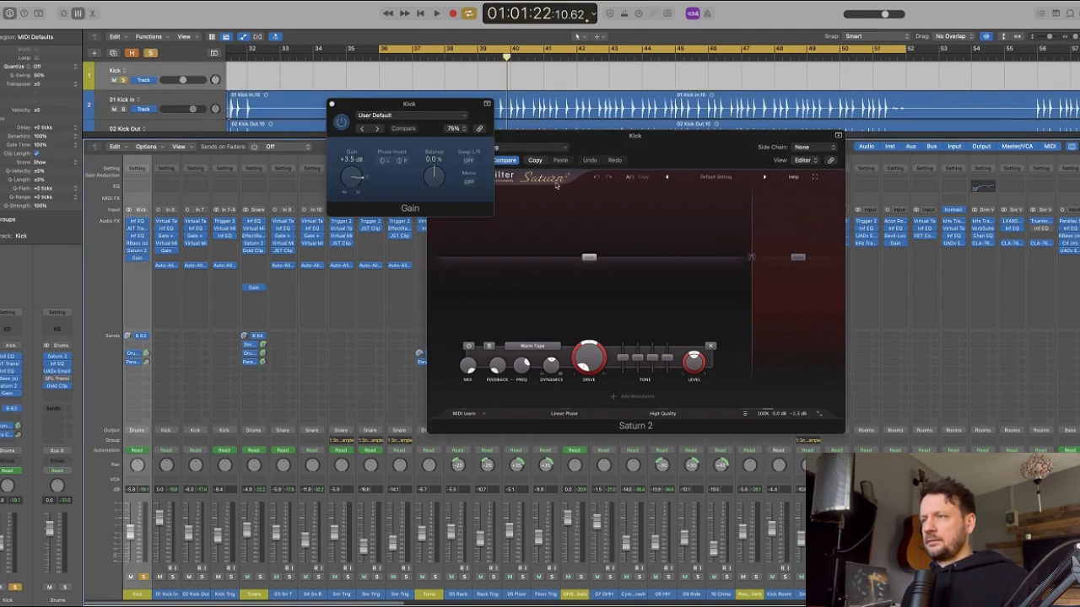
key("space")
left_click(331, 104)
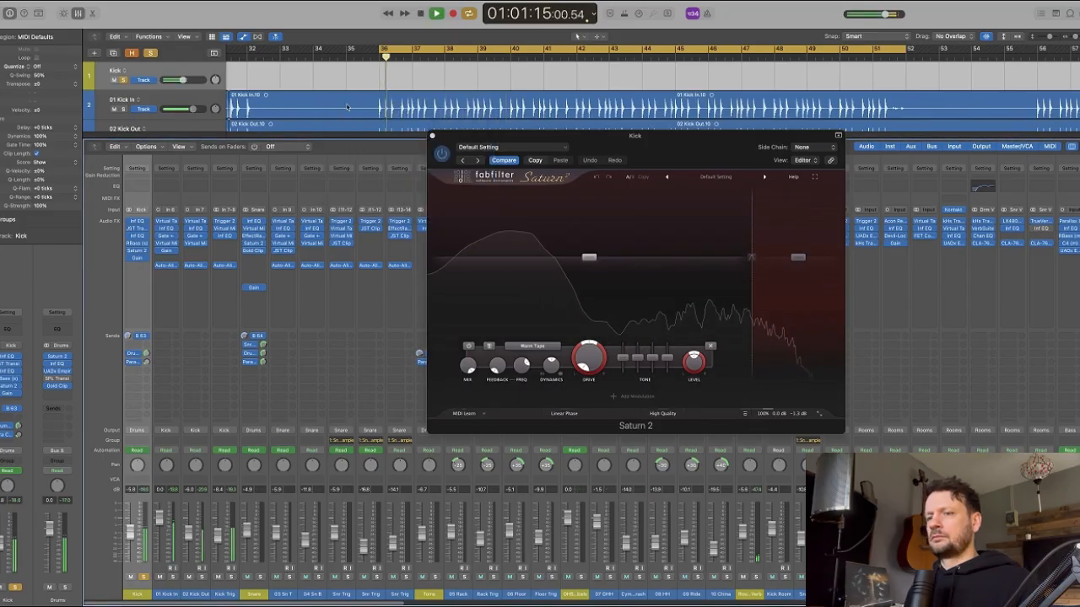
key("space")
left_click(433, 136)
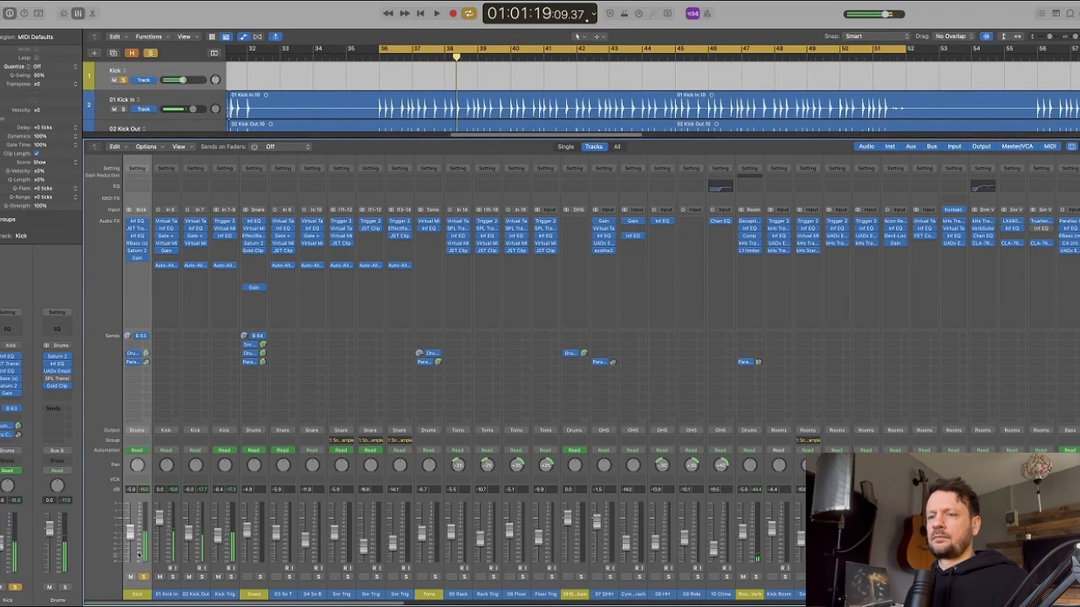
left_click(144, 577)
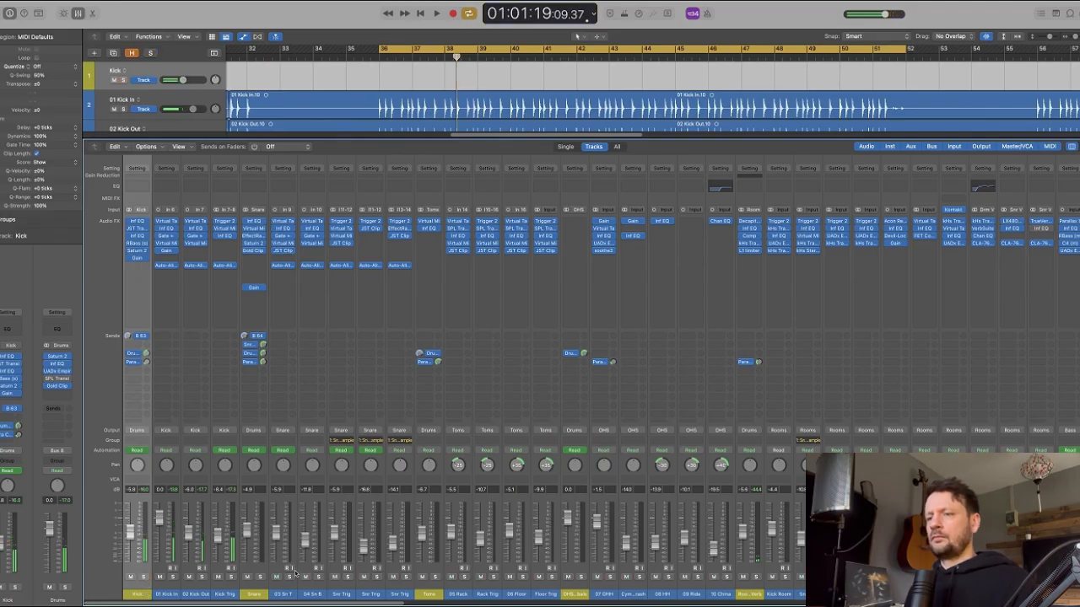
- Select the Snare bus and the five snare channels feeding it, and open the bus's Inf EQ to examine its curve
left_click(254, 567)
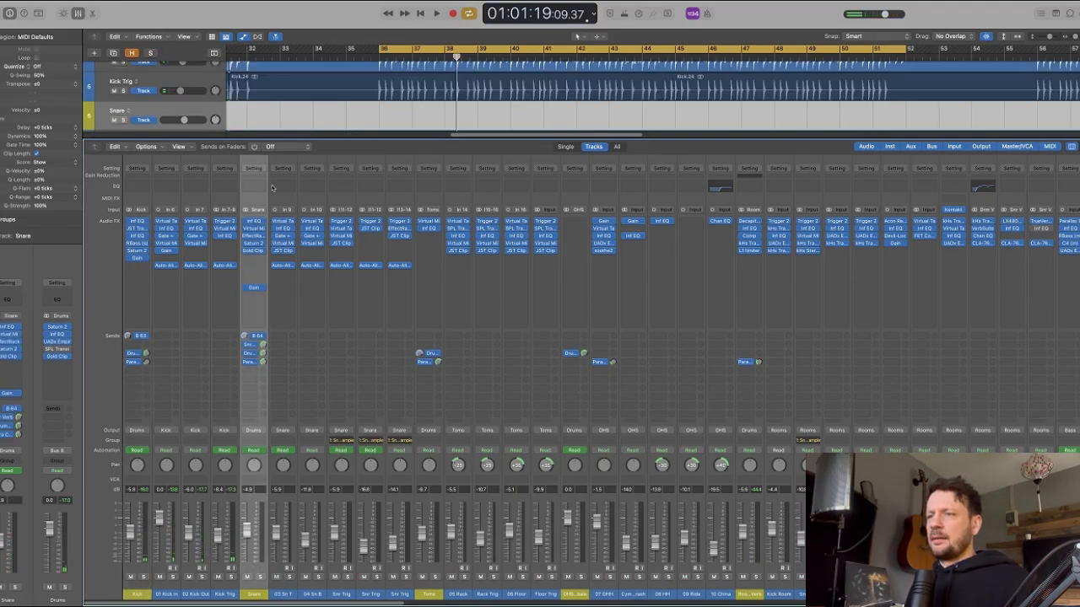
left_click_drag(294, 201, 399, 204)
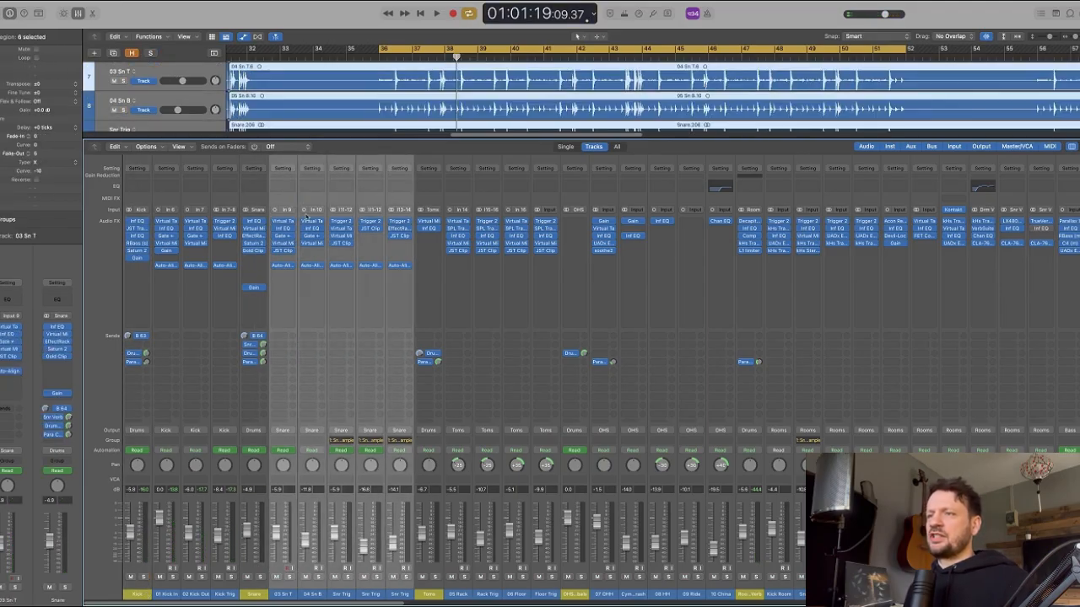
left_click(261, 224)
left_click(253, 221)
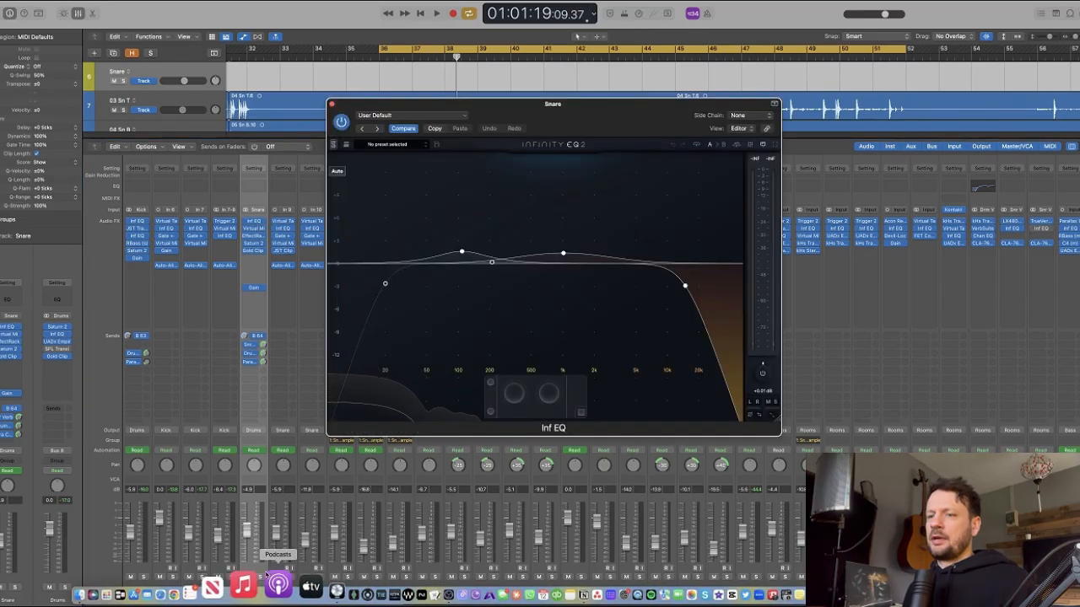
- Solo the Snare bus and audition it while examining the FG-401 compressor in Virtual Mix Rack
left_click(261, 577)
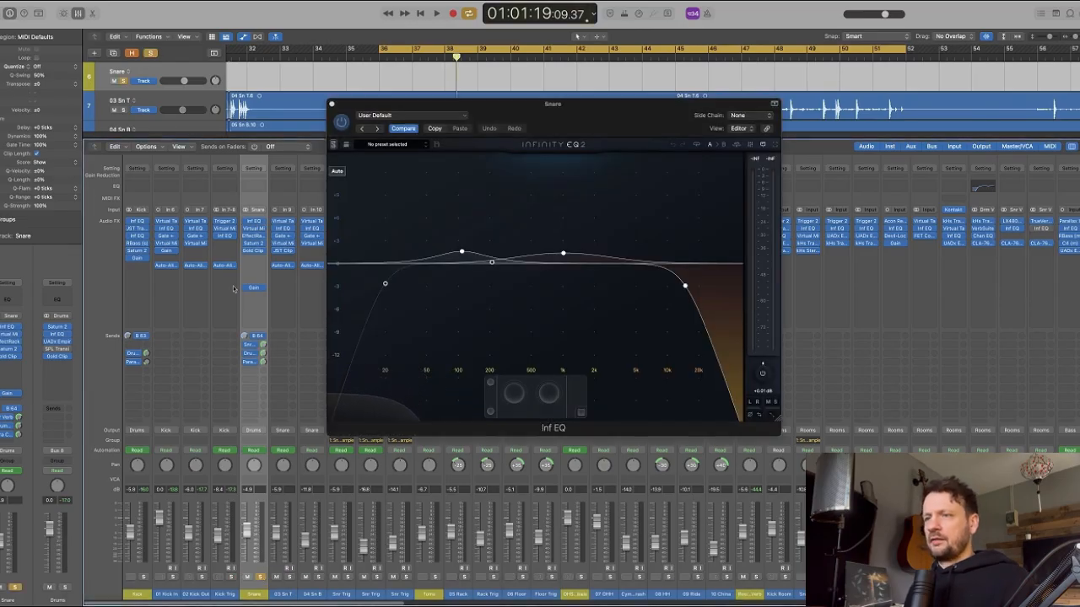
left_click(255, 223)
left_click(253, 229)
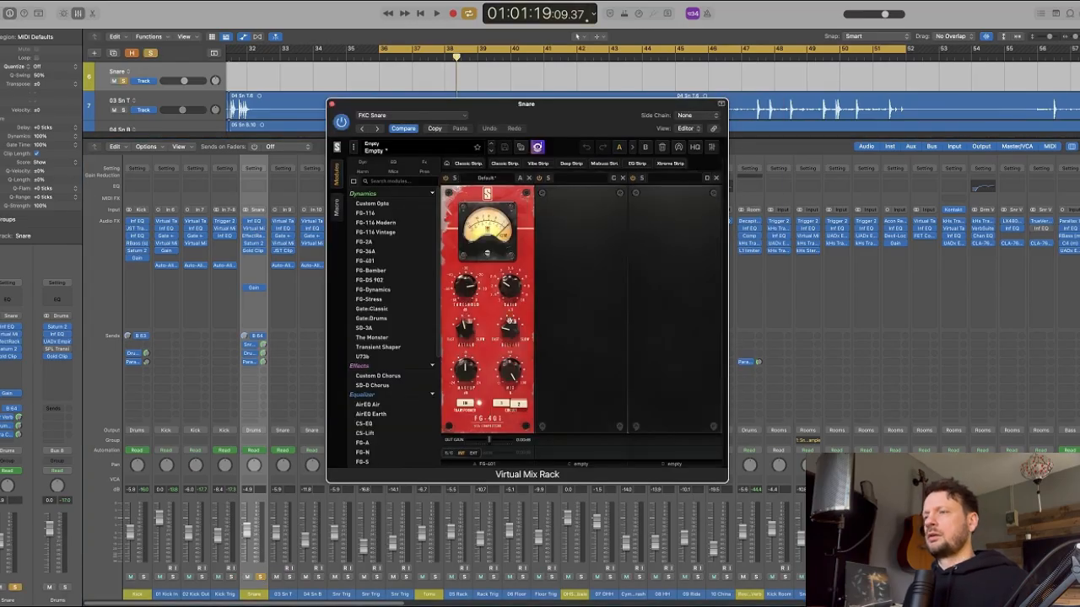
left_click_drag(600, 113, 674, 124)
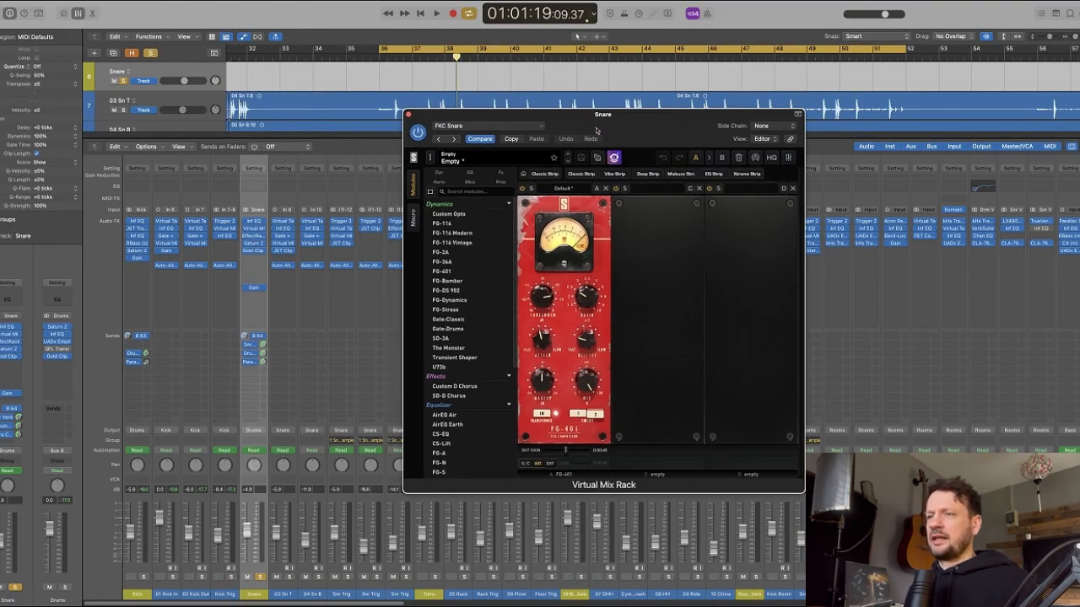
key("space")
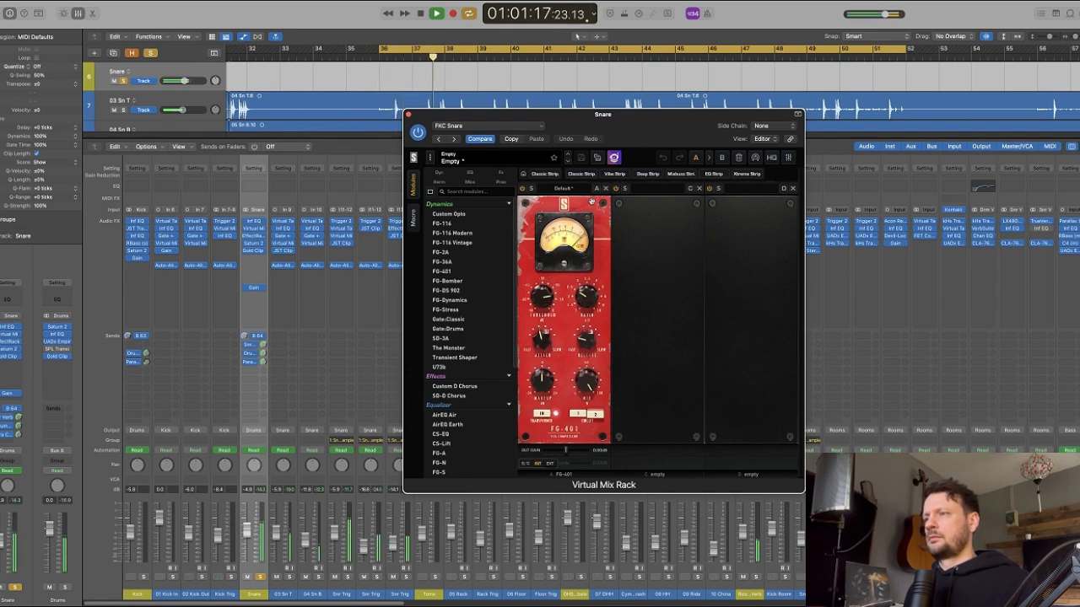
key("space")
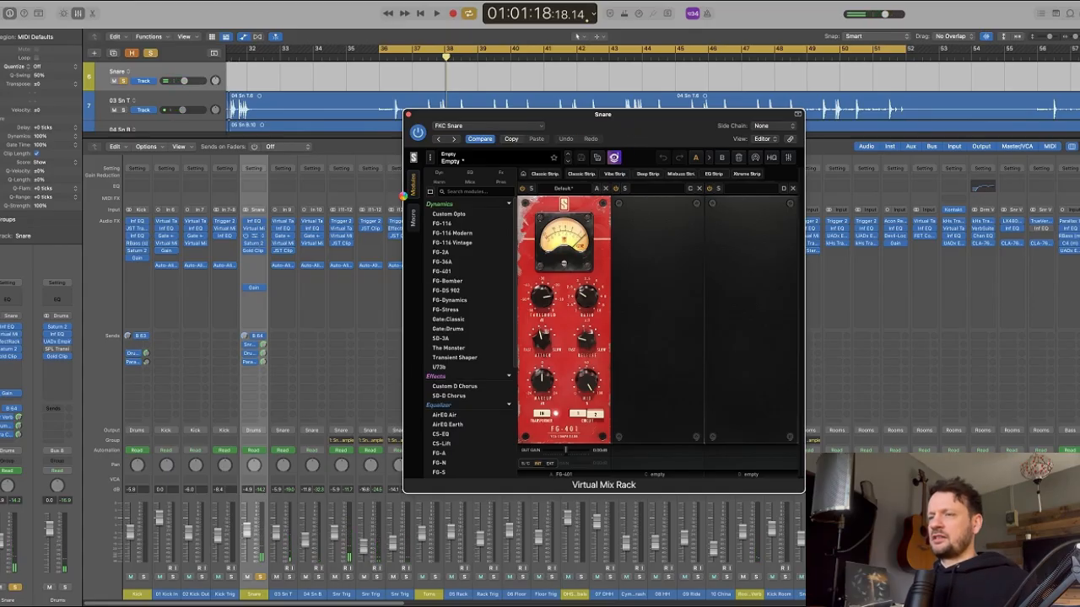
- Examine the SIE-Q module's low, mid and high knobs in EffectRack on the Snare bus, and close the plug-in
left_click(253, 236)
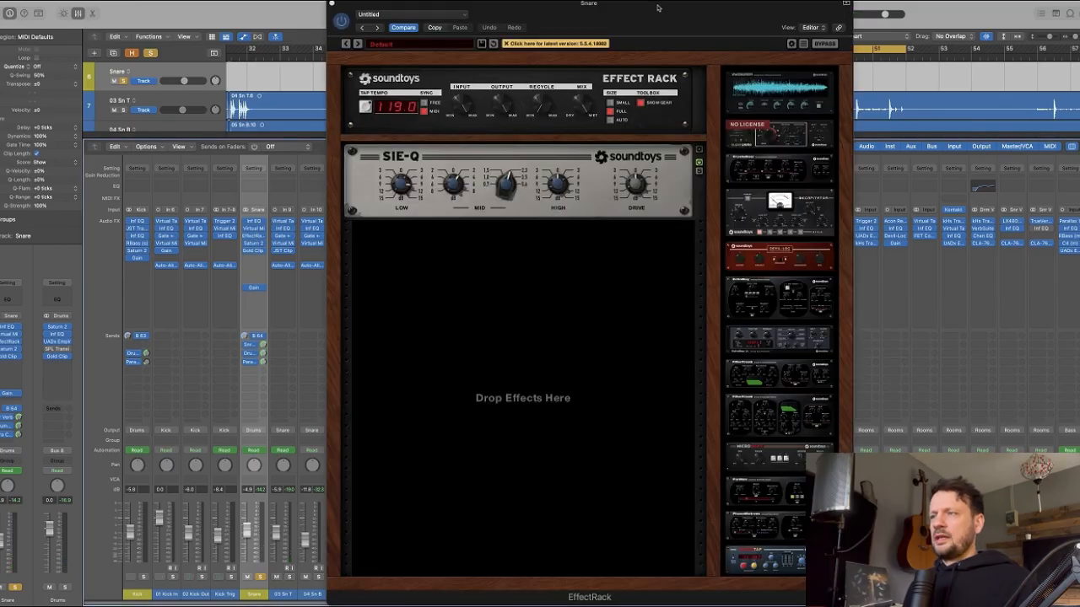
mouse_move(658, 15)
left_mouse_down()
mouse_move(700, 14)
mouse_move(663, 15)
left_mouse_up()
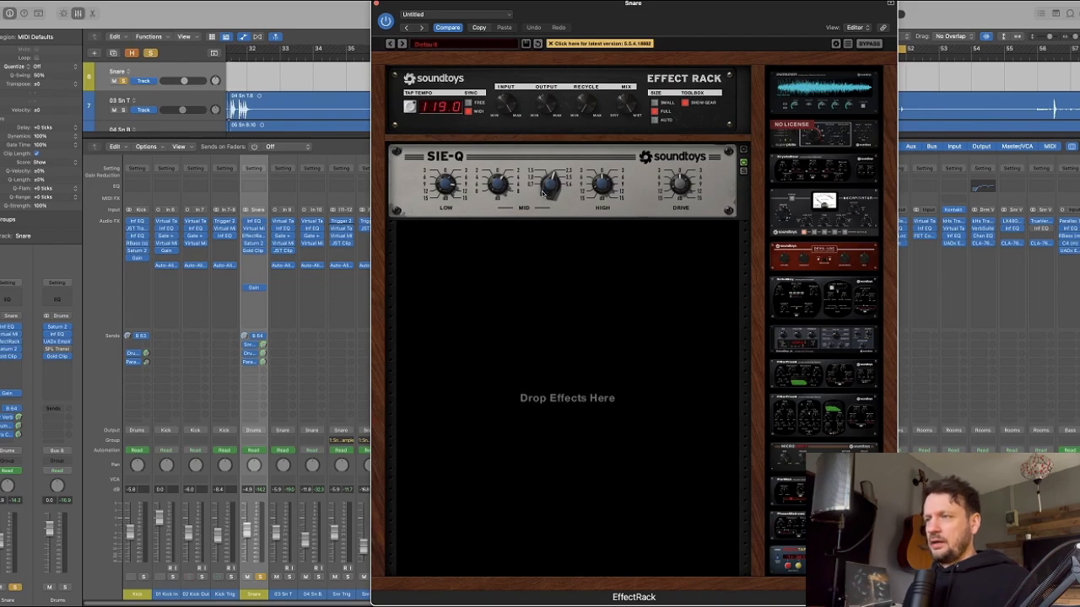
left_click_drag(455, 189, 453, 187)
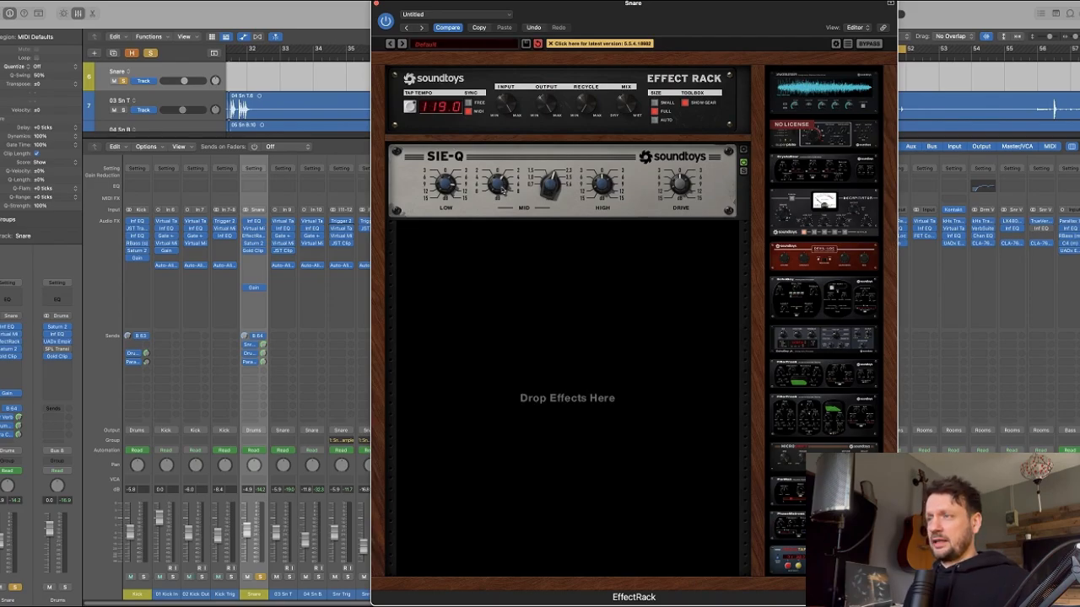
left_click(253, 243)
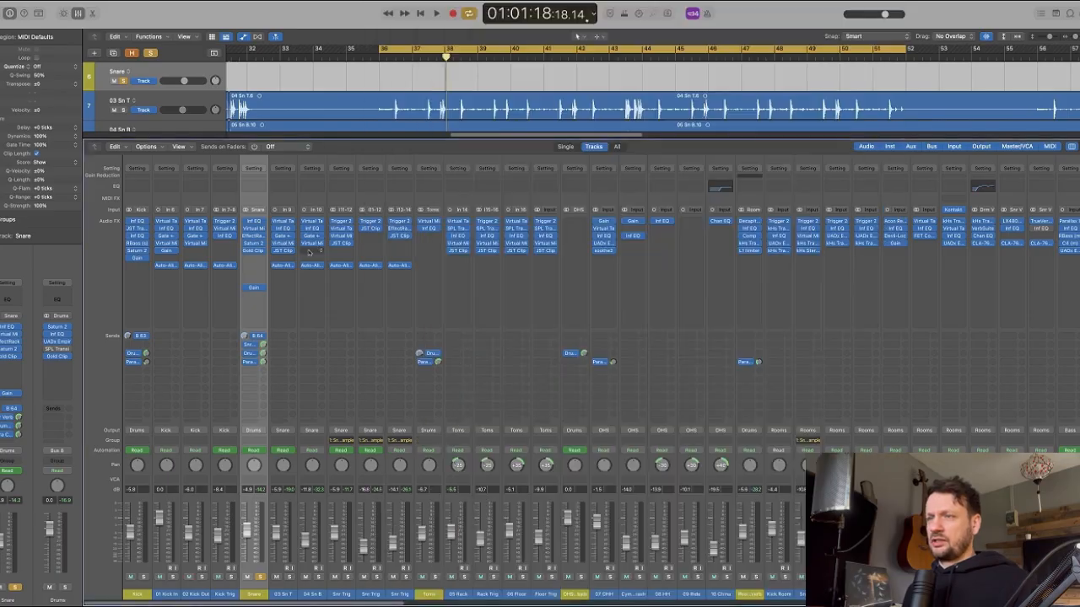
- Examine Saturn 2 and Gold Clip Track on the Snare bus, and hide the plug-in windows
left_click(254, 243)
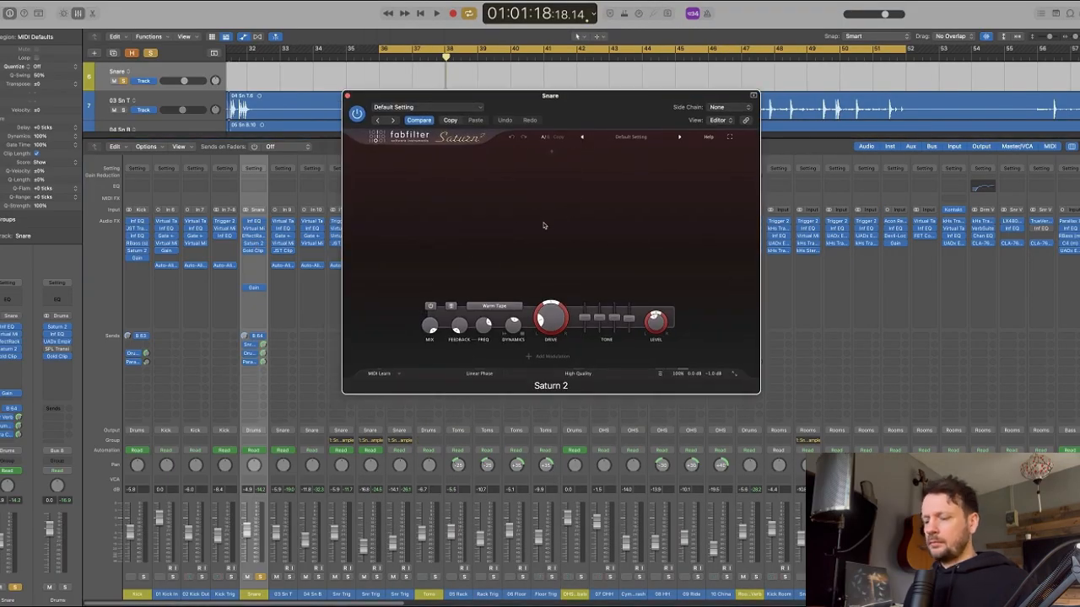
left_click(253, 251)
left_click_drag(476, 113, 604, 157)
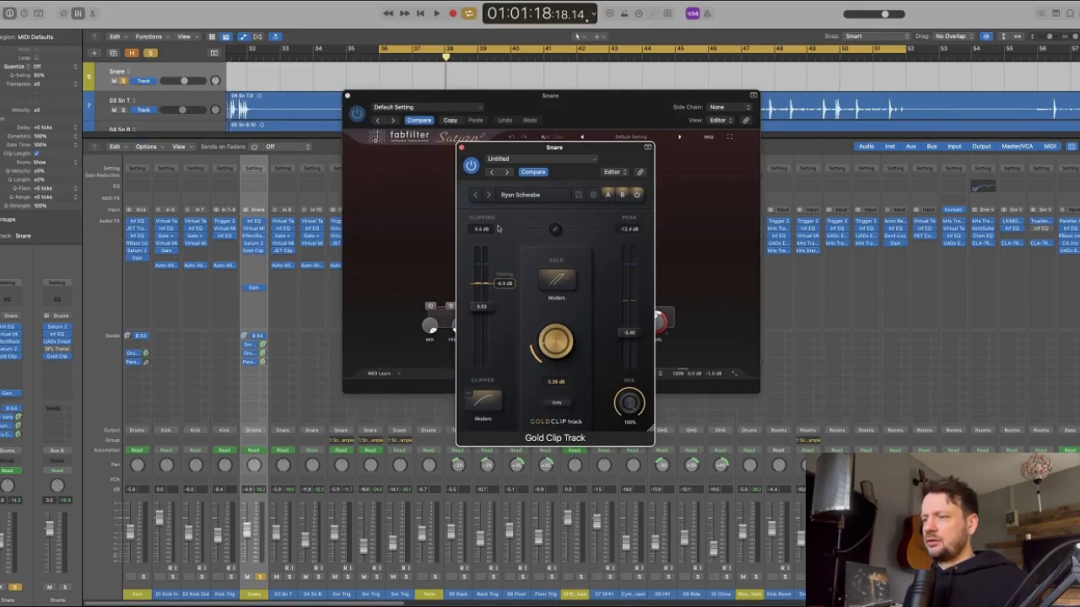
key("v")
- Select the five snare channels, narrow the selection to 03 Sn T and 04 Sn B, and leave 03 Sn T selected
left_click_drag(287, 505, 398, 504)
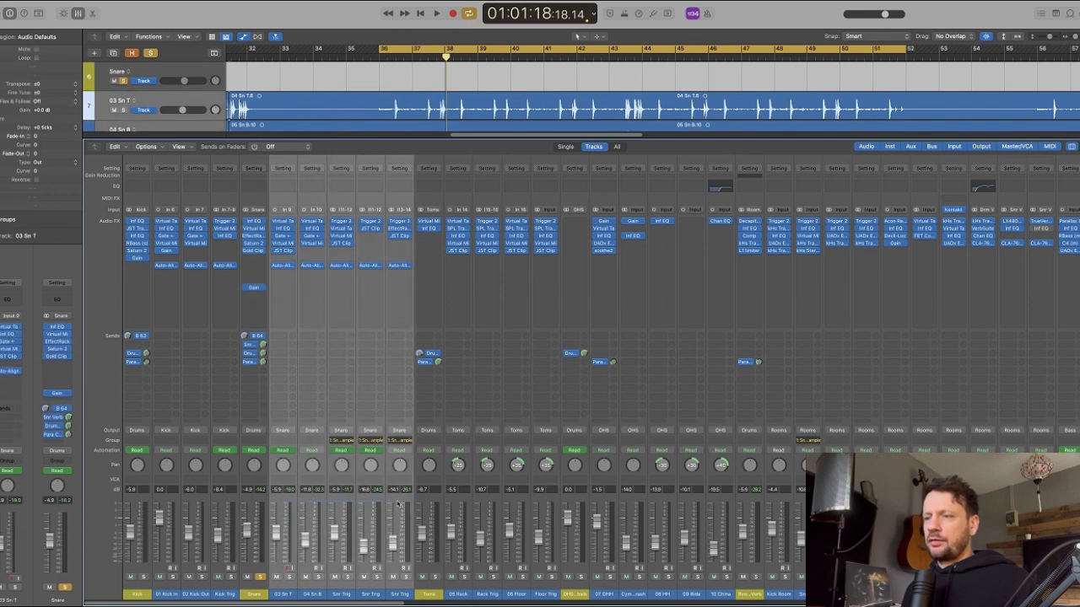
left_click_drag(286, 499, 311, 498)
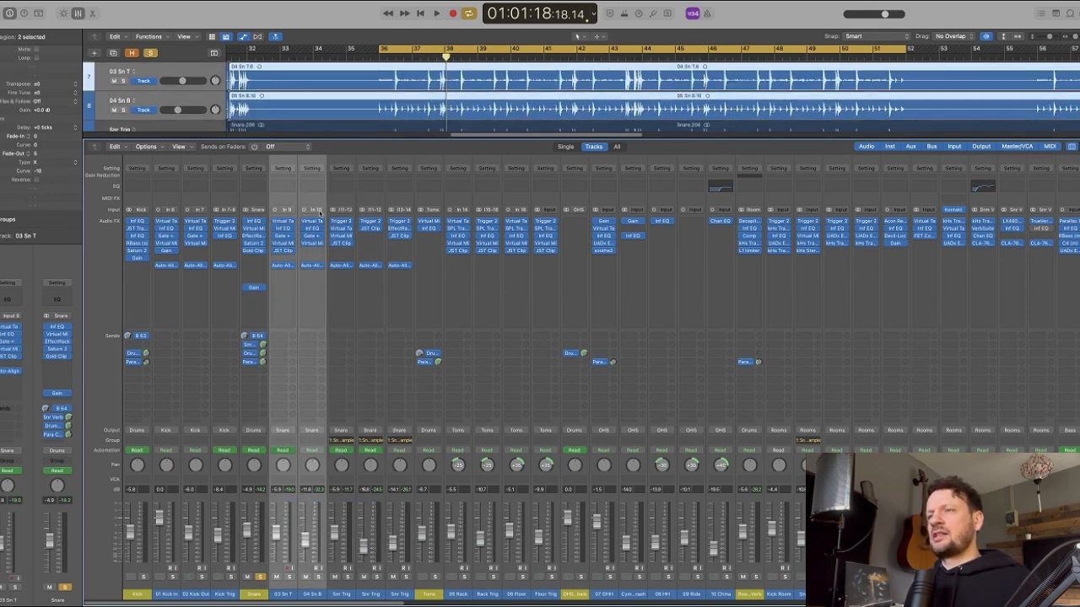
right_click(285, 221)
key("Escape")
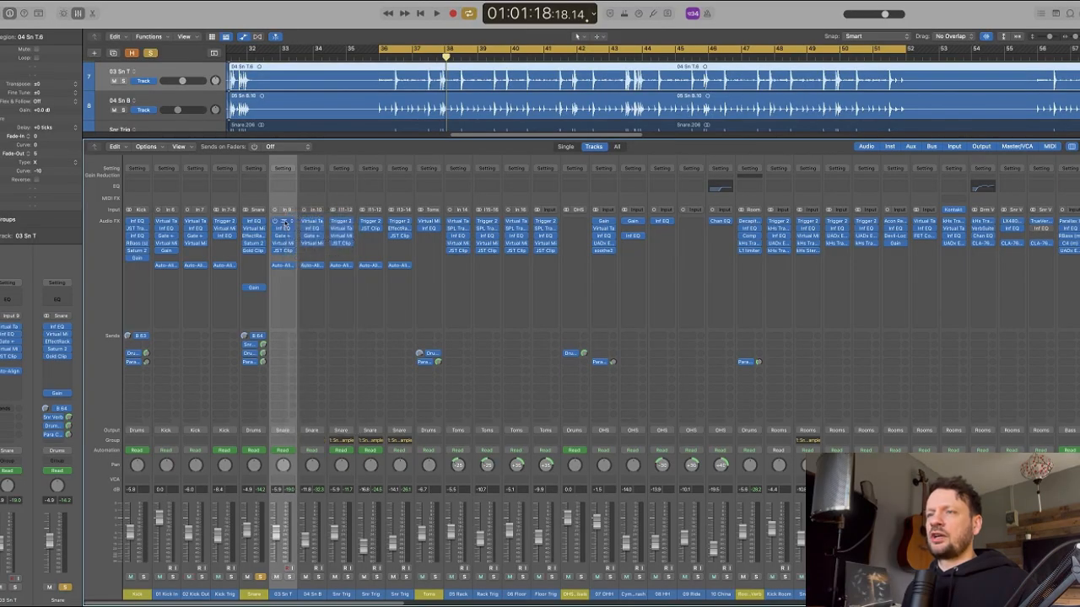
- Review the 03 Sn T plug-in chain from Virtual Tape Machines through Inf EQ, Virtual Mix Rack and JST Clip, and hide its windows
left_click(285, 223)
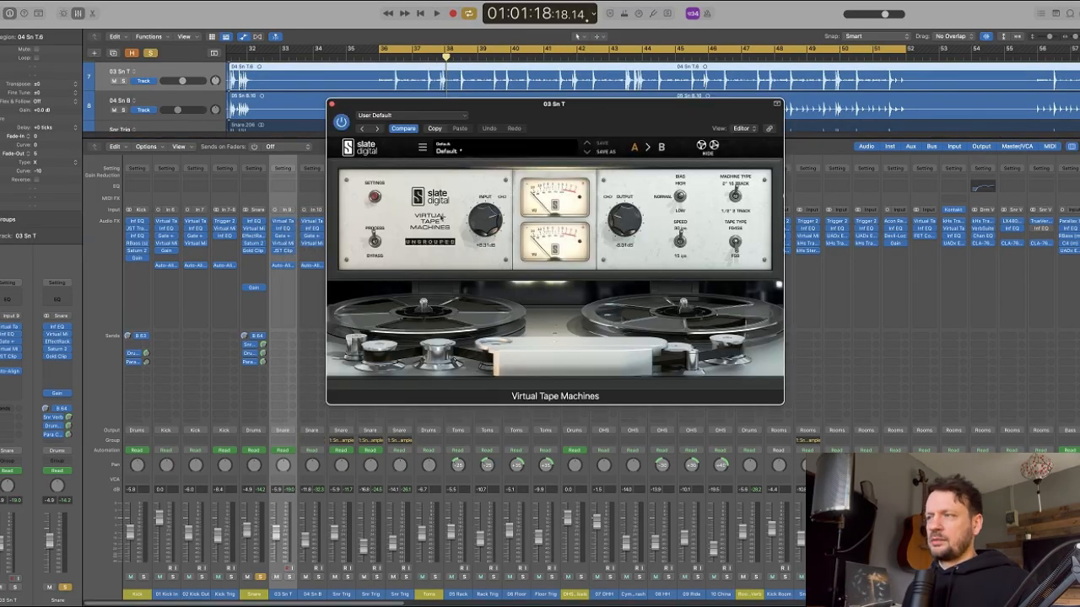
left_click_drag(590, 114, 594, 113)
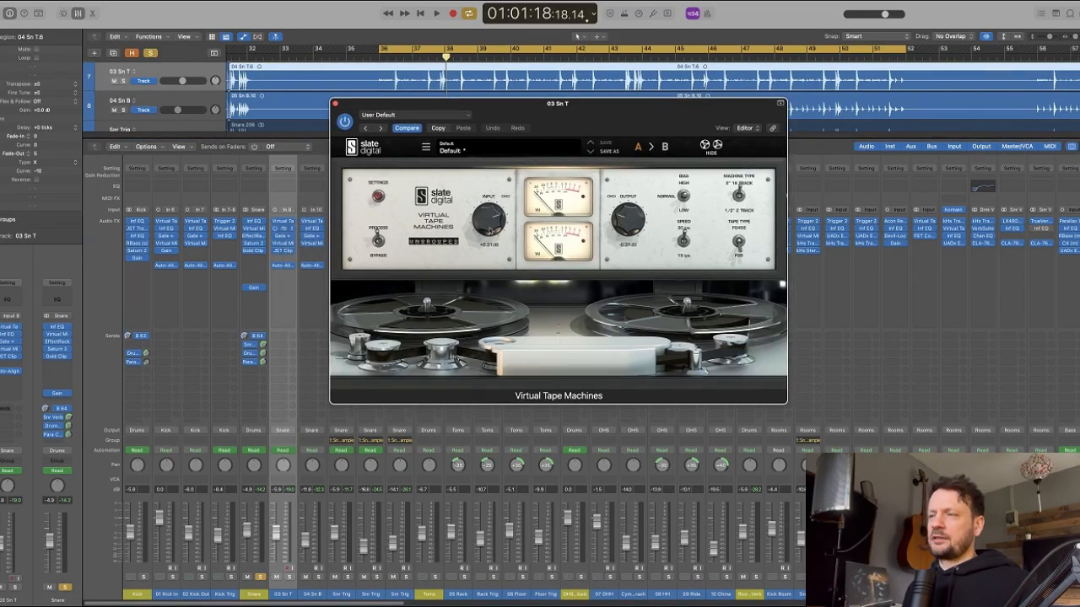
left_click(284, 228)
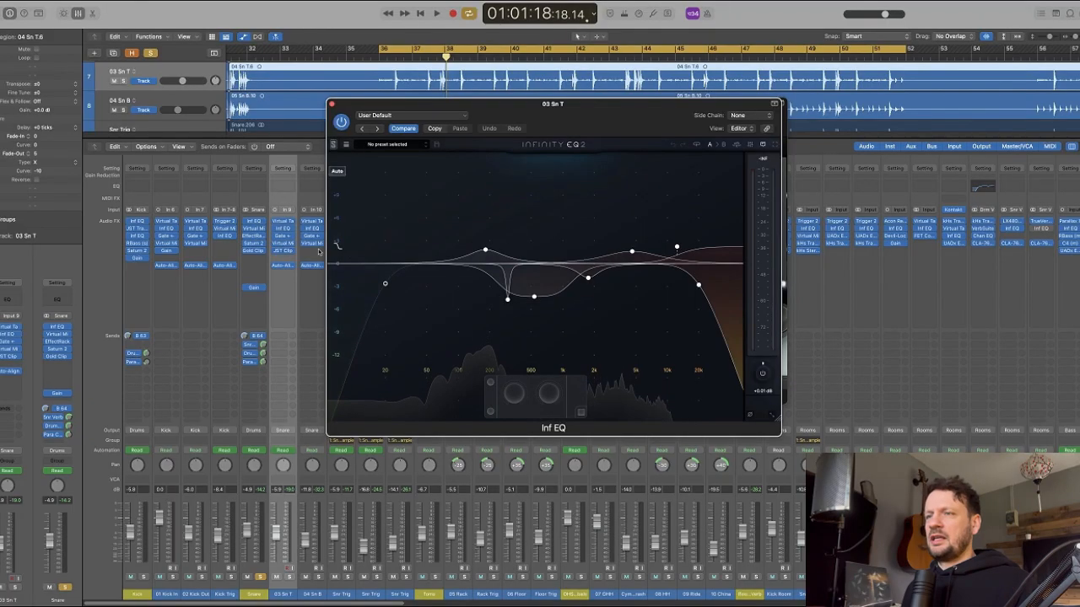
left_click(285, 237)
left_click(285, 244)
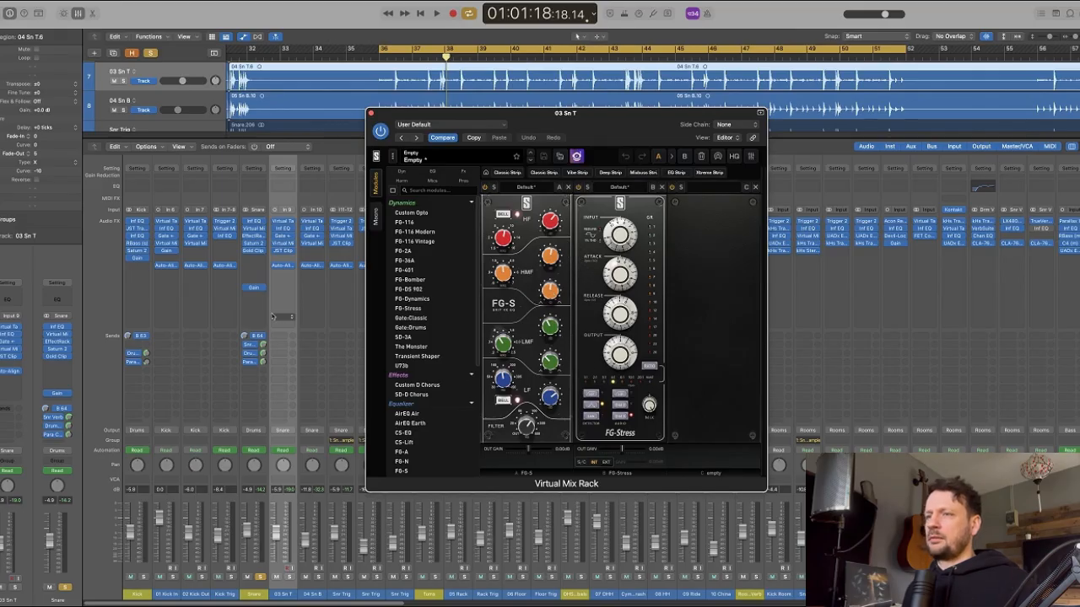
left_click(283, 251)
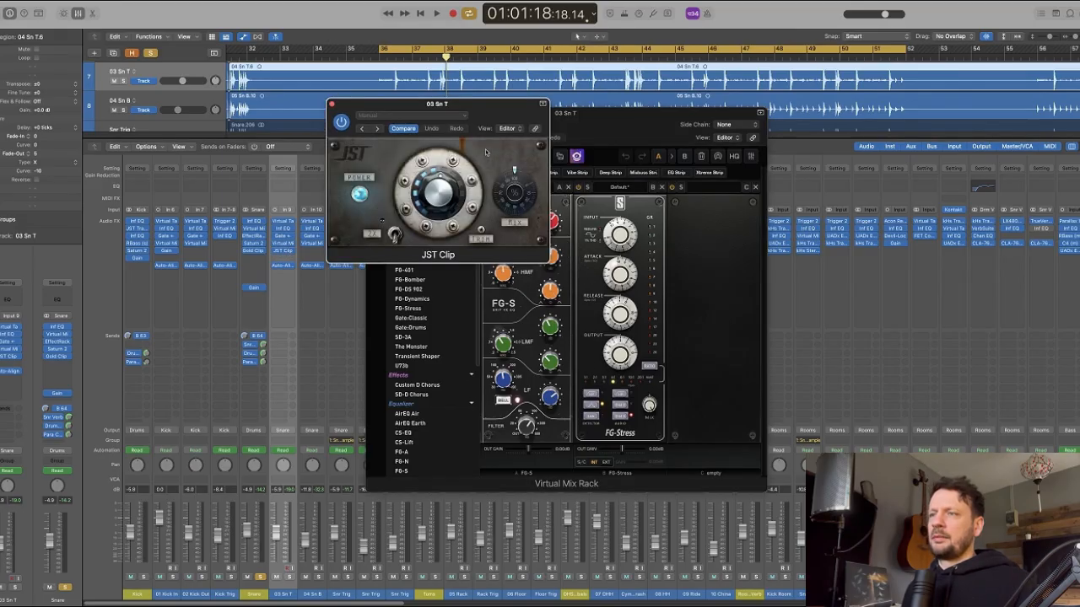
key("v")
- Select 03 Sn T and 04 Sn B, switch to the first Snr Trig track, and examine a snare Trigger 2 before closing it
left_click_drag(282, 201, 313, 202)
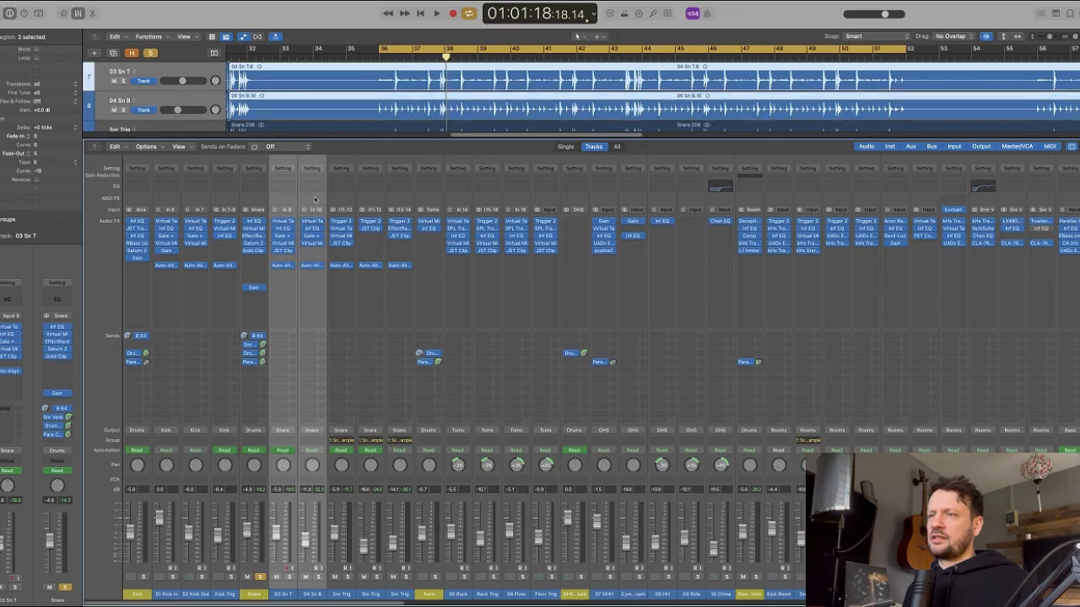
left_click(343, 200)
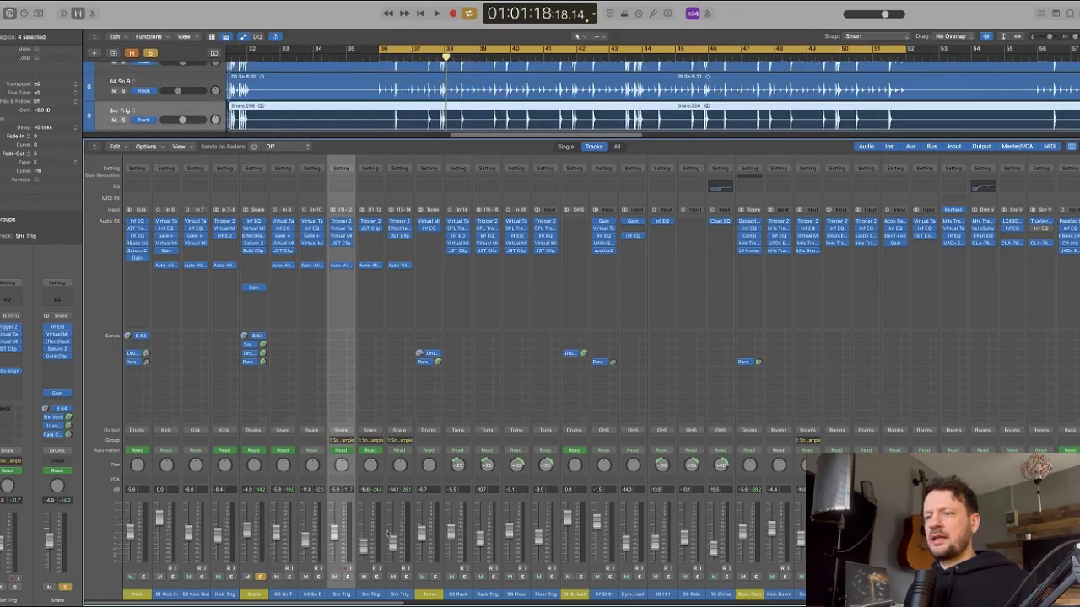
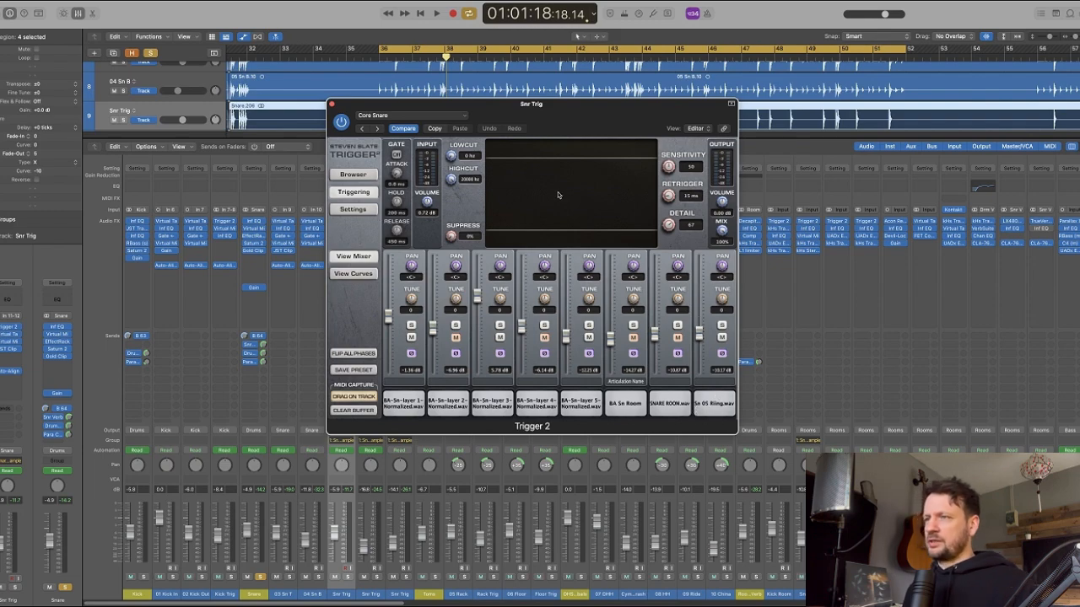
key("super+w")
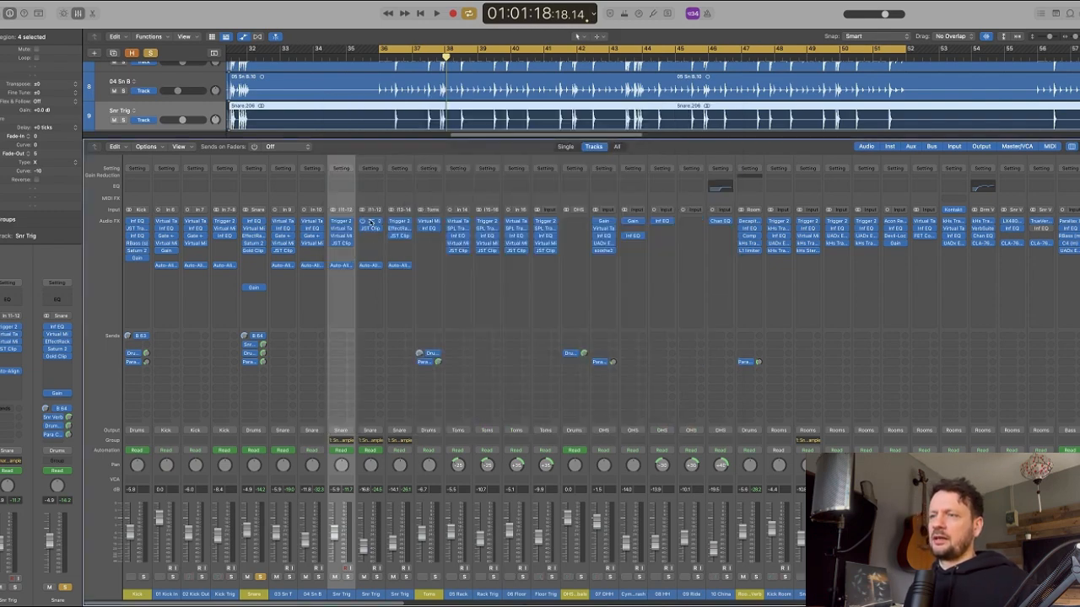
- Show the Trigger 2 instance containing the DESERT - SN MAIN 1 DIRECT sample, solo the first Snr Trig track, and play it back
key("v")
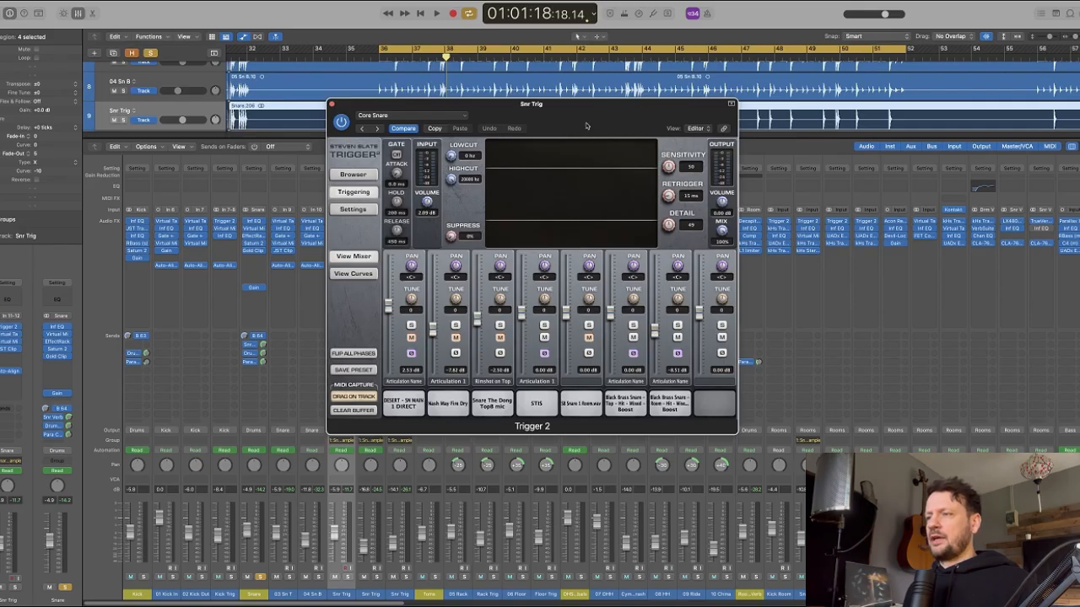
left_click_drag(587, 127, 654, 140)
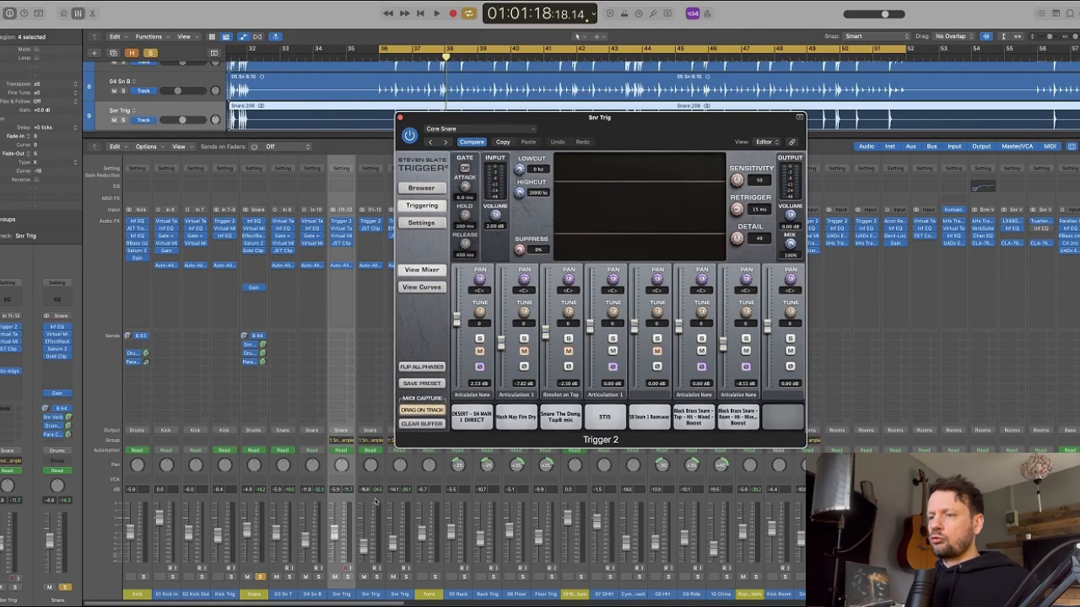
left_click(347, 577)
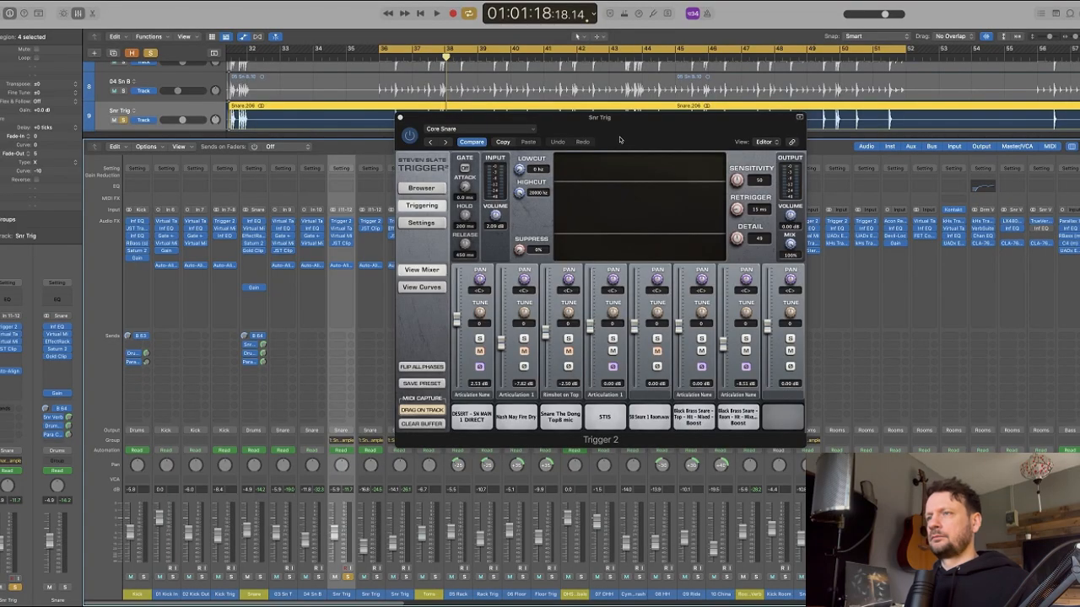
key("space")
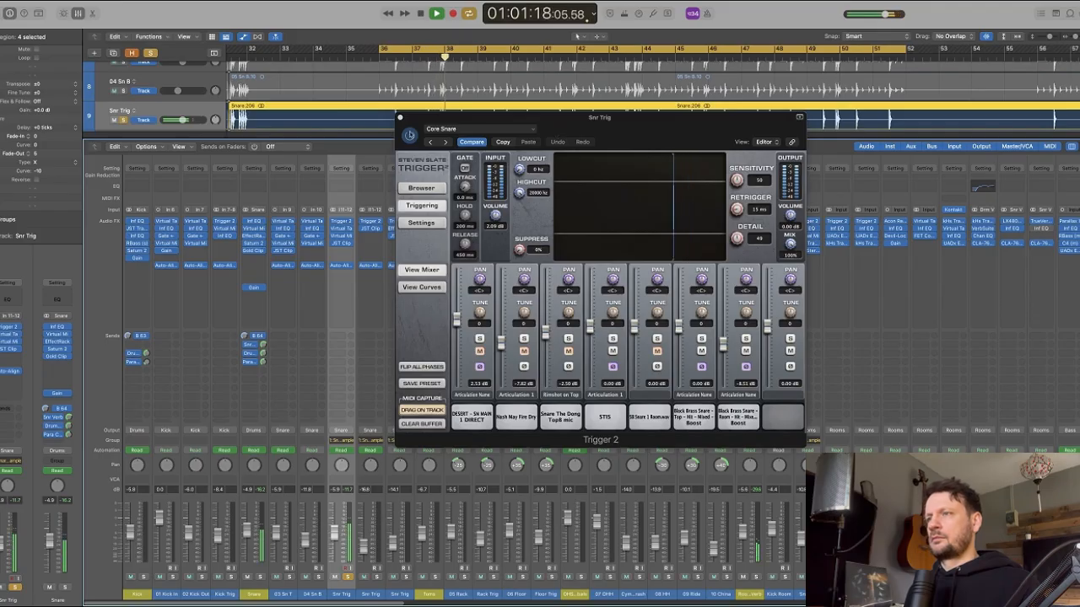
- Stop playback, then close the DESERT sample Trigger 2 and examine the first Snr Trig's Trigger 2 containing the BA-Sn-layer samples before closing it
key("space")
left_click(400, 117)
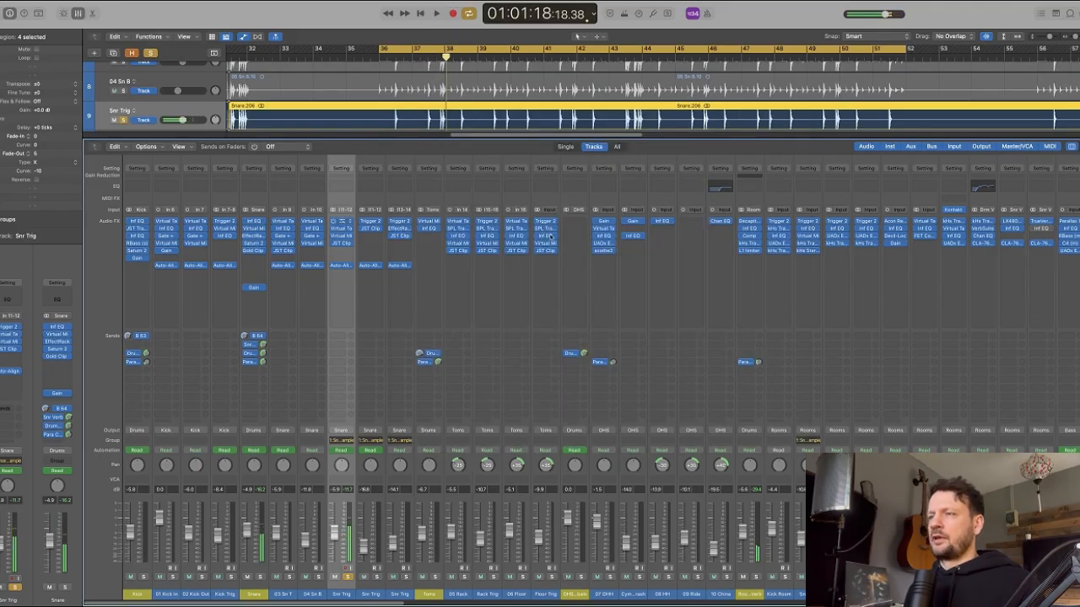
left_click(550, 237)
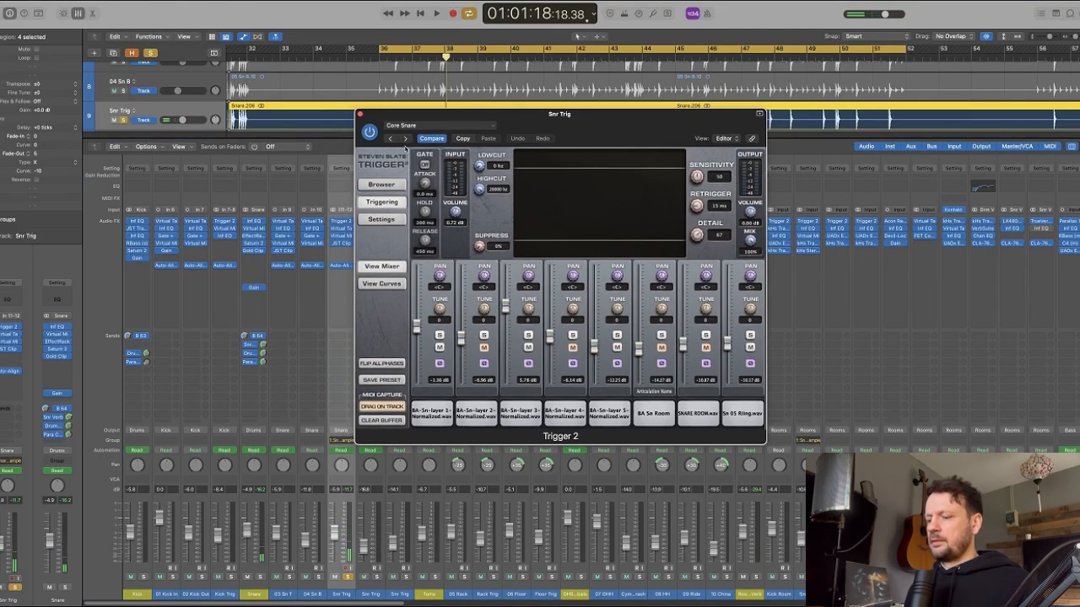
left_click(360, 114)
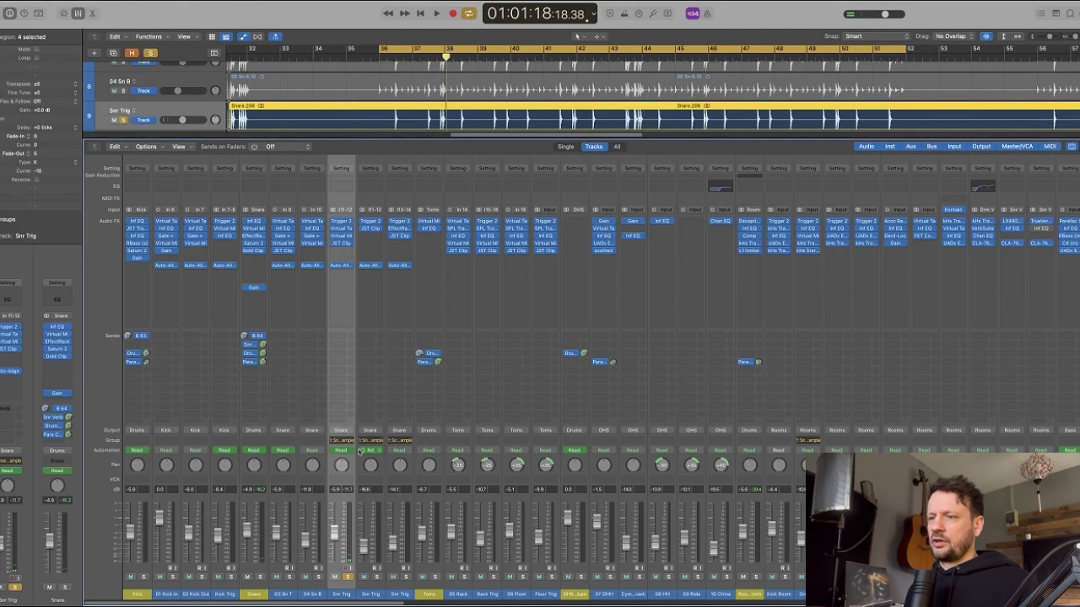
- Move the solo to the second Snr Trig track, open its Trigger 2, audition it in playback, and close the plug-in
left_click(347, 577)
left_click(377, 577)
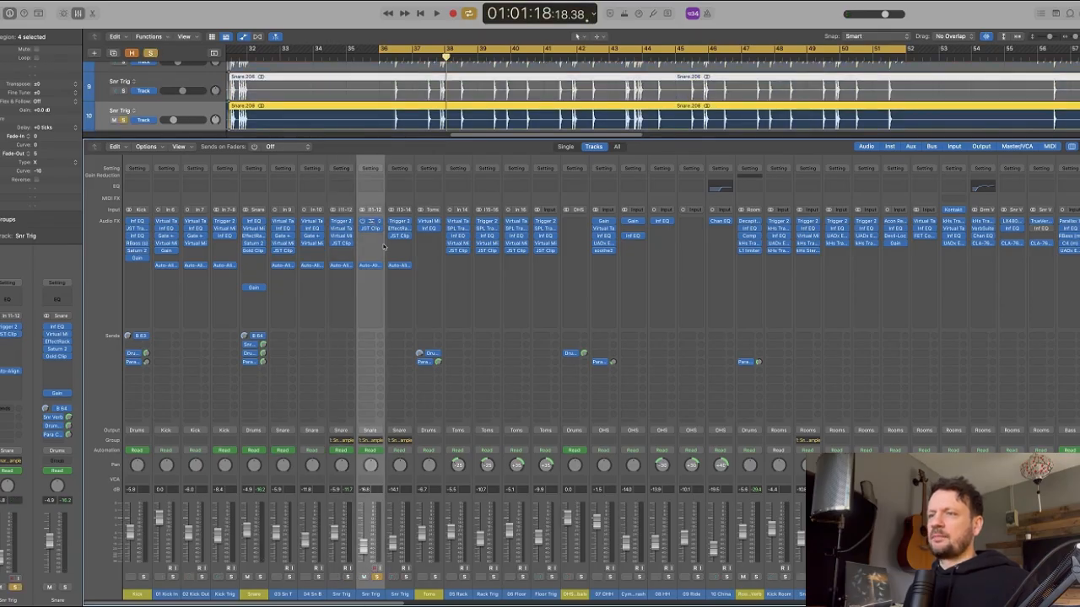
left_click(370, 222)
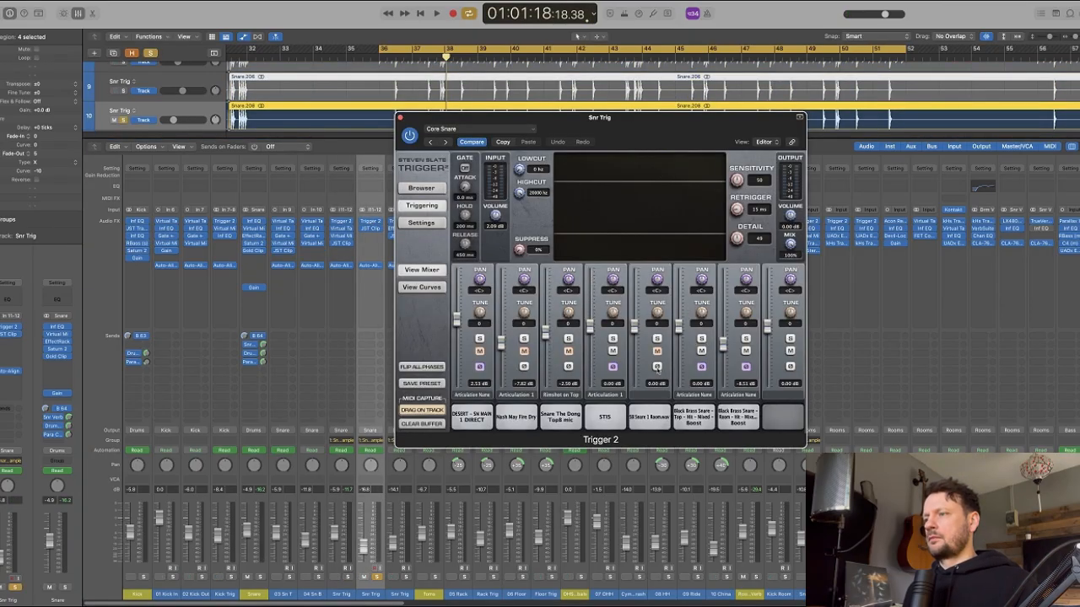
key("space")
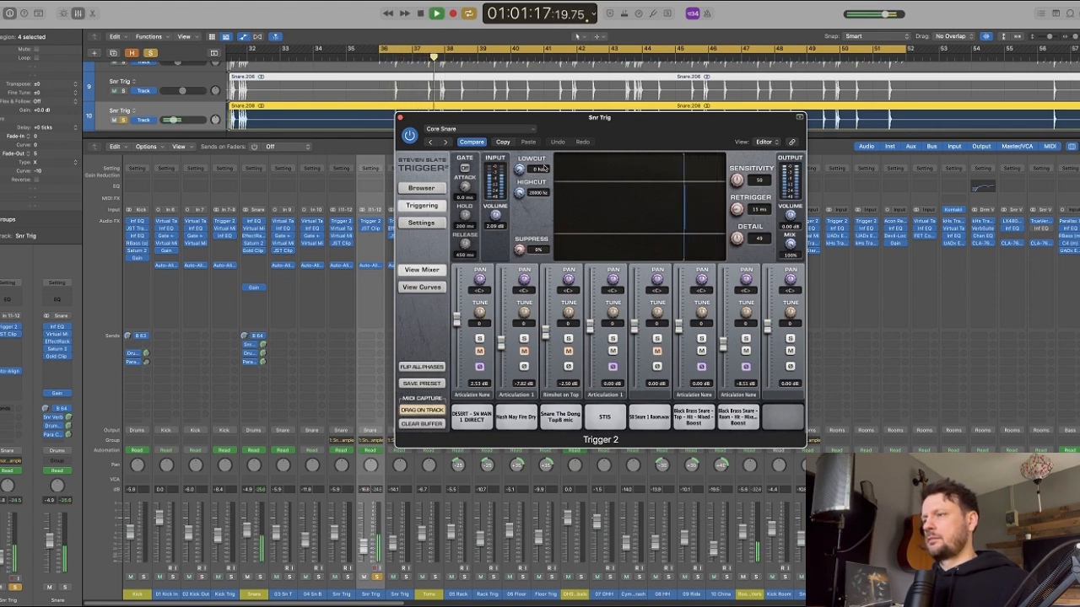
key("space")
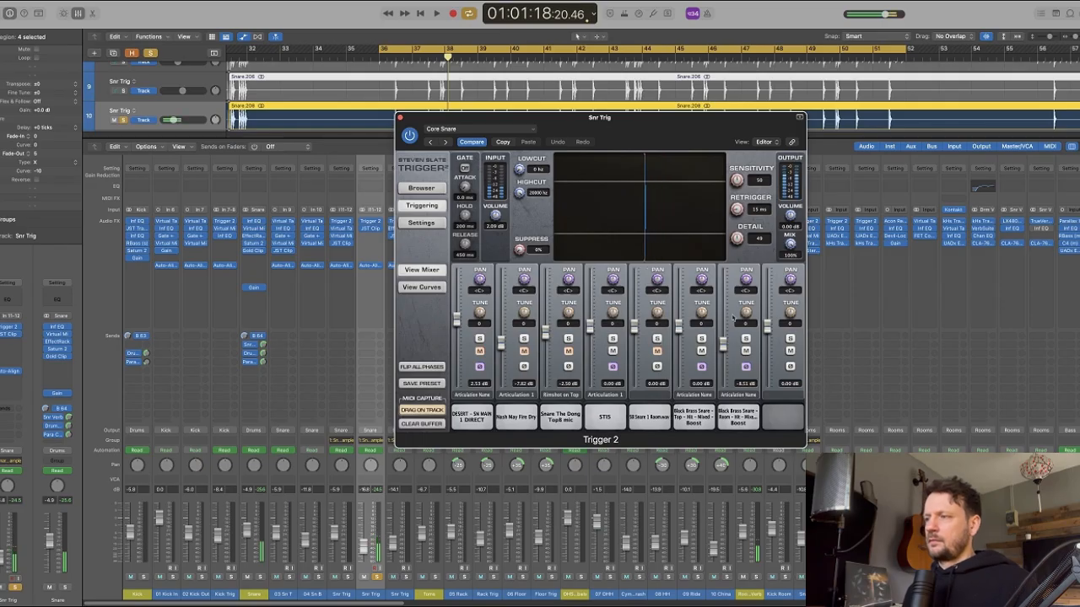
key("super+w")
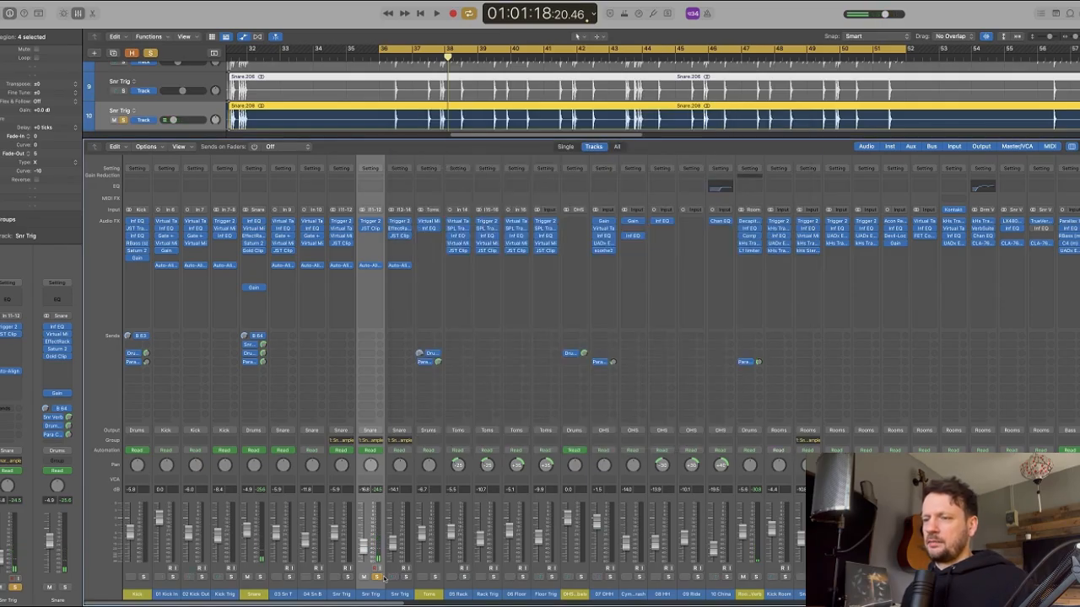
- Solo the third Snr Trig track instead, show its Trigger 2 with the DESERT - SN NU 2 BLEND sample, audition it, and close the plug-in
key("s")
key("Right")
key("s")
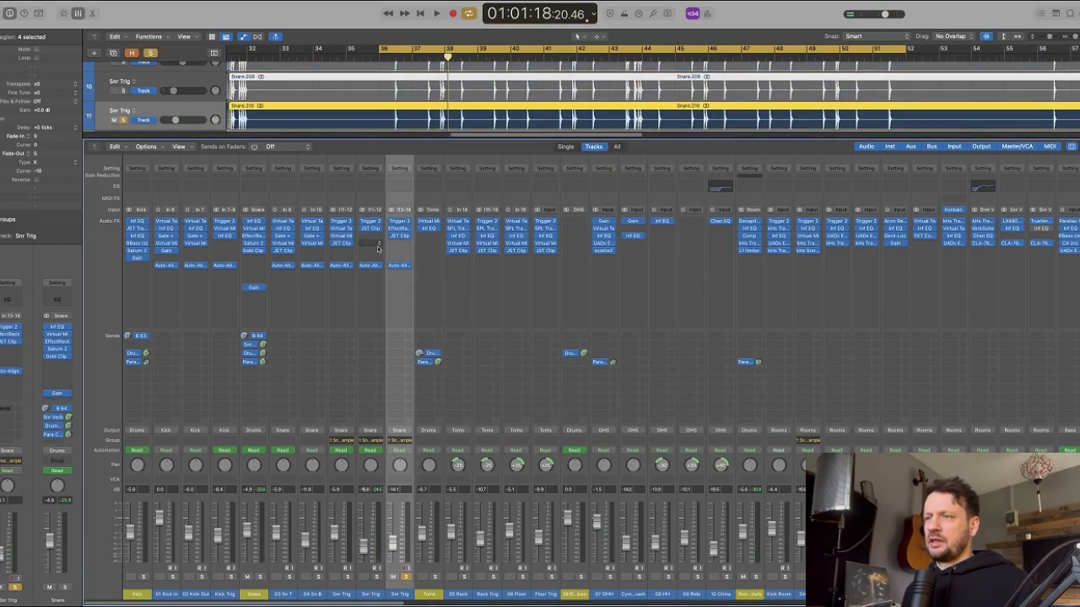
left_click(415, 224)
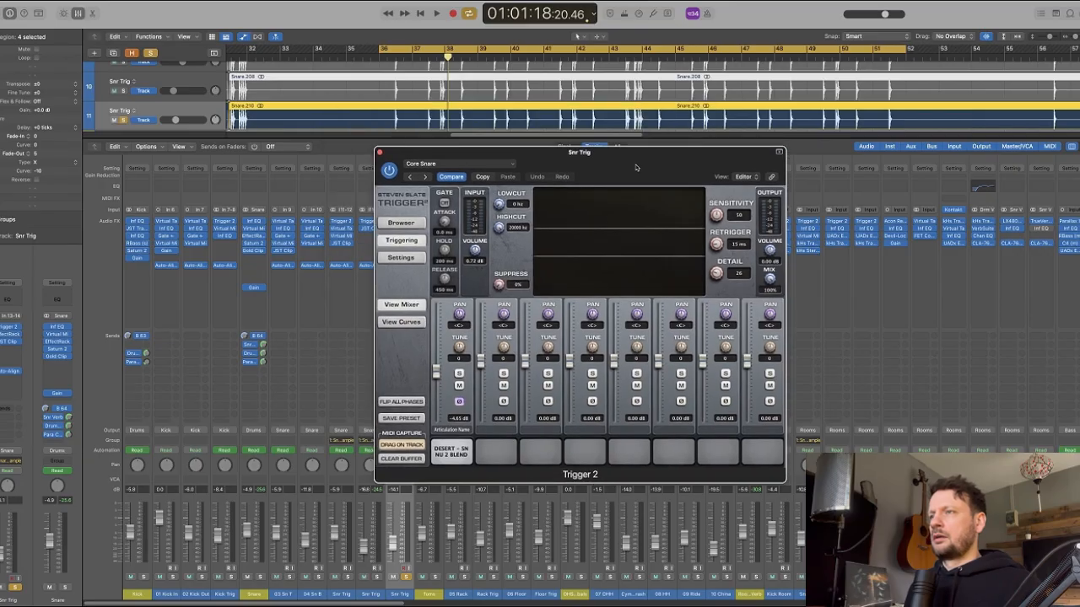
left_click_drag(615, 166, 630, 164)
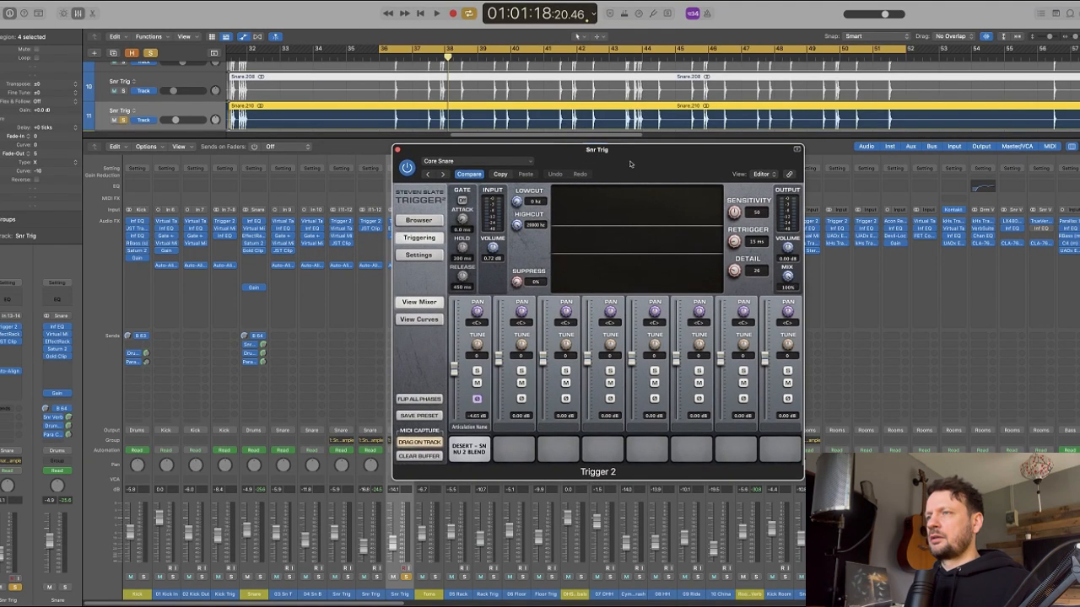
key("space")
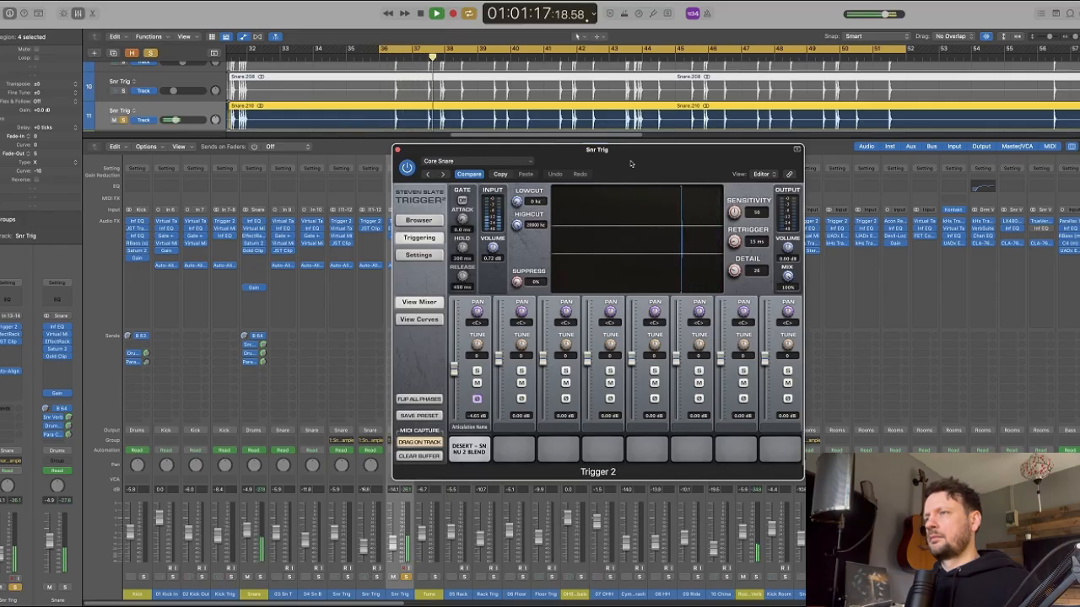
key("space")
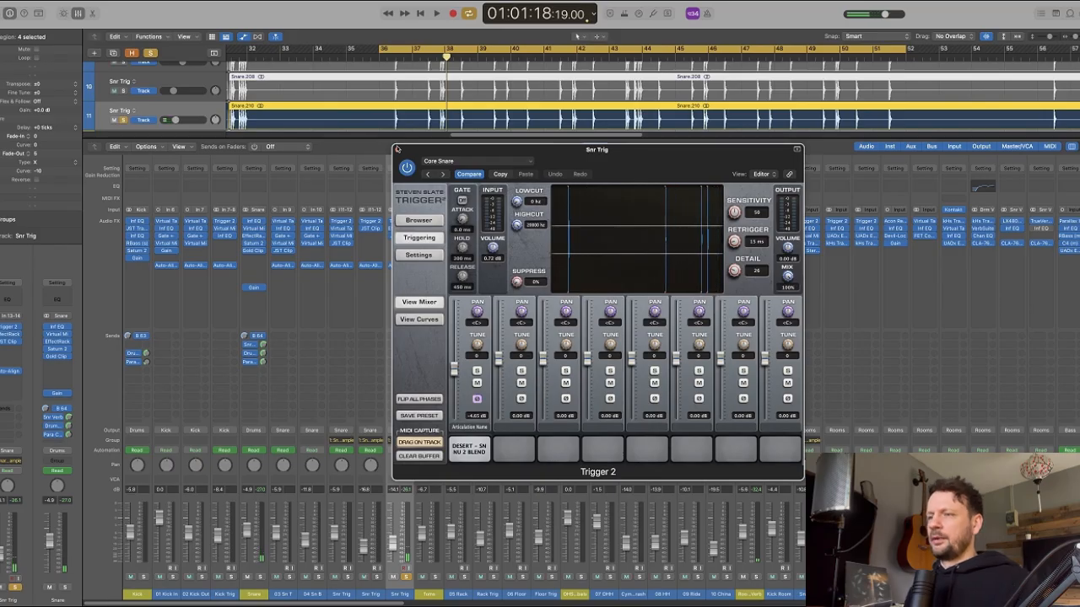
left_click(398, 149)
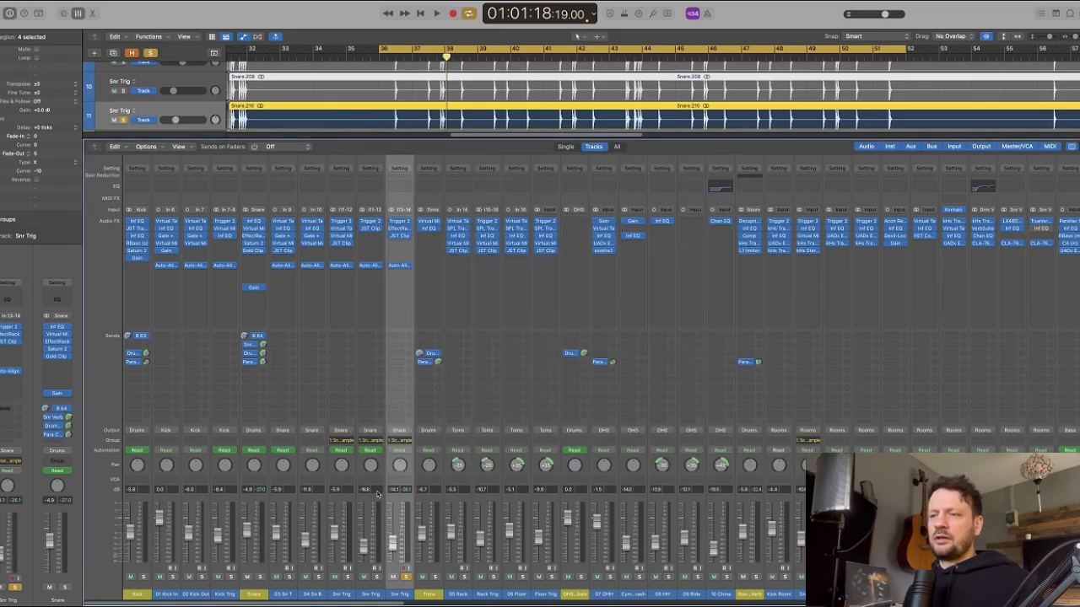
- Select the three Snr Trig channels, review the EffectRack with SIE-Q and Decapitator on the third one, and close it
left_click(344, 503, "shift")
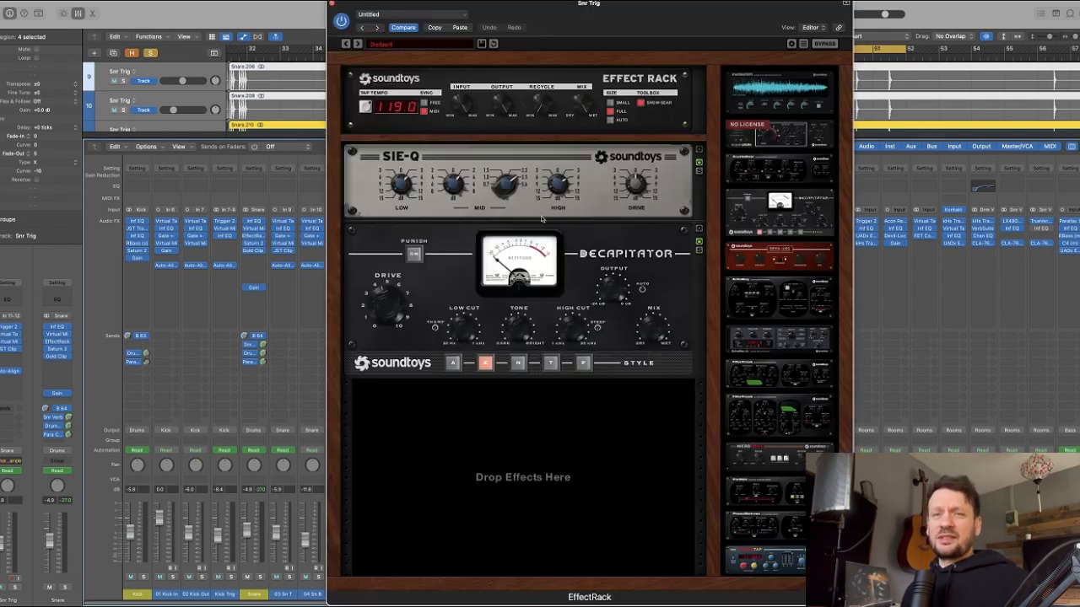
key("super+w")
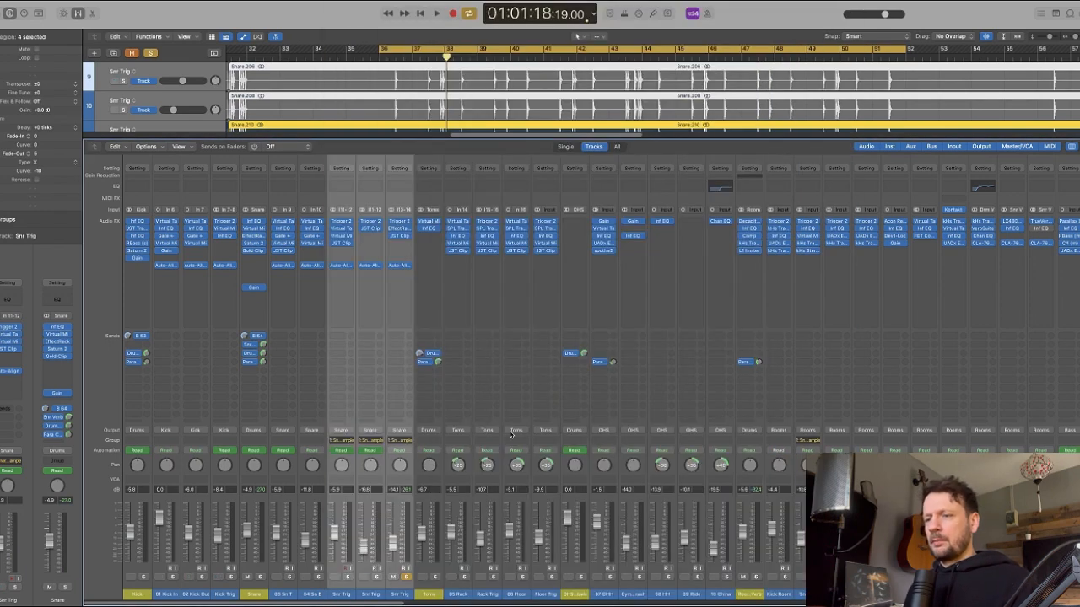
- Solo the Snare bus, play back the combined snare tracks, stop, and take the bus out of solo
left_click(261, 577)
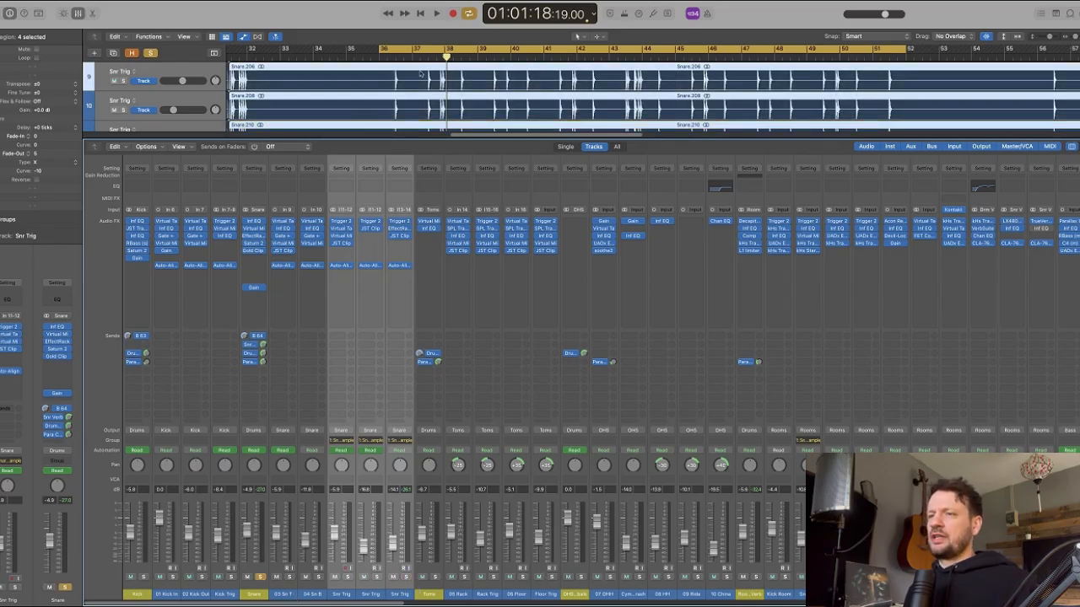
key("space")
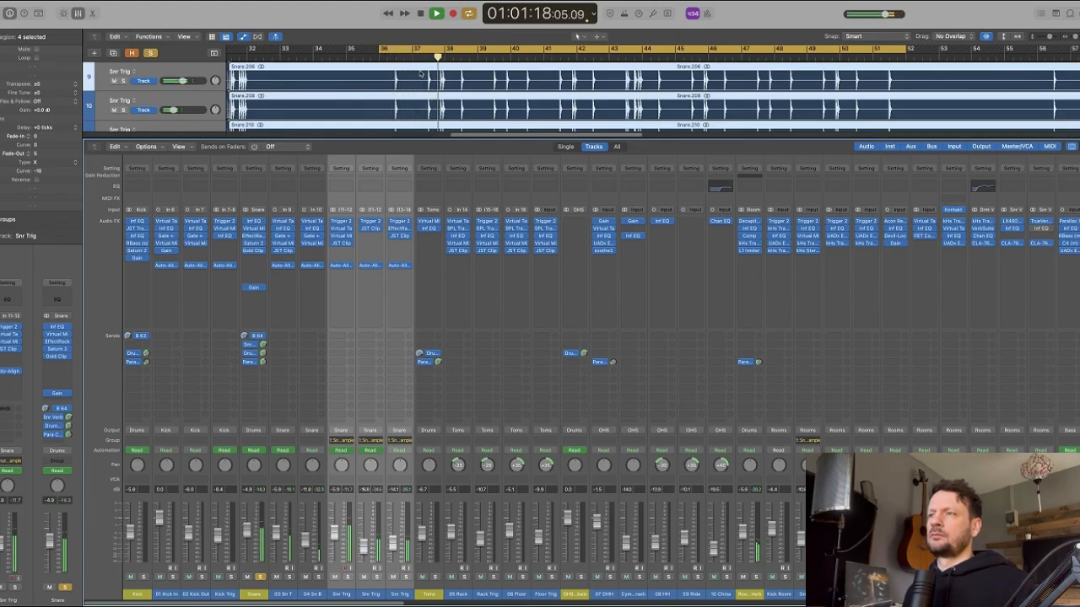
key("space")
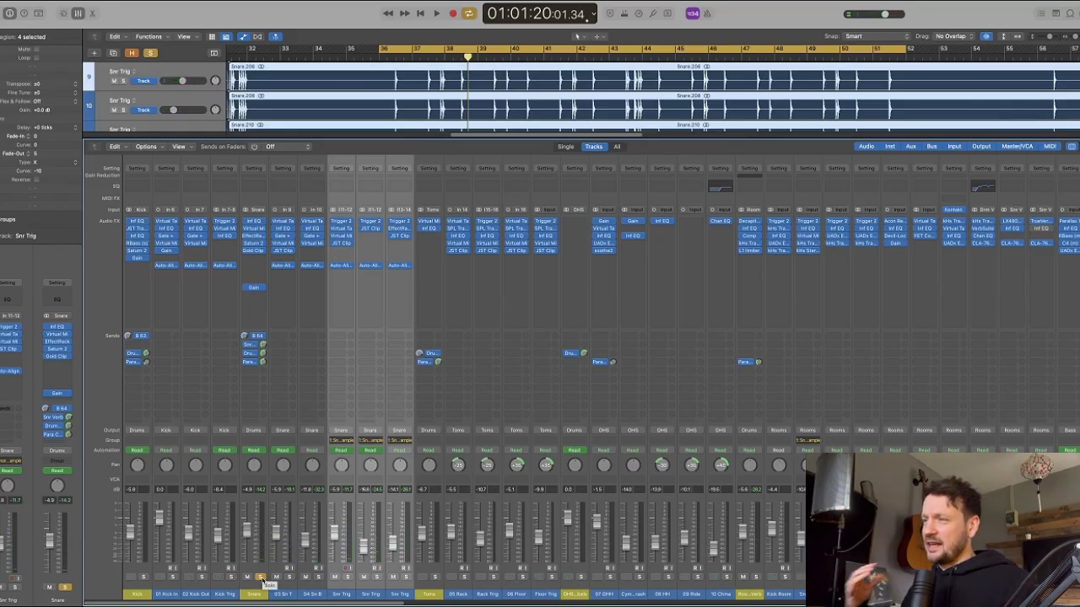
left_click(261, 578)
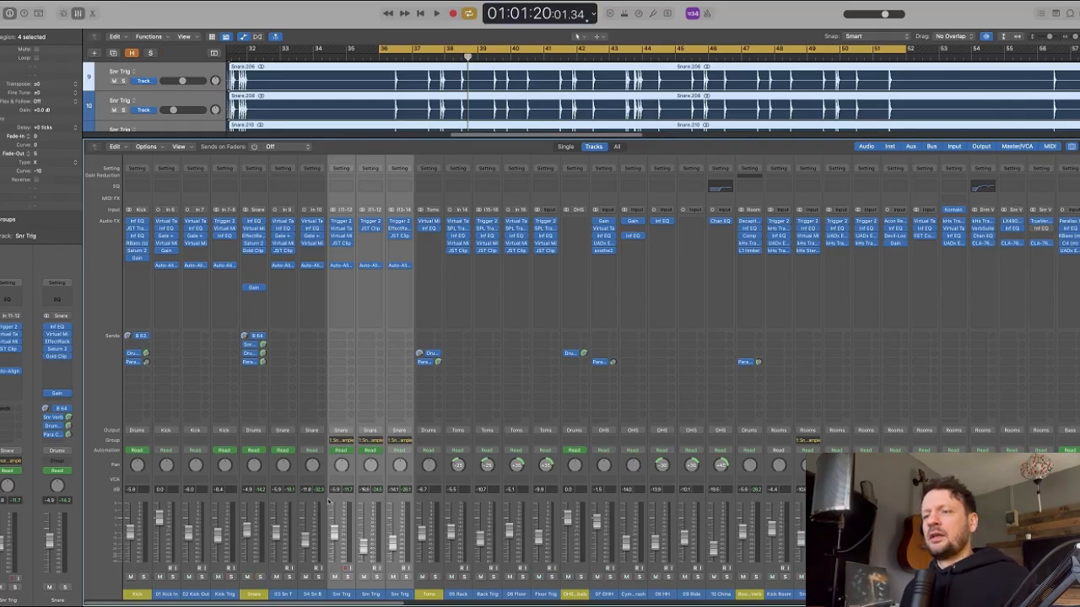
- Select the Toms bus channel and solo it
left_click(343, 505)
left_click(437, 506)
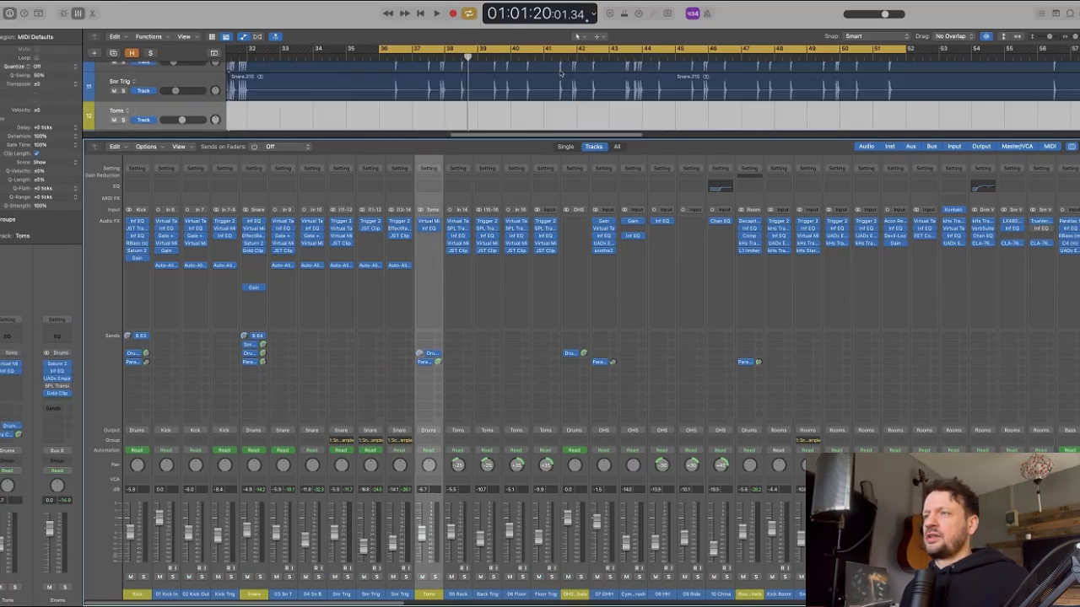
left_click(435, 577)
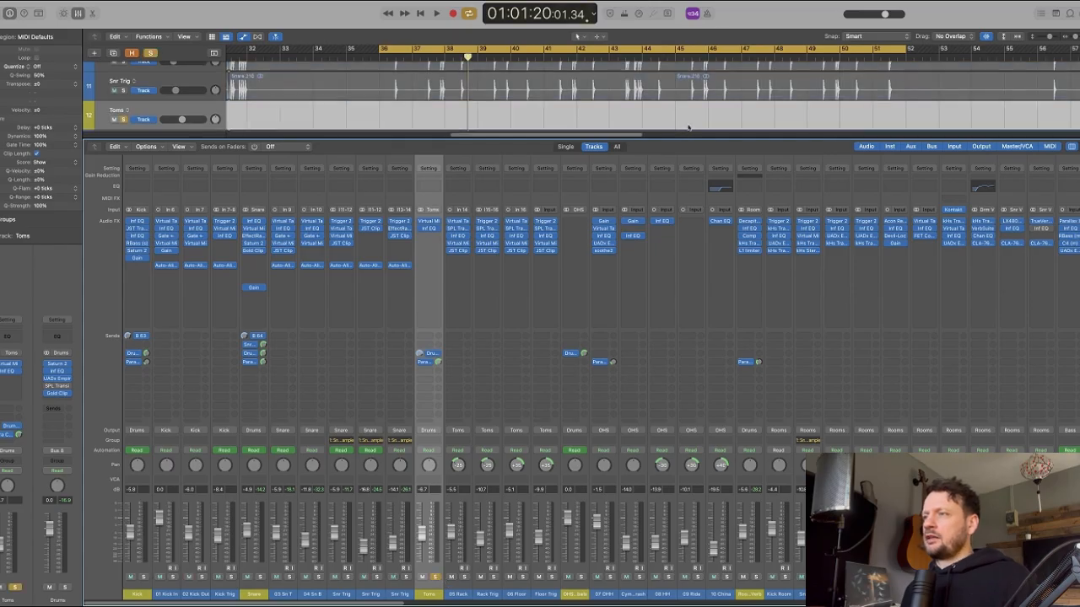
- Set the cycle range to bars 51 to 53 around the tom hits, and play back the soloed toms
scroll(688, 118, "down", 3)
scroll(689, 126, "down", 5)
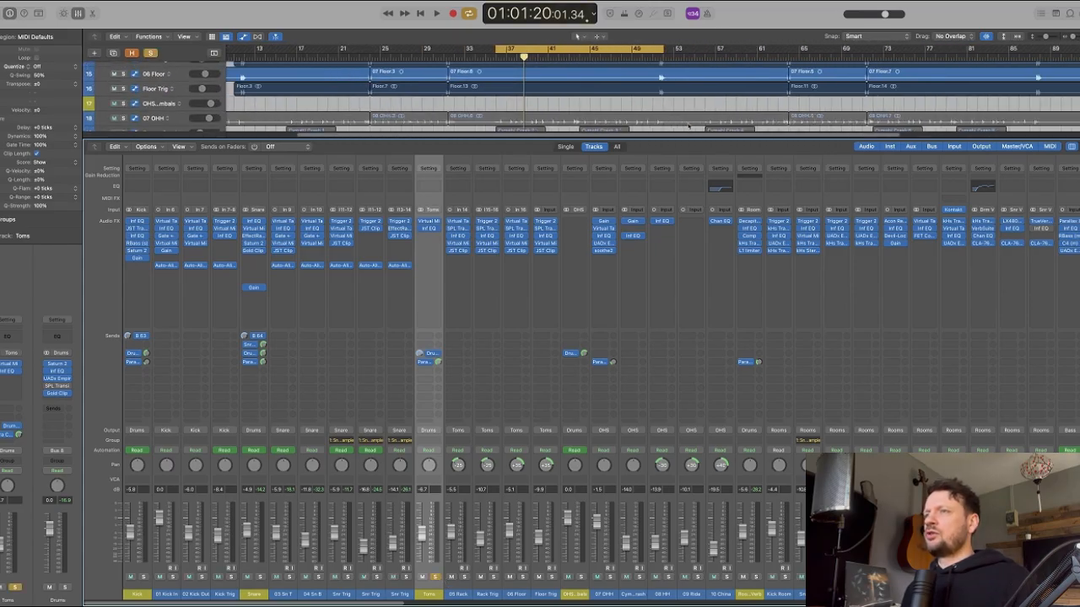
scroll(688, 126, "up", 3)
scroll(689, 126, "down", 2)
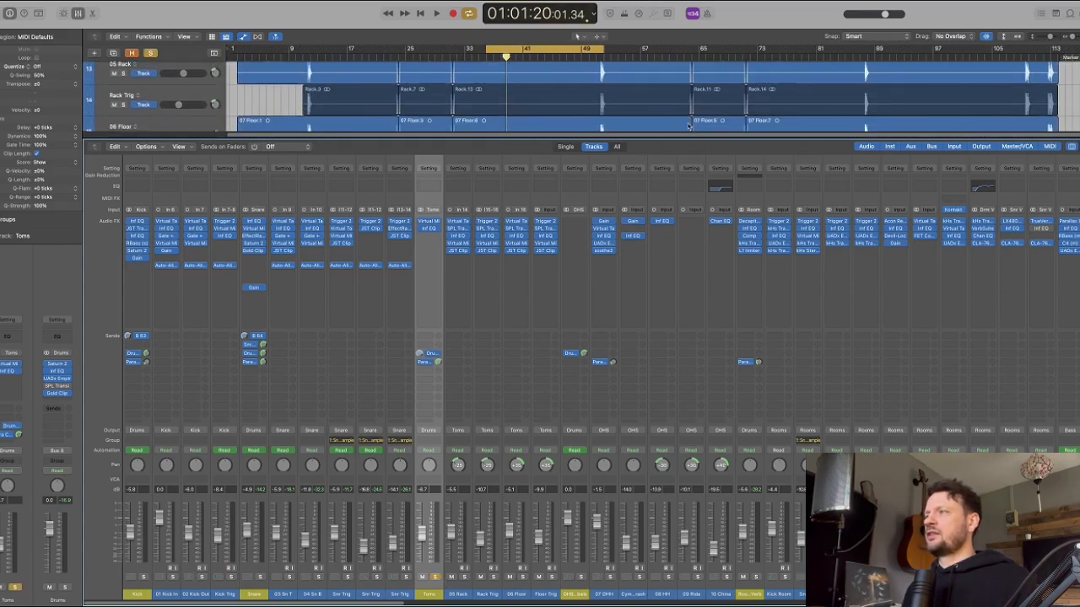
left_click(595, 48)
left_click_drag(596, 49, 610, 52)
key("super+Right")
key("super+Right")
key("super+Right")
scroll(610, 57, "right", 5)
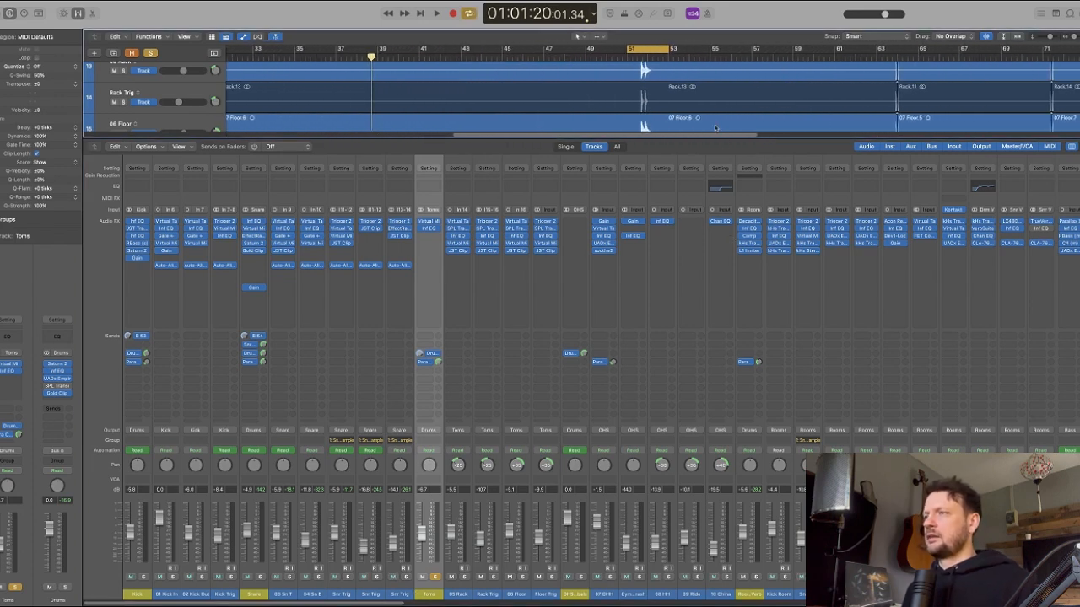
key("space")
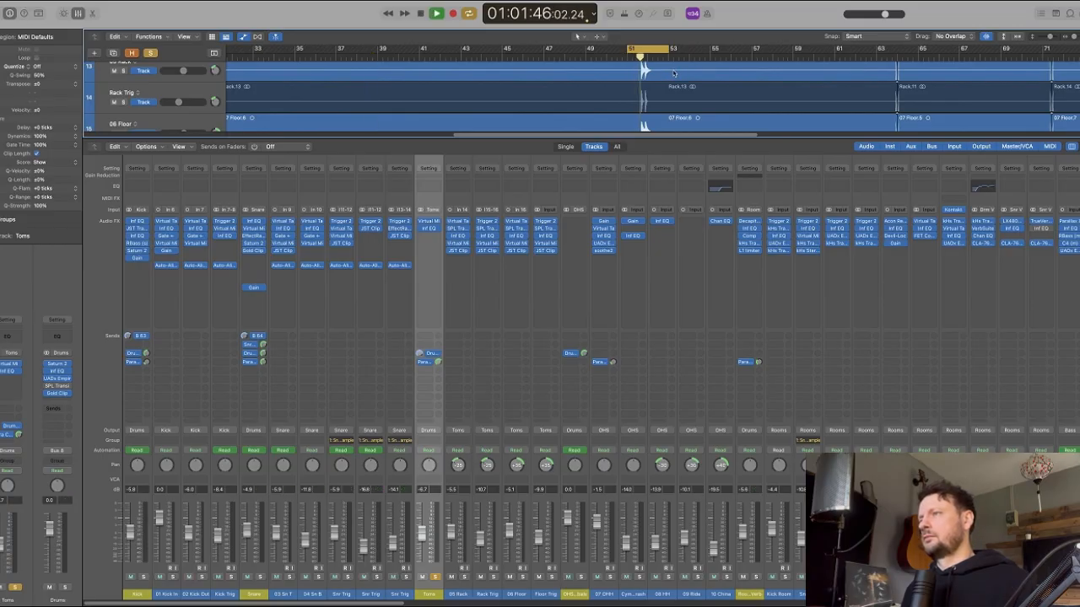
key("space")
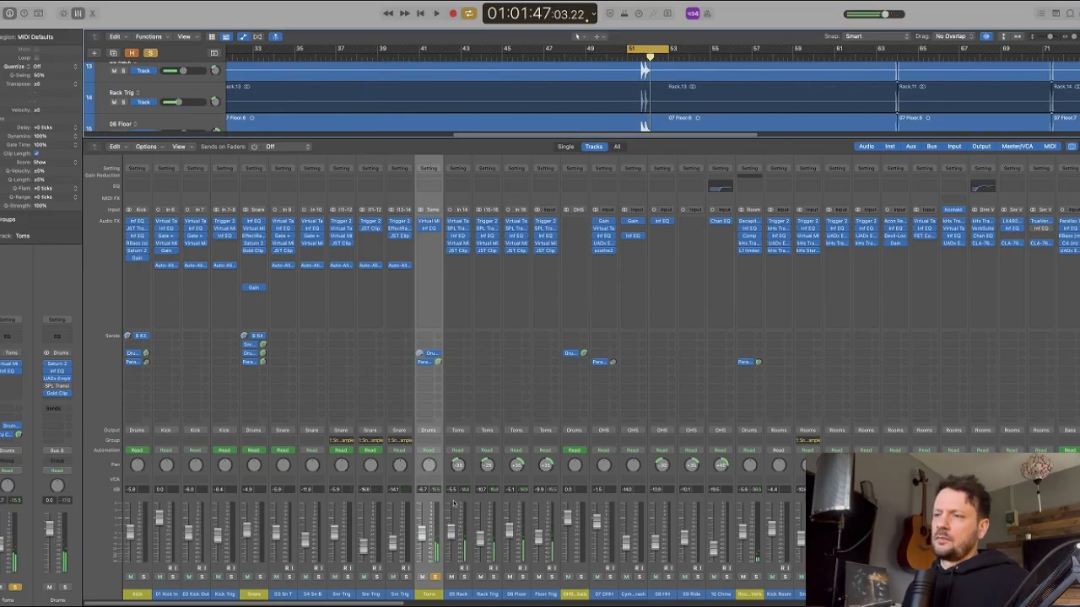
- Select the 05 Rack channel and check the first plug-in in its chain before closing it
left_click(453, 504)
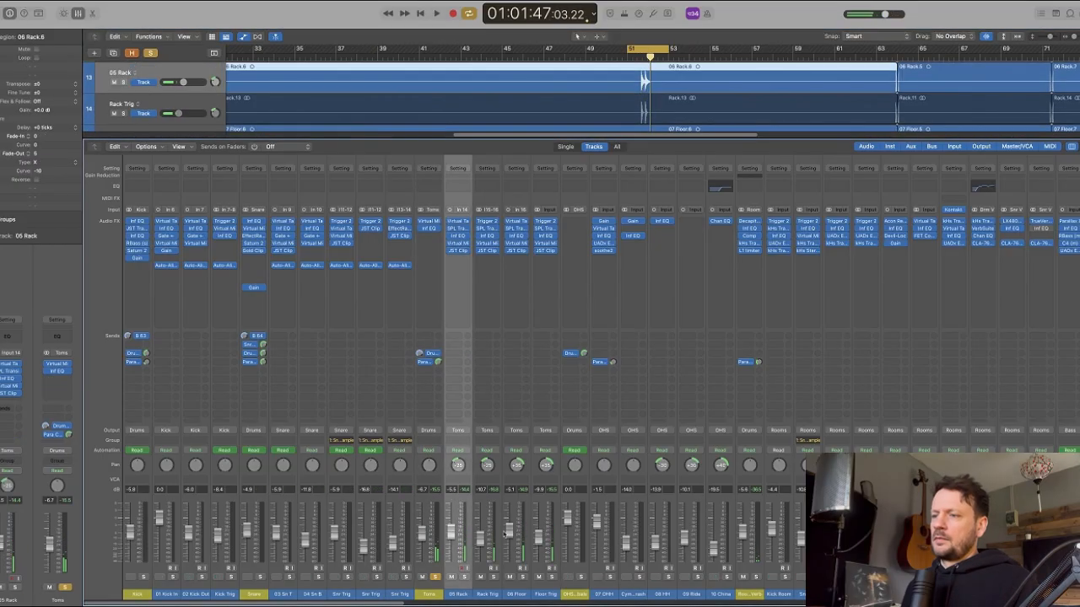
left_click(458, 221)
key("super+w")
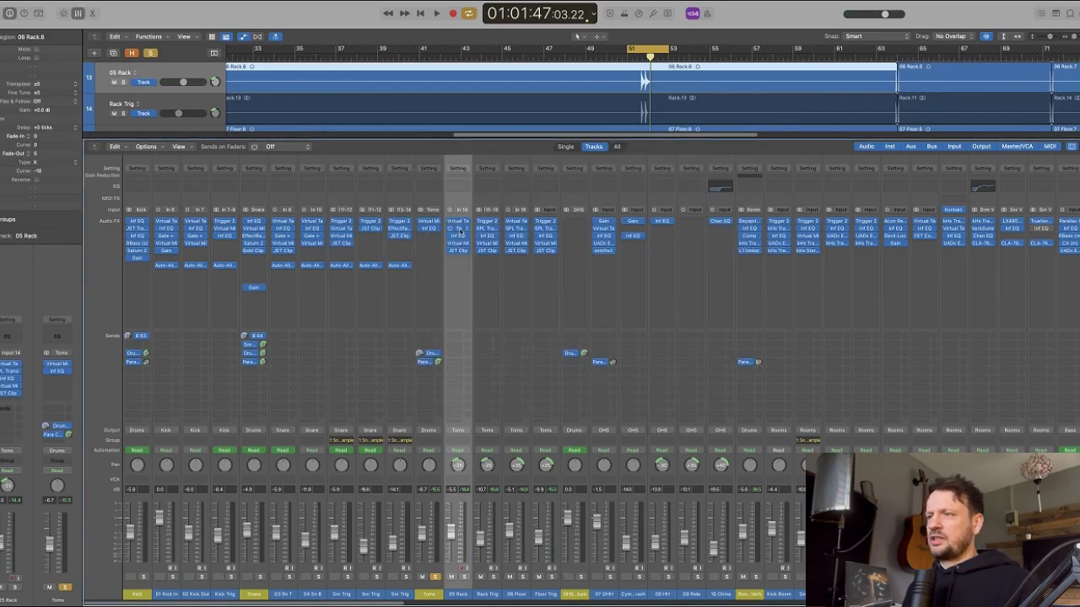
- Review the 05 Rack channel's SPL Transient Designer Plus, Virtual Mix Rack, Inf EQ and JST Clip plug-ins
left_click(458, 228)
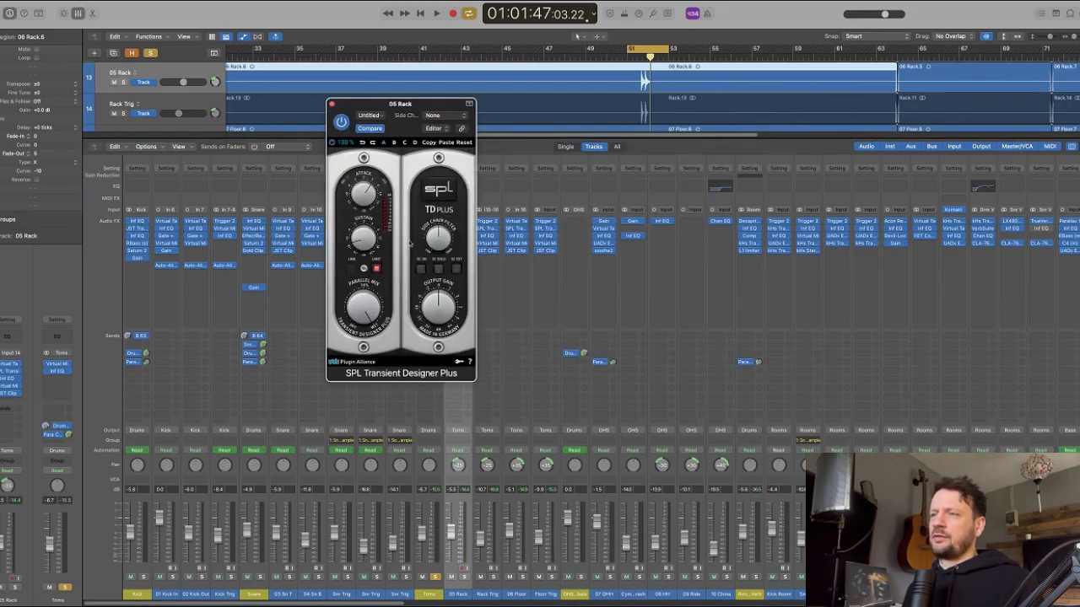
key("super+w")
left_click(458, 243)
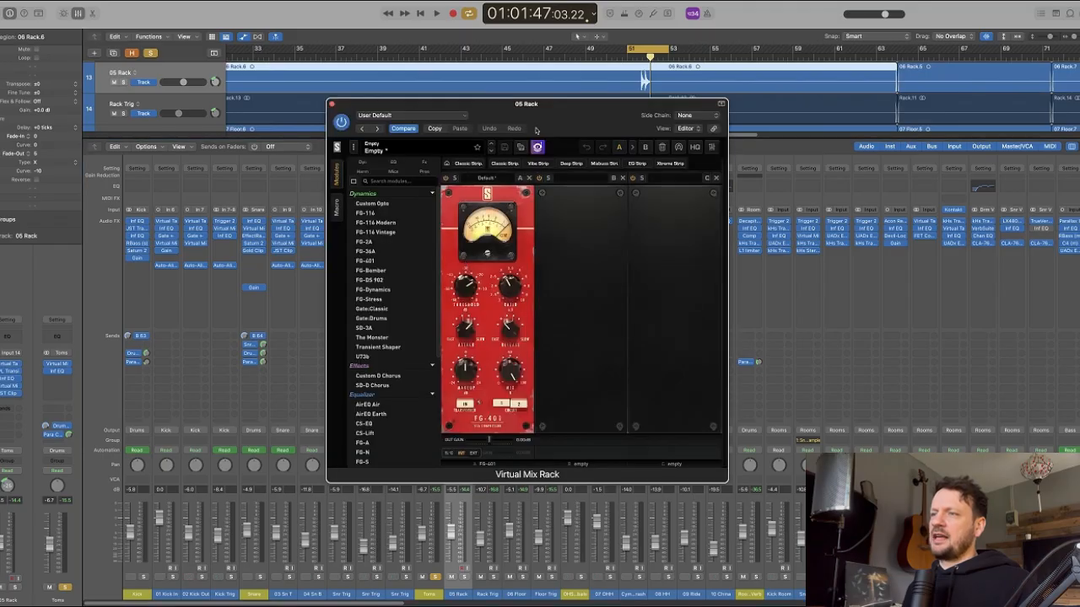
key("super+w")
left_click(460, 237)
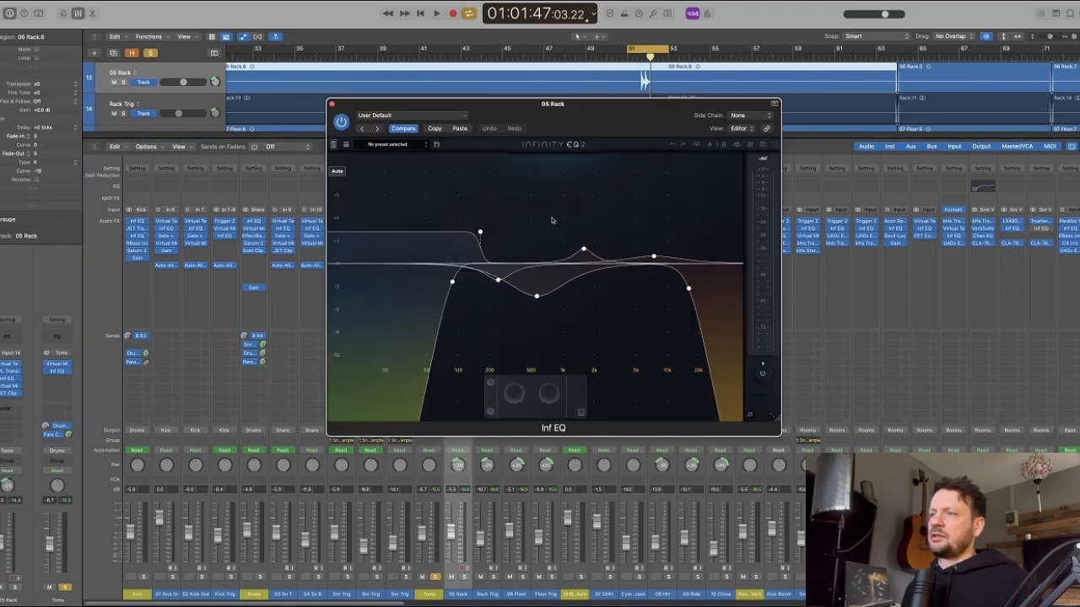
key("super+w")
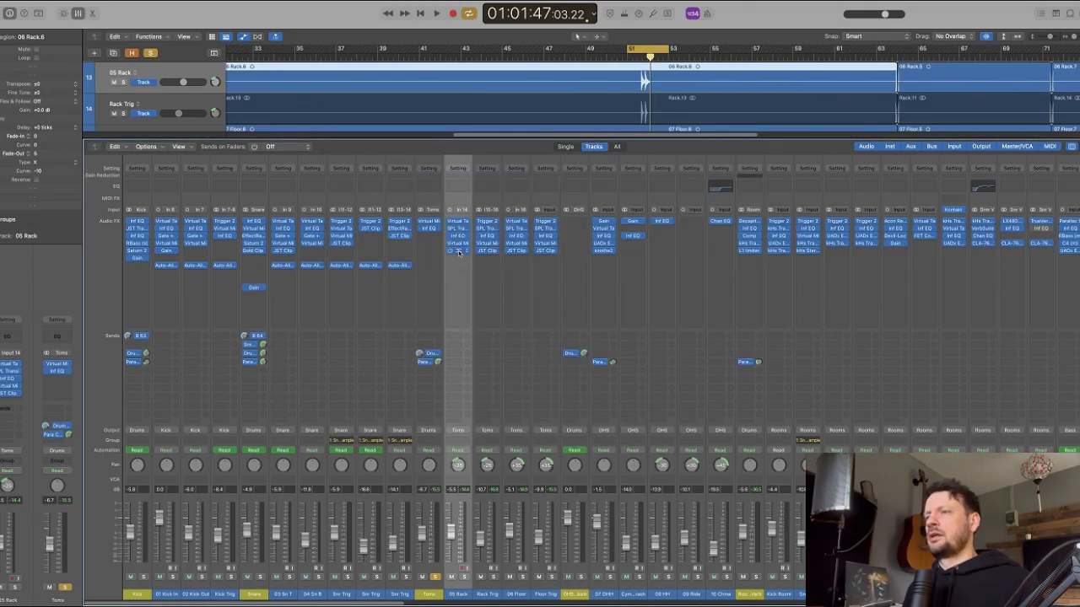
left_click(460, 251)
key("super+w")
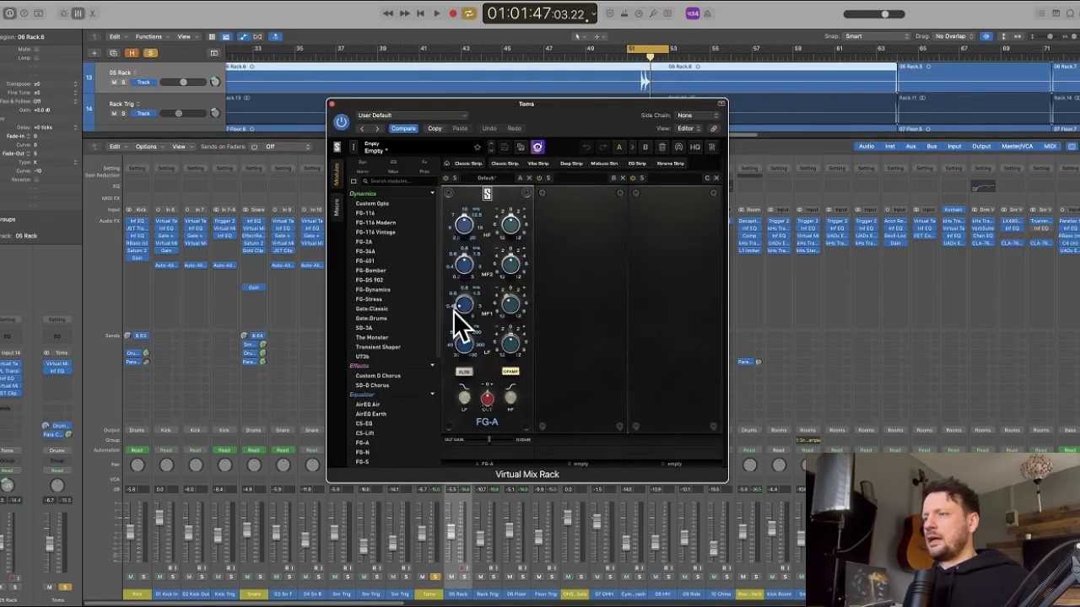
- Review the Toms bus processing in its Virtual Mix Rack and Inf EQ plug-ins
key("super+w")
left_click(429, 229)
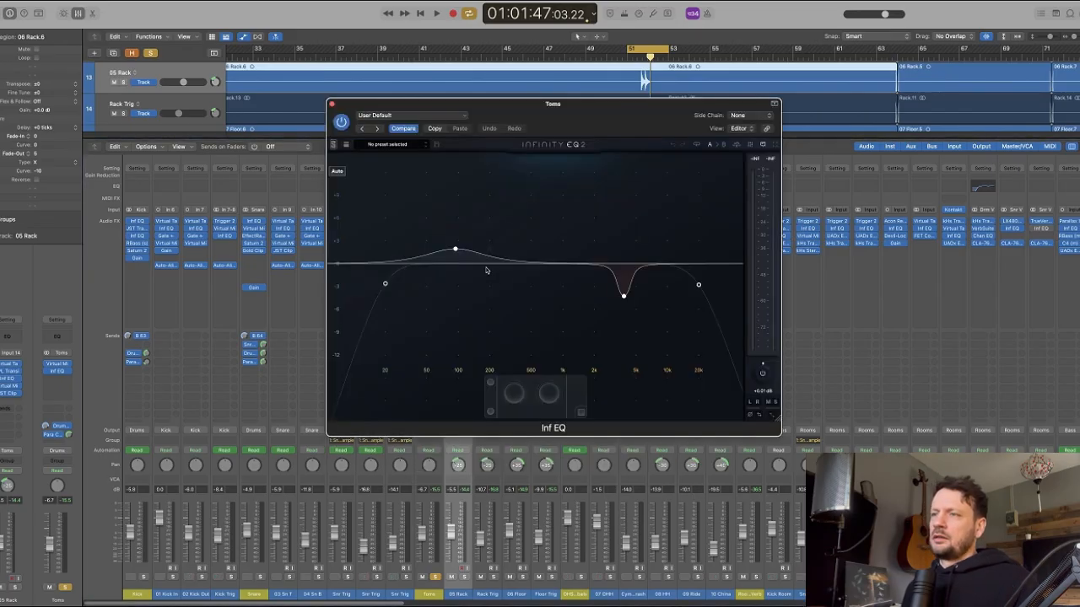
key("super+w")
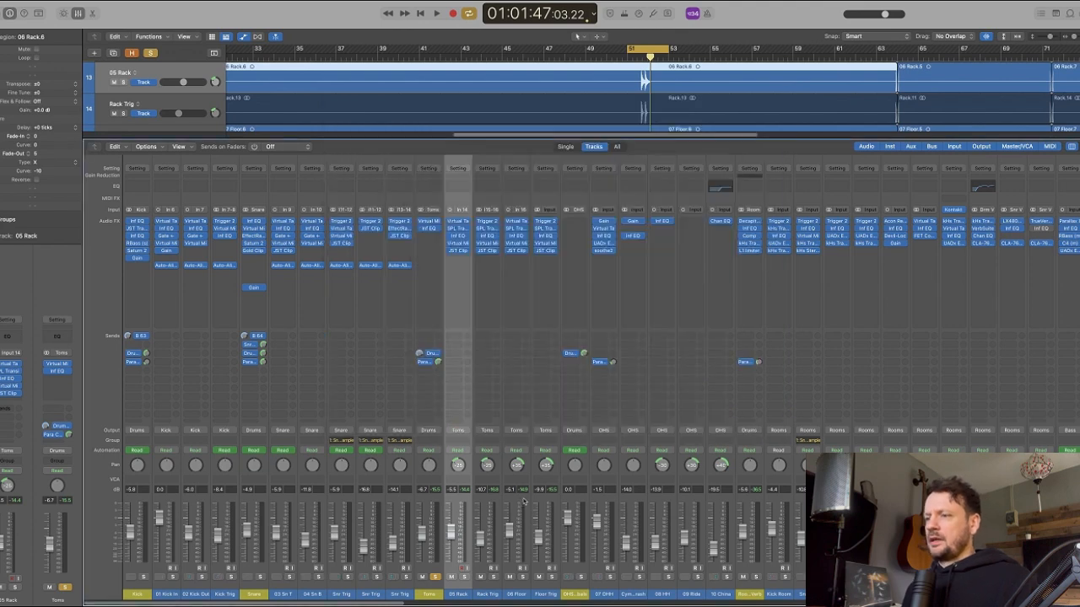
- Look over the 06 Floor and Floor Trig channels and inspect the Trigger 2 plug-in on Rack Trig
left_click(524, 502)
left_click(549, 501, "shift")
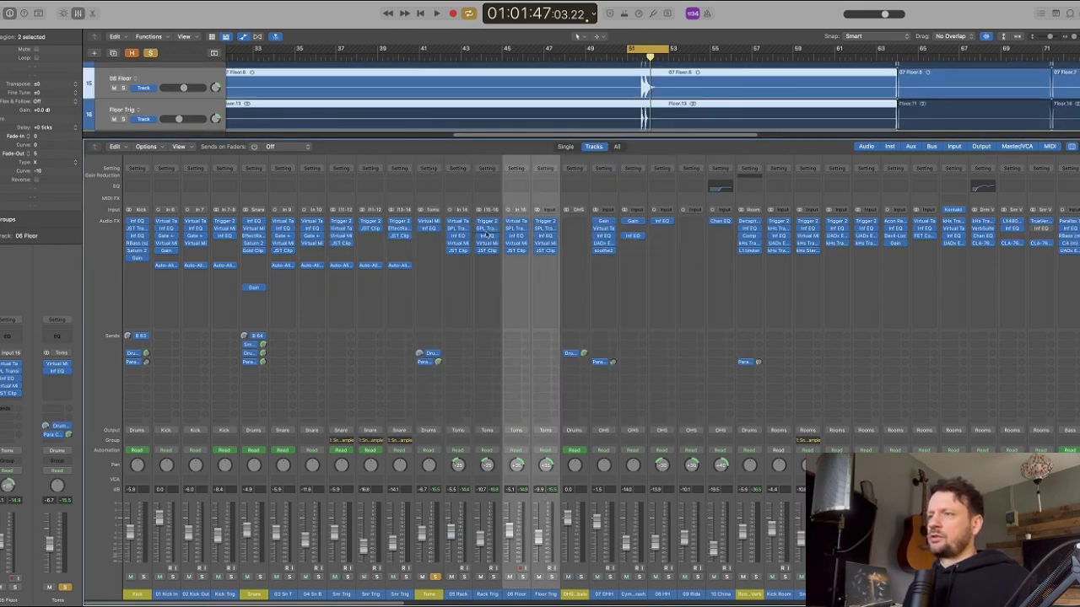
left_click(488, 202)
left_click(487, 221)
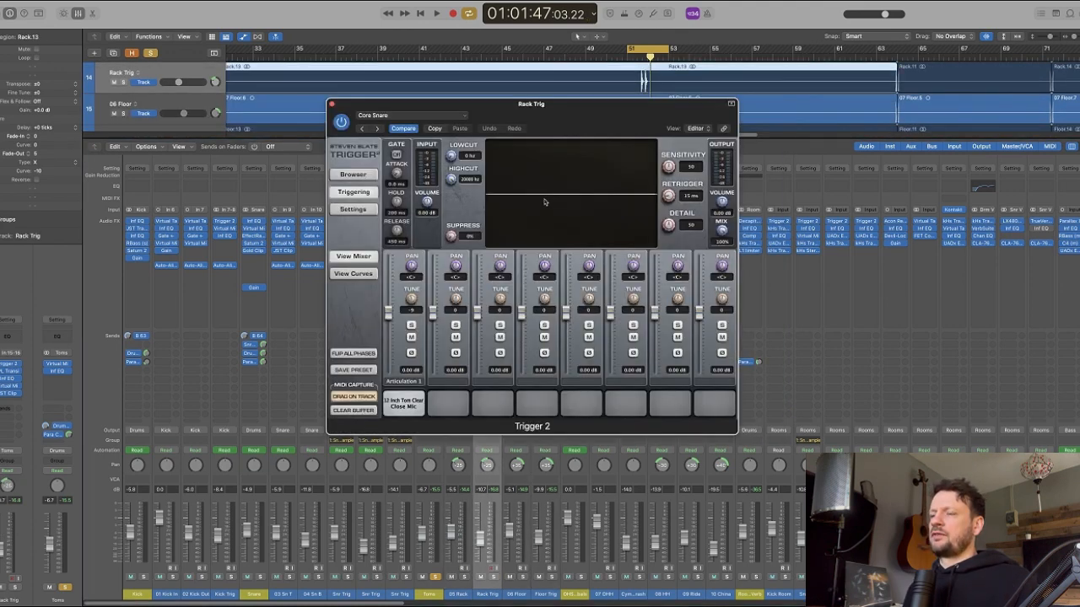
key("super+w")
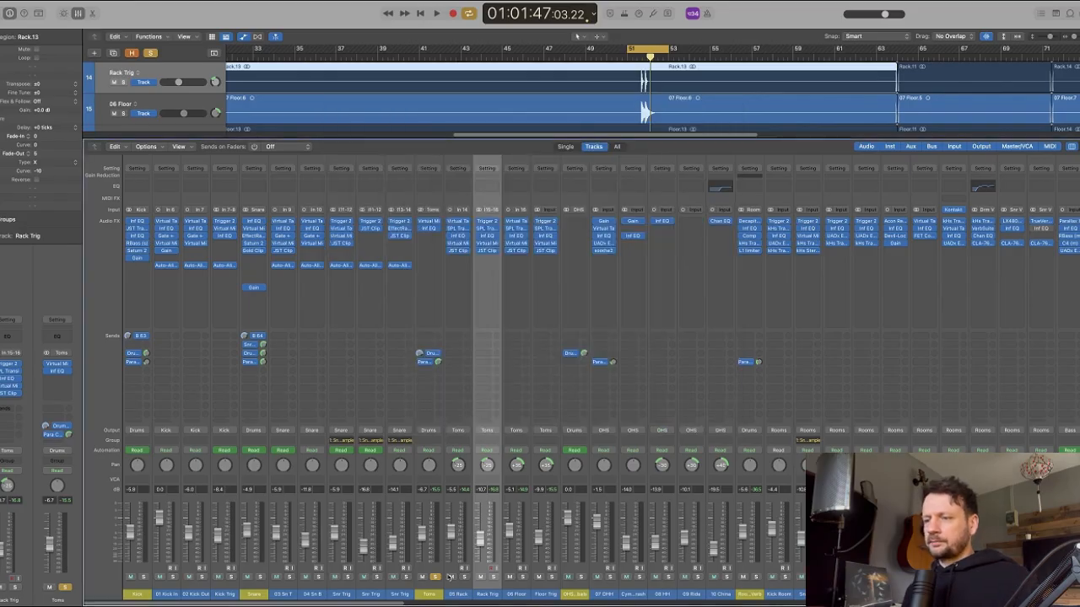
- Hide the mixer and set the cycle range from bar 36 to bar 52, spanning the bass guitar region
key("x")
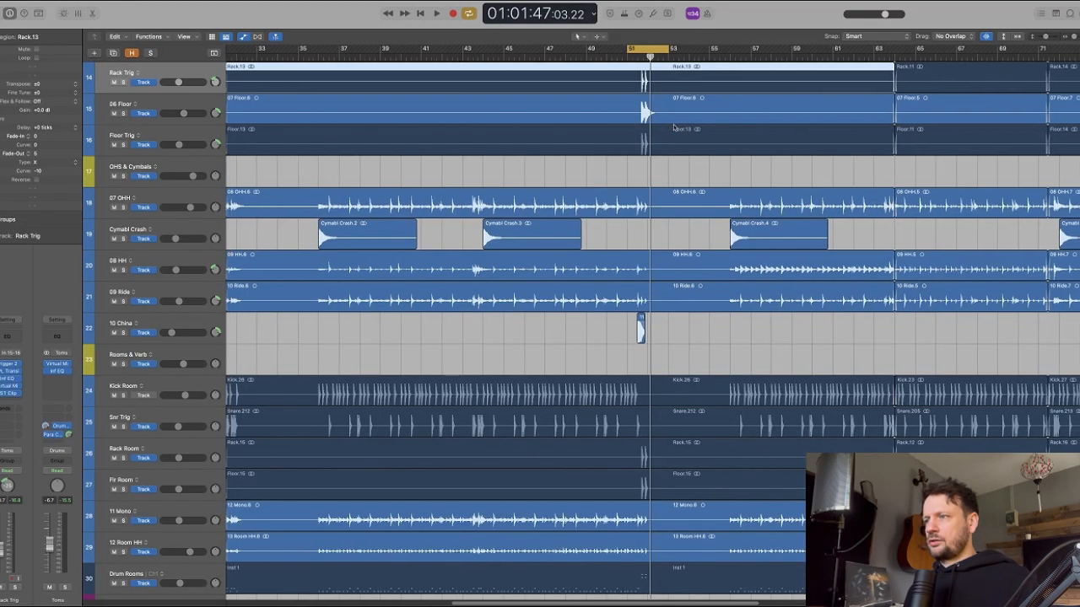
scroll(672, 129, "down", 3)
scroll(672, 129, "down", 4)
scroll(574, 96, "right", 6)
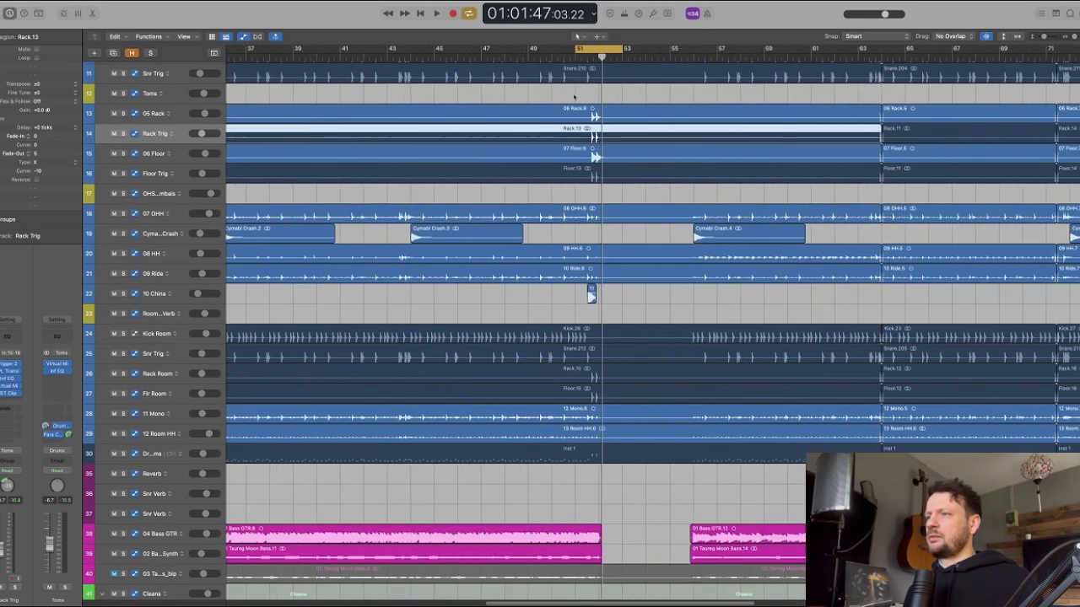
scroll(506, 88, "left", 3)
scroll(505, 87, "left", 2)
scroll(505, 88, "down", 2)
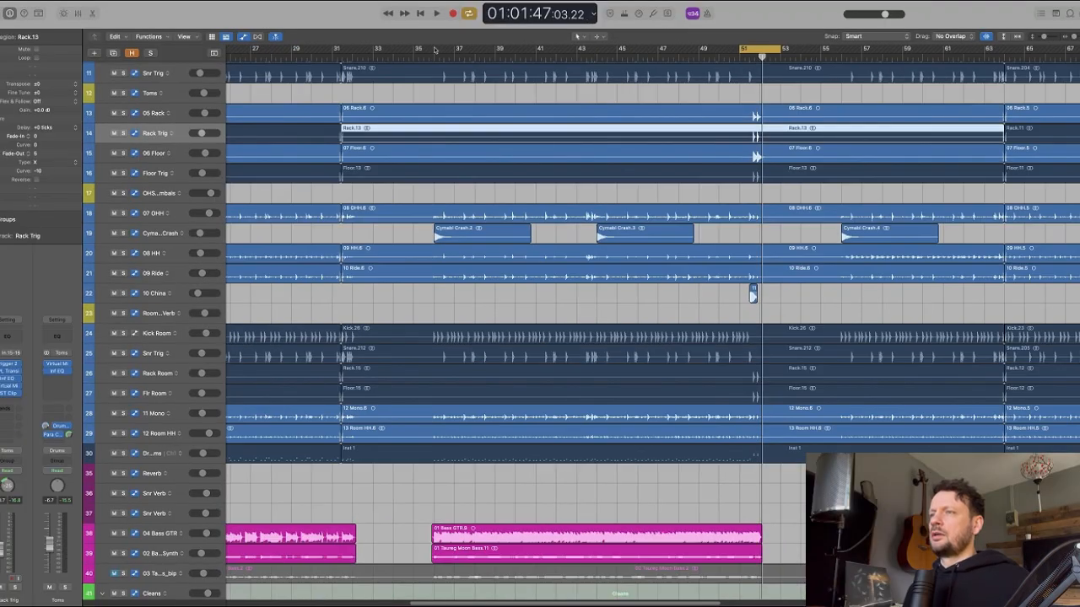
left_click_drag(434, 49, 761, 49)
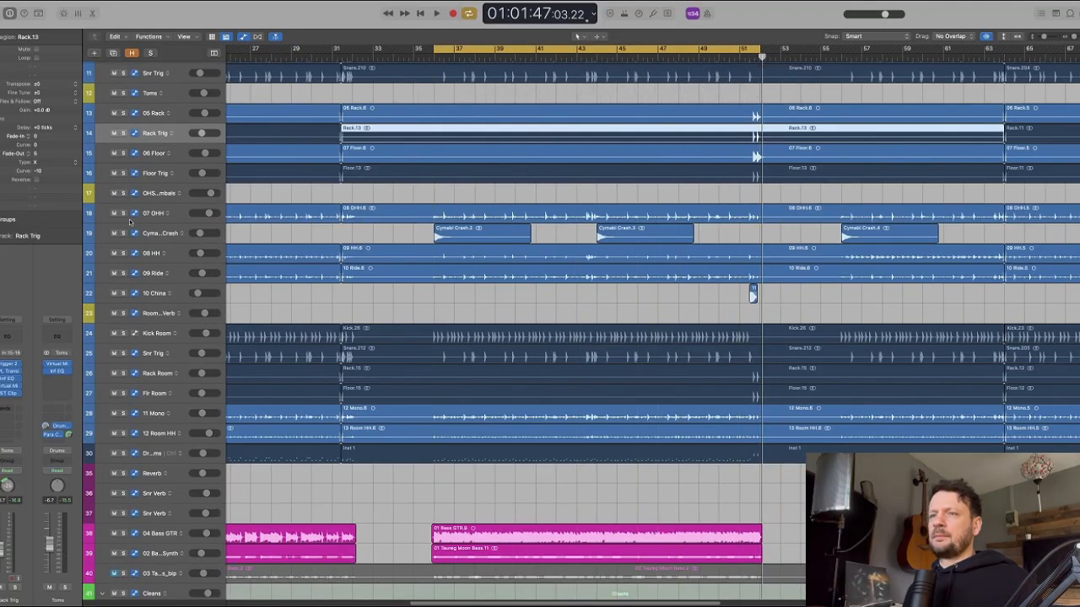
- Solo the 07 OHH channel under OHS & Cymbals in the mixer
left_click(160, 194)
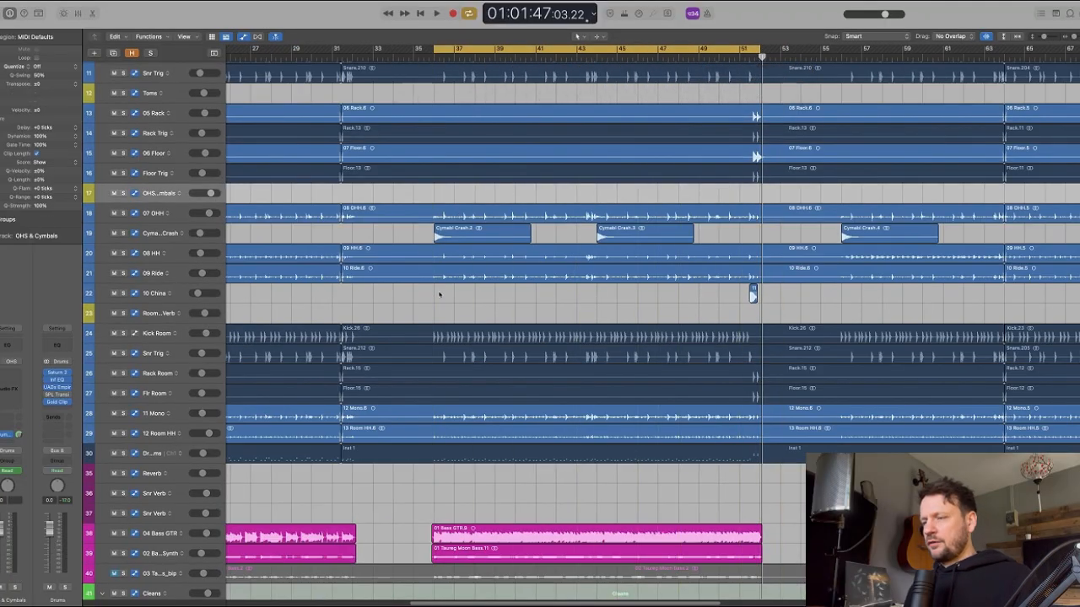
key("x")
left_click(609, 506)
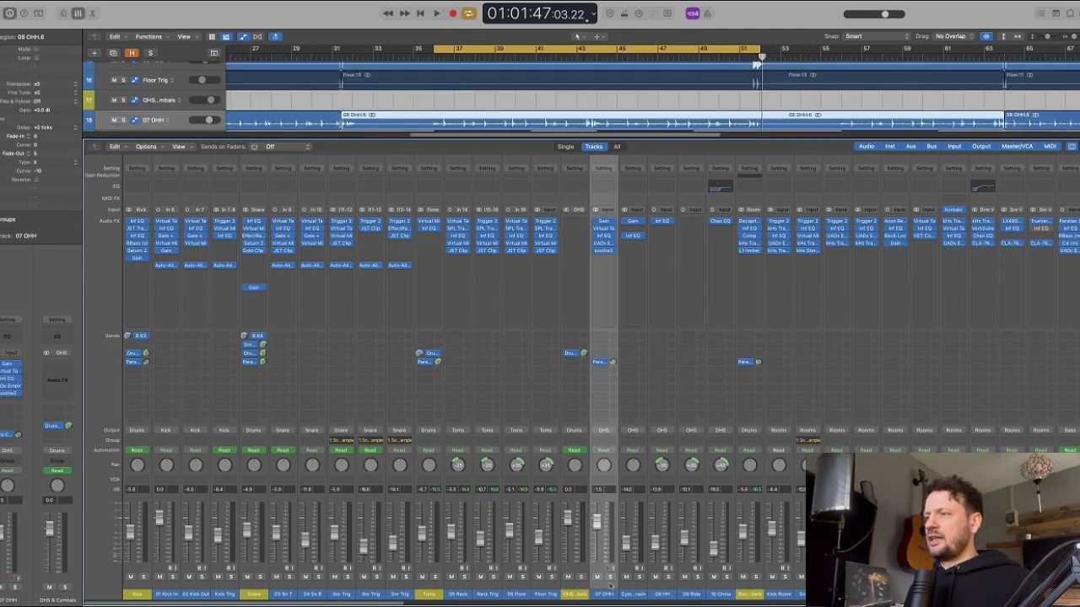
left_click(610, 577)
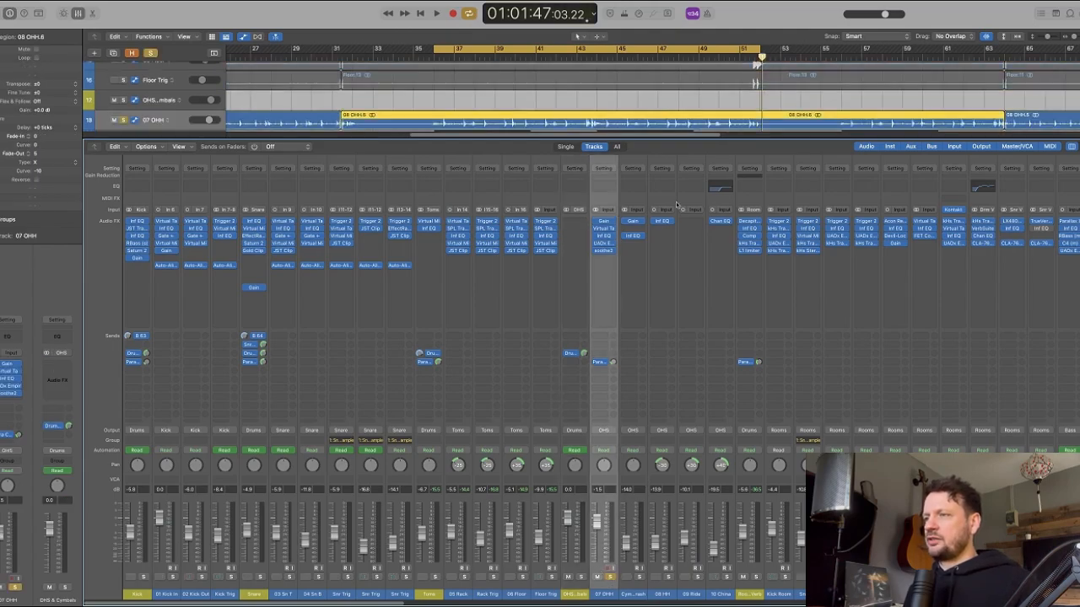
scroll(675, 409, "right", 2)
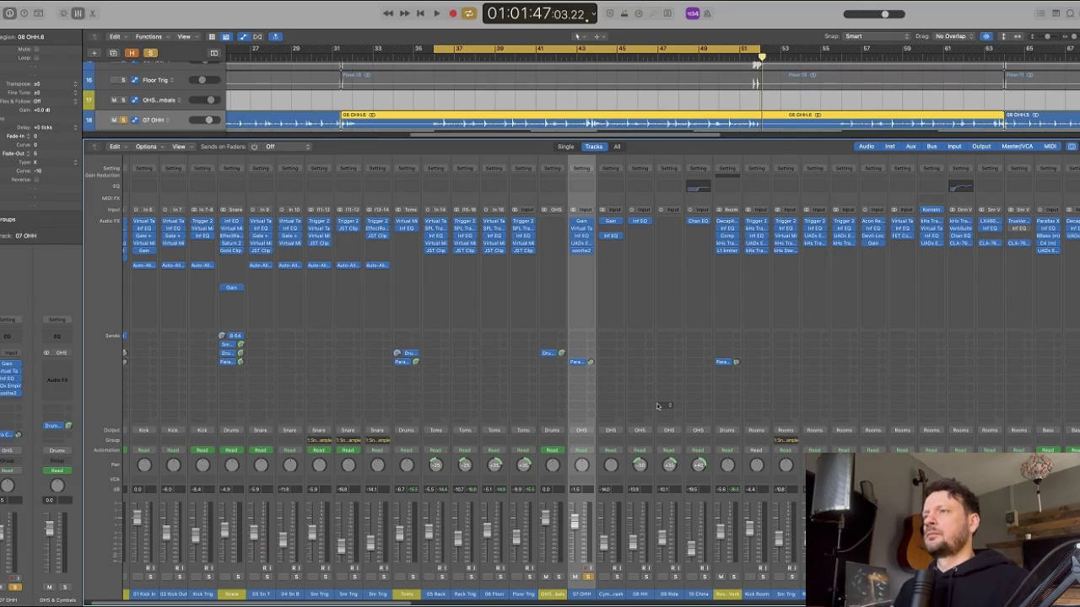
- Play the soloed 07 OHH track and inspect the left and right channel settings in its Gain plug-in
key("space")
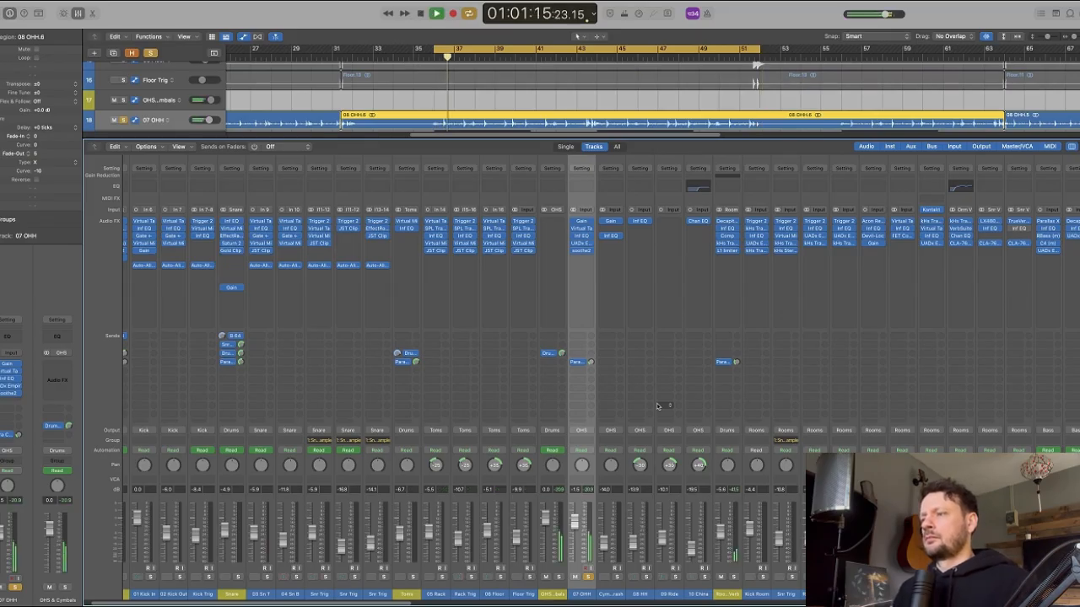
left_click(581, 221)
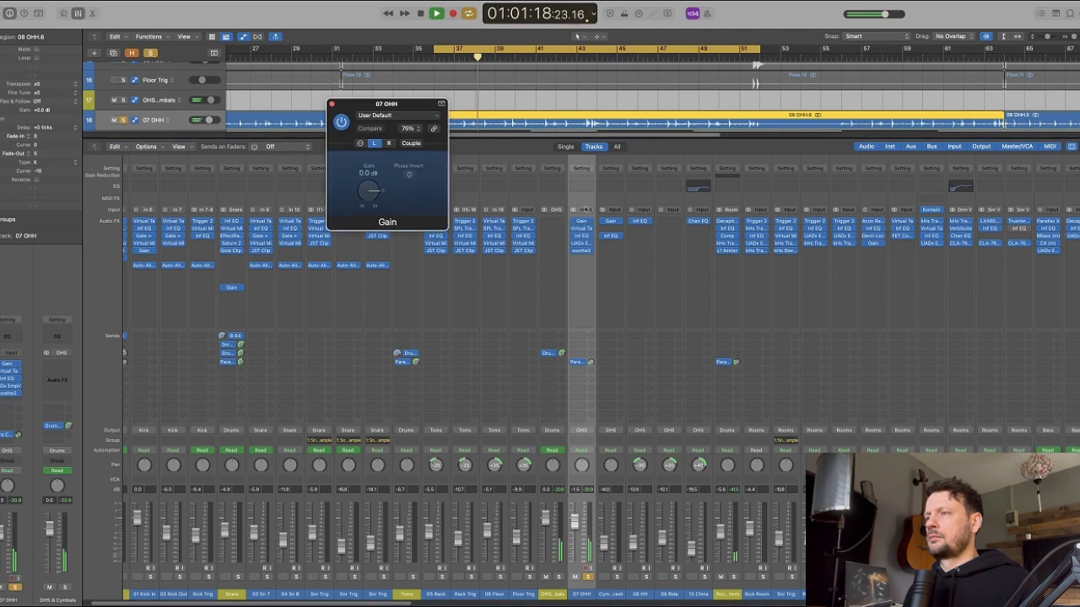
left_click(389, 143)
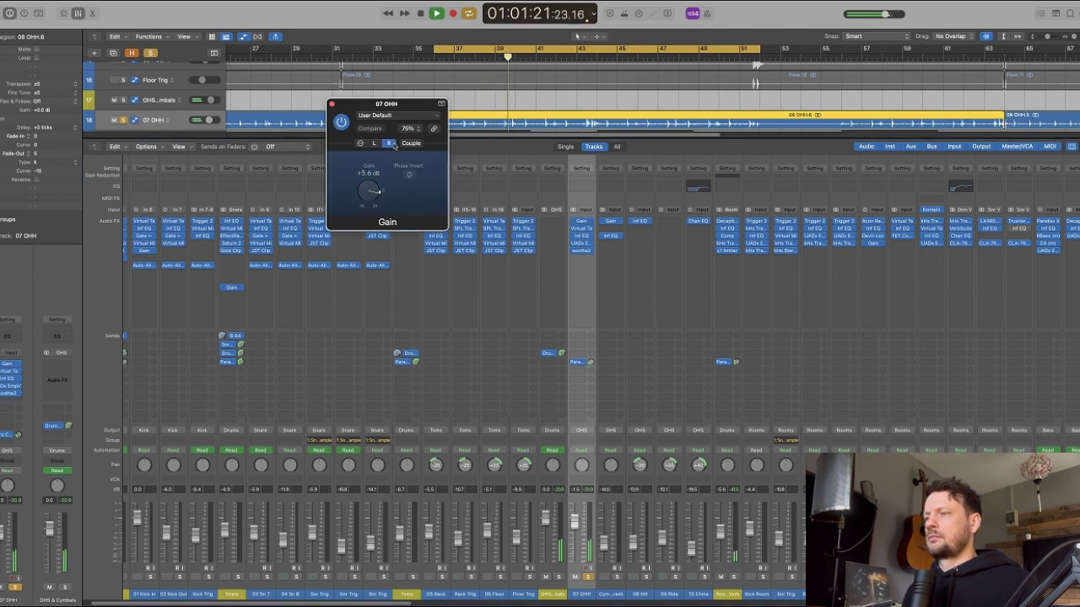
key("space")
left_click_drag(402, 105, 406, 125)
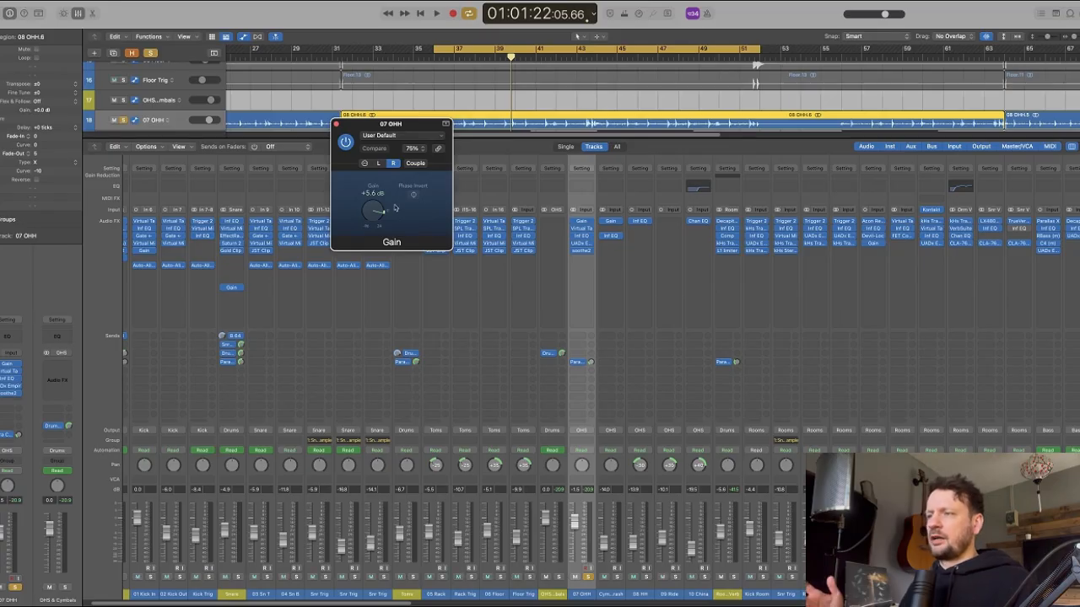
left_click_drag(397, 149, 384, 152)
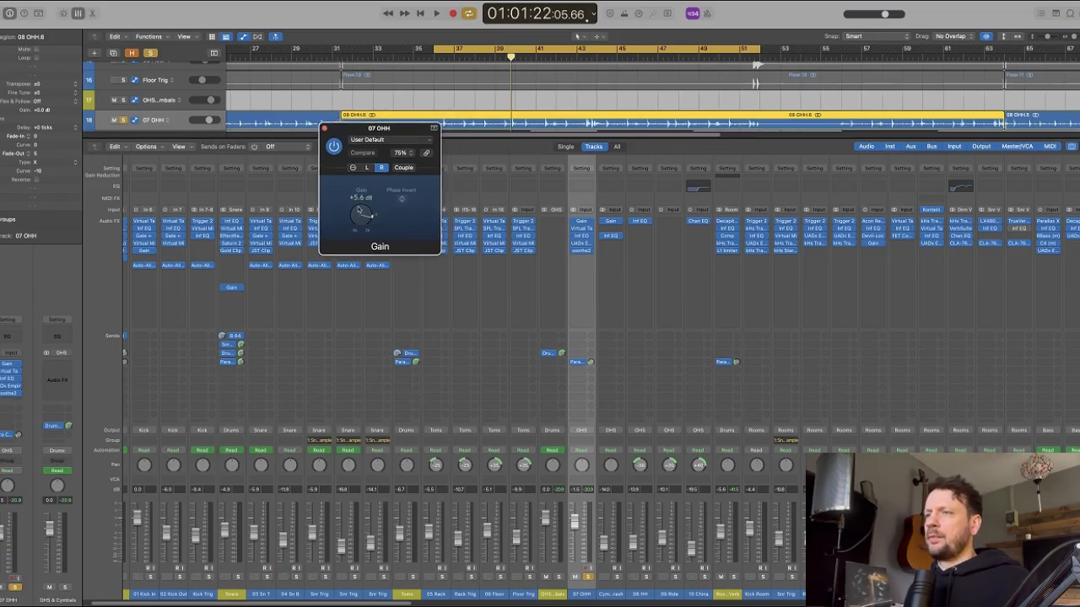
left_click(579, 223)
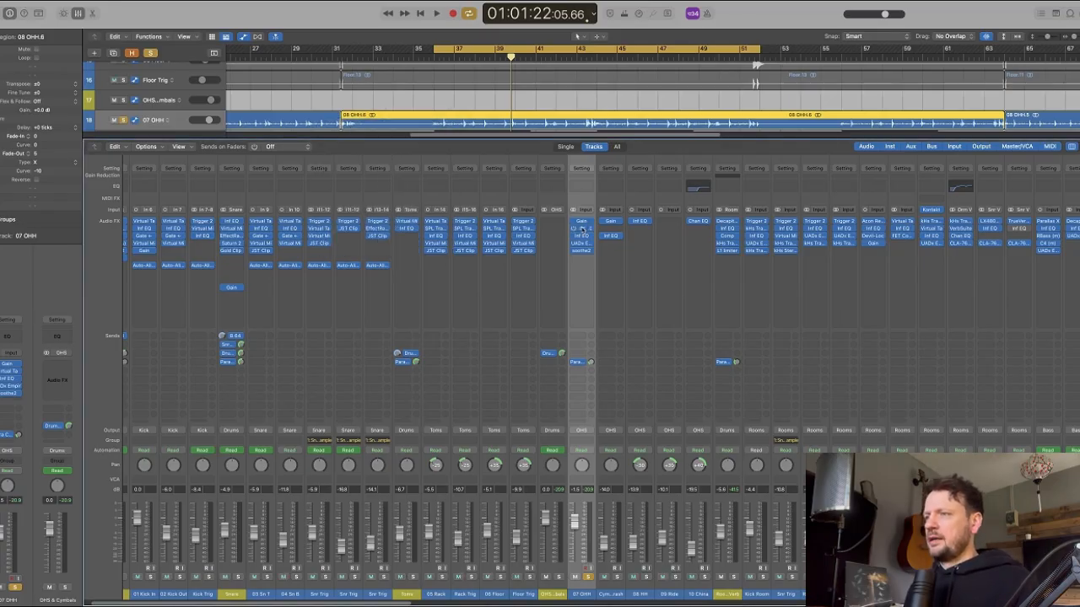
- Check the Virtual Tape and Inf EQ plug-ins on the 07 OHH channel
left_click(582, 229)
key("super+w")
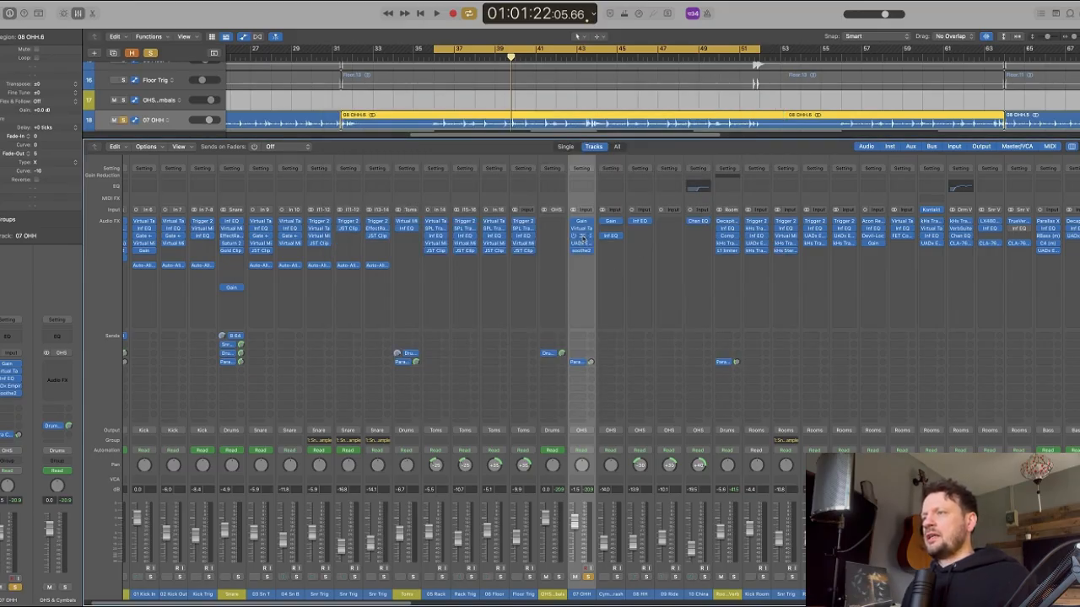
left_click(577, 235)
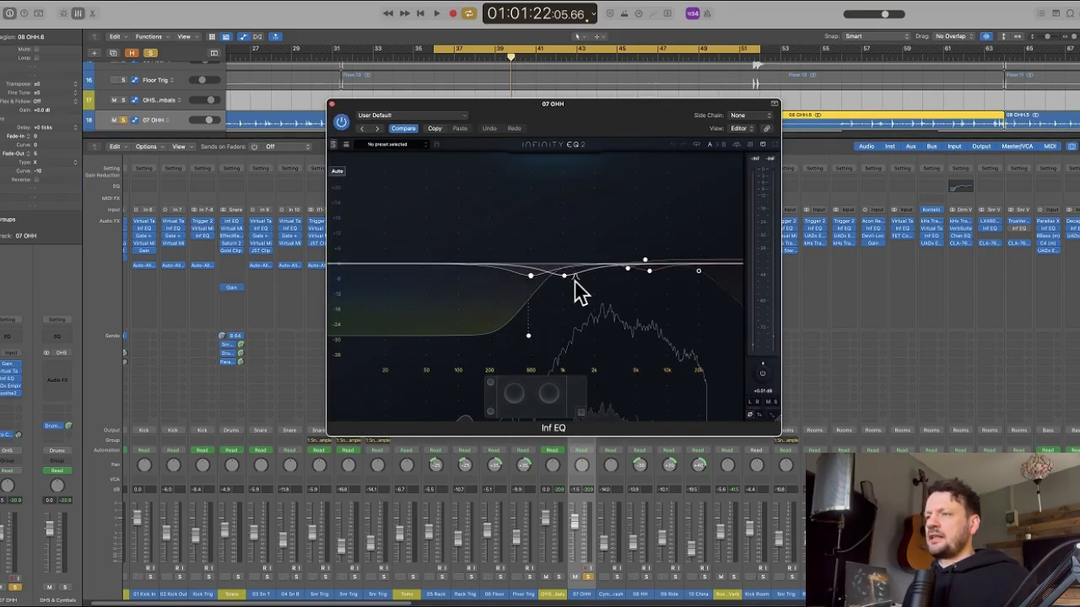
key("super+w")
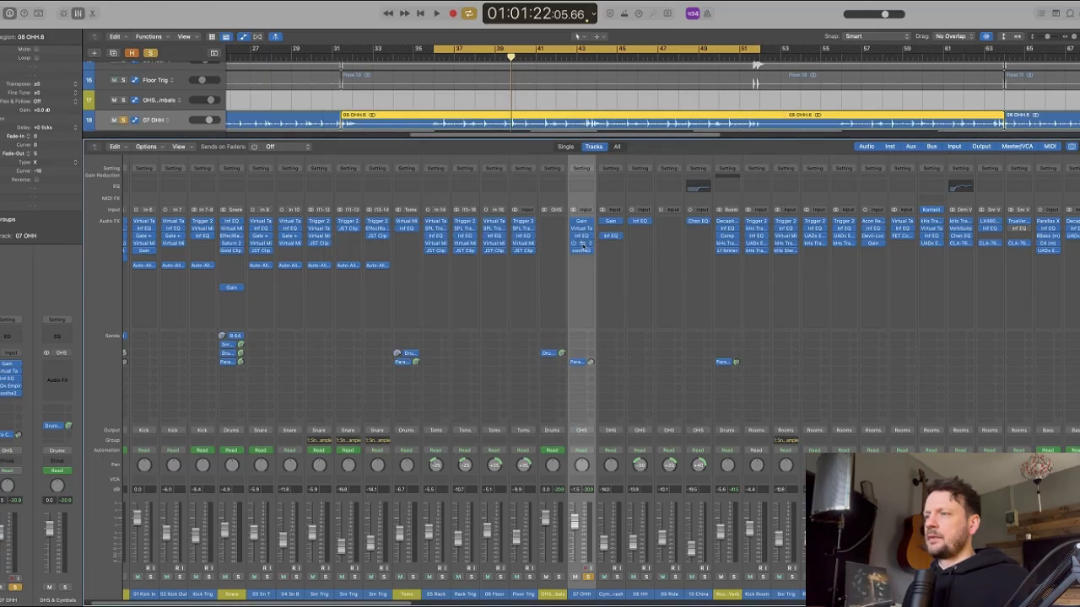
- Arrange the 07 OHH channel's Distressor and soothe2 windows side by side and examine both during playback
left_click(583, 243)
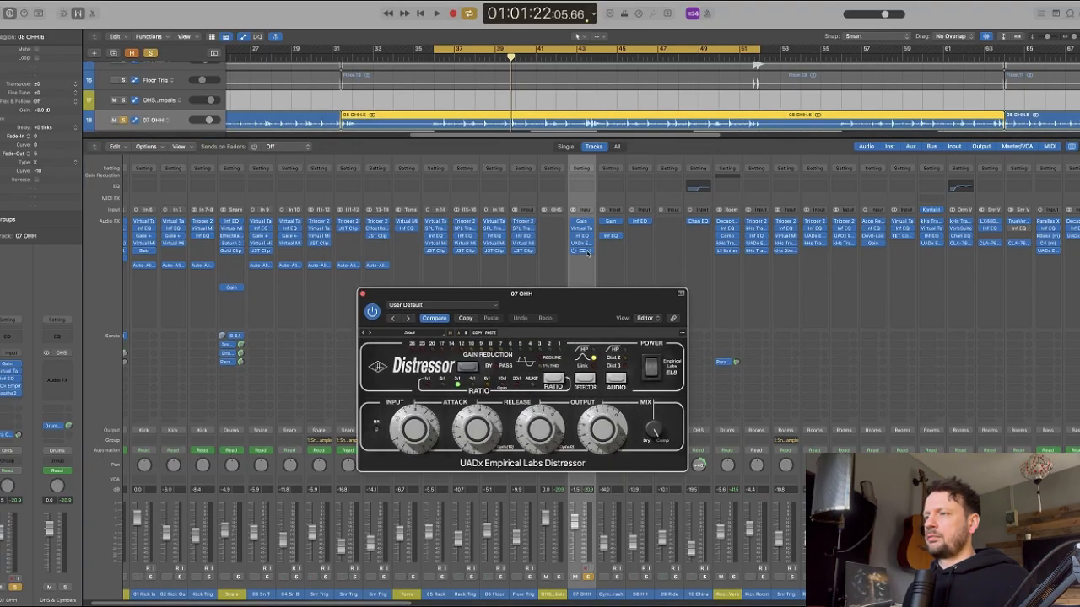
left_click(581, 250)
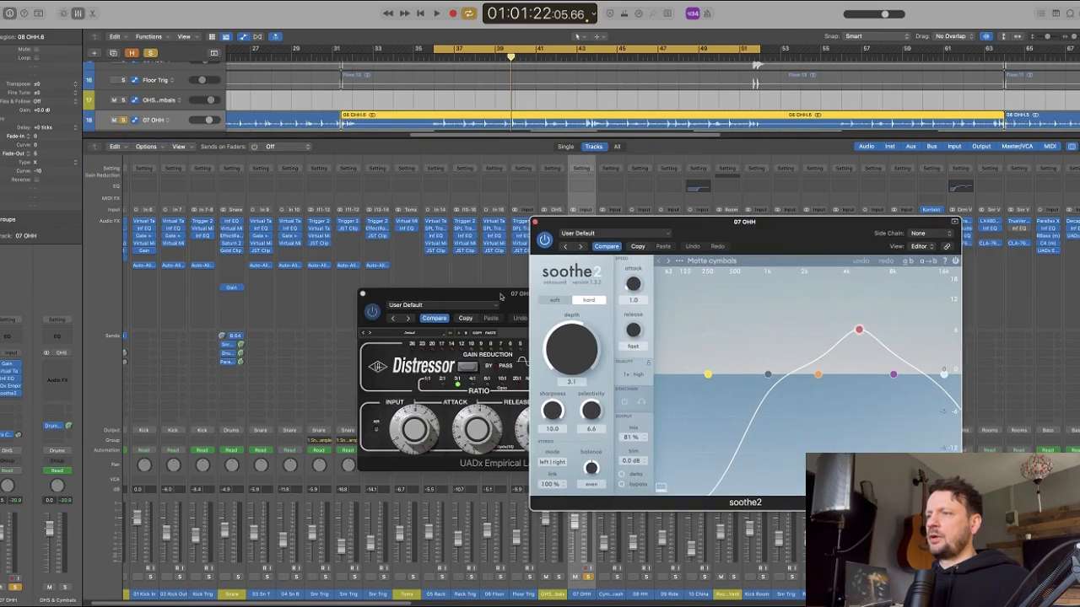
left_click_drag(500, 296, 338, 197)
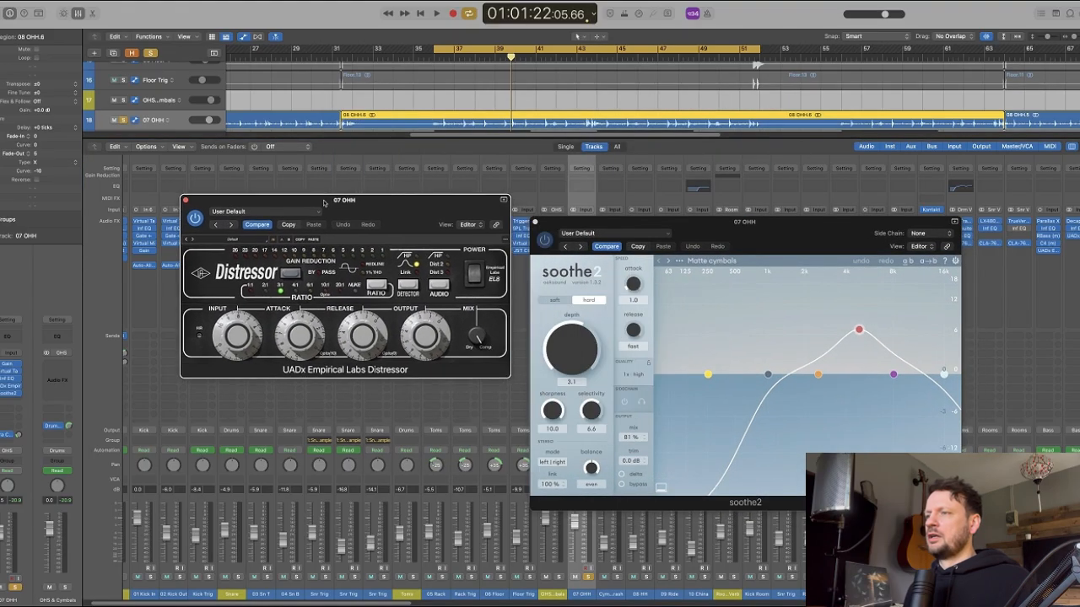
left_click_drag(791, 245, 790, 228)
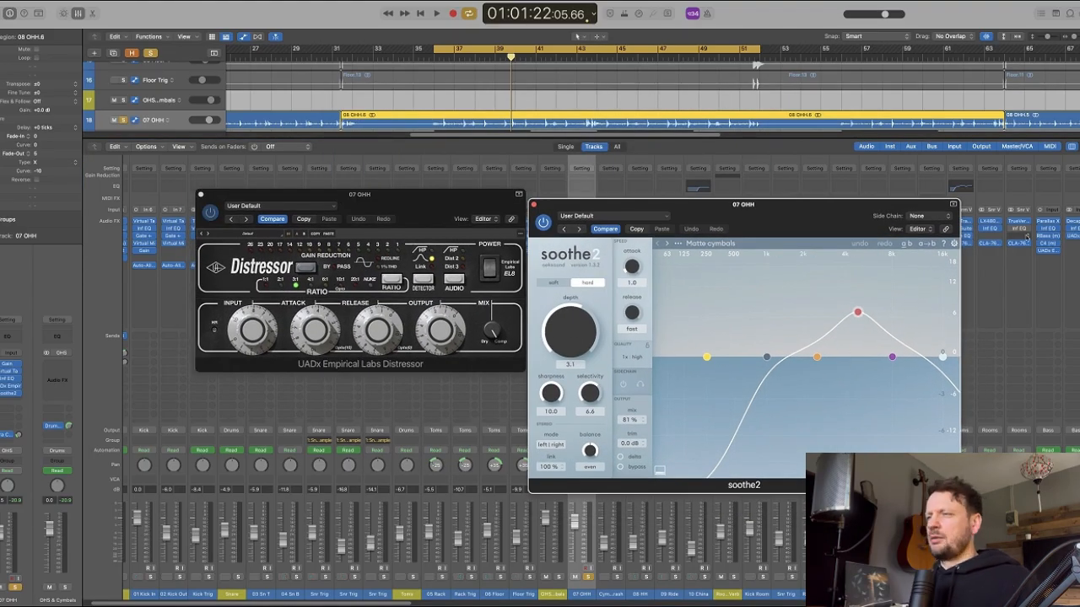
key("space")
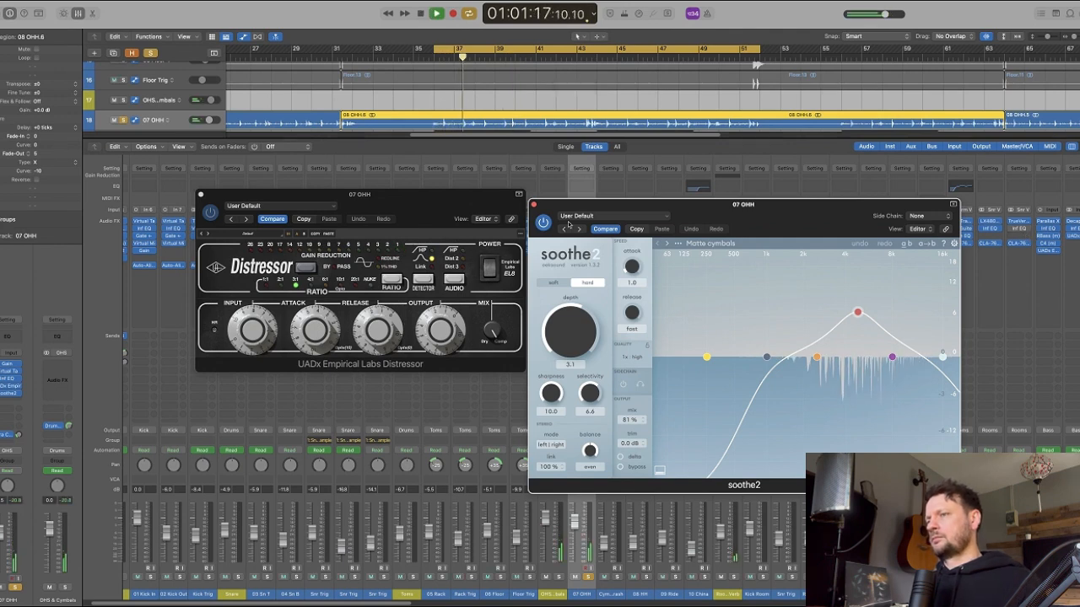
key("space")
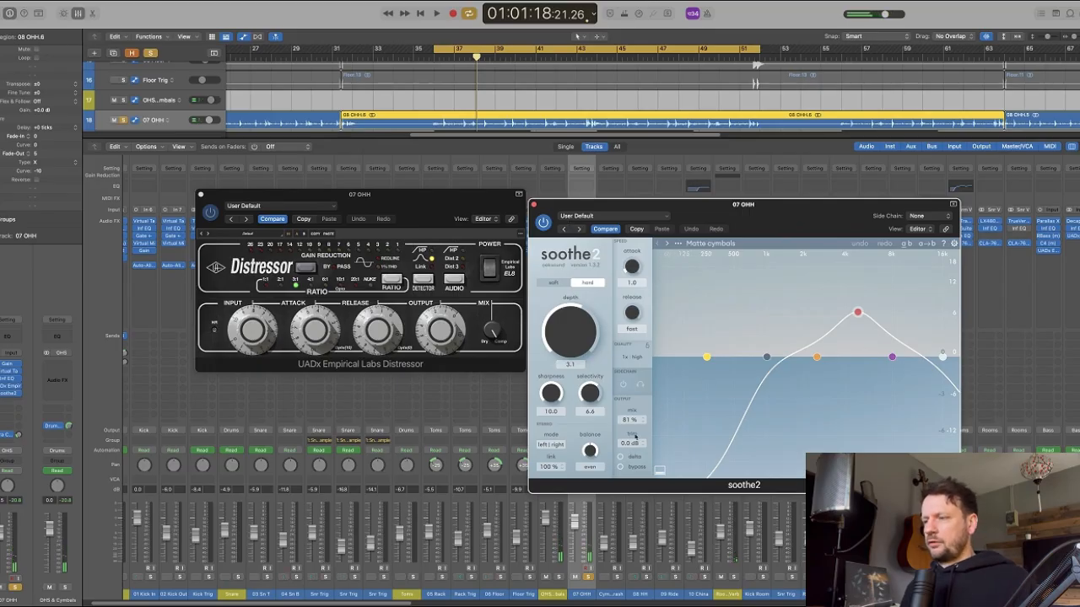
key("v")
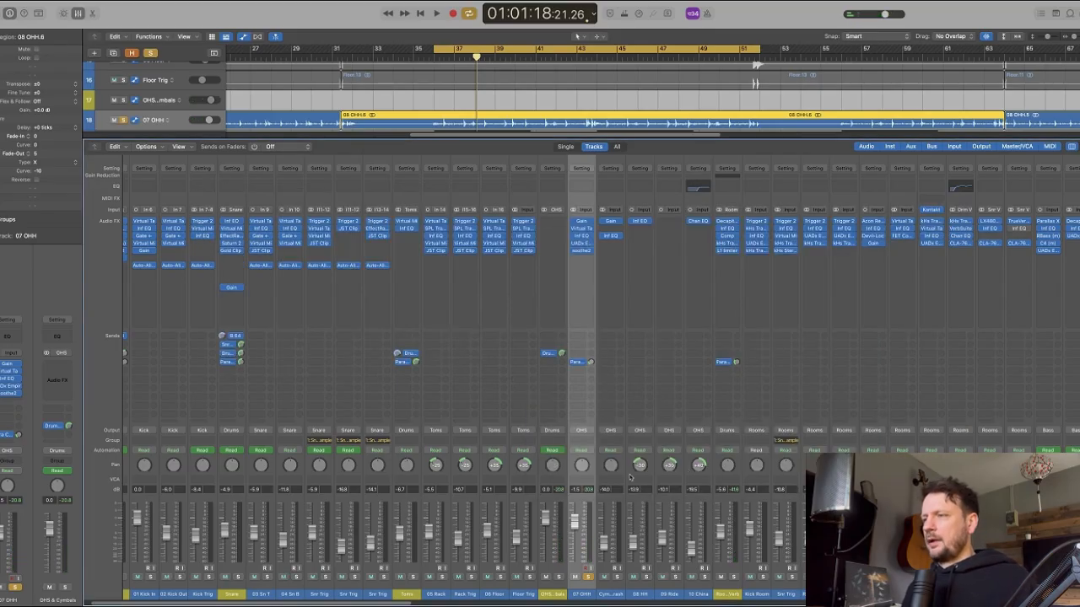
- Select the Cymbal Crash channel and turn off the solo on the 07 OHH track
left_click(611, 503)
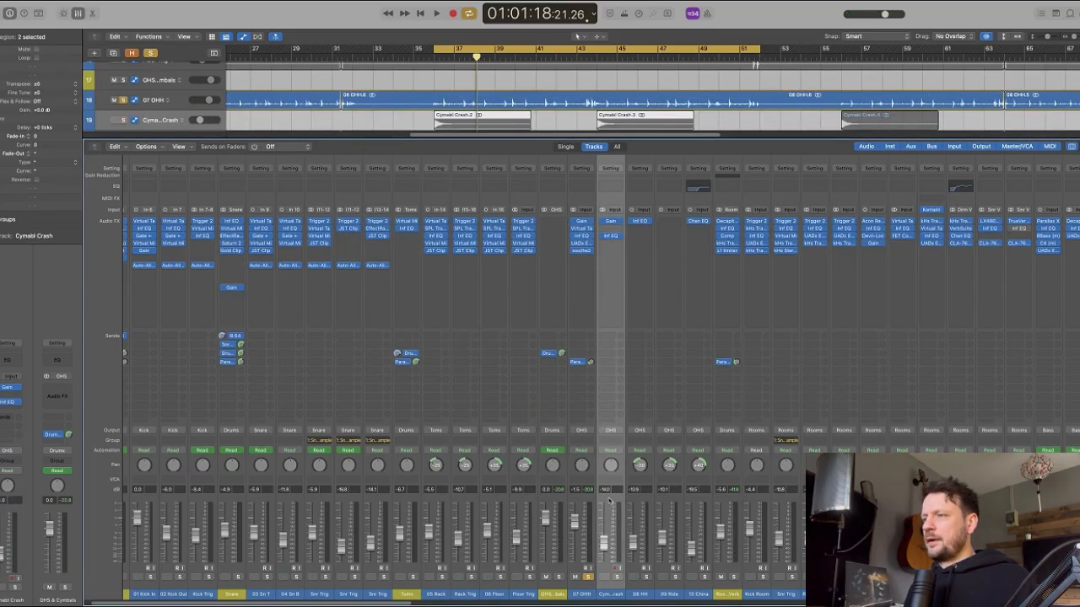
left_click(123, 100)
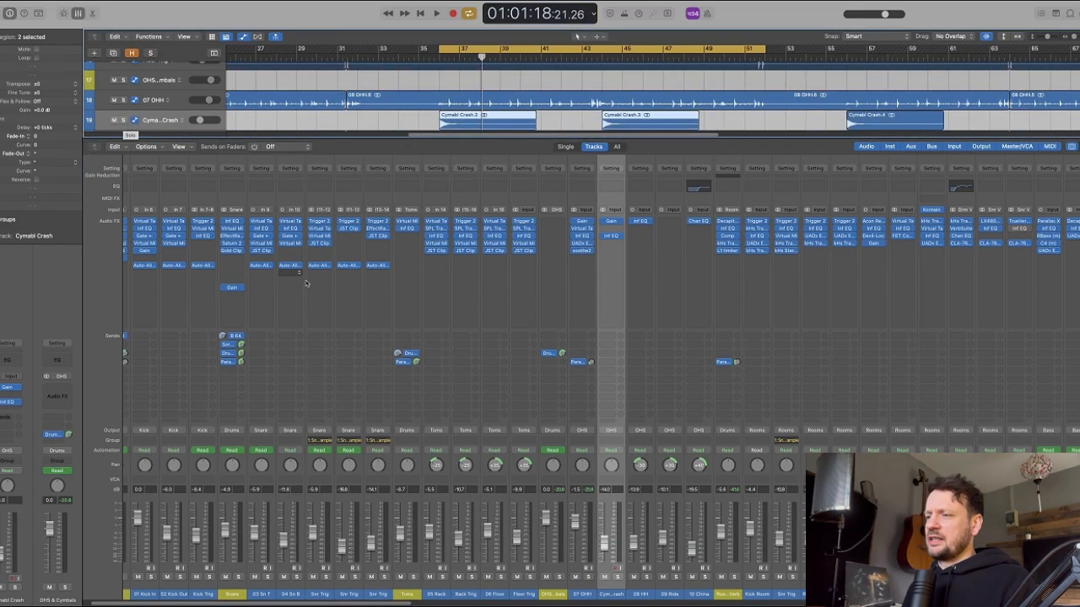
- Review the EQ plug-ins on the 08 HH and 10 China channels
left_click(637, 498)
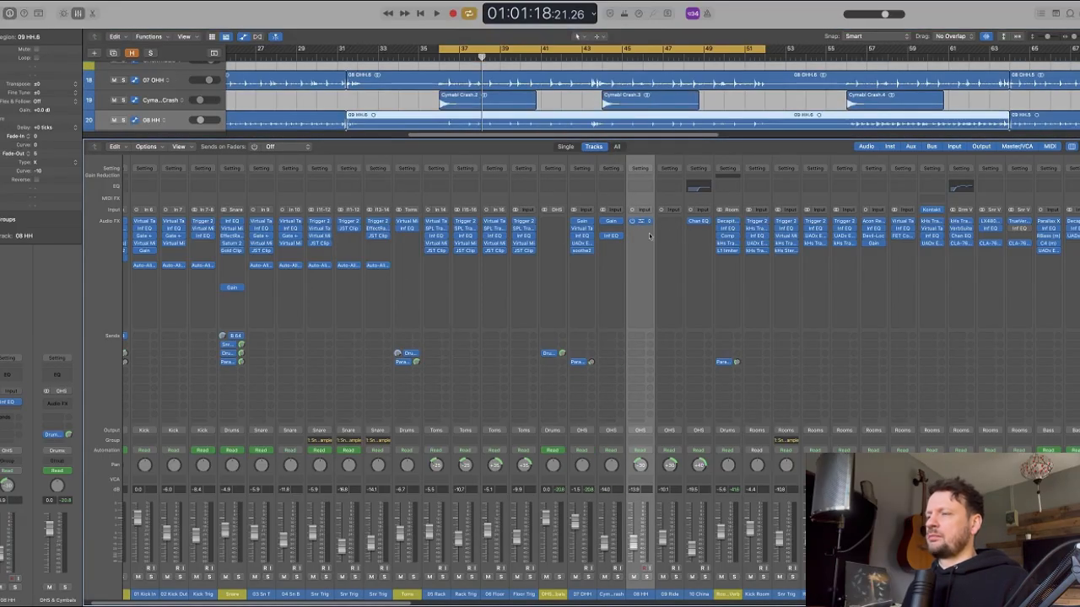
left_click(649, 236)
key("super+w")
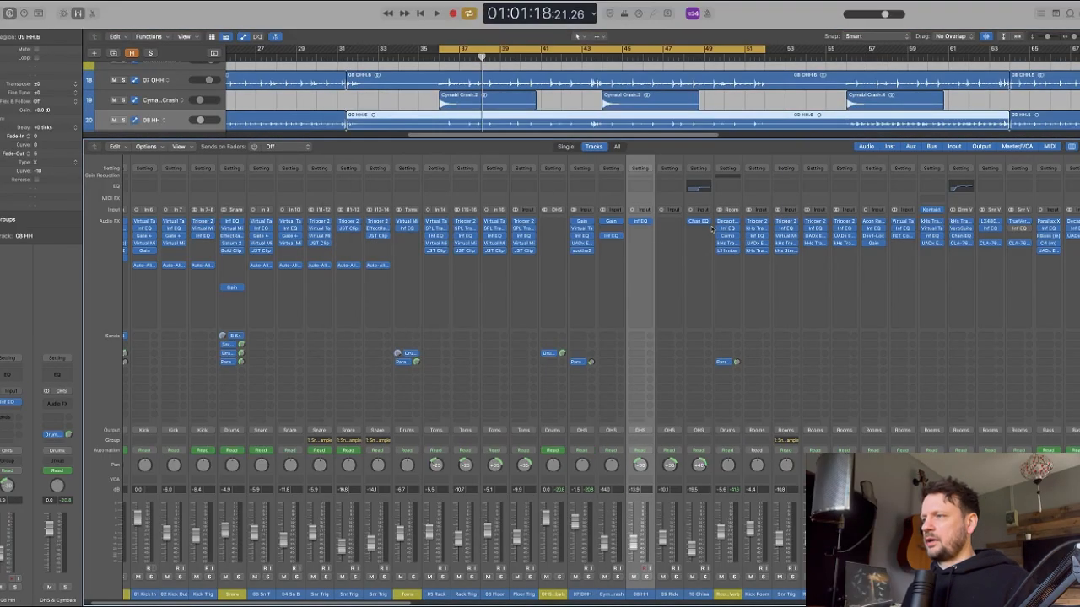
left_click(701, 225)
key("super+w")
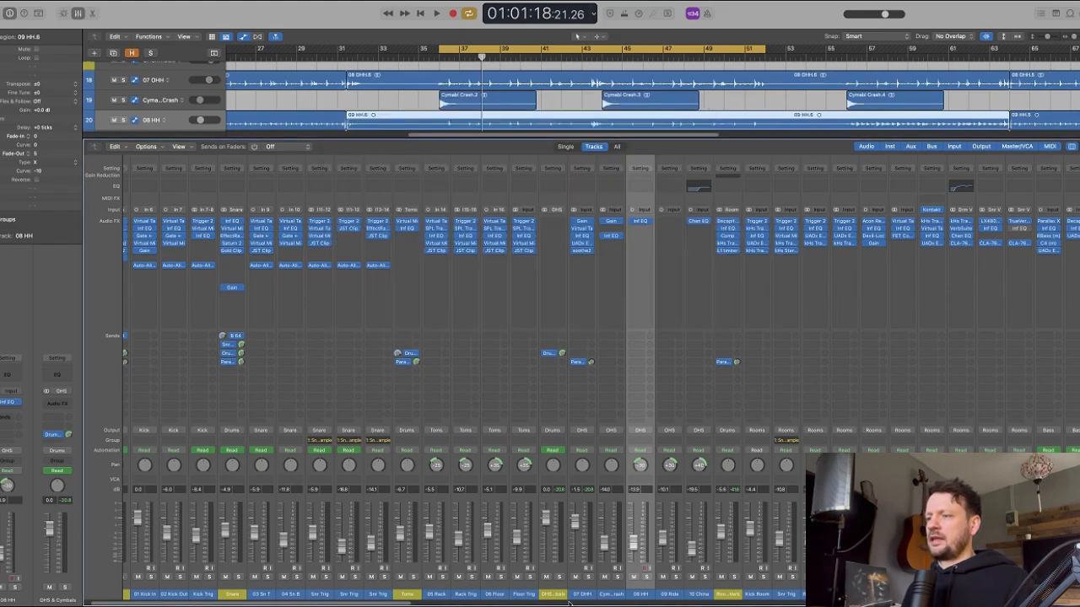
- Move the selection to Rooms & Verb, and select the four channels from Kick Room to Flr Room together
key("Down")
key("Down")
key("Down")
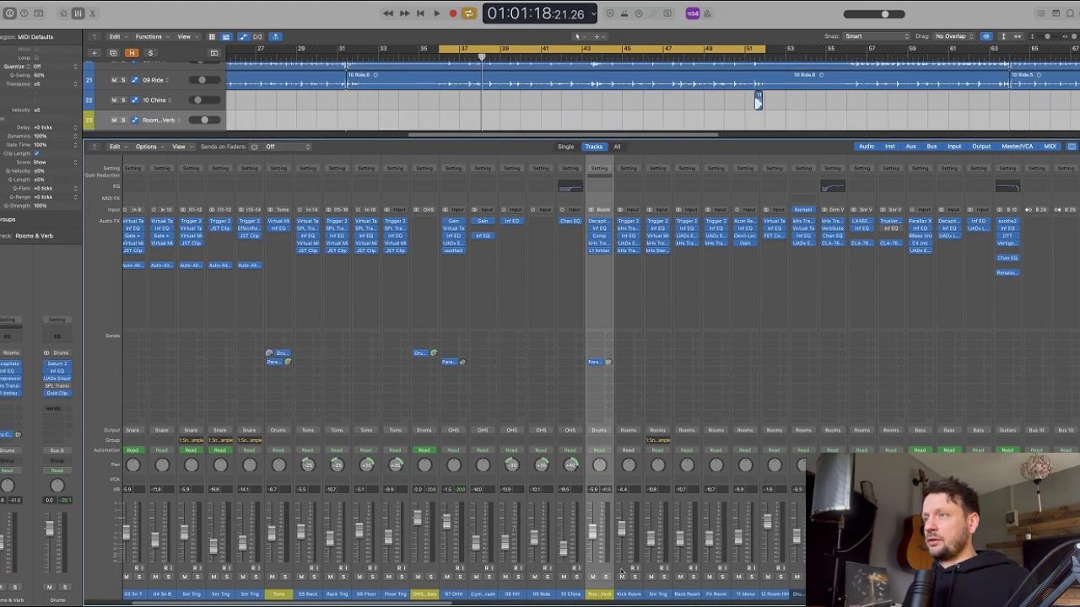
scroll(619, 572, "right", 1)
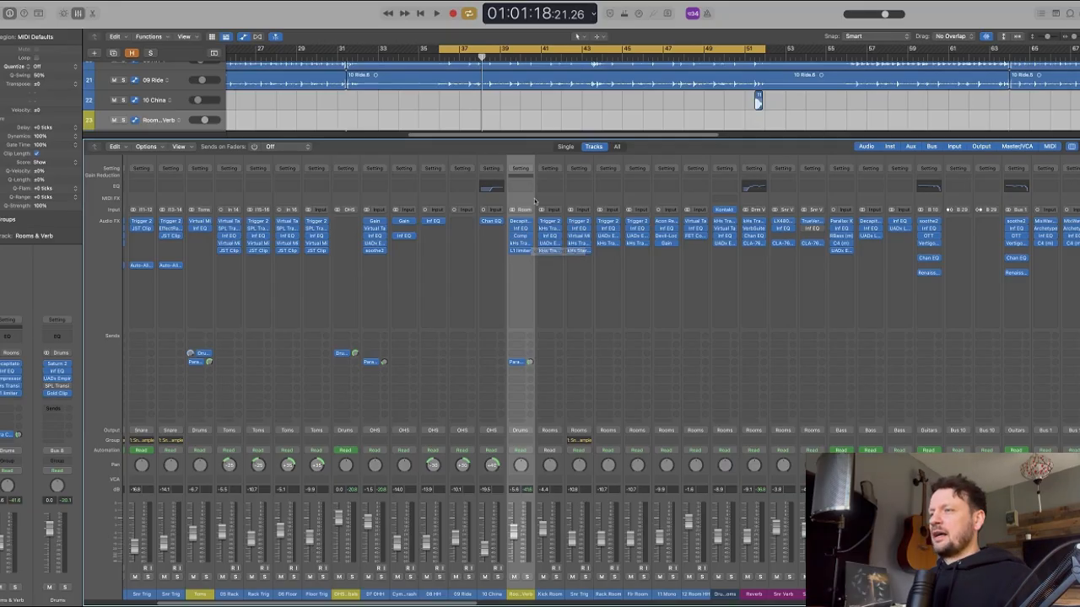
left_click_drag(540, 201, 644, 202)
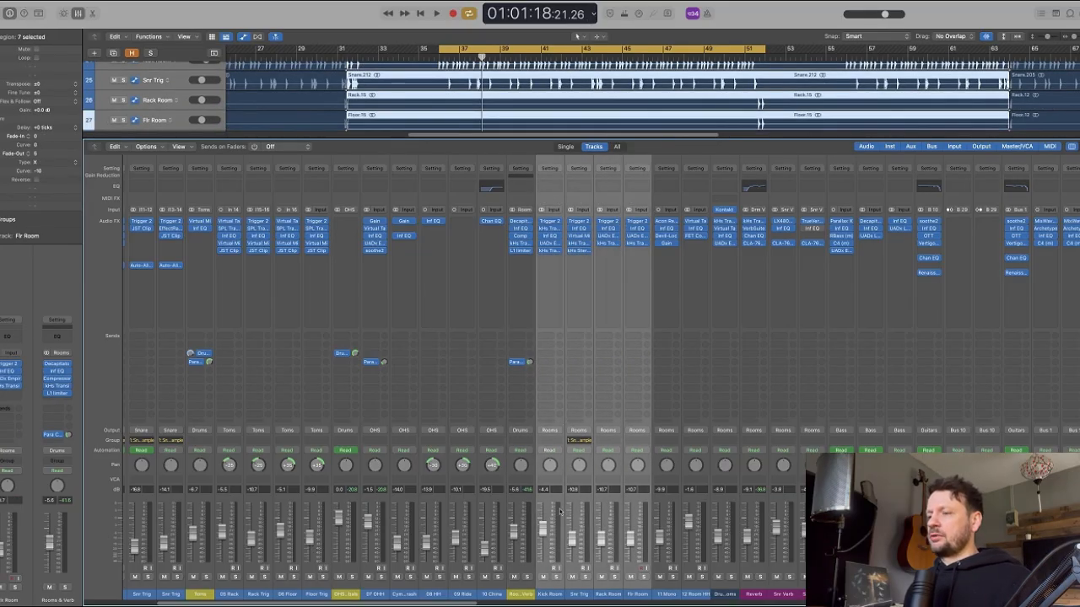
- Enlarge the arrangement area to inspect the room tracks and their regions below Rooms & Verb
left_click_drag(550, 140, 557, 454)
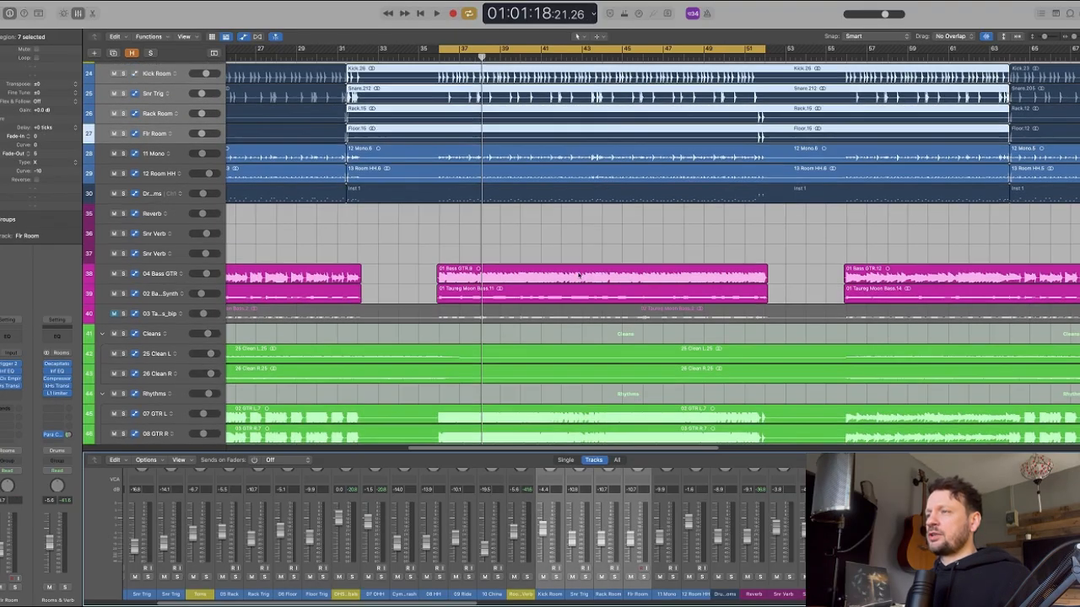
scroll(581, 265, "down", 1)
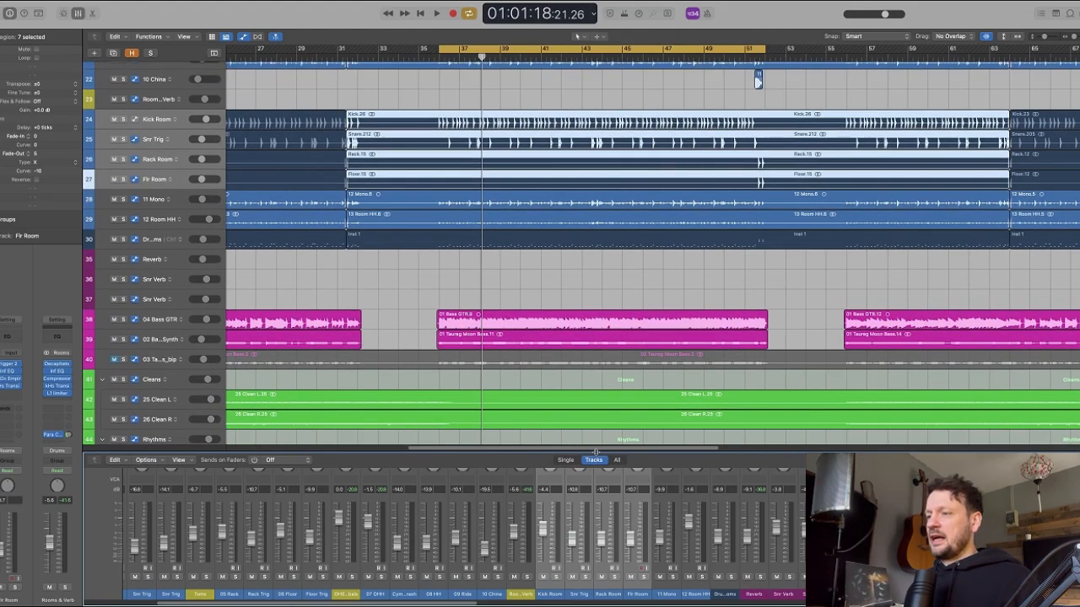
left_click_drag(596, 453, 577, 223)
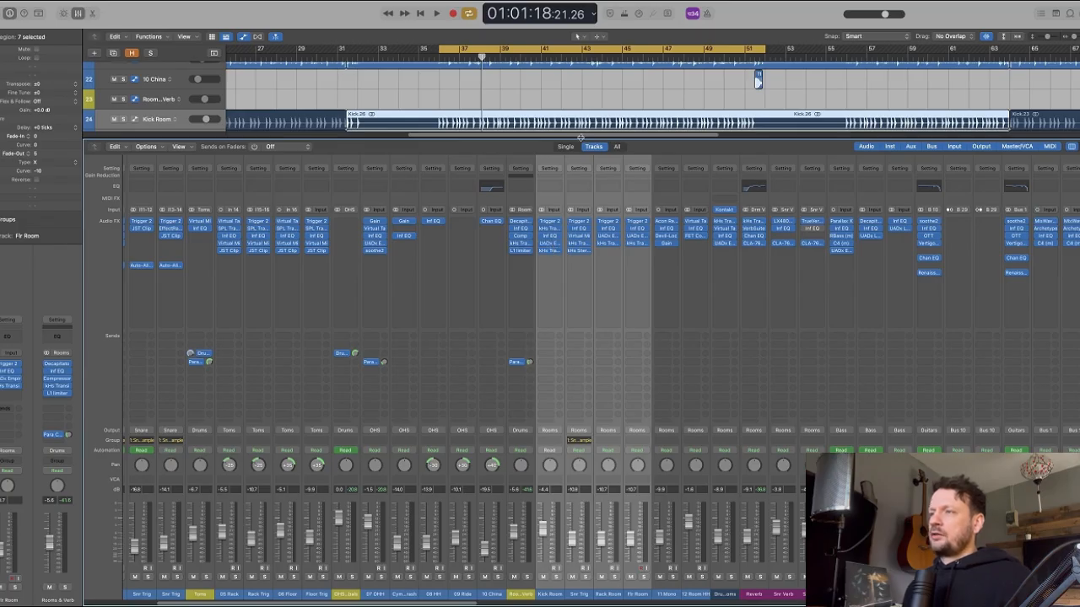
left_click_drag(581, 137, 564, 432)
key("x")
key("x")
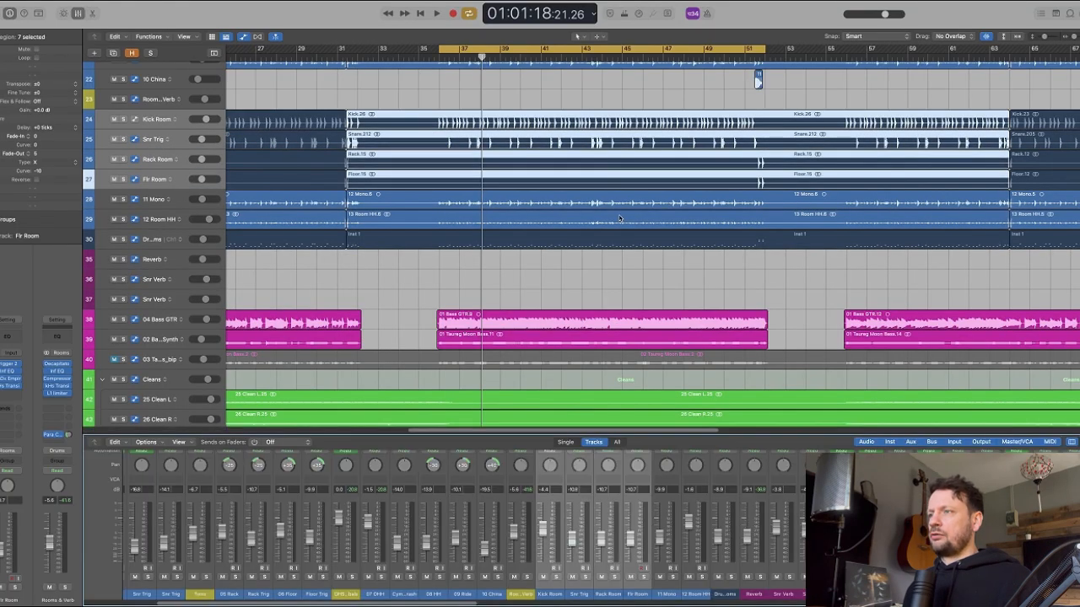
- Show track automation and examine the room tracks' waveforms closer up and across the song, finishing with the mixer at full height
key("a")
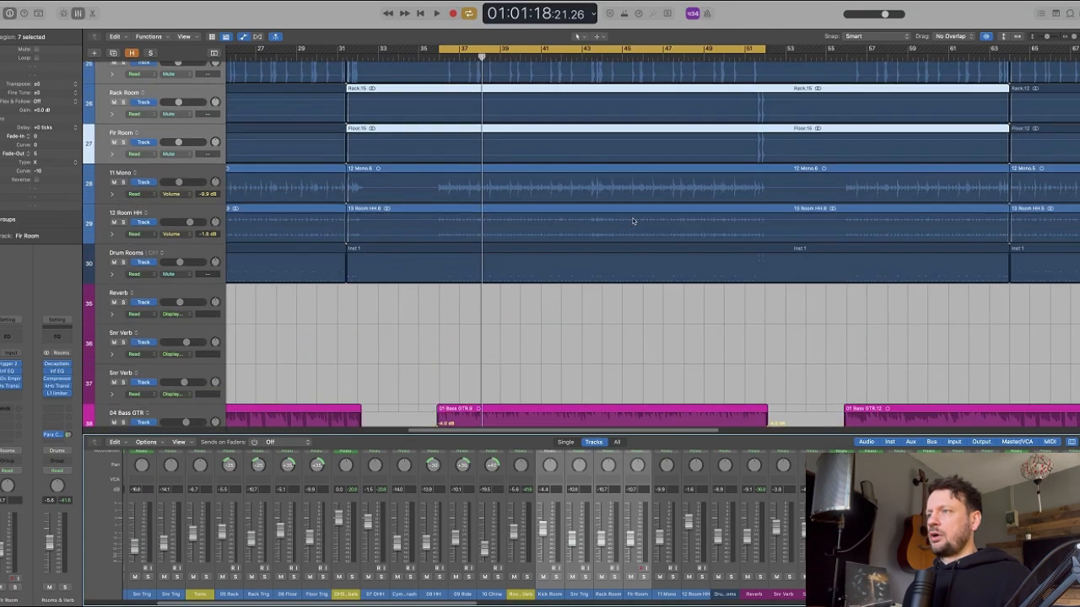
scroll(635, 222, "down", 5)
scroll(635, 222, "up", 5)
key("super+Right")
key("super+Right")
key("super+Right")
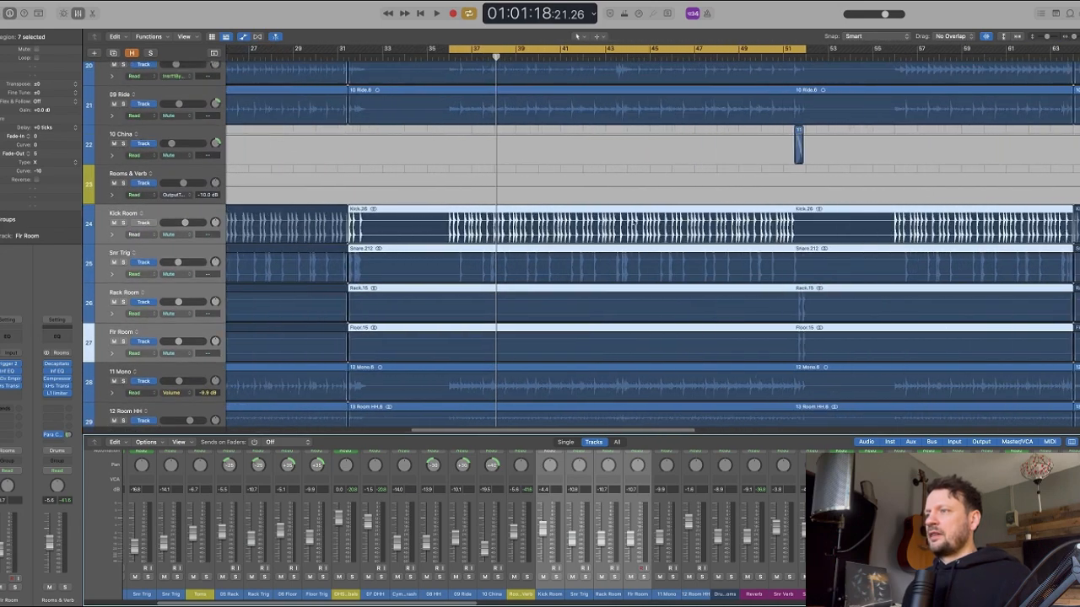
scroll(634, 223, "down", 5)
key("super+Left")
key("super+Left")
scroll(635, 223, "left", 1)
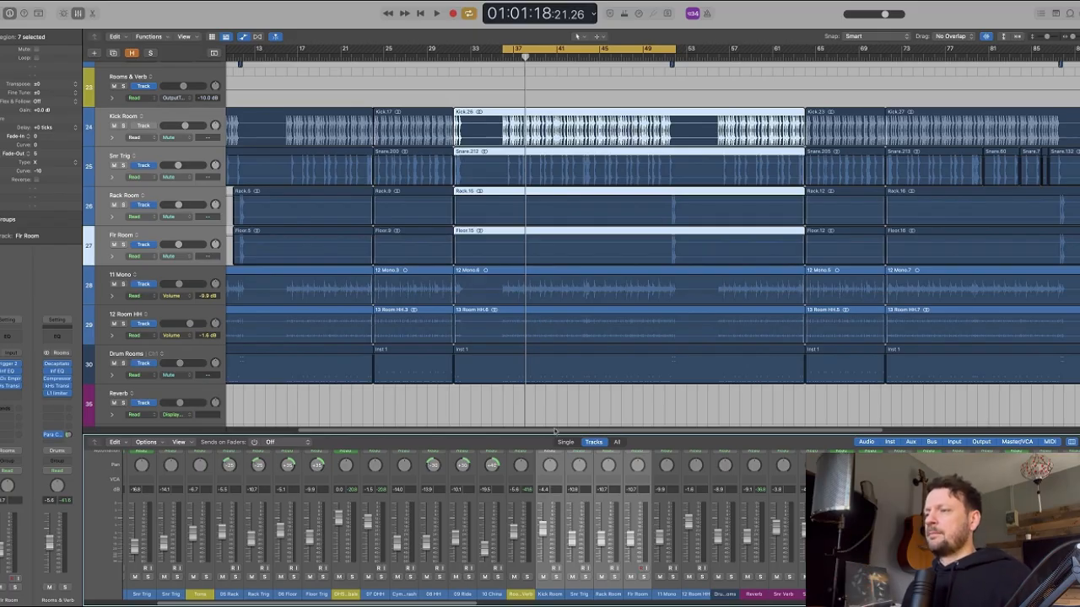
left_click_drag(553, 434, 578, 208)
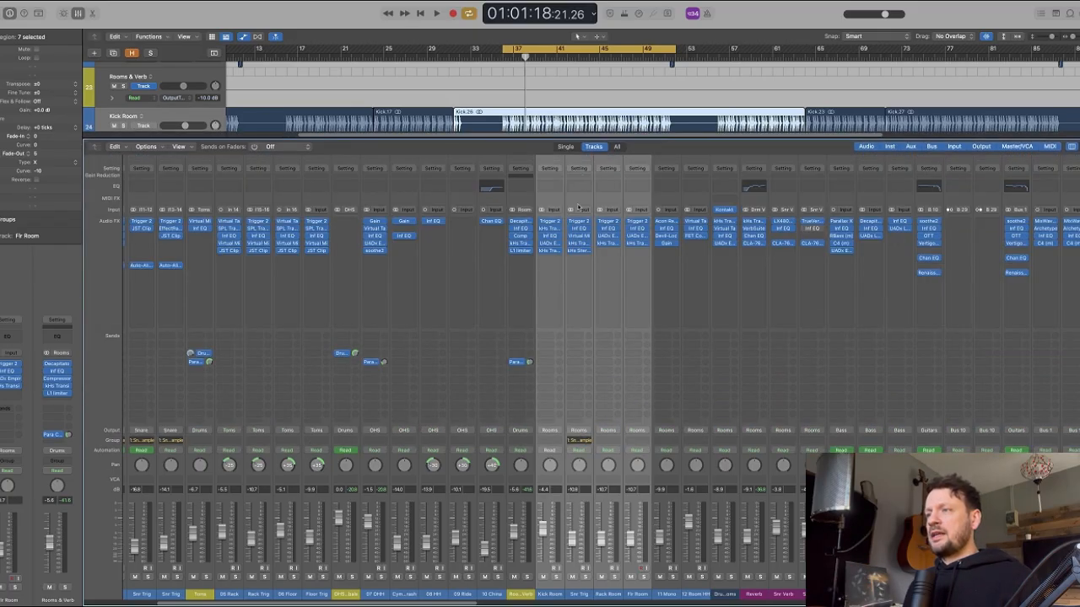
- Review the Trigger 2, first kHs Transient Shaper and Inf EQ plug-ins on the Kick Room channel
left_click(550, 224)
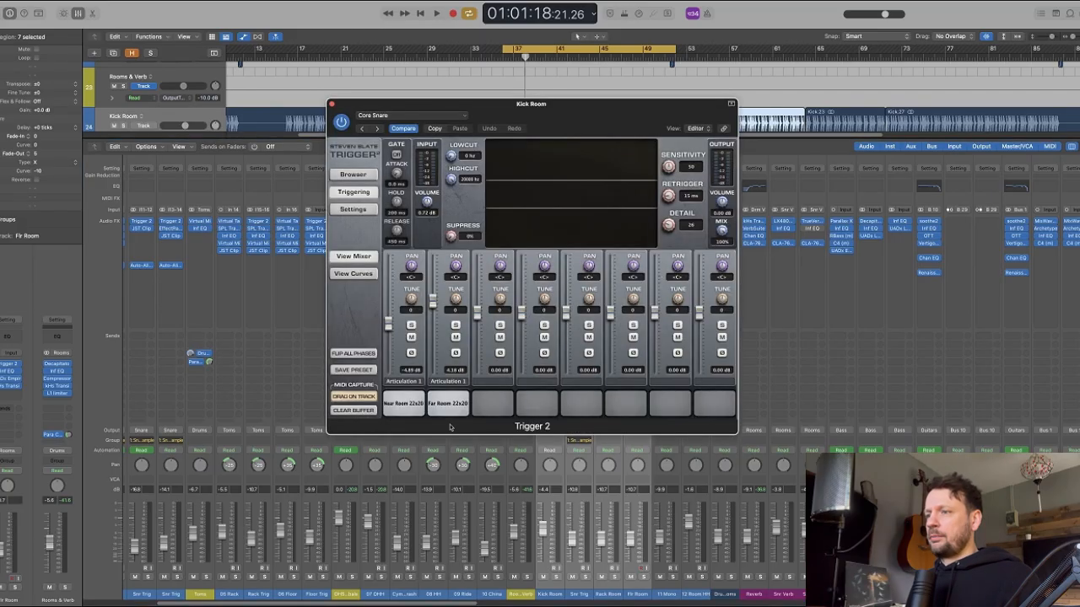
key("super+w")
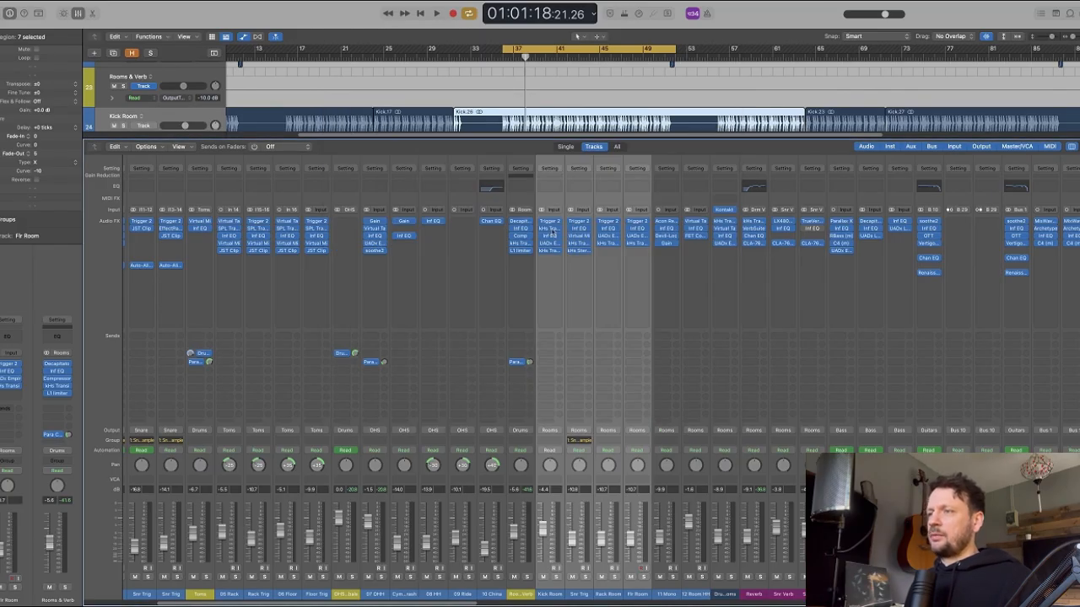
left_click(549, 228)
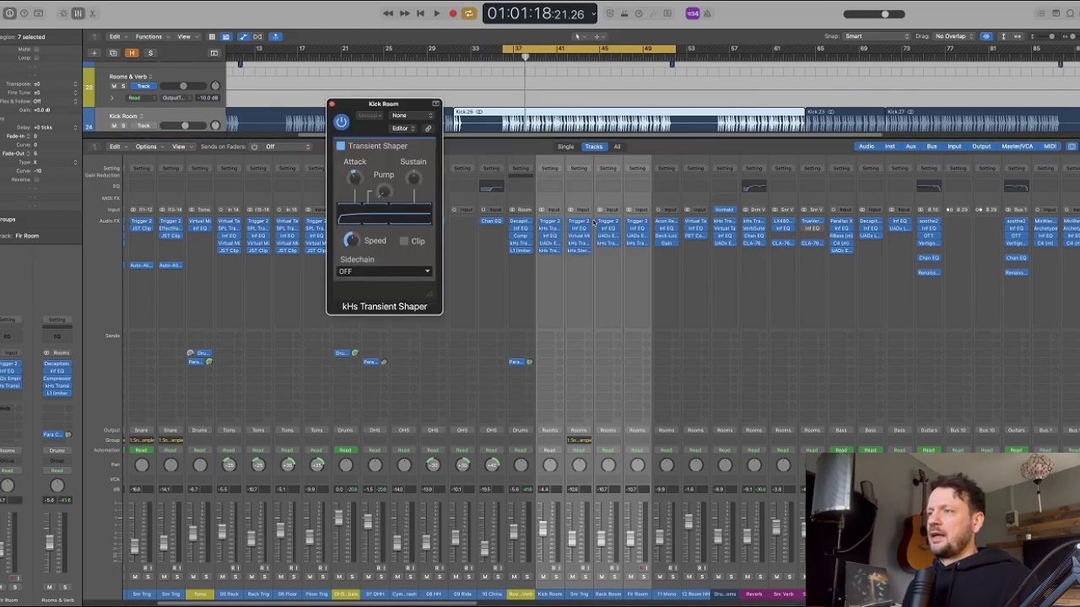
left_click(550, 239)
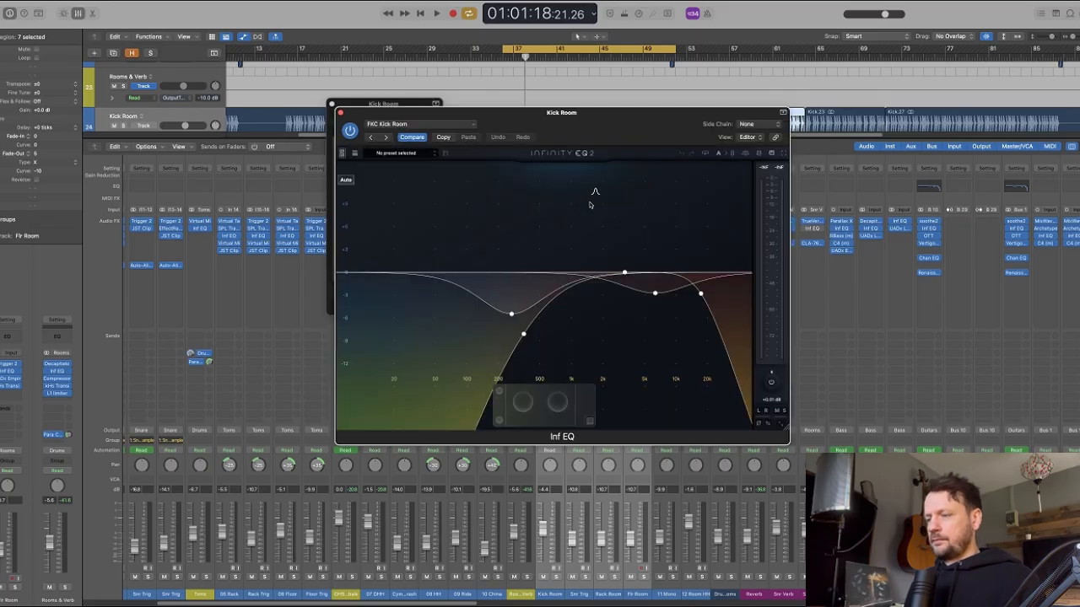
key("super+w")
key("super+w")
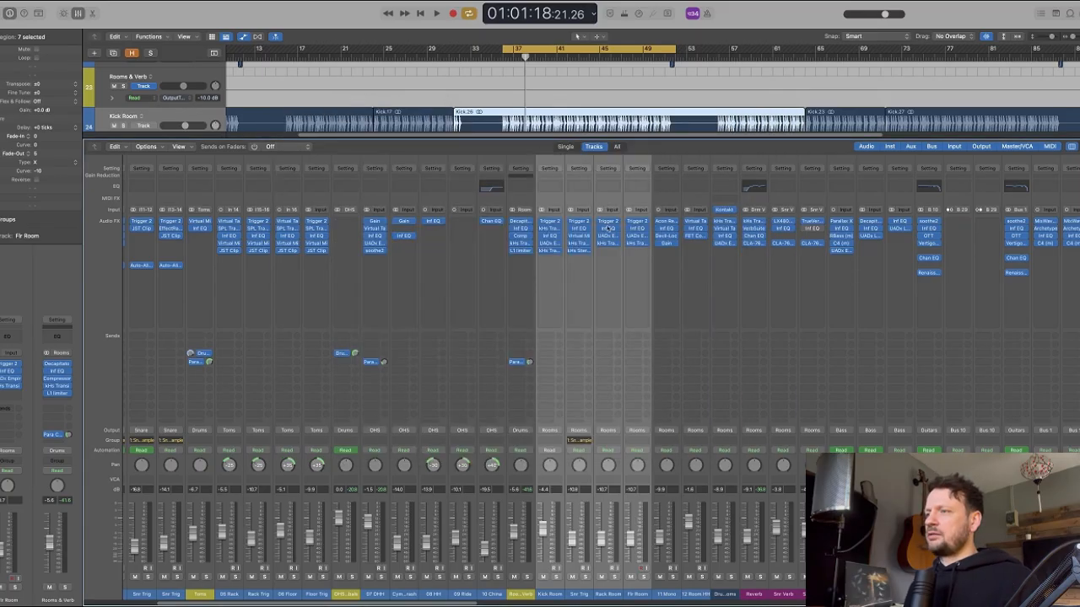
- Check the Distressor and second Transient Shaper on Kick Room, plus the kHs Stereo plug-in on the neighbouring Snr Trig channel
left_click(550, 246)
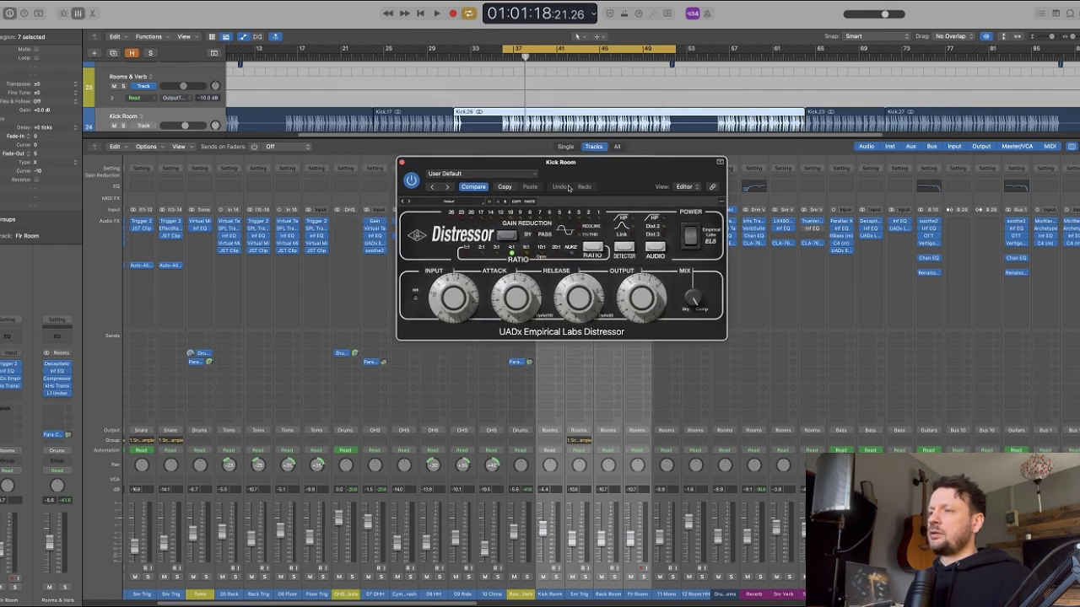
key("super+w")
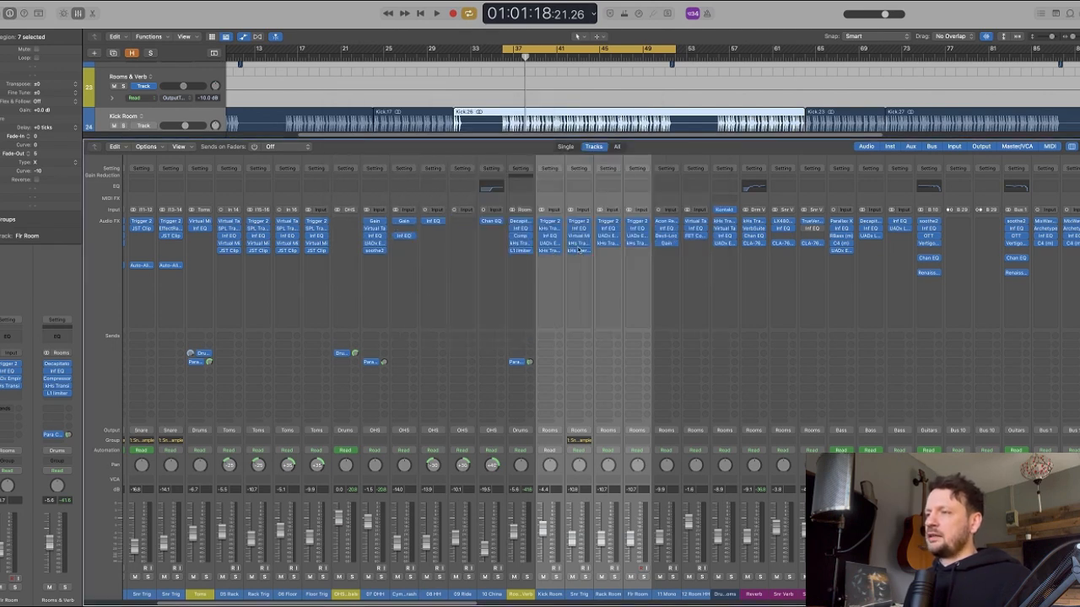
left_click(579, 249)
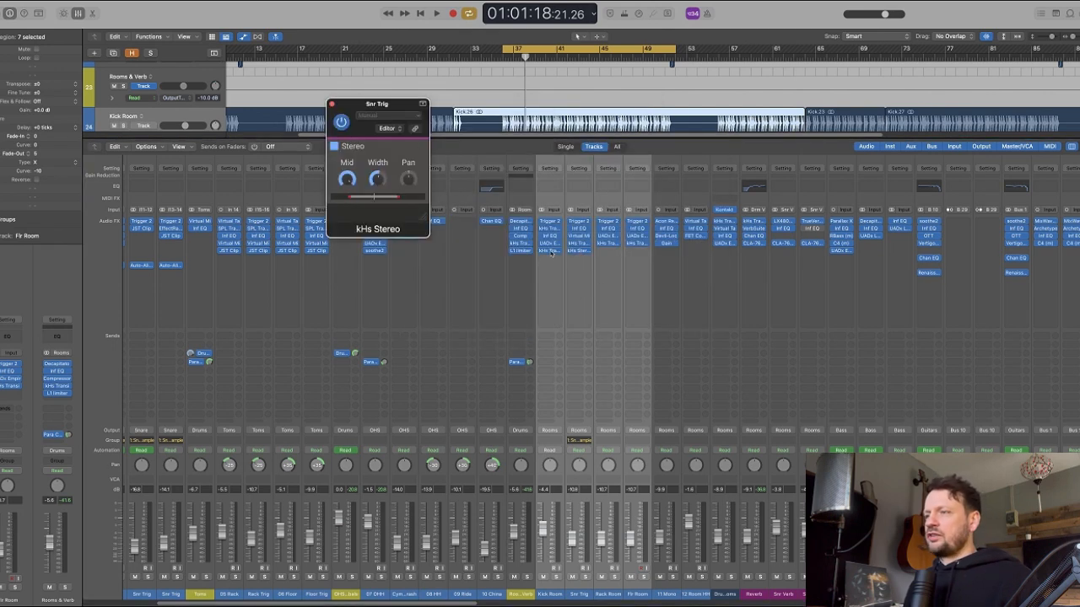
left_click(550, 251)
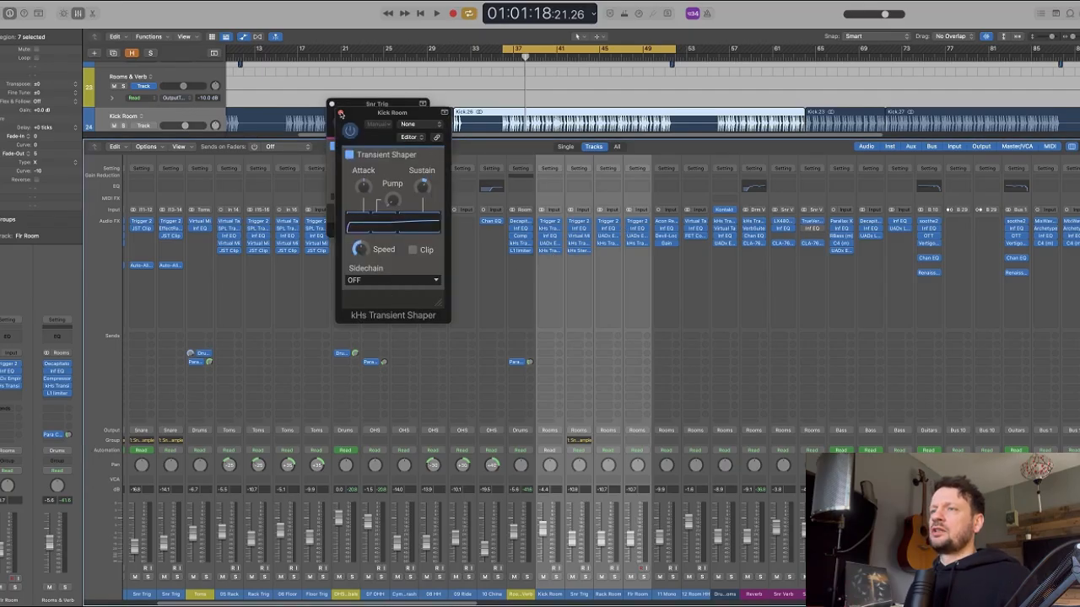
left_click(341, 113)
left_click(331, 105)
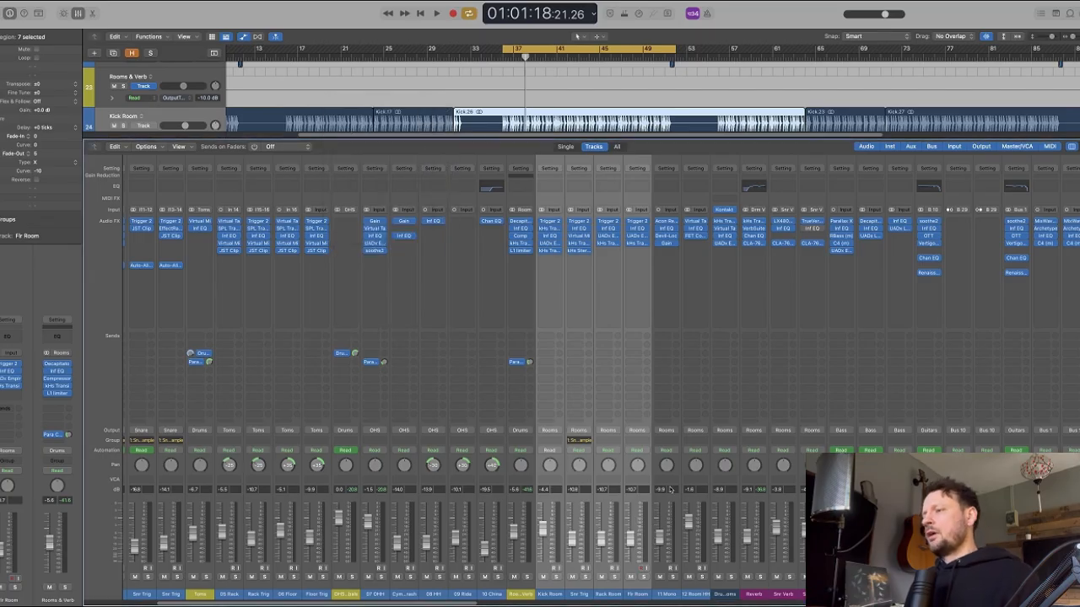
- Highlight the channels from 11 Mono to Drum Rooms, and review the Decapitator and Inf EQ plug-ins on Rooms & Verb
left_click_drag(670, 506, 725, 504)
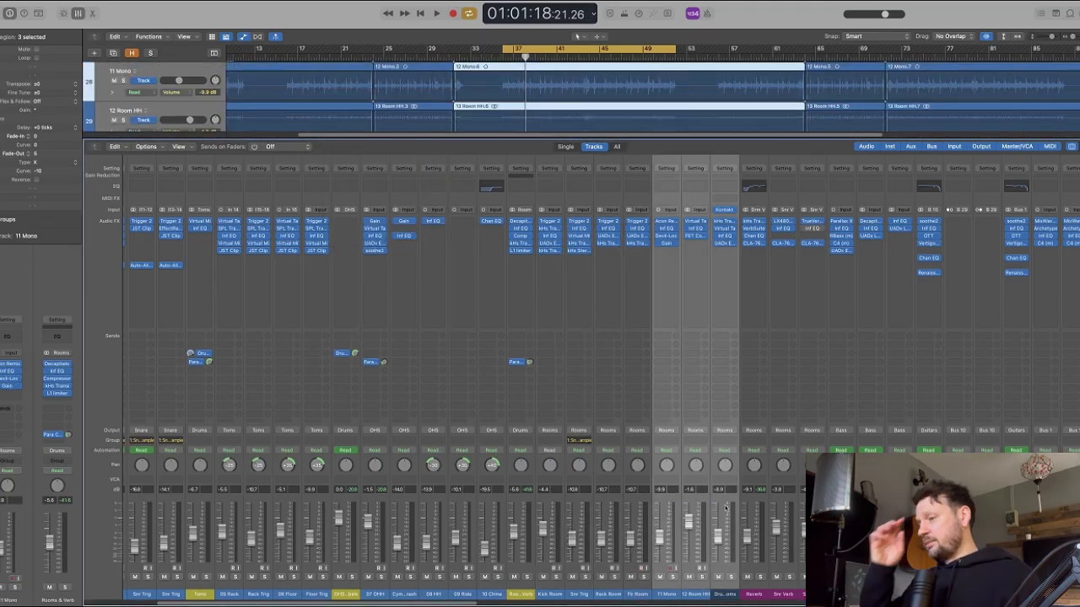
left_click(516, 500)
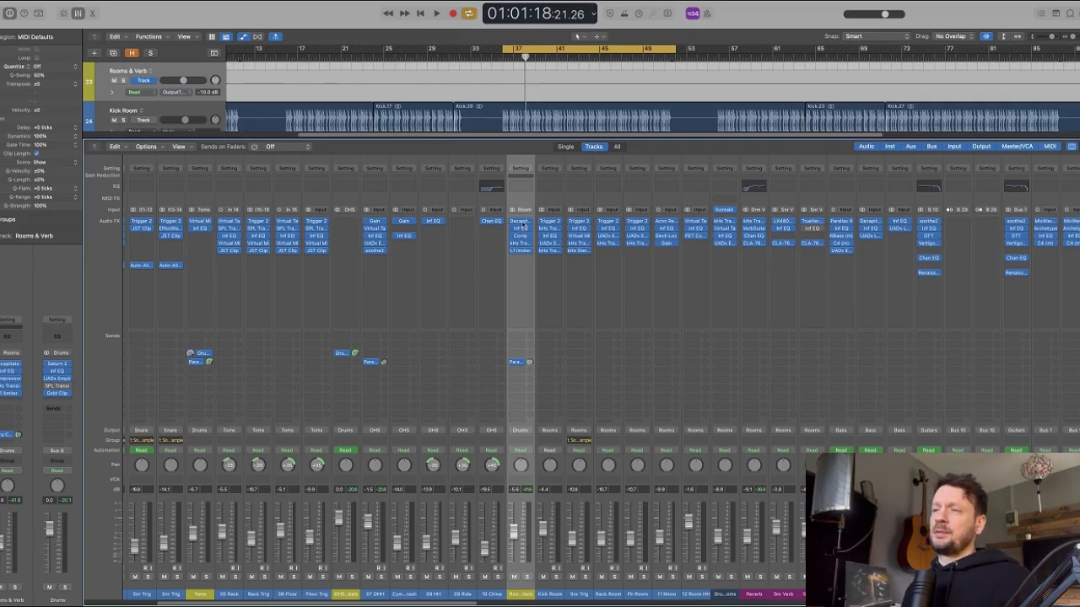
left_click(521, 221)
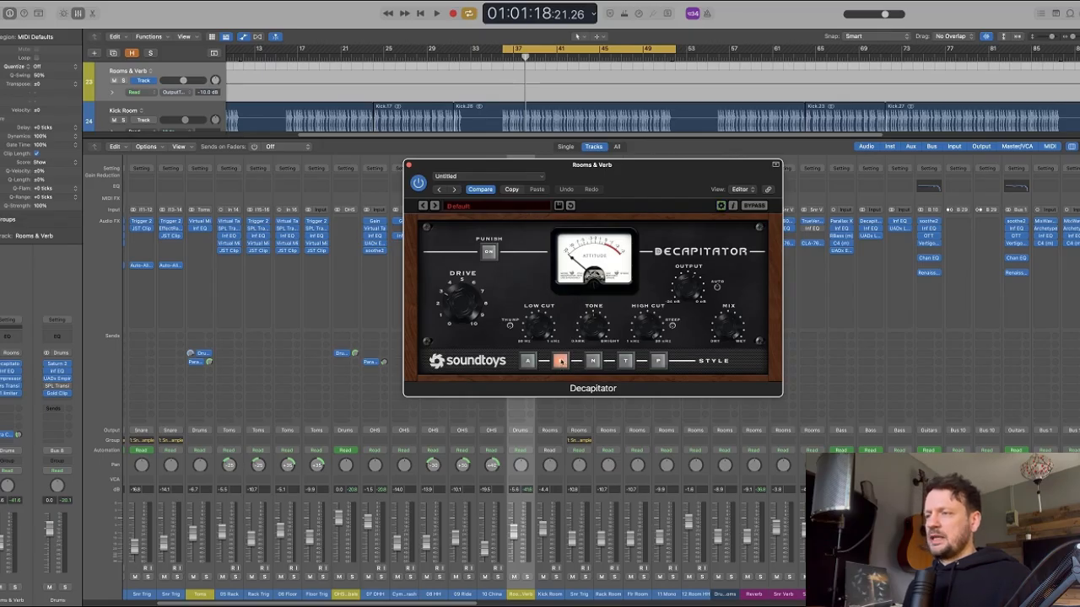
left_click_drag(658, 182, 657, 175)
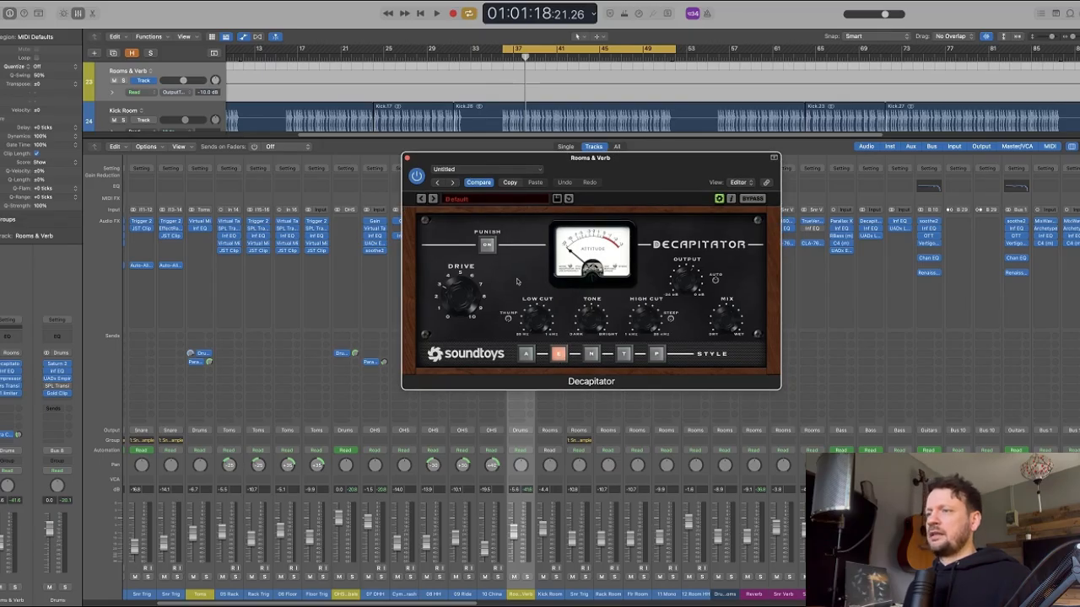
key("super+w")
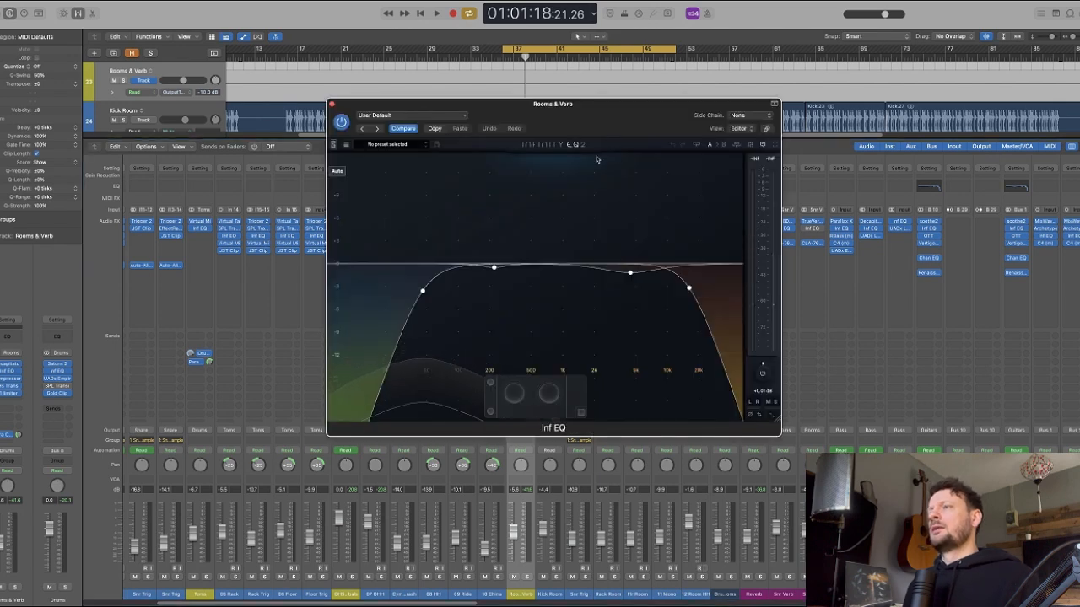
key("super+w")
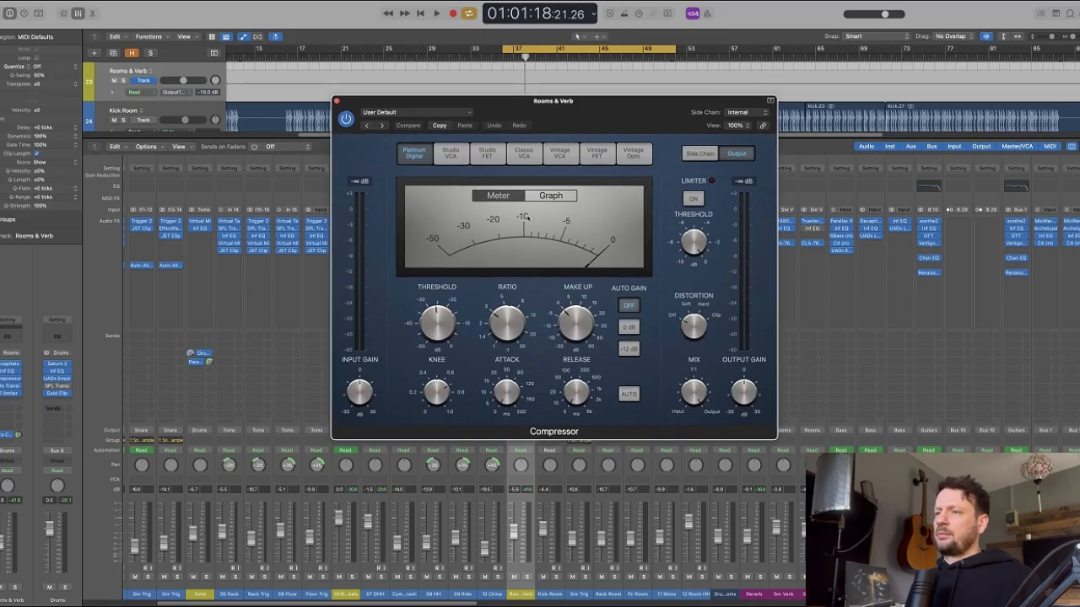
- Inspect the Compressor on Rooms & Verb, and solo that channel with the plug-in window moved slightly aside
mouse_move(581, 334)
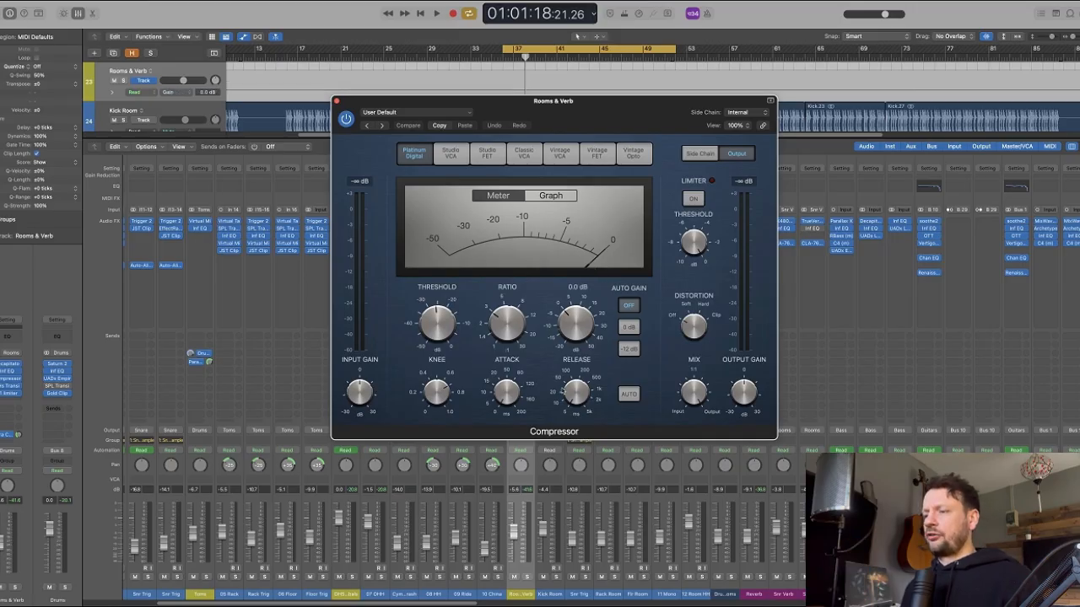
left_click(526, 577)
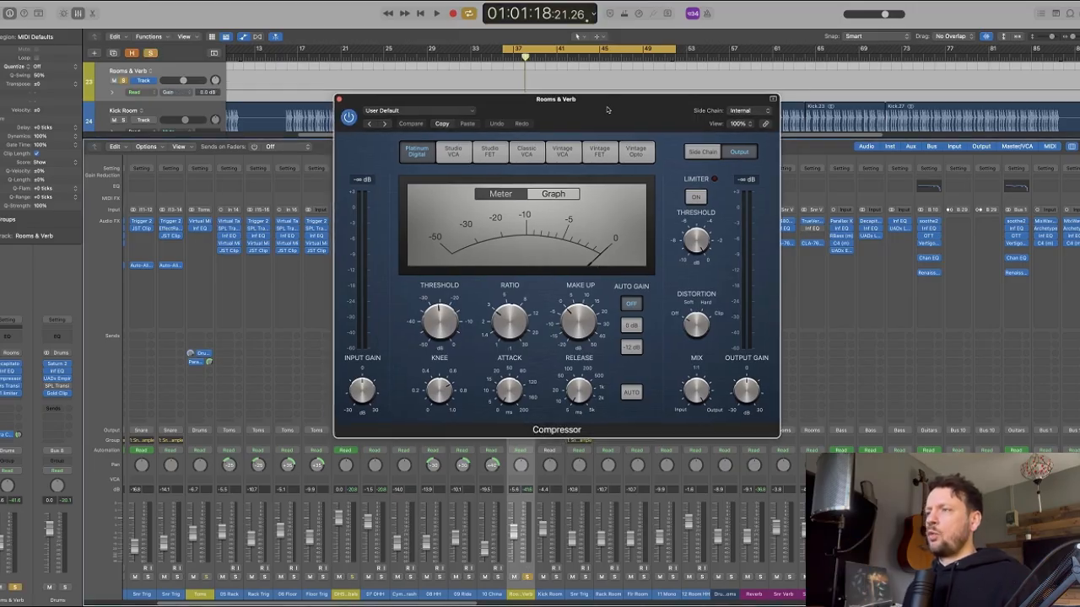
left_click_drag(516, 248, 533, 247)
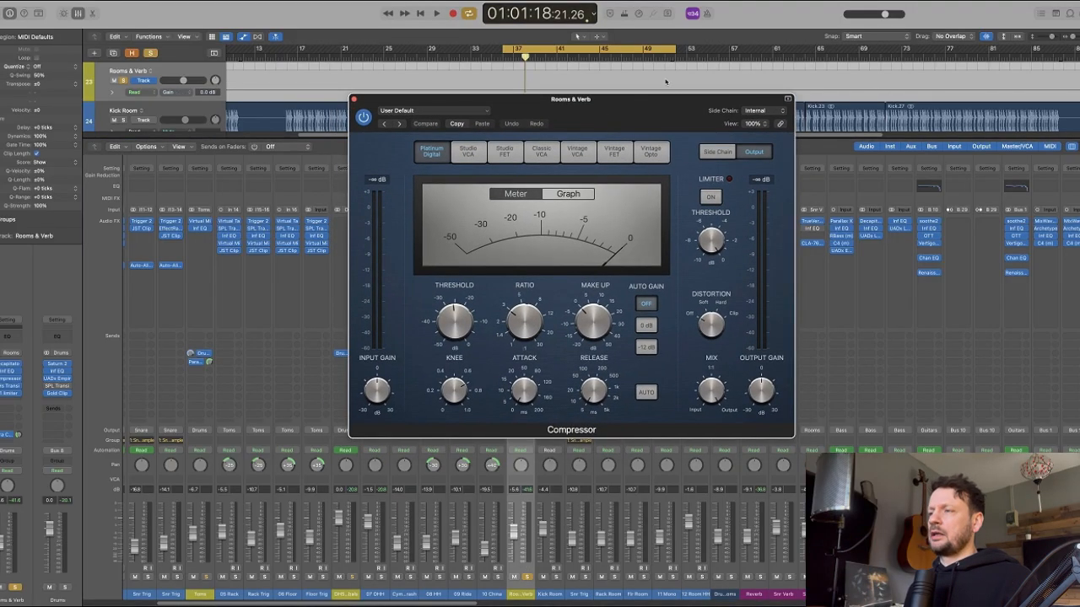
- Play Rooms & Verb with its Compressor active and bypassed for comparison, and close the re-enabled plug-in
key("space")
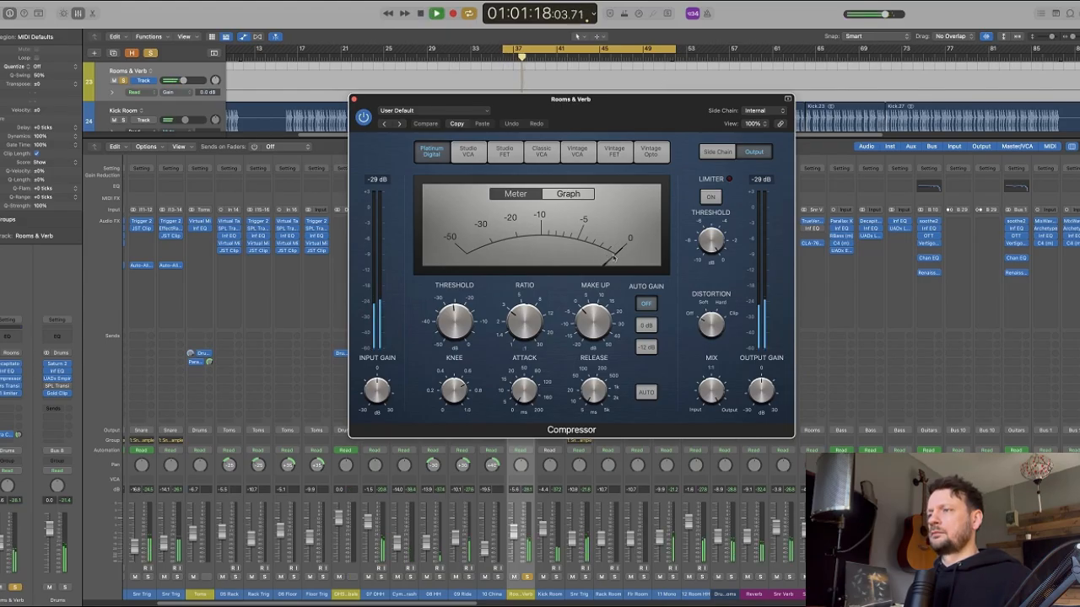
key("space")
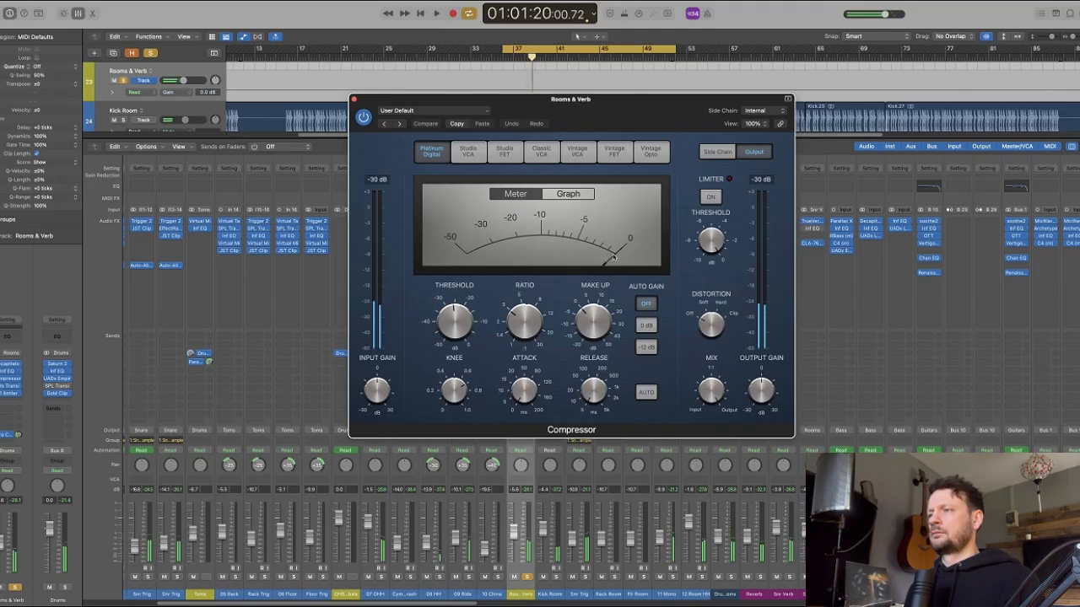
left_click(363, 116)
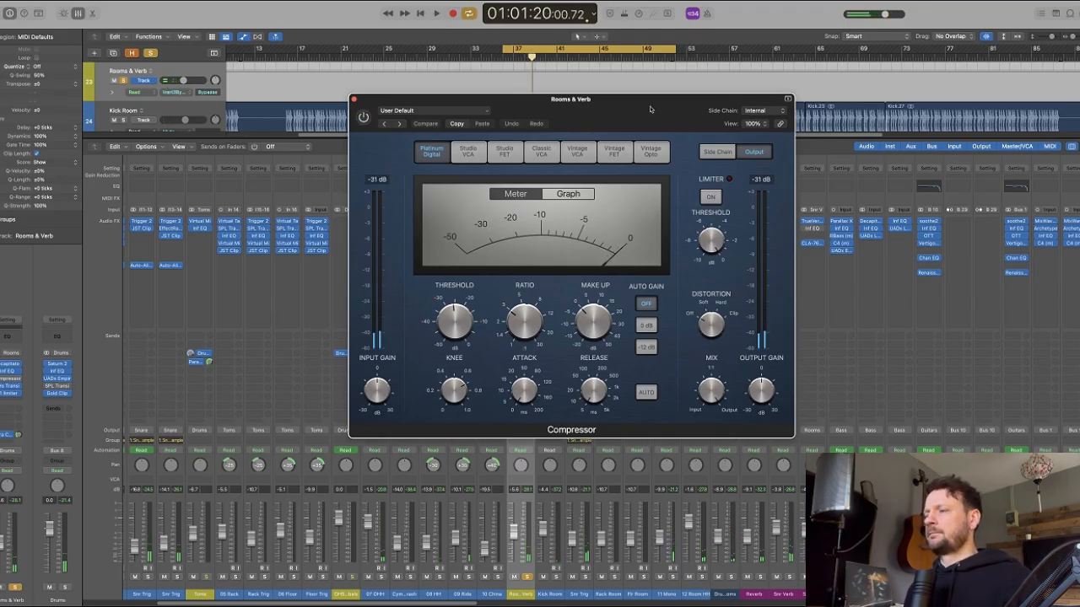
key("space")
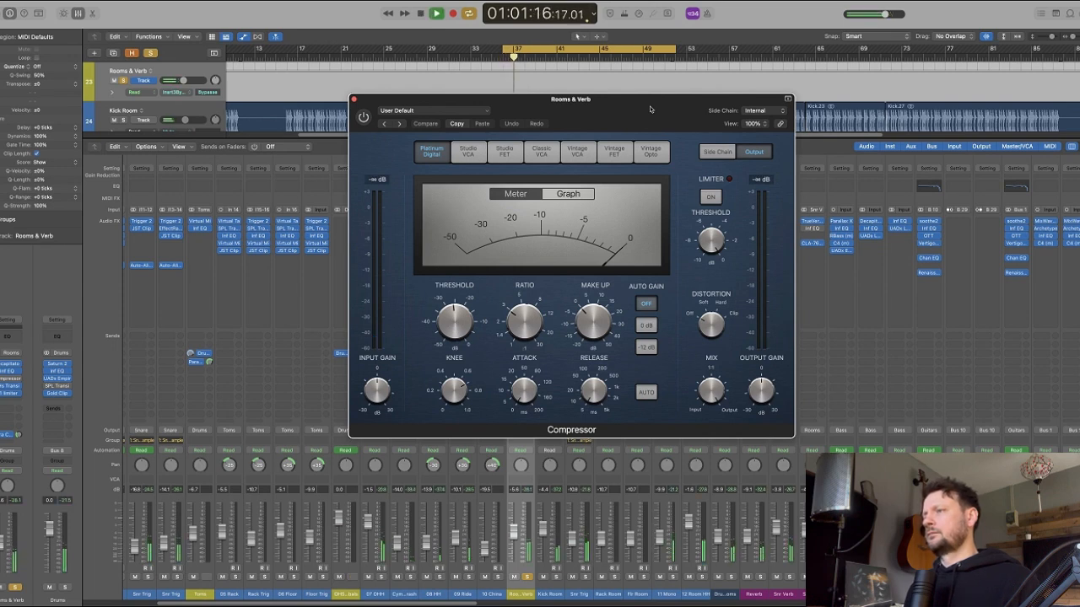
left_click(366, 119)
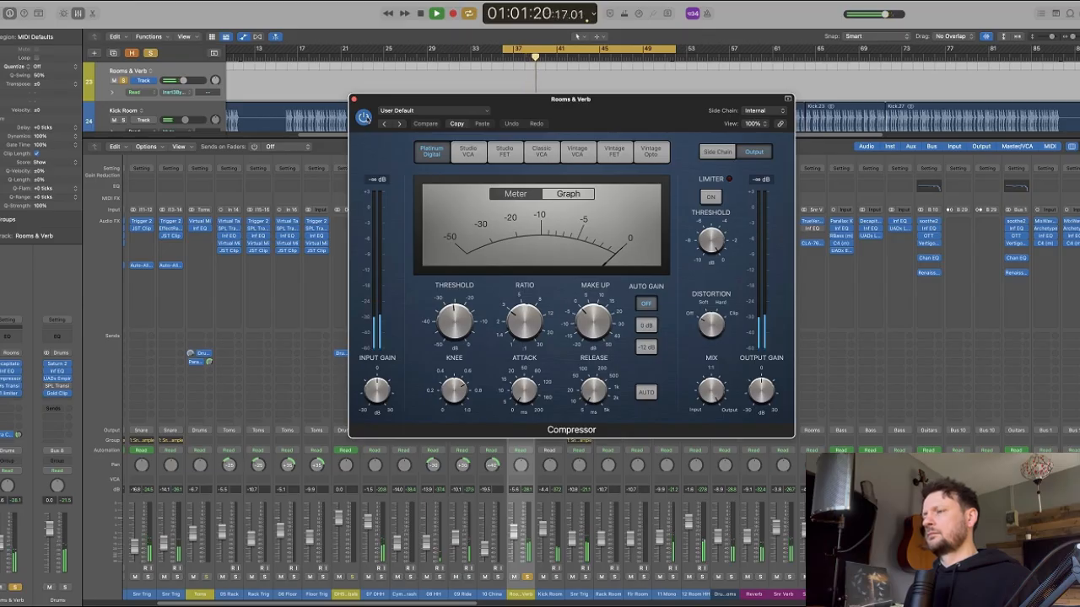
key("space")
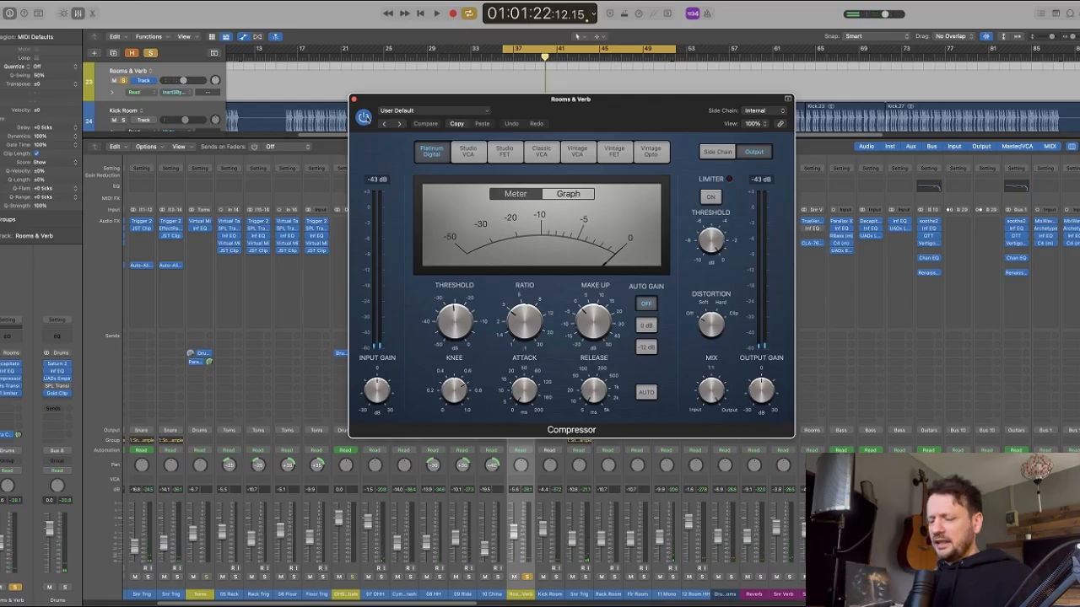
key("super+w")
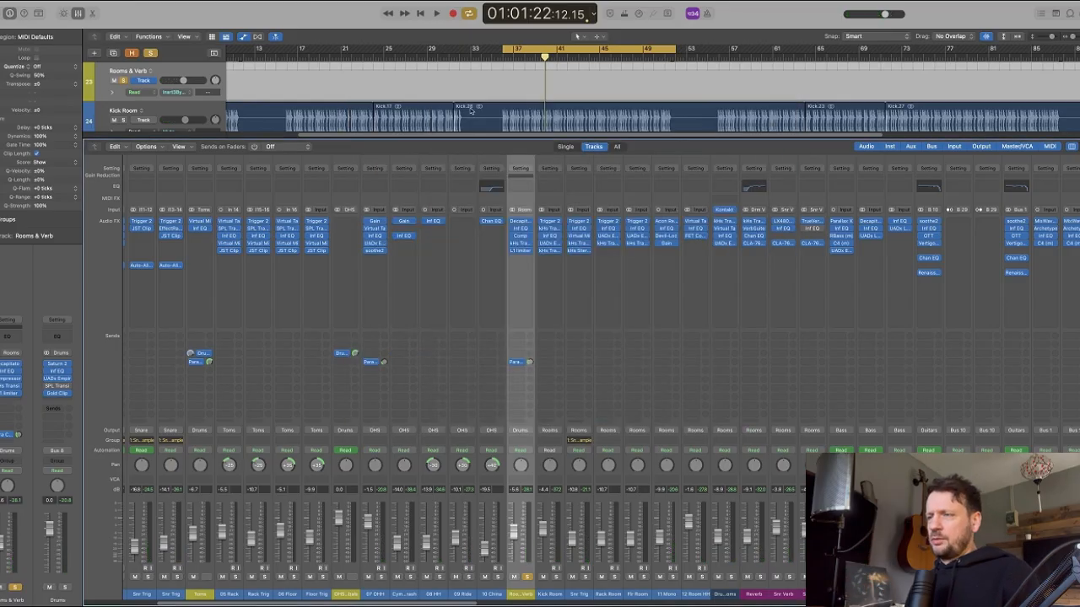
- Review the kHs Transient Shaper and L1 limiter plug-ins on Rooms & Verb, and close both windows
left_click(522, 247)
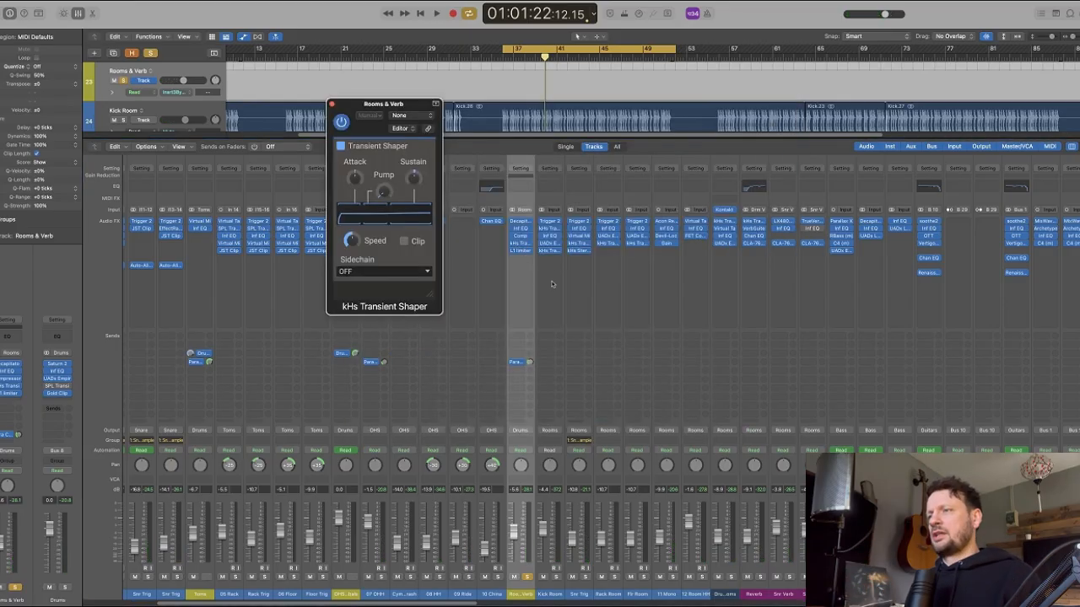
left_click(523, 250)
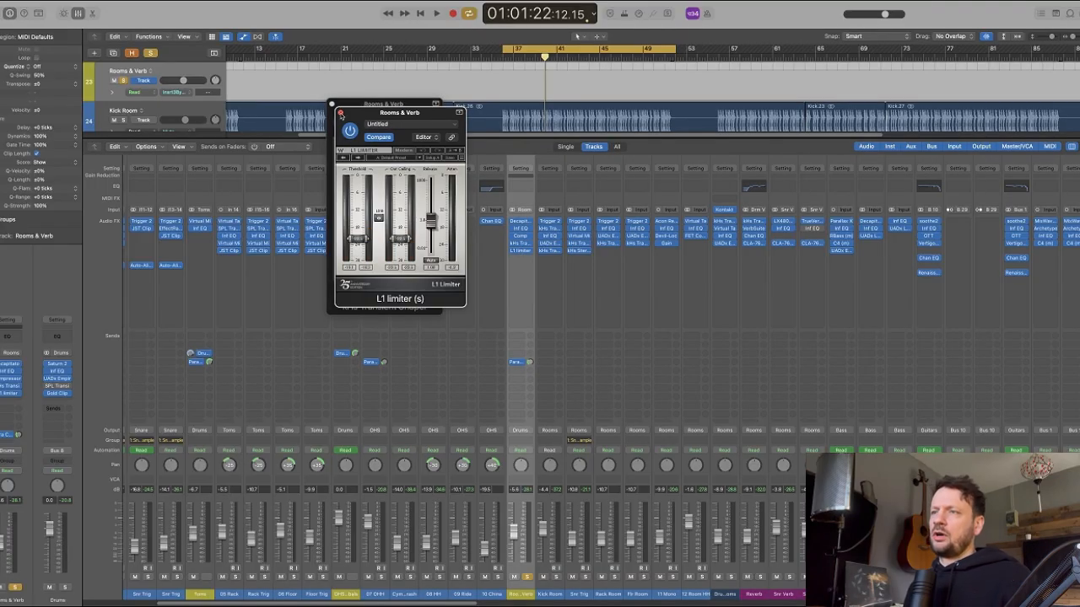
left_click(340, 113)
left_click(334, 106)
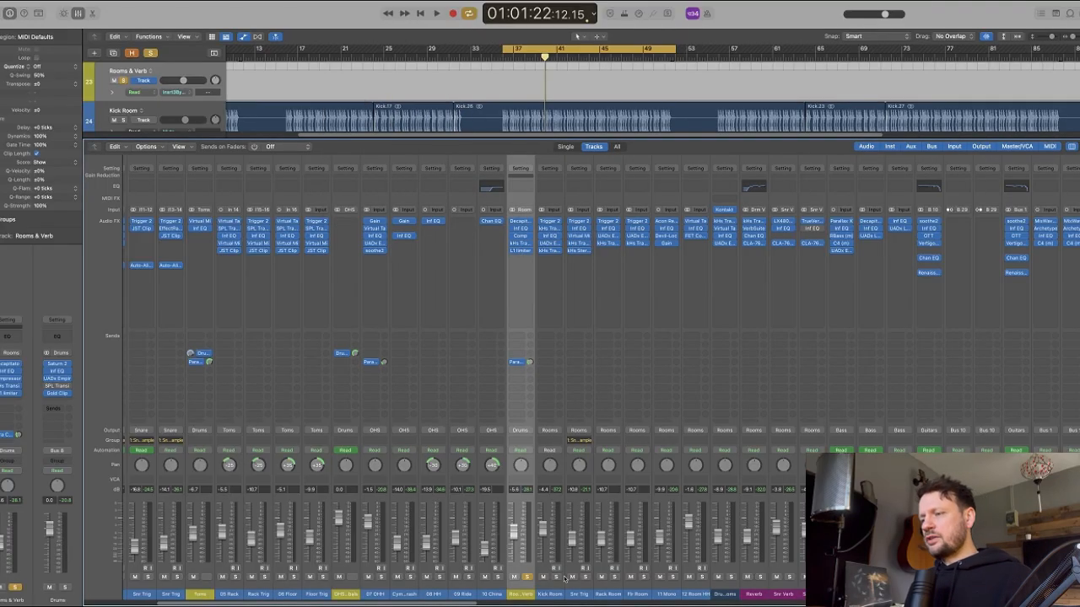
- Solo the Kick Room through Flr Room channels for a short playback, and clear those solos
left_click_drag(557, 577, 644, 577)
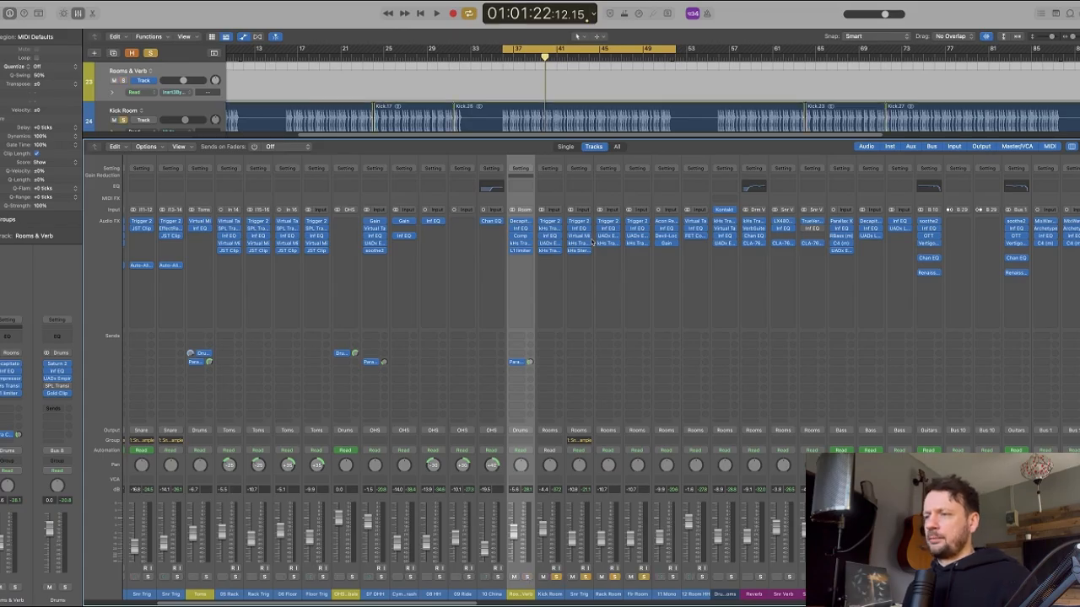
key("space")
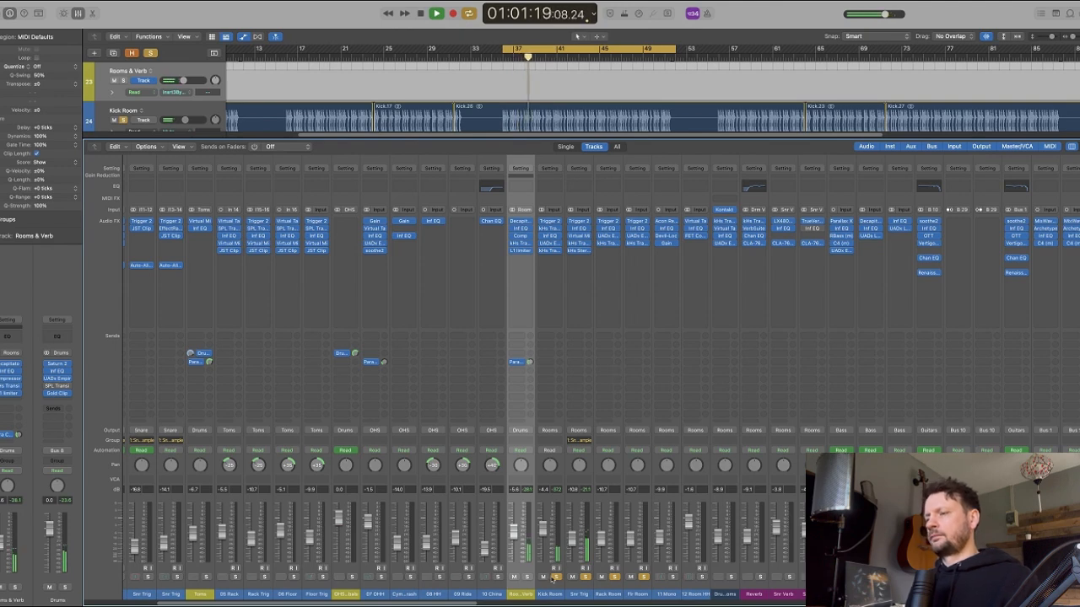
key("space")
left_click_drag(557, 577, 649, 578)
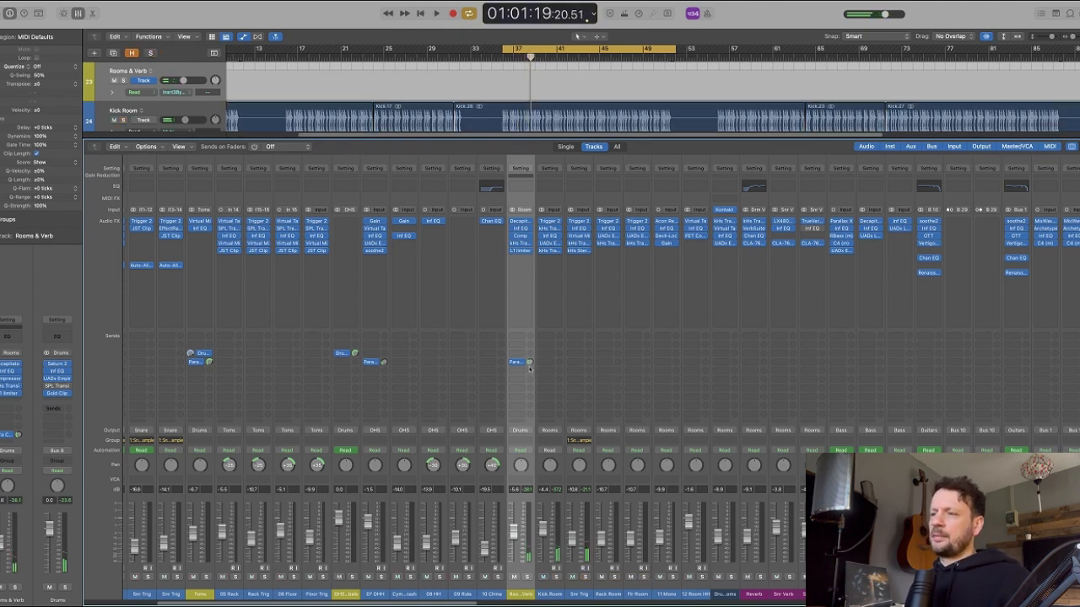
- Check the parallel sends across the drum channels, and highlight the channels from Kick Room to Flr Room
scroll(520, 375, "left", 5)
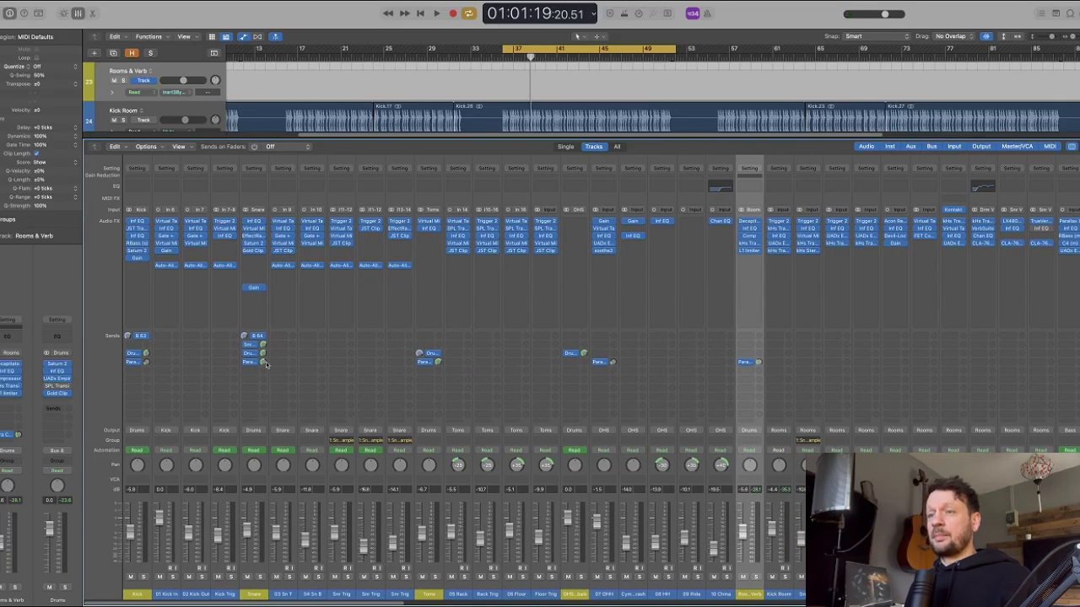
scroll(675, 370, "right", 6)
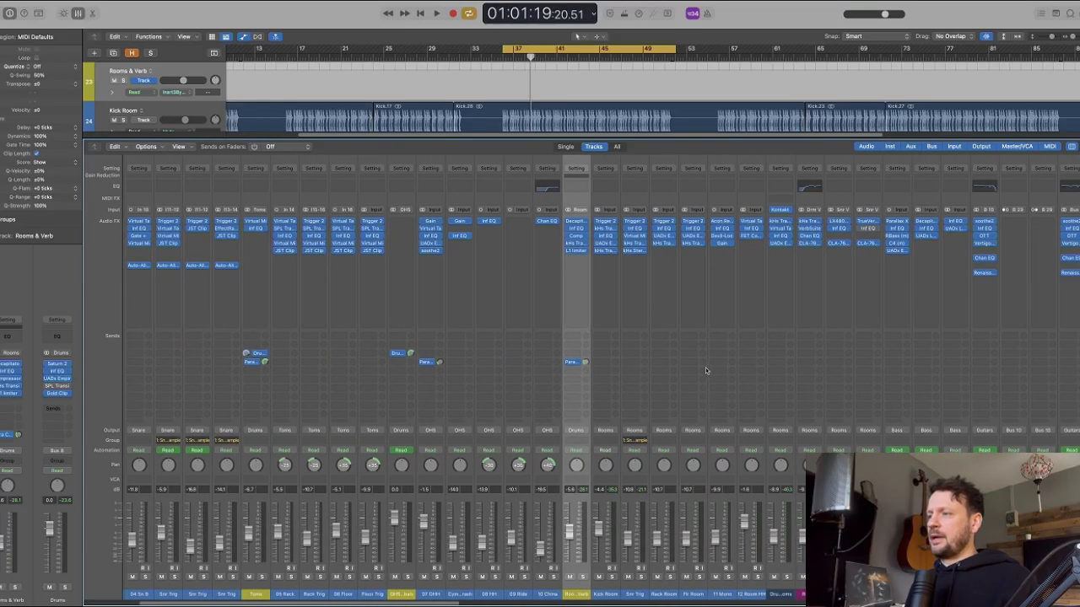
left_click(484, 504)
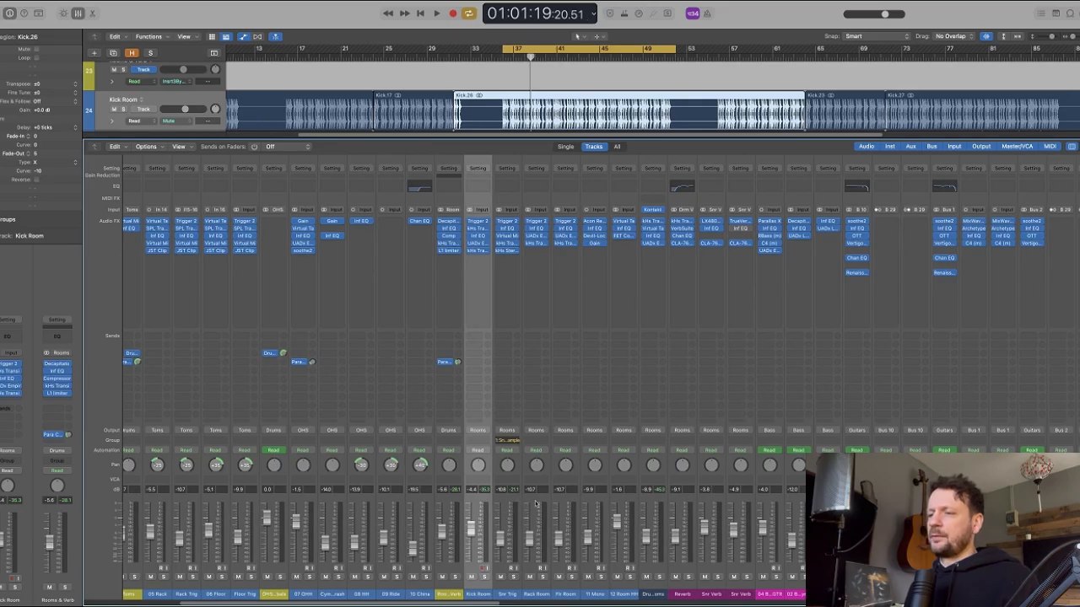
left_click(597, 506)
left_click(483, 503, "shift")
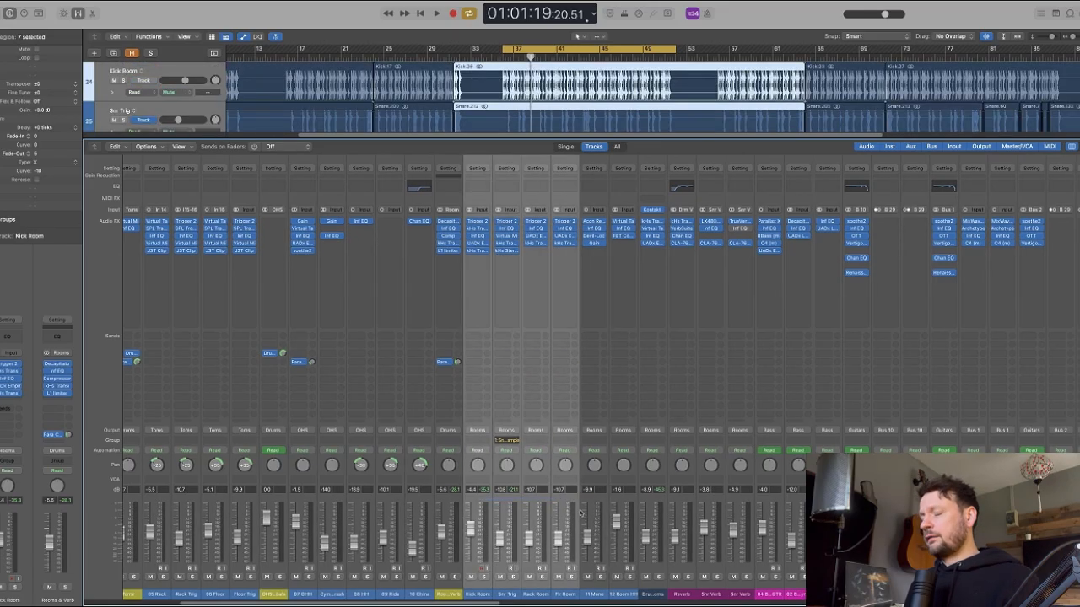
- Solo 11 Mono and play it with its Acon Remix Drums plug-in window open and moved aside
left_click(599, 575)
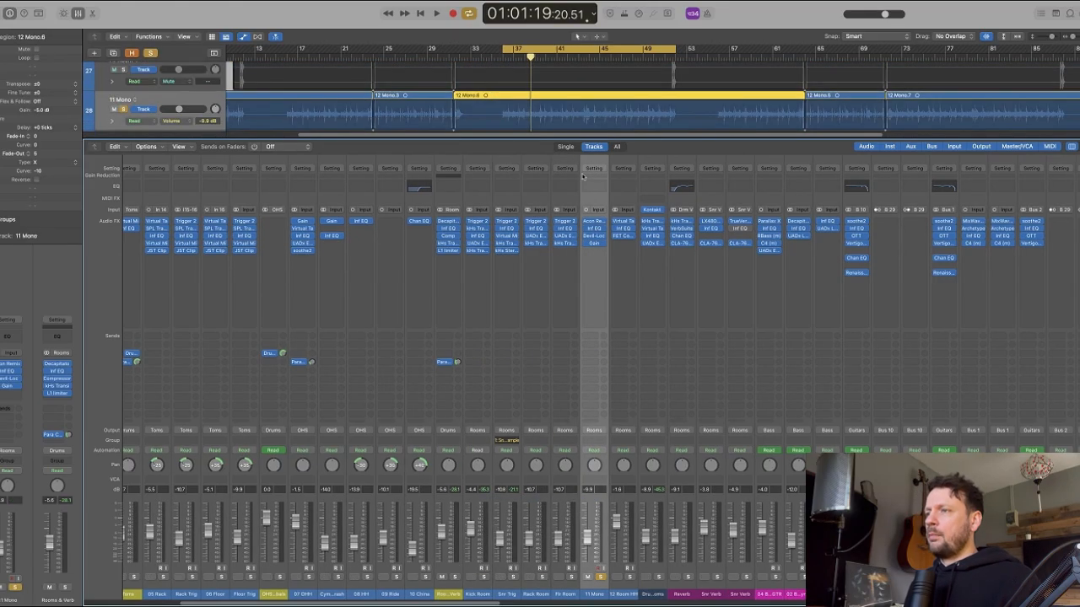
left_click(594, 222)
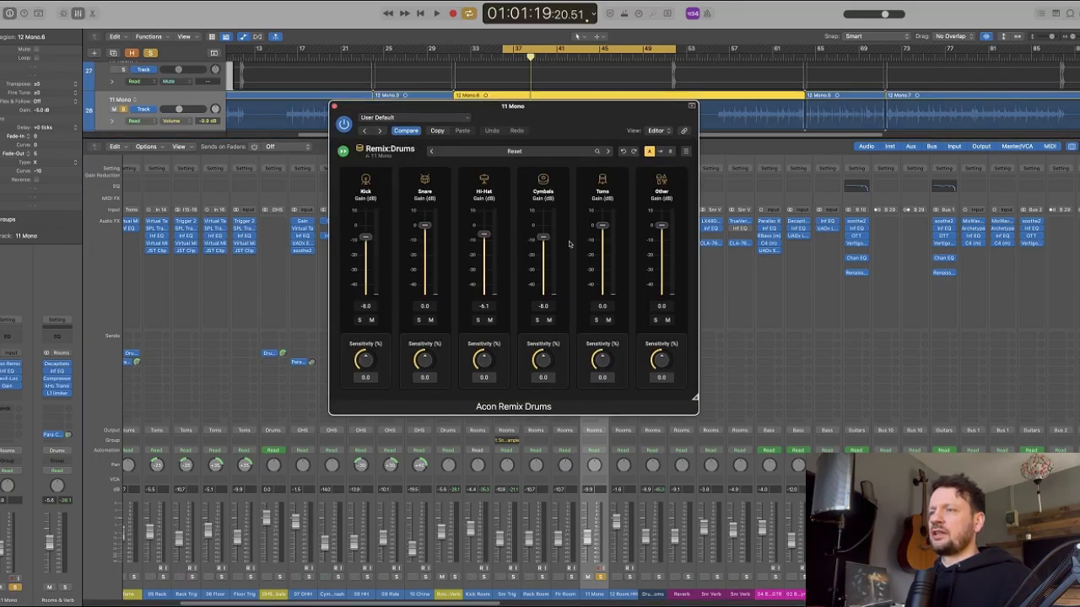
left_click_drag(572, 133, 665, 178)
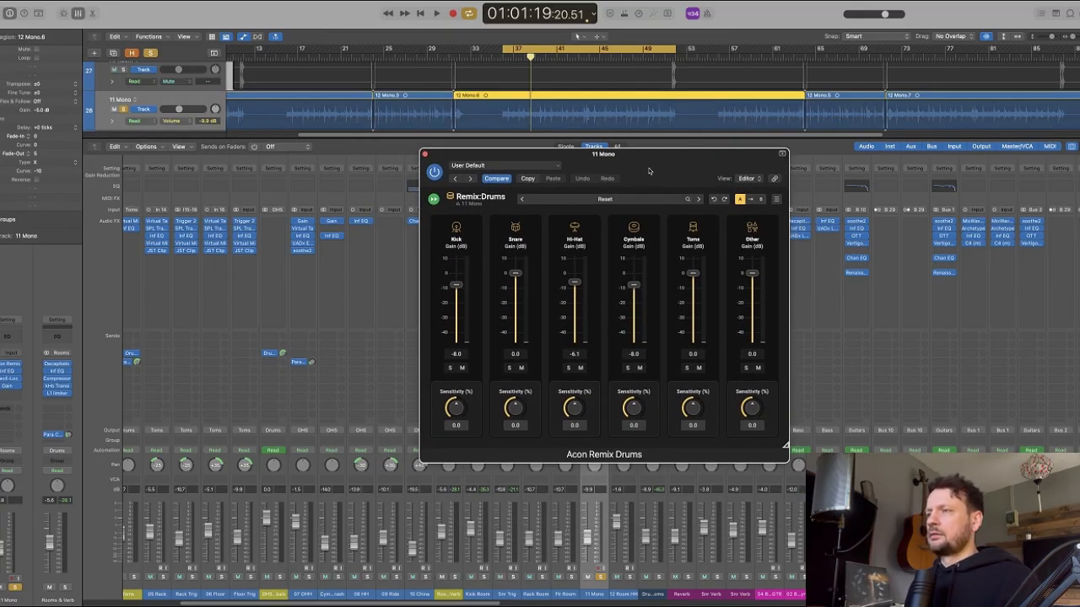
key("space")
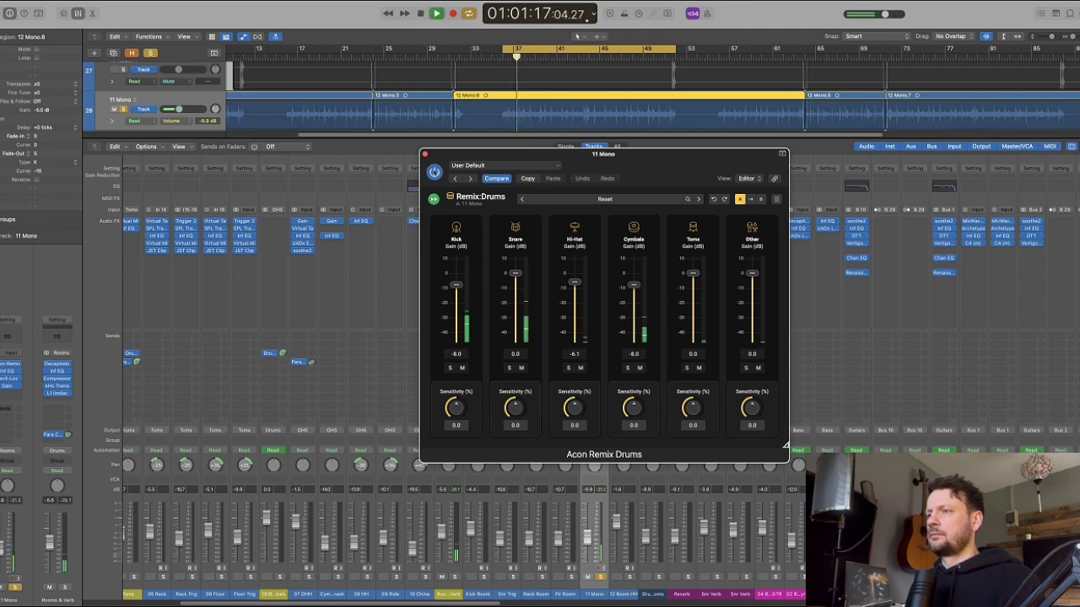
key("space")
- Play 11 Mono with Acon Remix Drums bypassed for comparison, and re-enable and close the plug-in
left_click(434, 171)
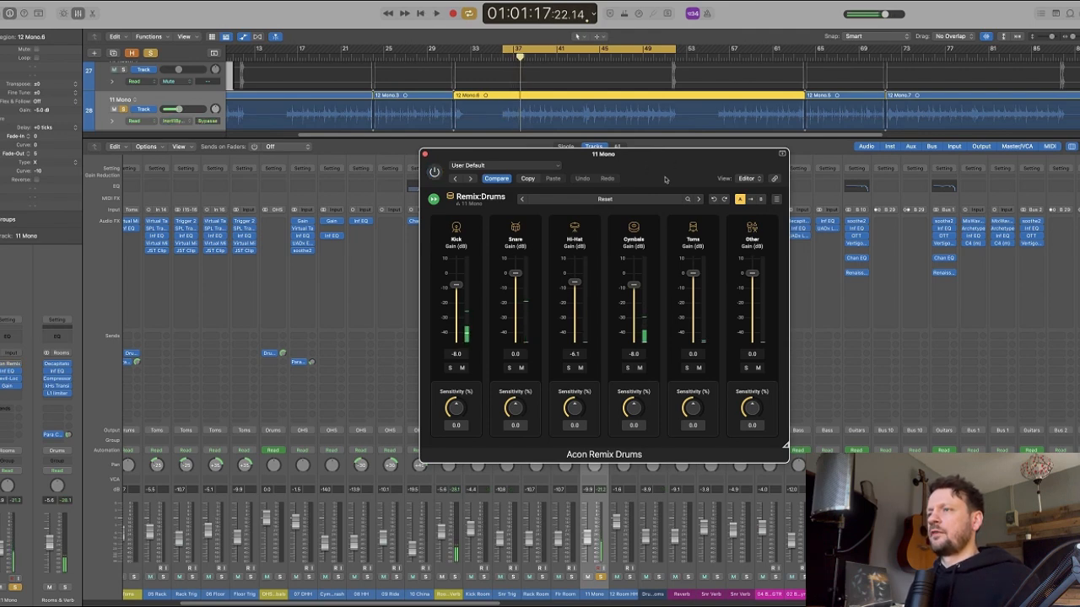
mouse_move(653, 175)
left_mouse_down()
mouse_move(674, 165)
mouse_move(671, 174)
left_mouse_up()
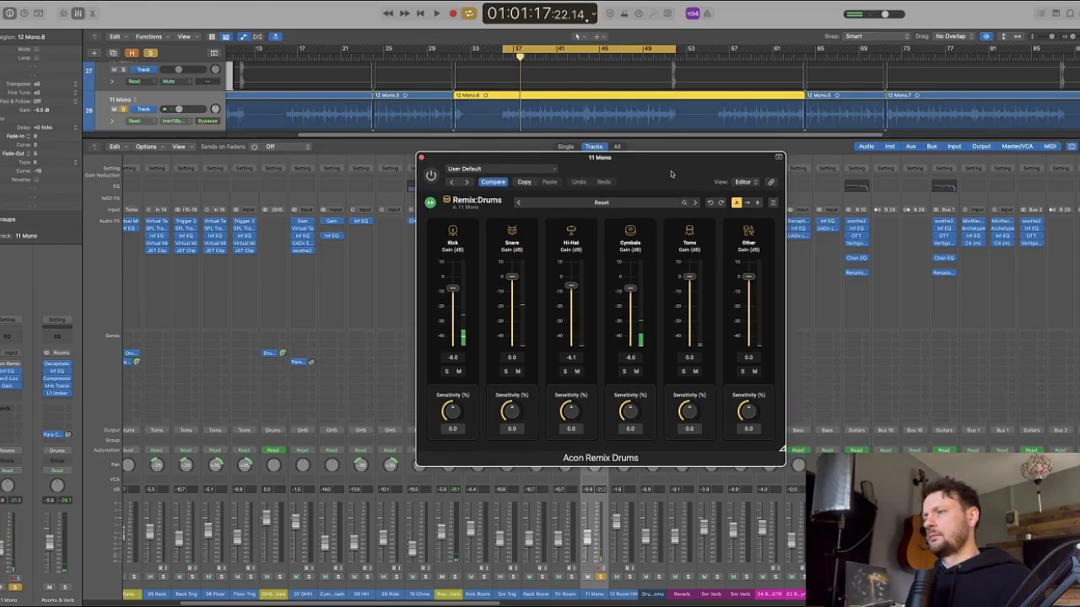
key("space")
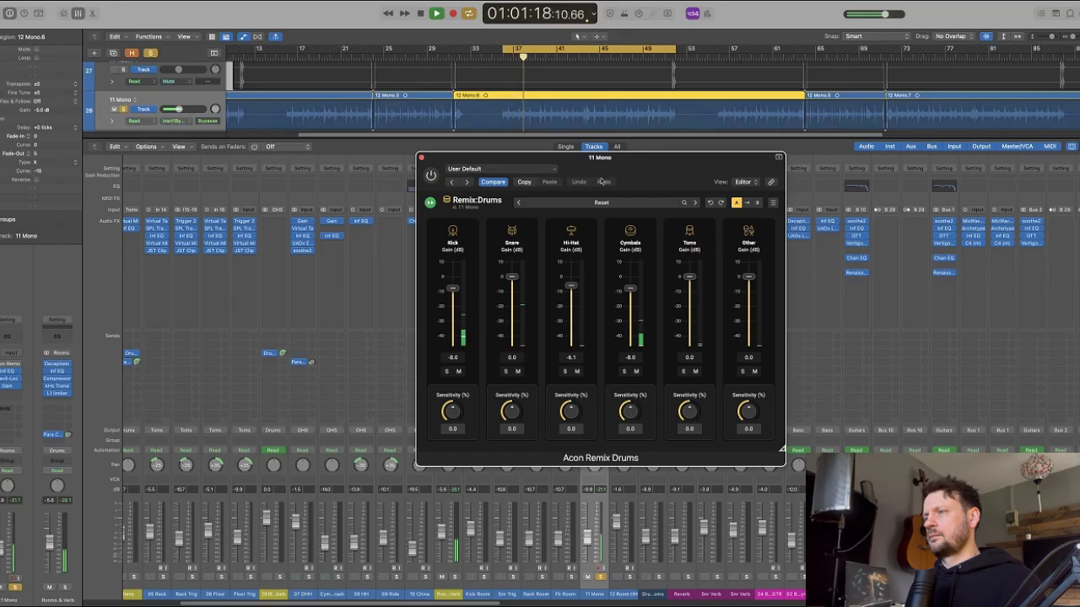
key("space")
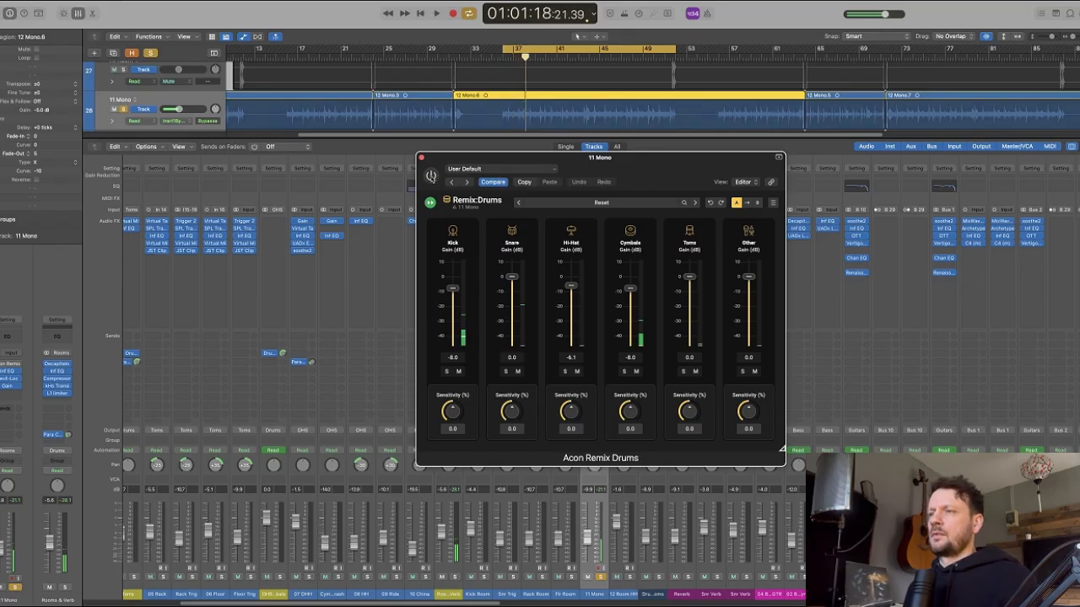
left_click(421, 157)
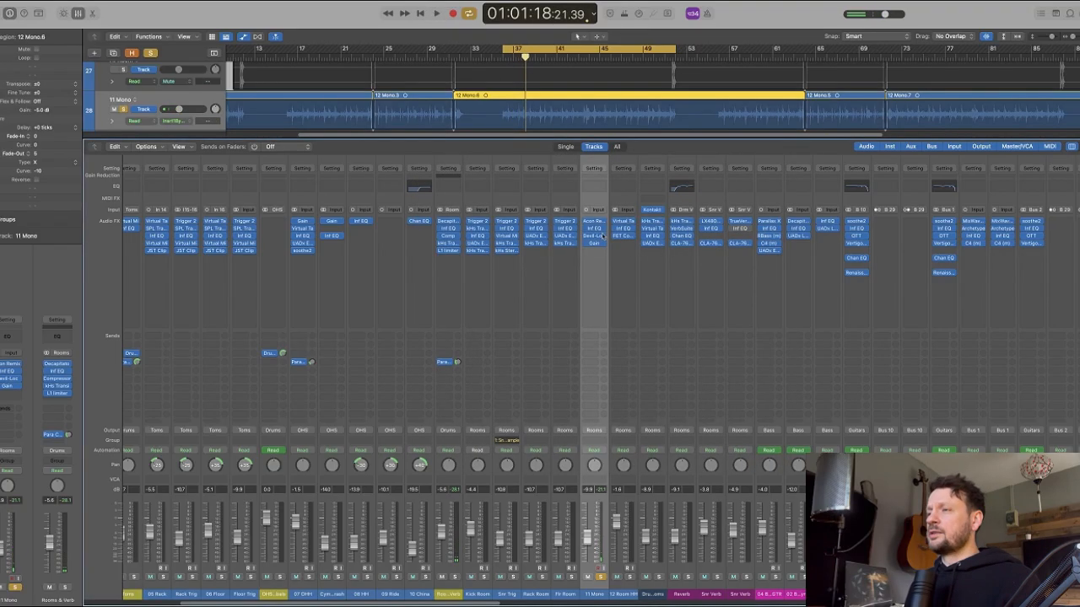
- Review the Inf EQ curve on the 11 Mono channel and close the plug-in
left_click(594, 229)
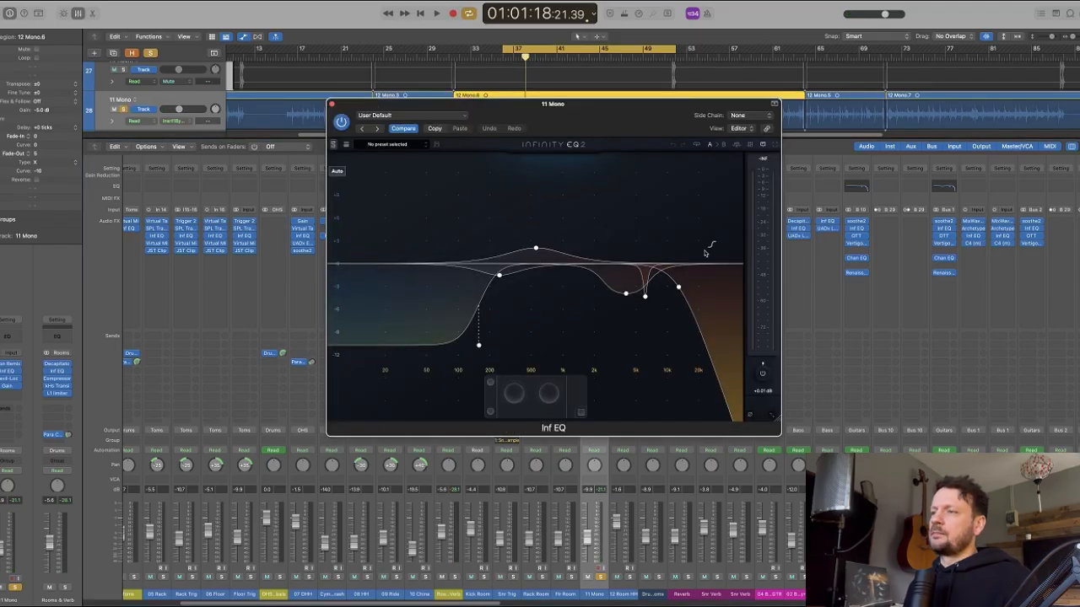
key("super+w")
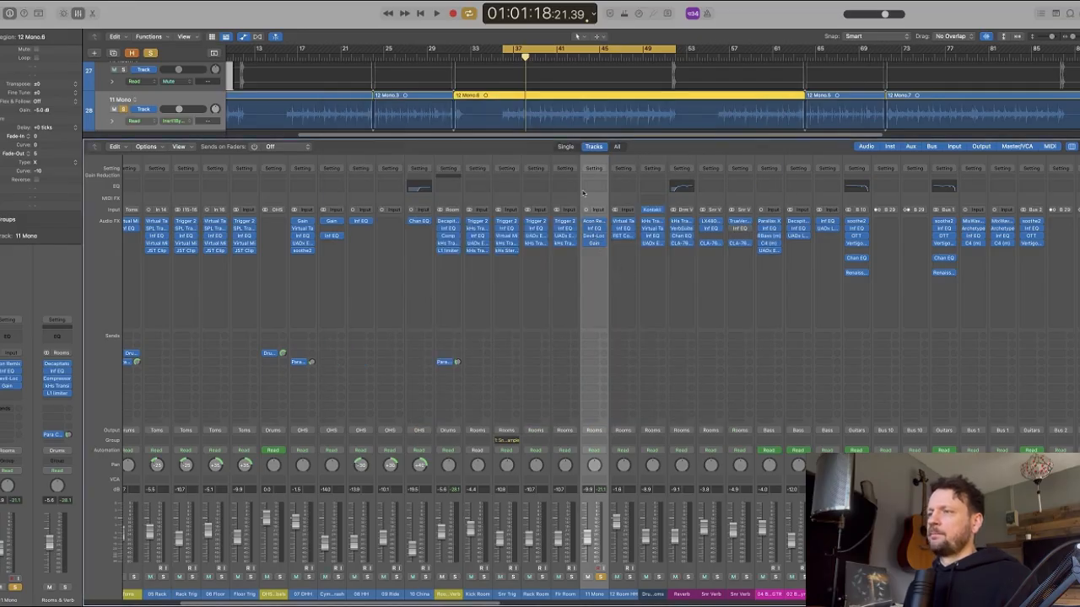
key("super+w")
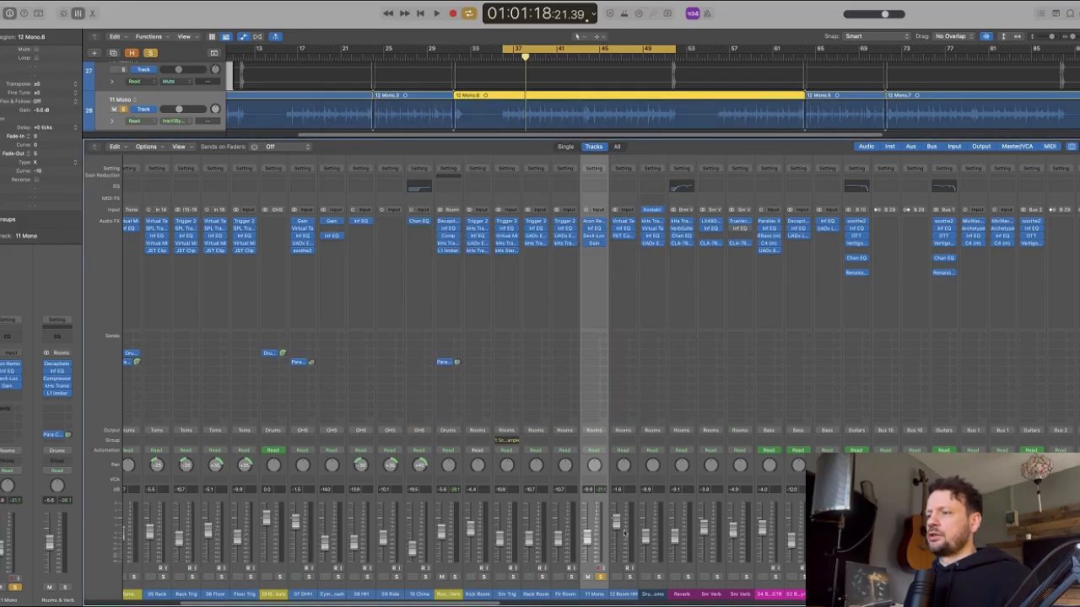
- Switch the solo from 11 Mono to 12 Room HH and review its Virtual Tape Machines plug-in
left_click(602, 578)
left_click(631, 578)
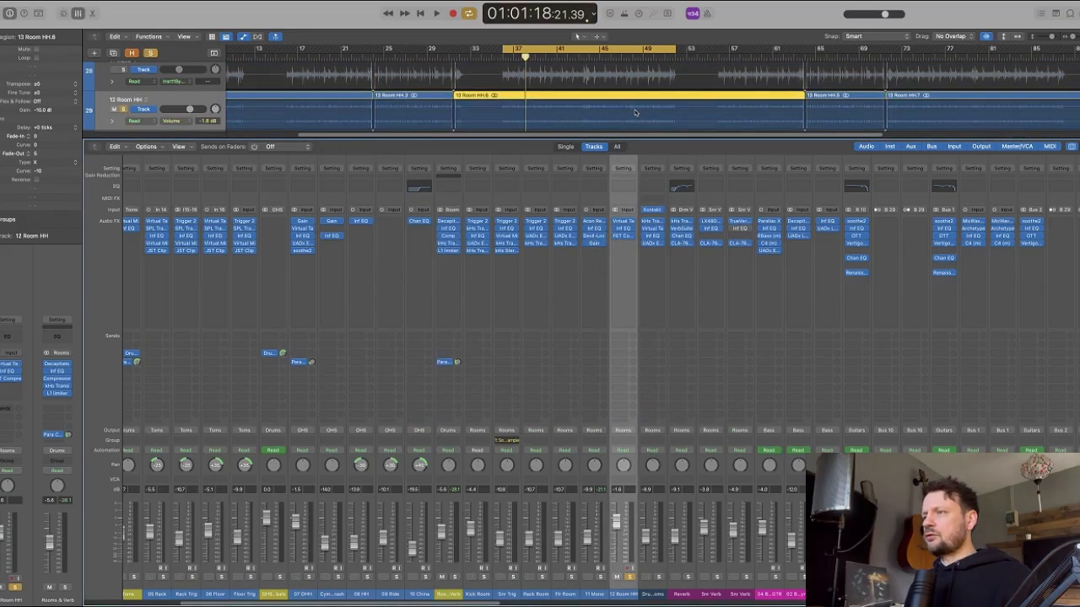
left_click(625, 227)
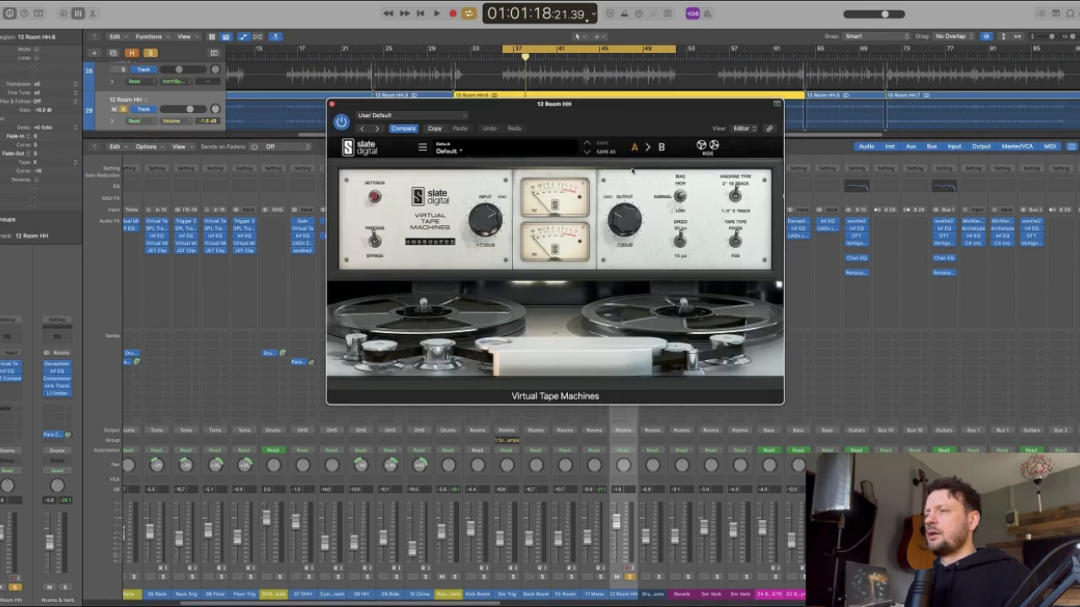
key("super+w")
- Review the Inf EQ curve and the FET Compressor settings on the 12 Room HH channel
left_click(629, 229)
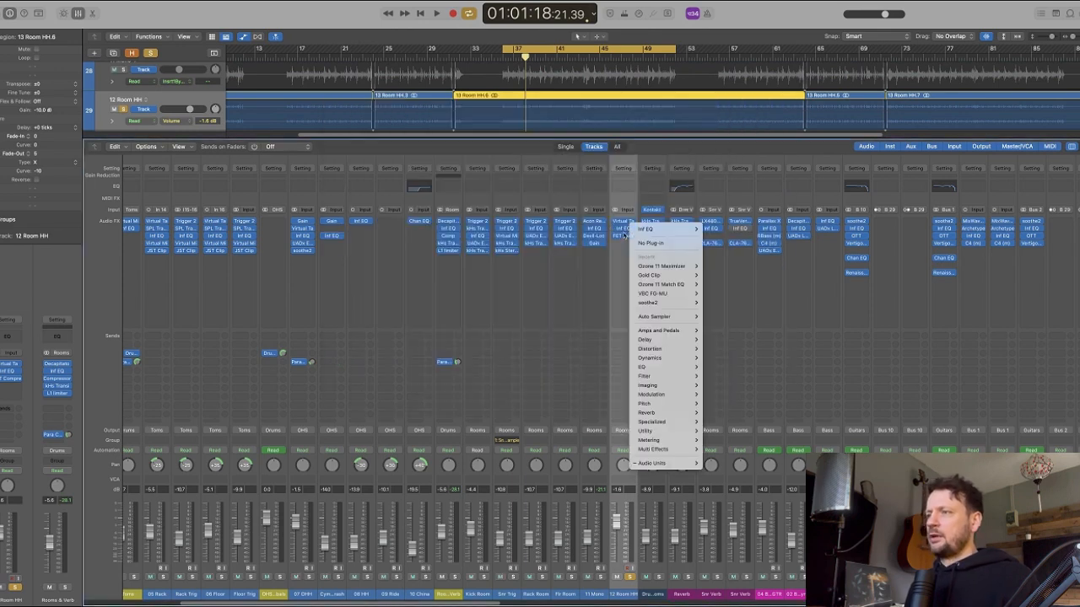
left_click(624, 230)
left_click(624, 231)
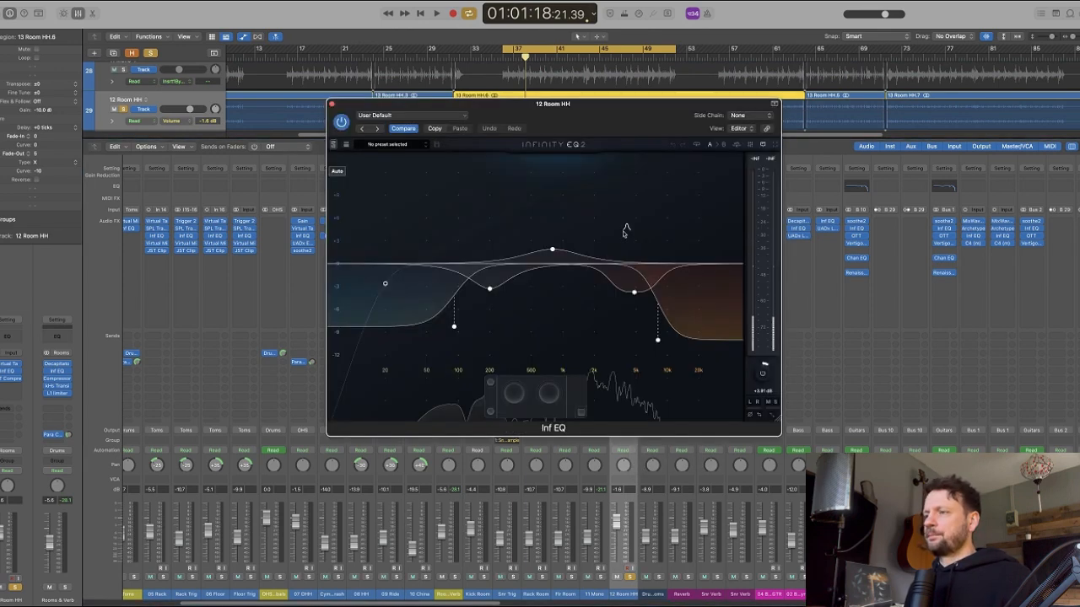
key("super+w")
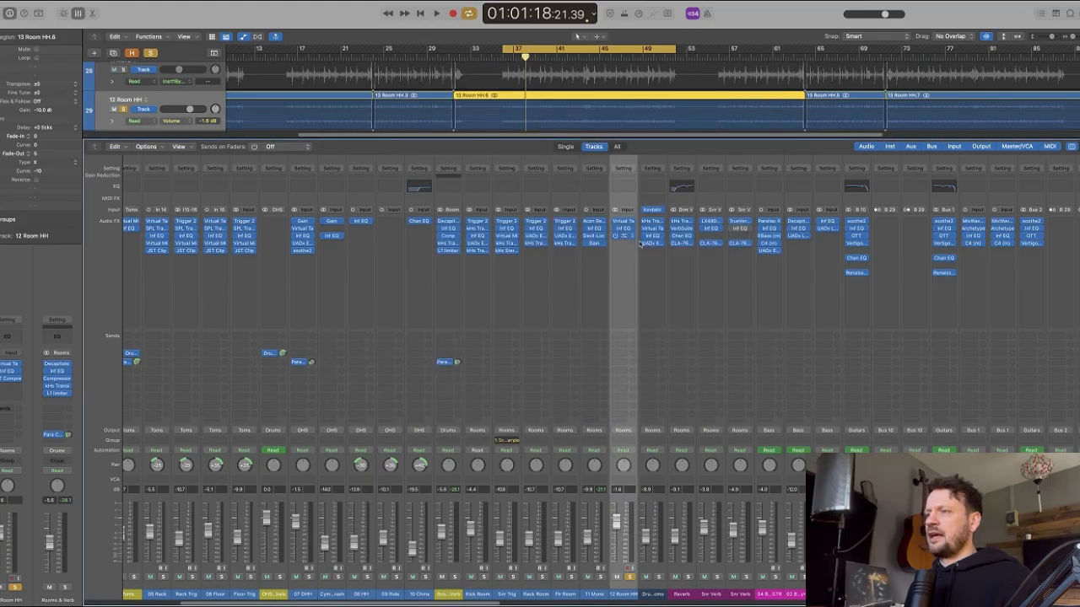
left_click(629, 238)
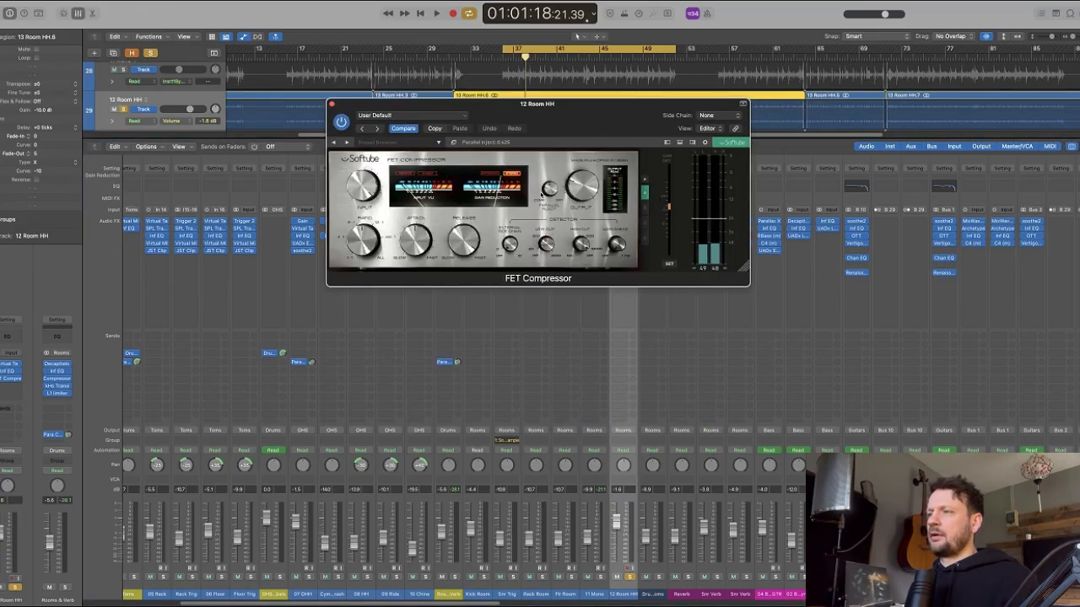
- Play 12 Room HH to audition its FET Compressor, and close the plug-in after stopping playback
left_click_drag(589, 126, 631, 188)
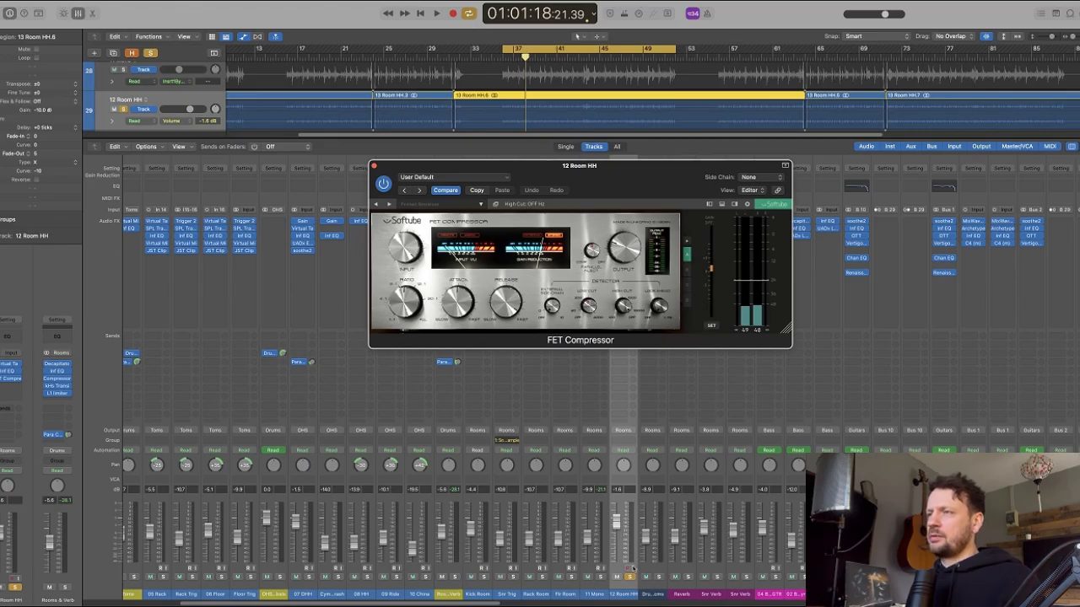
key("space")
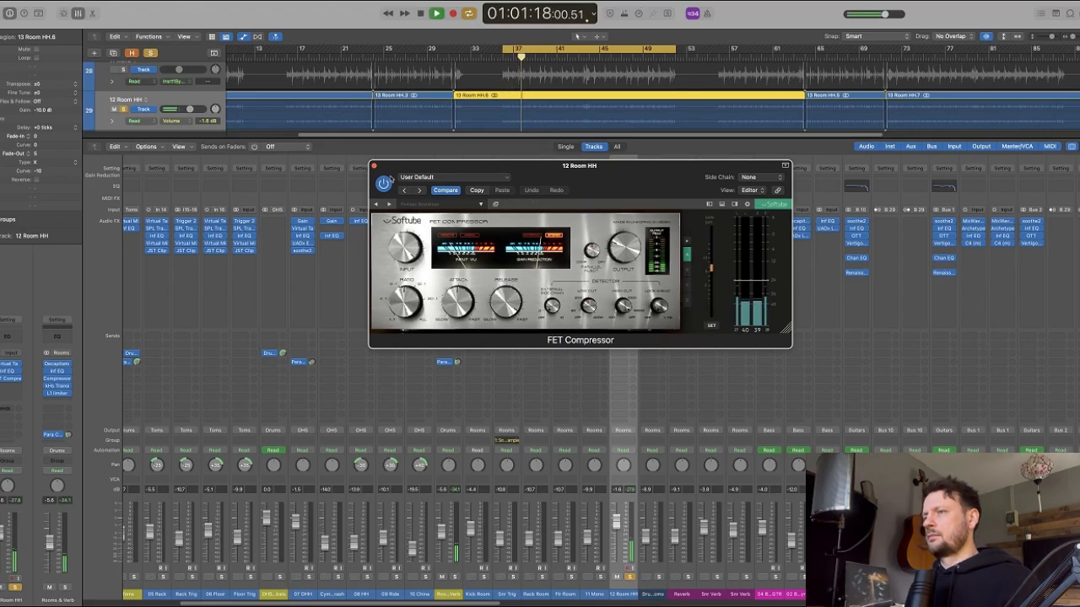
key("space")
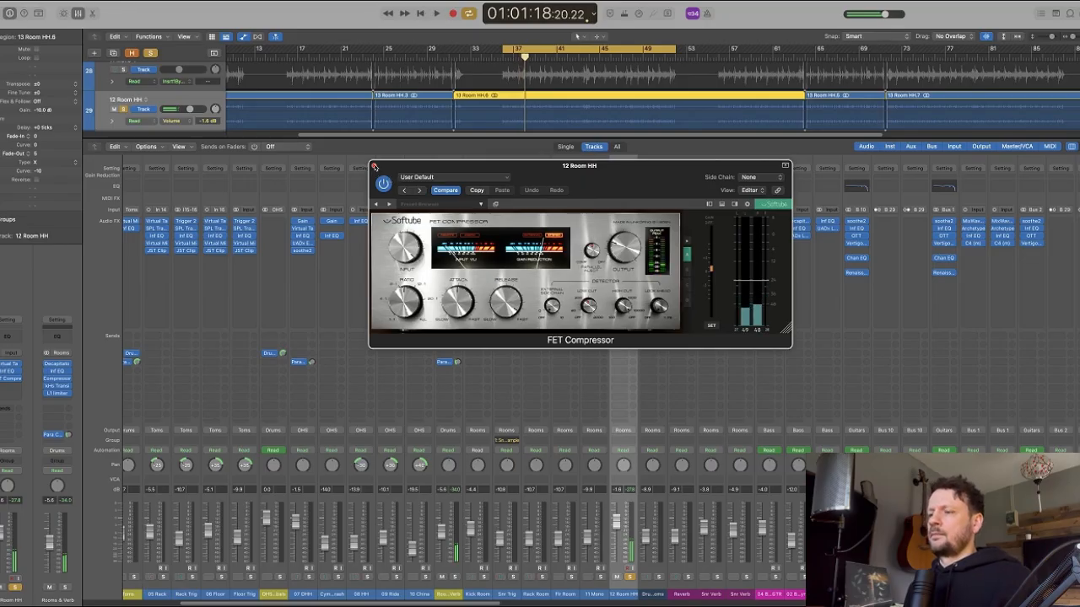
left_click(375, 166)
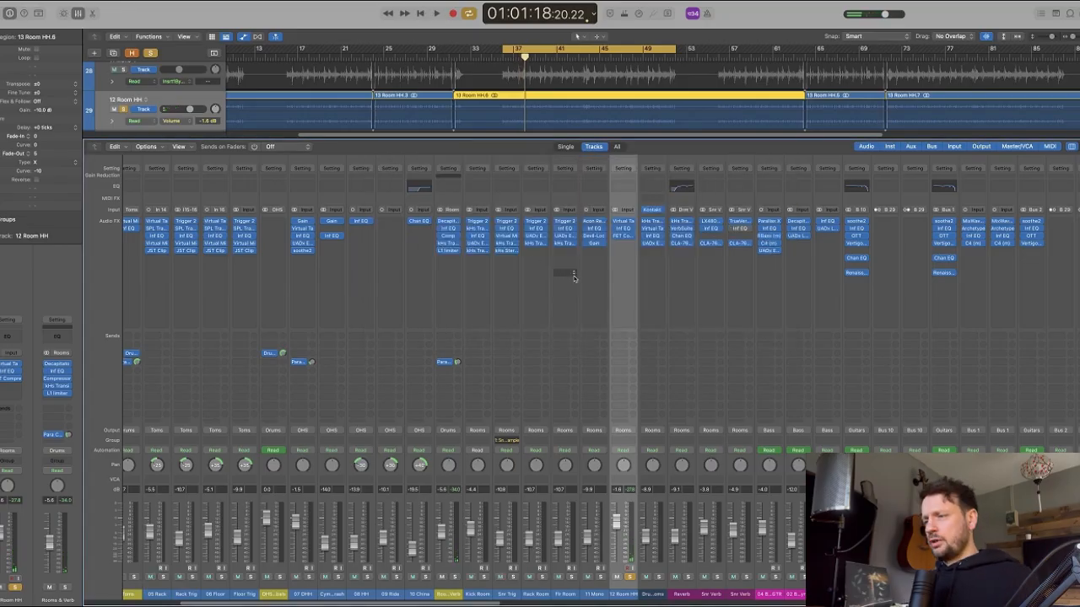
- Switch the solo from 12 Room HH to Drum Rooms and review the kick, snare and toms pages of its Kontakt instrument
left_click(629, 577)
left_click(660, 577)
left_click(659, 577)
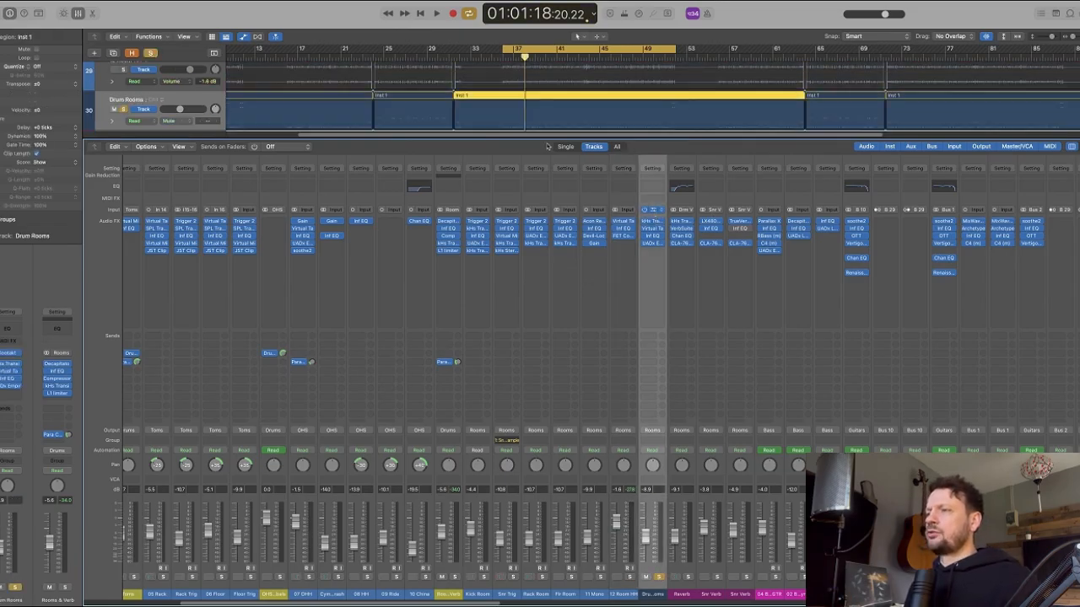
left_click(653, 211)
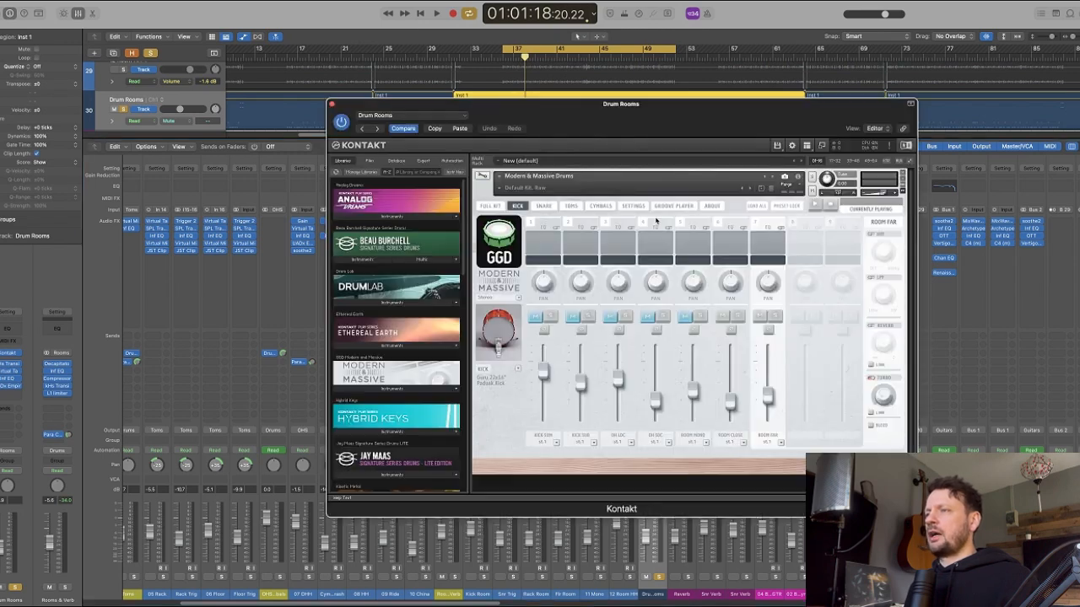
left_click(543, 206)
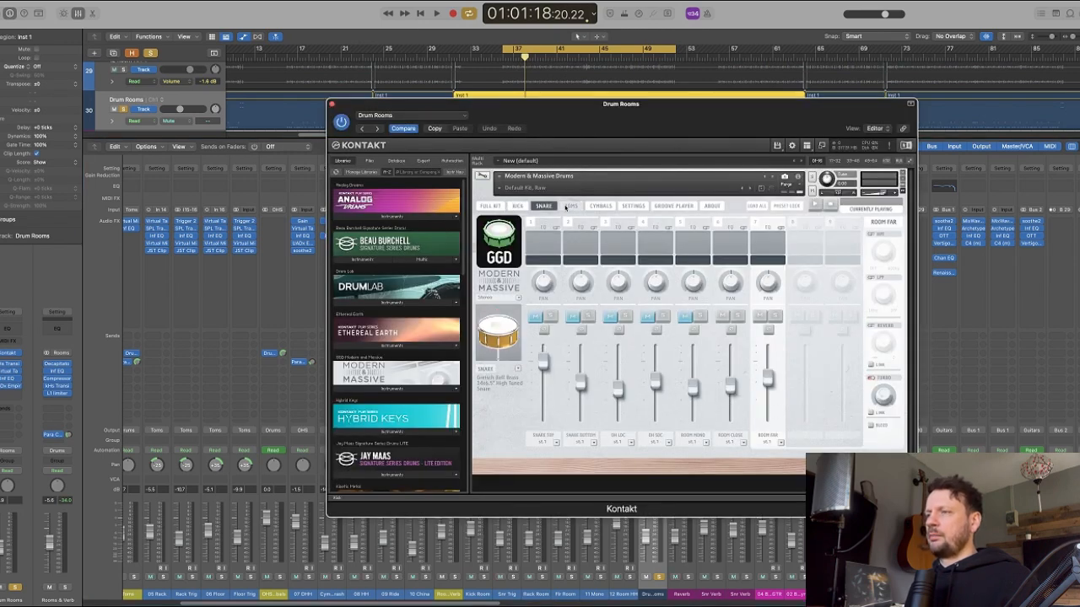
left_click(571, 206)
key("super+w")
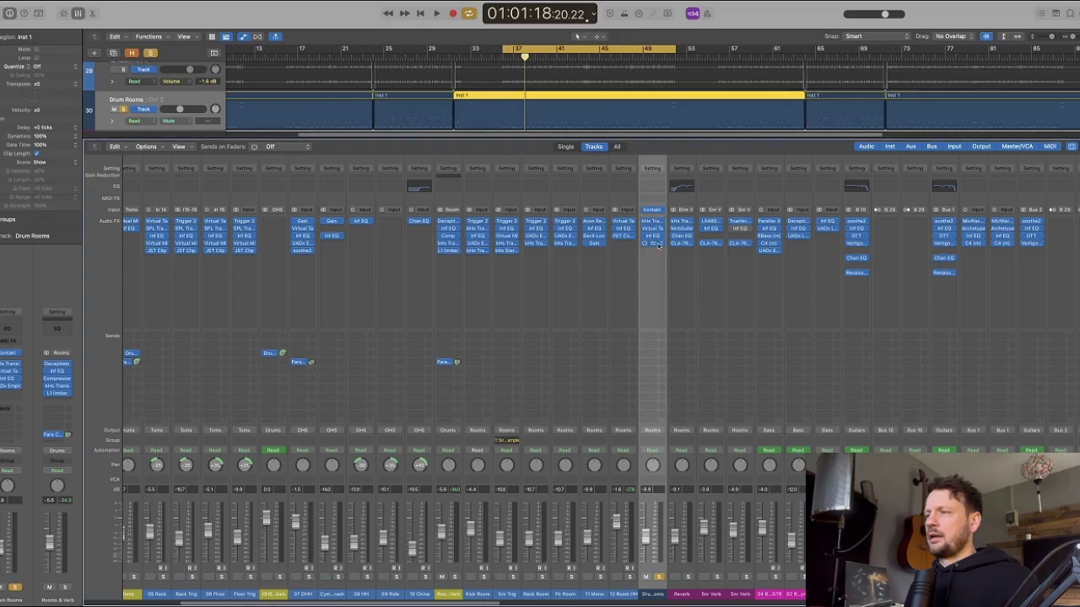
- Audition the Distressor on the soloed Drum Rooms channel, and unsolo the channel and close the plug-in
left_click(654, 239)
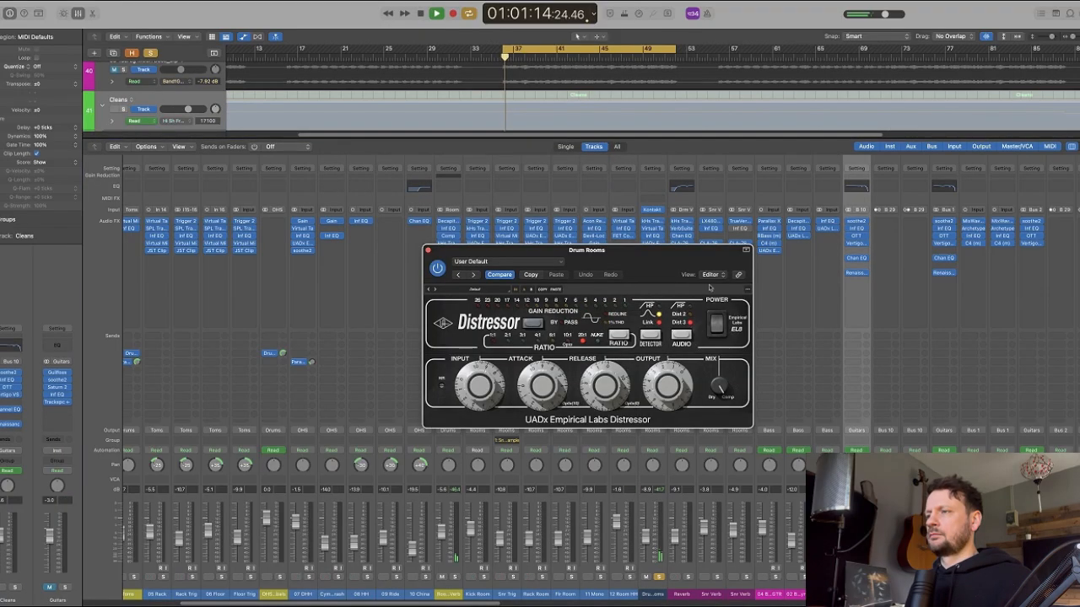
left_click_drag(648, 255, 648, 281)
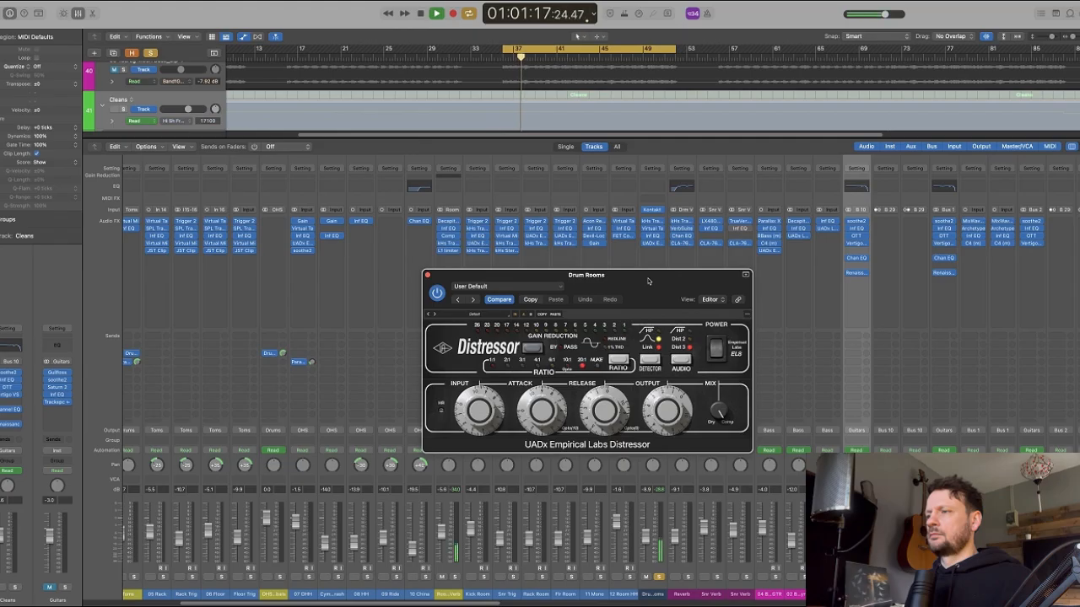
key("space")
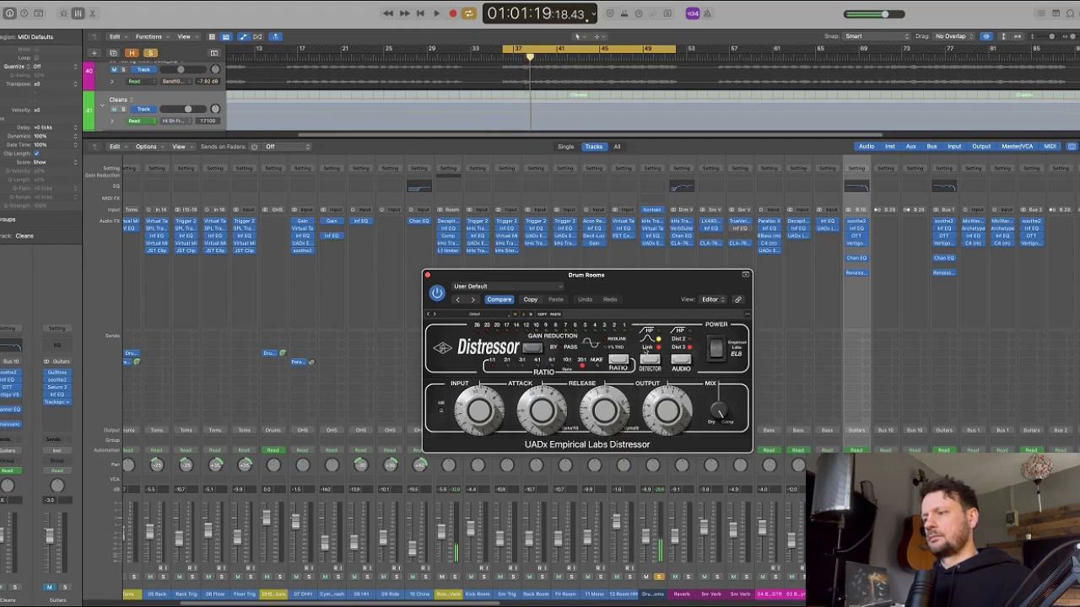
left_click(658, 577)
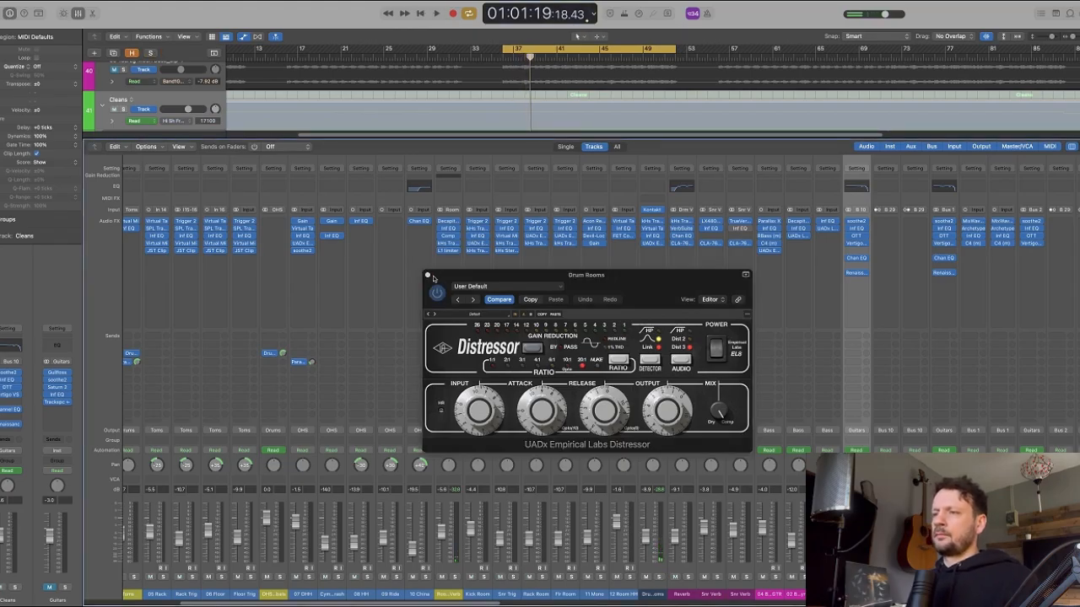
key("super+w")
- Select the Reverb and both Snr Verb channels and review VerbSuite Classics on the Reverb channel
left_click_drag(682, 595, 740, 594)
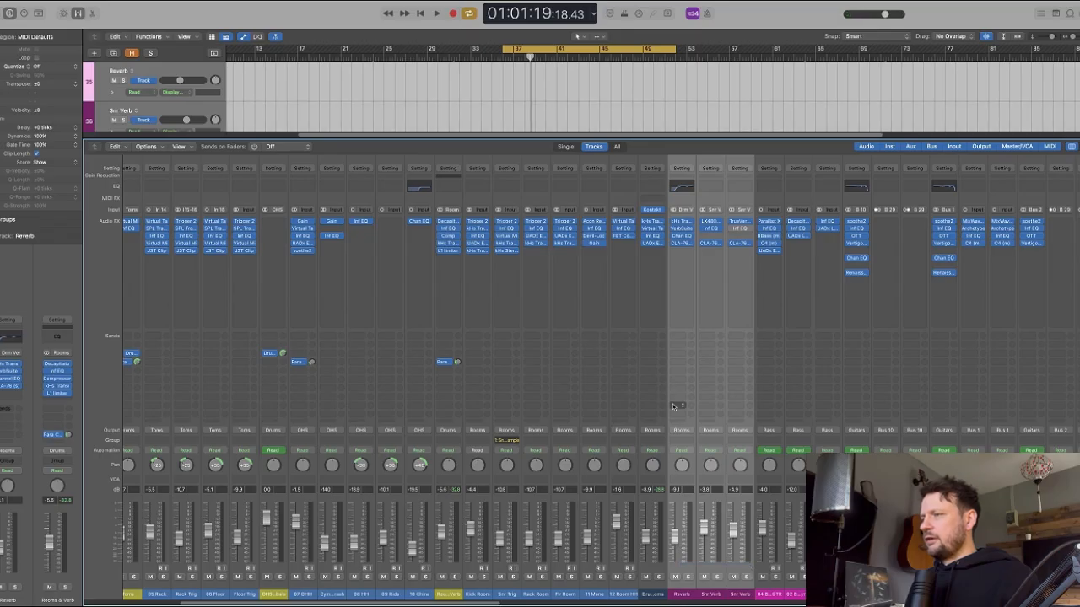
left_click(682, 229)
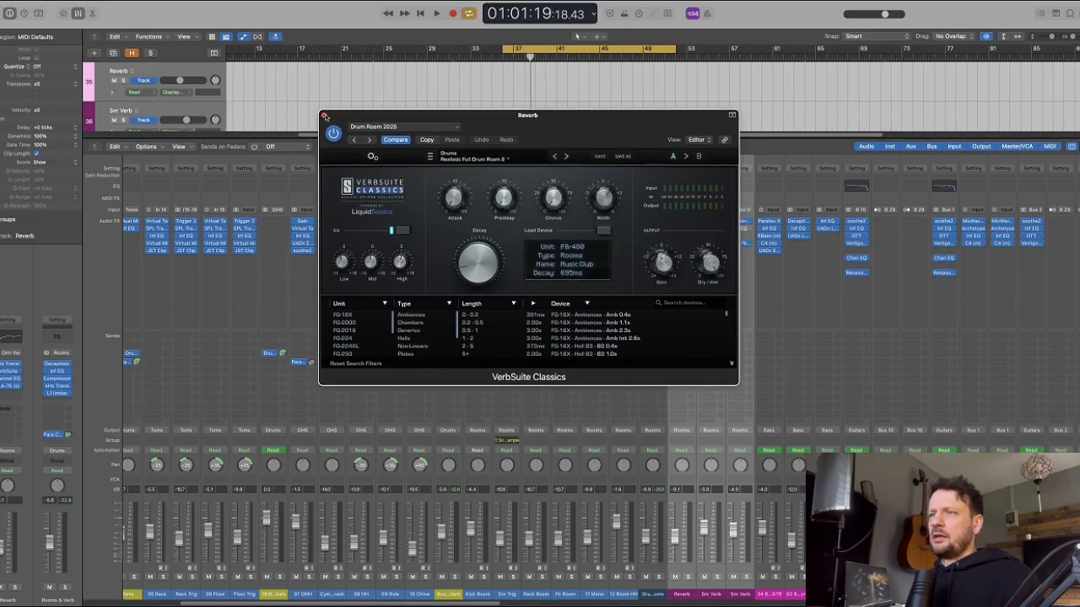
left_click(323, 115)
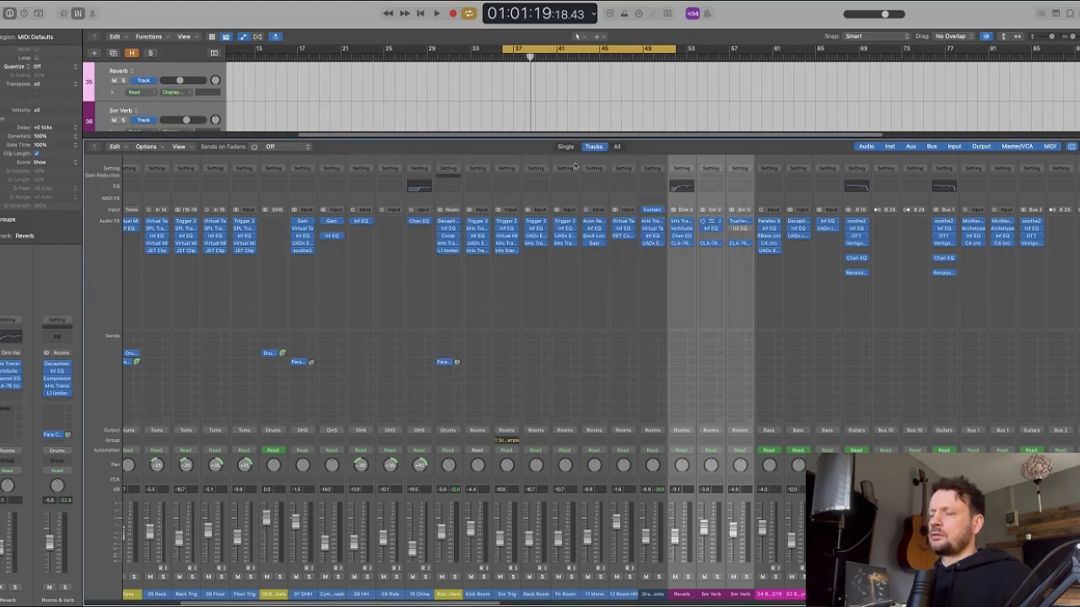
- Review LX480 Complete and TrueVerb on the two Snr Verb channels, including TrueVerb's factory preset list
left_click(707, 224)
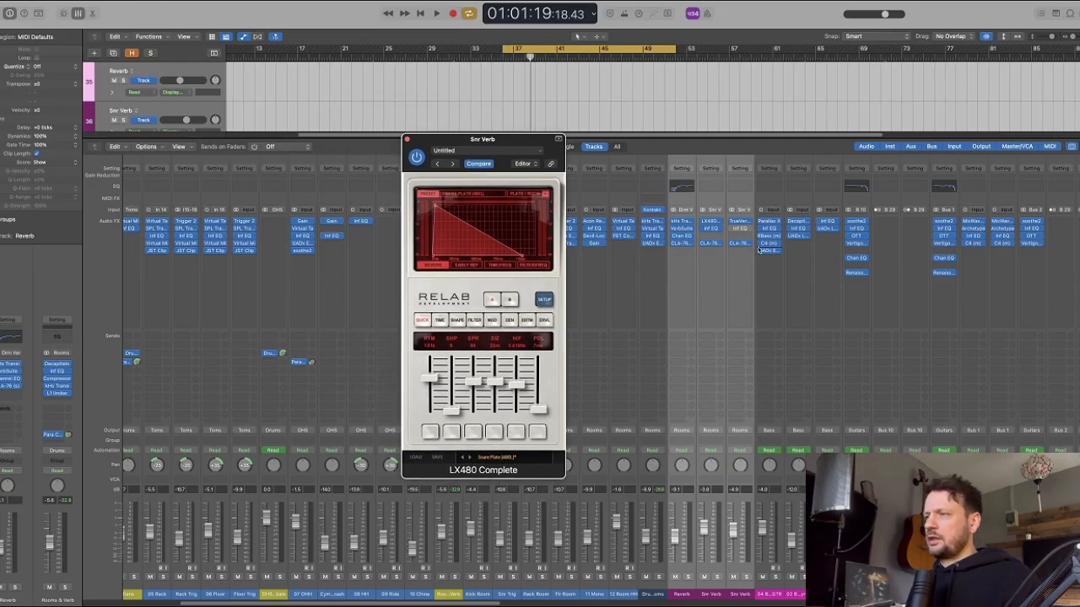
left_click(739, 221)
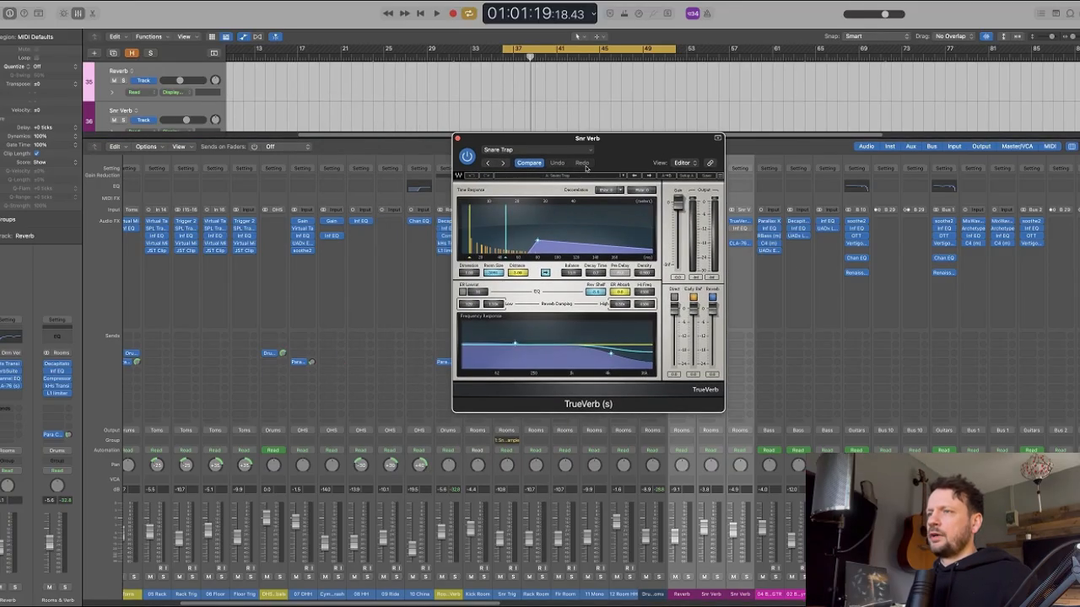
left_click(569, 152)
left_click(698, 353)
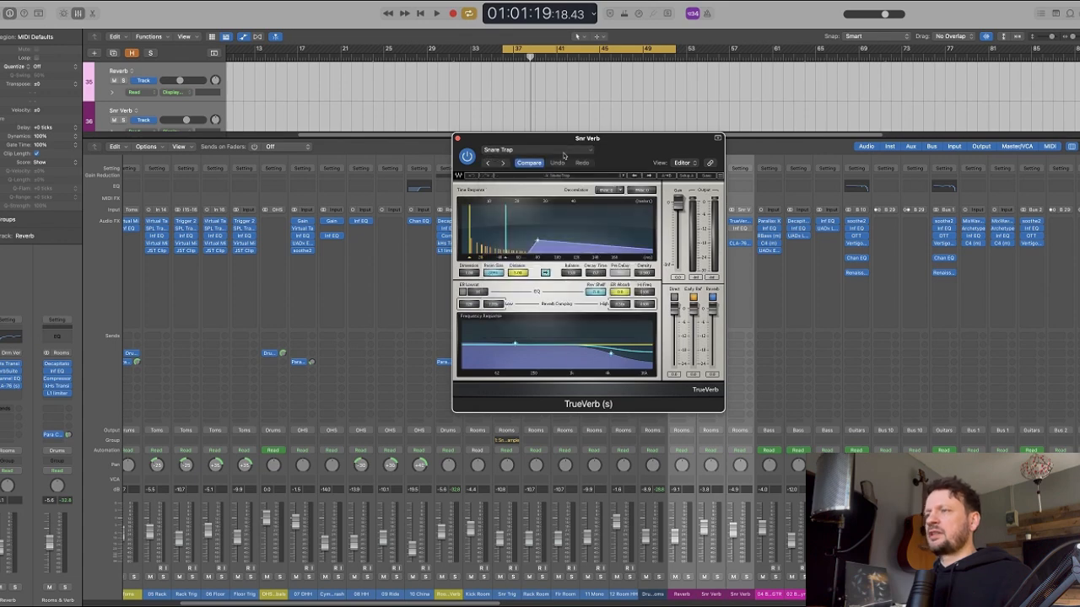
left_click(563, 154)
mouse_move(592, 332)
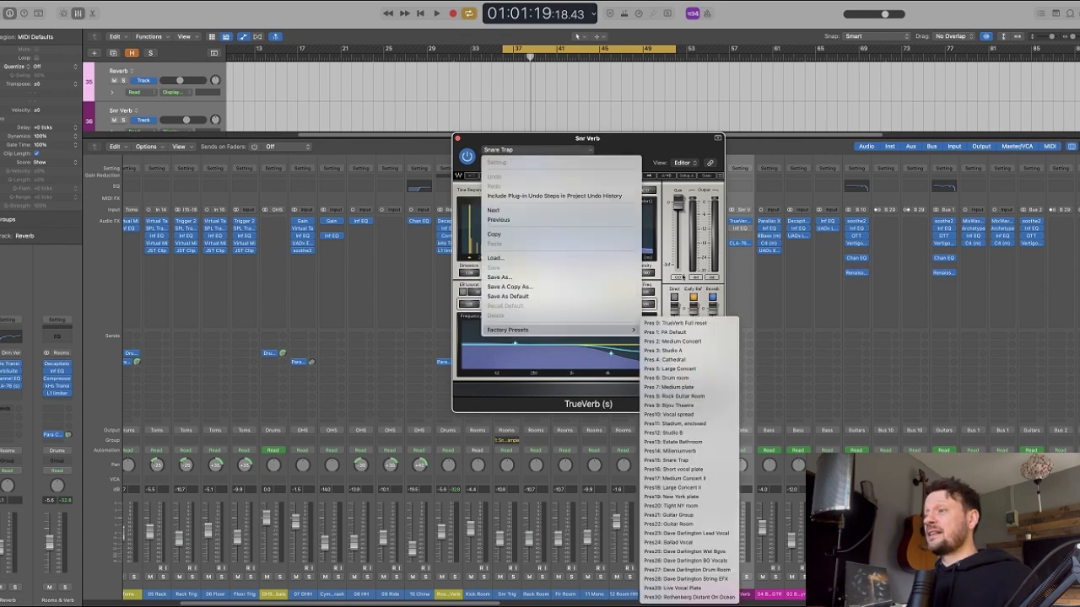
left_click(684, 279)
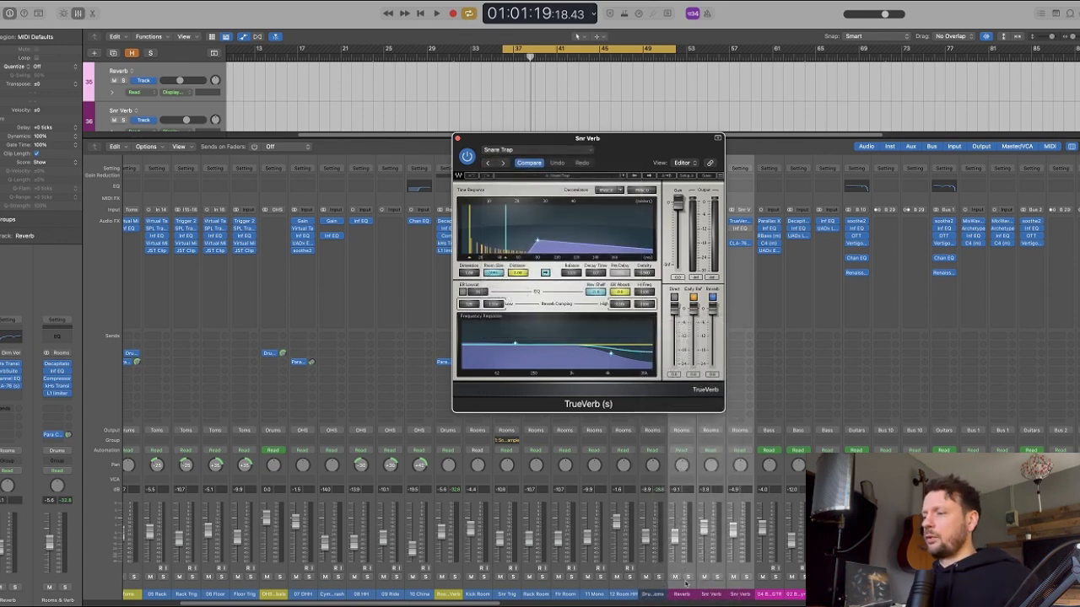
- Solo the Reverb and both Snr Verb channels to audition them together, and unsolo them and close TrueVerb
left_click_drag(687, 577, 746, 577)
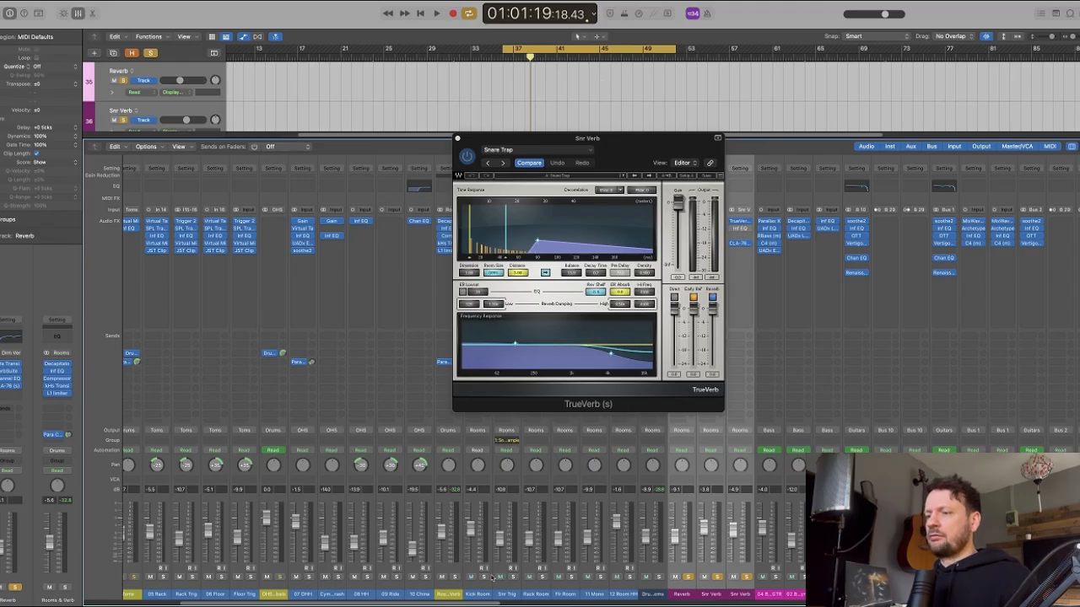
key("space")
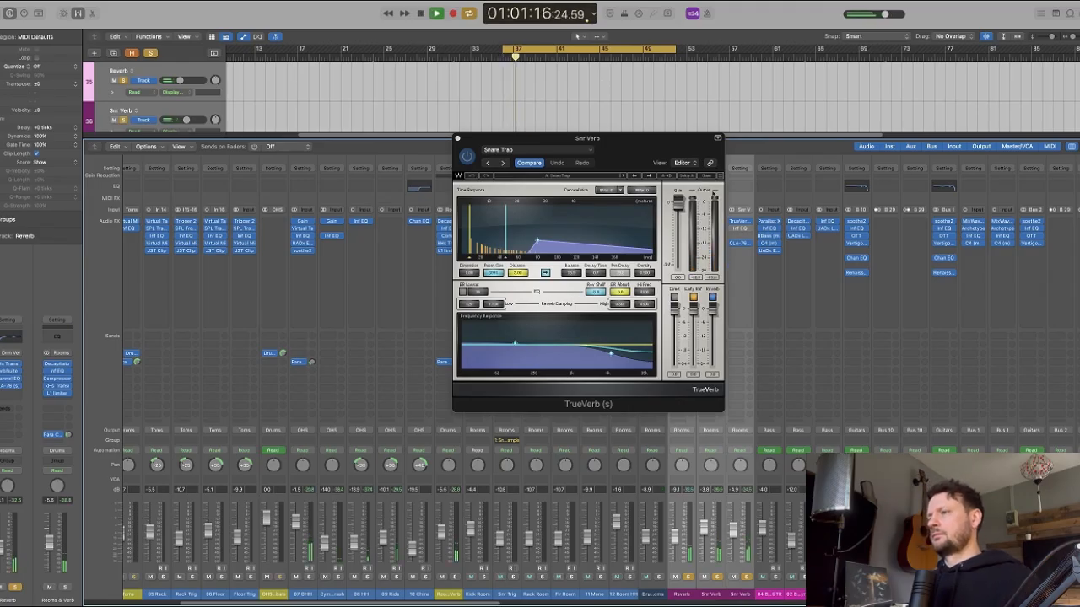
key("space")
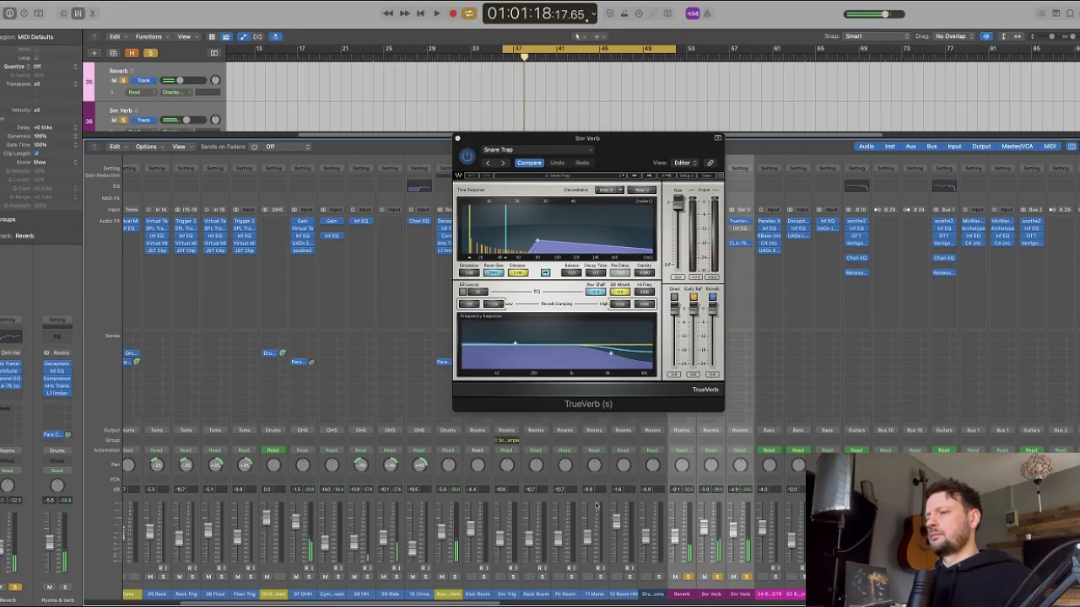
left_click(747, 578)
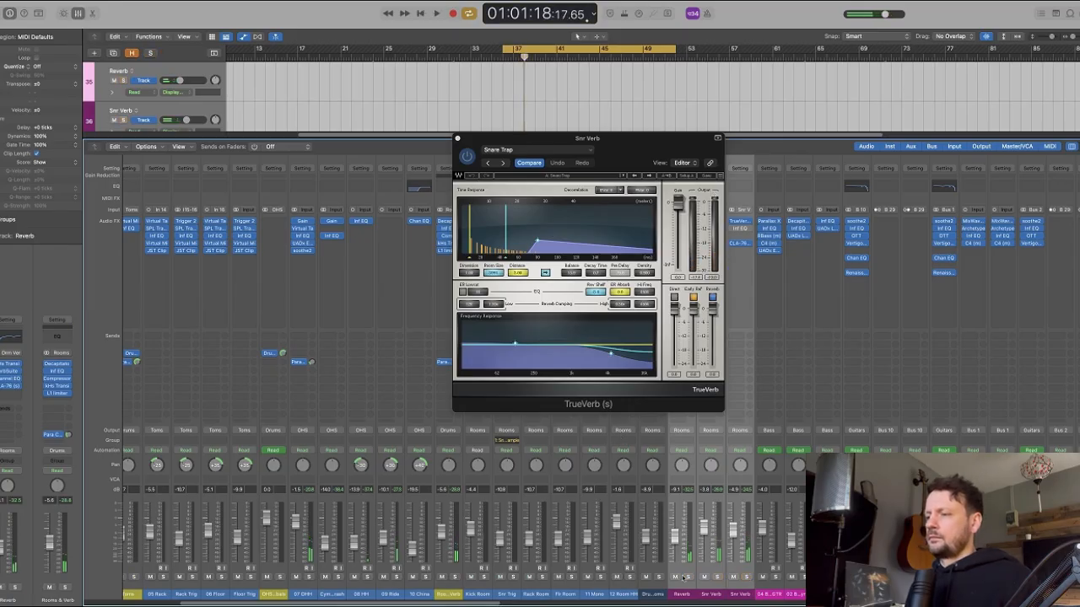
left_click(457, 138)
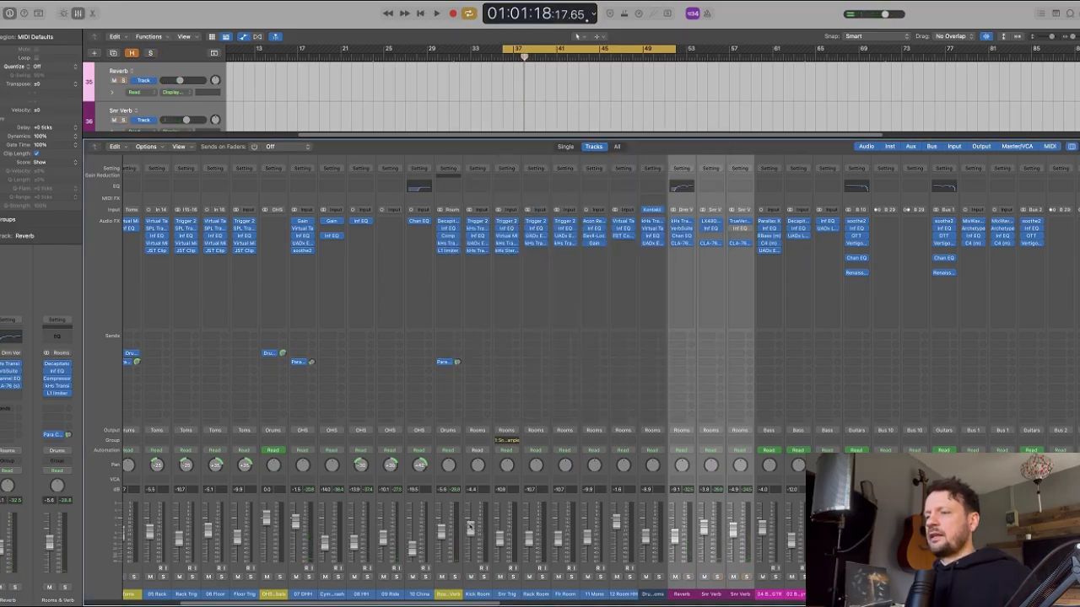
- Select the Rooms & Verb bus and play the full drum mix with the Drums bus soloed
left_click(448, 507)
key("space")
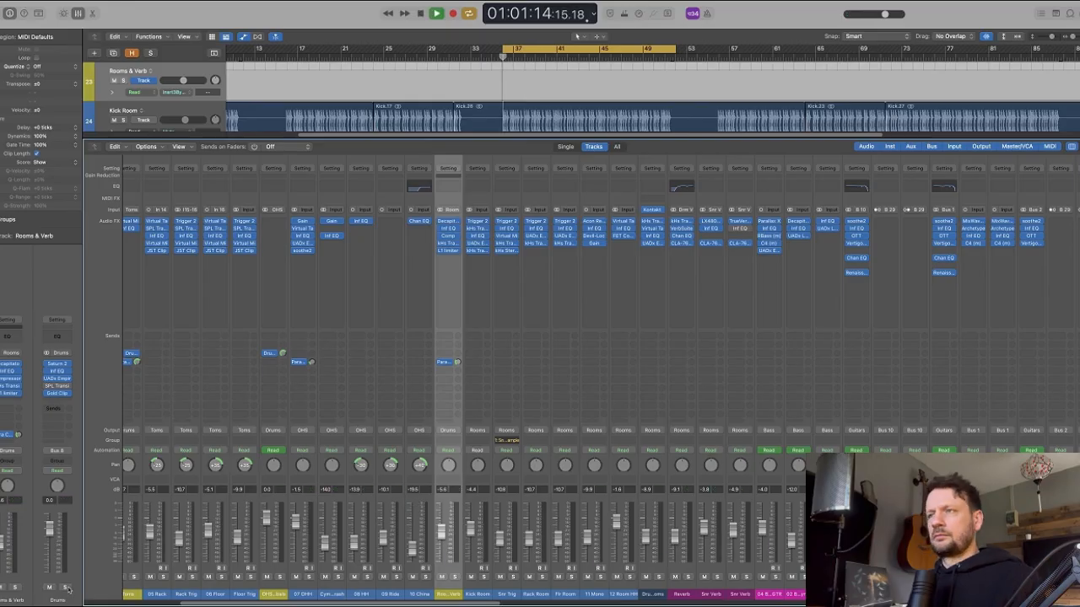
left_click(66, 587)
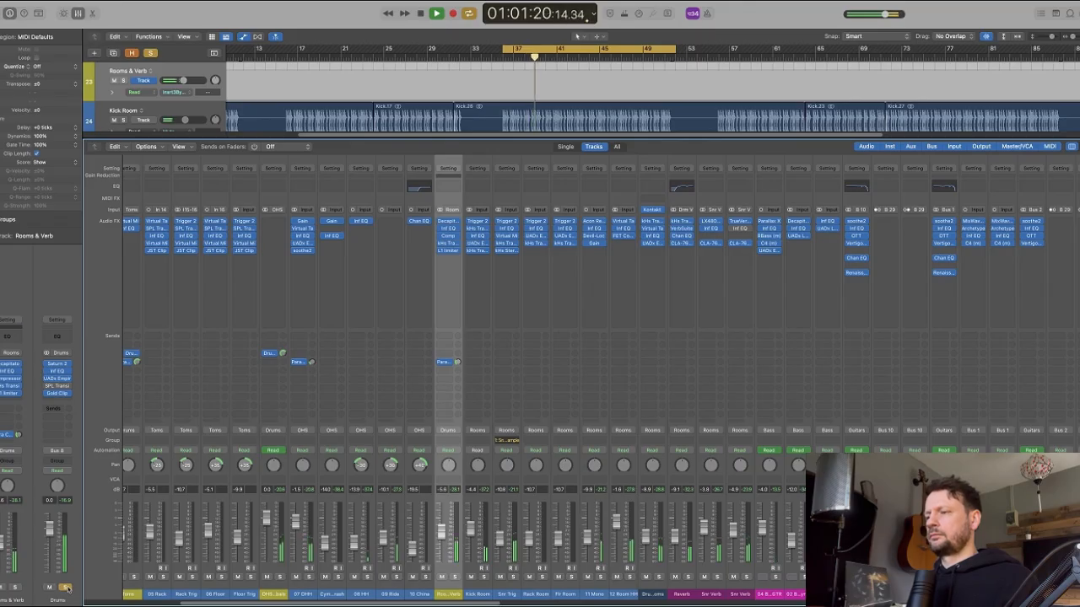
key("space")
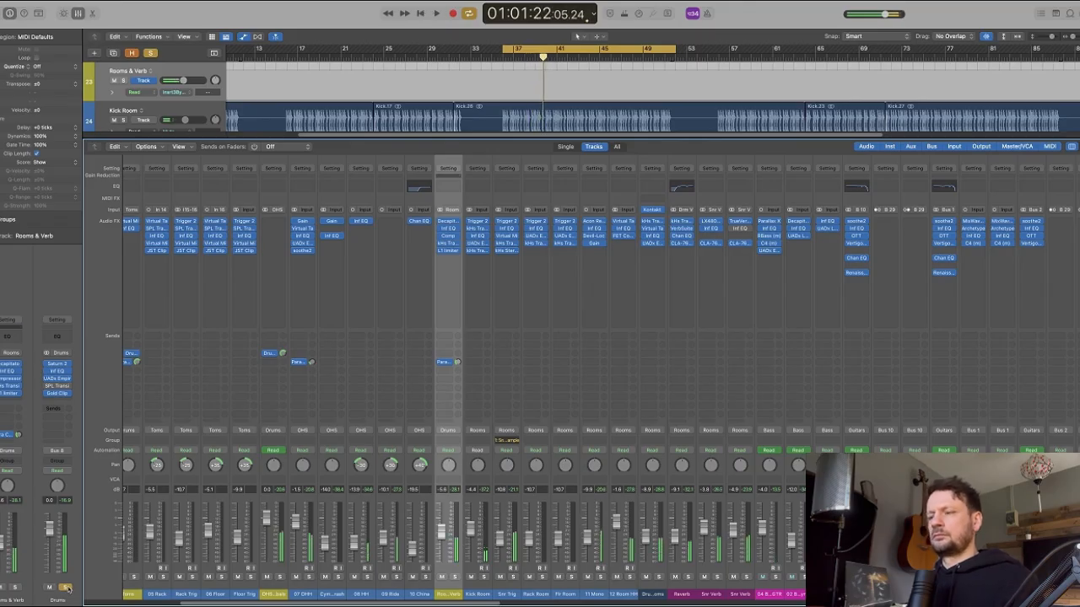
- Unmute the Bass bus and play the 04 Bass GTR channel in solo
scroll(194, 543, "right", 15)
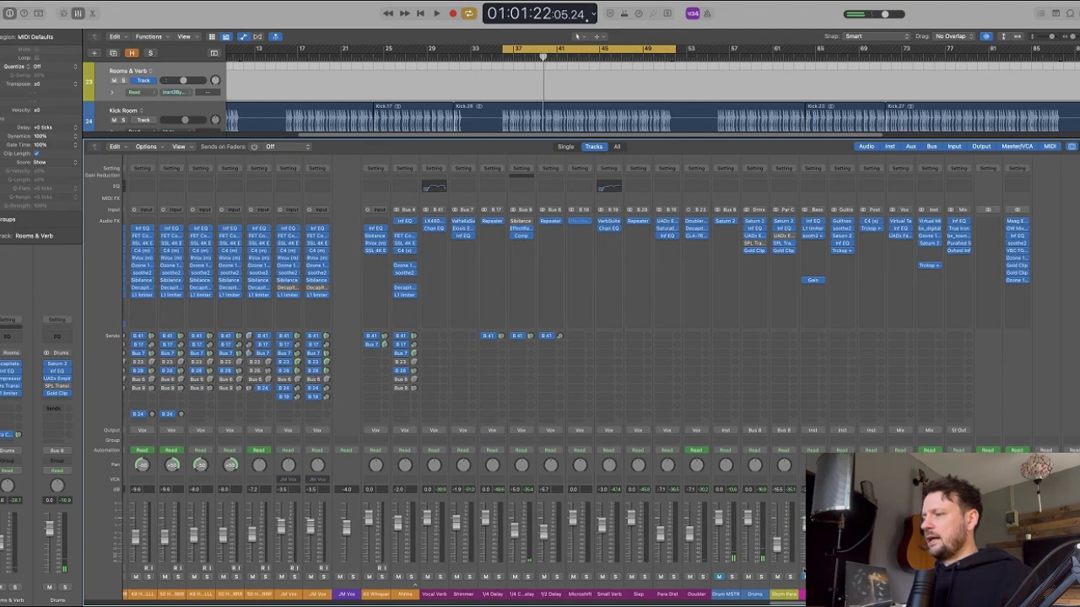
left_click(805, 574)
scroll(805, 573, "left", 15)
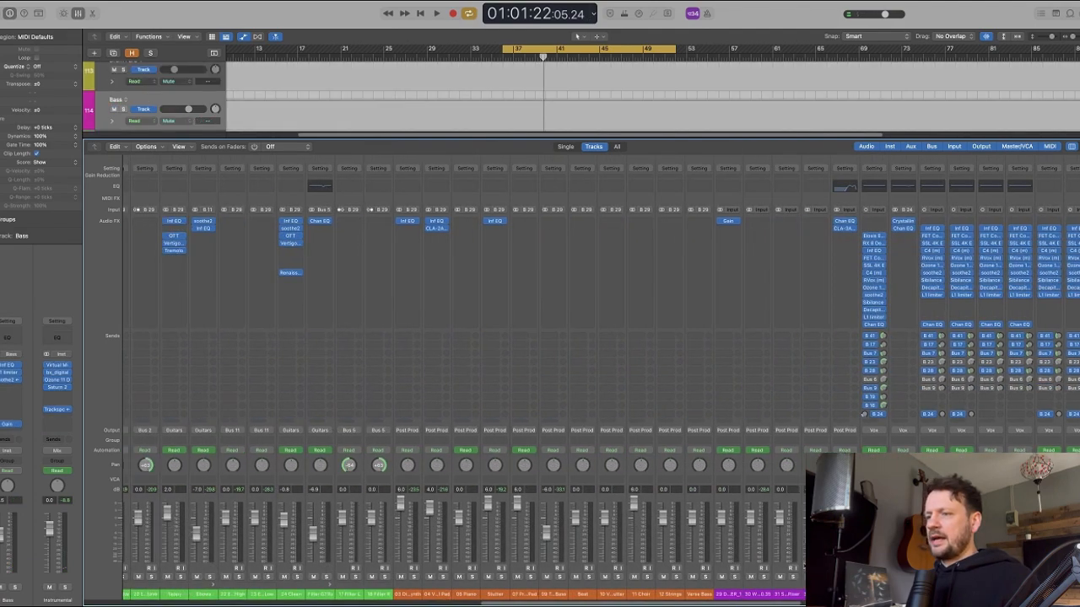
scroll(790, 478, "left", 5)
left_click(502, 273)
key("space")
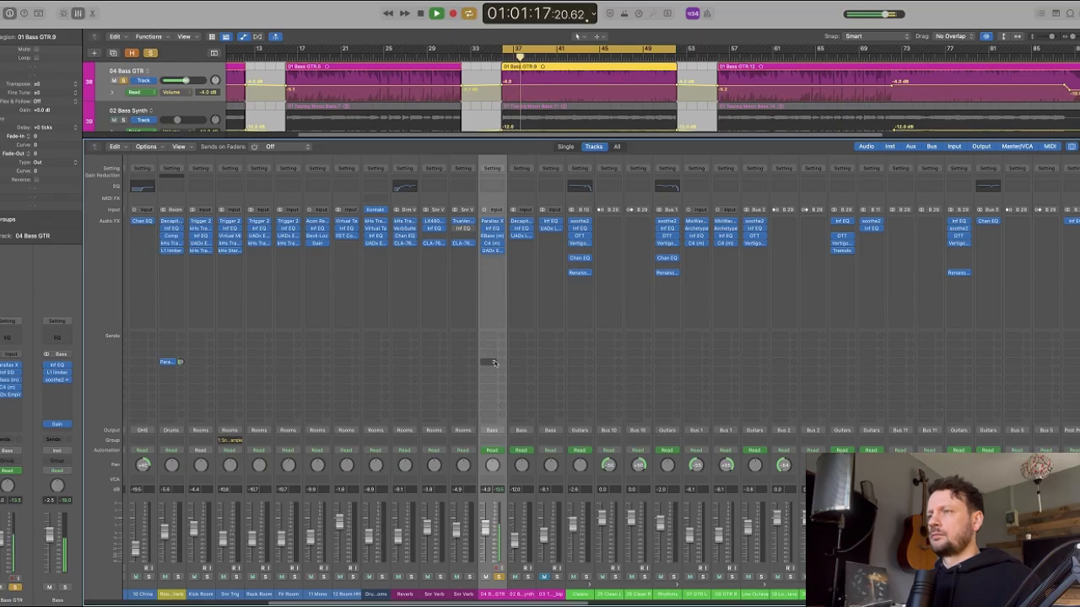
key("space")
- Toggle the solo on 04 Bass GTR off and back on, and review its Parallax X plug-in
left_click(498, 578)
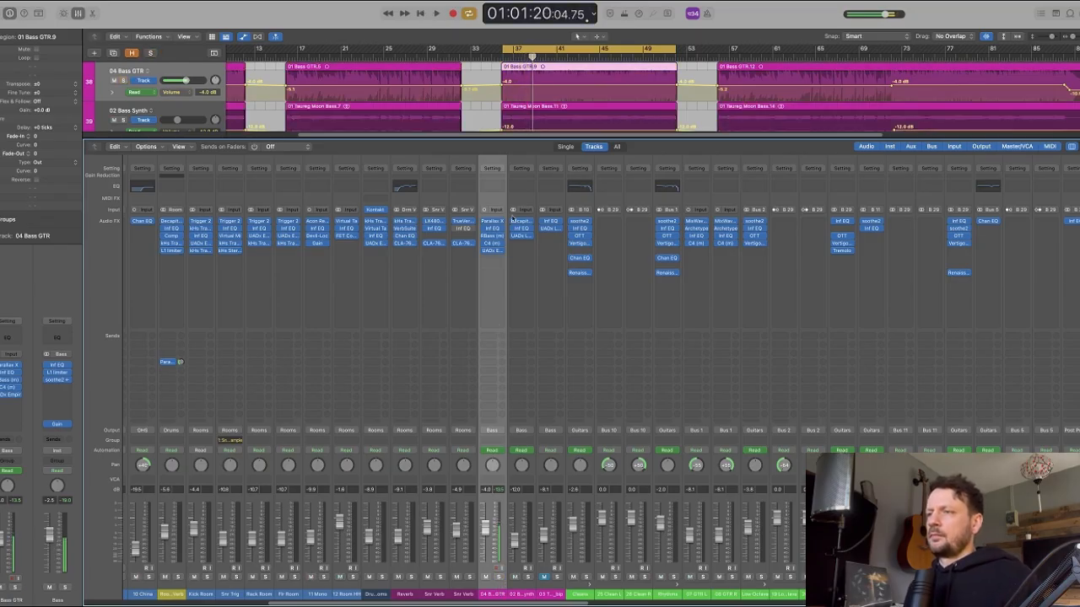
left_click(499, 577)
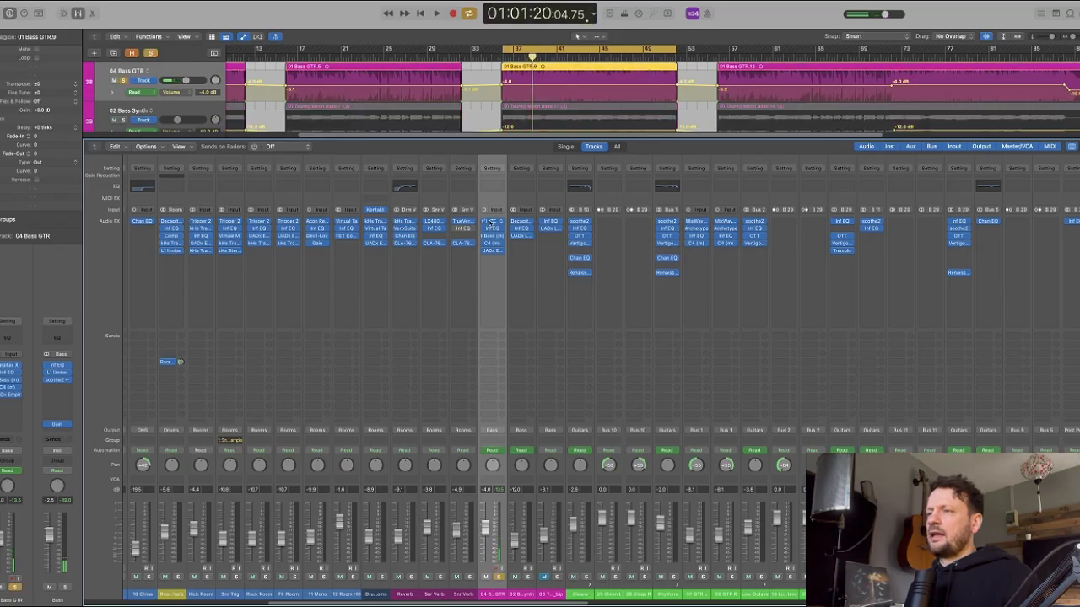
left_click(491, 221)
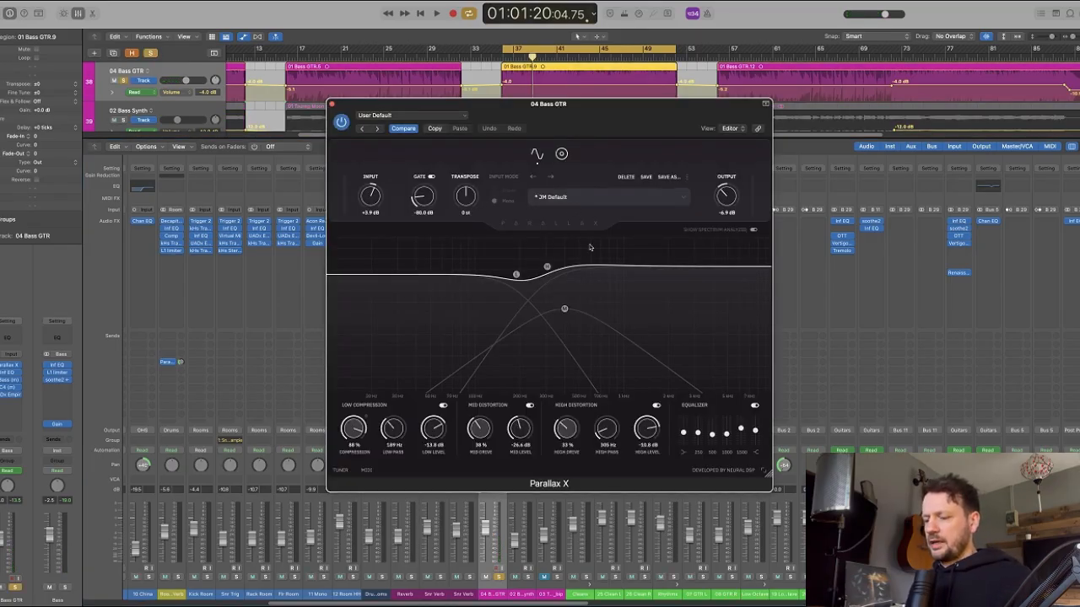
key("super+w")
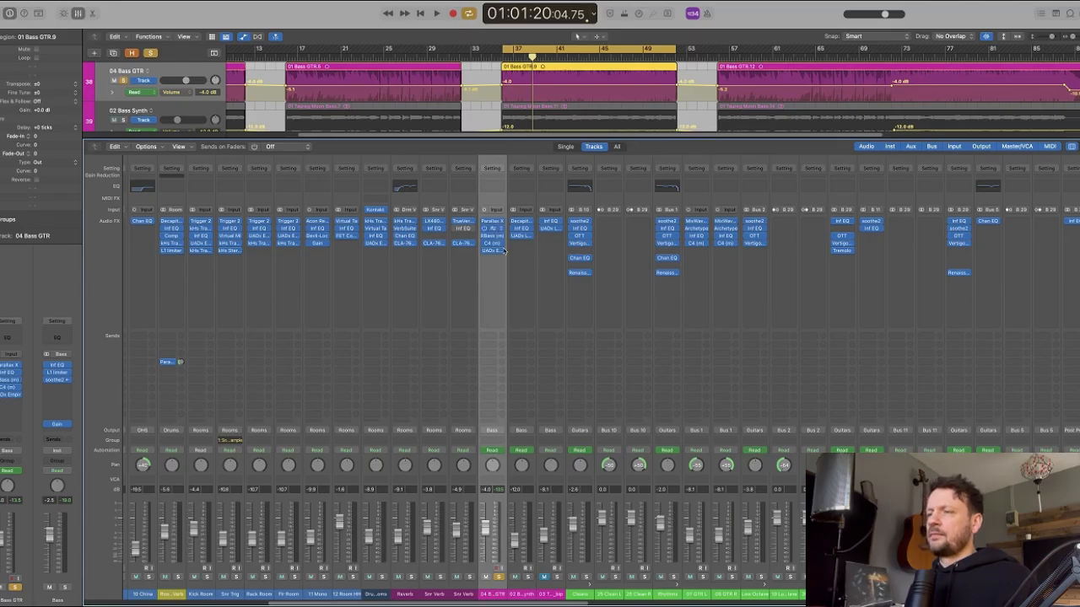
- Open the Inf EQ on 04 Bass GTR and examine its high-shelf band
left_click(492, 229)
left_click_drag(574, 132, 617, 160)
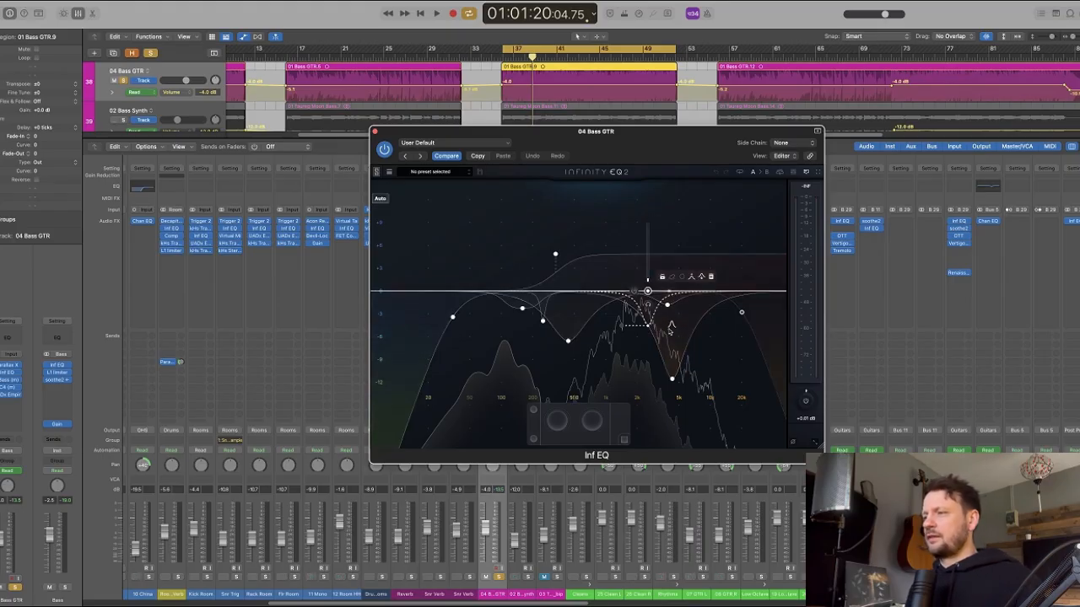
left_click_drag(601, 154, 677, 168)
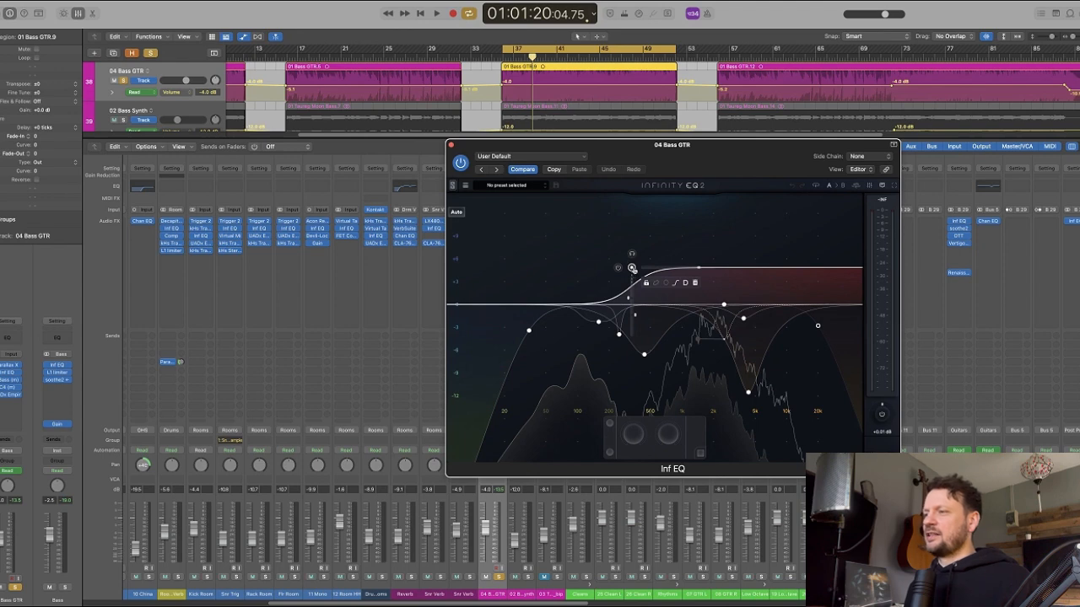
left_click(632, 268)
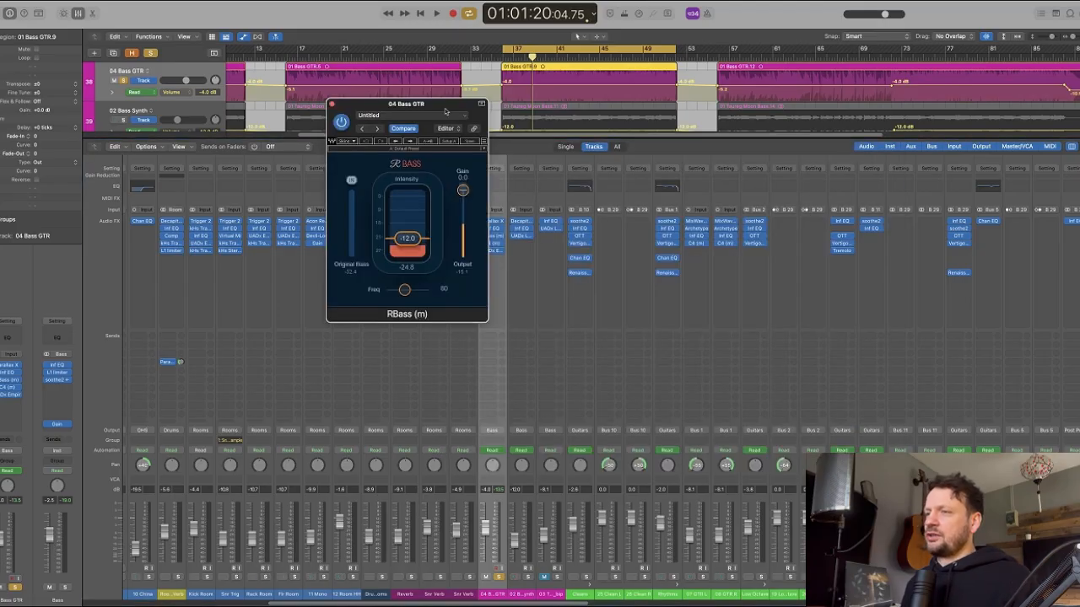
- Lay out RBass, C4 and the UADx Distressor from 04 Bass GTR side by side and play the soloed bass through them
left_click_drag(446, 111, 721, 183)
left_click(492, 245)
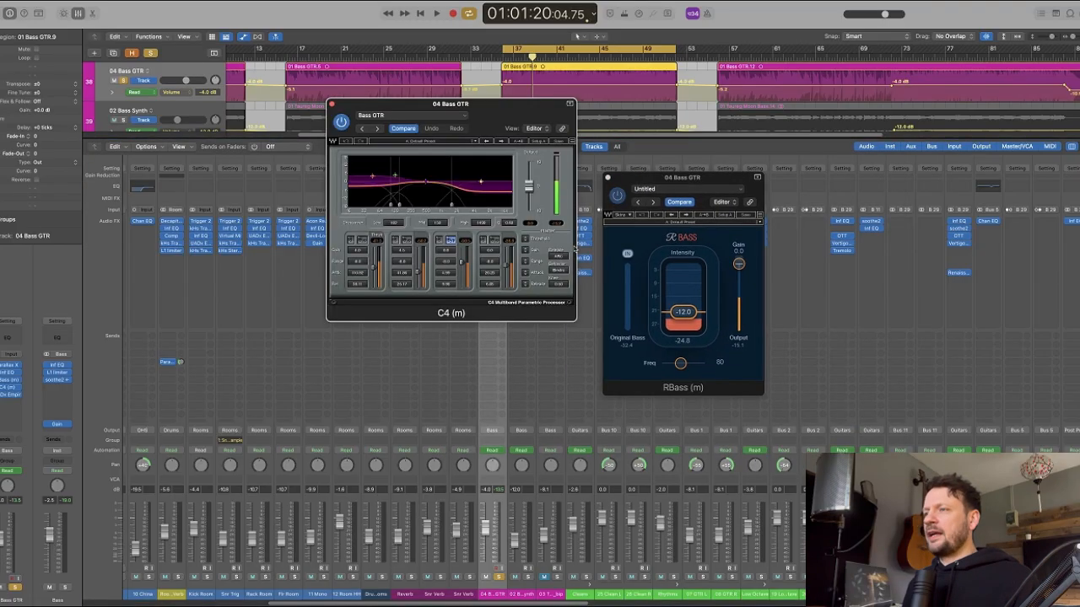
left_click_drag(507, 117, 556, 301)
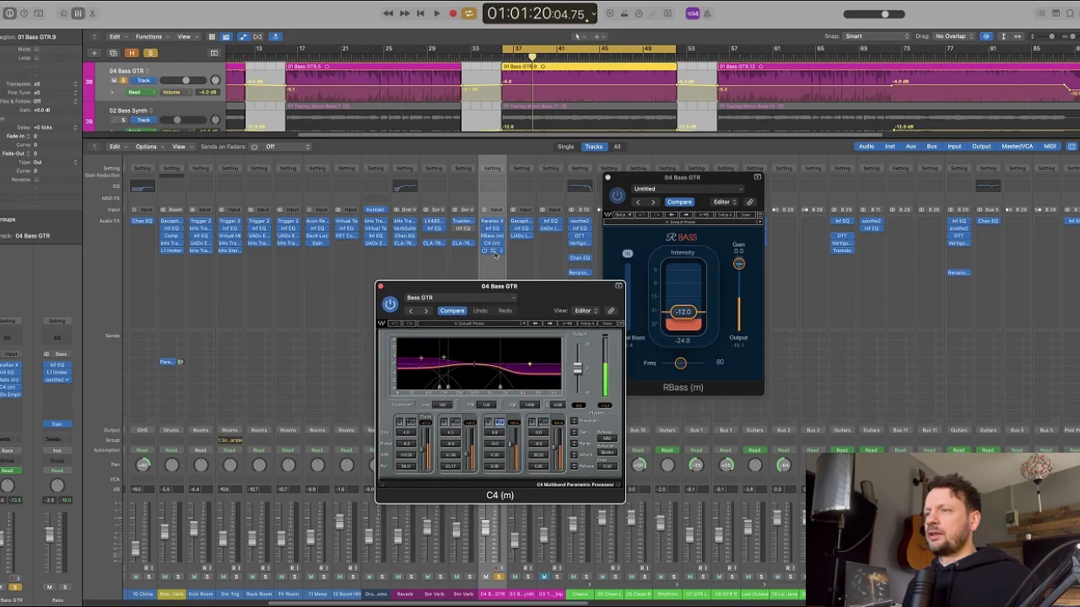
left_click(494, 250)
left_click_drag(514, 106, 867, 380)
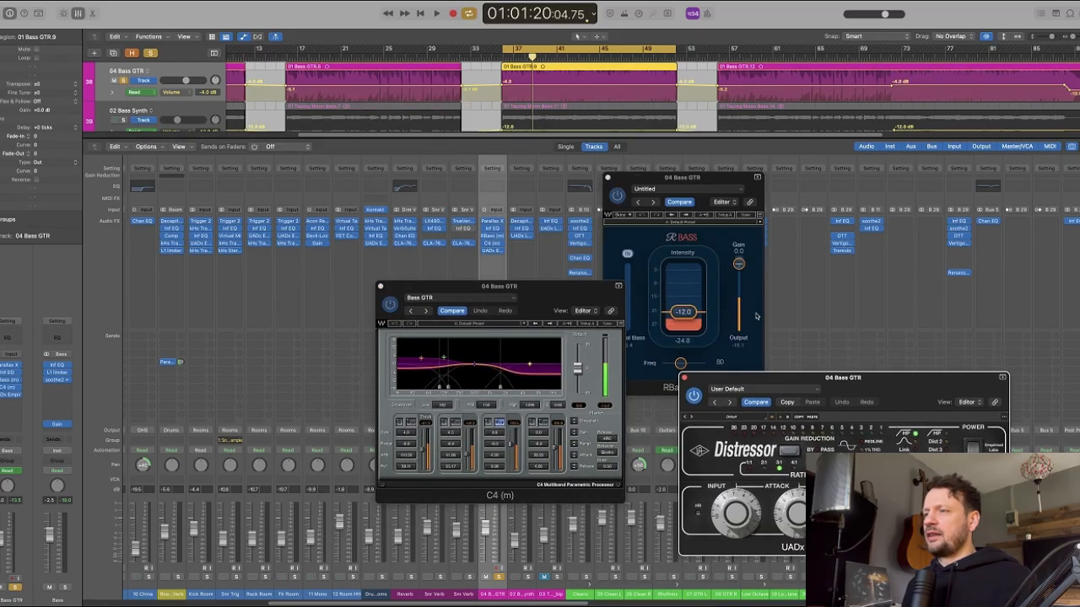
left_click_drag(700, 182, 764, 127)
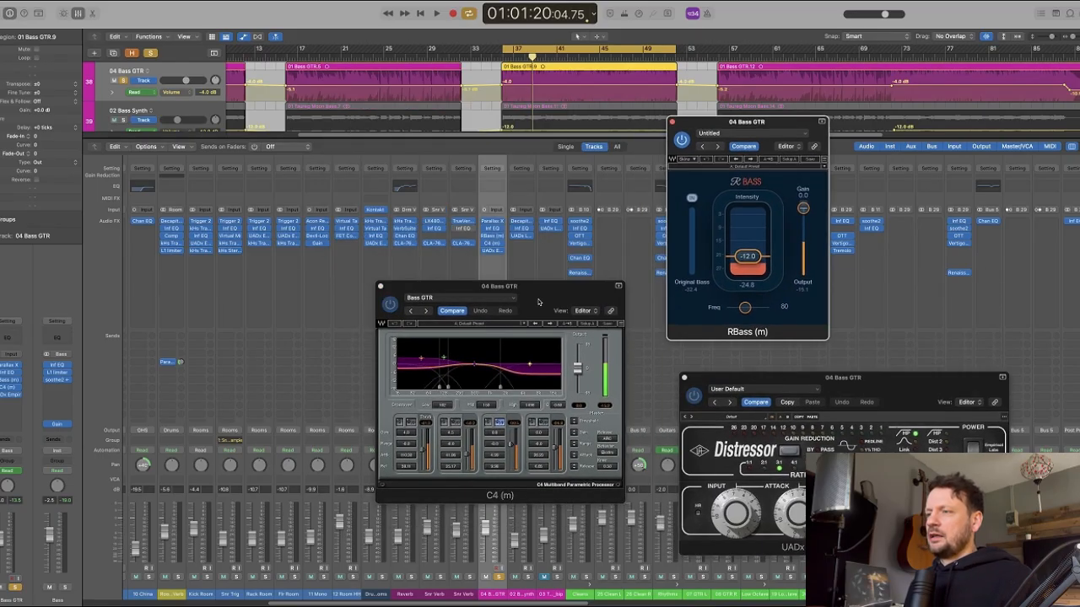
left_click_drag(538, 302, 468, 279)
left_click_drag(892, 385, 774, 372)
key("space")
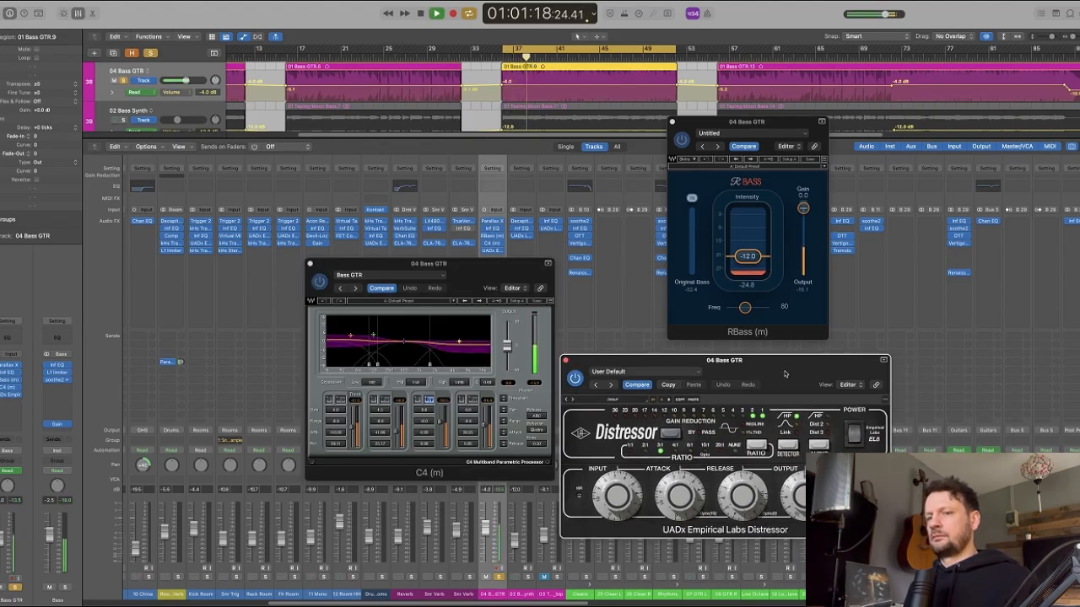
key("space")
key("v")
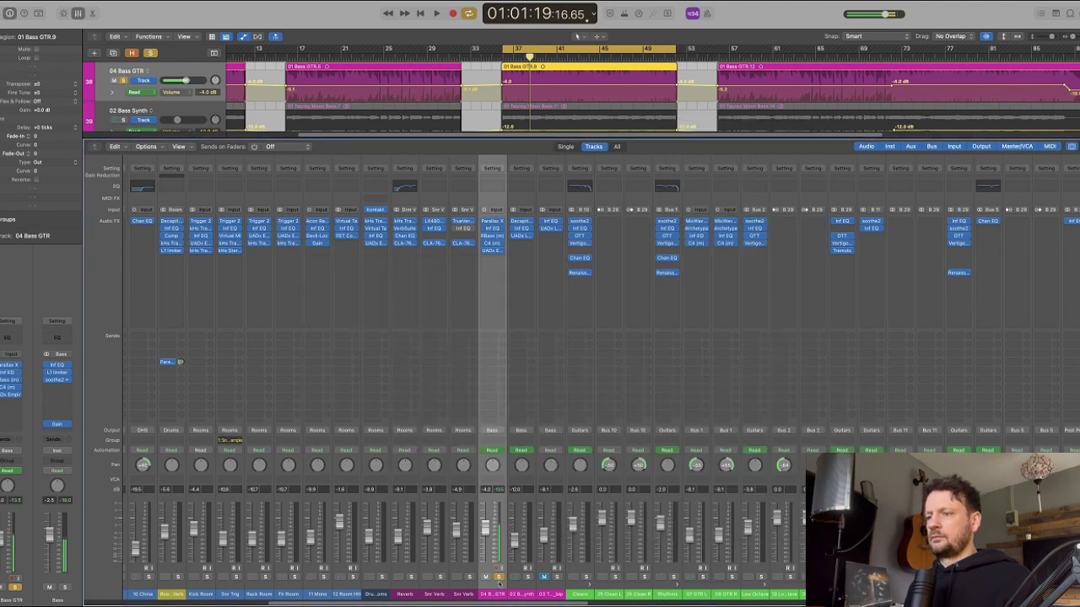
- Compare 04 Bass GTR in solo with the Inf EQ's 331 Hz high shelf bypassed and active, and close the EQ
left_click(498, 577)
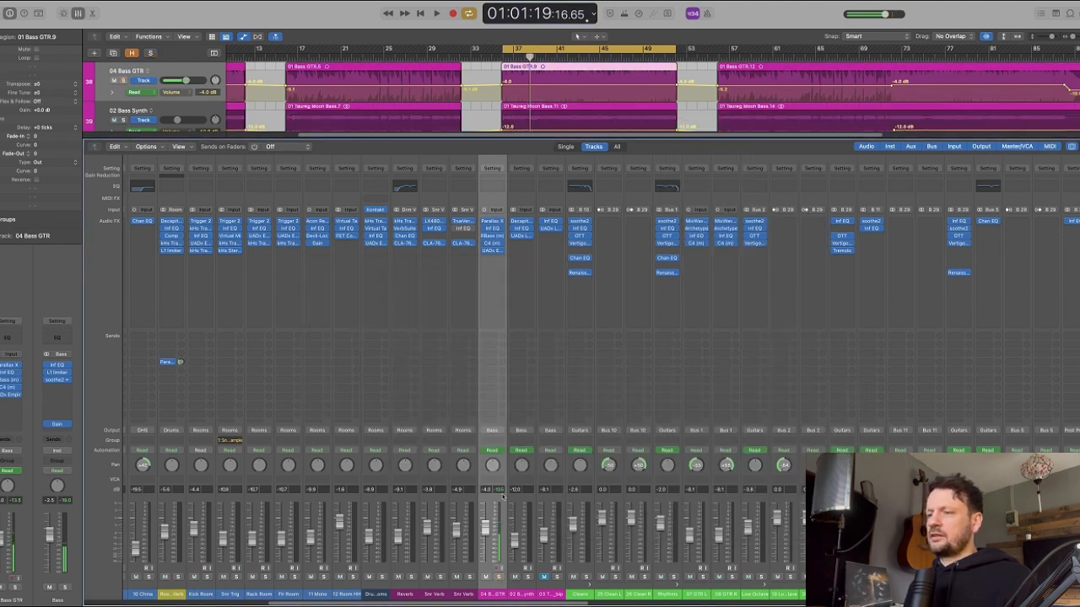
left_click(498, 577)
left_click(492, 228)
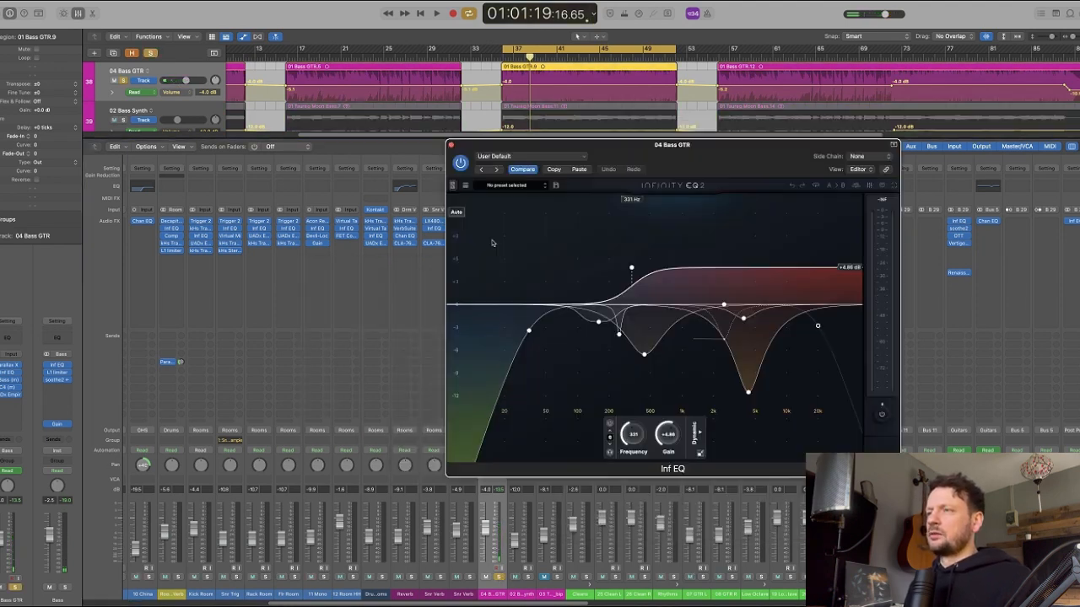
left_click(617, 270)
key("space")
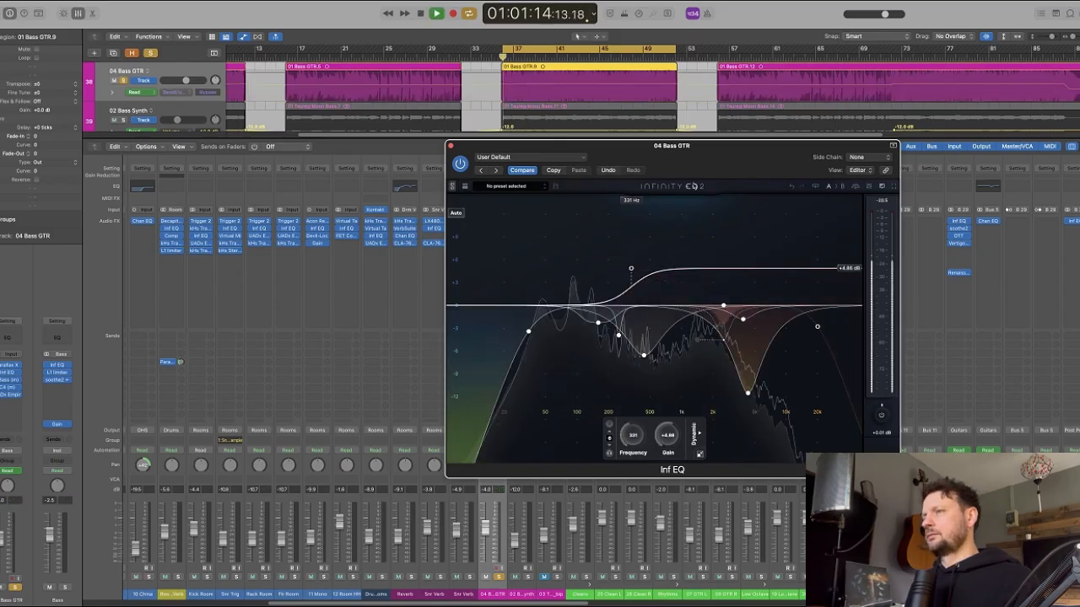
left_click(617, 271)
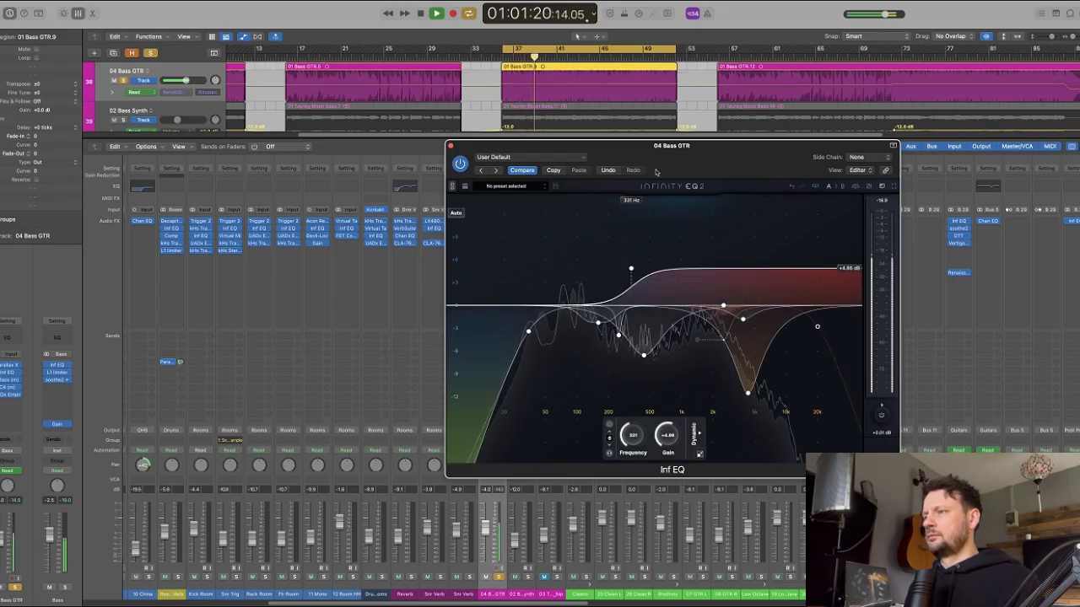
key("space")
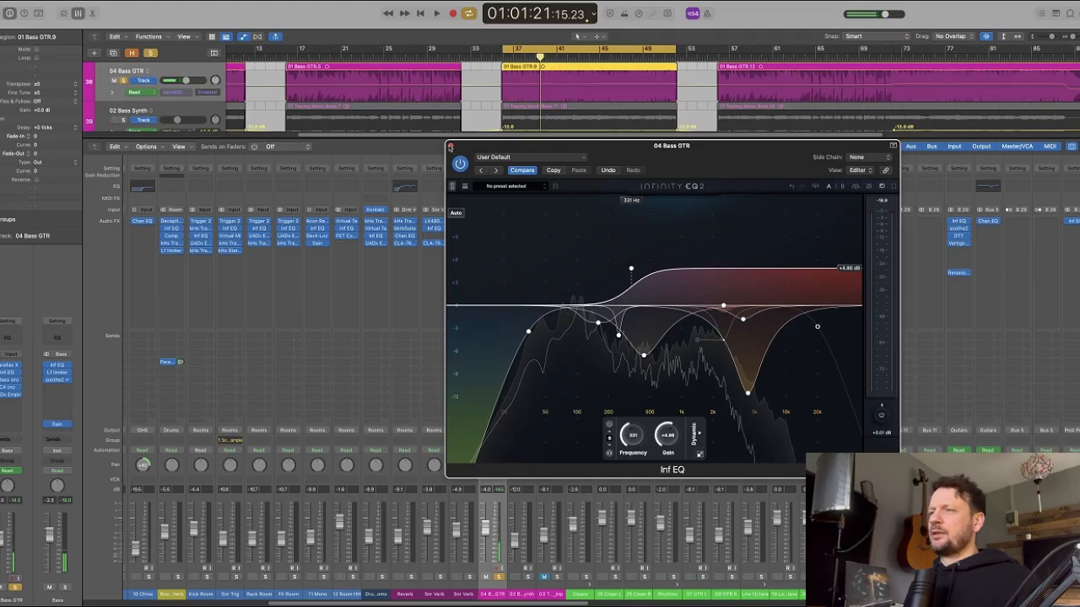
left_click(449, 146)
- Move the solo from 04 Bass GTR to 02 Bass Synth and review its Decapitator
left_click(514, 577)
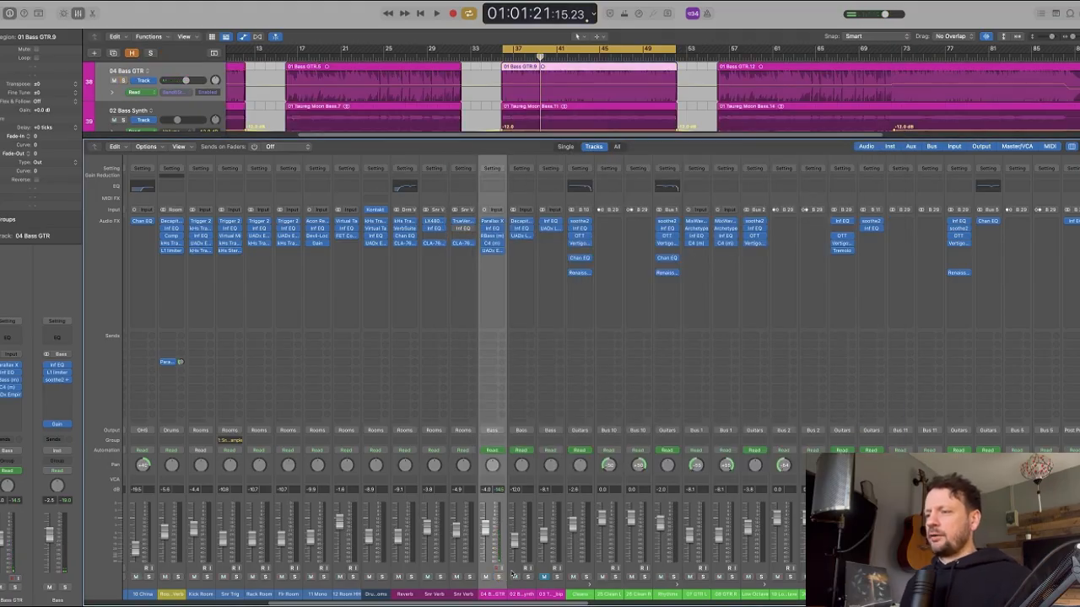
left_click(515, 573)
left_click(527, 577)
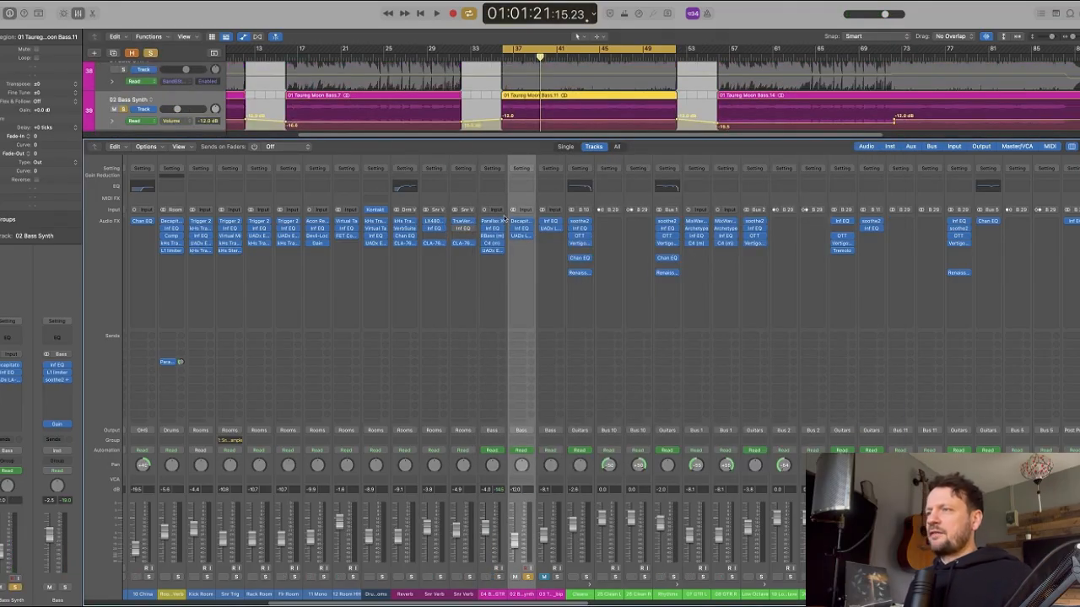
left_click(522, 221)
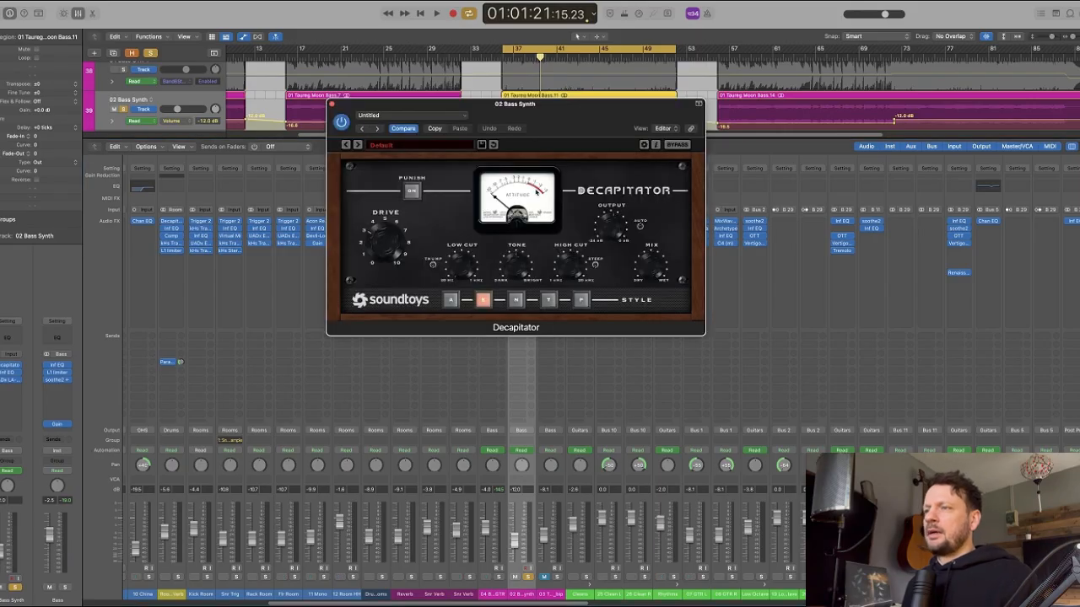
key("super+w")
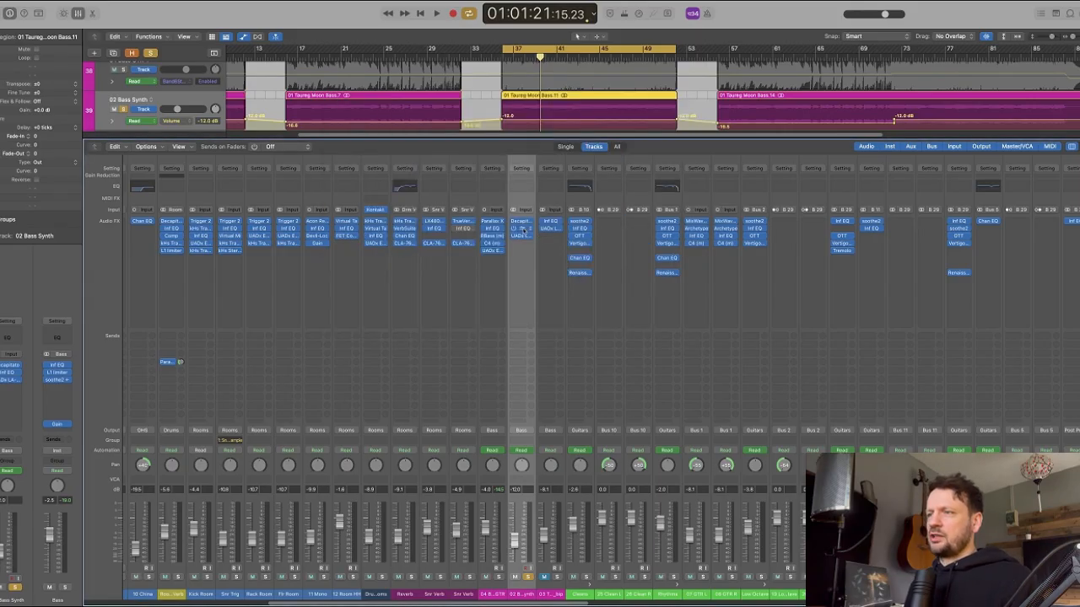
- Review the Inf EQ and UADx LA-2A Silver Compressor on 02 Bass Synth, playing the channel in solo, and unsolo it
left_click(550, 221)
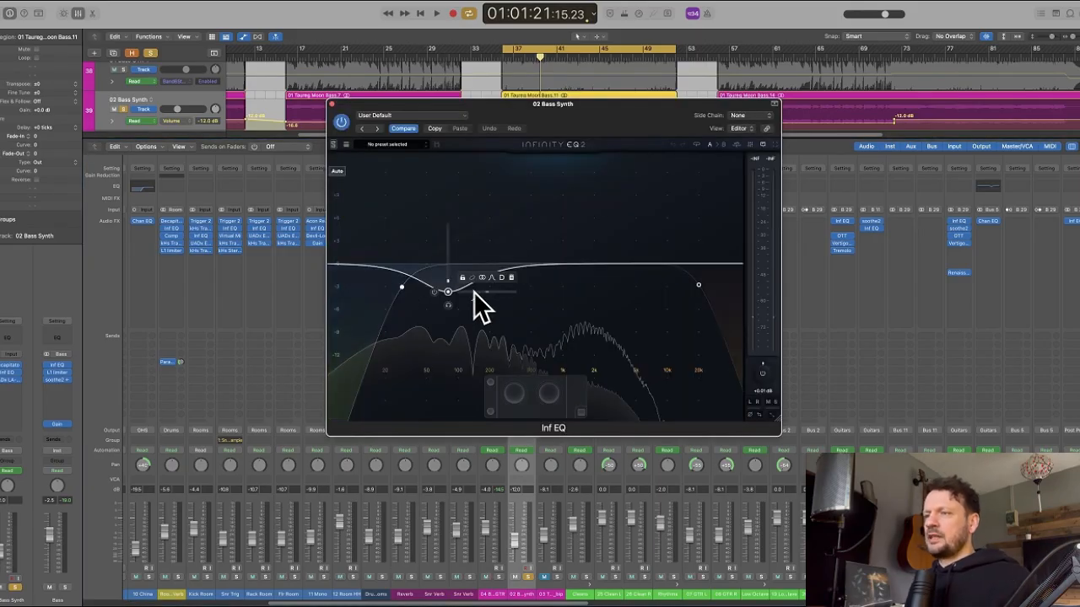
key("super+w")
left_click(522, 236)
left_click_drag(570, 122, 620, 274)
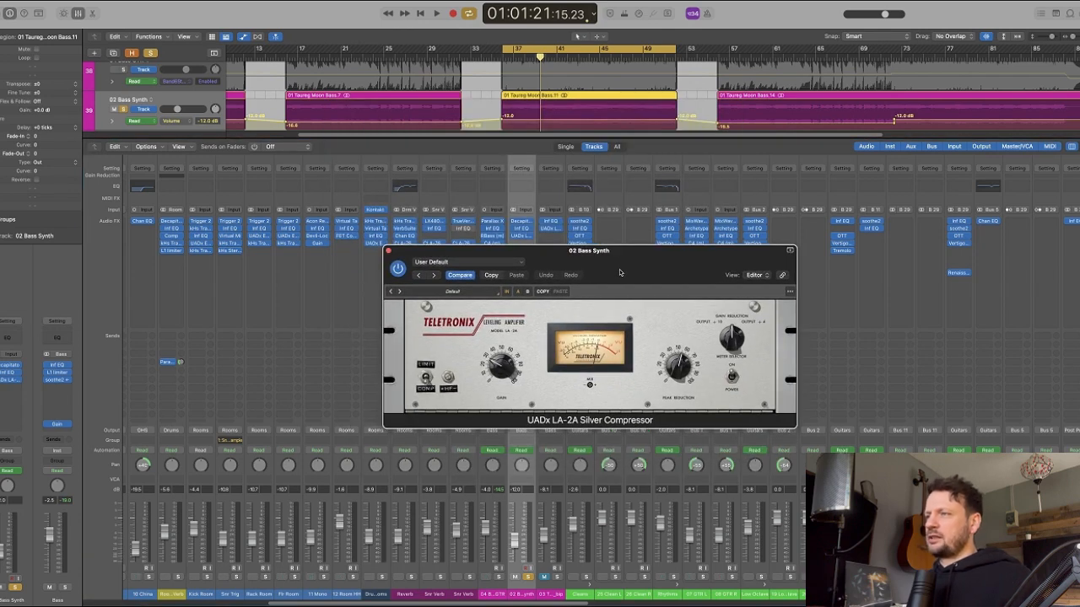
key("space")
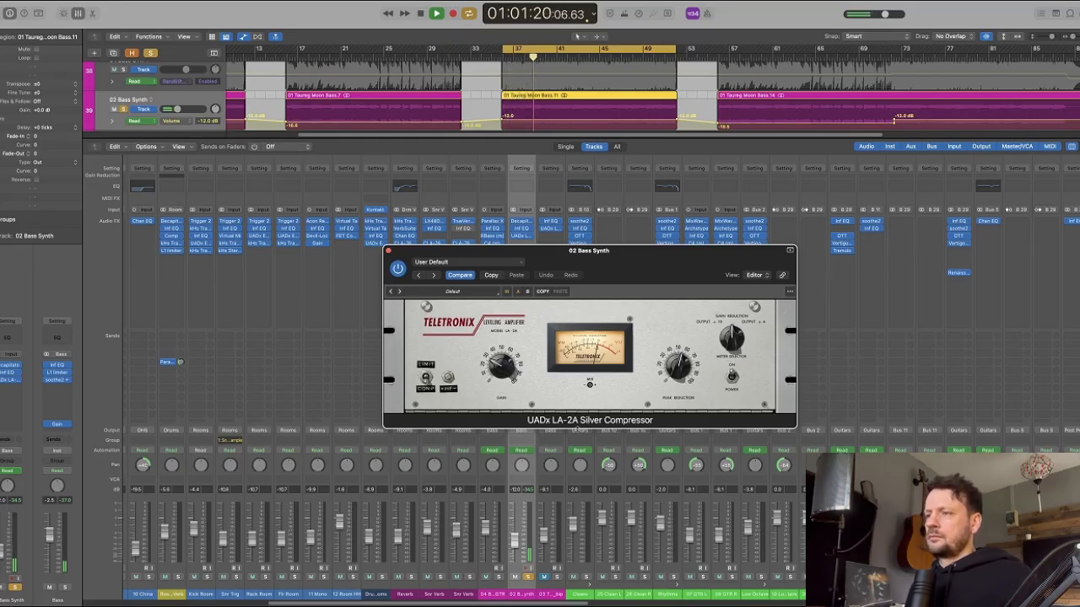
key("space")
left_click(389, 251)
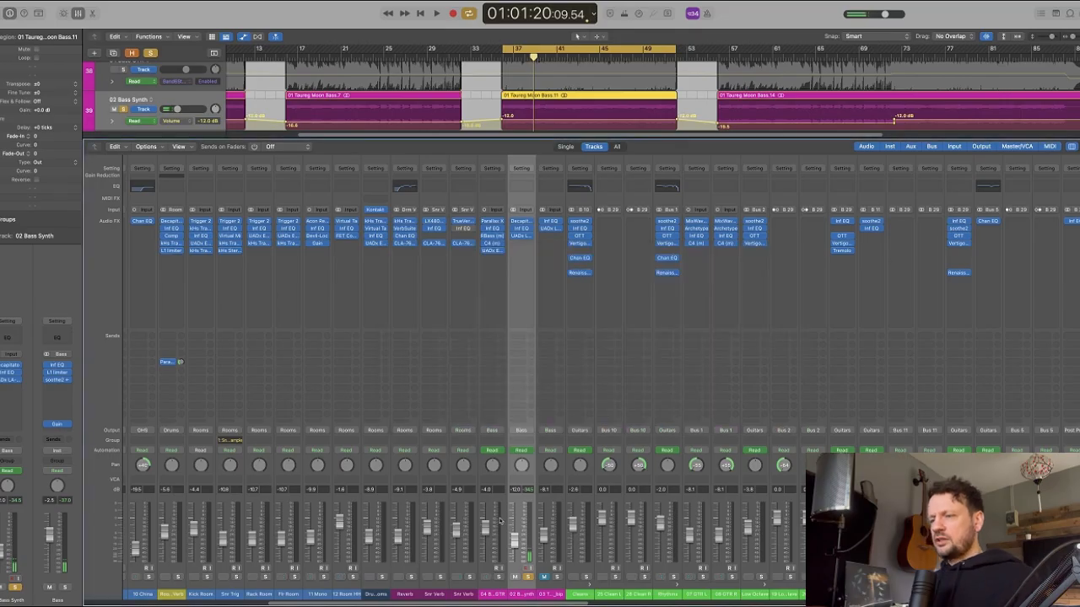
left_click(528, 577)
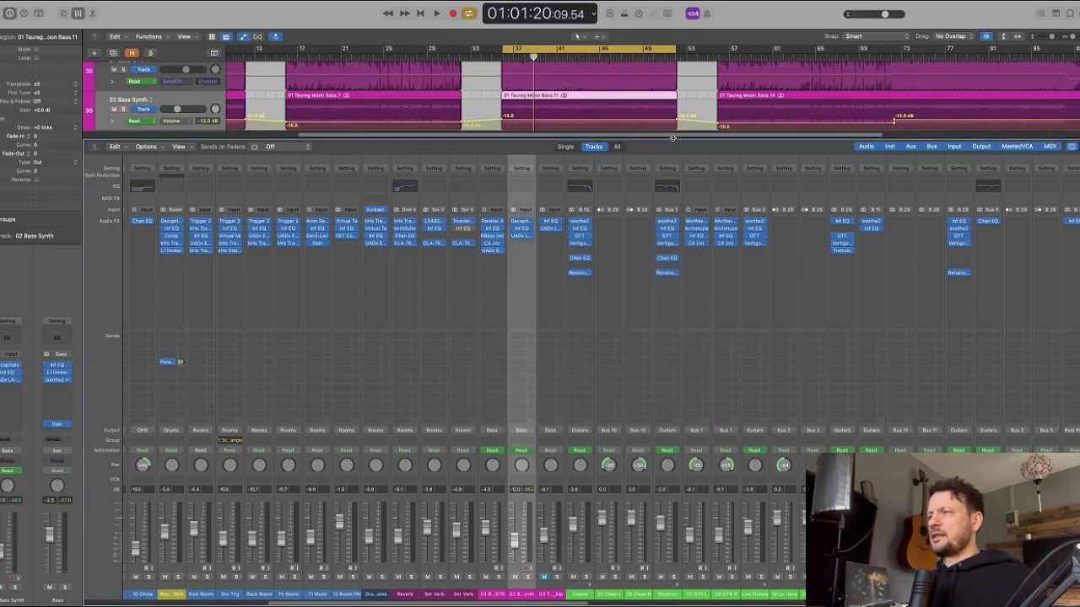
- Enlarge the arrangement area to show the bass and guitar tracks, and hide the track automation
left_click_drag(672, 137, 672, 379)
scroll(699, 255, "down", 3)
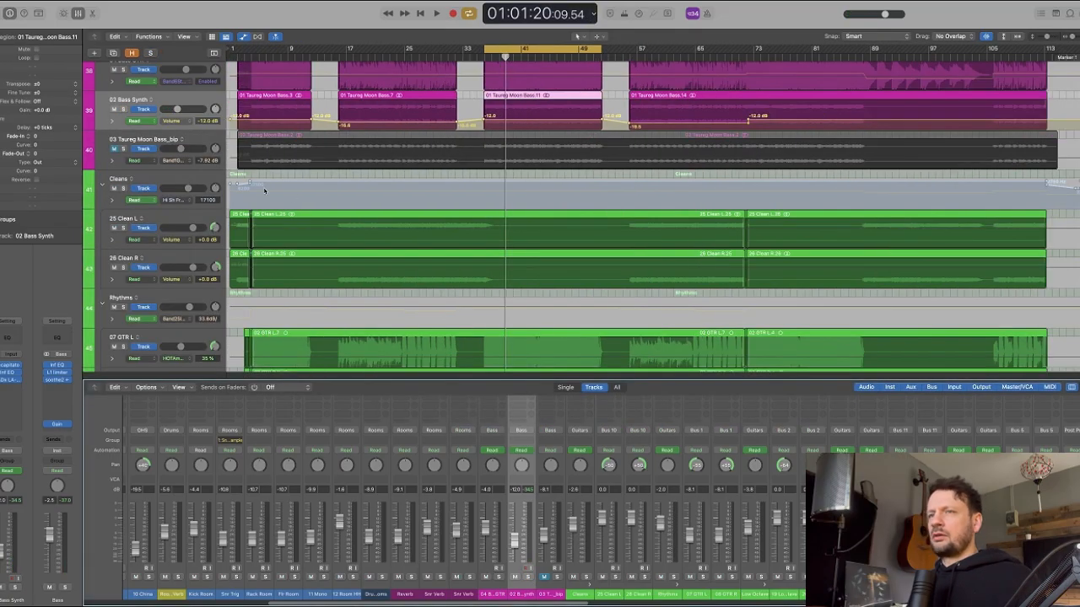
left_click(204, 140)
scroll(228, 143, "up", 2)
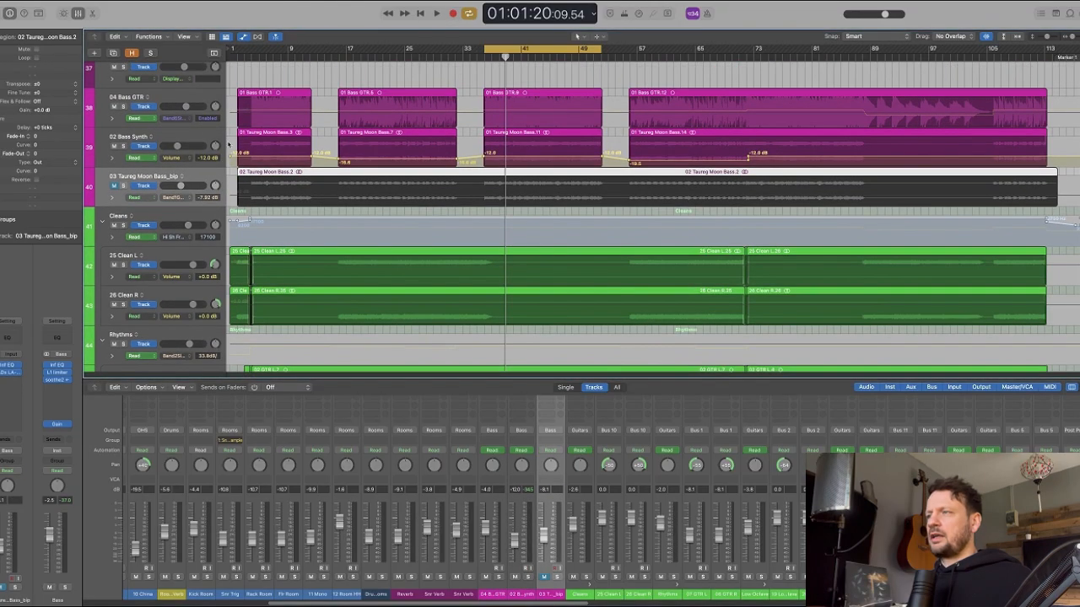
scroll(595, 245, "down", 6)
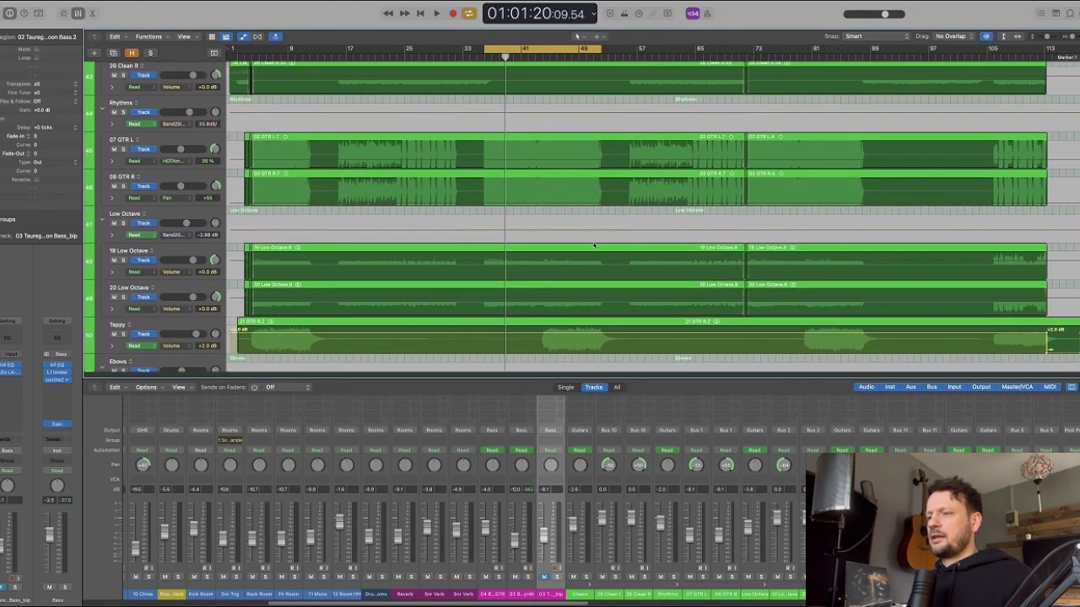
scroll(526, 85, "up", 3)
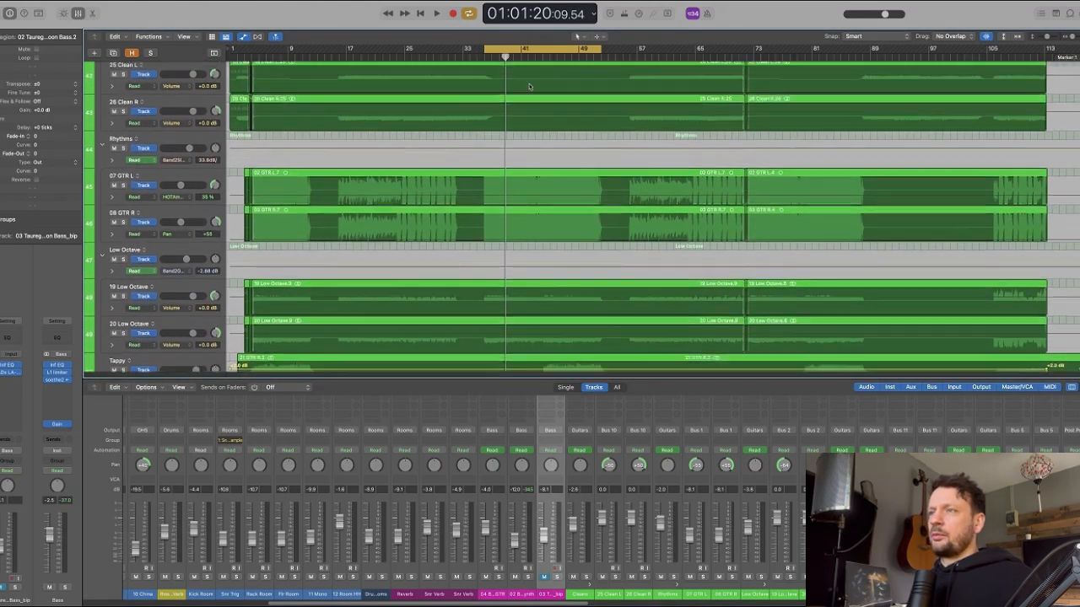
key("a")
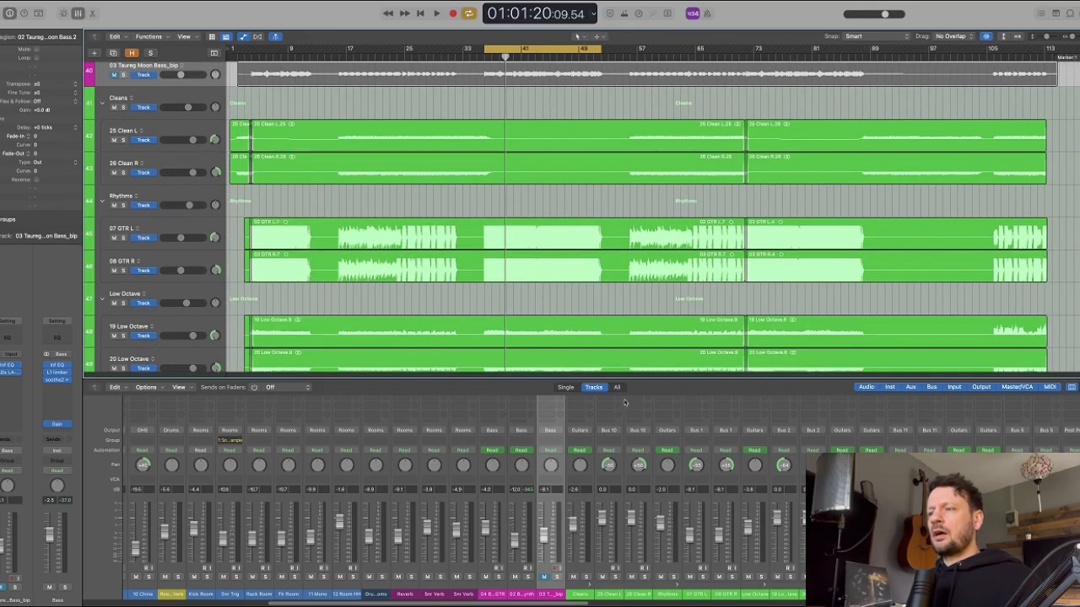
- Look through the guitar and synth tracks, and select the Rhythms stack with the mixer enlarged to show its plug-ins
scroll(537, 259, "down", 10)
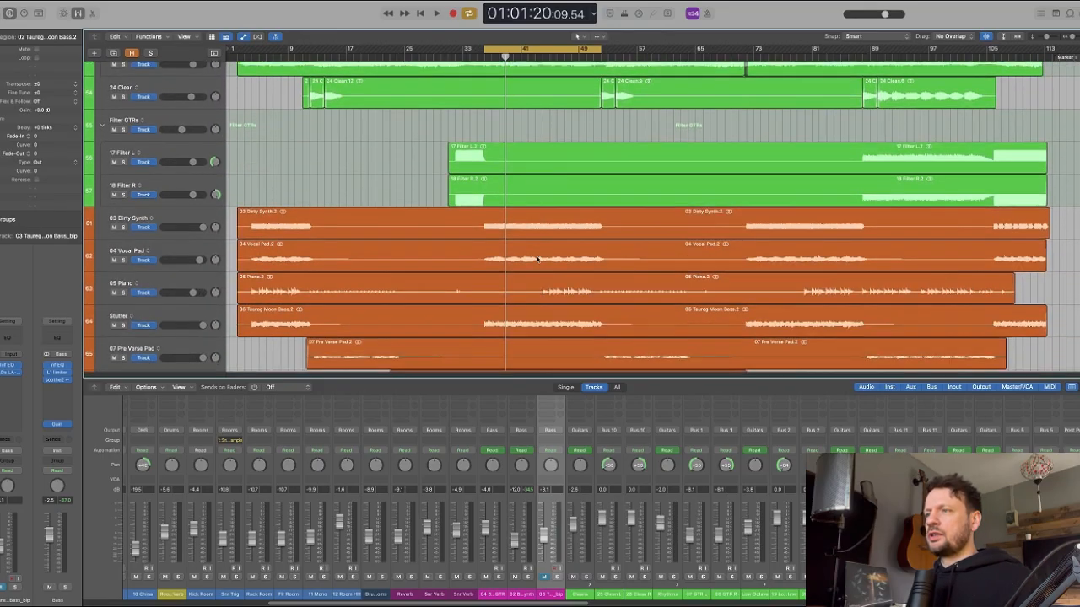
scroll(537, 259, "up", 4)
scroll(538, 260, "up", 5)
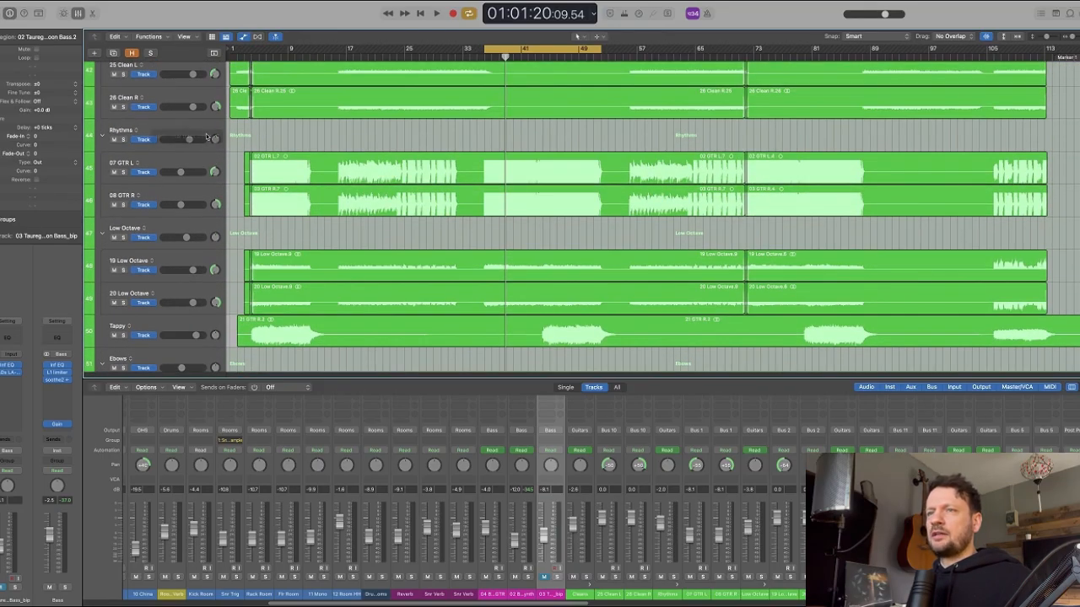
left_click(189, 138)
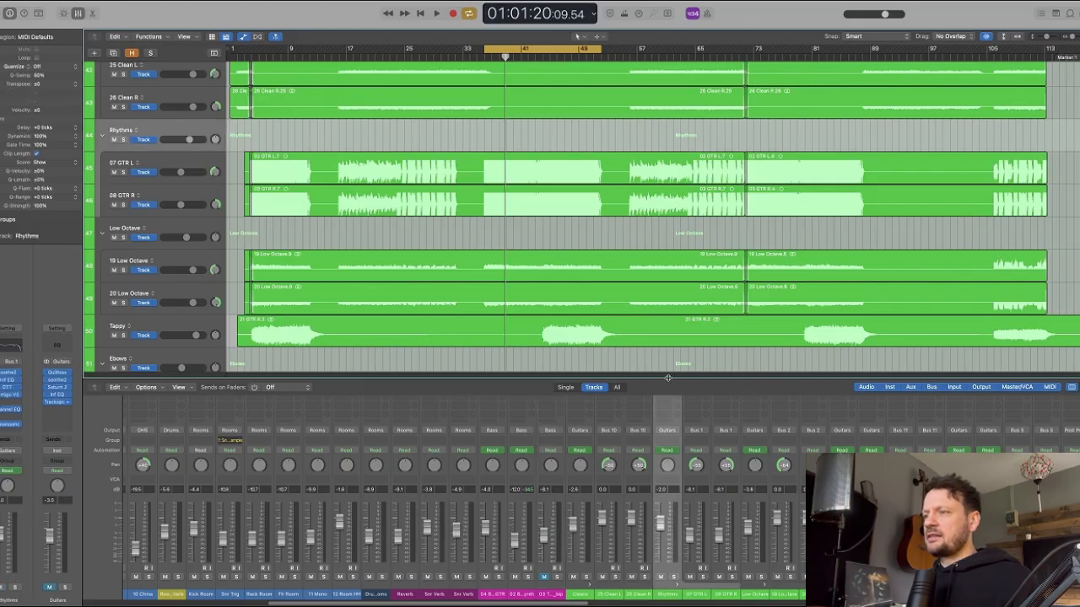
left_click_drag(666, 377, 638, 125)
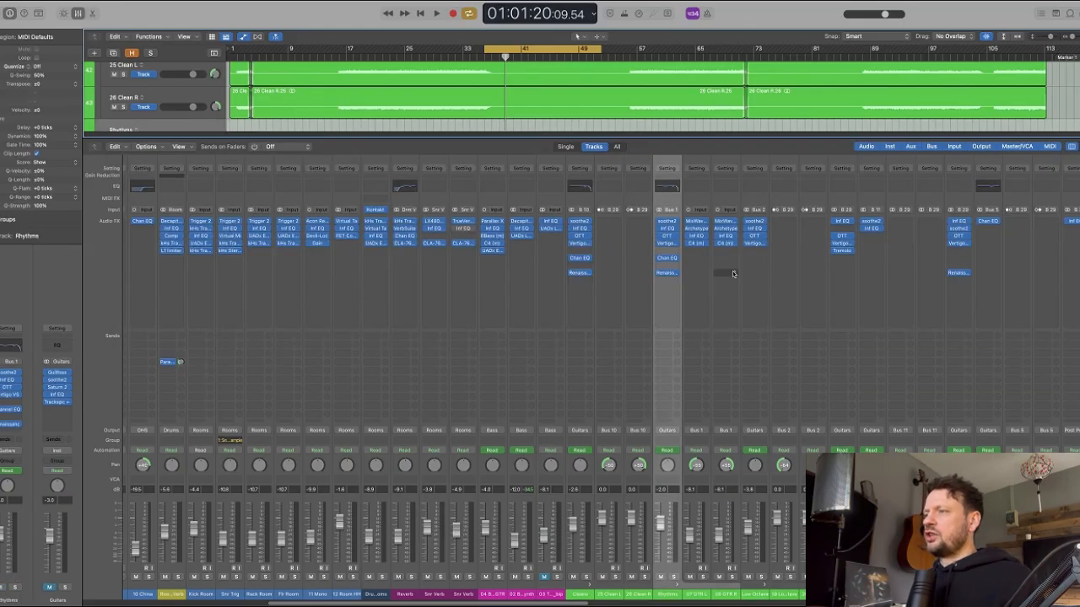
- Review the MixWave Overdrive plug-in on 07 GTR L and close it
scroll(733, 274, "right", 3)
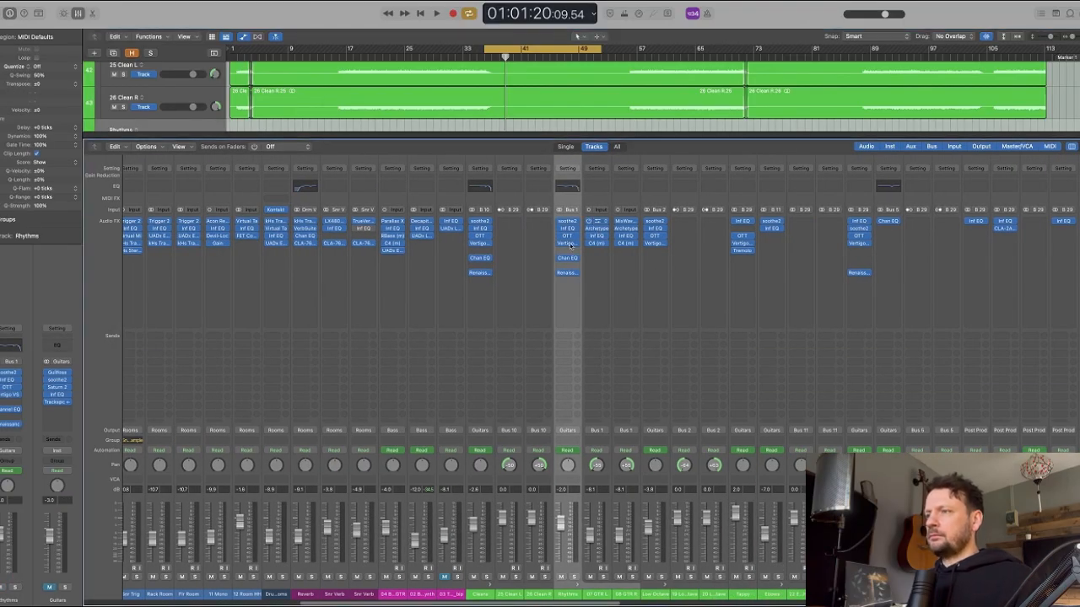
left_click(597, 220)
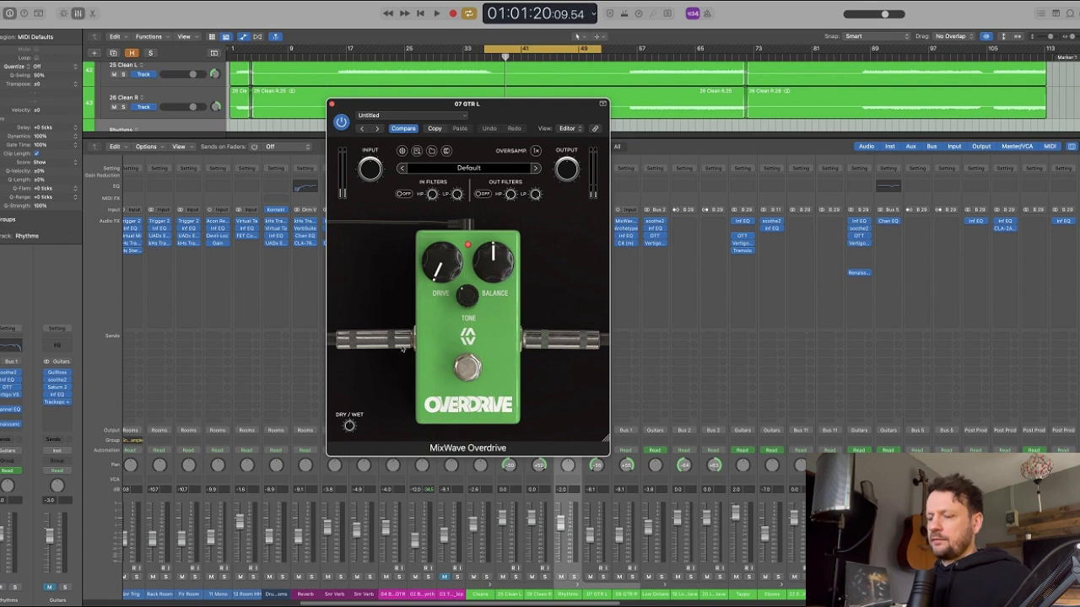
key("super+w")
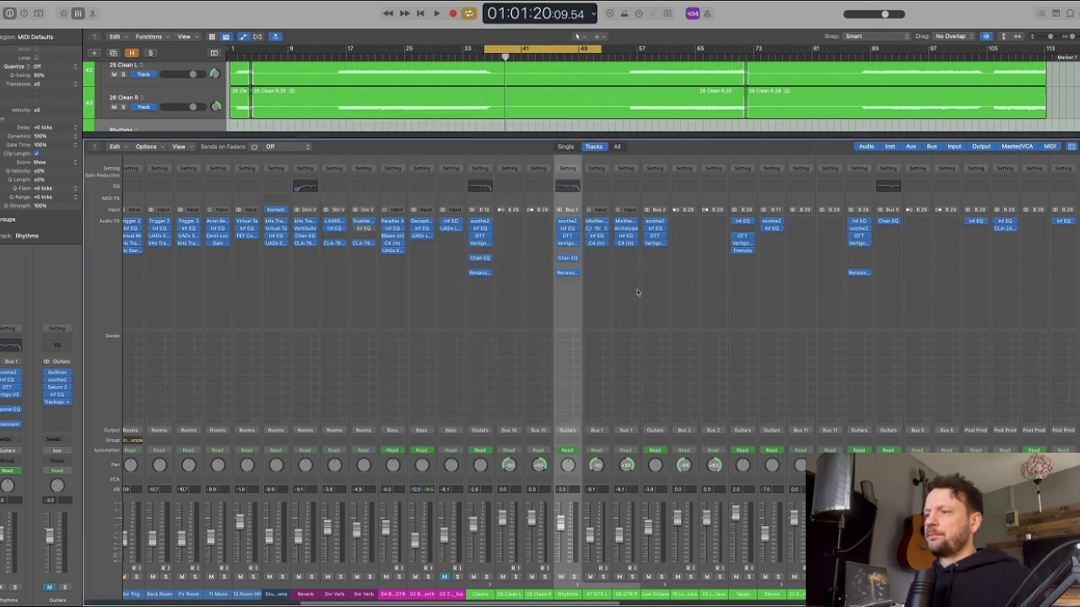
- Review the cabinet and amp pages of Archetype Gojira X on 07 GTR L and close the plug-in
left_click(626, 228)
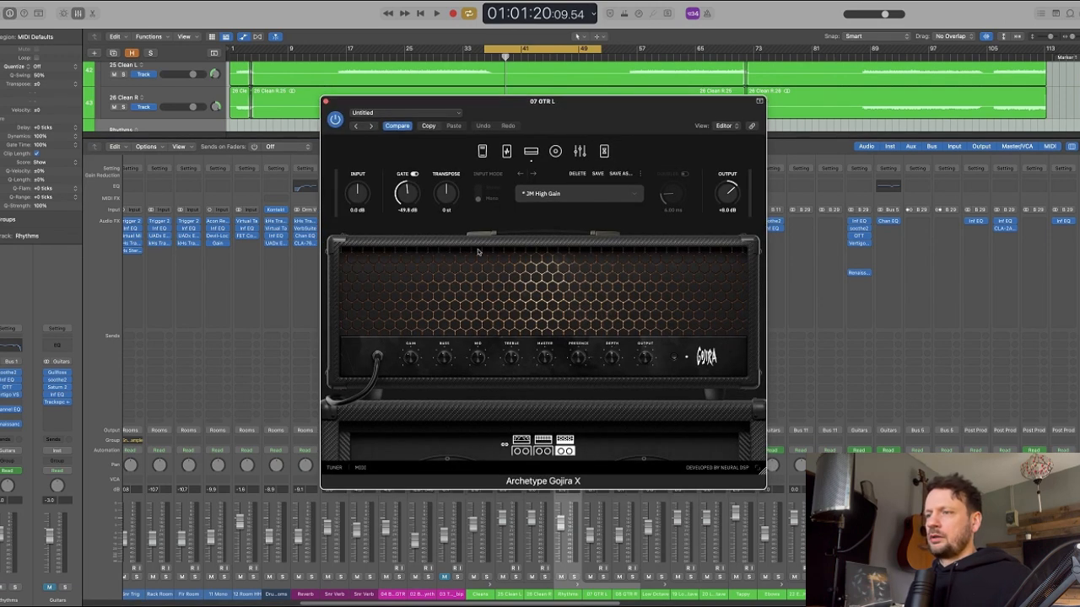
left_click(555, 151)
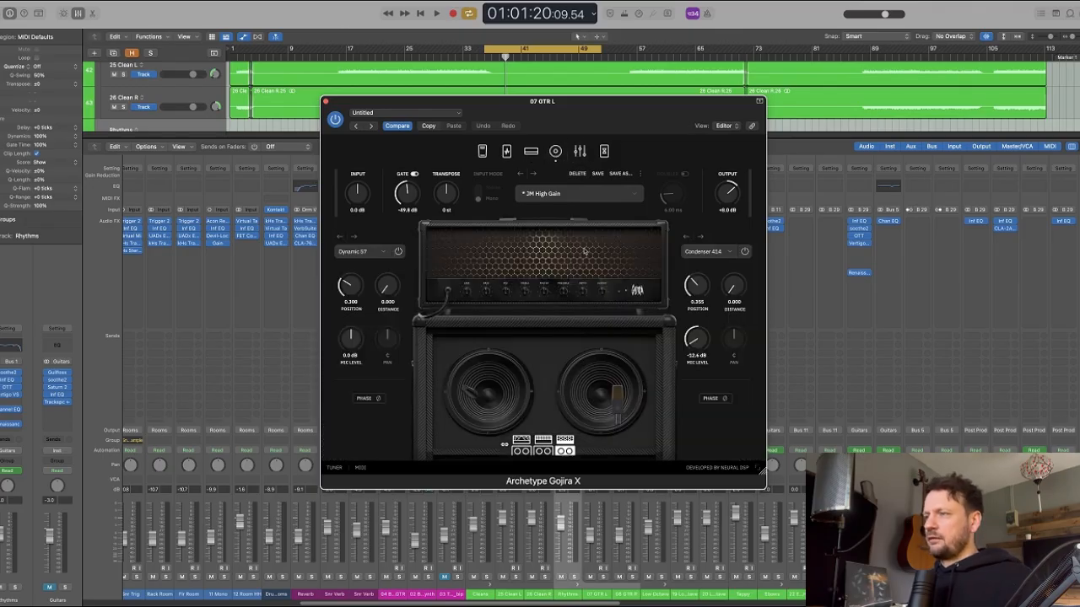
left_click(531, 151)
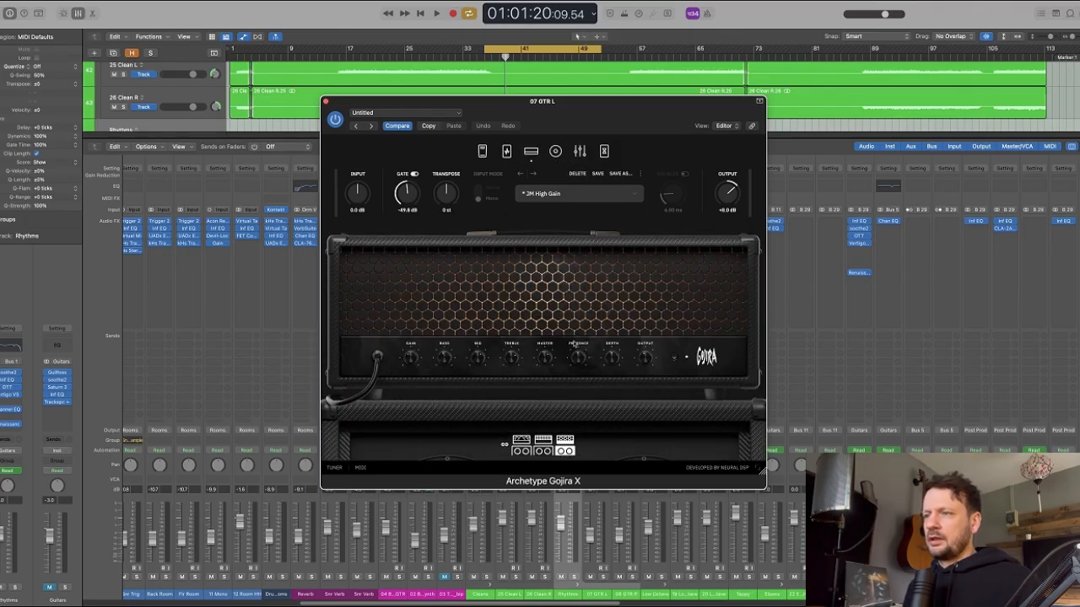
key("super+w")
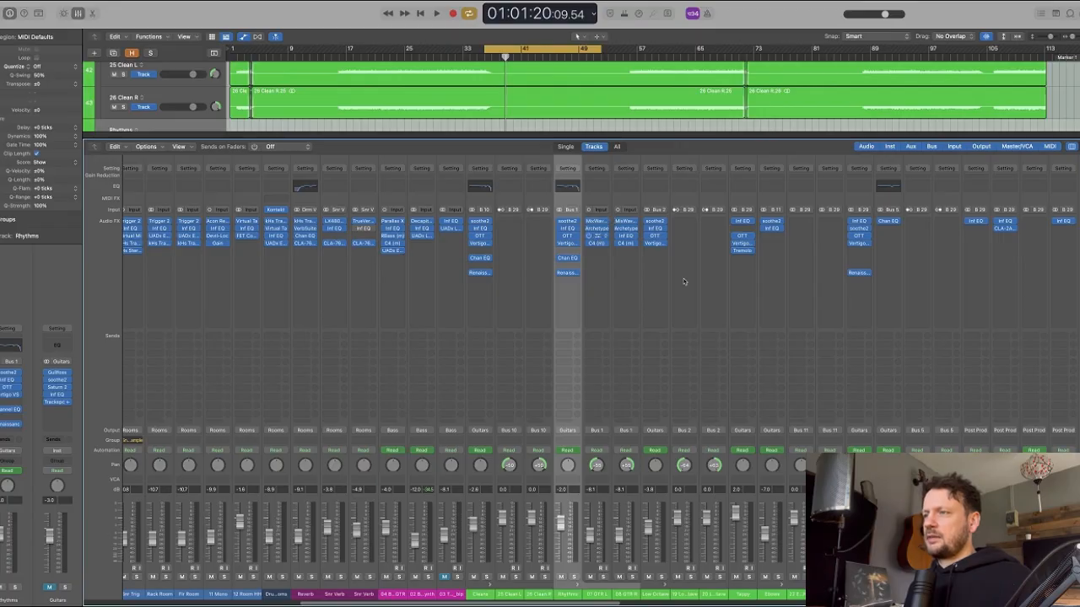
- Review the Inf EQ and C4 plug-ins on 07 GTR L, closing each one
left_click(596, 236)
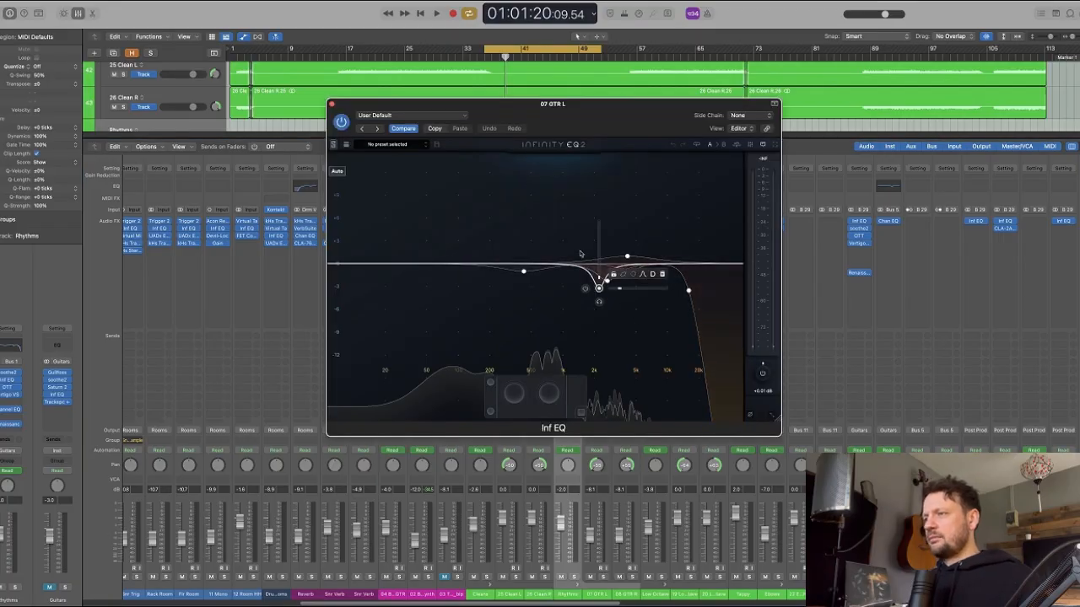
key("super+w")
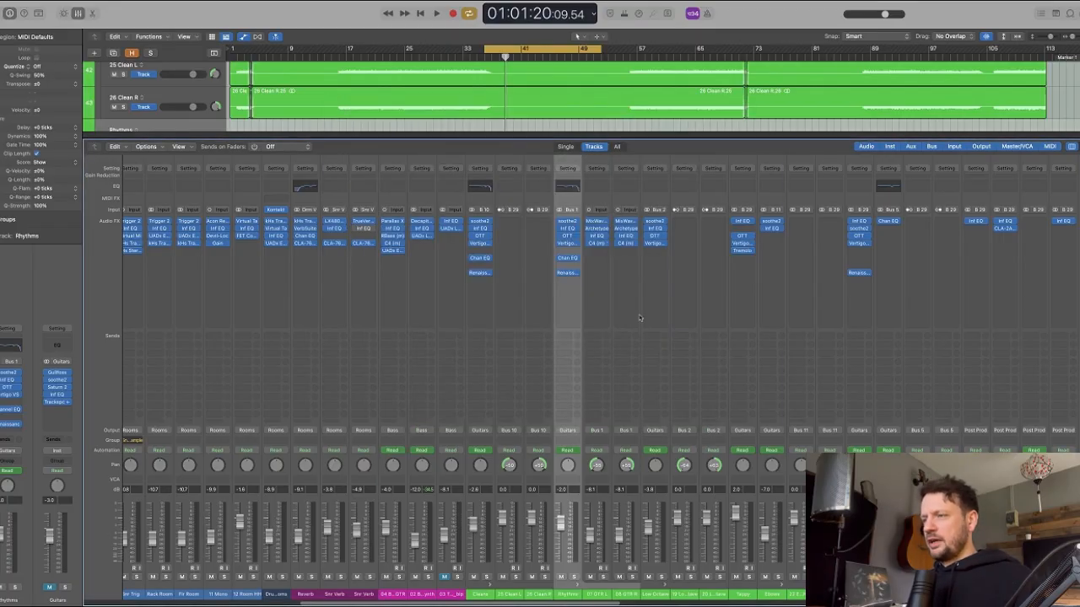
left_click(597, 244)
key("super+w")
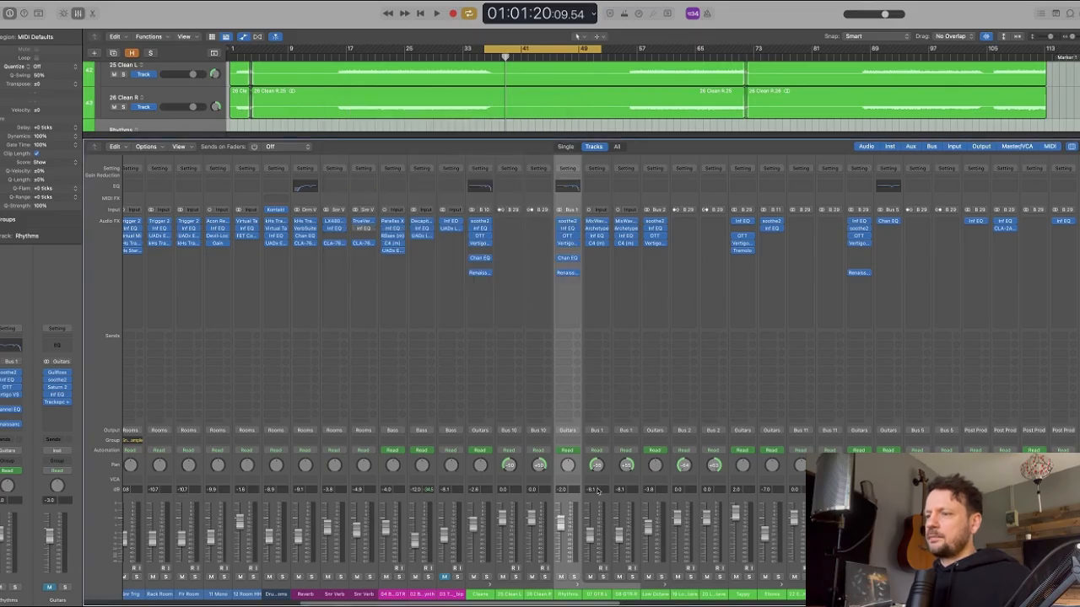
- Select the 07 GTR L and 08 GTR R channels, and review soothe2 on the Rhythms stack before closing it
left_click(602, 504)
left_click(568, 222)
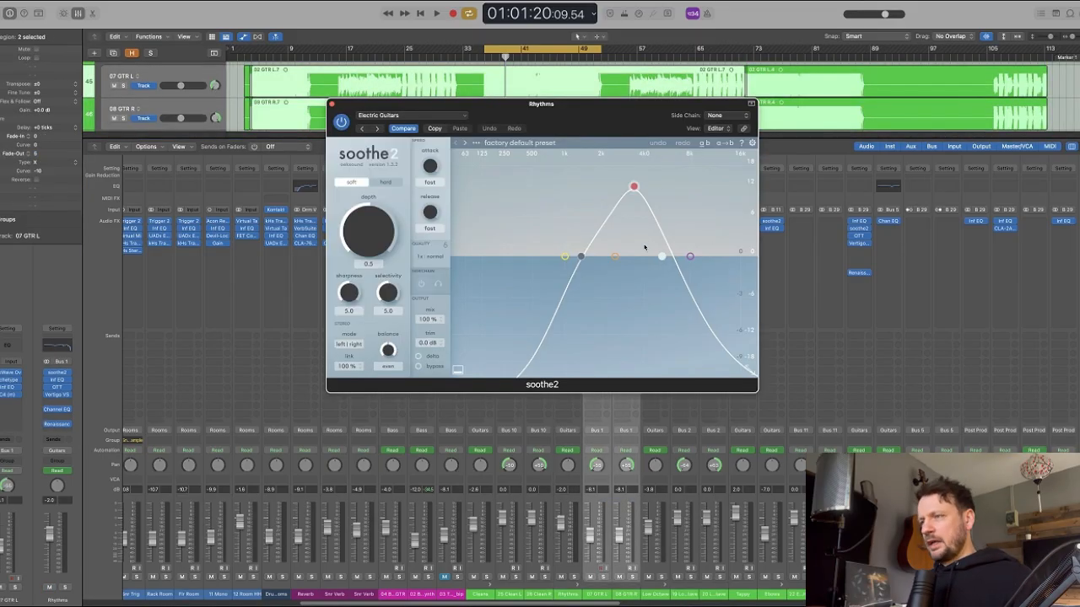
left_click_drag(620, 127, 633, 214)
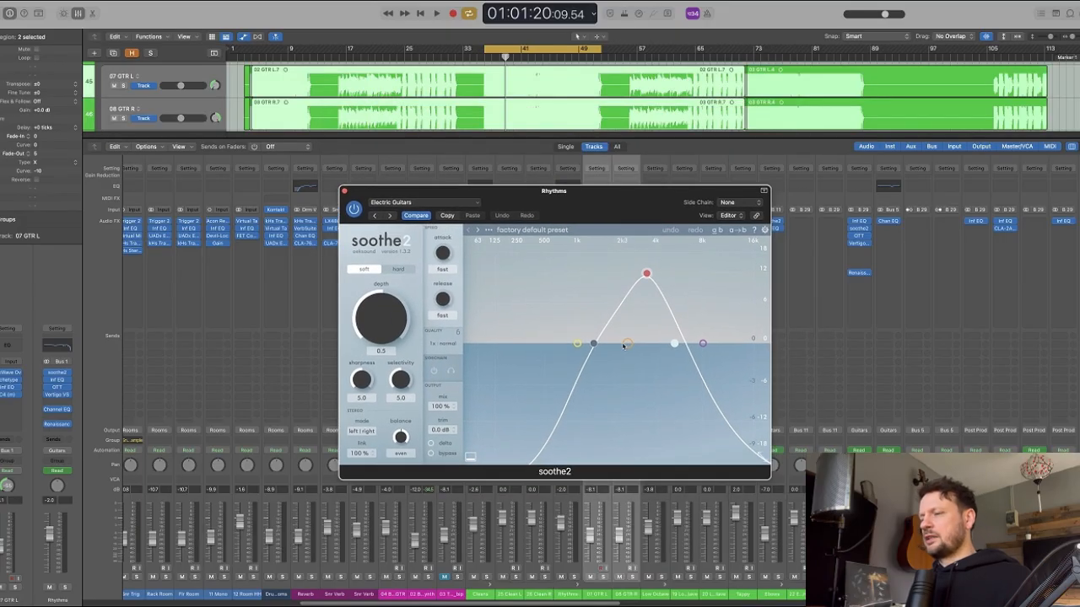
key("super+w")
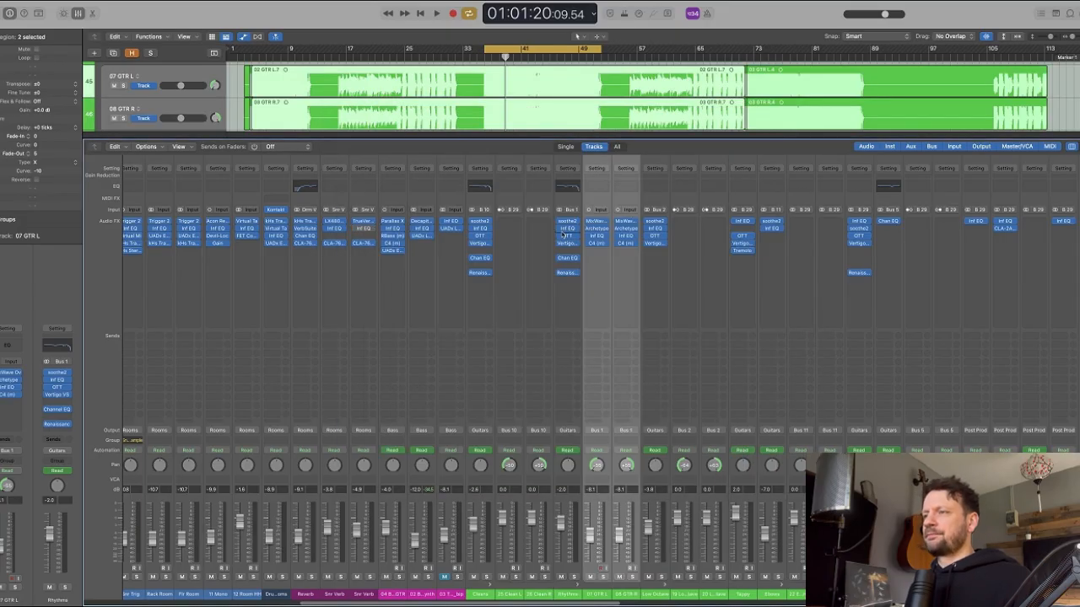
- Open the Inf EQ on the Rhythms stack and examine its curve while playing the stack in solo
left_click(568, 228)
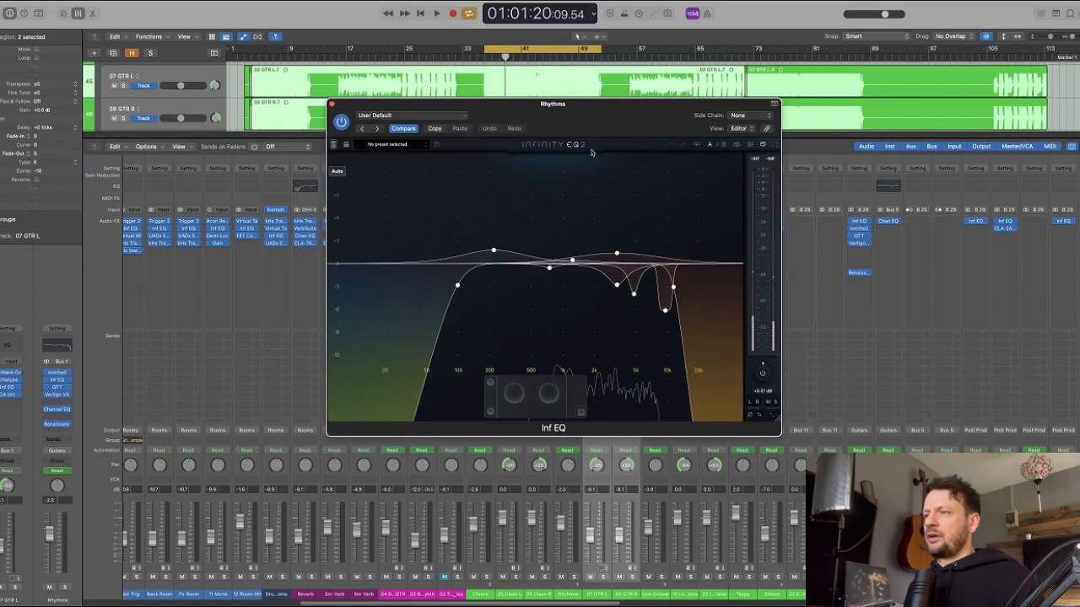
left_click(666, 325)
left_click(666, 326)
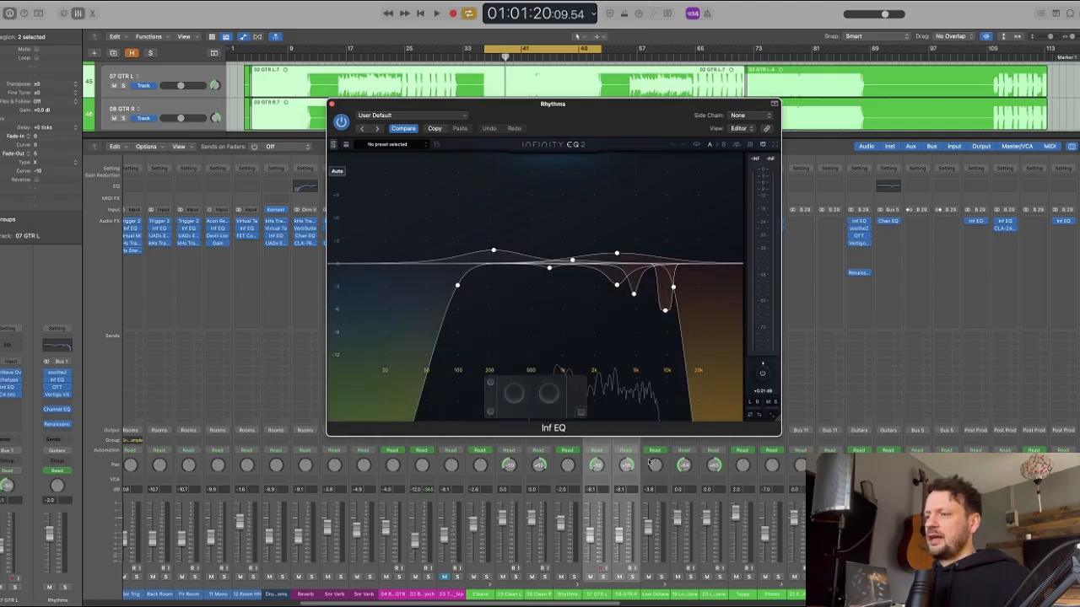
left_click_drag(618, 113, 617, 154)
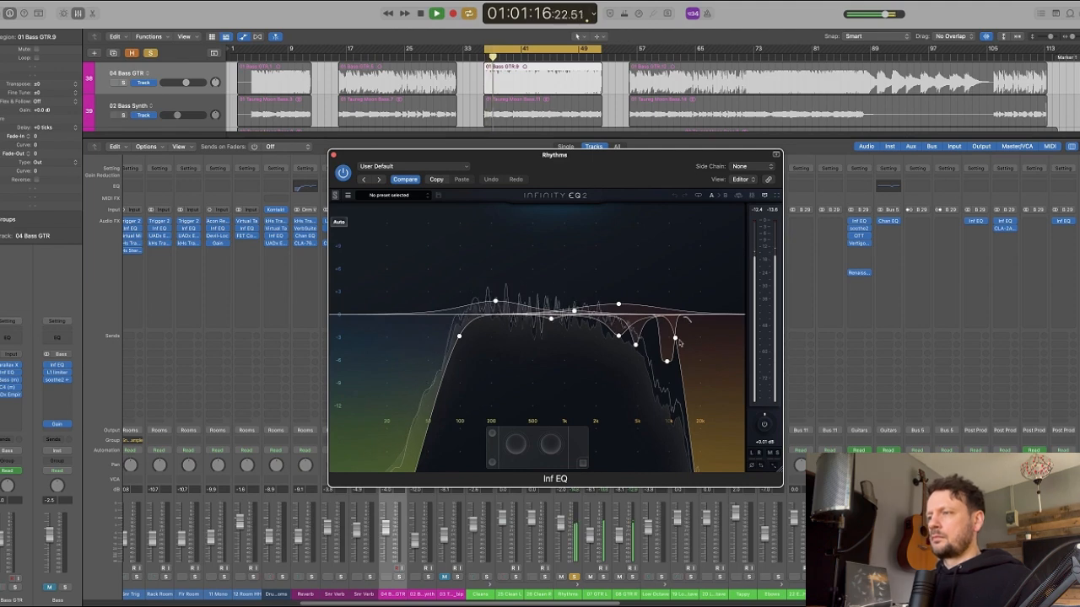
- Audition the 9.58 kHz cut of the Rhythms Inf EQ in isolation and with its bypass toggled, and close the plug-in
left_click(666, 375)
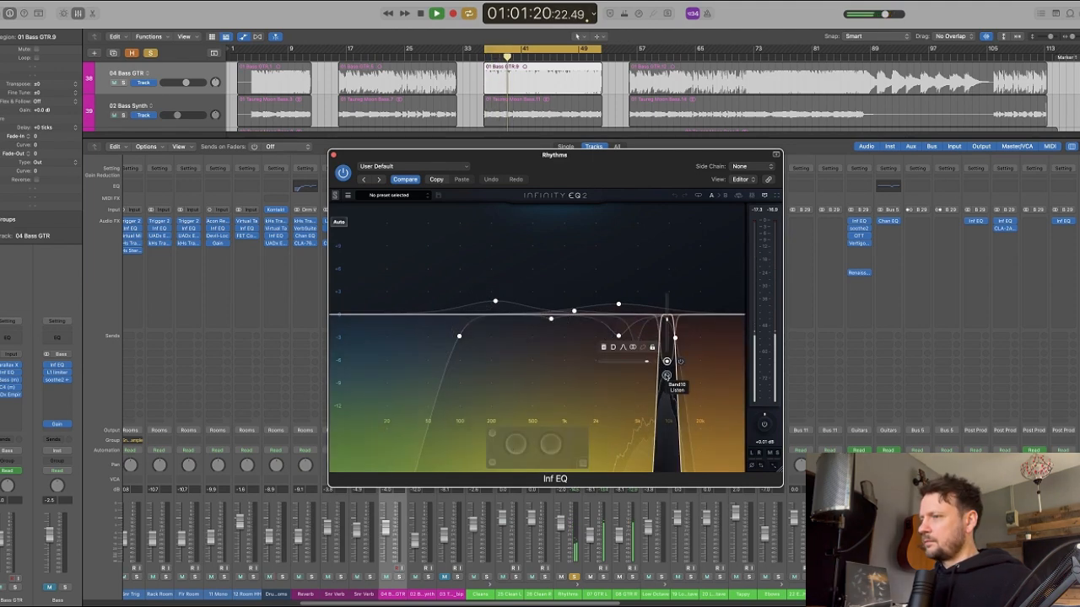
left_click(667, 375)
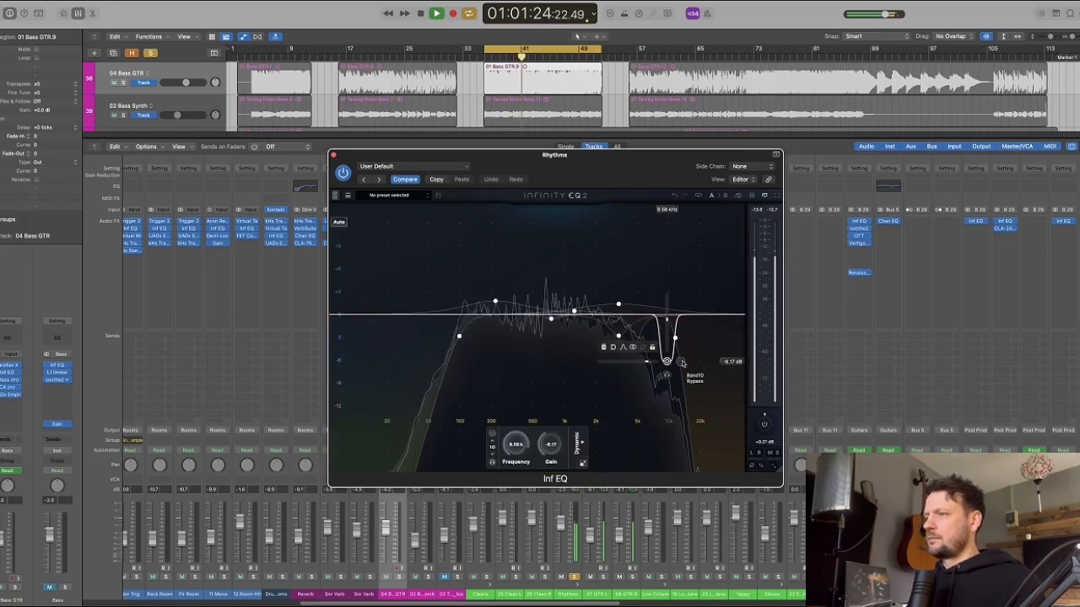
left_click(680, 364)
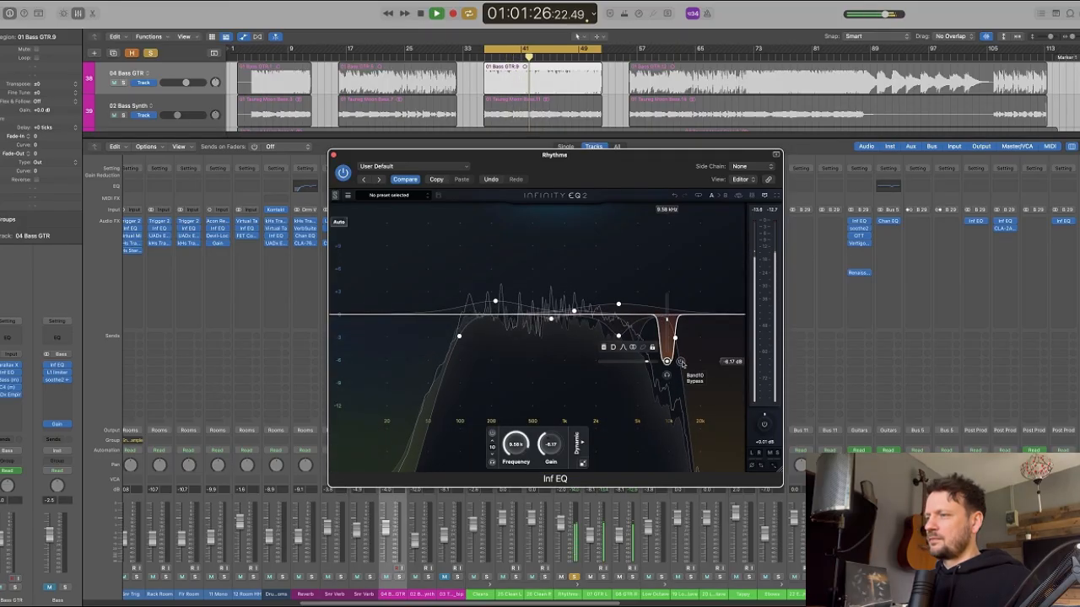
key("space")
mouse_move(666, 376)
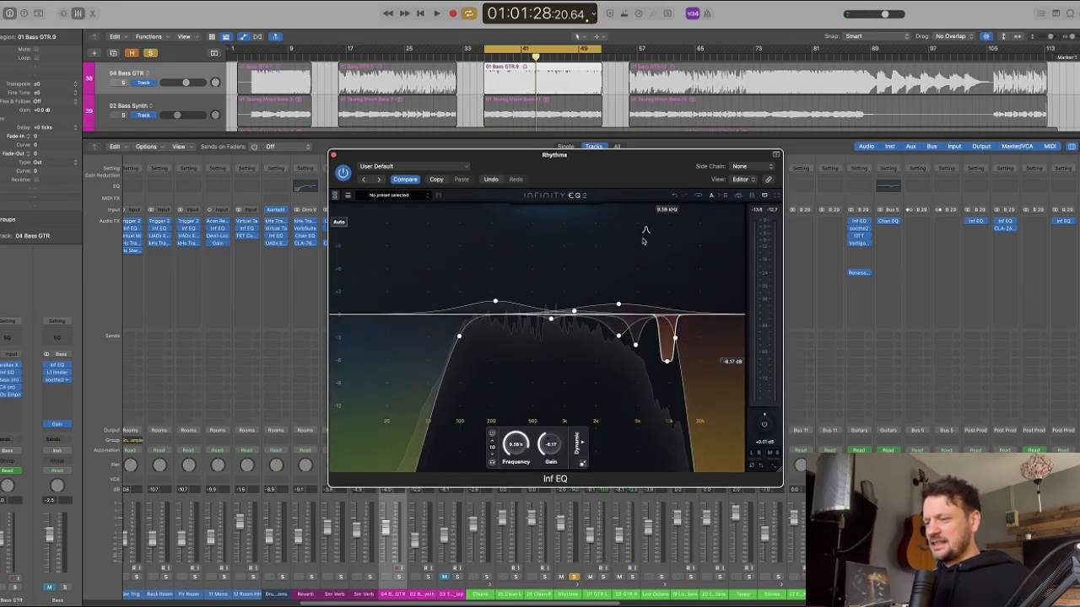
key("super+w")
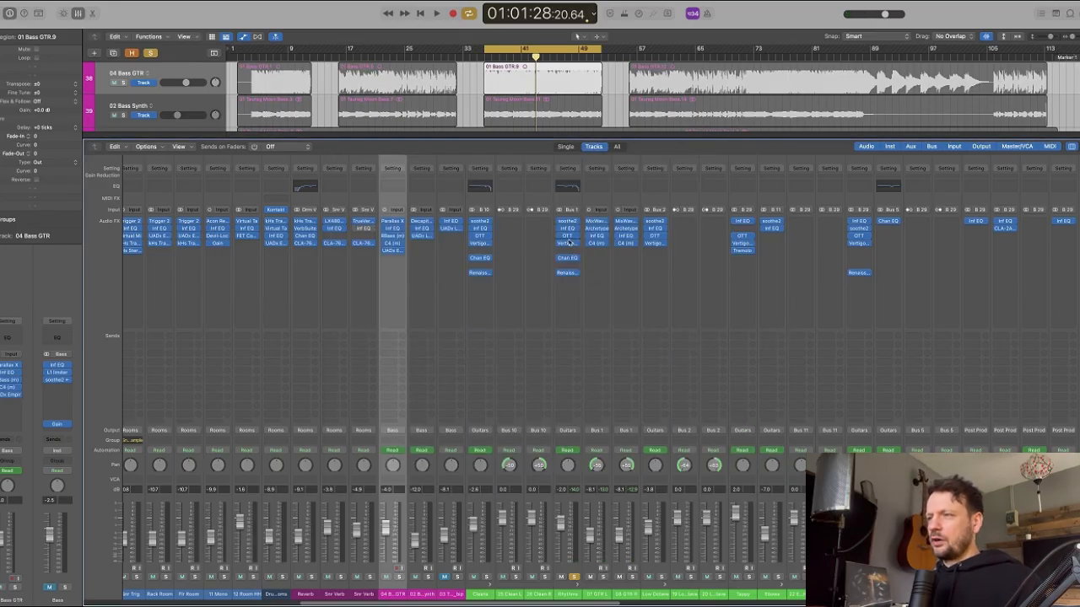
- Compare the soloed Rhythms stack with OTT bypassed and active, stop playback and close the plug-in
left_click(568, 237)
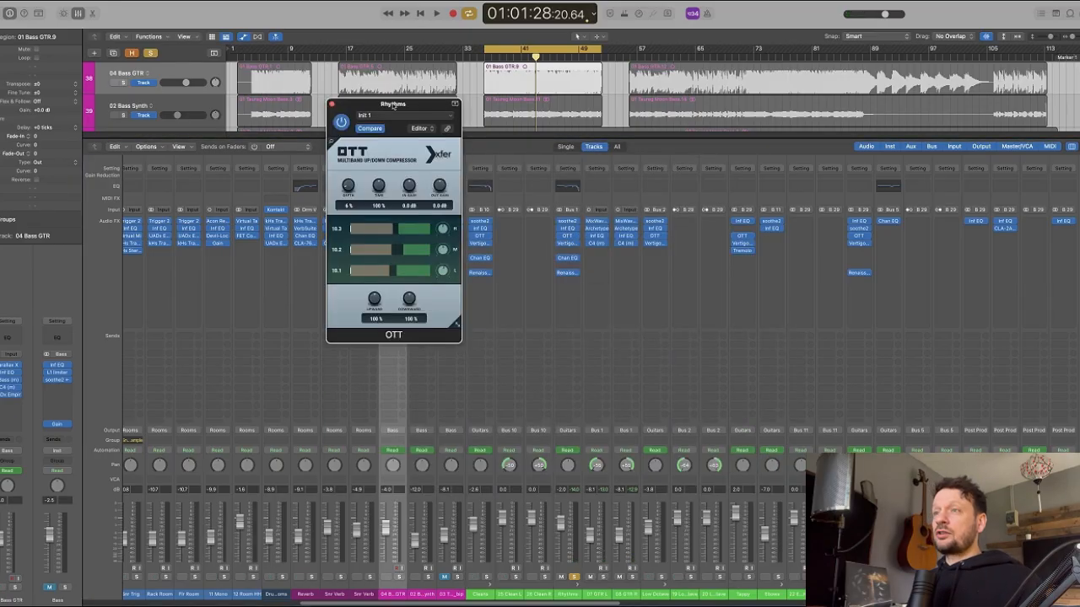
left_click_drag(393, 104, 599, 225)
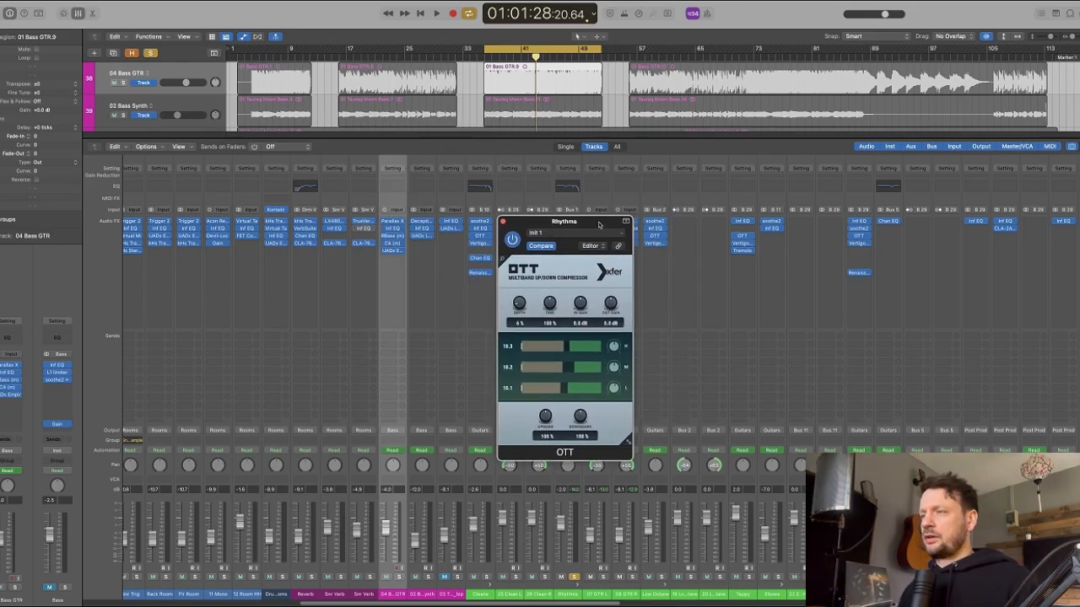
left_click_drag(602, 226, 677, 229)
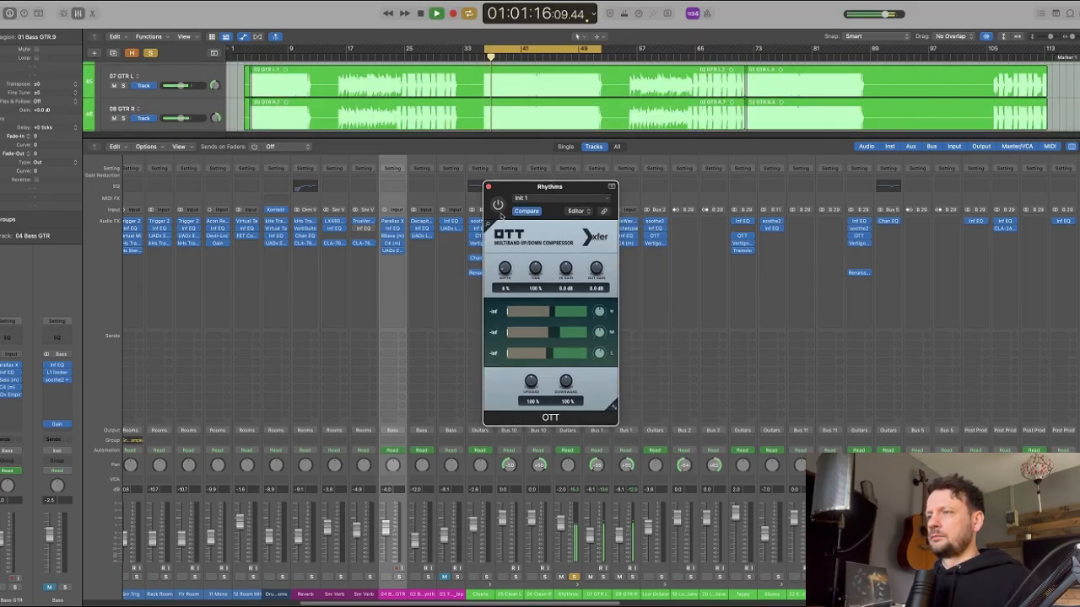
left_click(499, 205)
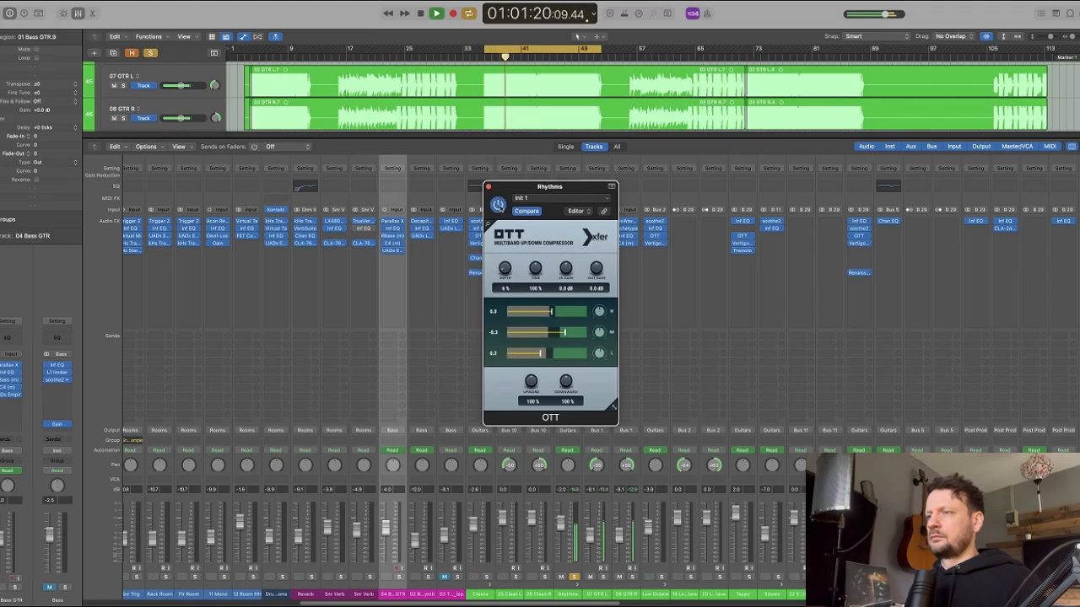
key("space")
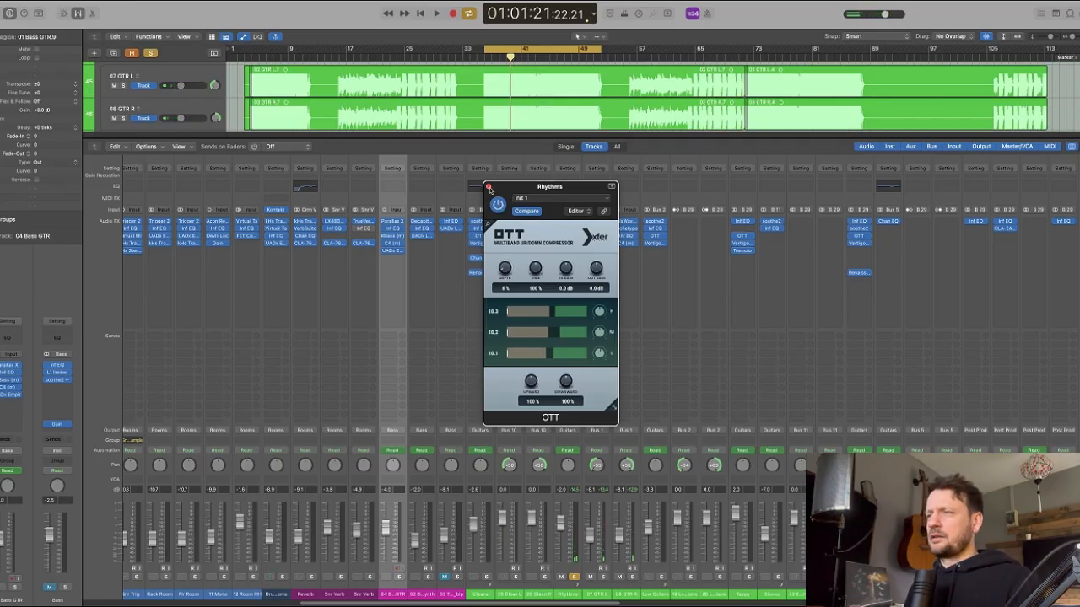
left_click(489, 187)
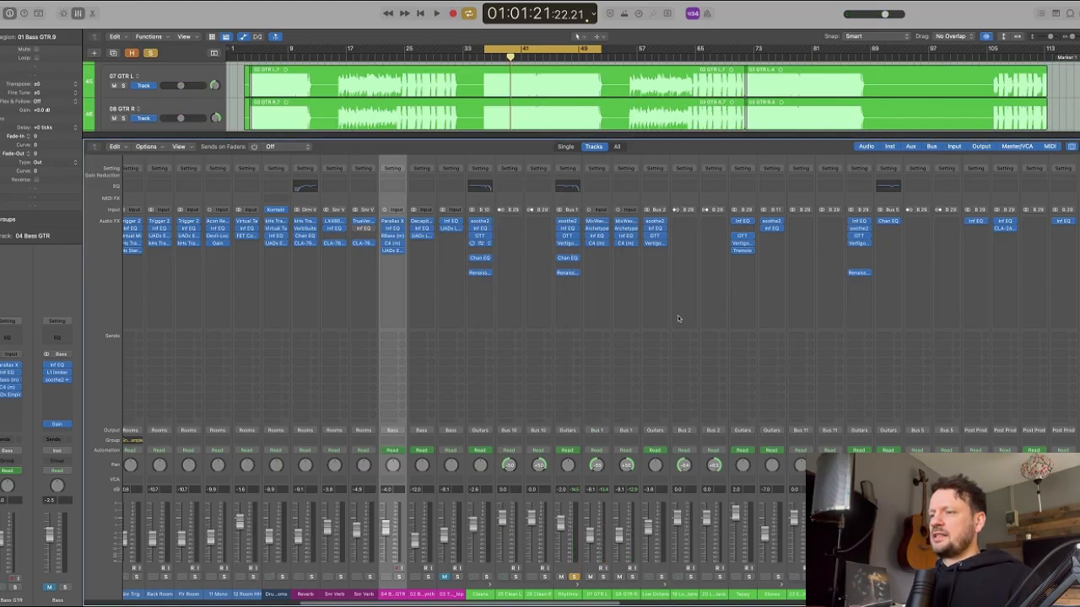
- Review the Channel EQ on the Rhythms stack and close it
left_click(335, 103)
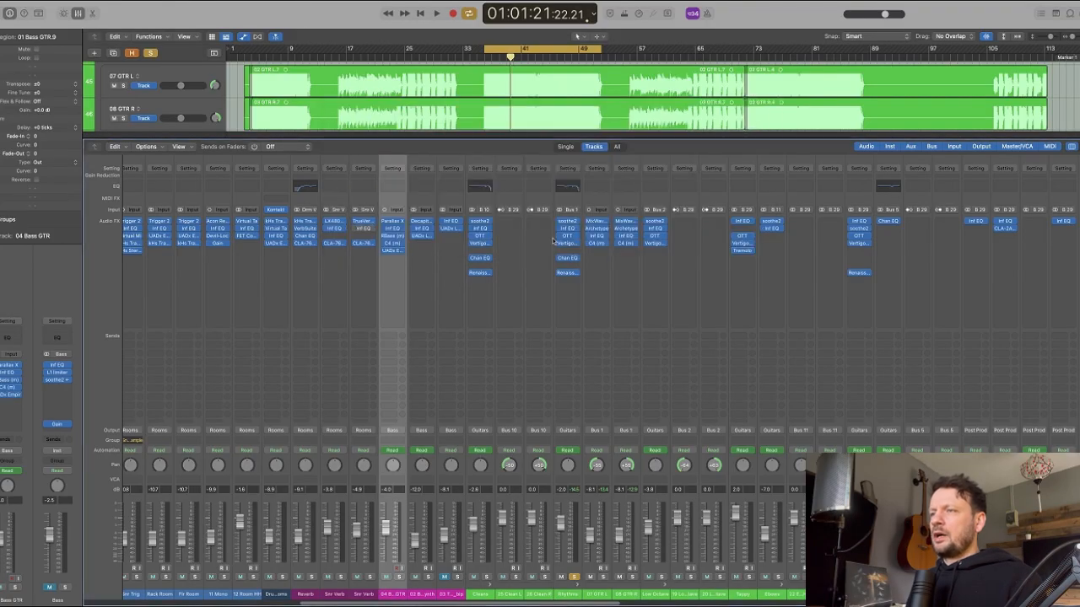
left_click(569, 261)
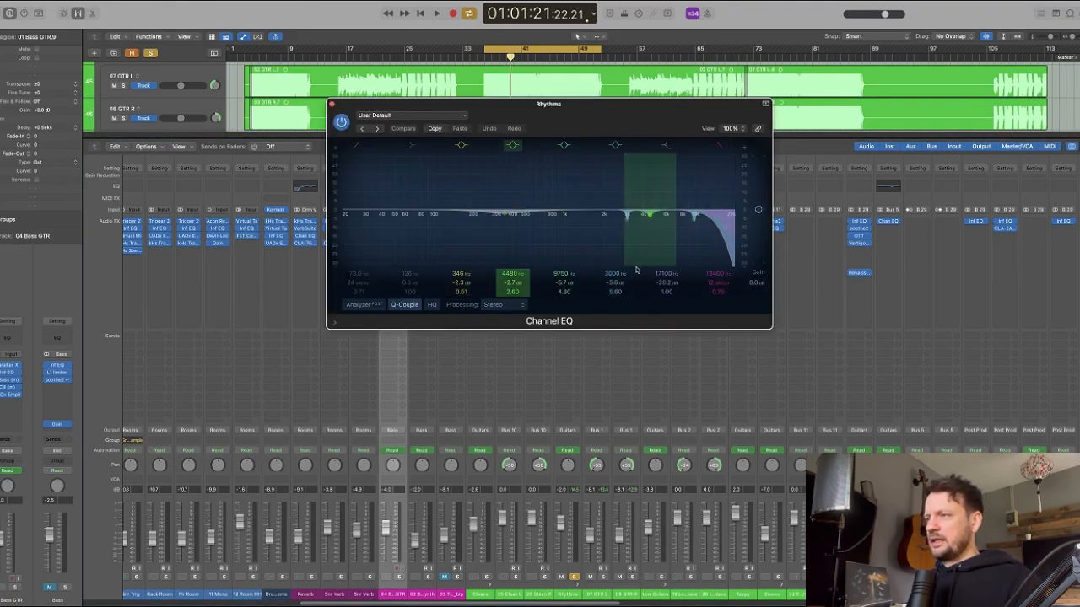
key("super+w")
- Play the Rhythms stack with Renaissance Axx active and bypassed, leaving it on, and close the plug-in
left_click(568, 273)
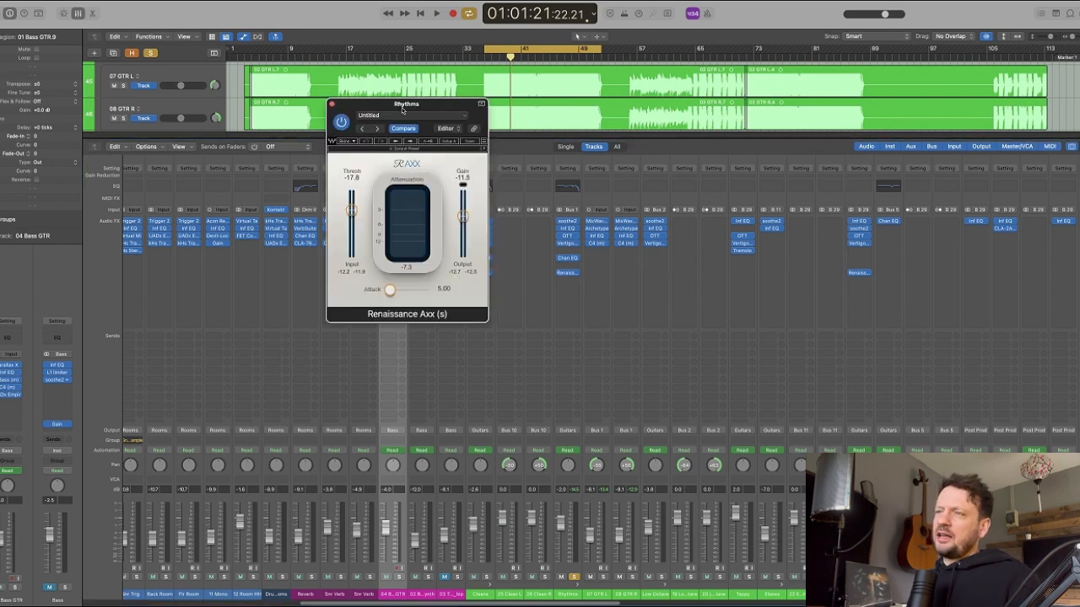
left_click_drag(402, 109, 601, 184)
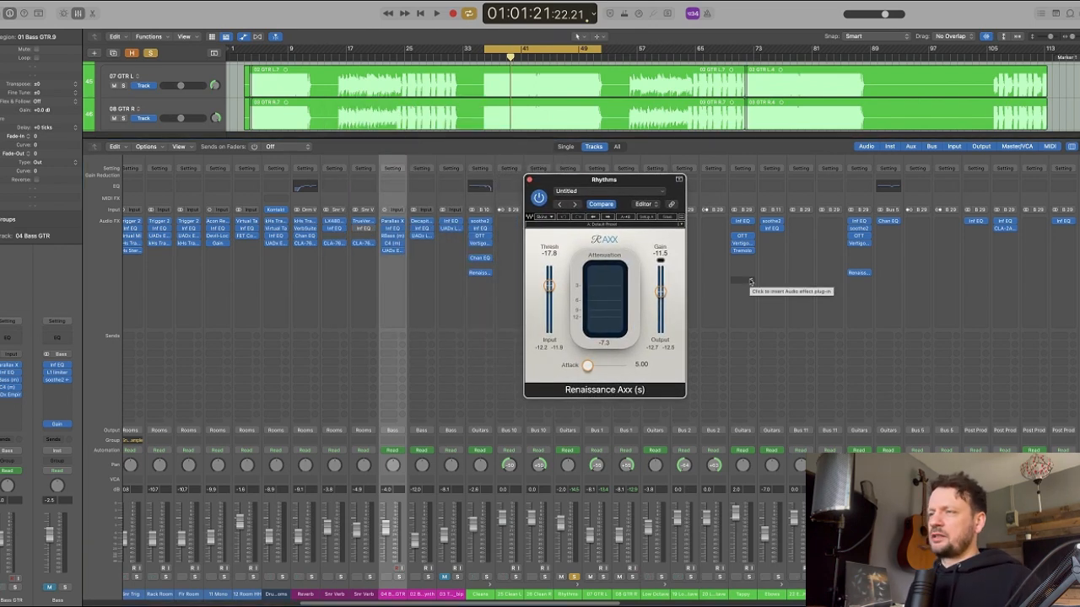
left_click_drag(610, 184, 602, 188)
key("space")
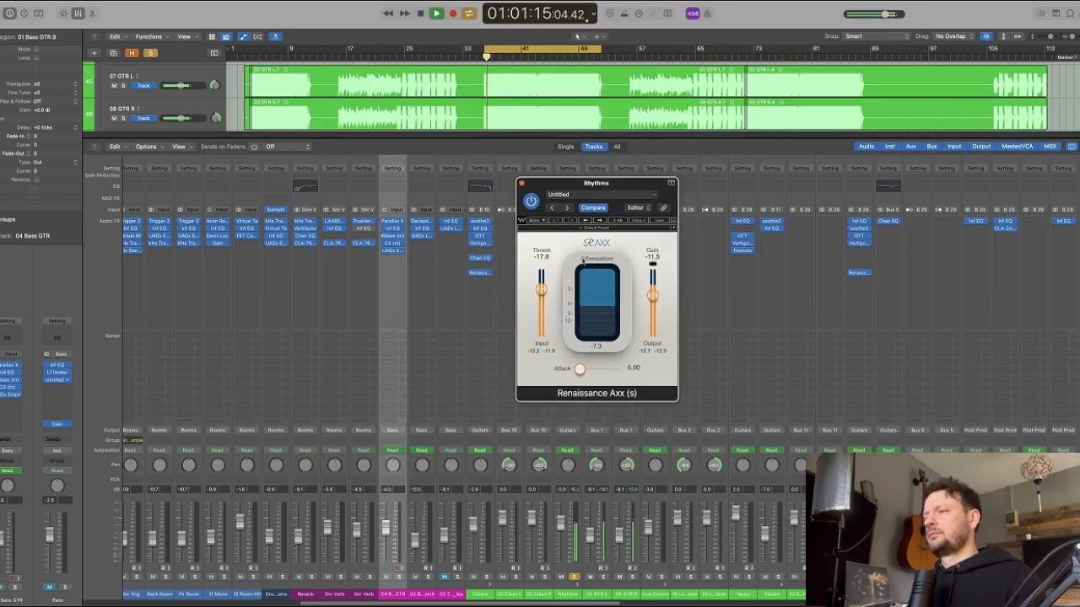
left_click(530, 202)
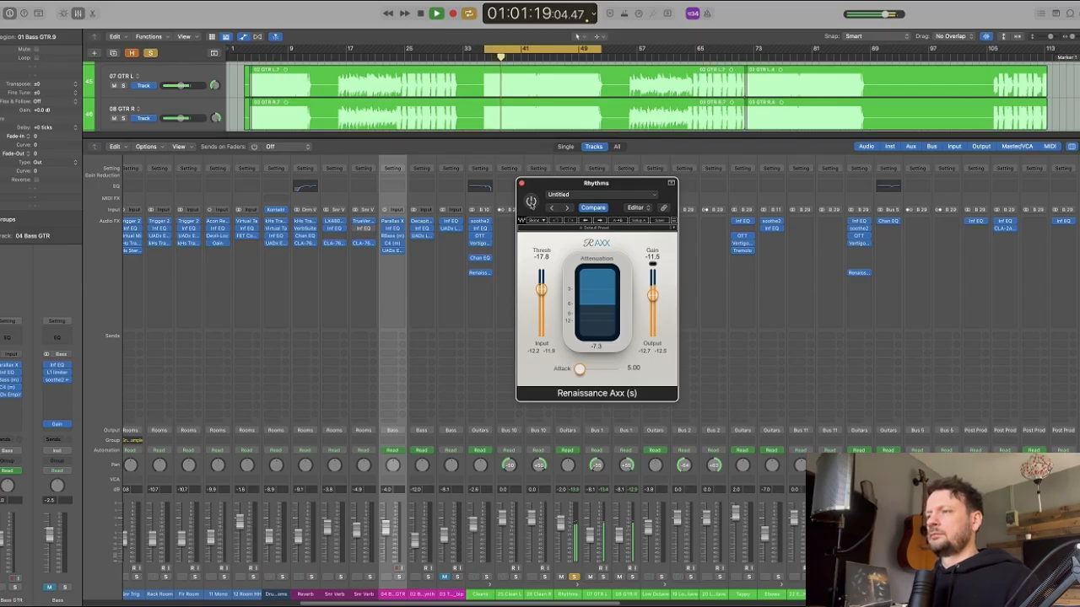
left_click(531, 202)
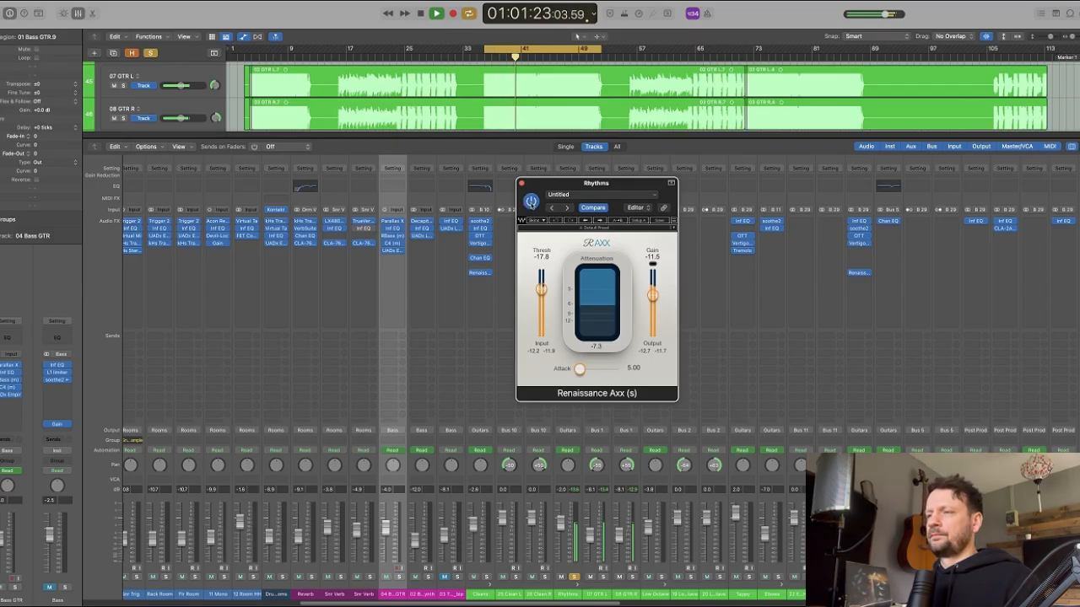
key("space")
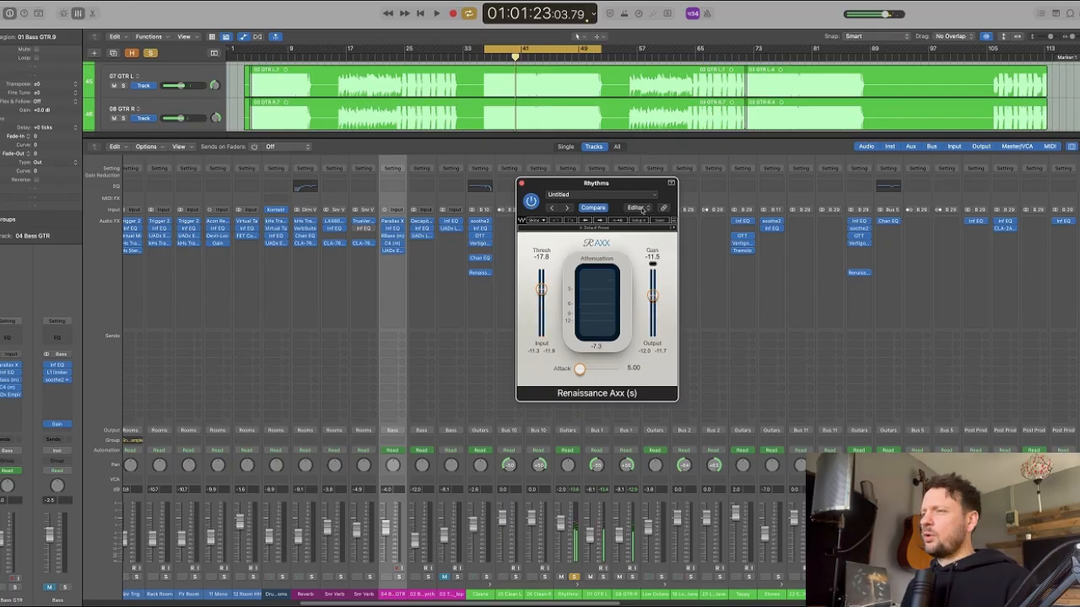
left_click(521, 183)
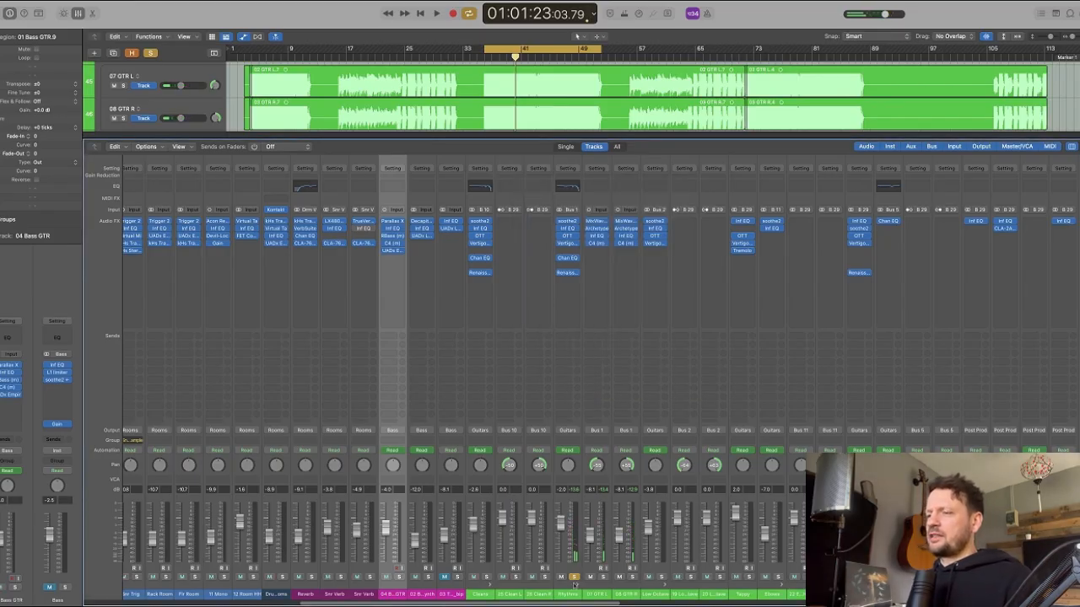
- Unsolo the Rhythms stack, and select and solo the Low Octave stack with its tracks in view
left_click(574, 578)
left_click(659, 574)
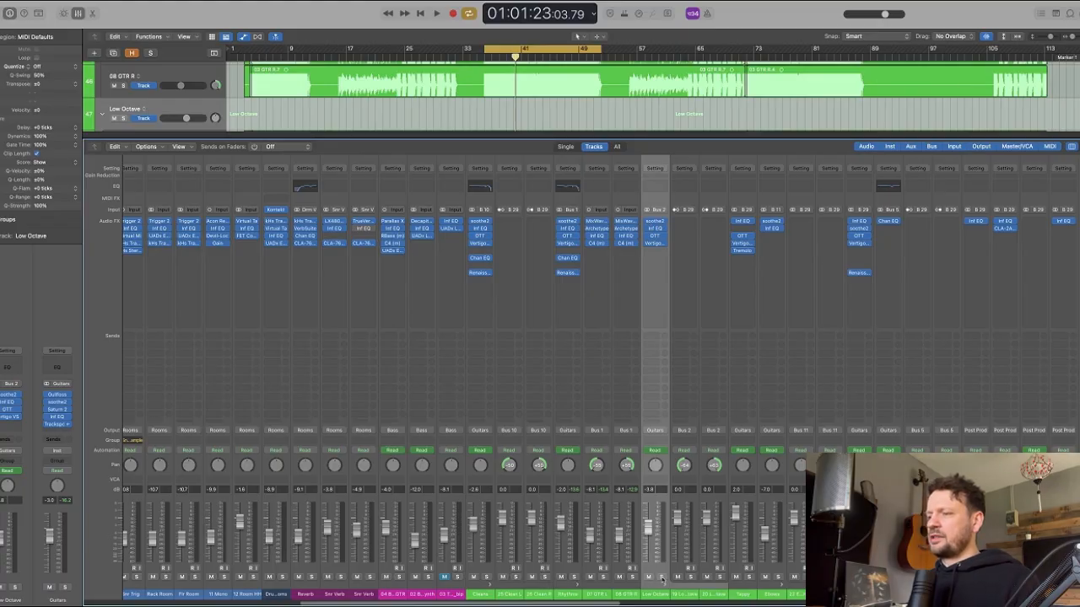
left_click(662, 578)
scroll(585, 126, "down", 2)
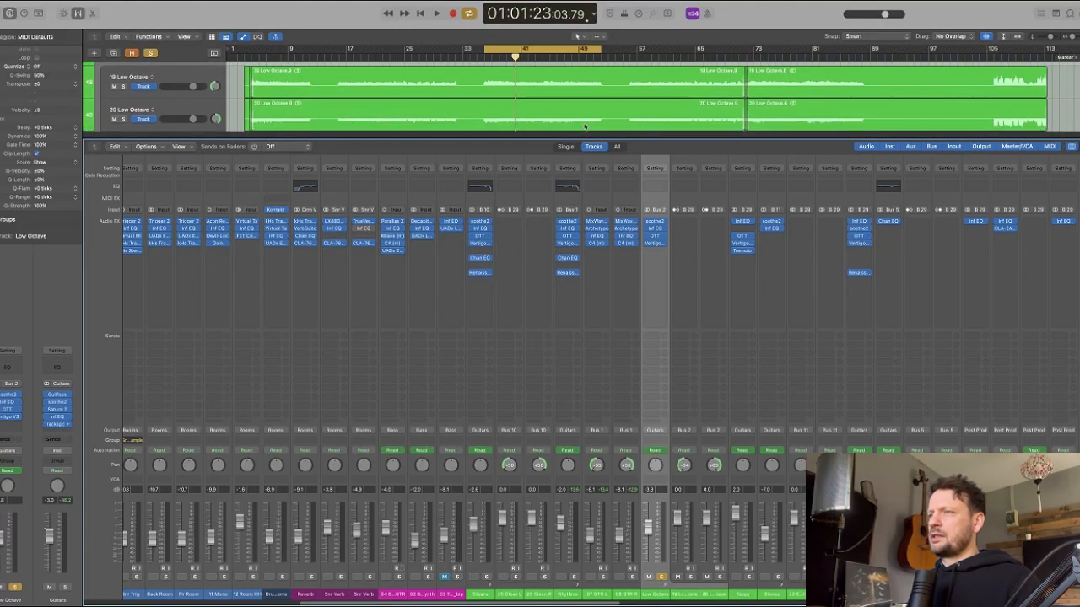
- Play the soloed Low Octave stack briefly, stop playback and unsolo the stack
key("space")
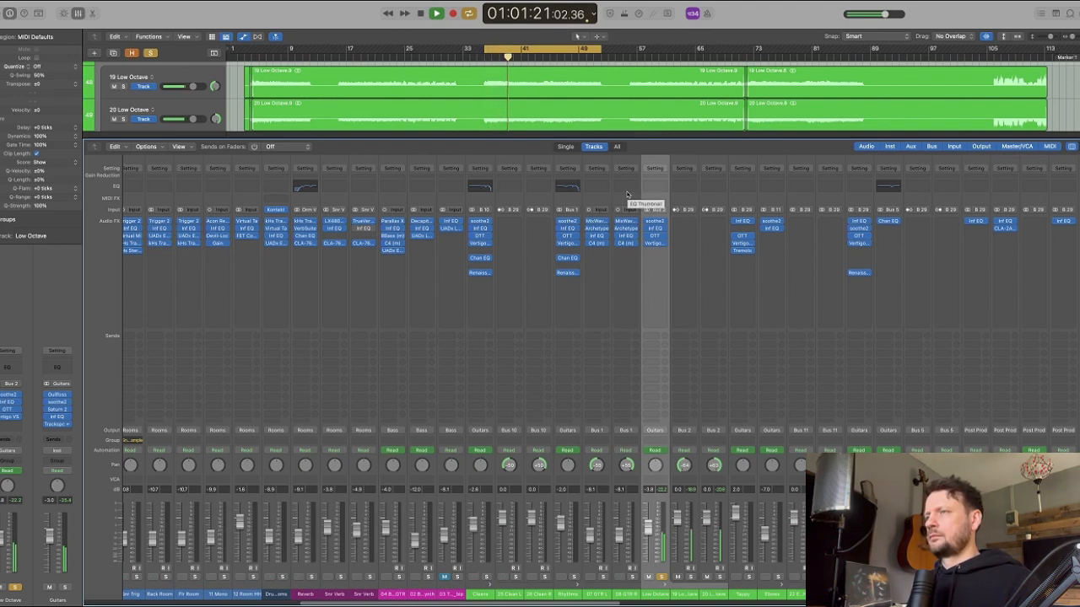
key("space")
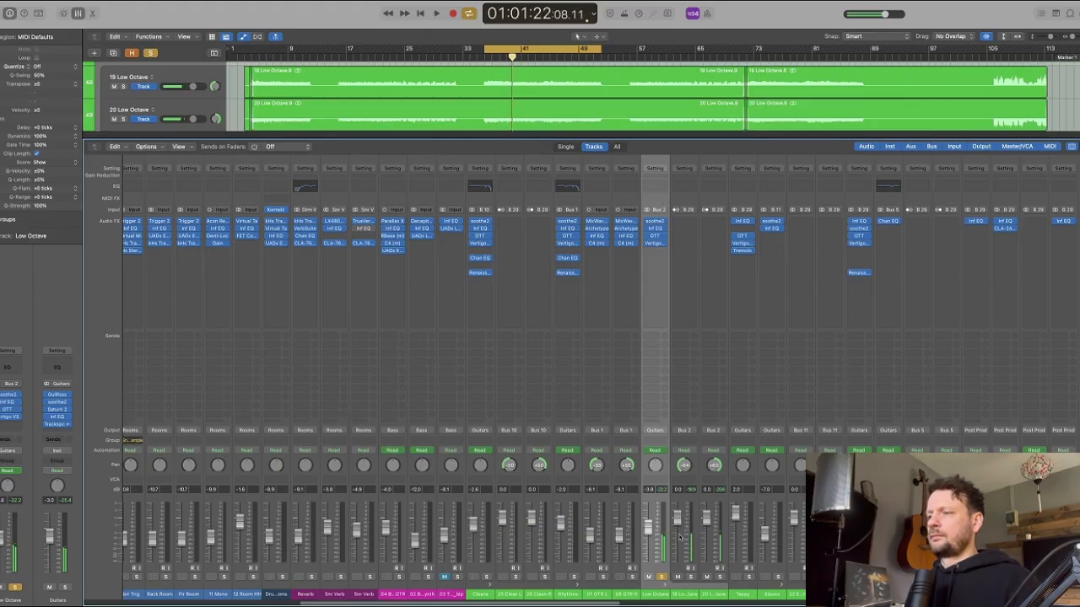
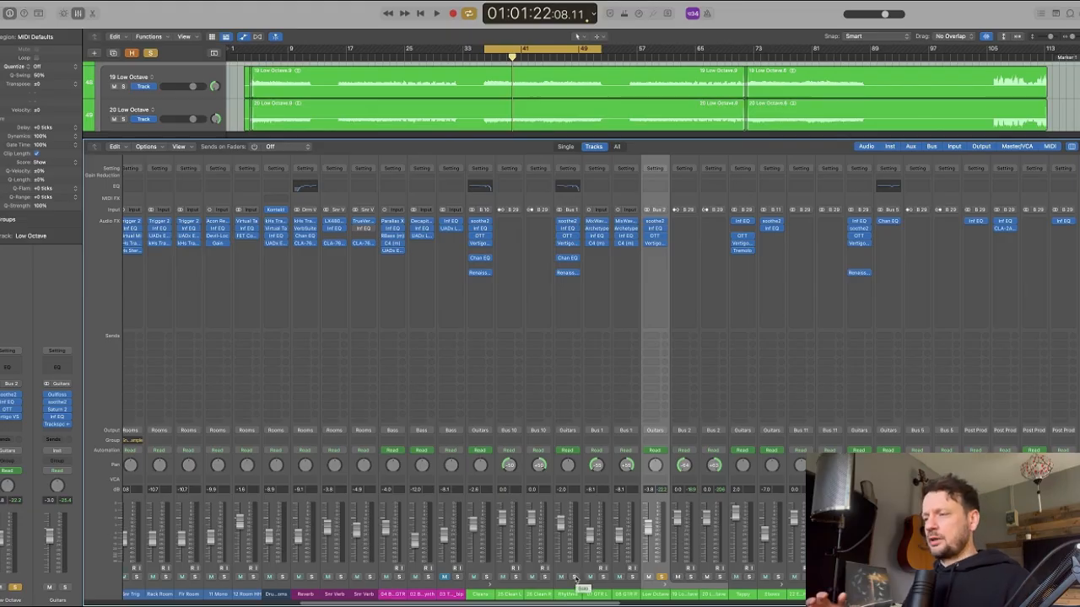
left_click(660, 577)
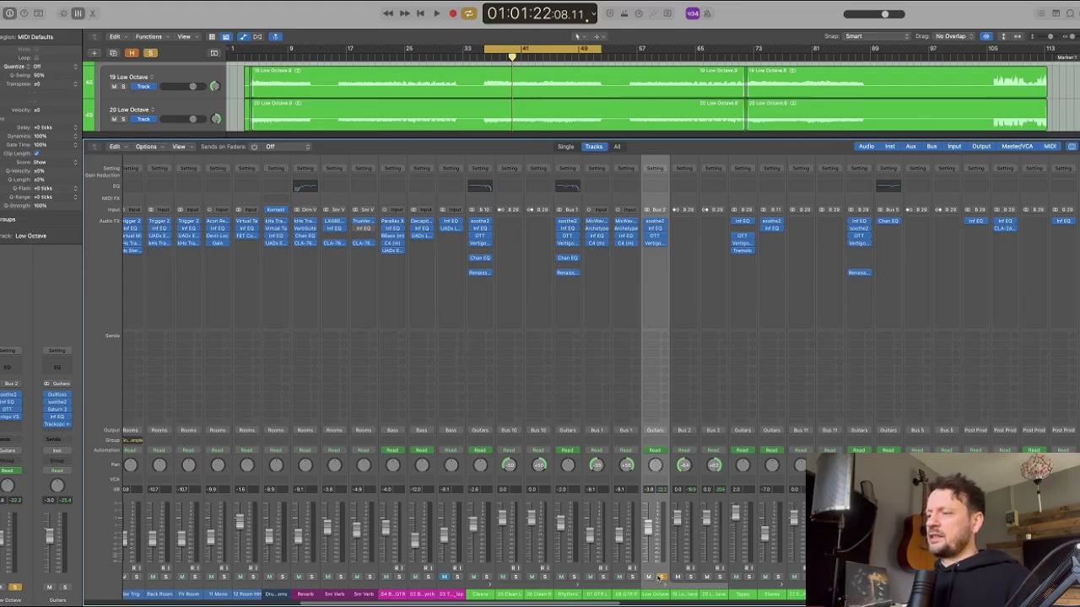
- Play the full mix with the Low Octave stack muted and unmuted, leaving it unmuted, and stop playback
scroll(724, 558, "right", 10)
scroll(724, 558, "left", 20)
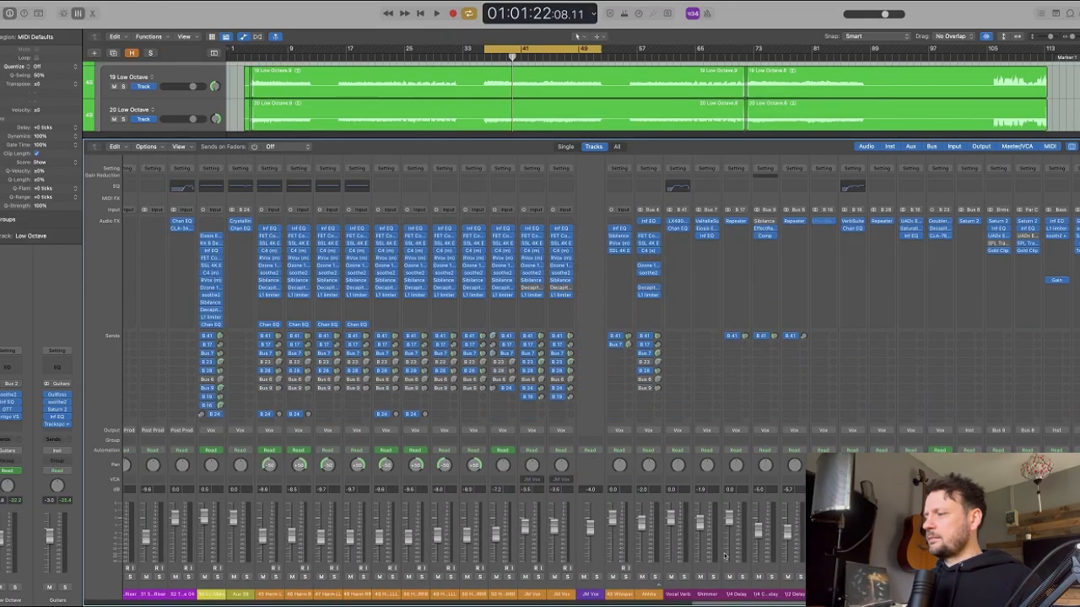
key("space")
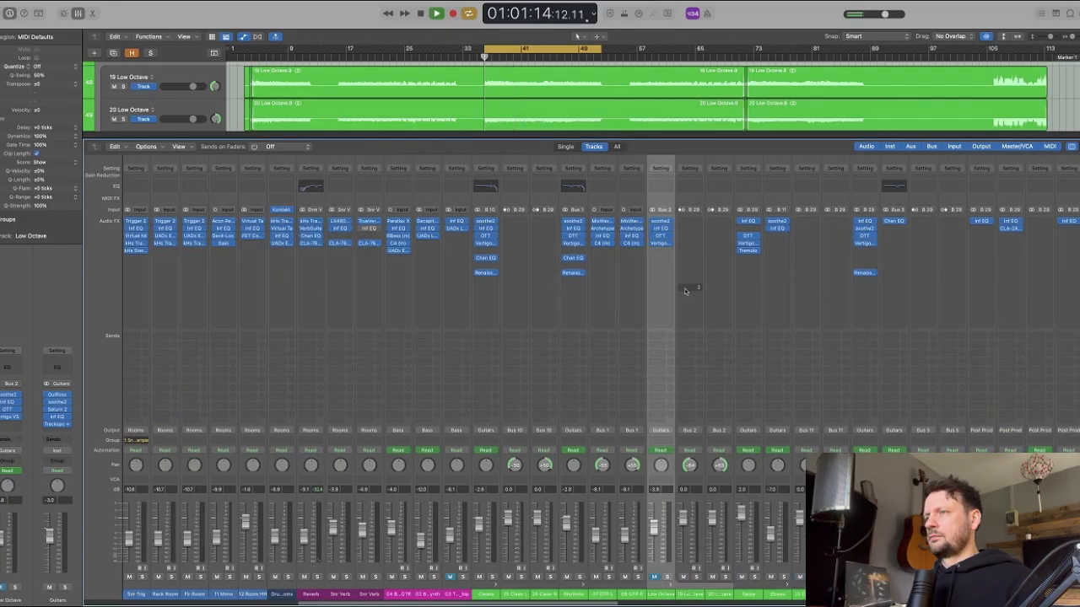
left_click(655, 579)
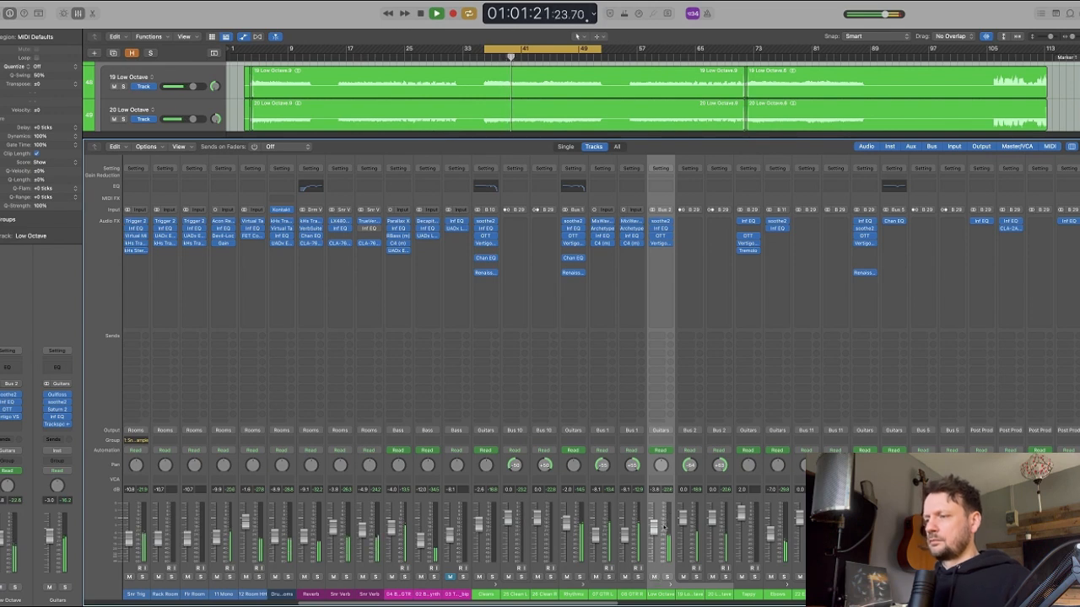
left_click(656, 578)
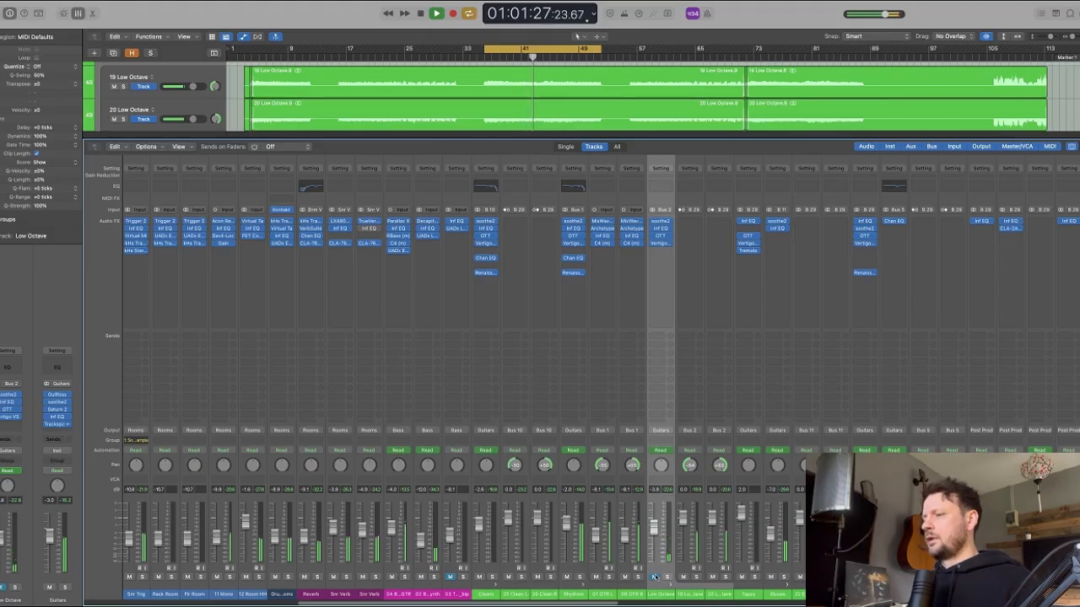
left_click(655, 578)
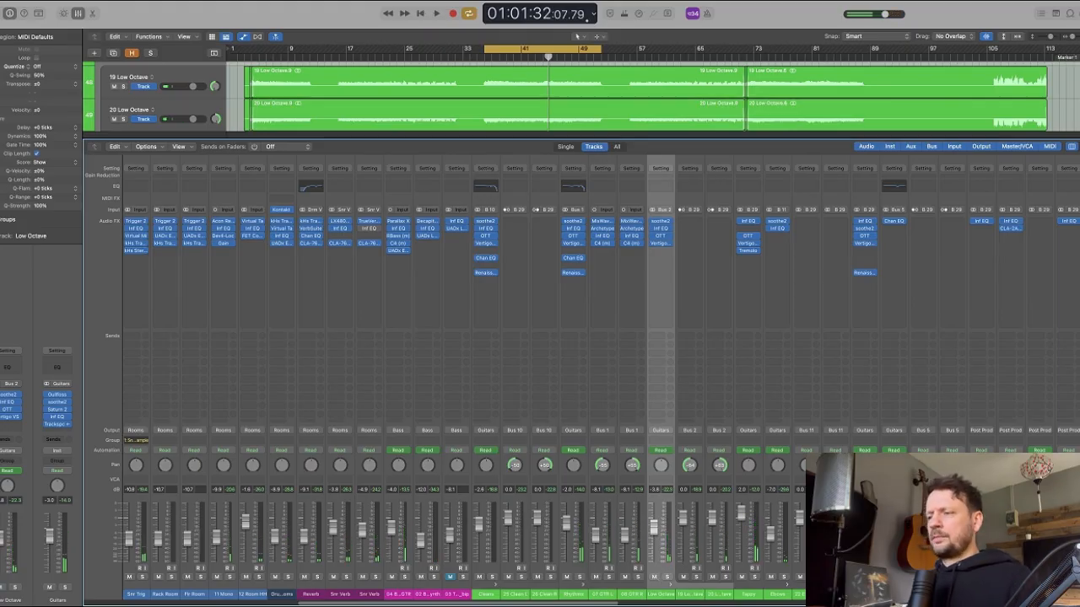
- Select the Tappy track and shorten the cycle range to run from bar 44 to bar 52
left_click(761, 570)
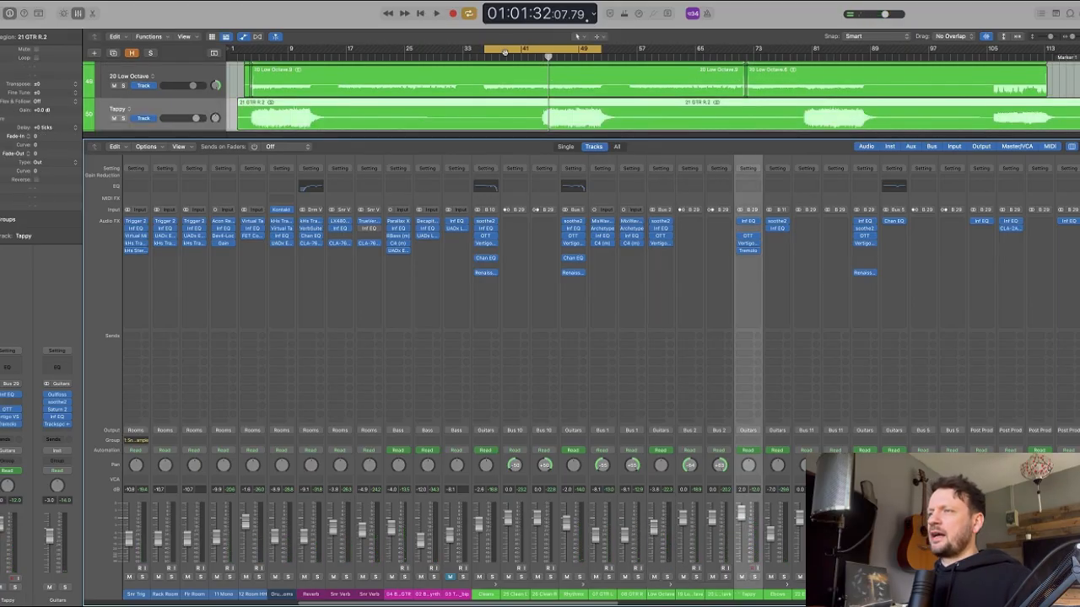
left_click_drag(486, 48, 543, 49)
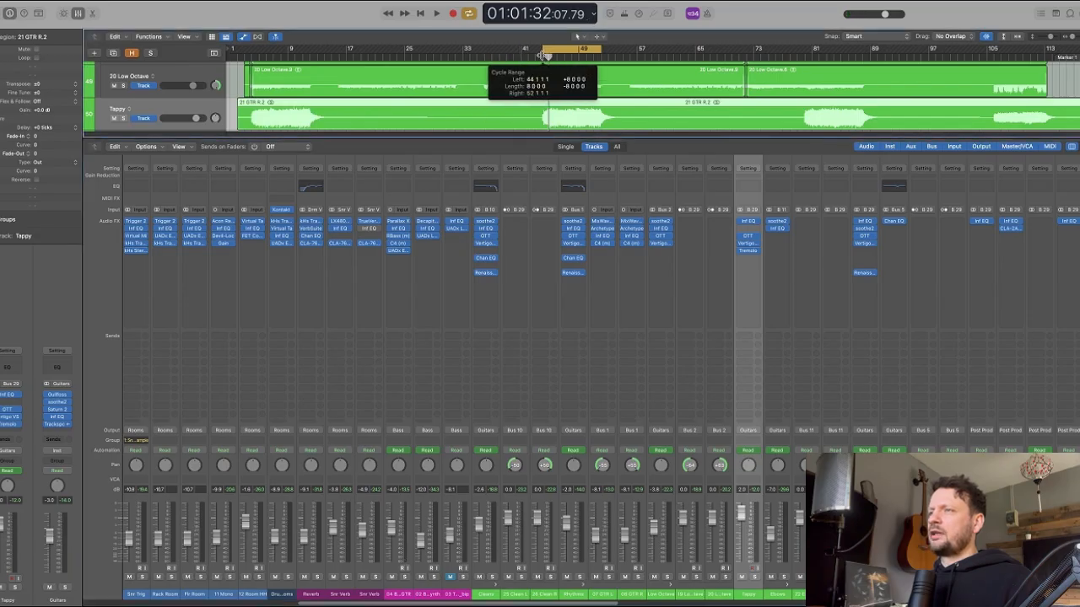
- Review the Infinity EQ 2 curve on the Tappy track and close the plug-in
scroll(815, 426, "right", 2)
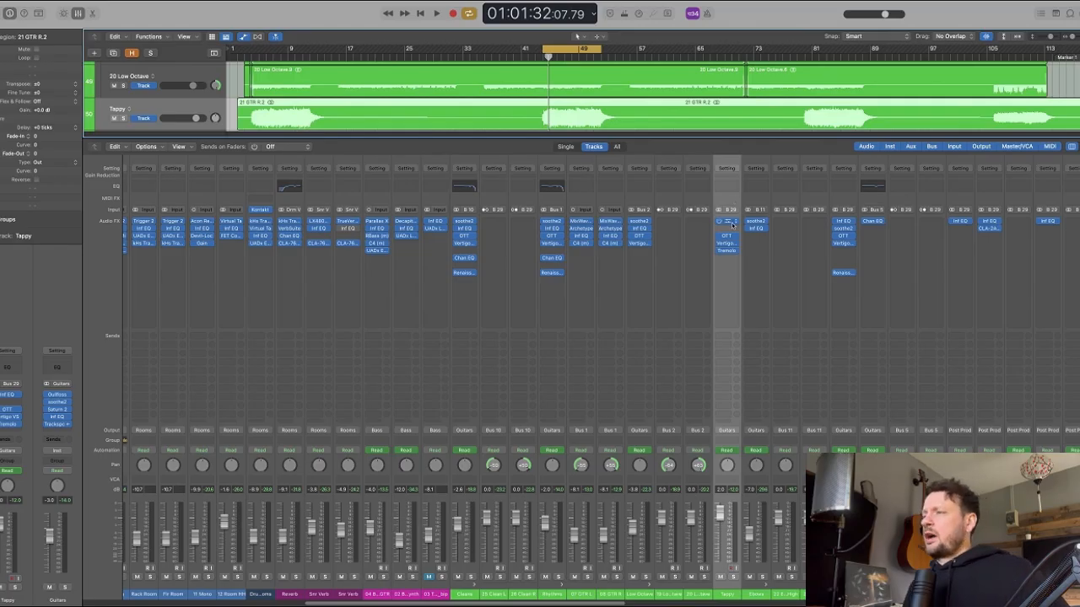
scroll(734, 201, "right", 5)
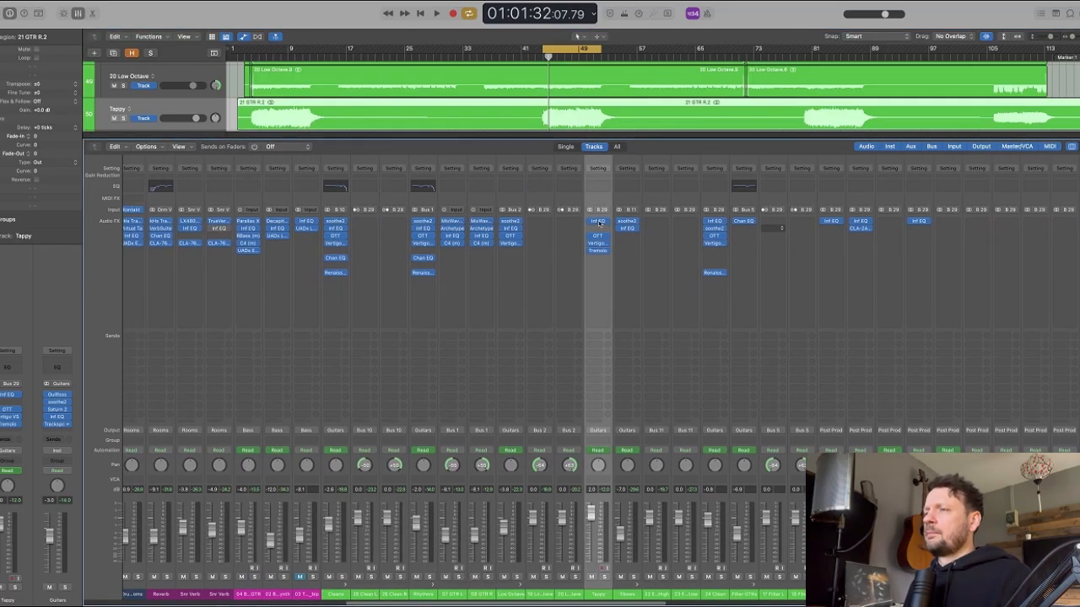
left_click(506, 297)
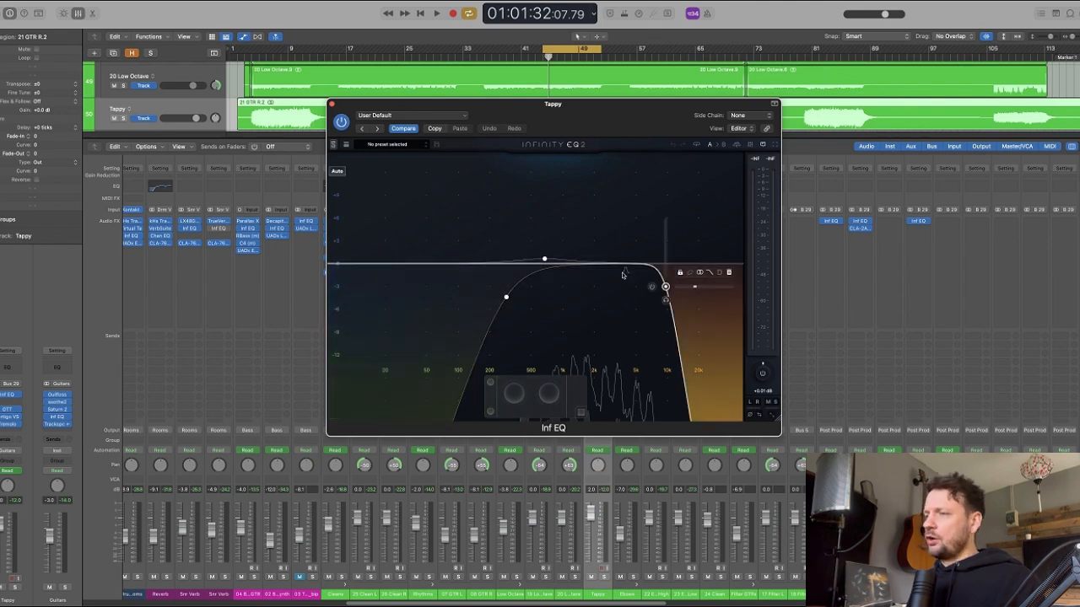
key("super+w")
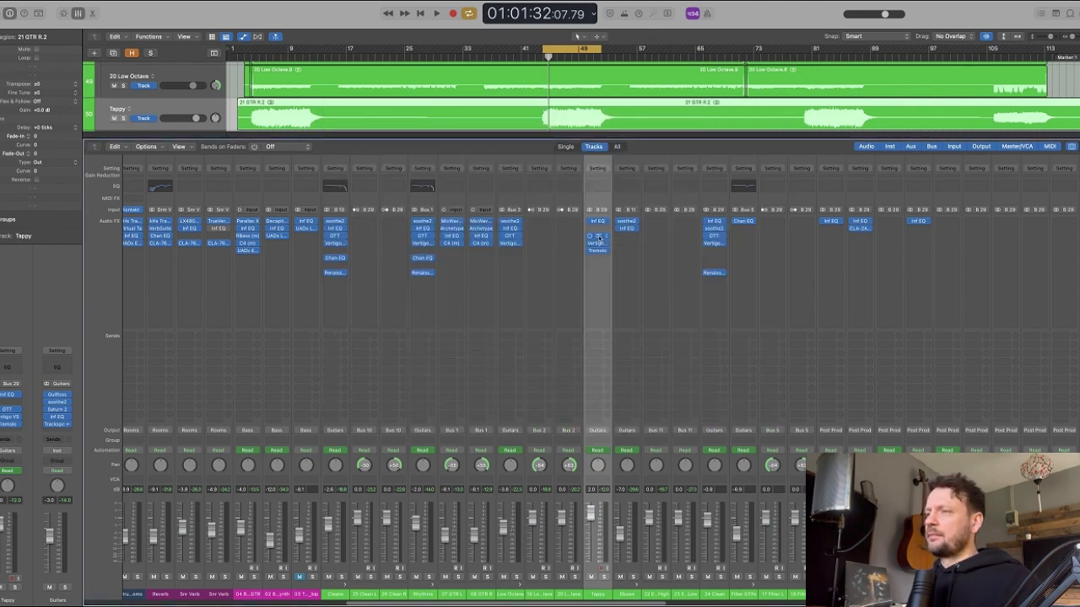
- Open the Tappy track's OTT and Tremolo plug-ins and arrange their windows side by side
left_click(598, 239)
left_click_drag(436, 110, 517, 128)
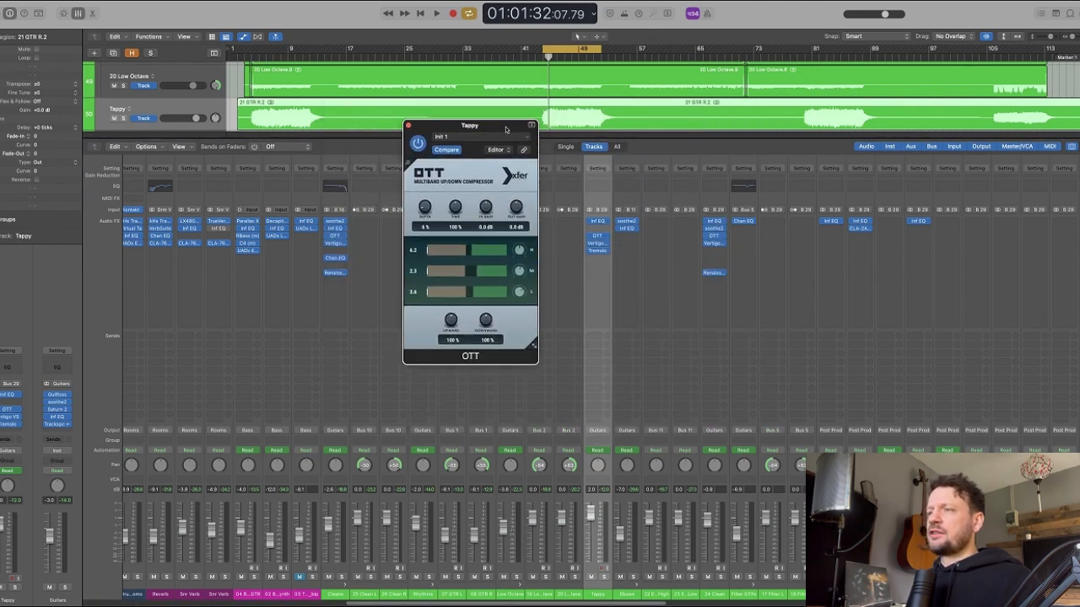
left_click(597, 242)
left_click_drag(324, 112, 542, 132)
left_click(553, 125)
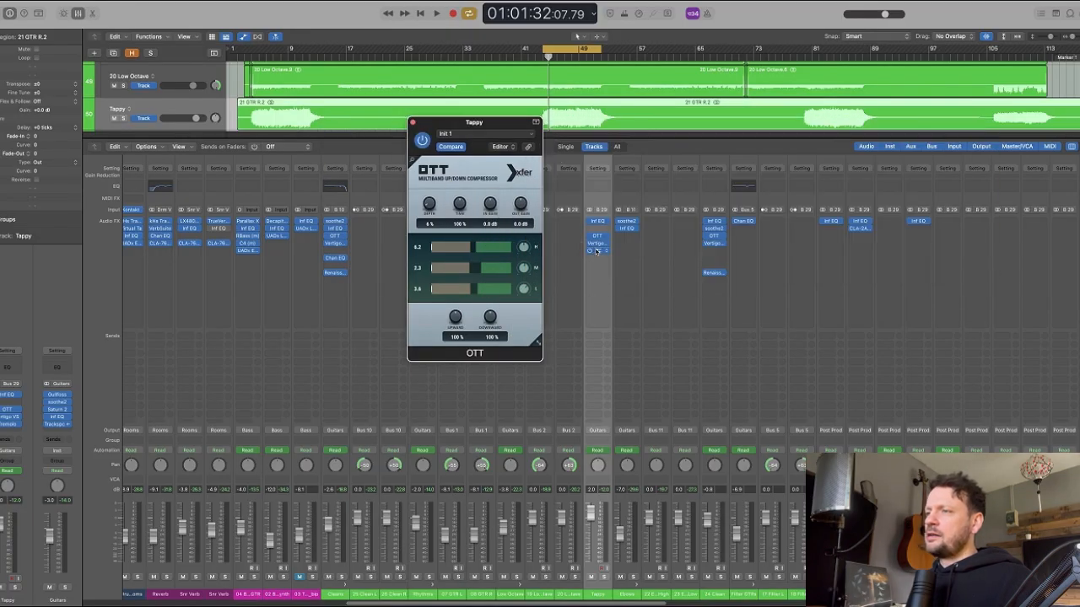
left_click(596, 251)
left_click_drag(505, 108, 724, 130)
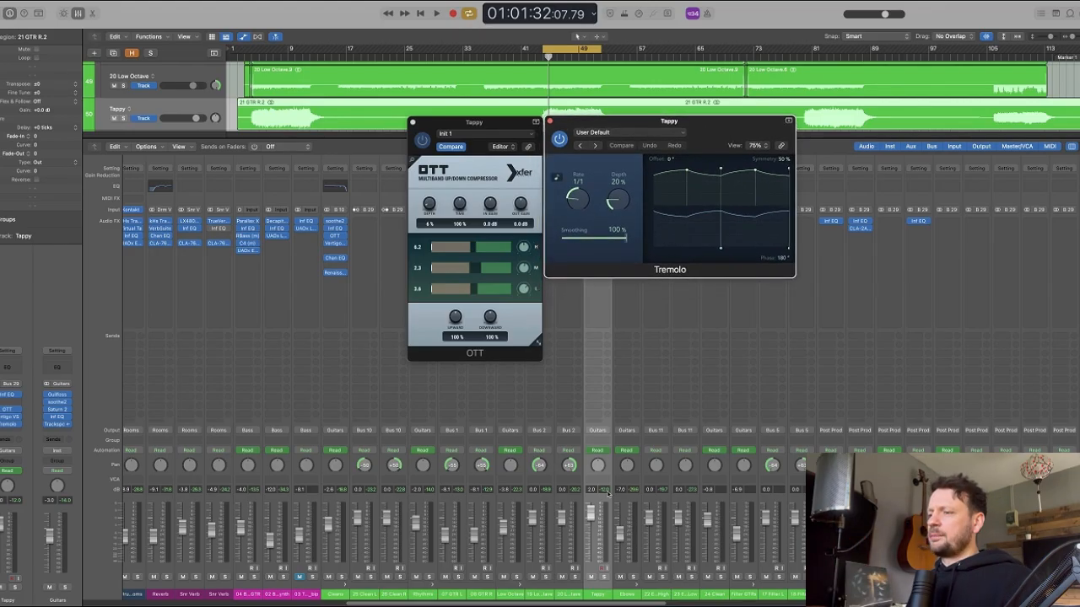
- Solo the Tappy track and play it with Tremolo bypassed and active, leaving it on, and stop playback
left_click(603, 578)
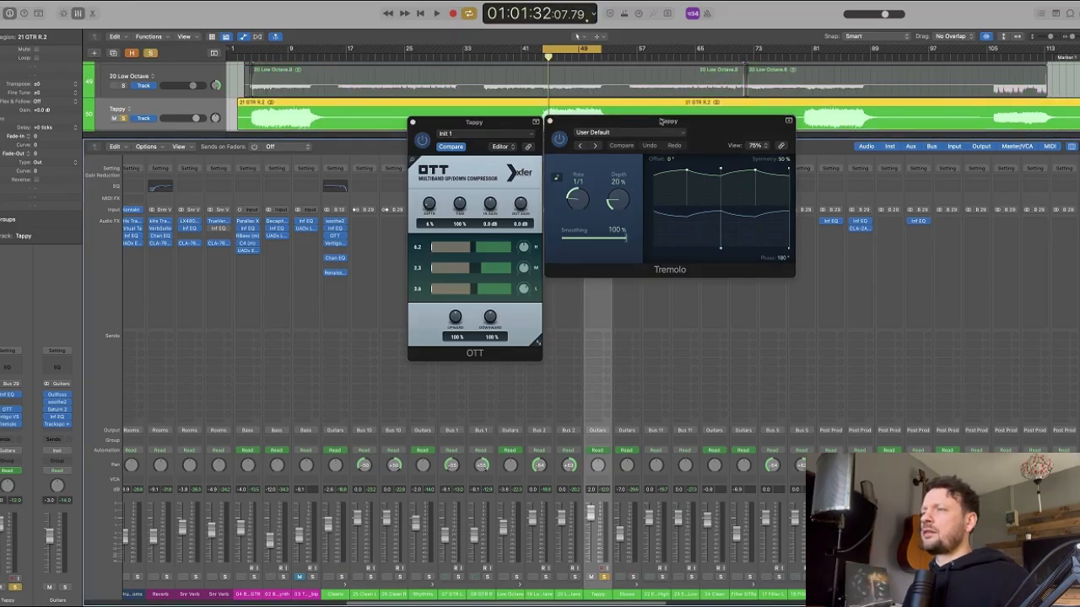
left_click_drag(662, 120, 657, 124)
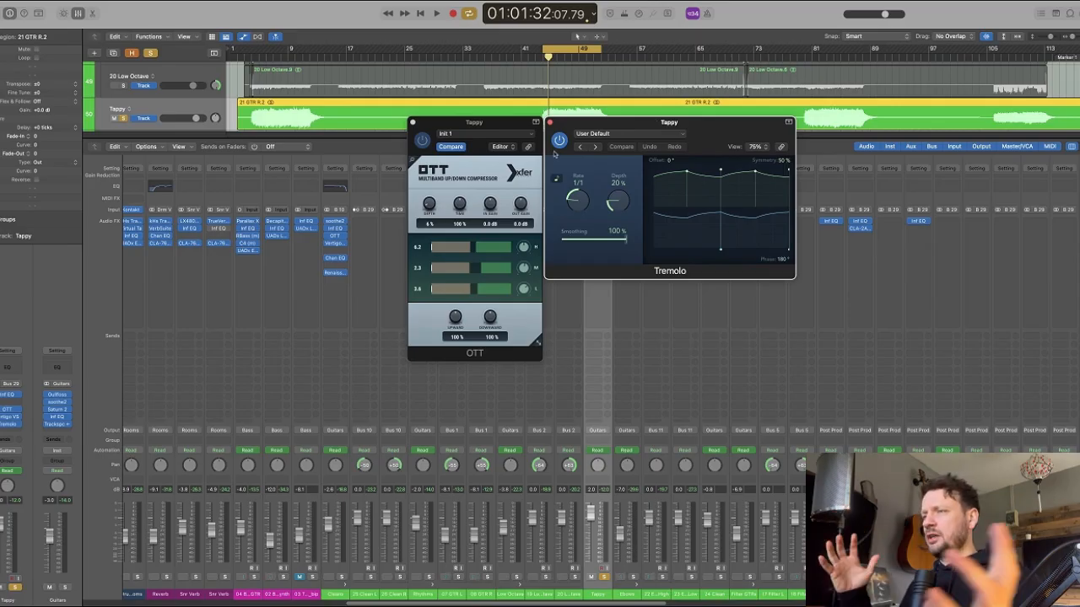
key("space")
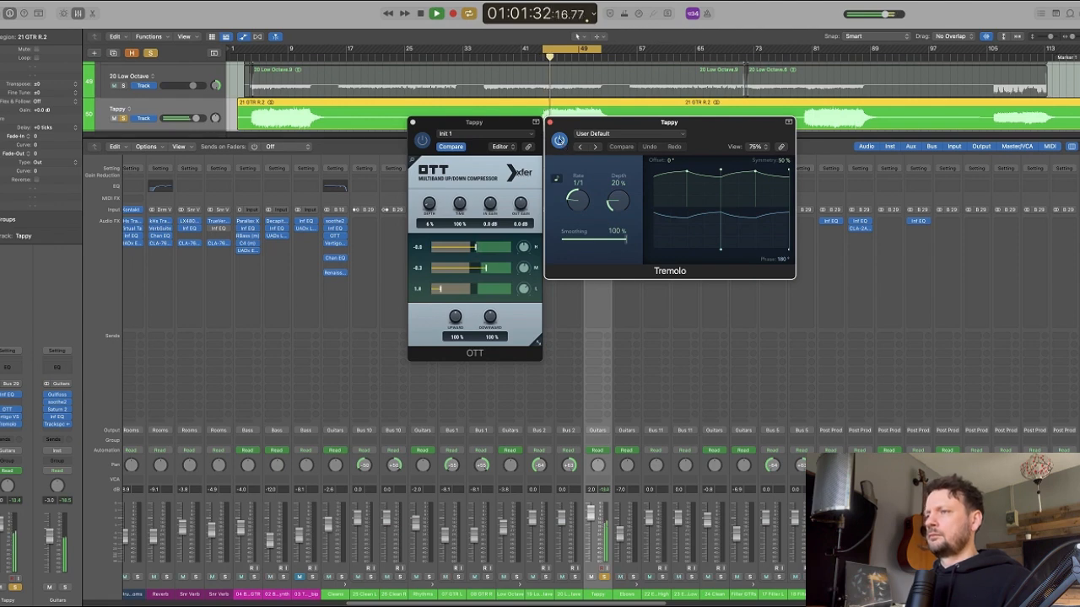
left_click(558, 140)
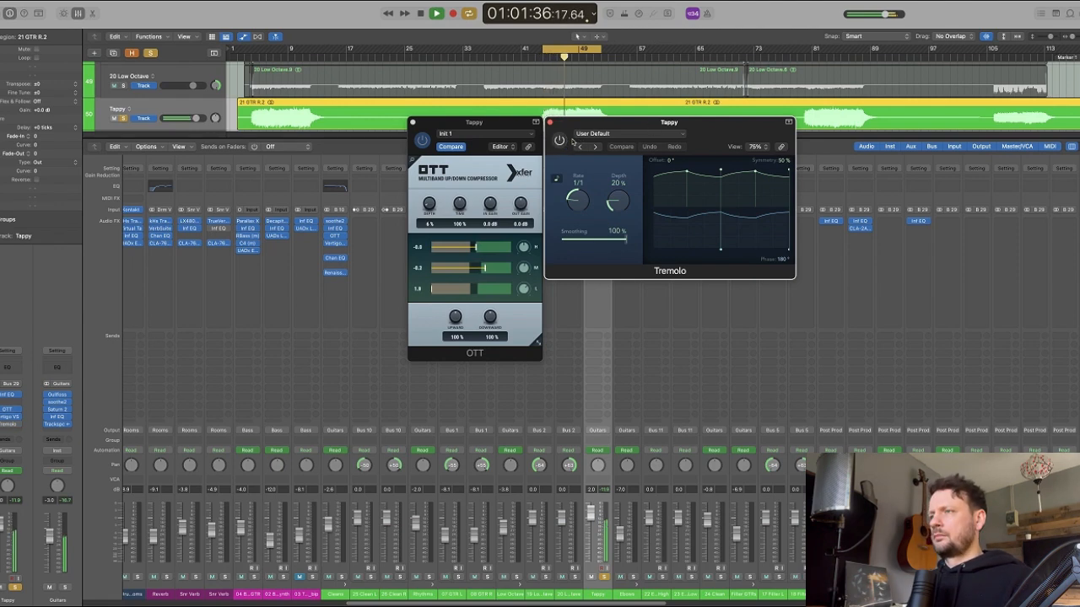
left_click(559, 140)
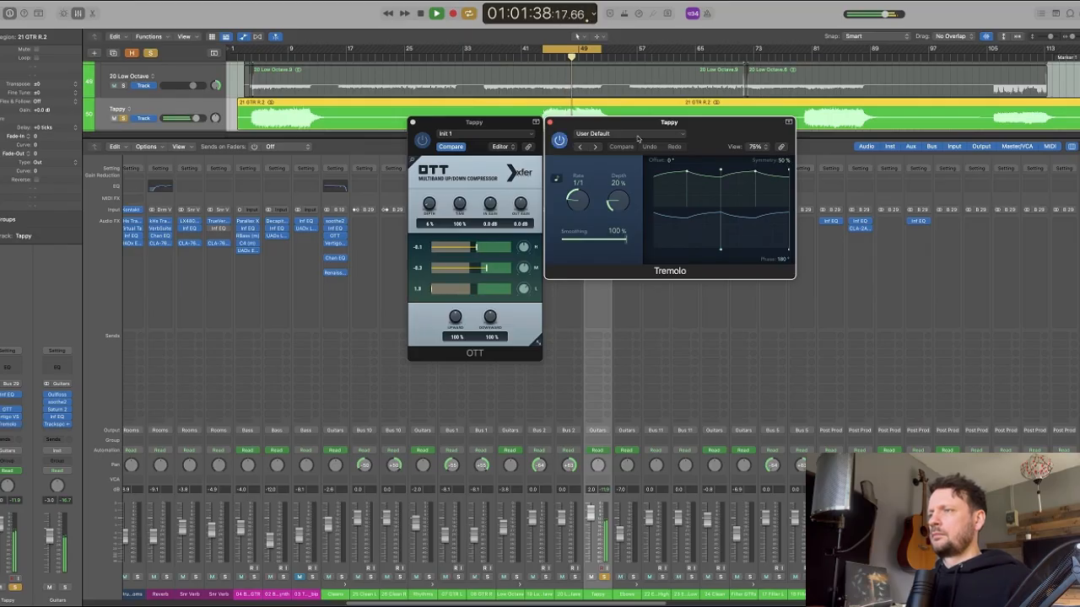
key("space")
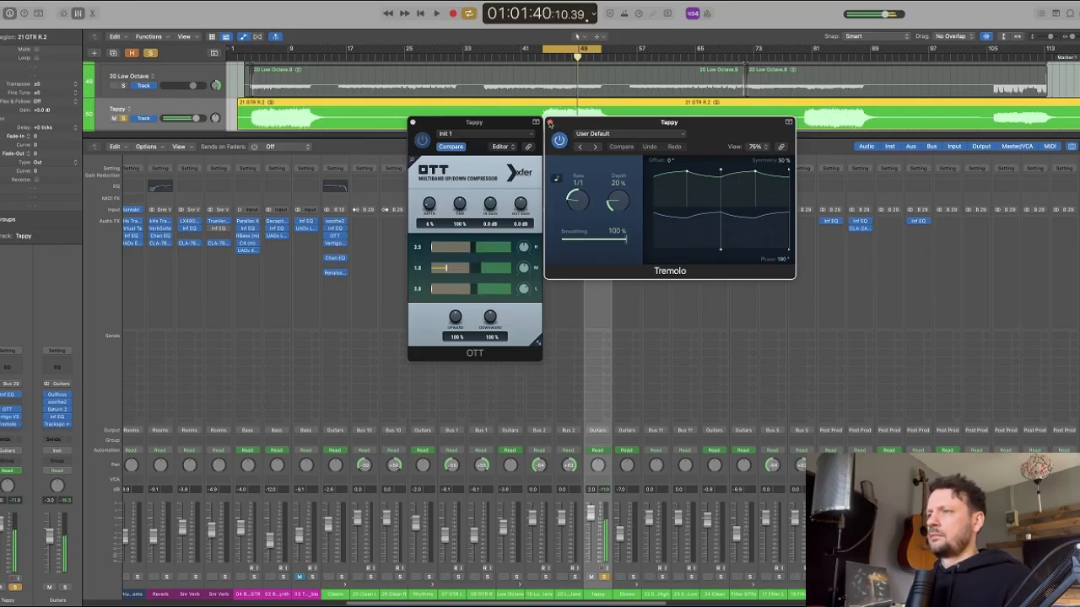
- Close the Tremolo and OTT windows and unsolo the Tappy track
left_click(549, 124)
left_click(414, 123)
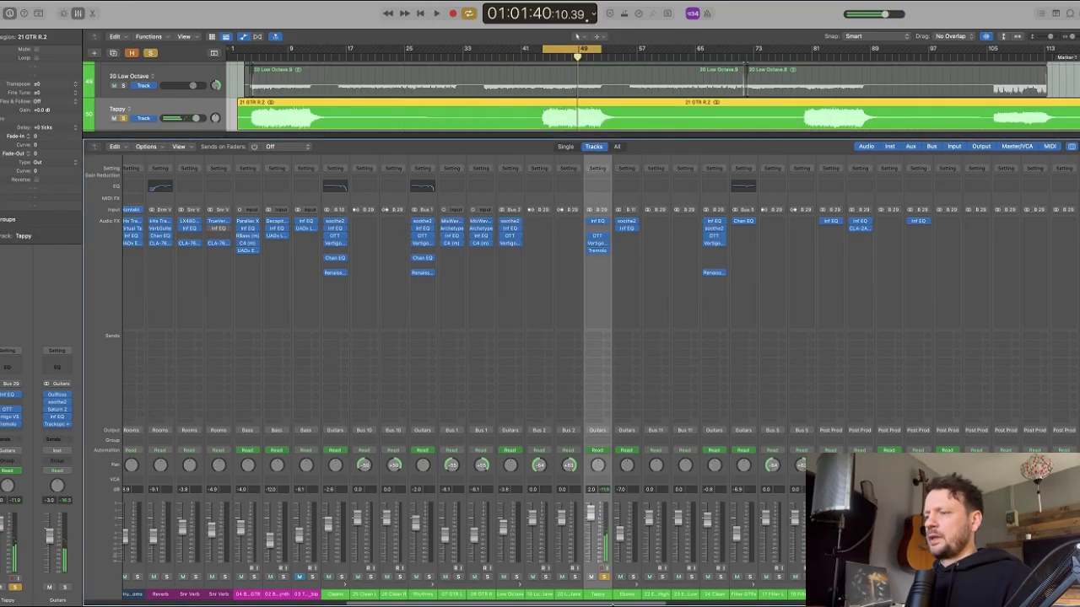
left_click(604, 577)
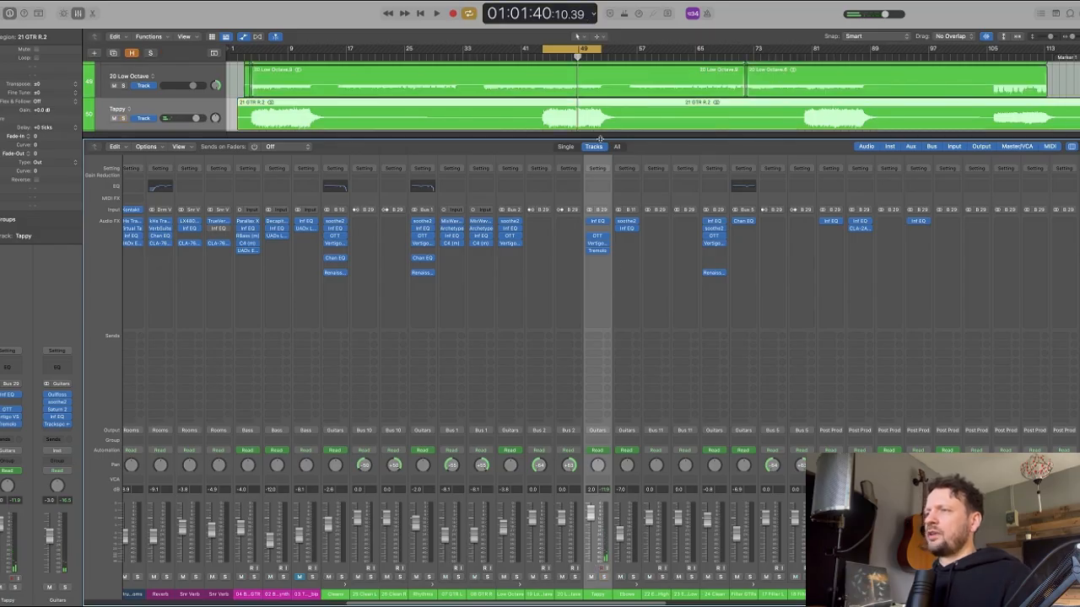
- Select and solo the Ebows stack in the enlarged track view, and set the cycle range to bars 36 to 52
left_click_drag(600, 139, 600, 353)
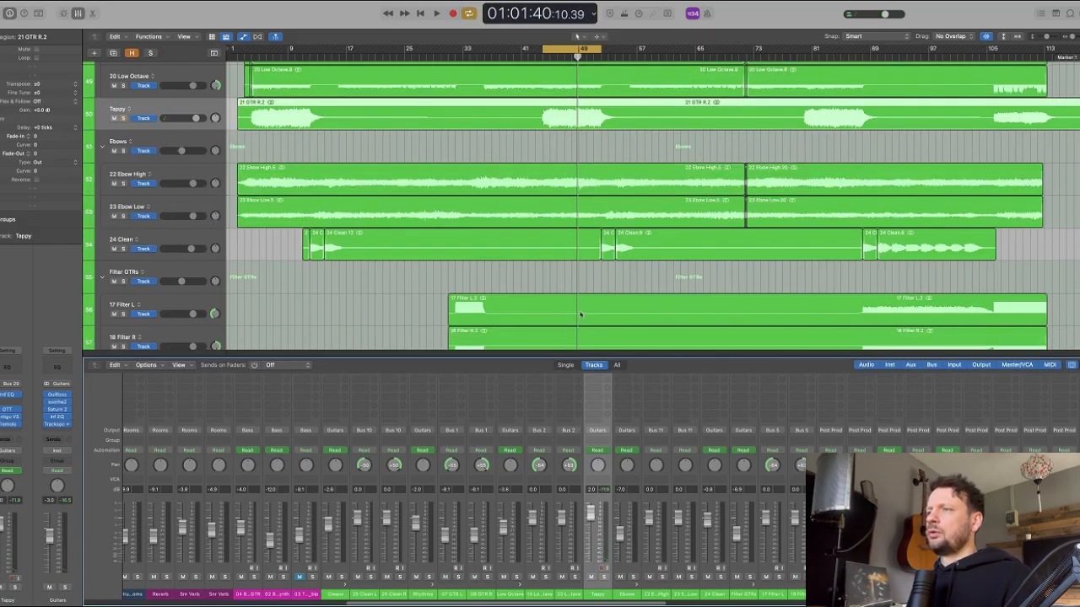
left_click(563, 48)
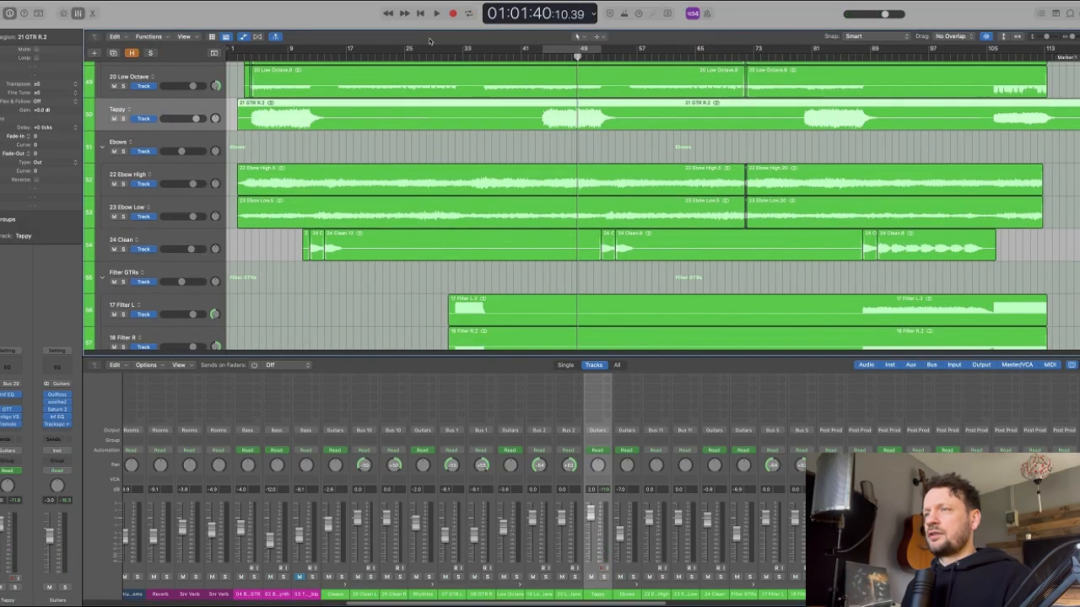
left_click(154, 146)
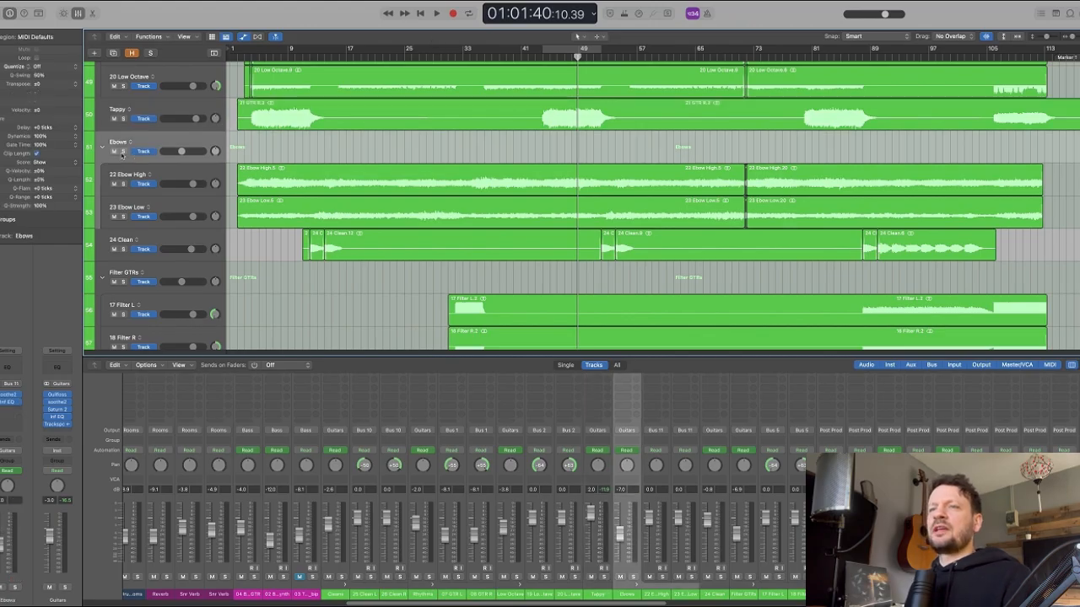
key("s")
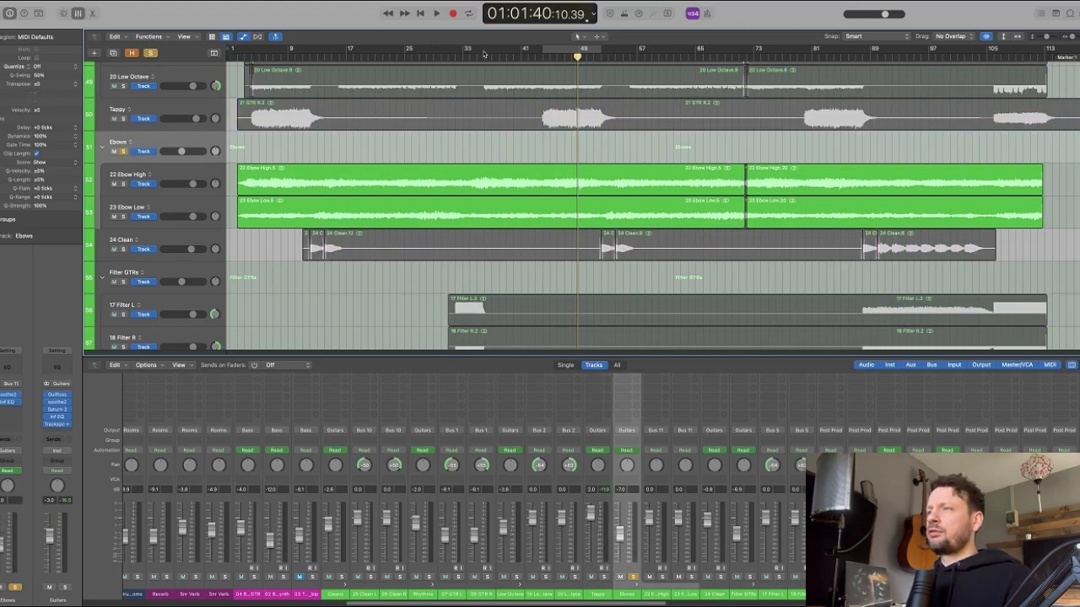
left_click_drag(484, 54, 595, 51)
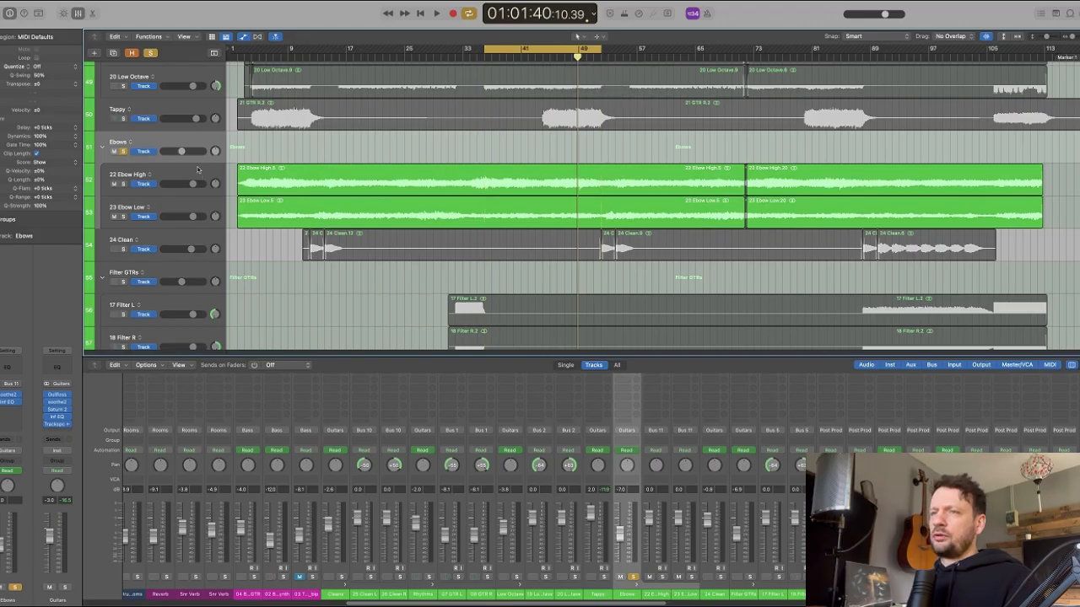
- Open the Ebows stack's soothe2 and Inf EQ plug-ins and arrange their windows so both curves can be seen
left_click_drag(619, 355, 619, 137)
left_click(578, 223)
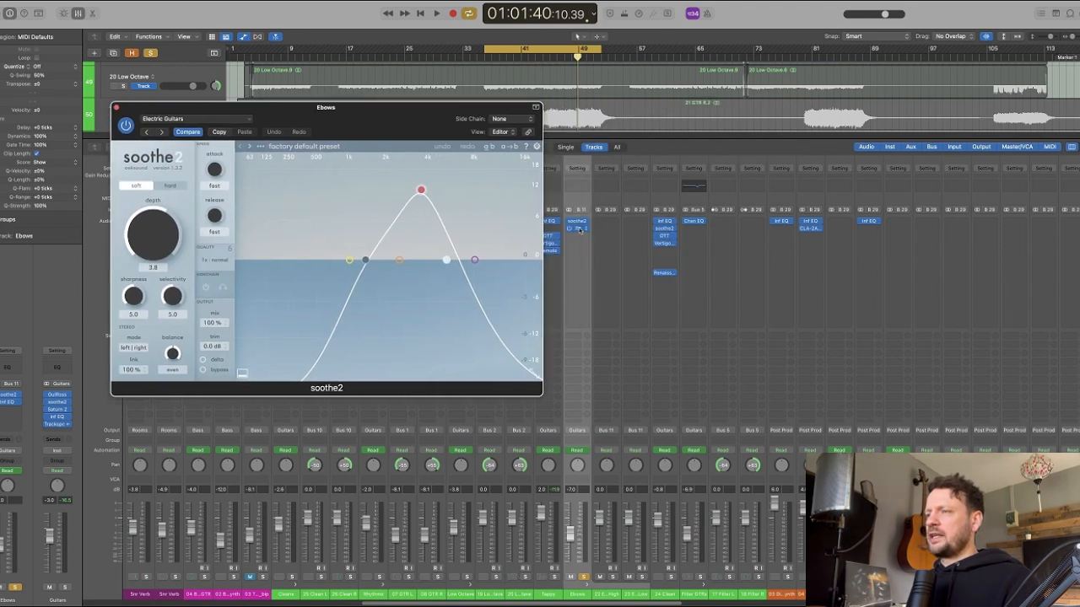
left_click_drag(458, 124, 551, 260)
left_click_drag(391, 114, 544, 113)
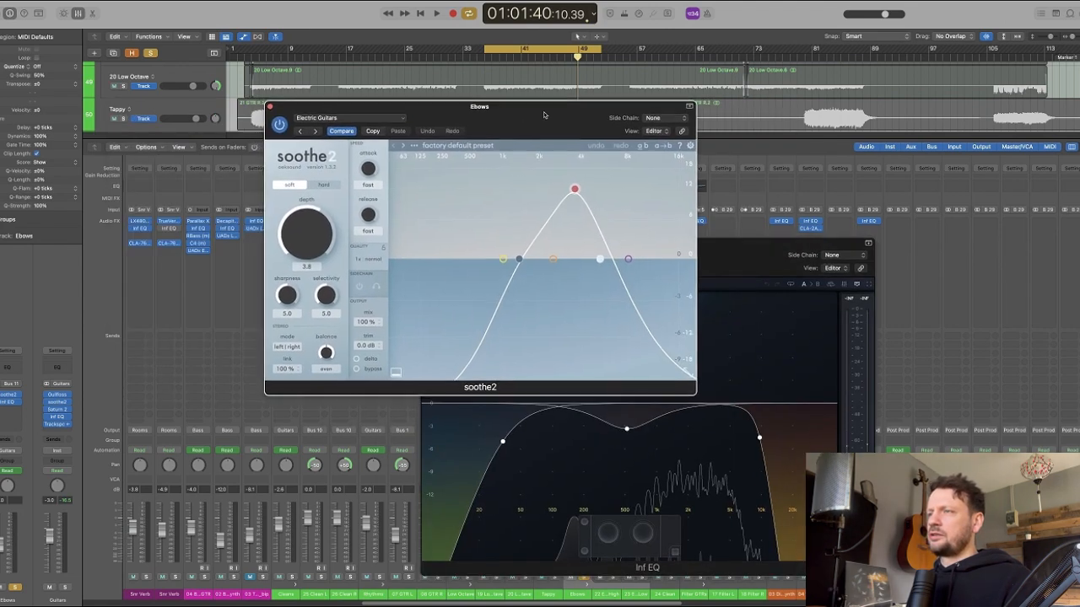
- Play the soloed Ebows with soothe2 and Inf EQ in view, stop playback, hide the plug-in windows and unsolo the stack
key("space")
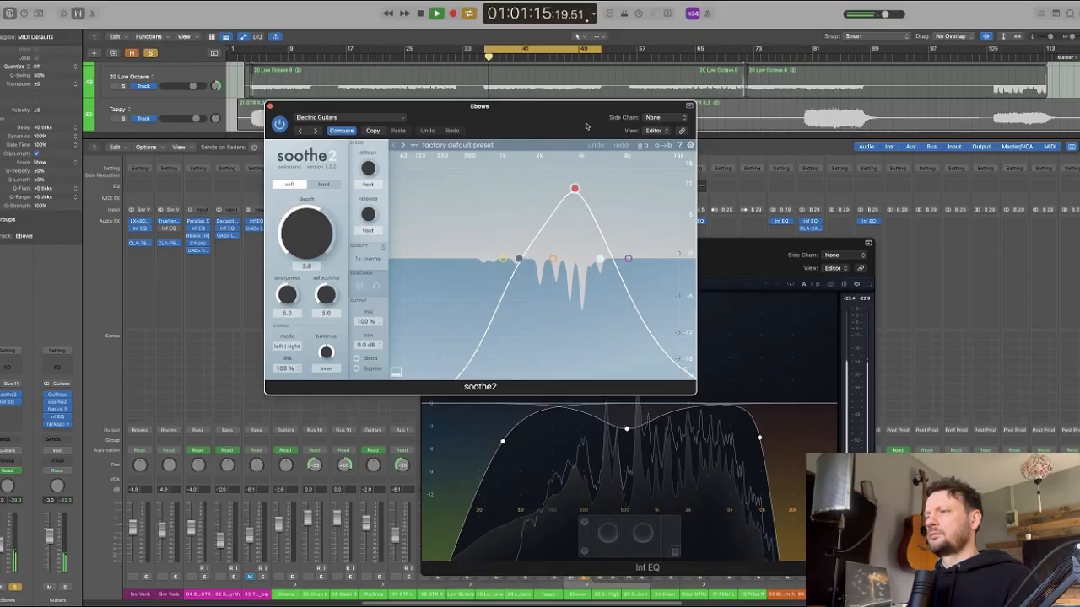
left_click_drag(587, 126, 592, 83)
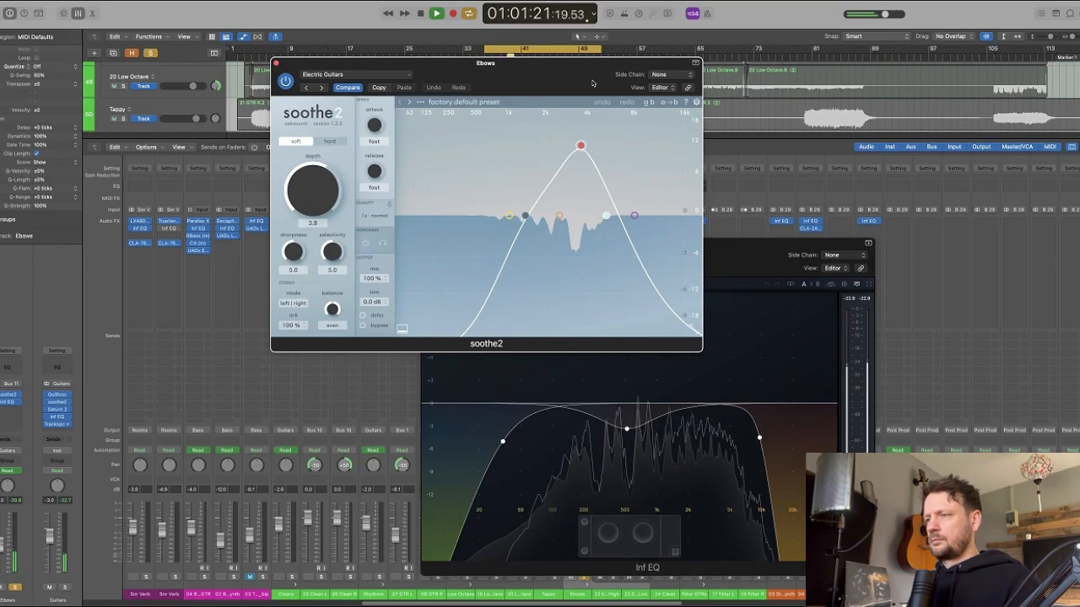
key("space")
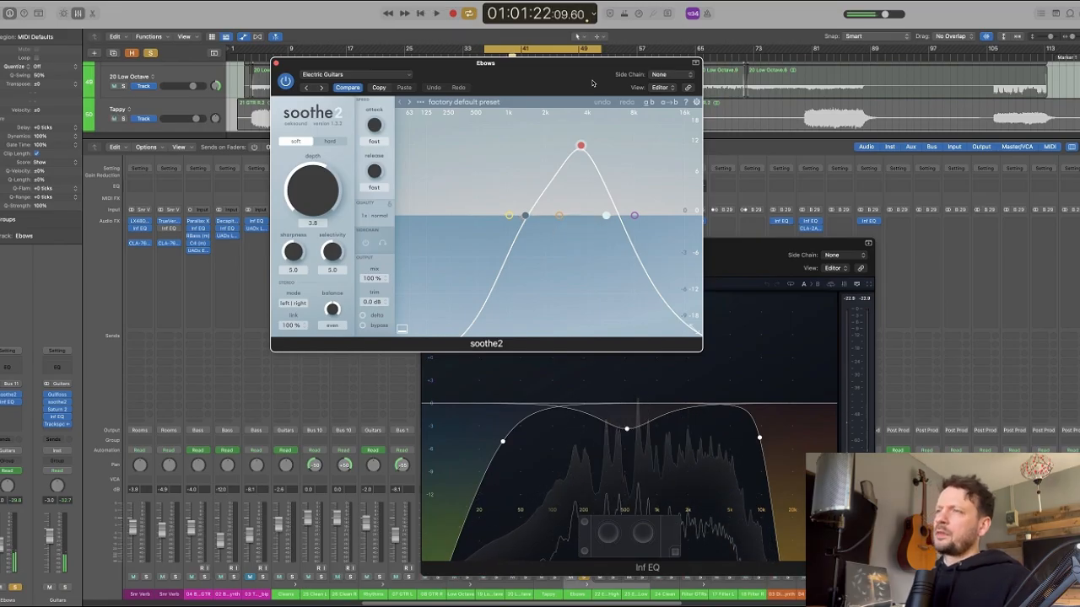
key("v")
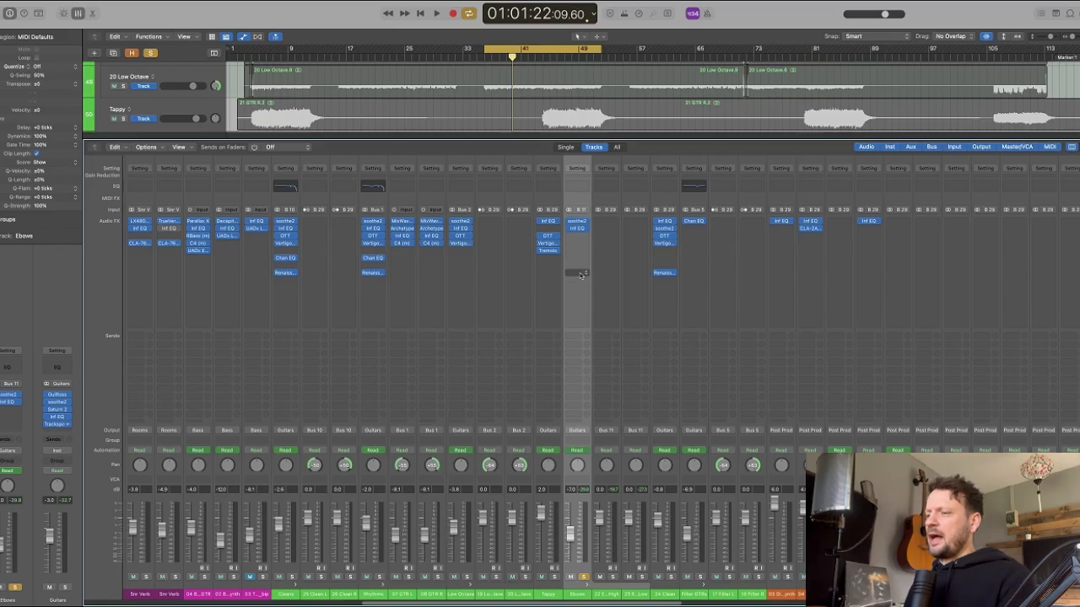
left_click(583, 578)
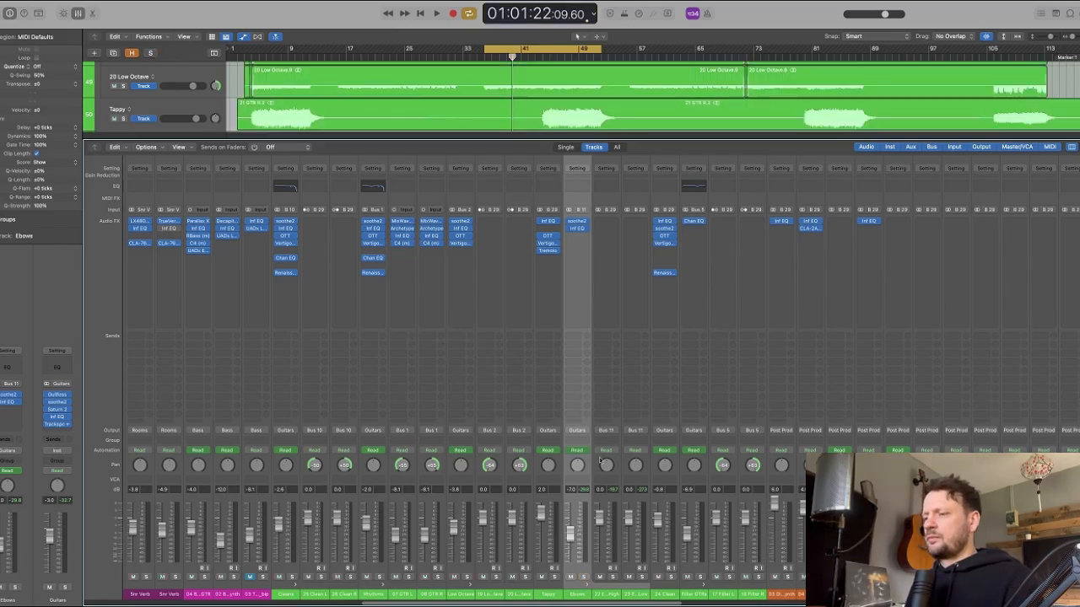
- Set the cycle range to bars 16 to 32 and solo the Cleans stack in the enlarged track view
left_click_drag(614, 138, 610, 332)
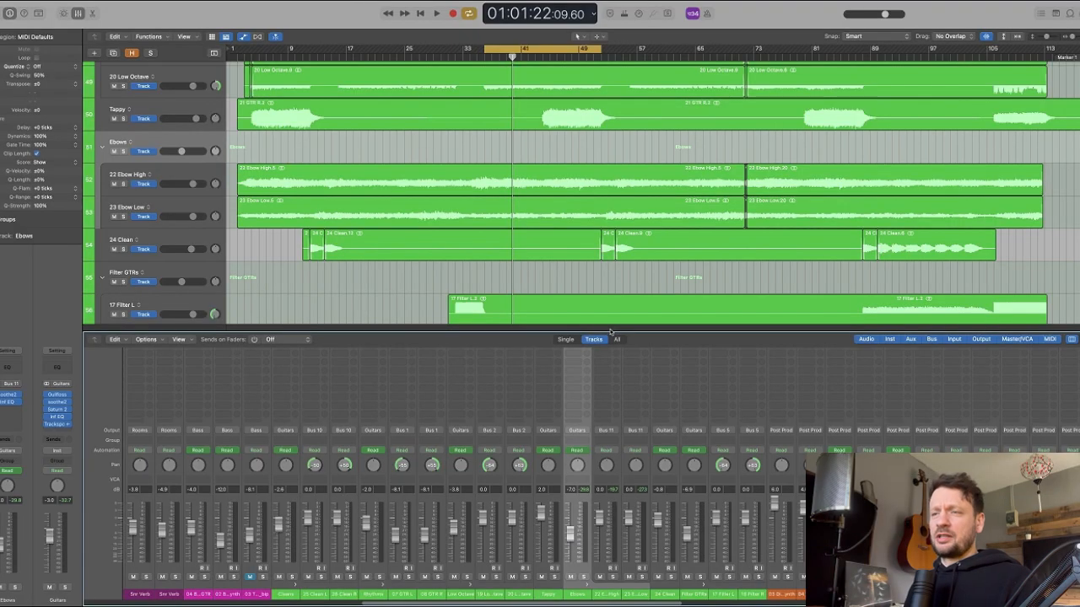
scroll(589, 320, "up", 10)
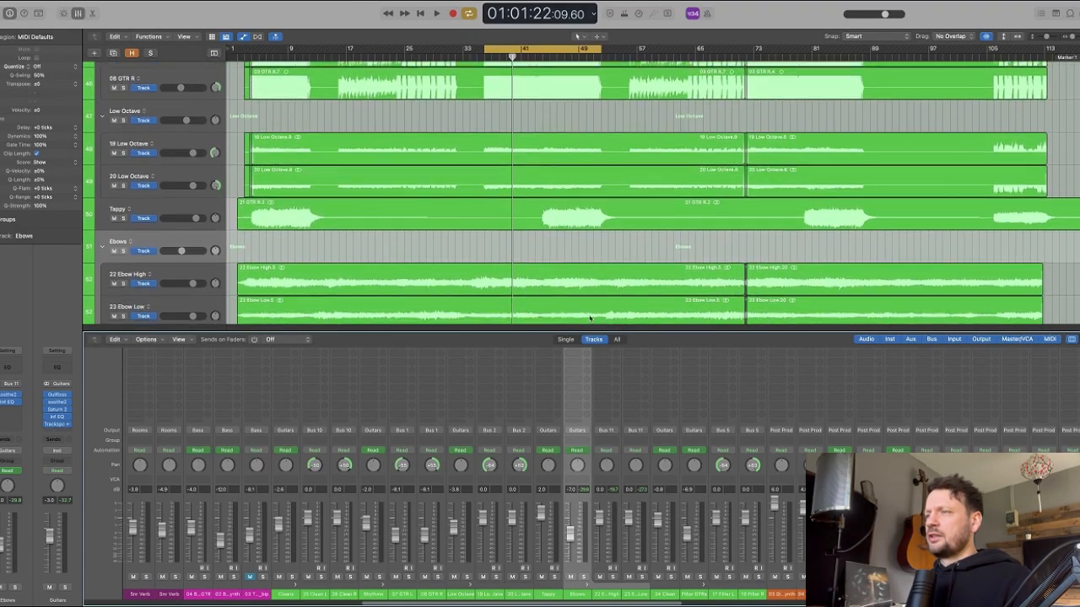
scroll(589, 253, "down", 3)
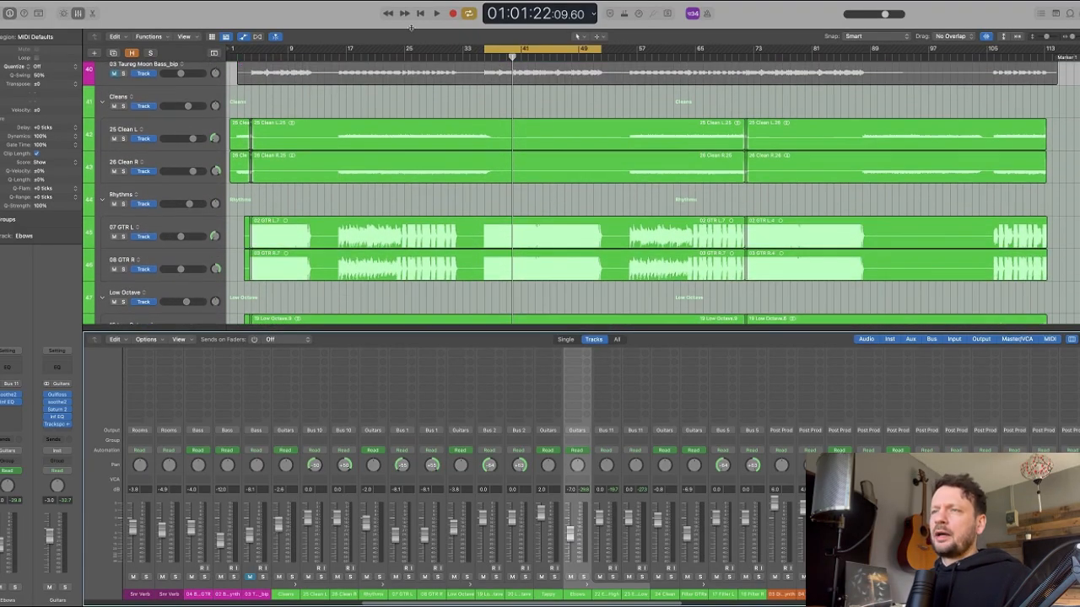
scroll(437, 72, "down", 1)
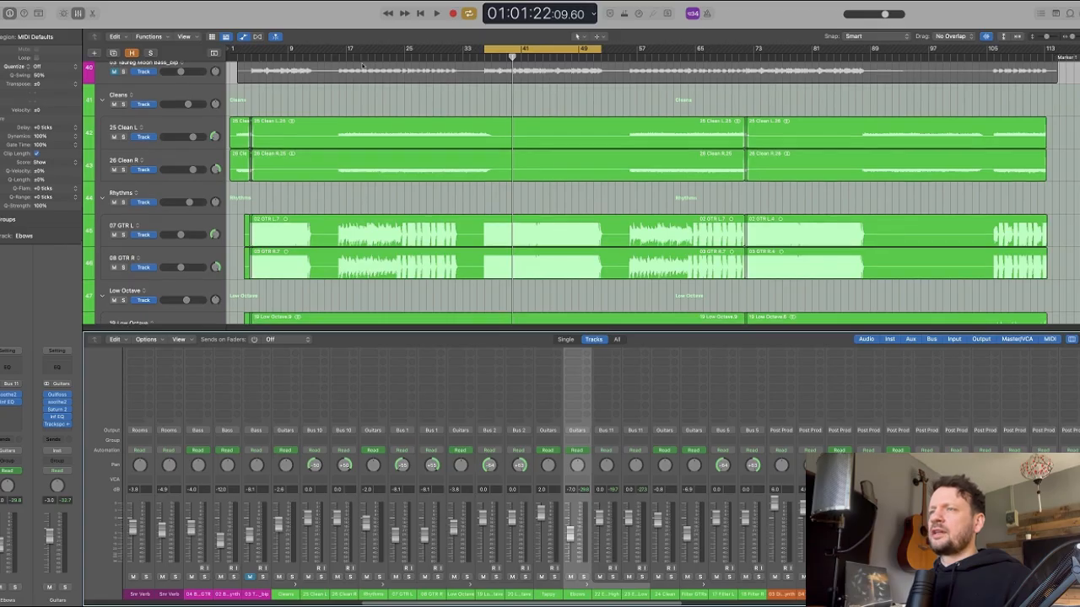
left_click_drag(340, 54, 444, 84)
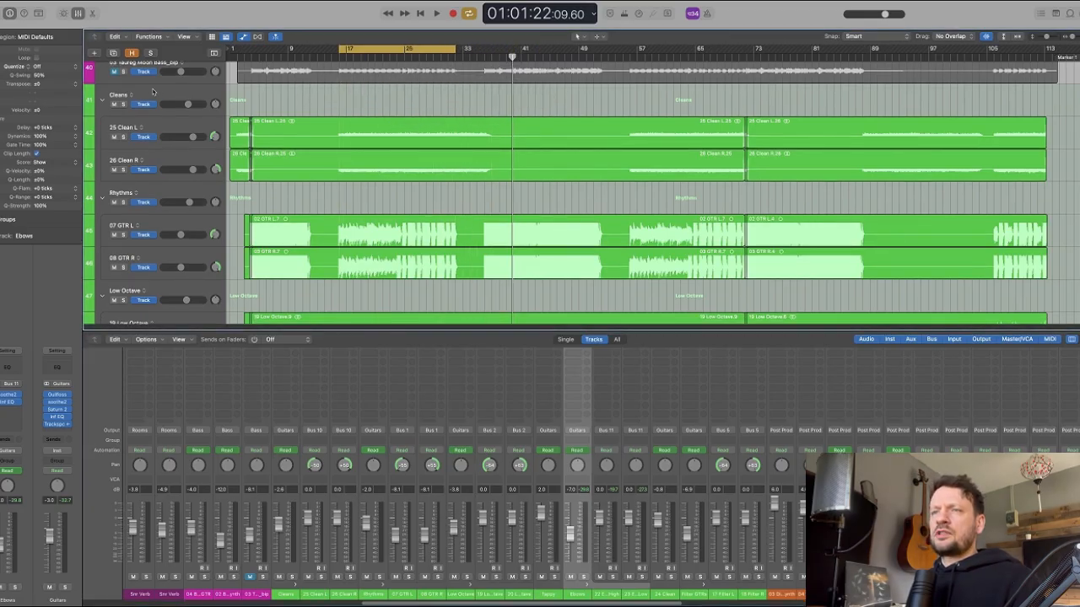
left_click(121, 102)
- Open the Cleans stack's Inf EQ from the enlarged mixer to inspect its curve, and close it
scroll(396, 445, "up", 10)
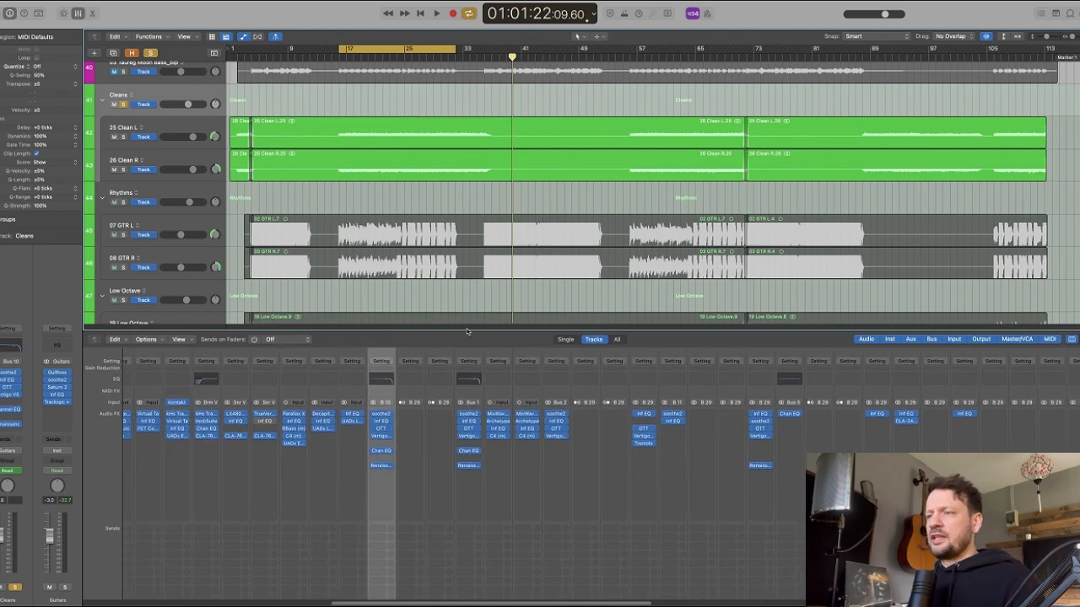
scroll(450, 368, "down", 10)
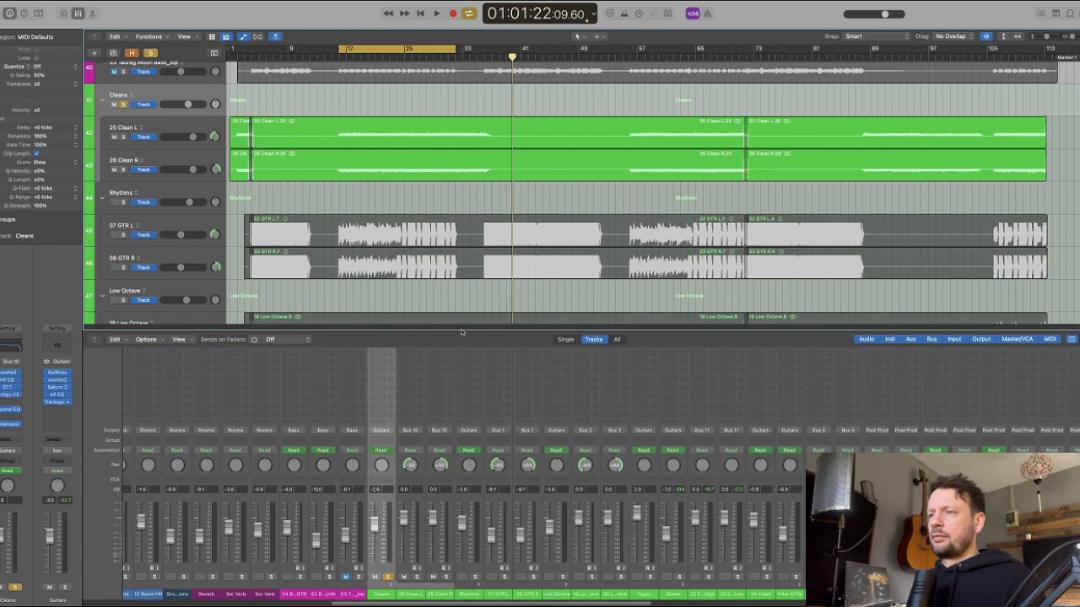
left_click_drag(462, 330, 460, 136)
scroll(432, 344, "left", 3)
scroll(432, 344, "left", 5)
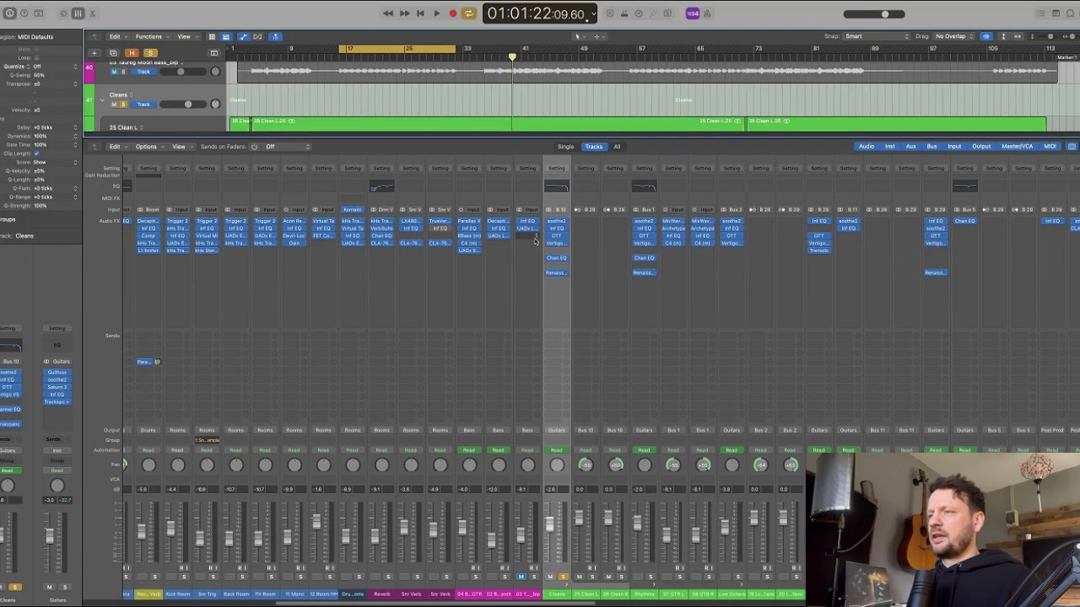
left_click(558, 235)
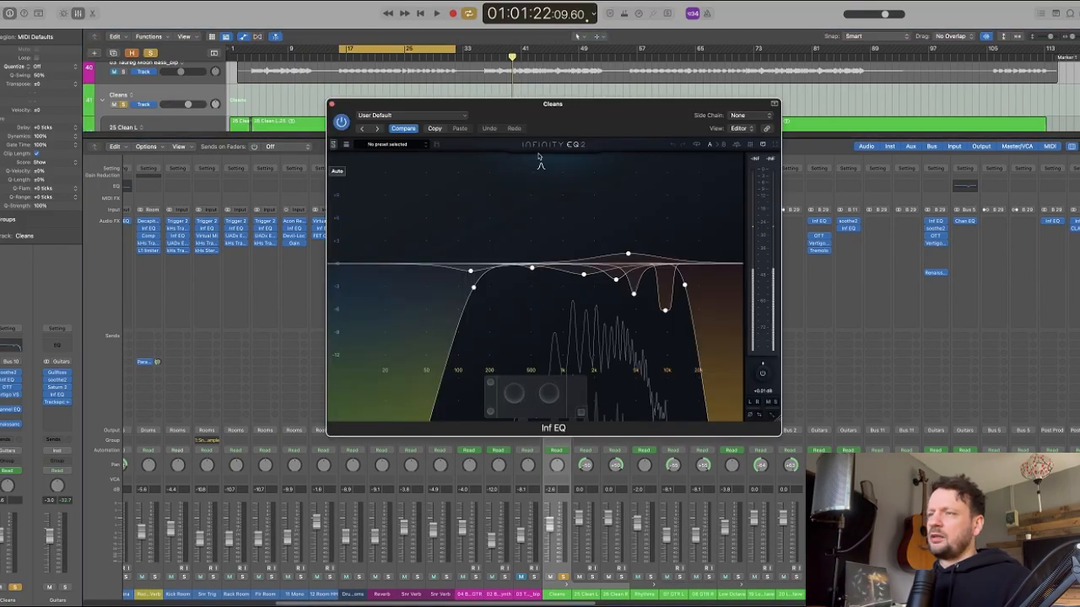
left_click_drag(616, 122, 627, 236)
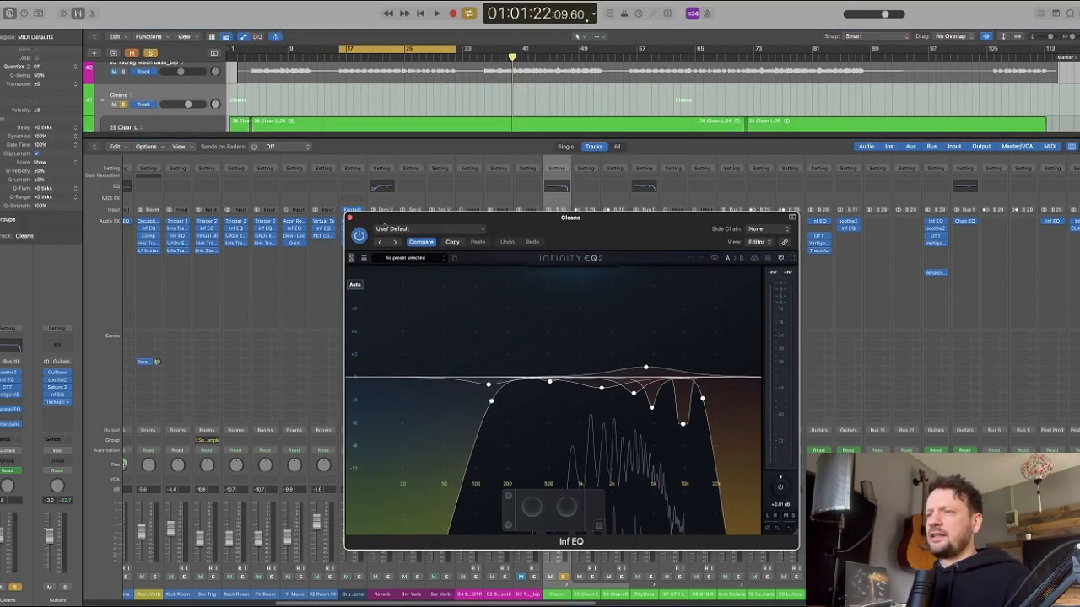
left_click(349, 219)
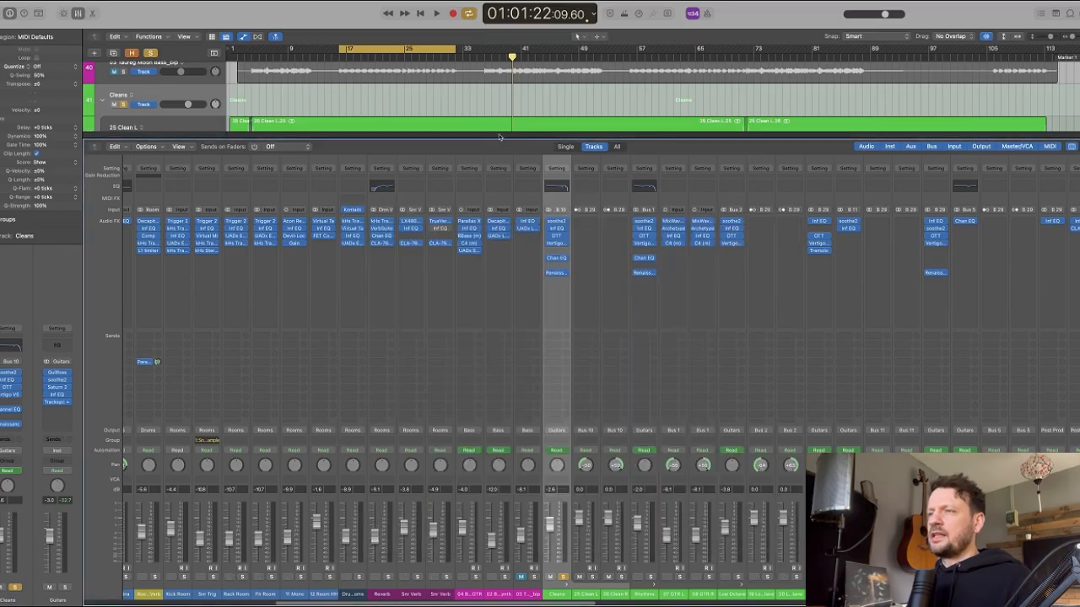
- Play the soloed Cleans within the cycle range, stop playback and turn cycle mode off
left_click_drag(497, 138, 506, 329)
key("space")
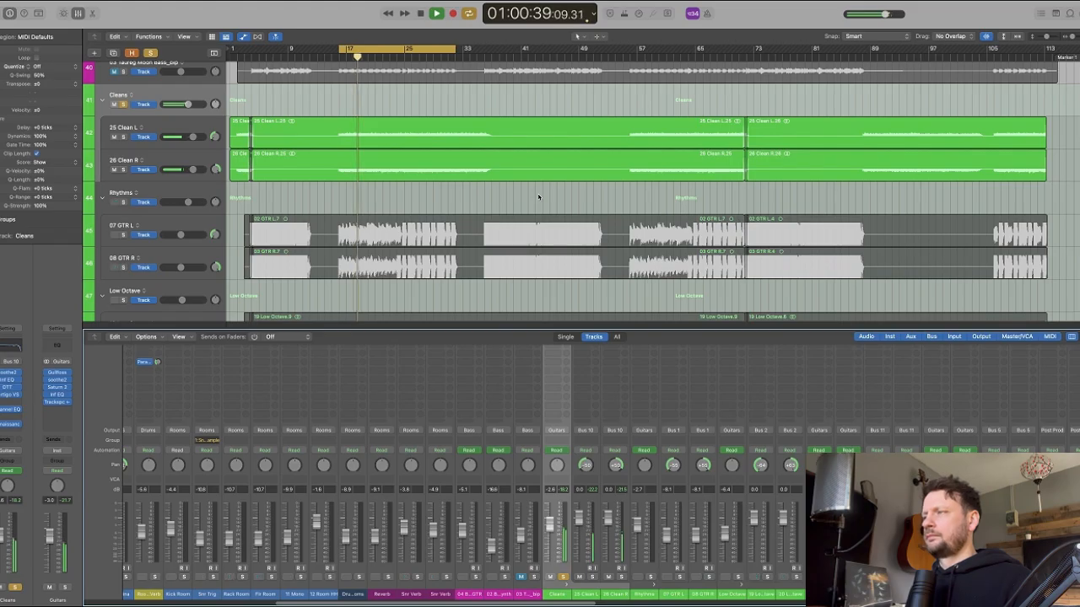
key("space")
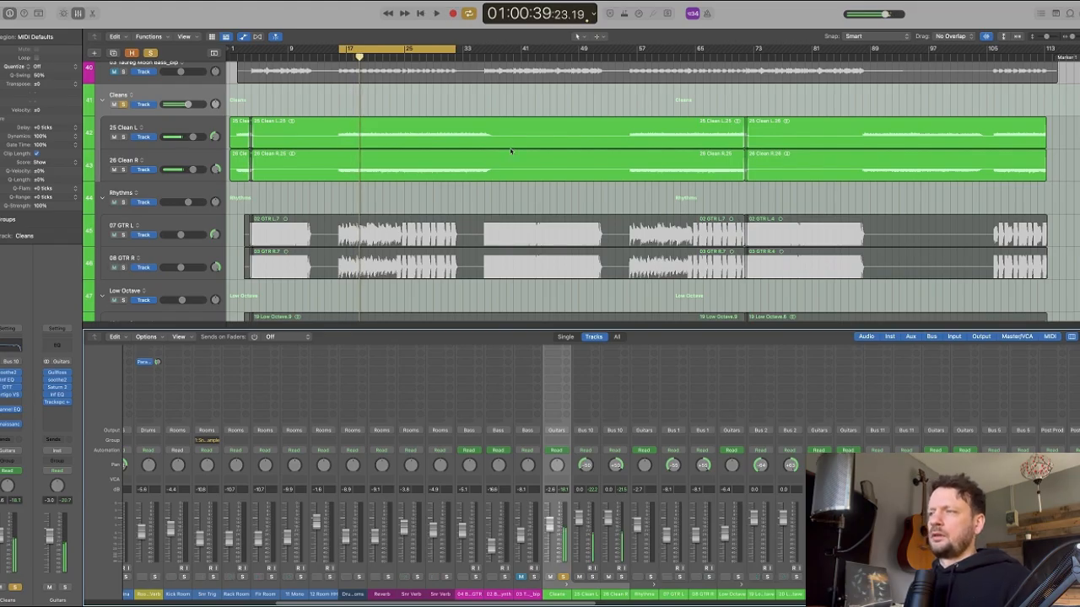
left_click(426, 52)
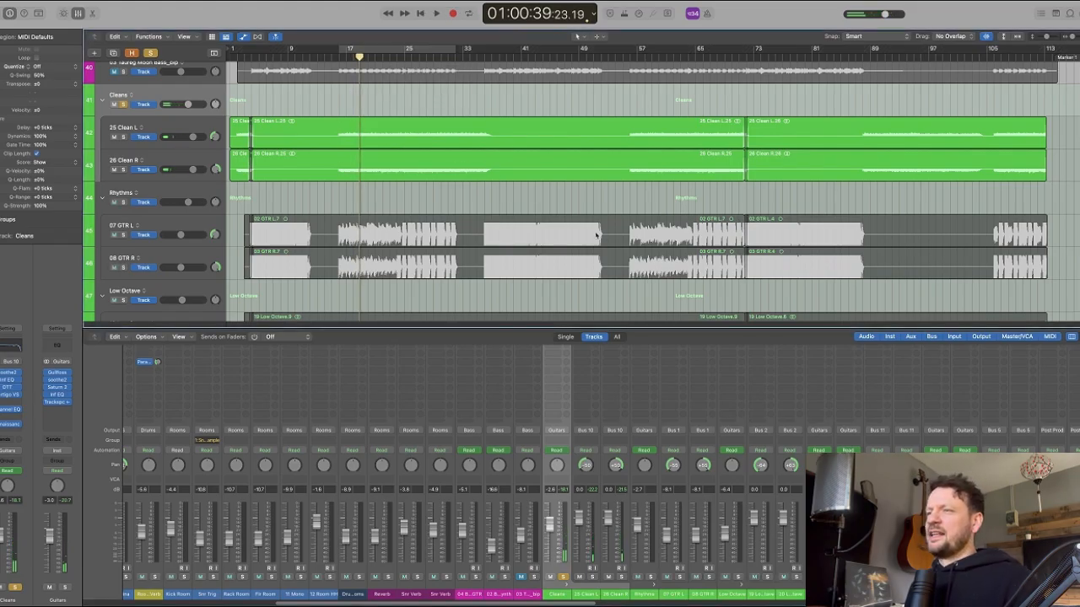
- Clear the Cleans solo, and select and solo the 24 Clean track
scroll(126, 106, "down", 10)
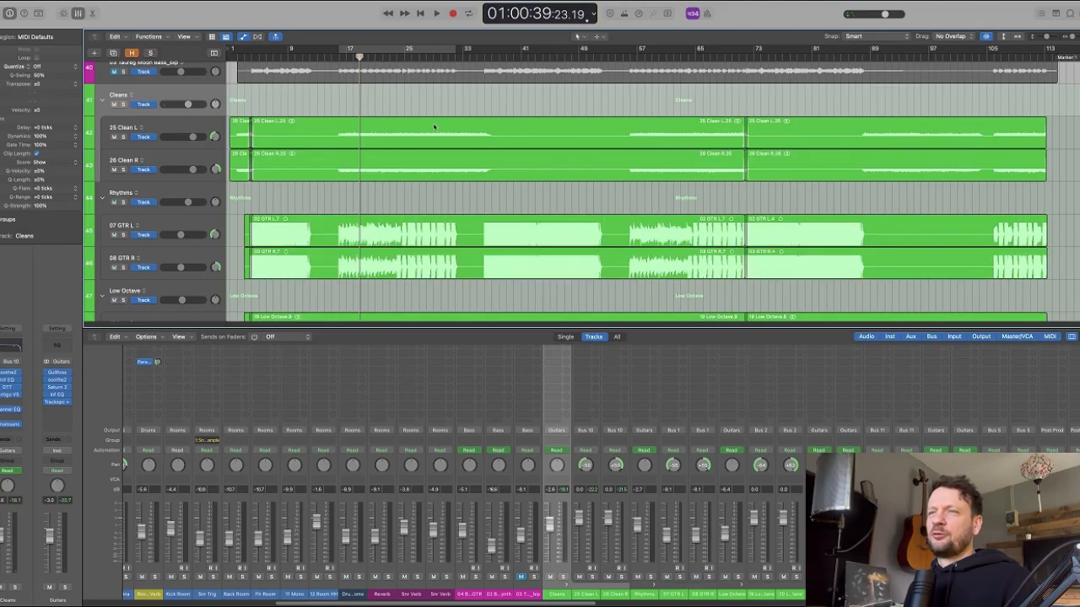
scroll(253, 149, "down", 3)
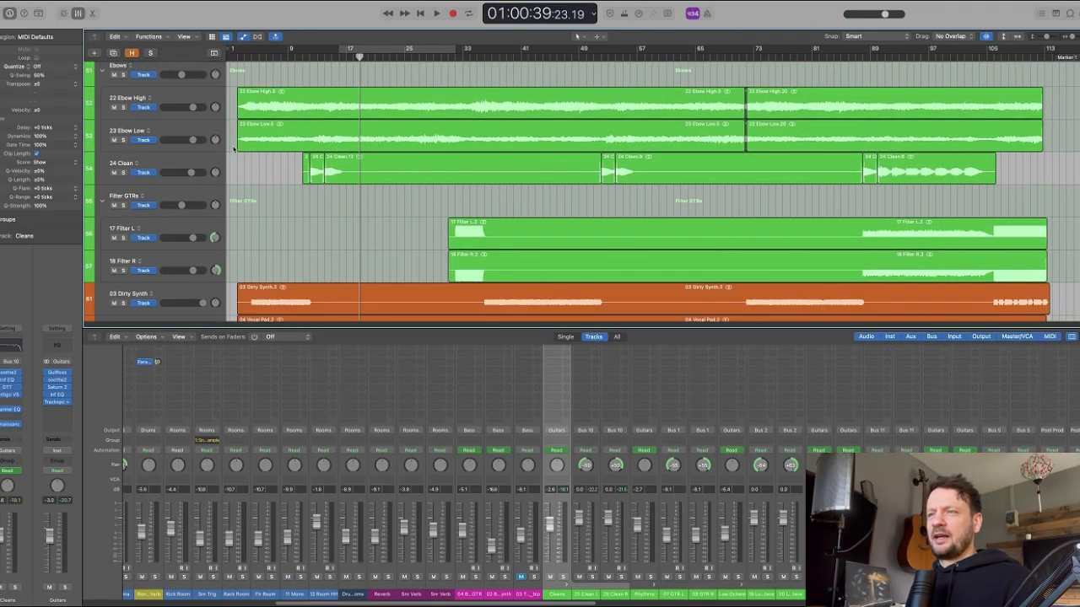
left_click(156, 166)
left_click(122, 172)
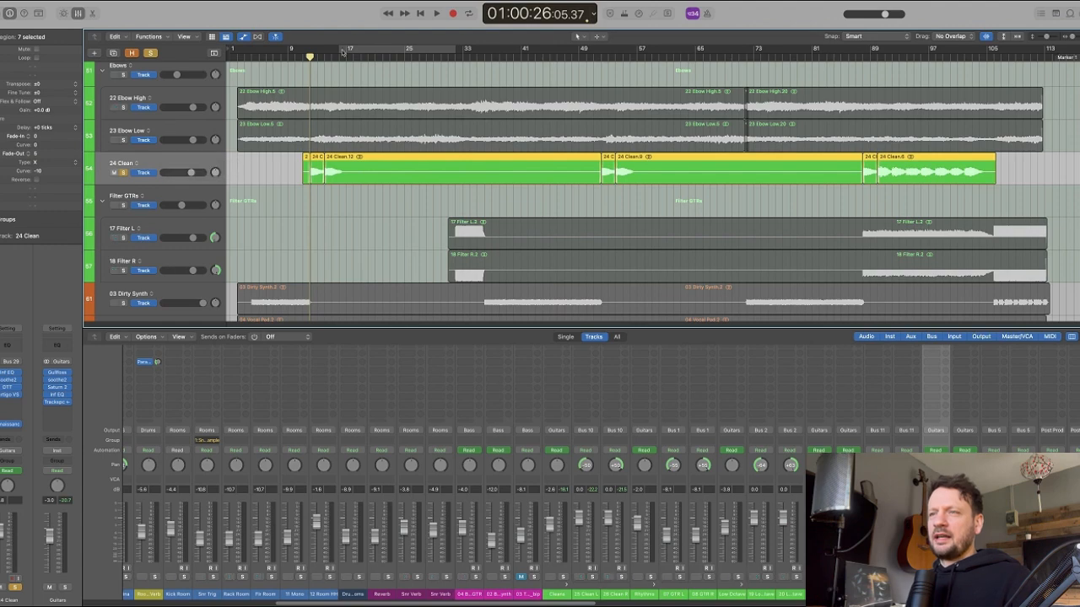
- Play the soloed 24 Clean track with its plug-in inserts in view, stop playback and clear the solo
key("space")
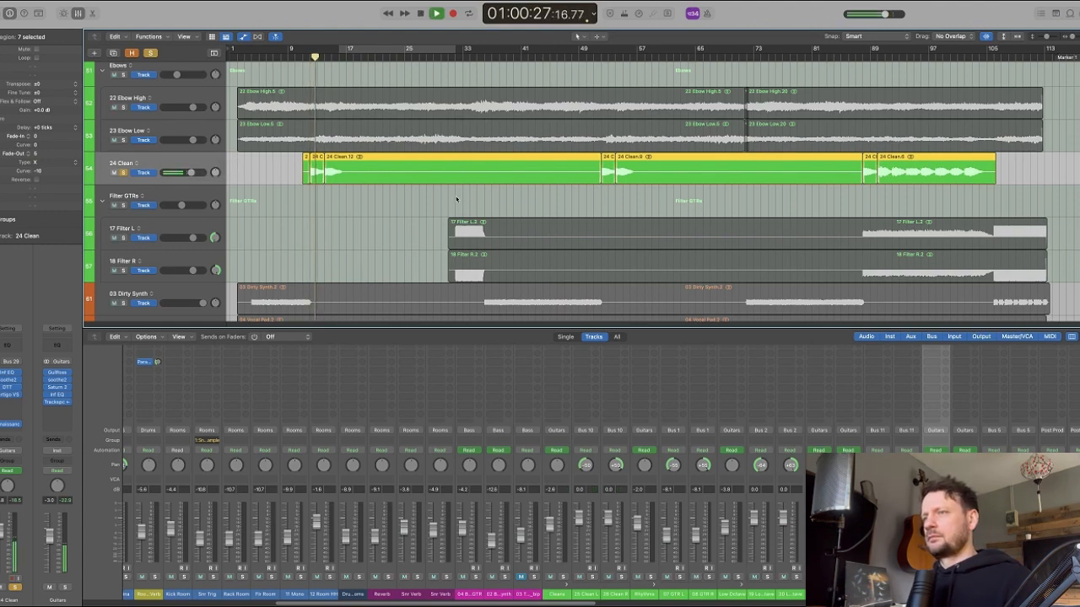
scroll(624, 374, "up", 10)
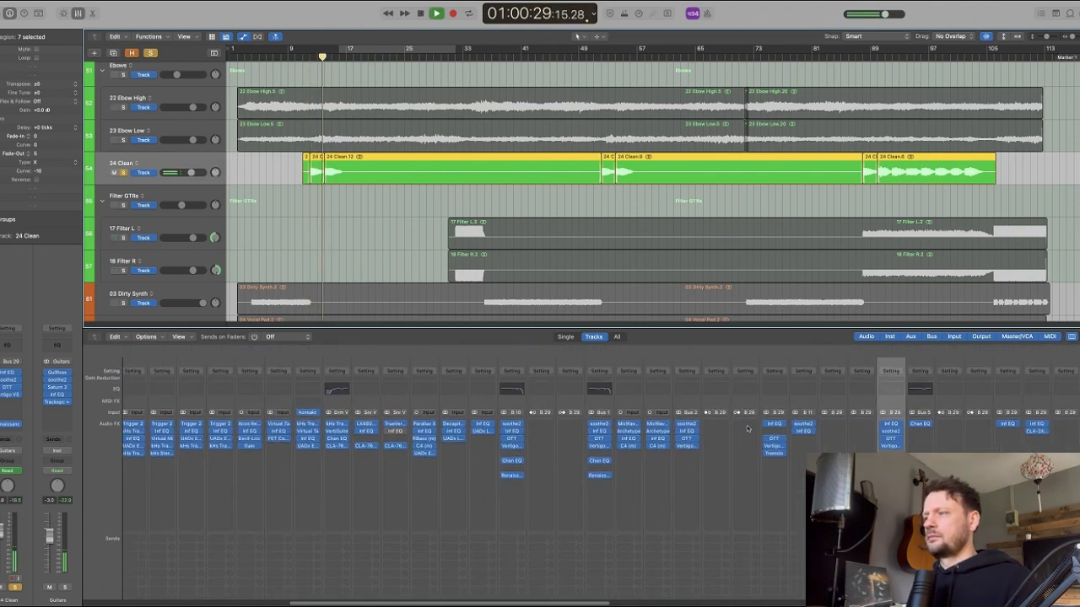
scroll(746, 426, "right", 2)
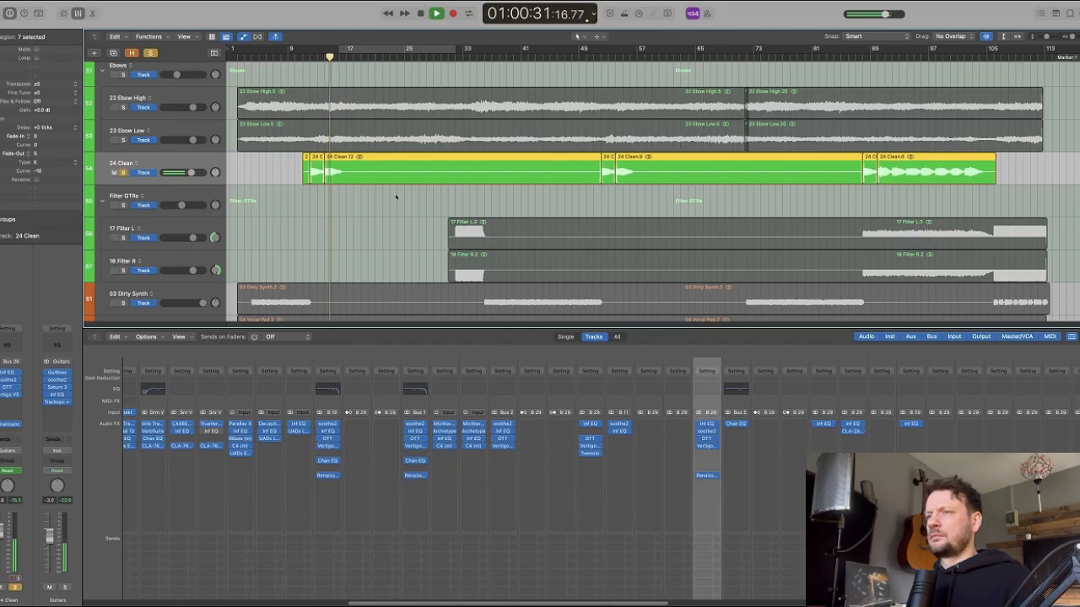
key("space")
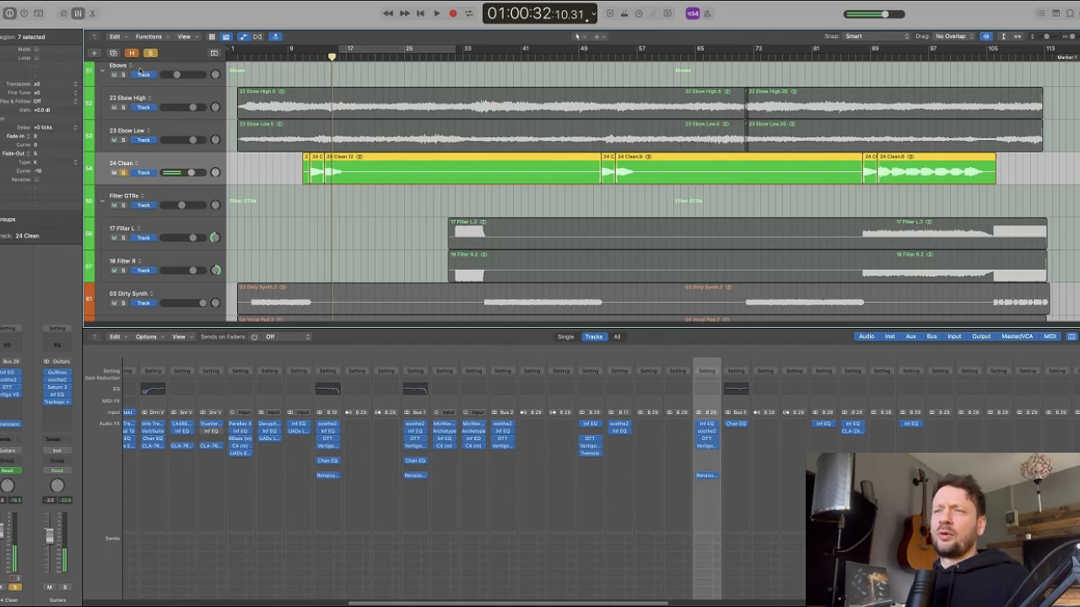
left_click(151, 54)
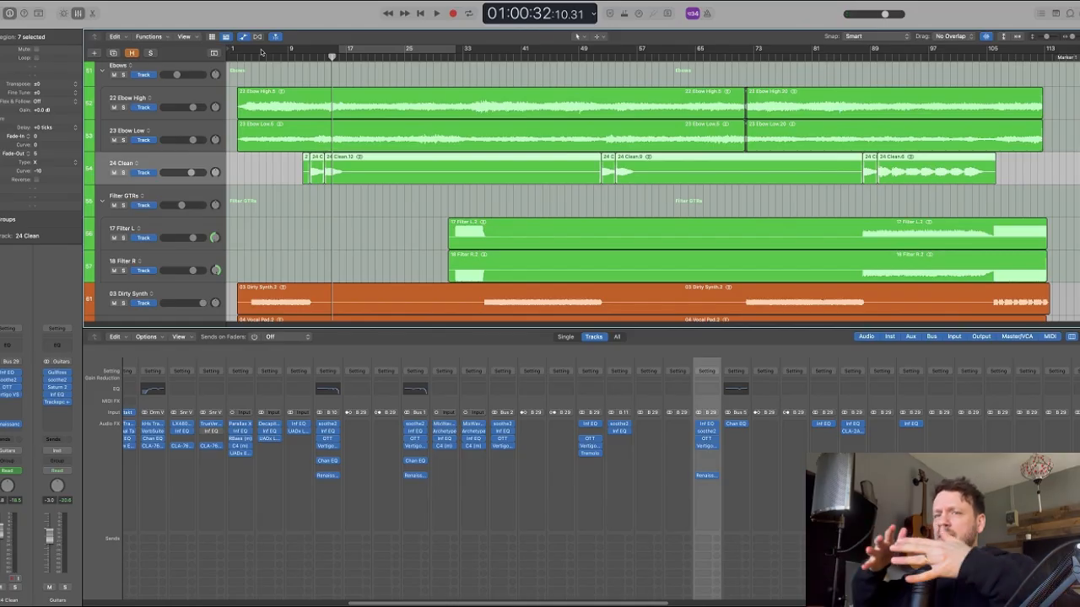
- Select the Filter GTRs stack in the track list
scroll(348, 125, "down", 2)
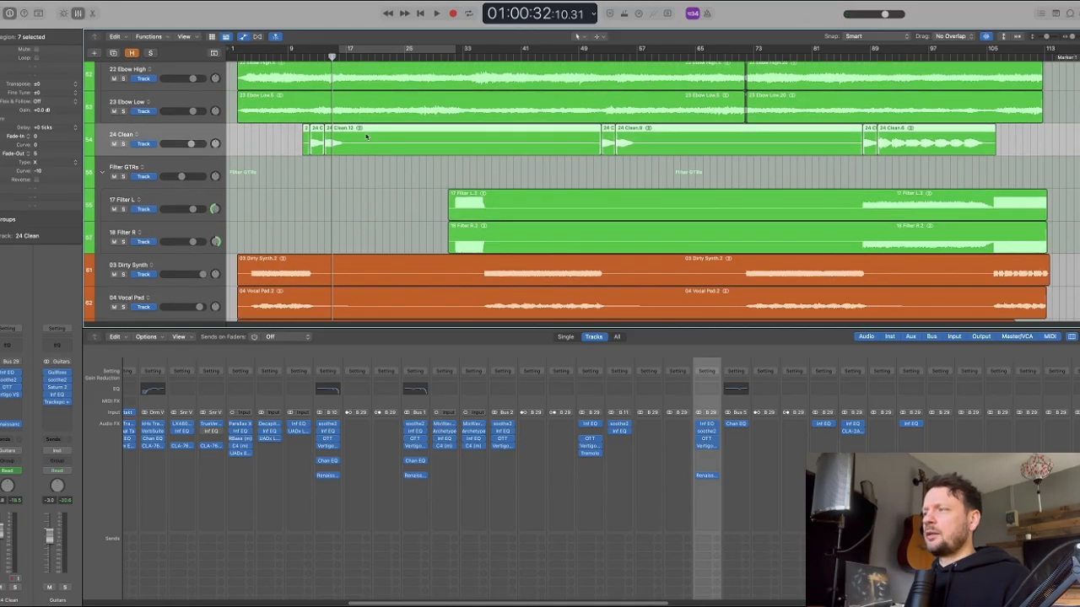
scroll(430, 142, "down", 1)
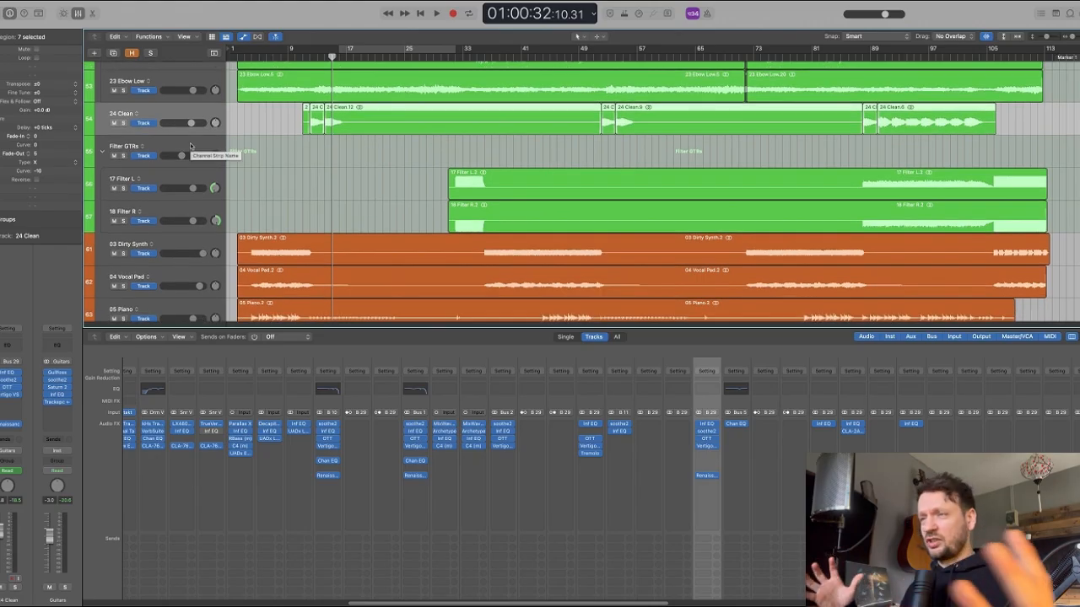
left_click(171, 145)
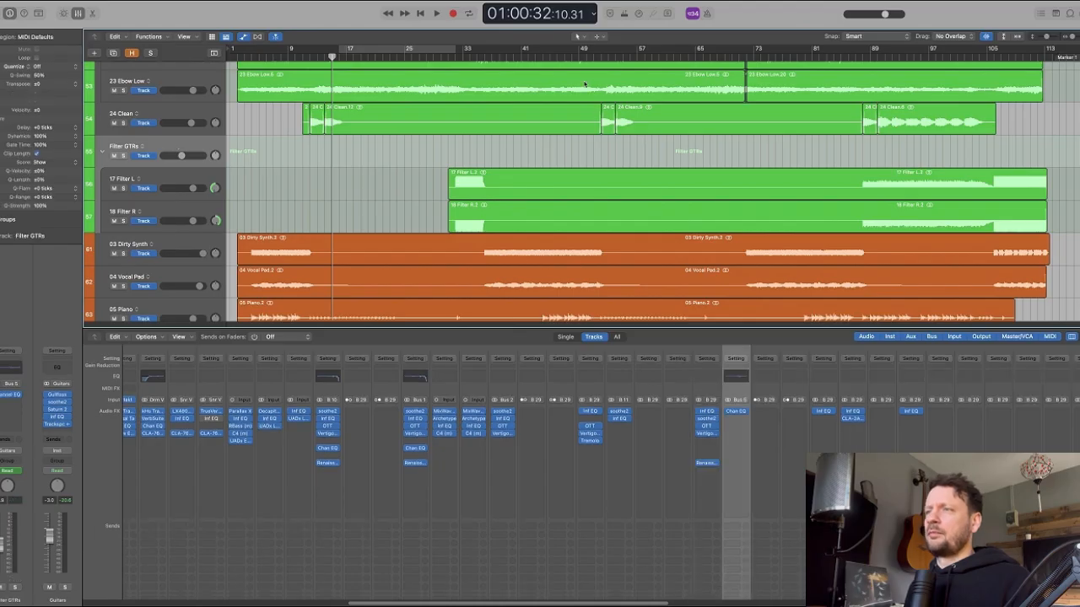
- Solo the Filter GTRs stack, audition it from about bar 31 with its Channel EQ open and the Analyzer on, and unsolo it
left_click(454, 56)
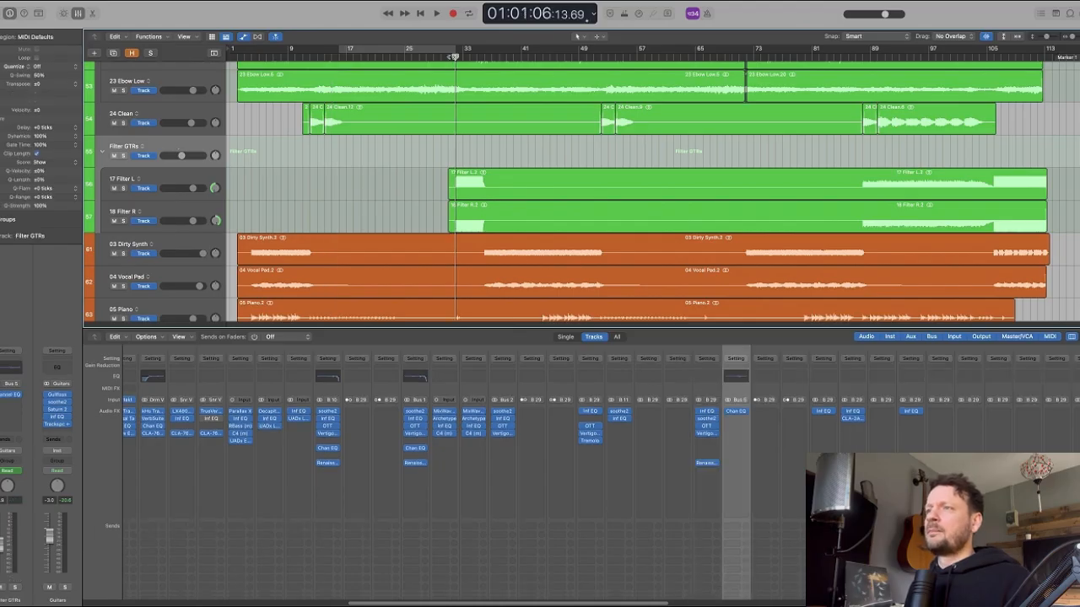
left_click(122, 155)
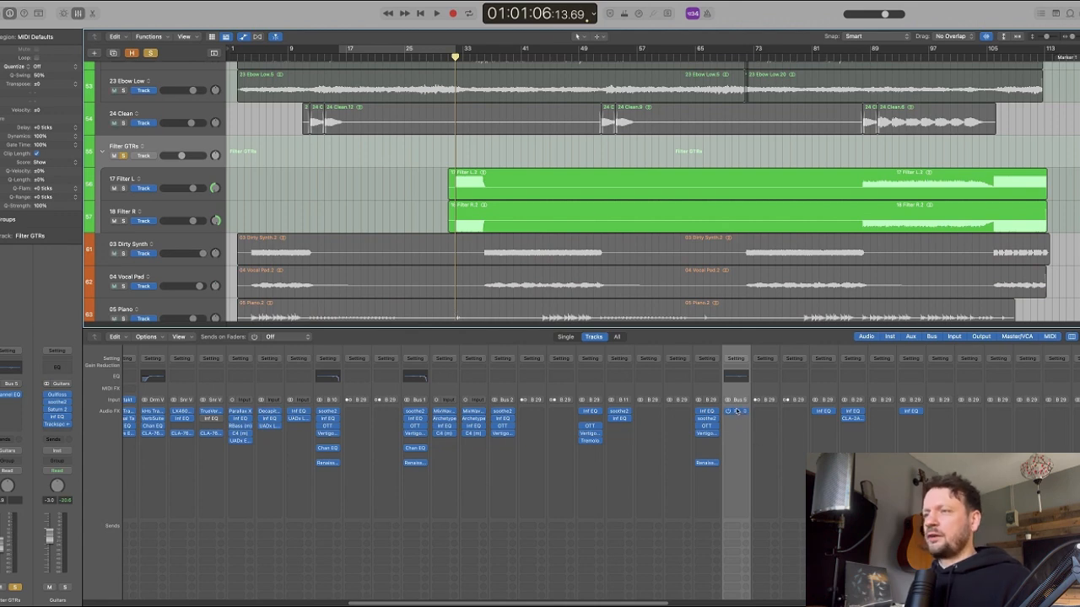
key("space")
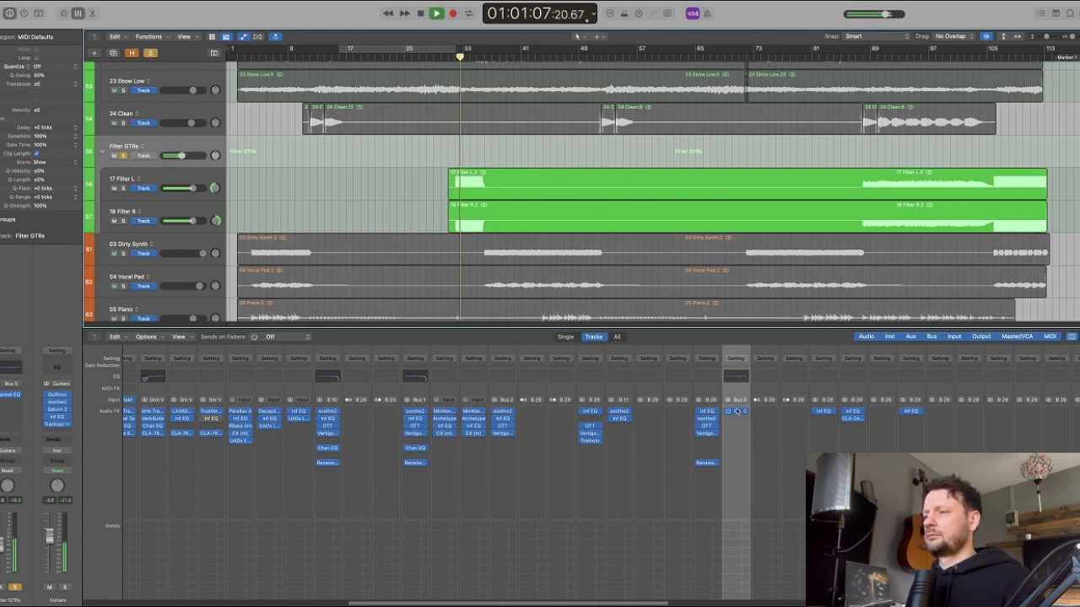
left_click(736, 412)
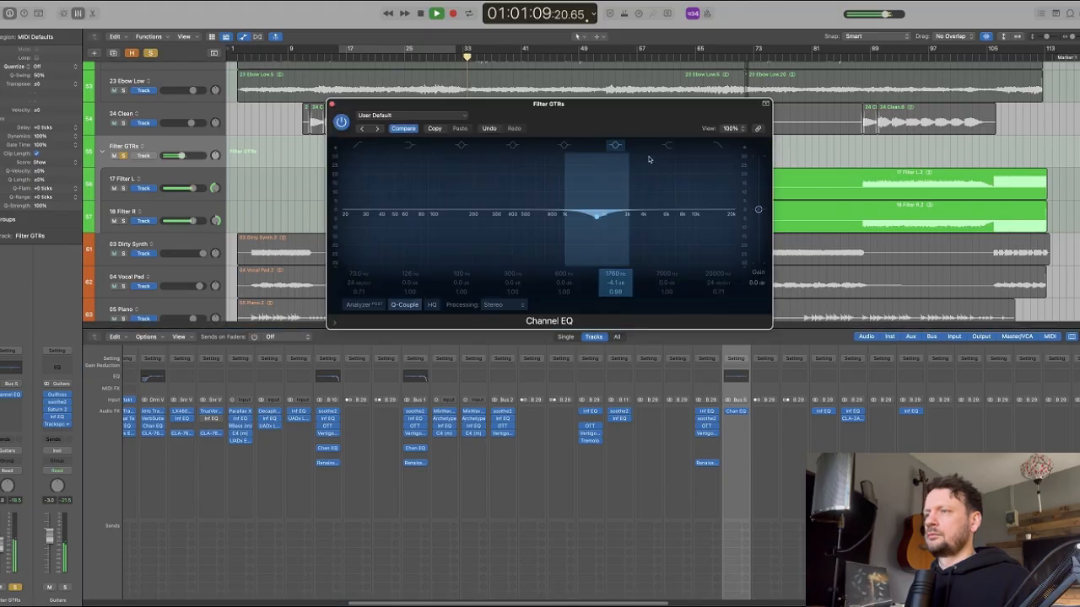
left_click(363, 306)
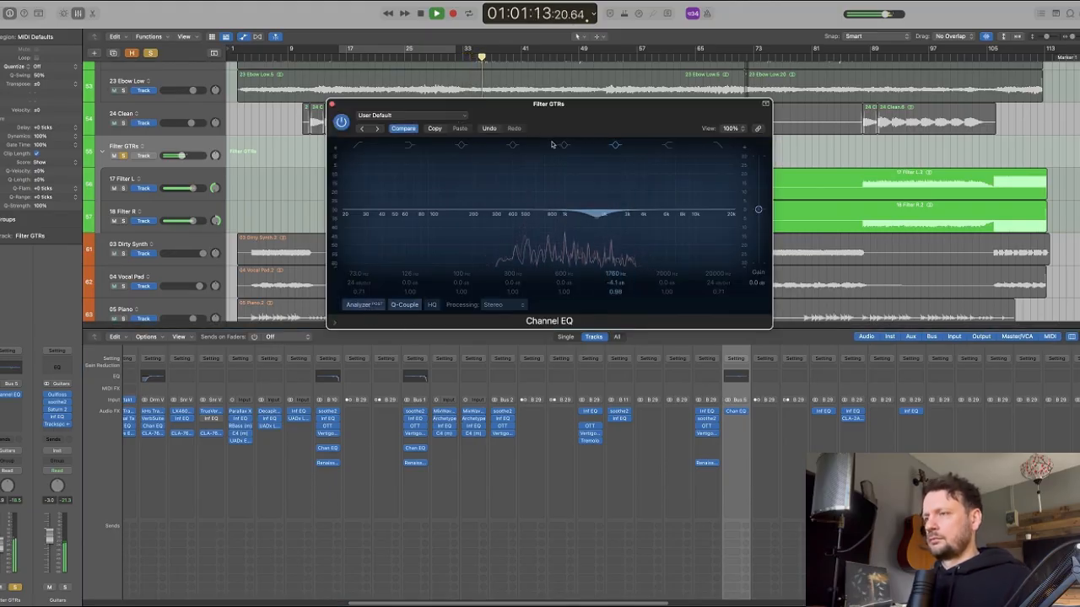
key("space")
key("super+w")
key("s")
- Solo the 03 Dirty Synth track, audition it while viewing its Inf EQ, and unsolo it
scroll(541, 169, "down", 5)
scroll(531, 158, "down", 1)
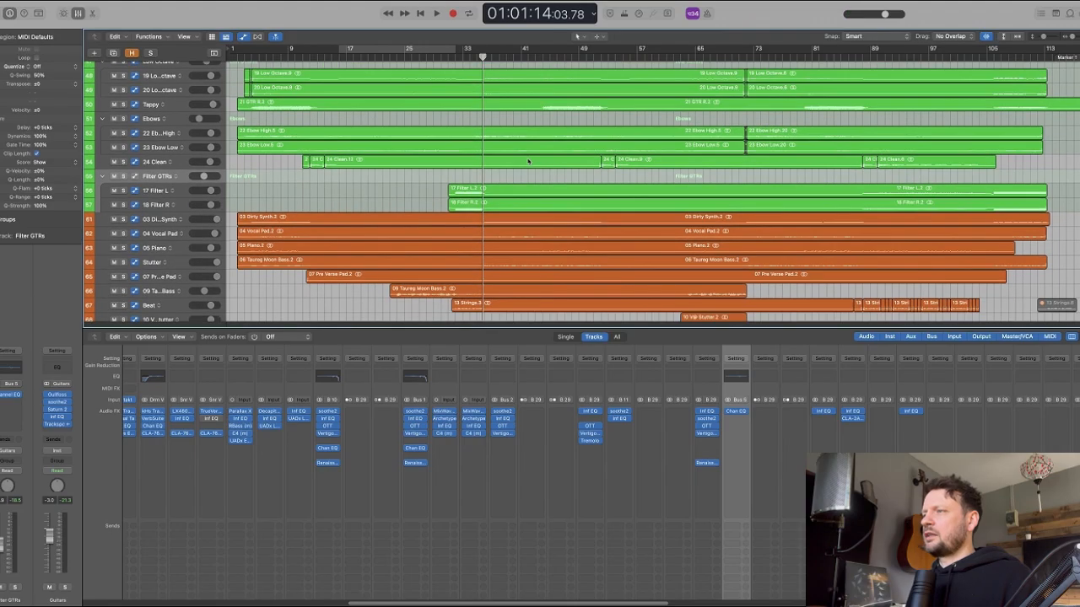
scroll(680, 378, "down", 10)
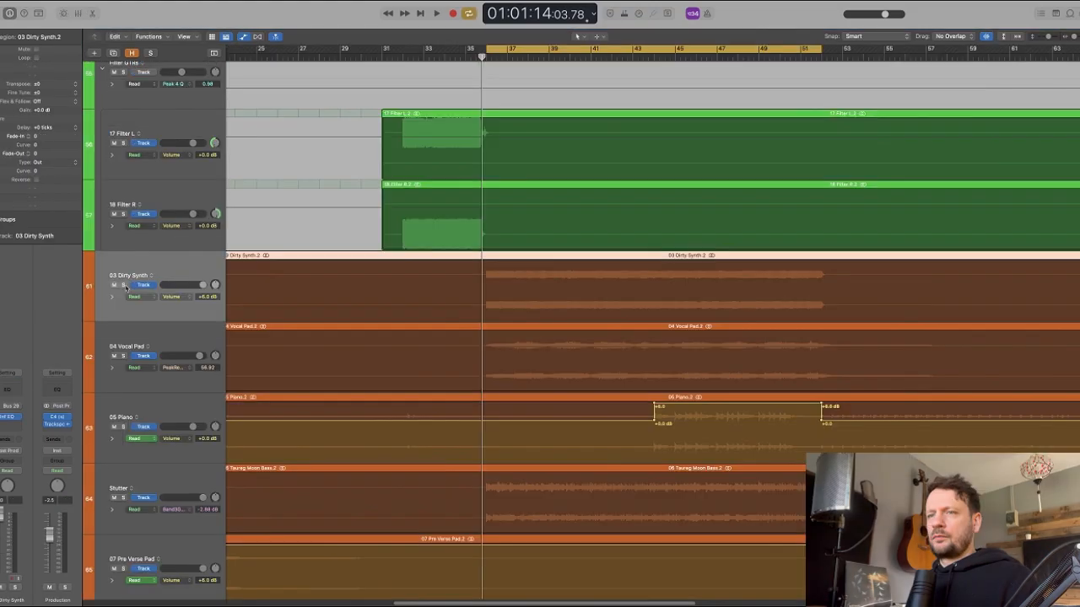
left_click(125, 286)
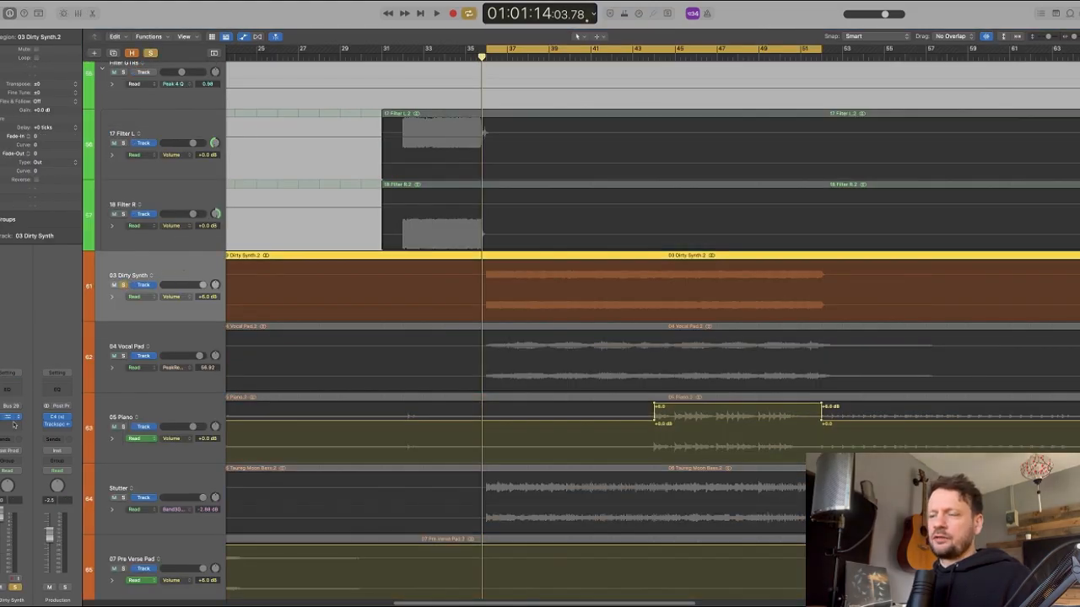
left_click(12, 418)
left_click_drag(595, 115, 625, 120)
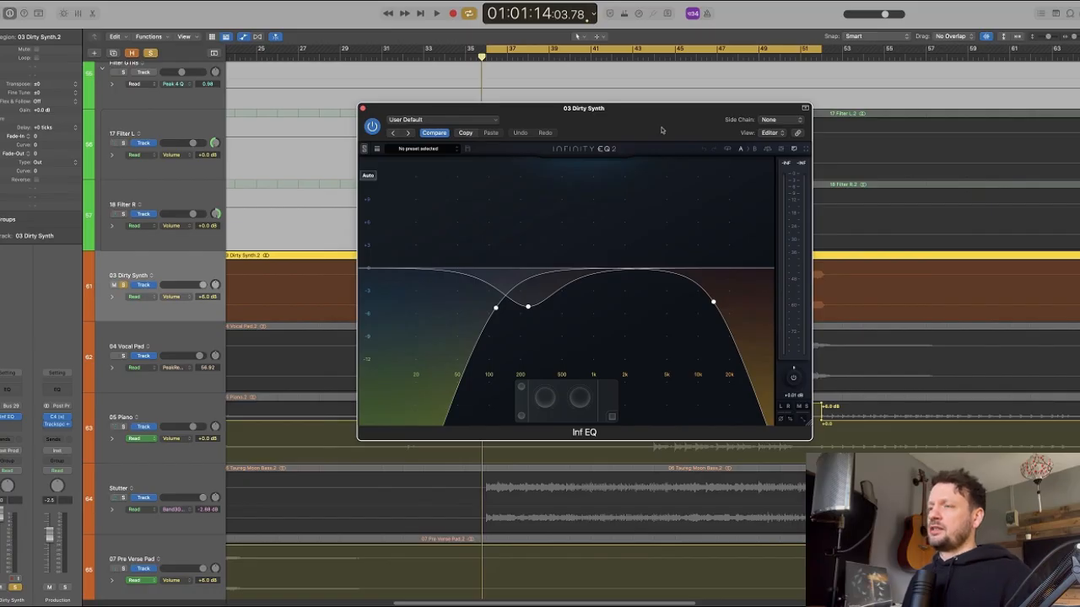
key("space")
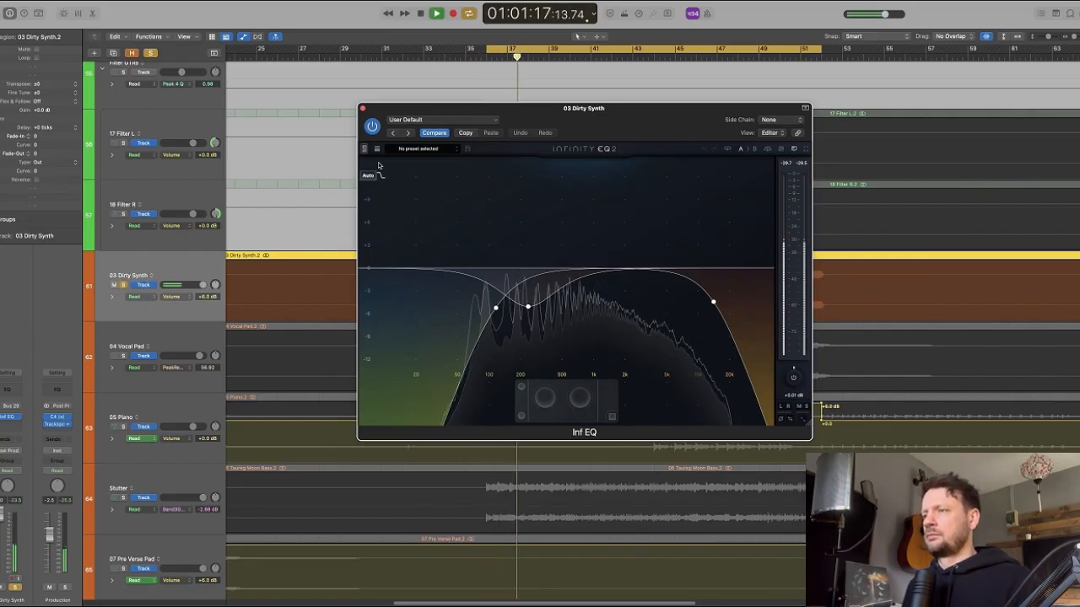
left_click(363, 109)
key("space")
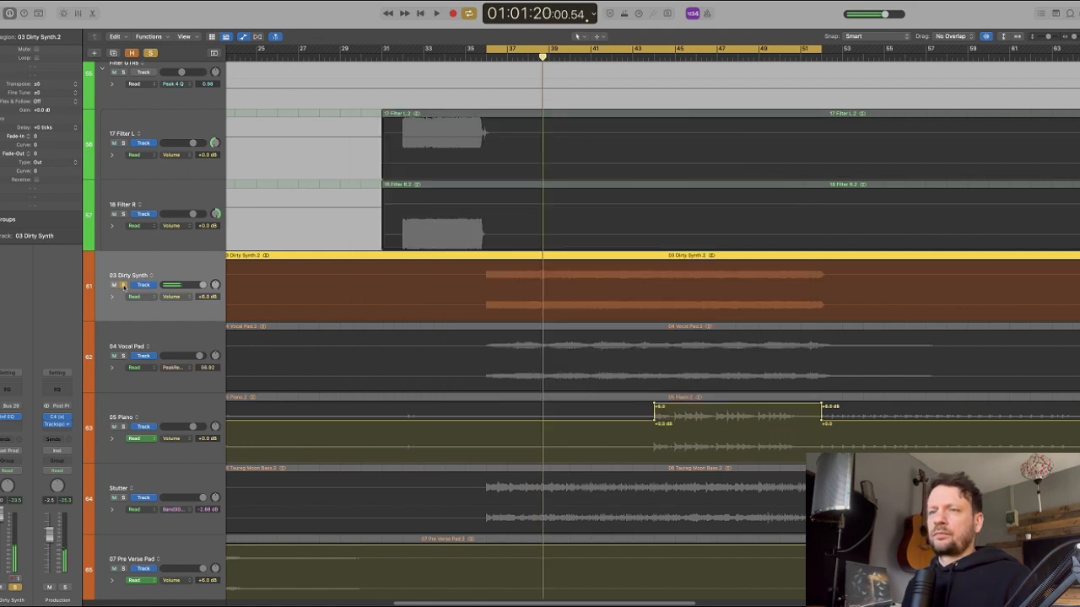
key("super+a")
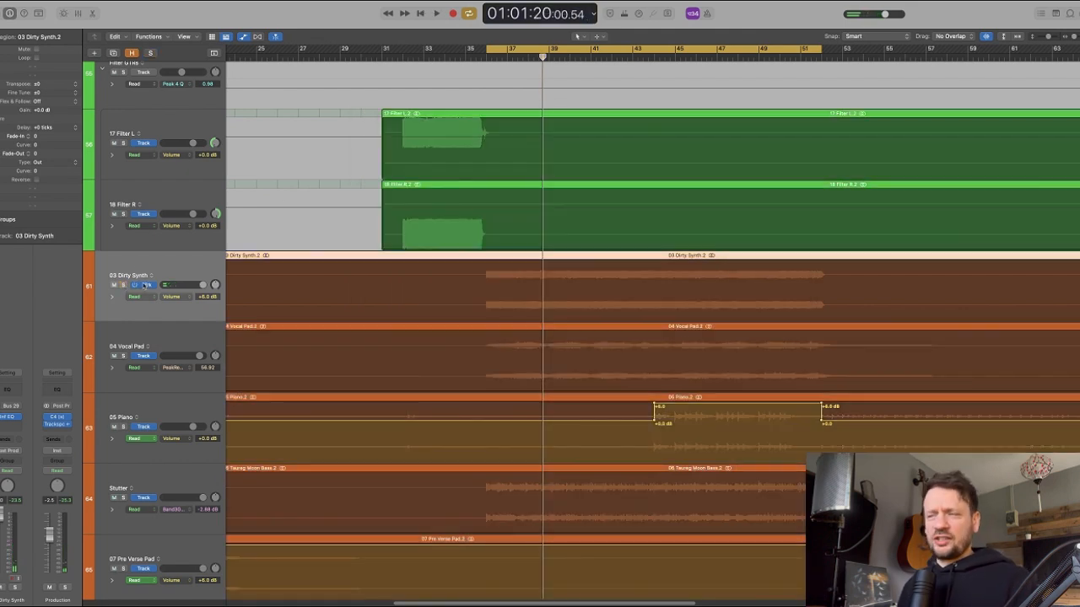
- Select and solo the 04 Vocal Pad track
left_click(153, 330)
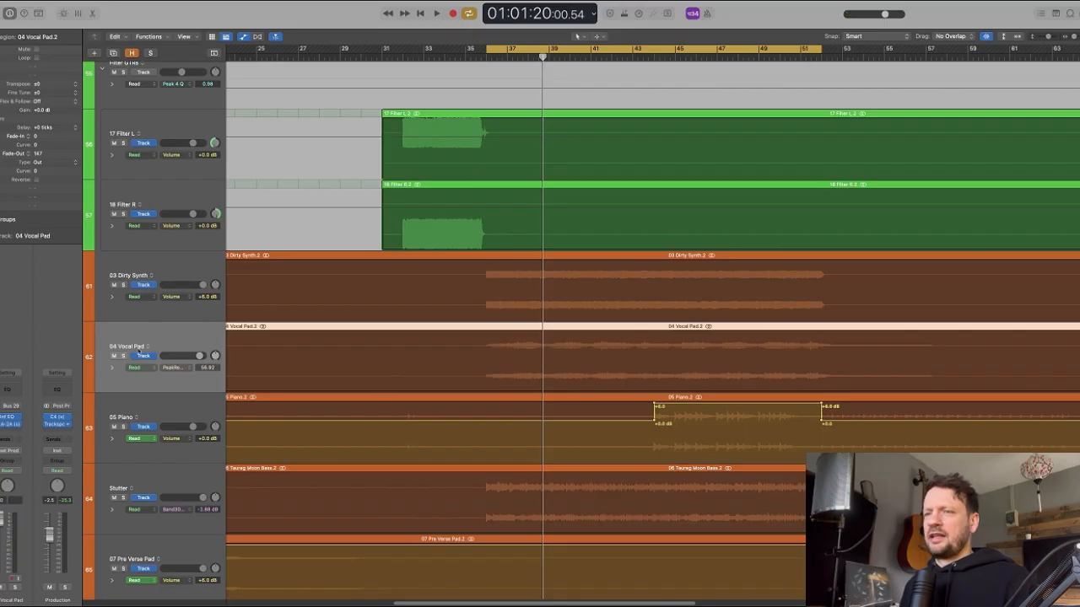
left_click(123, 355)
scroll(110, 363, "down", 2)
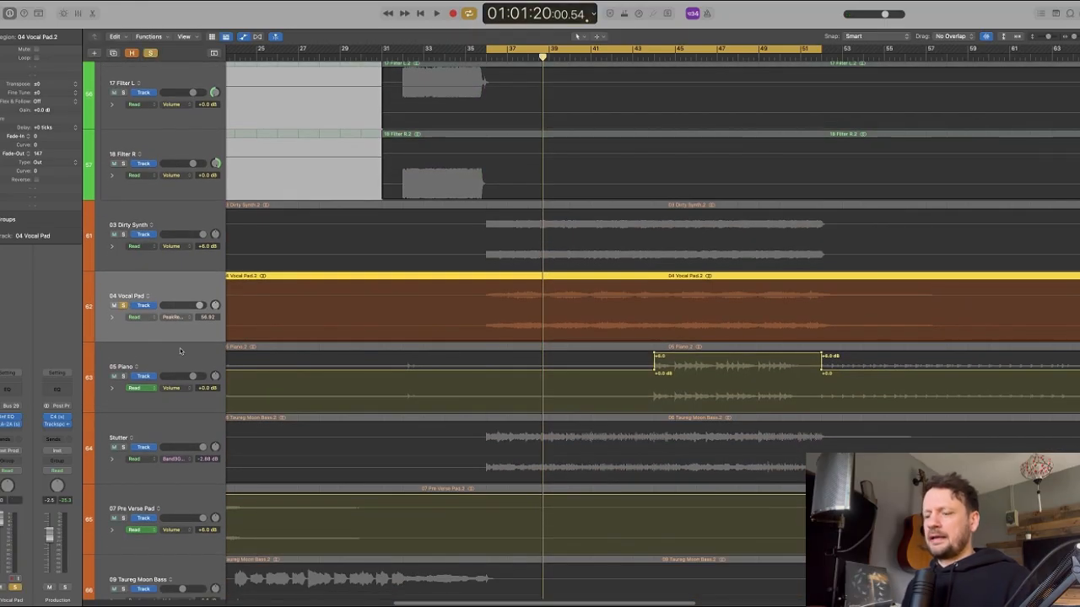
- Show the mixer and enlarge it to reveal the inserts and fader of the Vocal Pad channel
key("x")
left_click_drag(609, 330, 610, 212)
scroll(631, 360, "left", 10)
scroll(660, 373, "up", 3)
scroll(660, 374, "right", 8)
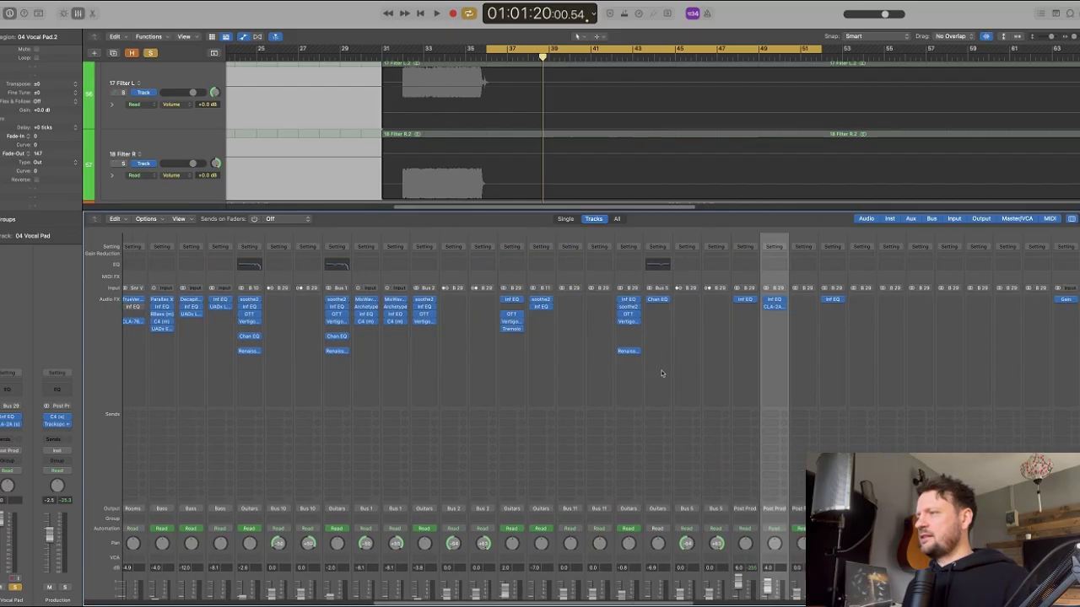
scroll(662, 375, "down", 3)
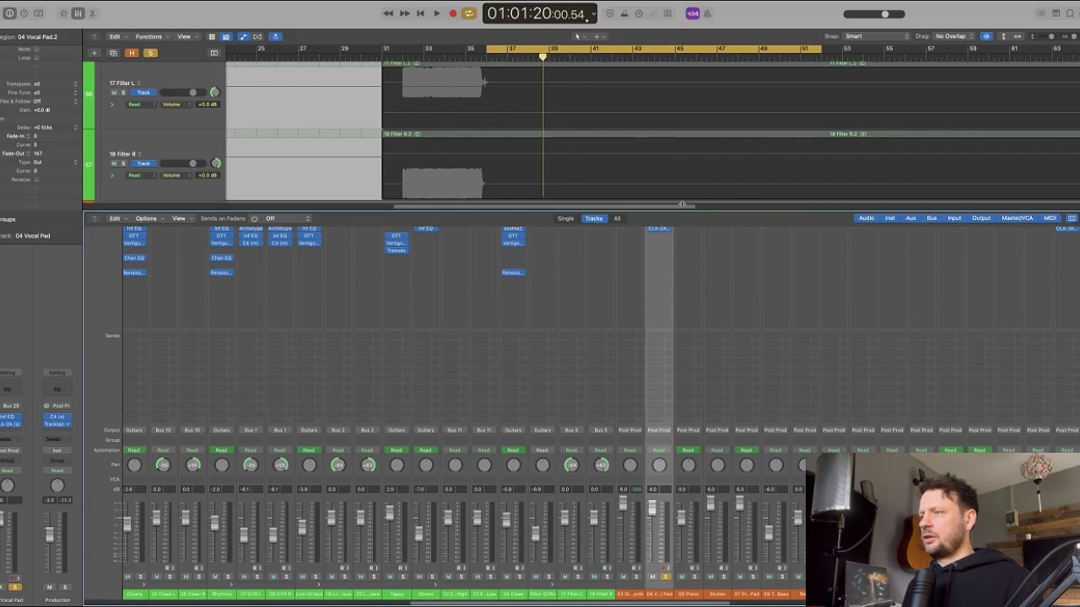
left_click_drag(681, 214, 696, 160)
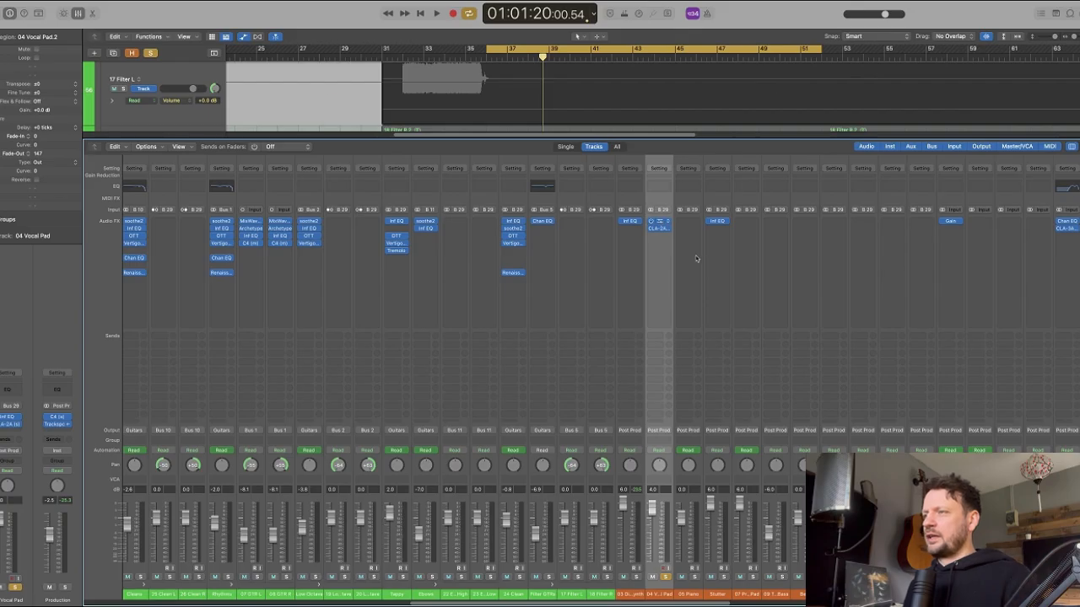
- Examine the Inf EQ and CLA-2A on the Vocal Pad, shrink the mixer, and audition the soloed track
left_click(658, 221)
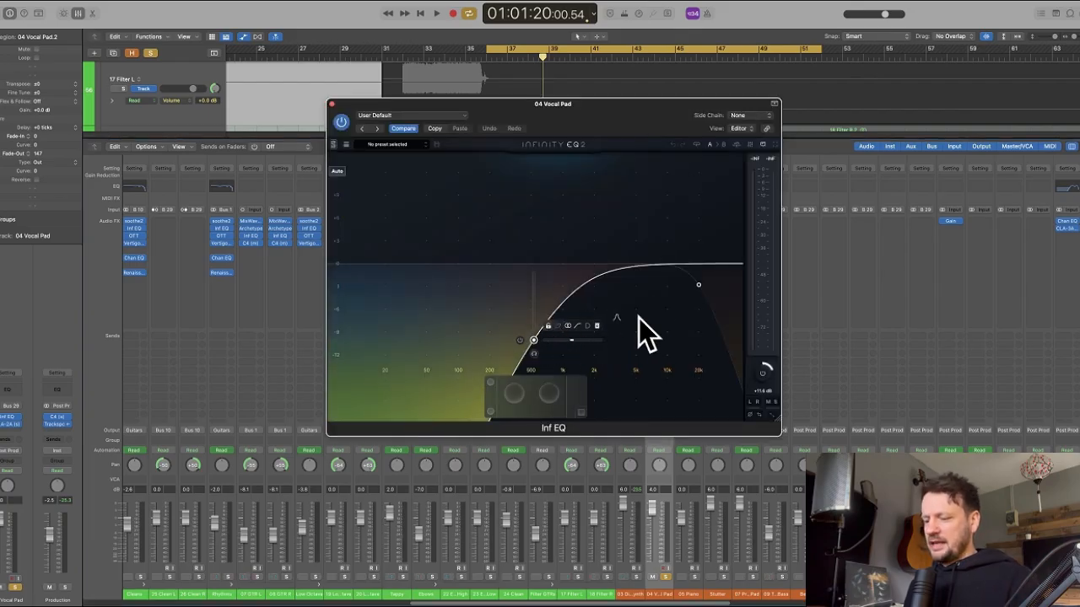
key("super+w")
left_click(660, 228)
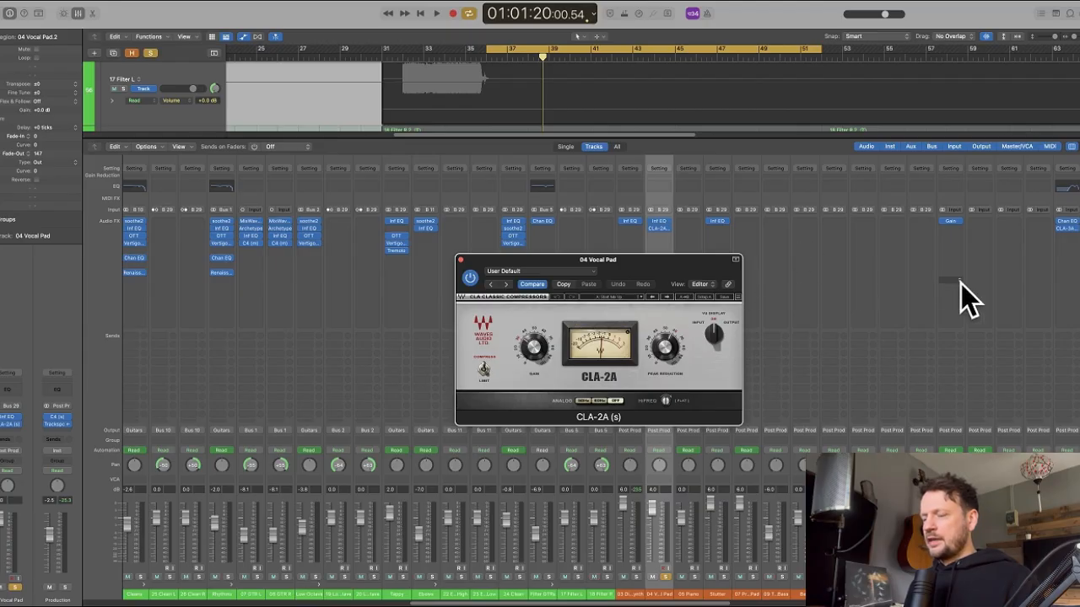
left_click_drag(720, 145, 684, 551)
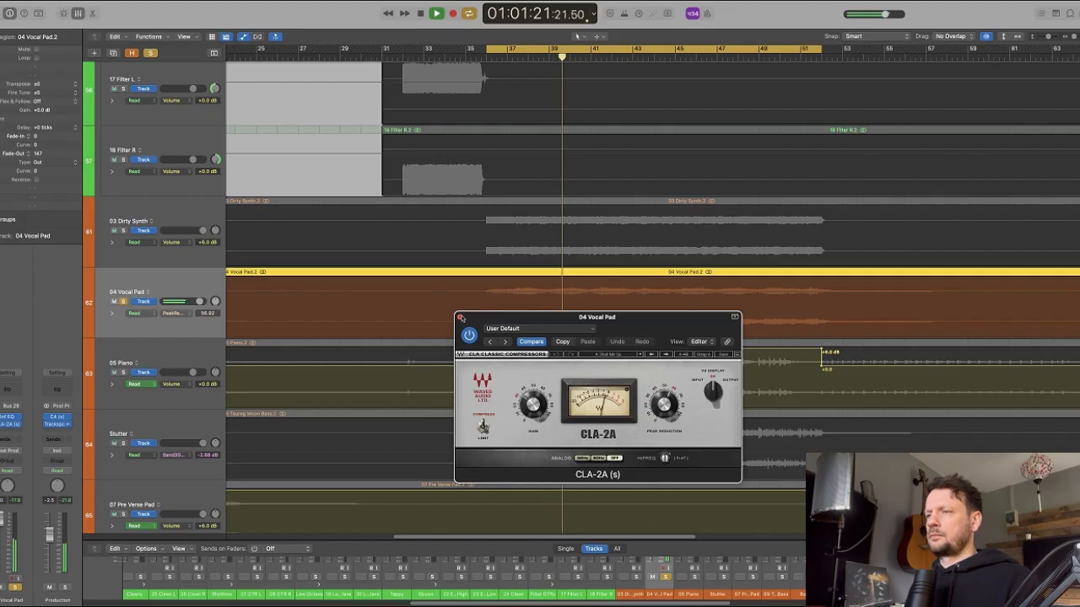
key("space")
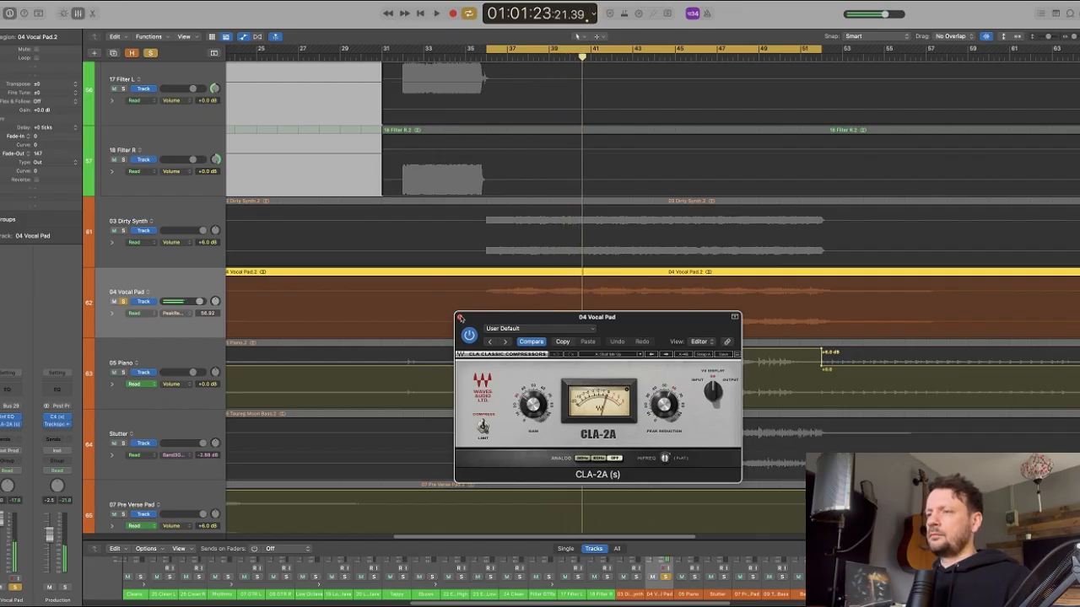
left_click(460, 318)
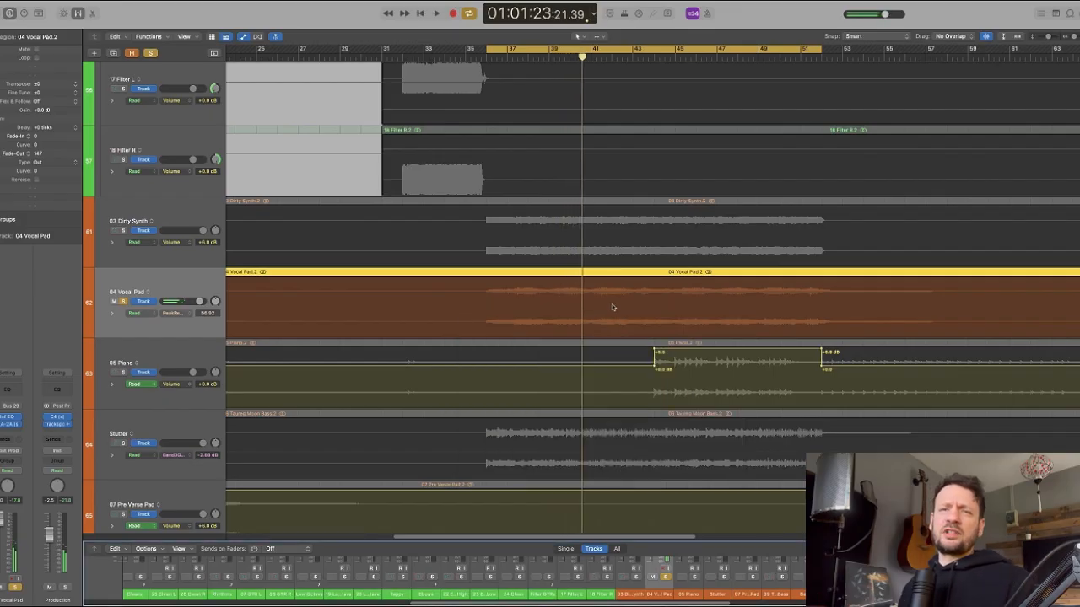
- Set the cycle range to bars 44–52, matching the raised-volume section of the piano
scroll(627, 291, "right", 5)
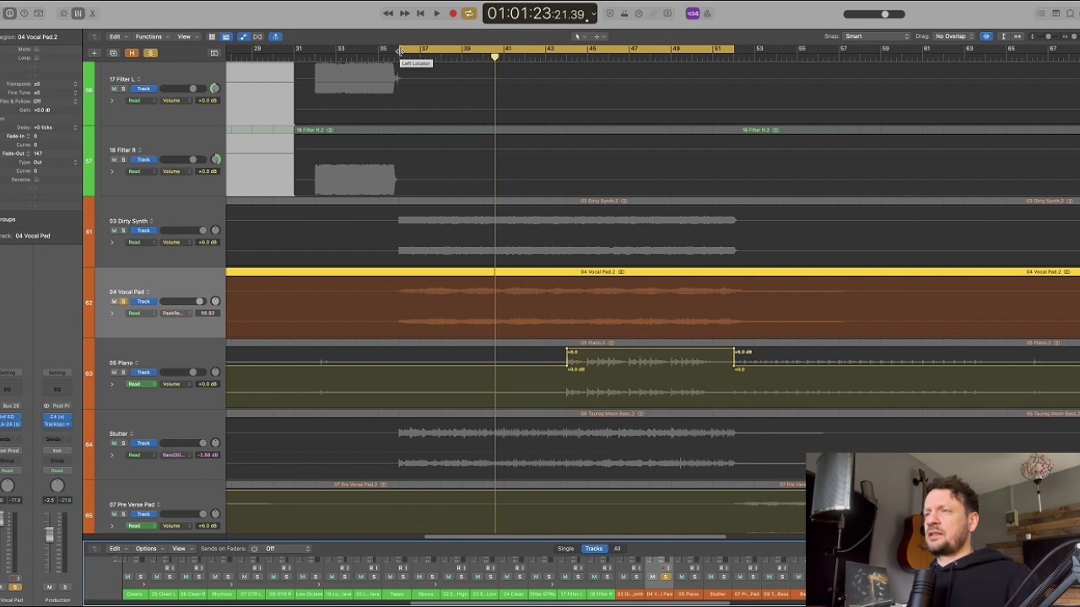
left_click_drag(400, 51, 565, 102)
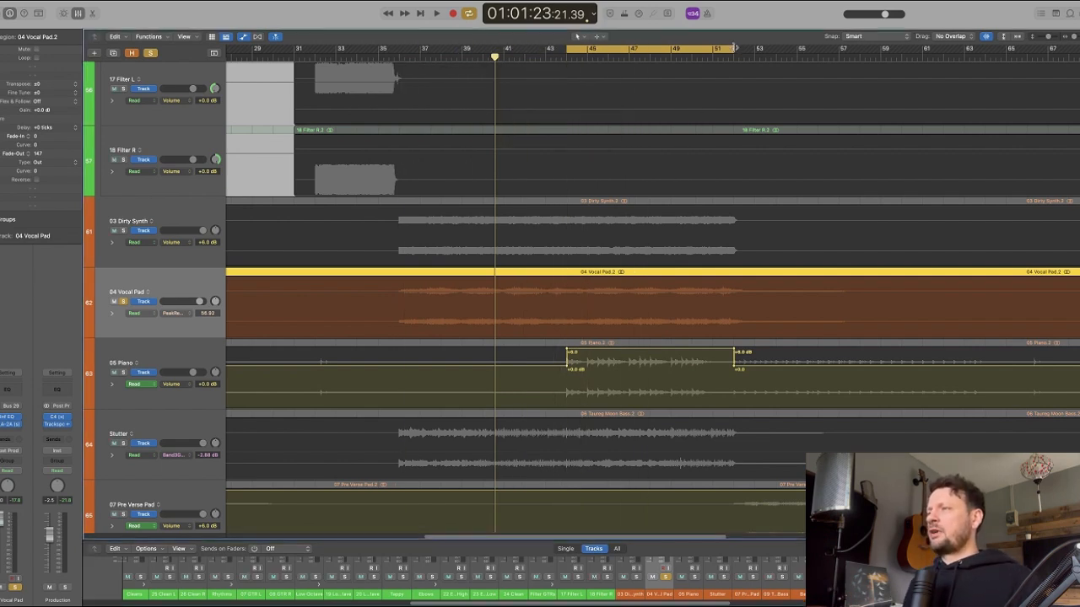
left_click_drag(735, 49, 732, 49)
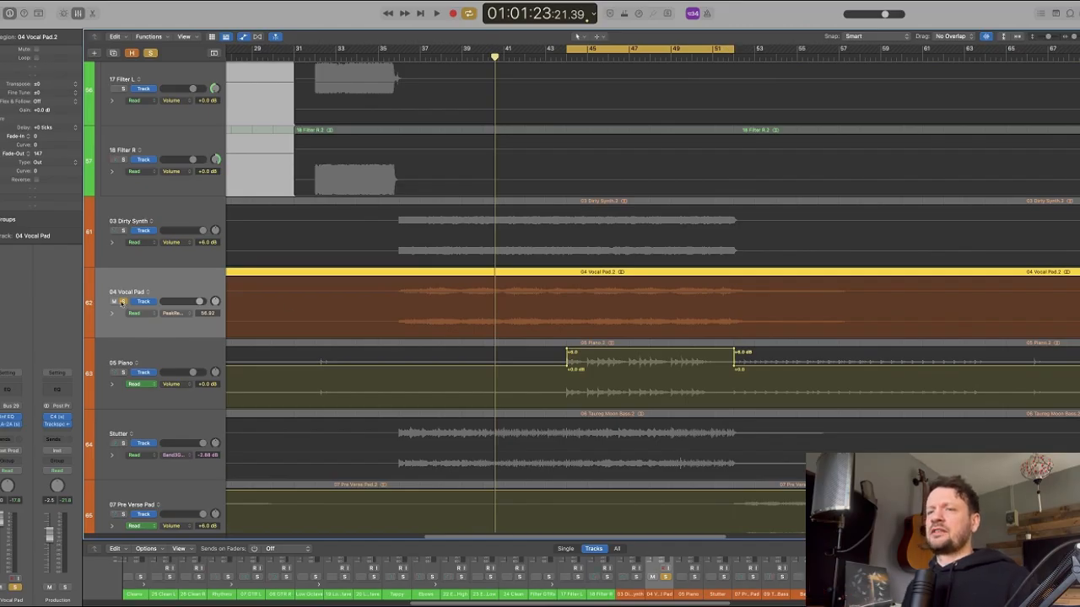
- Unsolo the Vocal Pad, solo the 05 Piano track, and increase the track height
key("super+a")
scroll(485, 388, "down", 3)
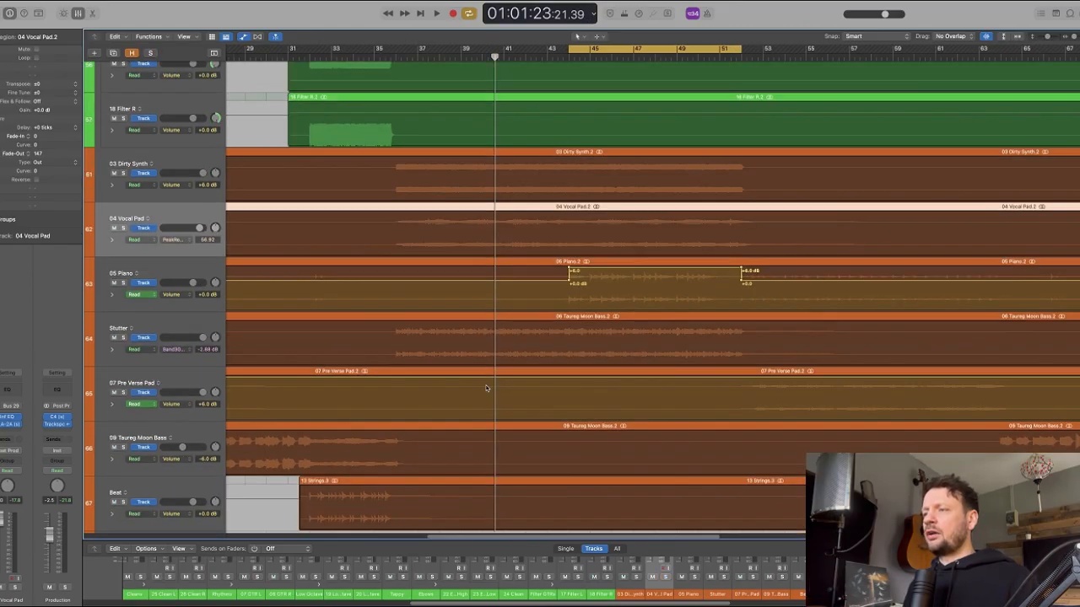
left_click(171, 268)
left_click(123, 282)
key("super+Down")
key("super+Down")
key("super+Down")
key("super+Down")
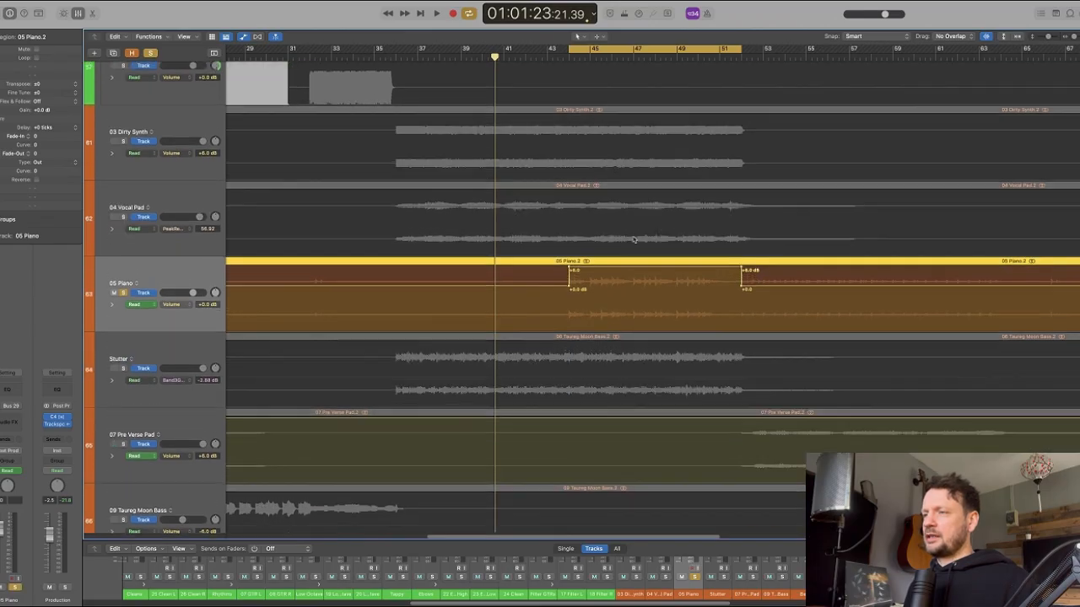
- Audition the soloed piano within the bar 44–52 cycle range and unsolo it
scroll(368, 295, "up", 4)
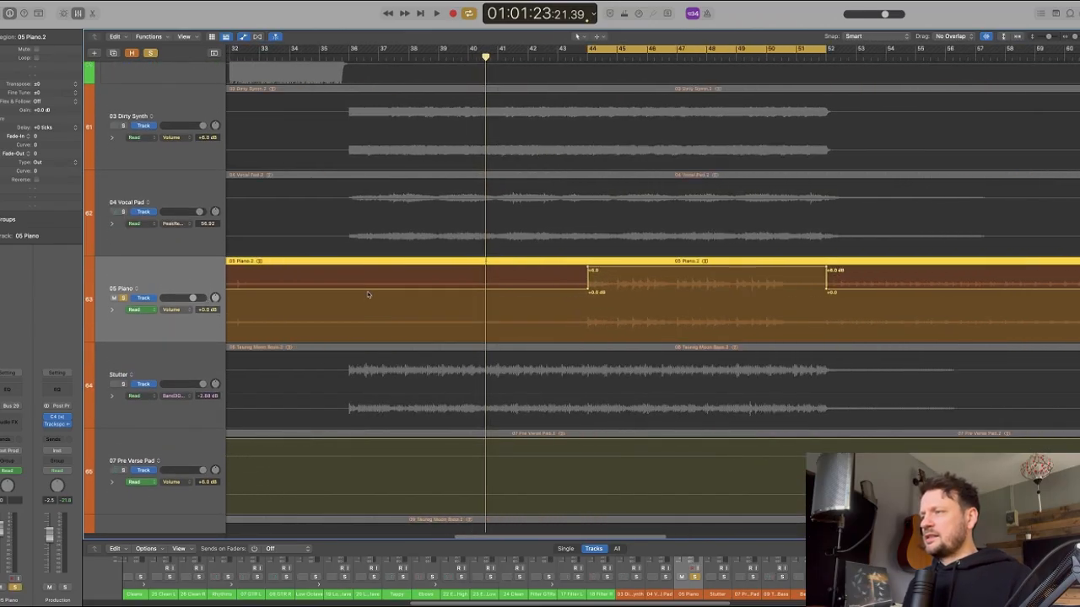
scroll(367, 295, "right", 4)
key("space")
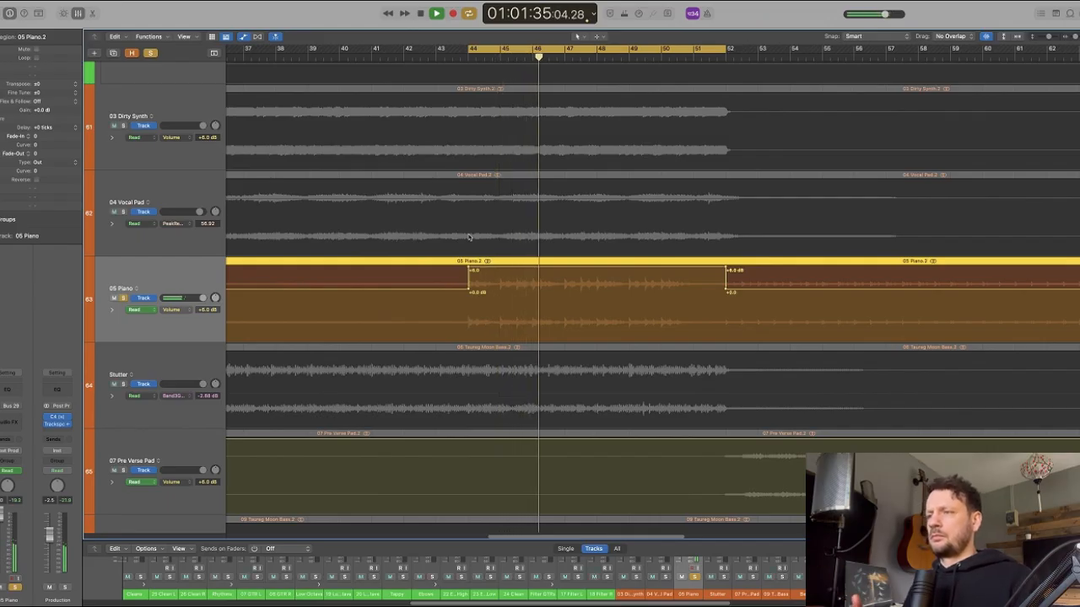
key("space")
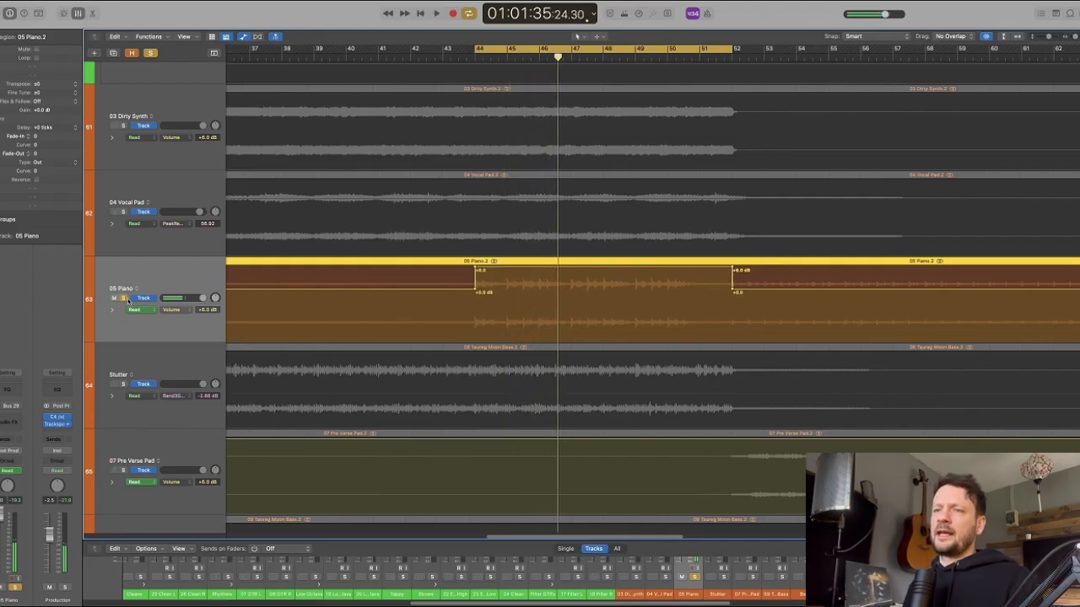
key("super+a")
- Set the cycle range to bars 36–52 and solo the Stutter track
scroll(511, 303, "left", 5)
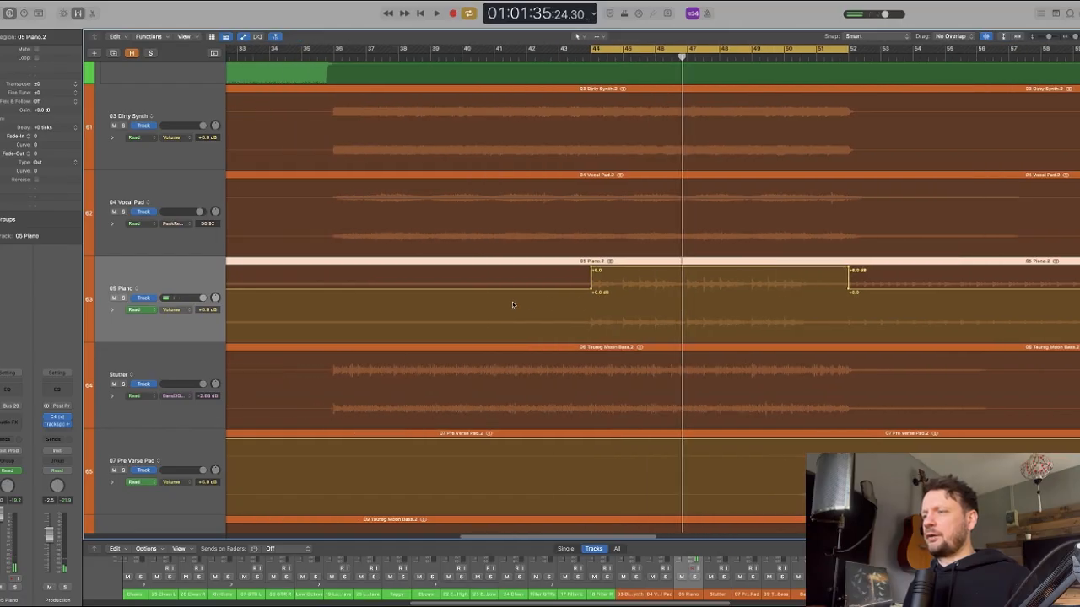
left_click_drag(357, 50, 865, 65)
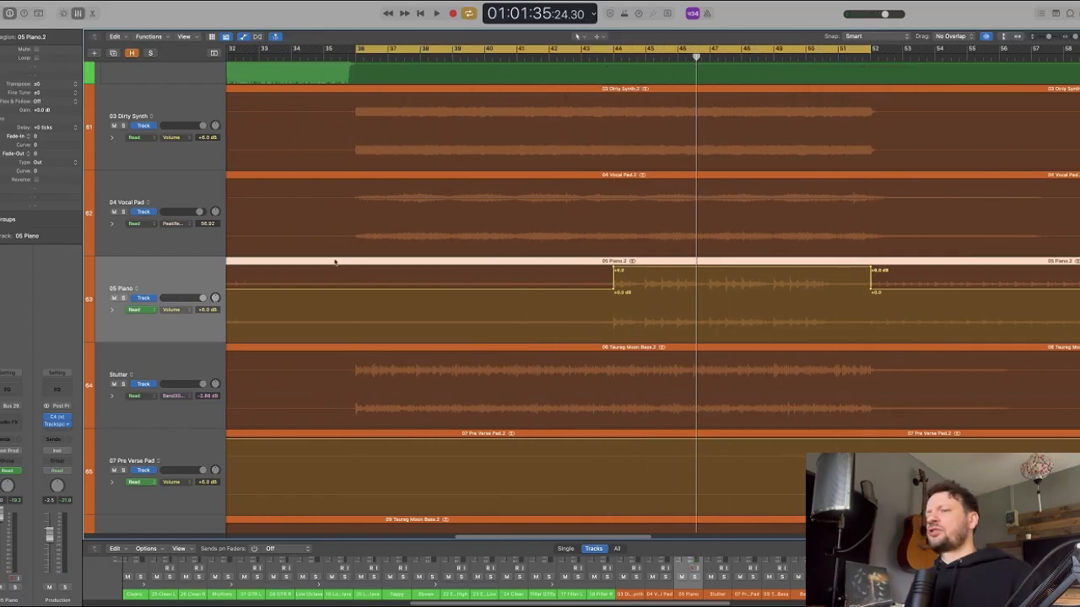
left_click(175, 371)
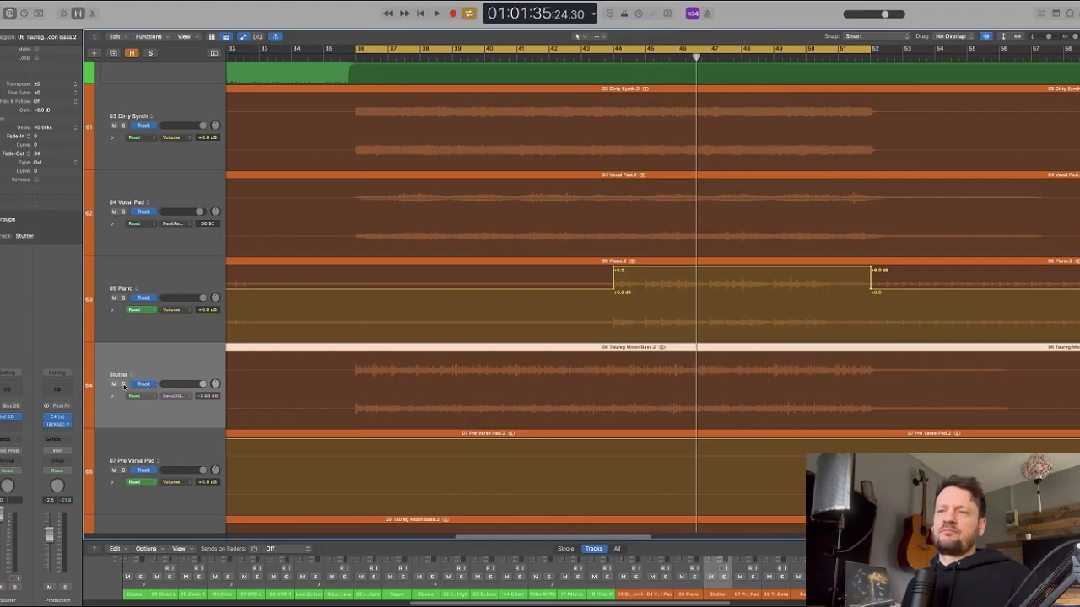
left_click(123, 385)
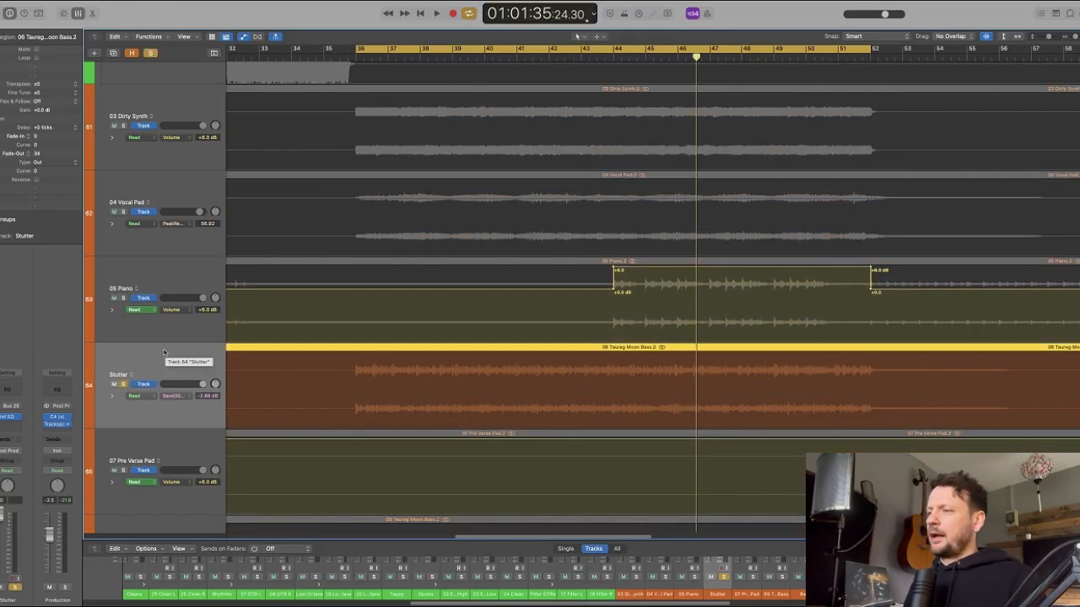
scroll(165, 353, "down", 2)
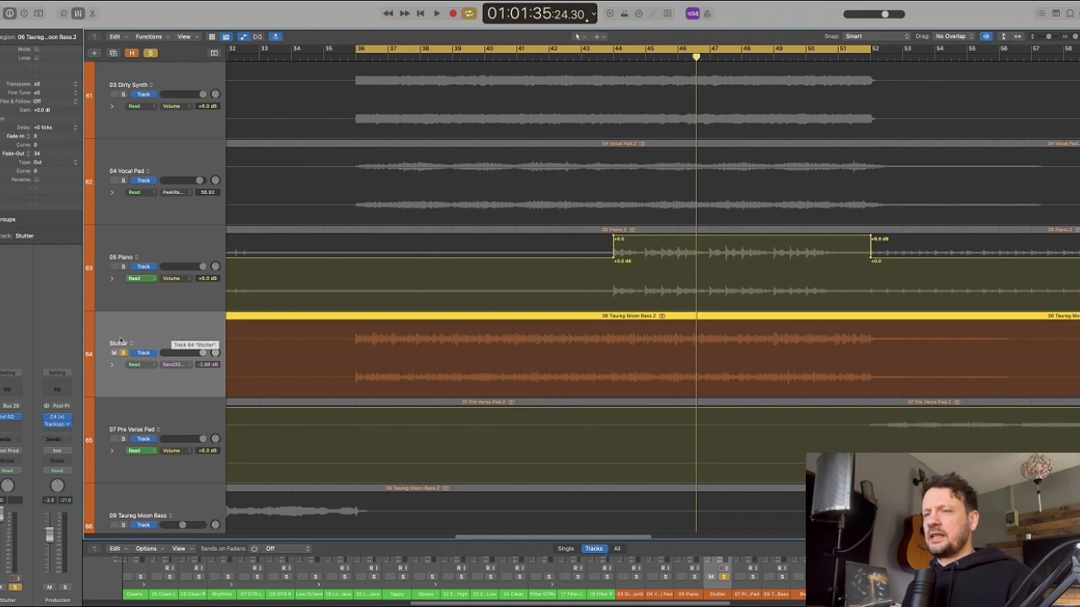
- Audition the soloed Stutter track within the bar 36–52 cycle range and unsolo it
key("space")
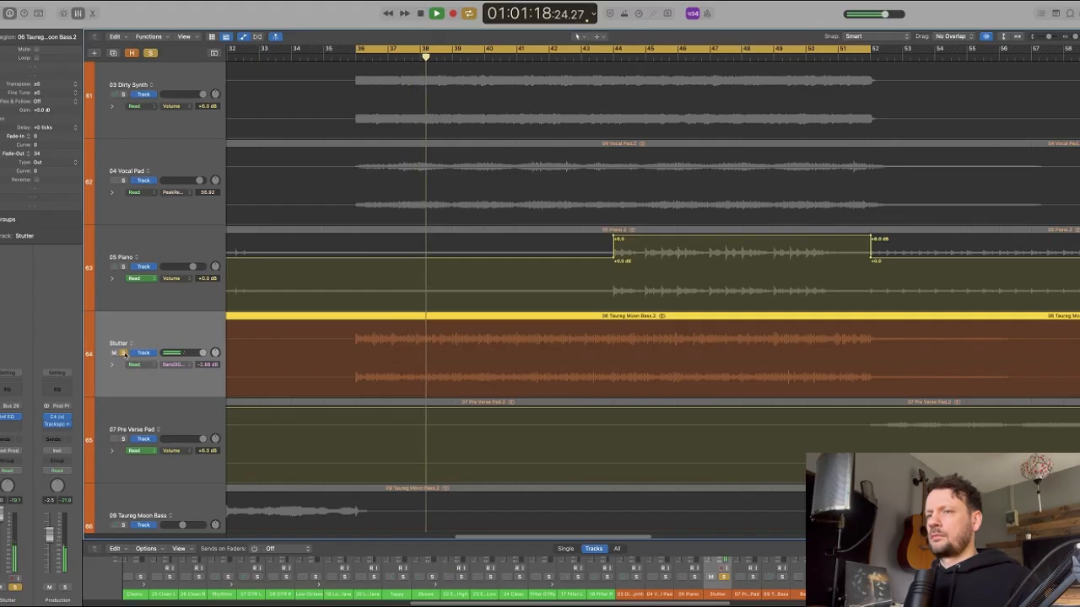
key("space")
key("s")
- Set the cycle range to bars 13–23, near the start of the 07 Pre Verse Pad region
key("super+Up")
key("super+Up")
key("super+Up")
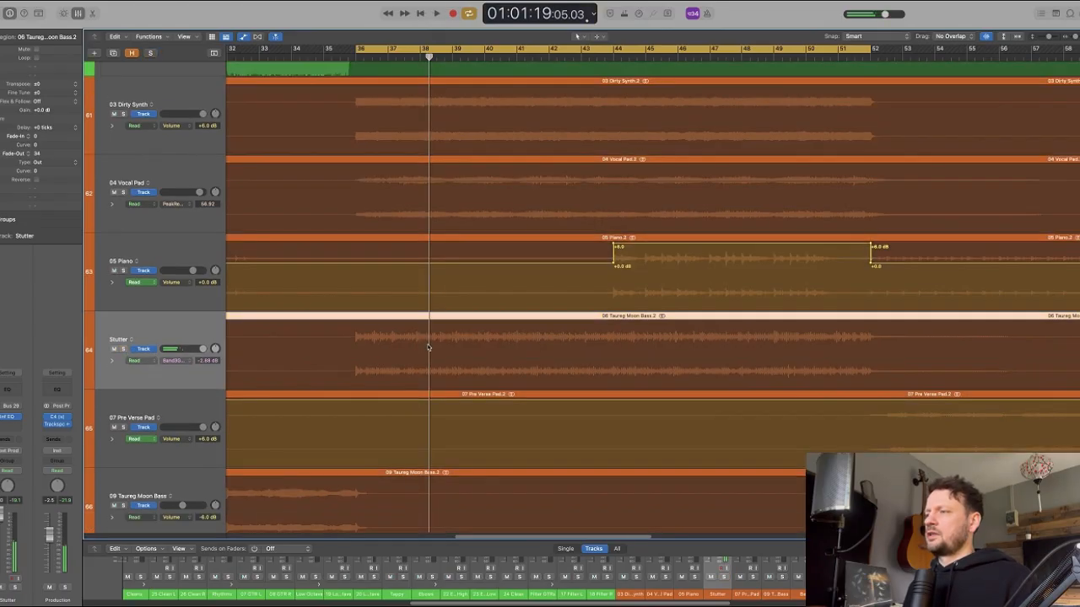
key("super+Left")
key("super+Left")
key("super+Left")
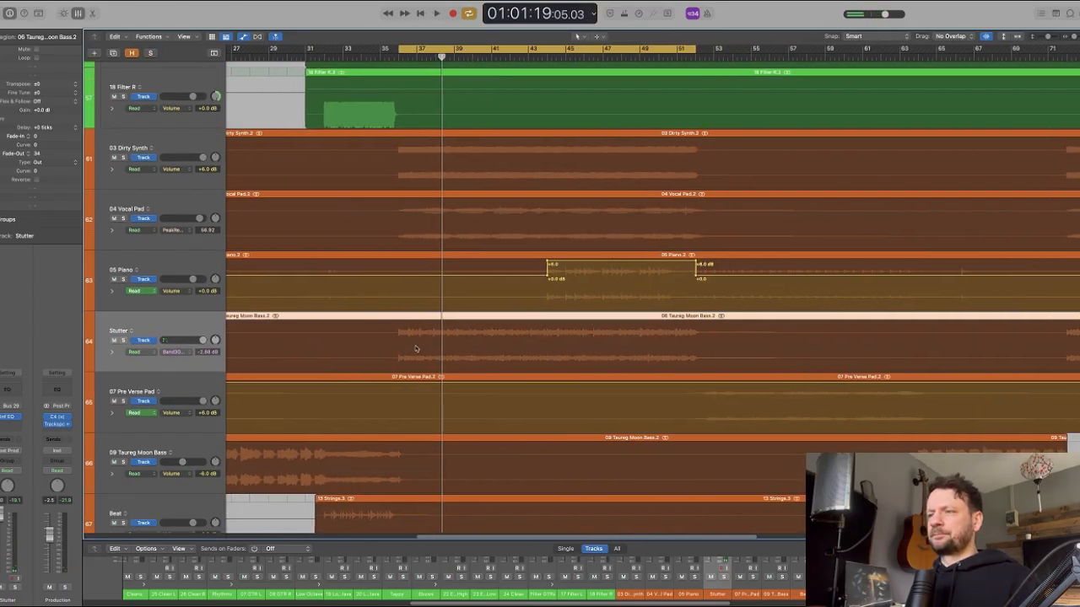
scroll(408, 344, "down", 5)
scroll(415, 348, "up", 3)
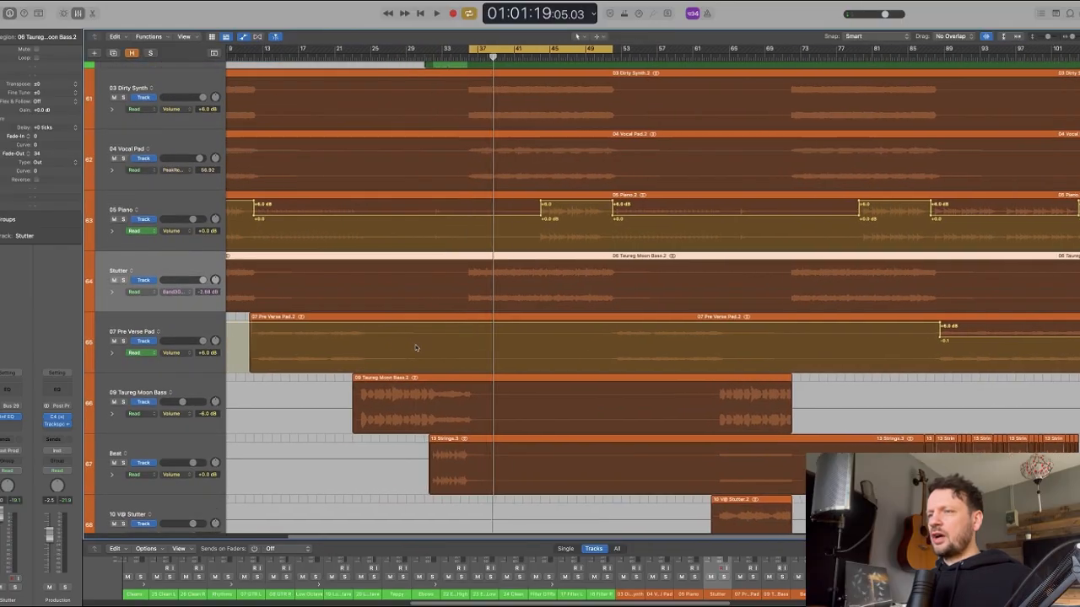
scroll(411, 329, "left", 3)
left_click(315, 57)
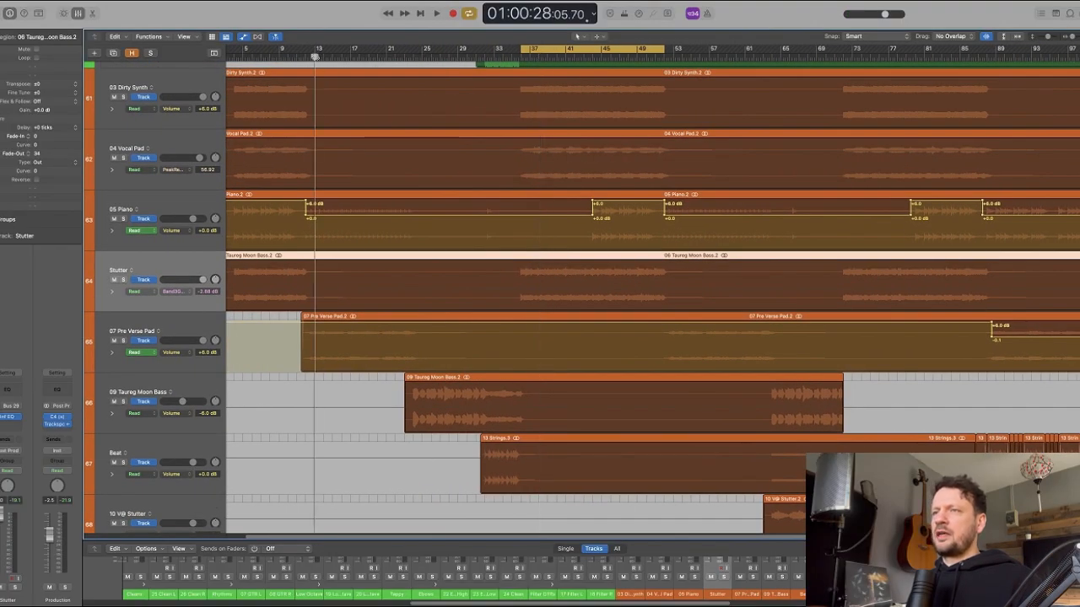
left_click_drag(318, 48, 403, 49)
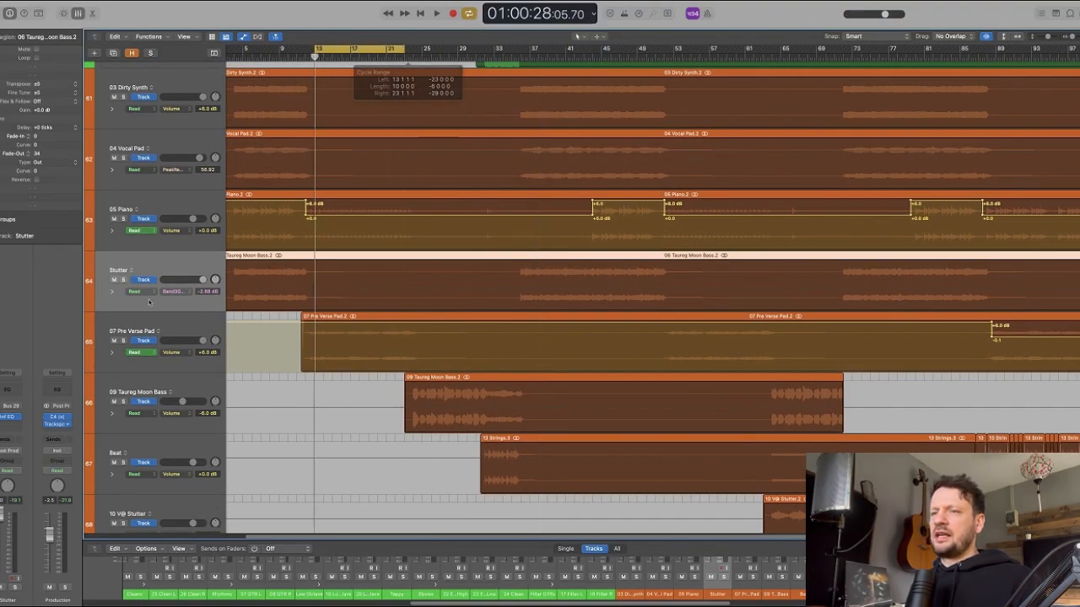
- Solo the 07 Pre Verse Pad track and audition it from bar 13
left_click(122, 341)
left_click(183, 327)
key("space")
scroll(393, 227, "left", 1)
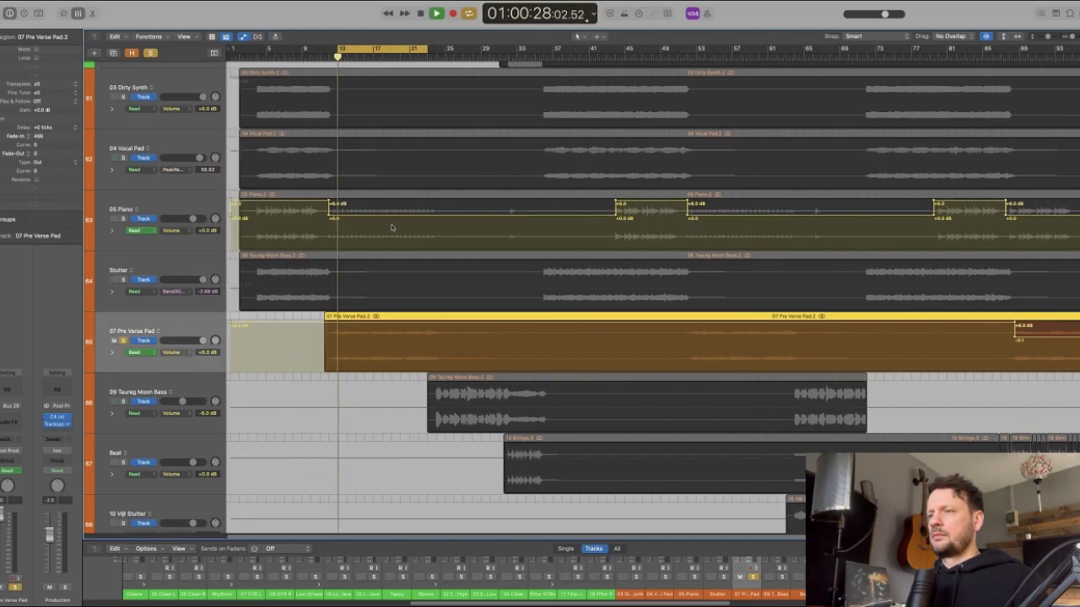
scroll(394, 227, "up", 3)
scroll(393, 227, "right", 2)
scroll(392, 227, "down", 1)
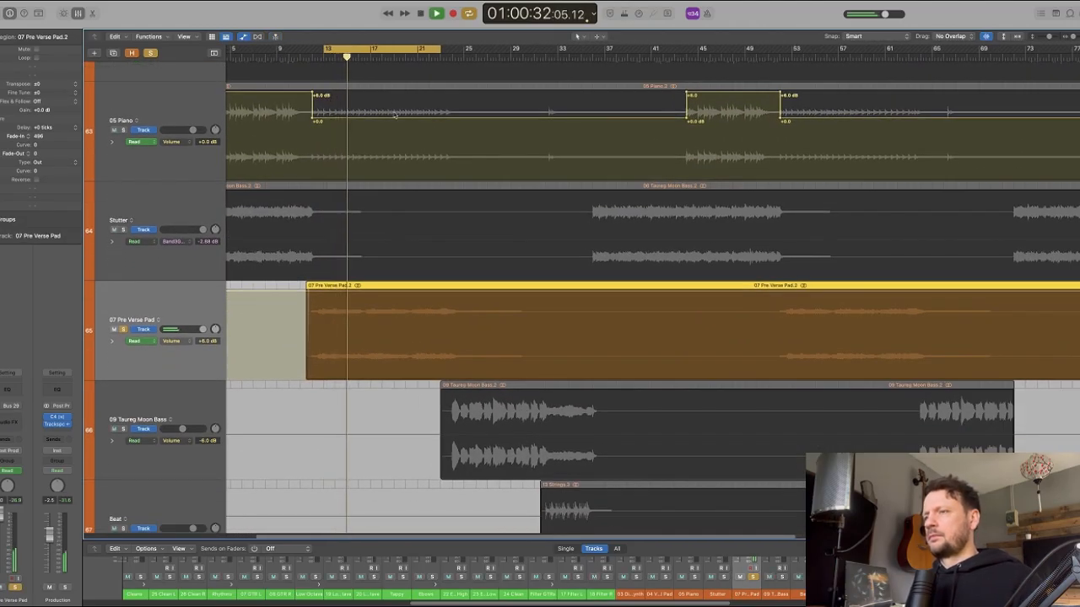
key("space")
- Set the cycle range to bars 24–34 and switch the solo from the Pre Verse Pad to the 09 Taureg Moon Bass track
left_click_drag(409, 49, 537, 49)
left_click(124, 330)
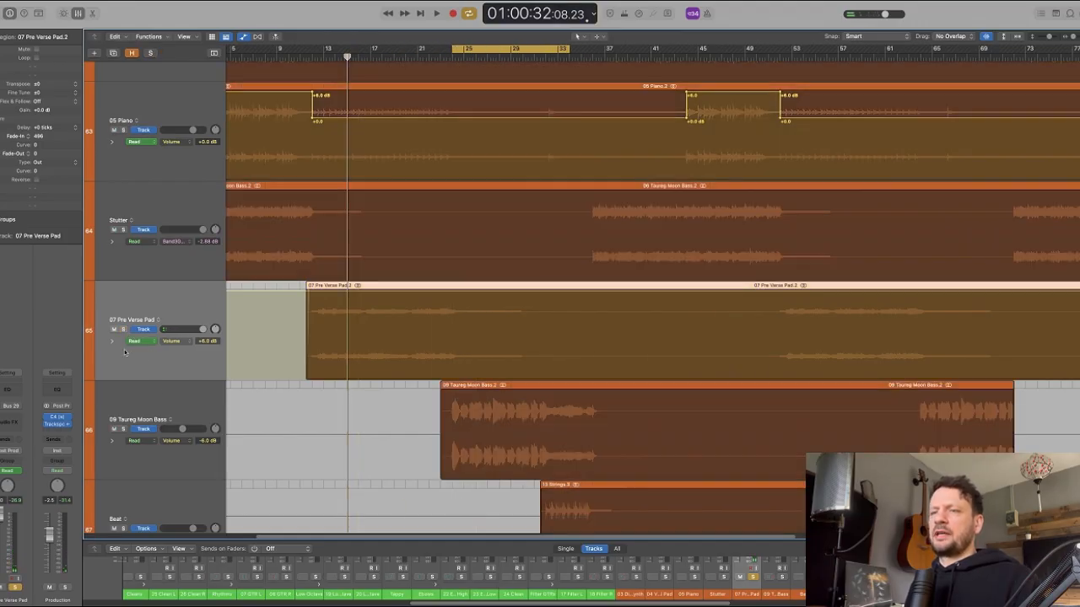
left_click(123, 430)
scroll(363, 379, "down", 5)
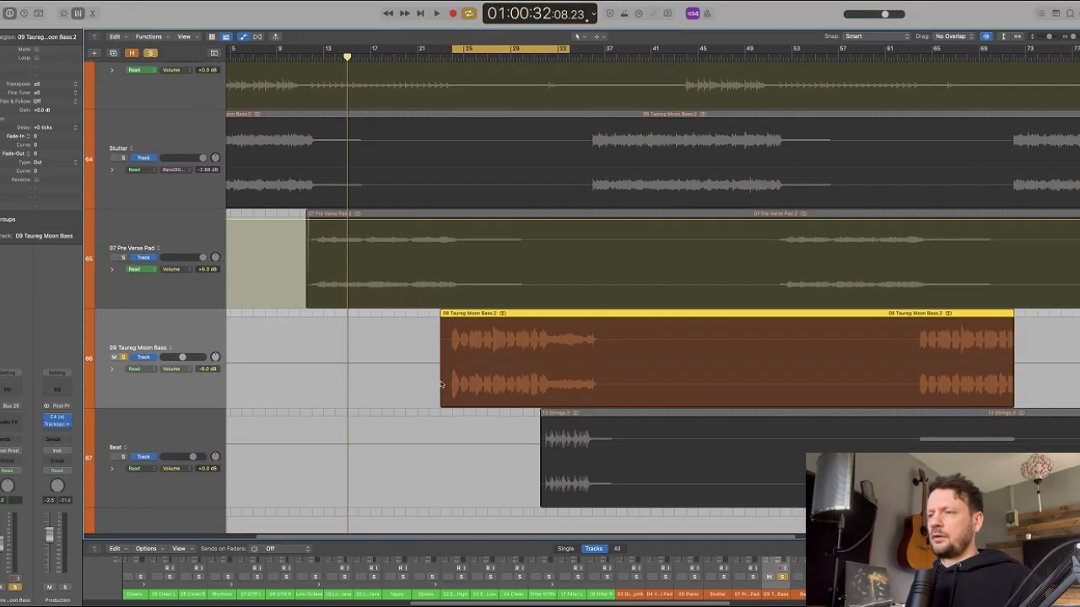
scroll(460, 367, "down", 2)
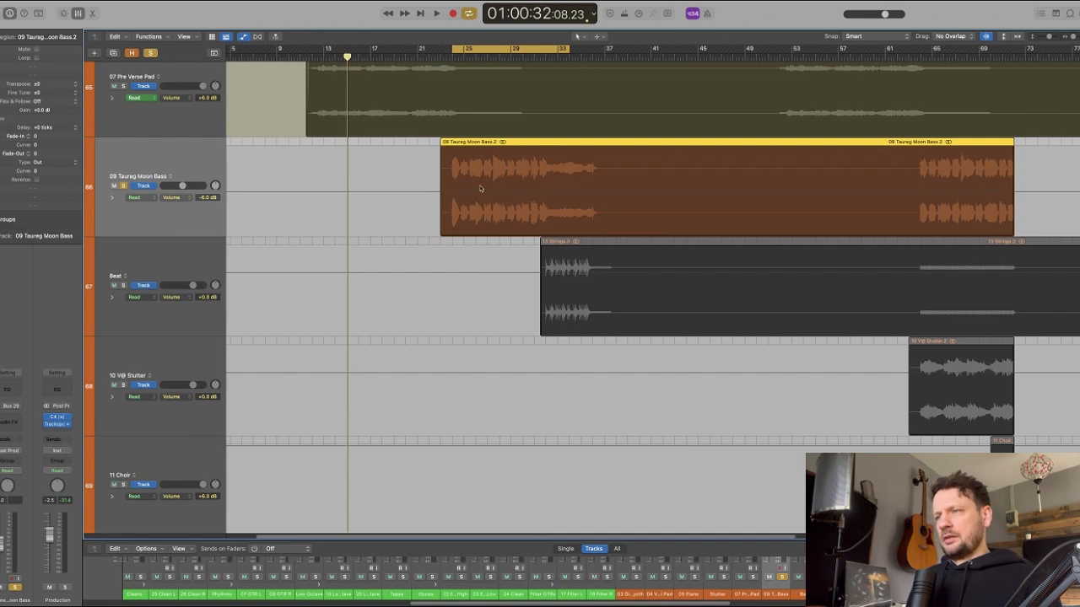
scroll(501, 183, "up", 3)
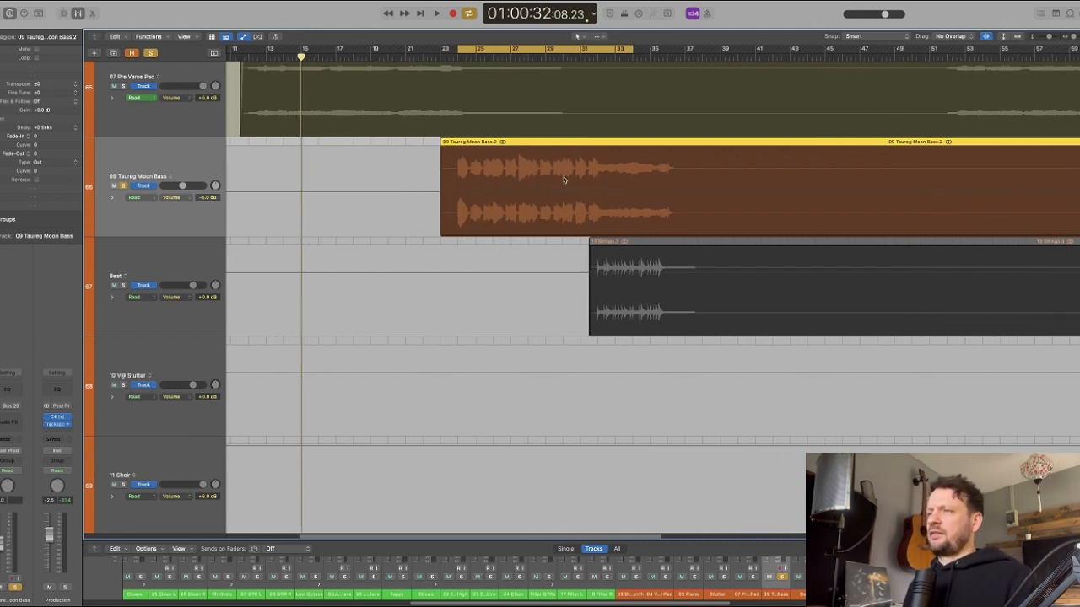
- Audition the soloed Taureg Moon Bass within the bar 24–34 cycle range and unsolo it
key("space")
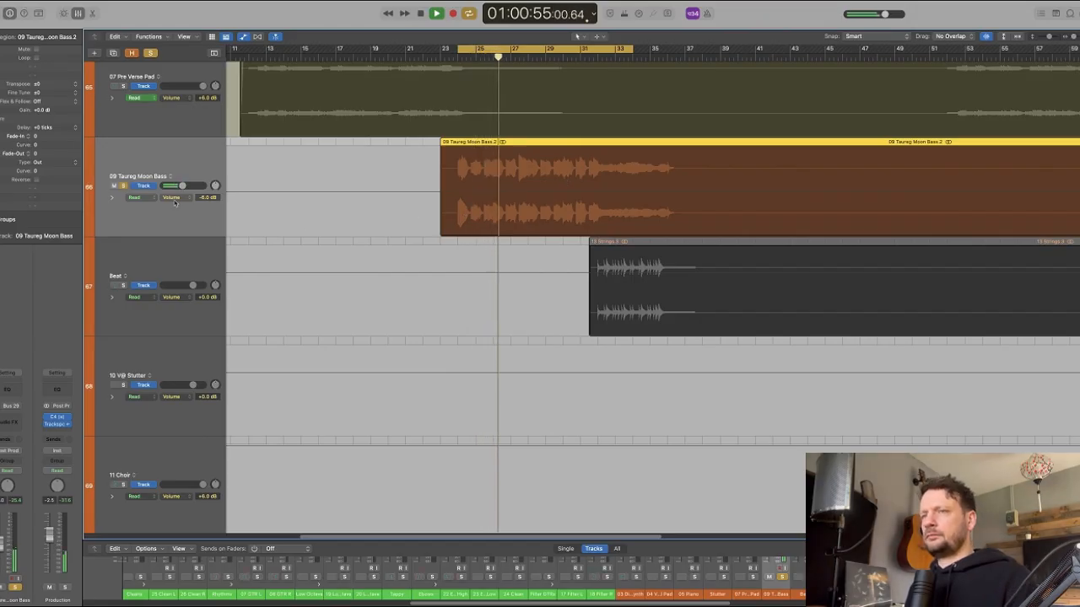
key("space")
key("super+a")
- Set the cycle range from bar 32 to about the middle of bar 35 and solo the Beat track
key("super+Left")
key("super+Left")
key("super+Left")
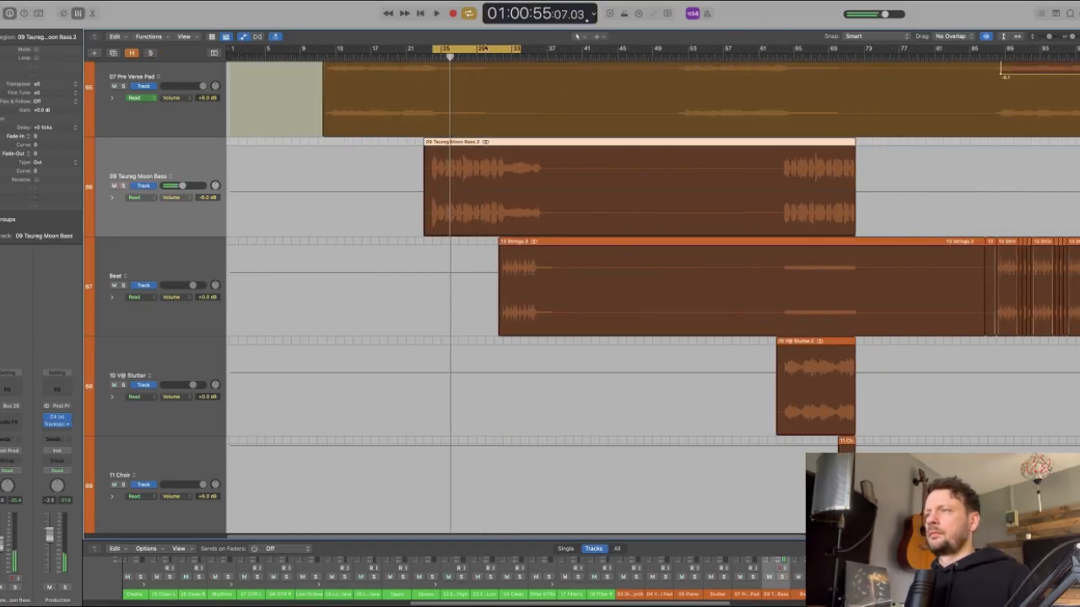
left_click_drag(487, 56, 538, 50)
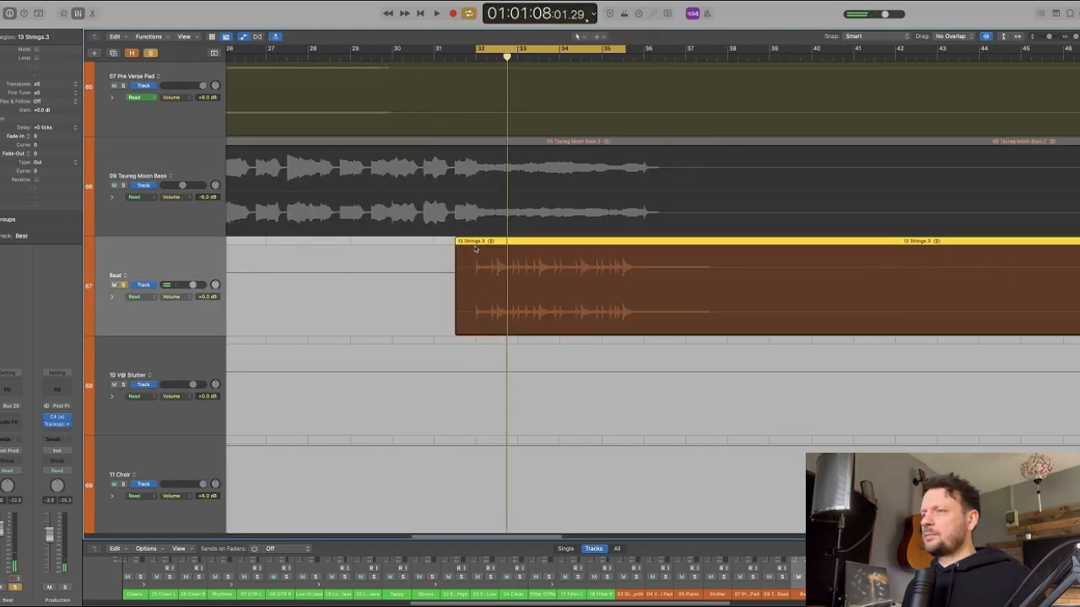
key("super+Left")
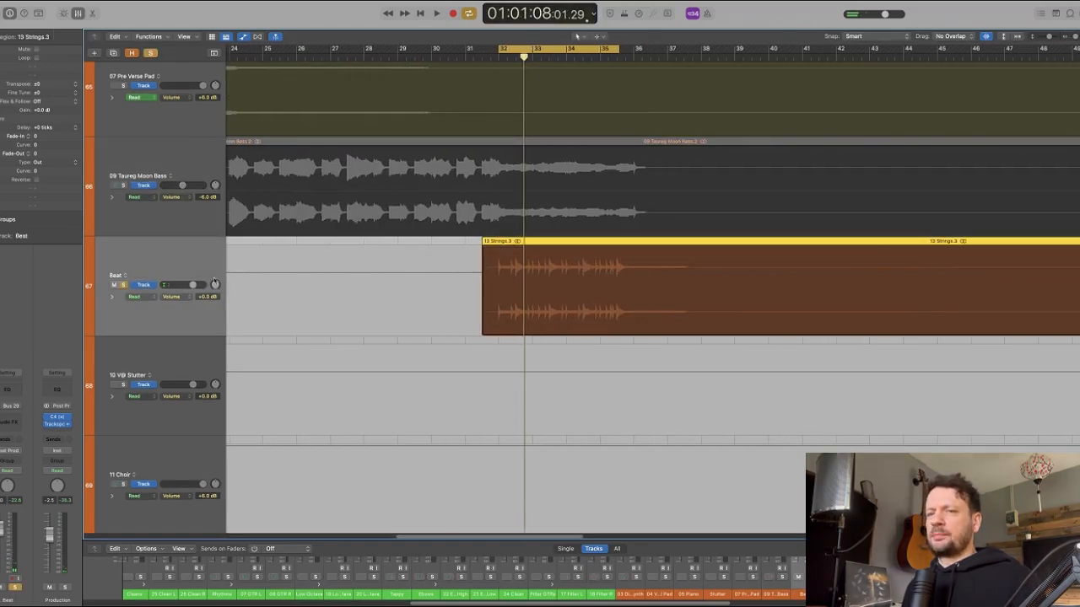
scroll(509, 290, "down", 5)
scroll(509, 290, "up", 5)
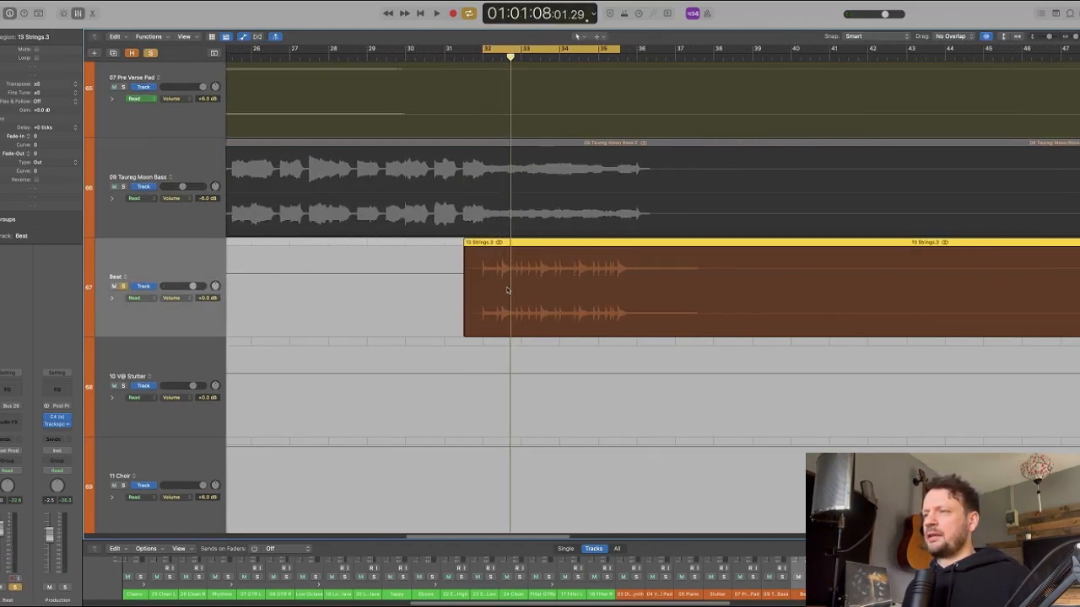
- Audition the soloed Beat track within its cycle range and unsolo it
key("space")
scroll(626, 270, "down", 2)
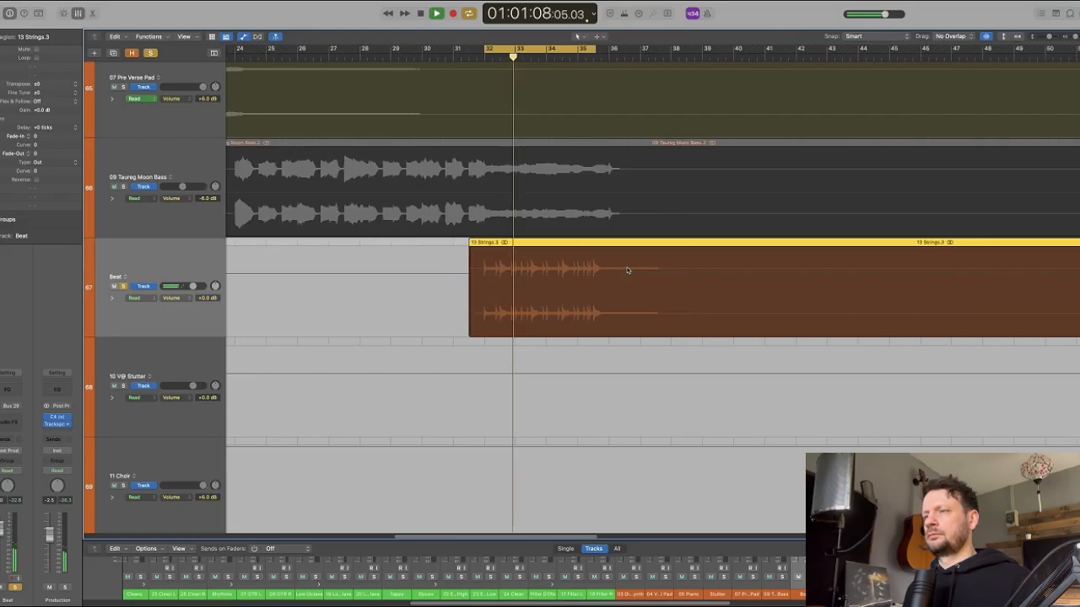
scroll(627, 270, "up", 2)
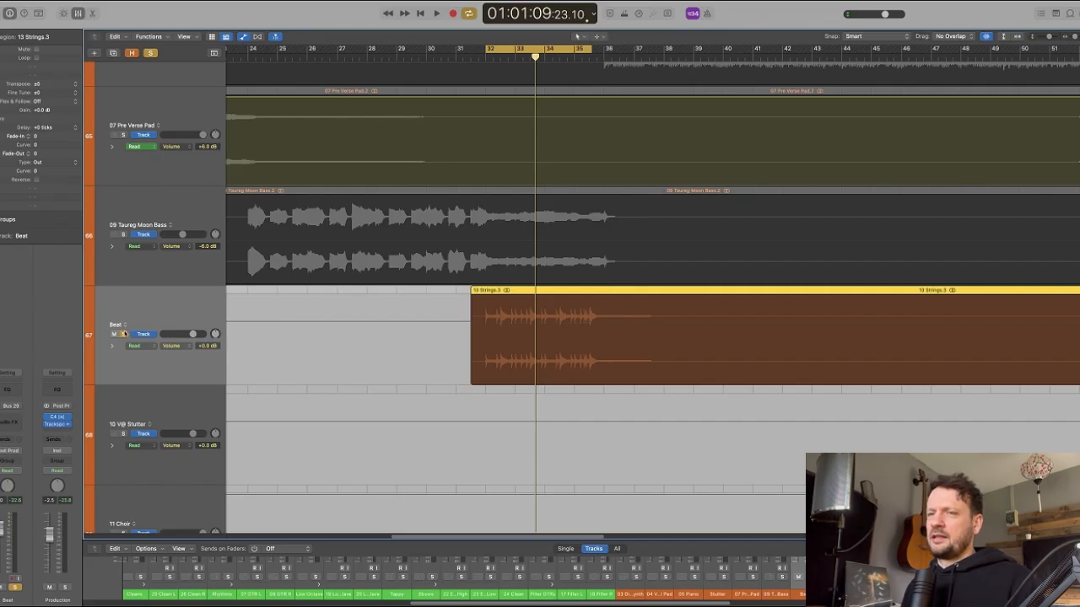
left_click(124, 334)
- Move the playhead to bar 64 and select the 10 V@ Stutter track
key("z")
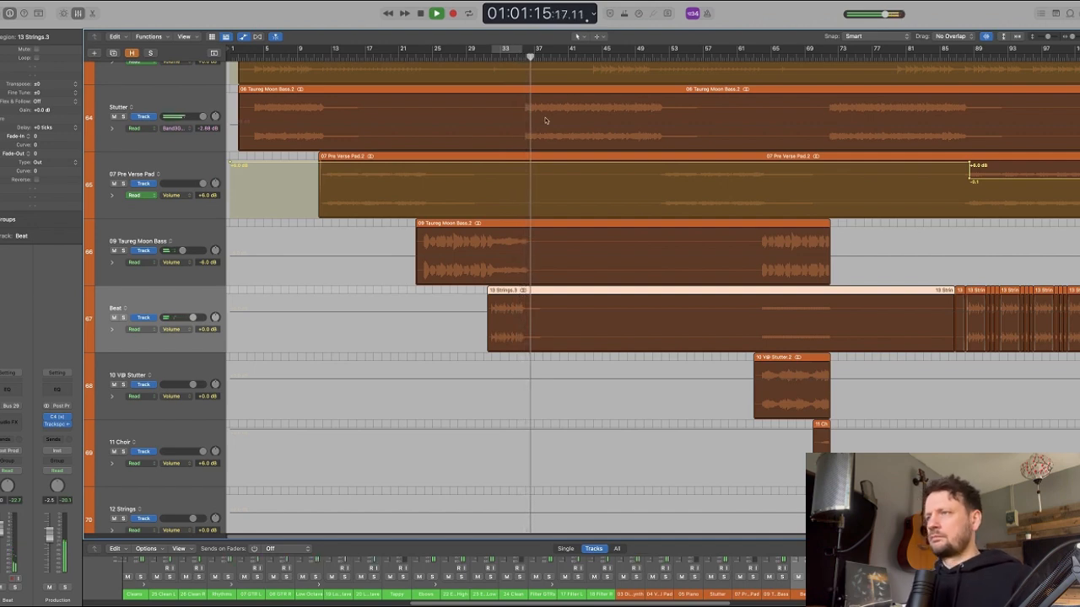
scroll(641, 182, "right", 4)
scroll(641, 181, "left", 1)
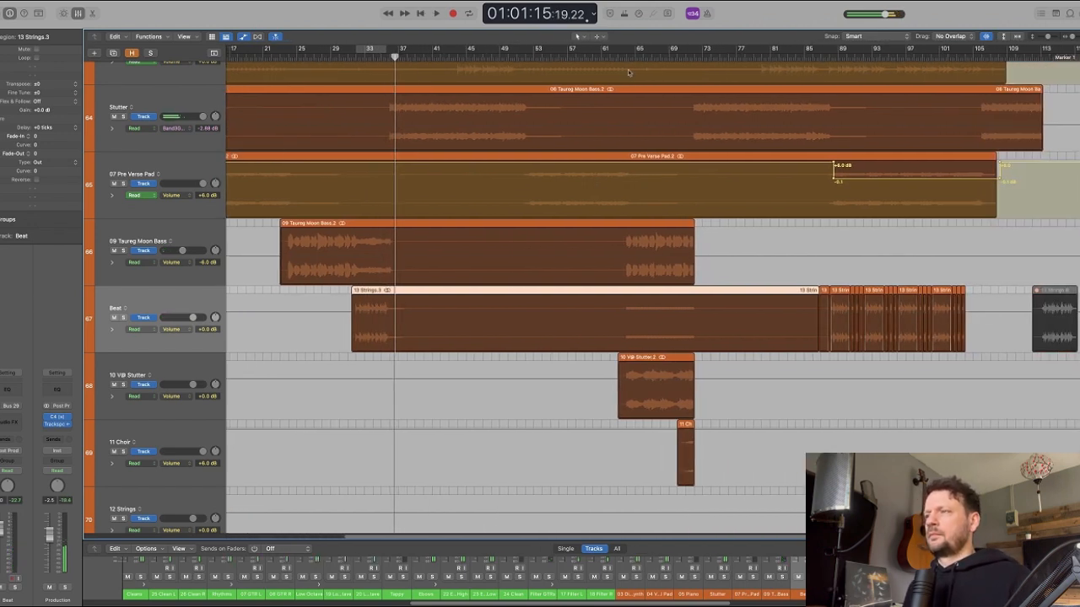
left_click(627, 57)
left_click(191, 363)
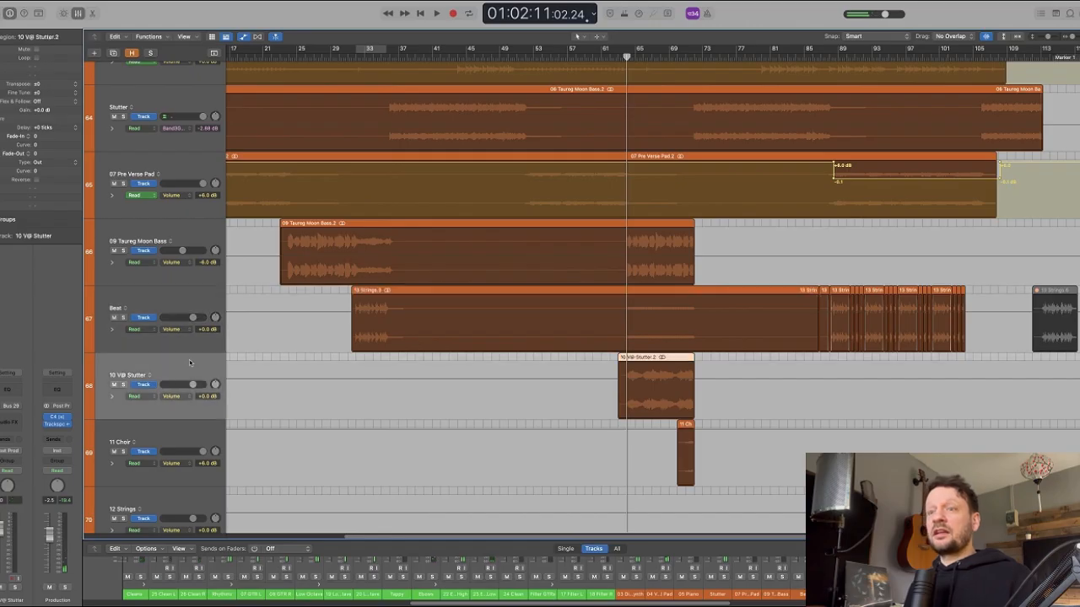
- Solo the 10 V@ Stutter track, audition it from bar 64 and unsolo it
key("super+Right")
key("super+Right")
key("super+Right")
scroll(191, 358, "right", 4)
key("super+Down")
key("super+Down")
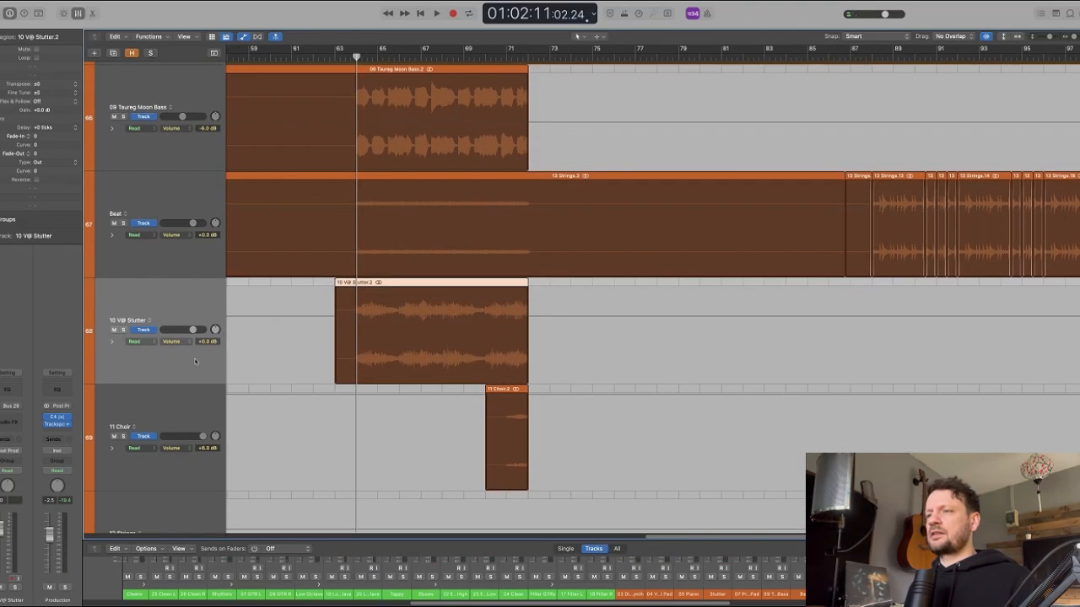
scroll(193, 361, "up", 2)
scroll(193, 361, "left", 3)
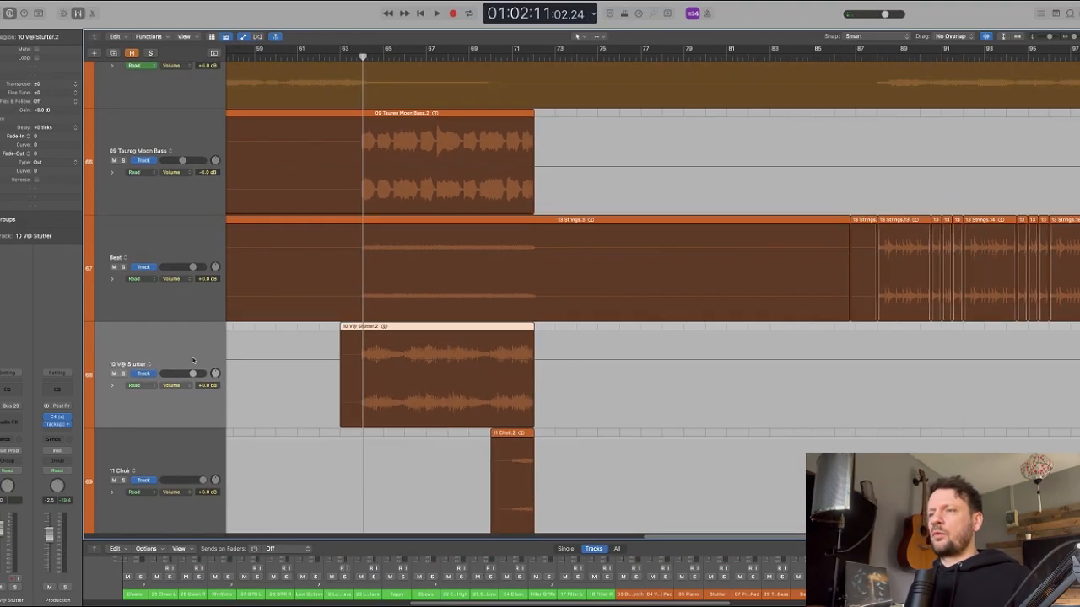
left_click(122, 374)
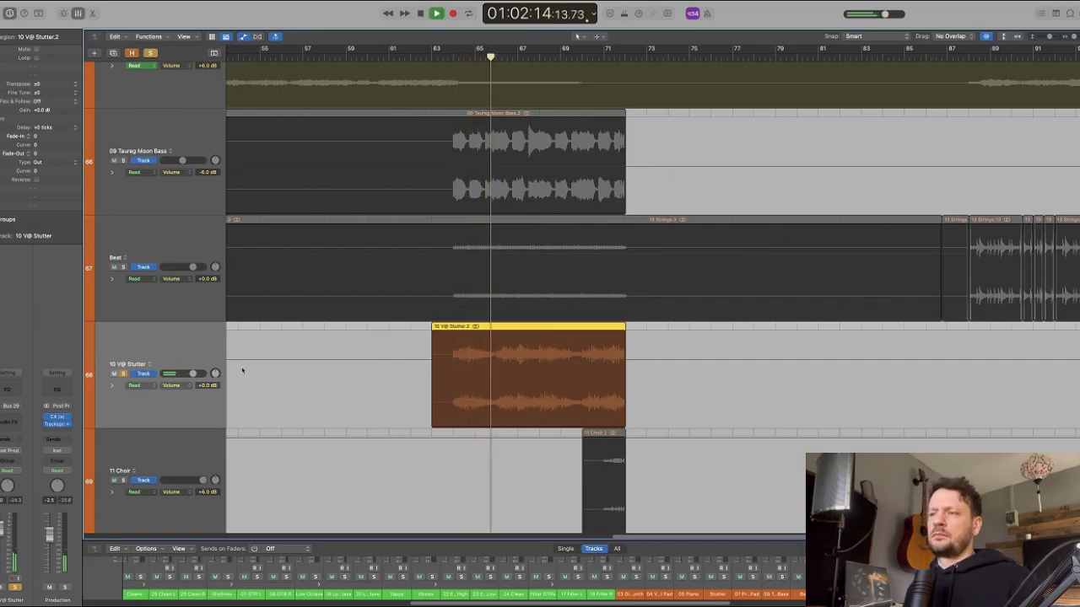
key("space")
left_click(123, 373)
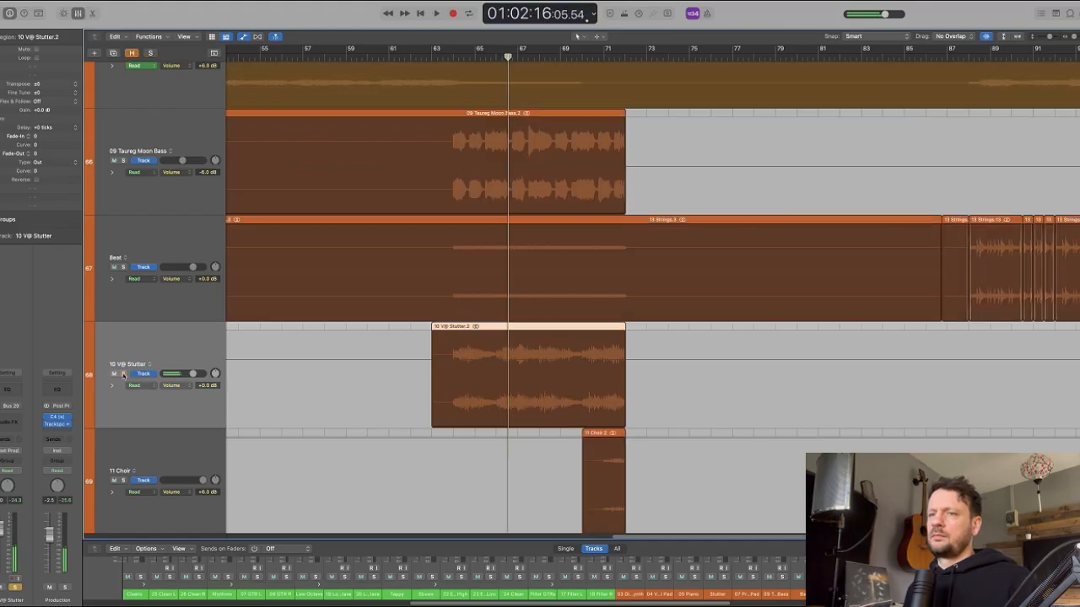
- Move the playhead to bar 71, within the choir region, and solo the 11 Choir track
scroll(383, 330, "down", 4)
scroll(383, 330, "down", 1)
left_click(603, 64)
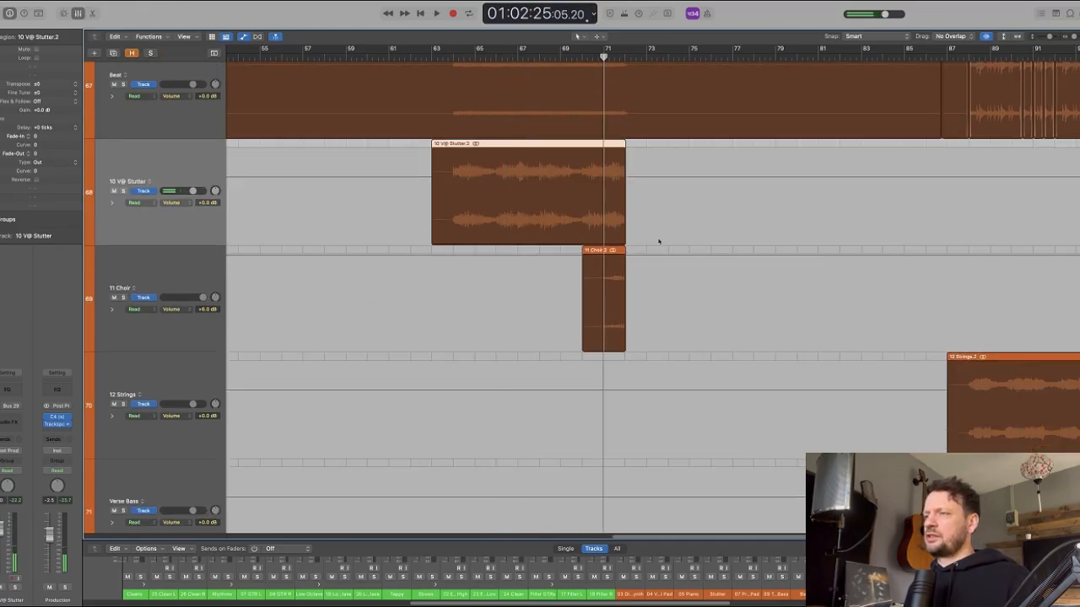
left_click(122, 297)
key("super+Right")
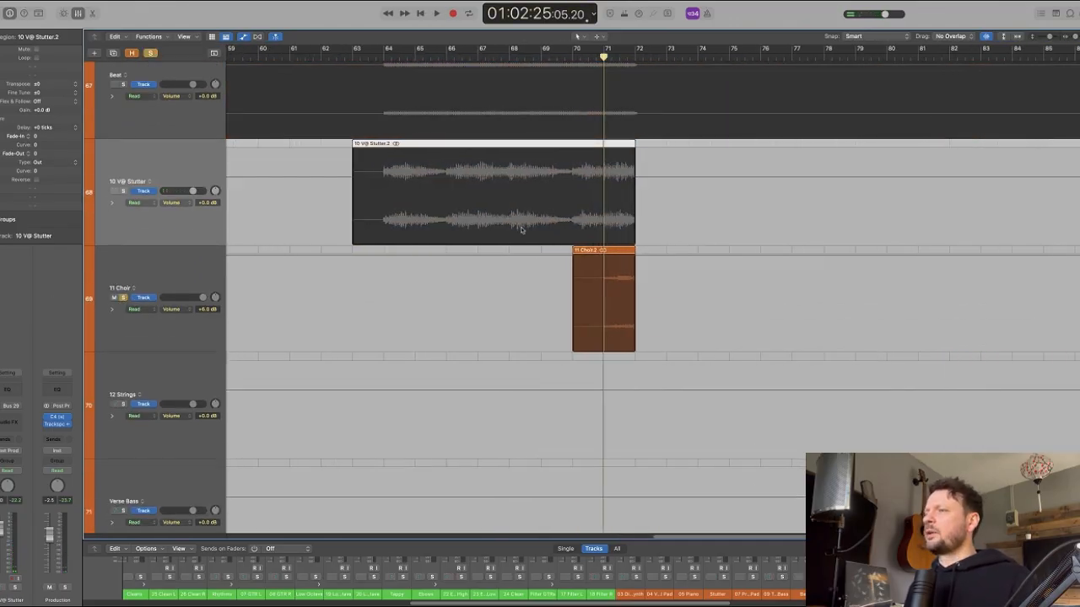
- Audition the soloed 11 Choir track from bar 71 to the end of its region and unsolo it
key("space")
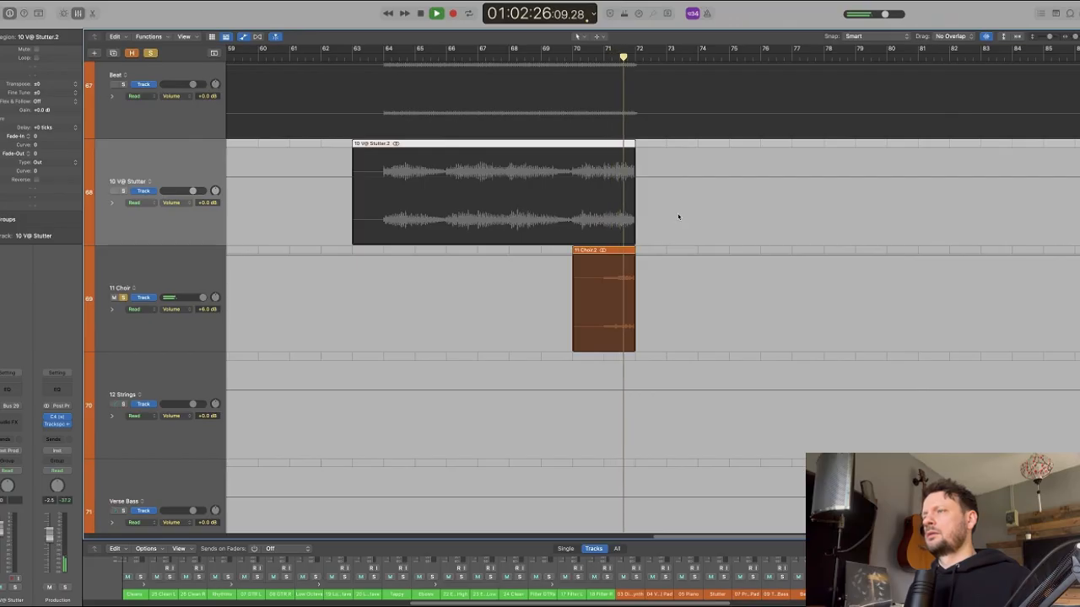
key("space")
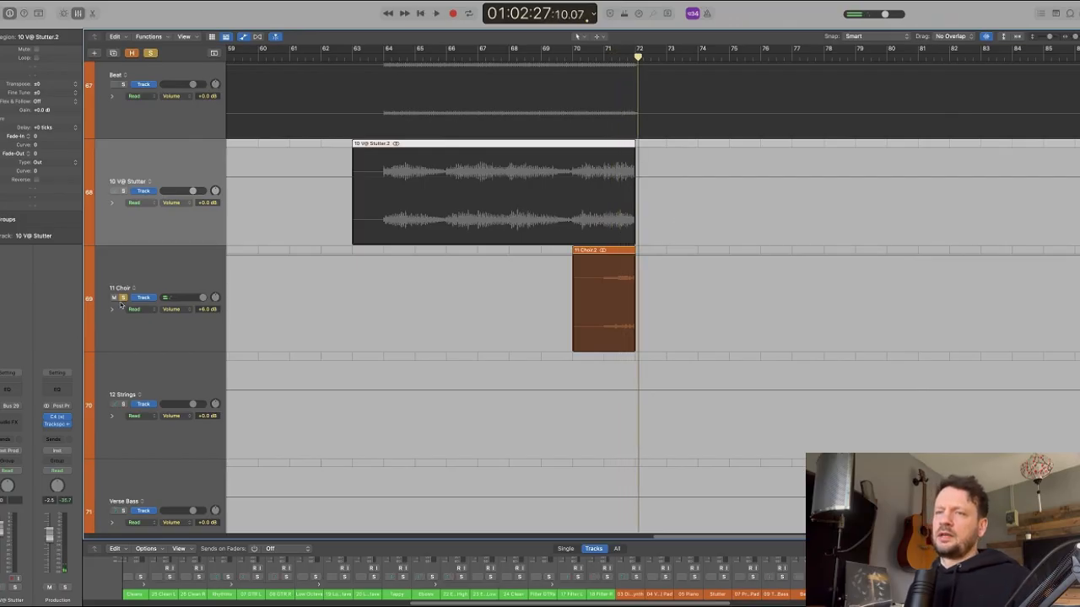
left_click(122, 298)
- Look over the 12 Strings, Verse Bass, riser and white noise tracks across the full arrangement
key("super+Up")
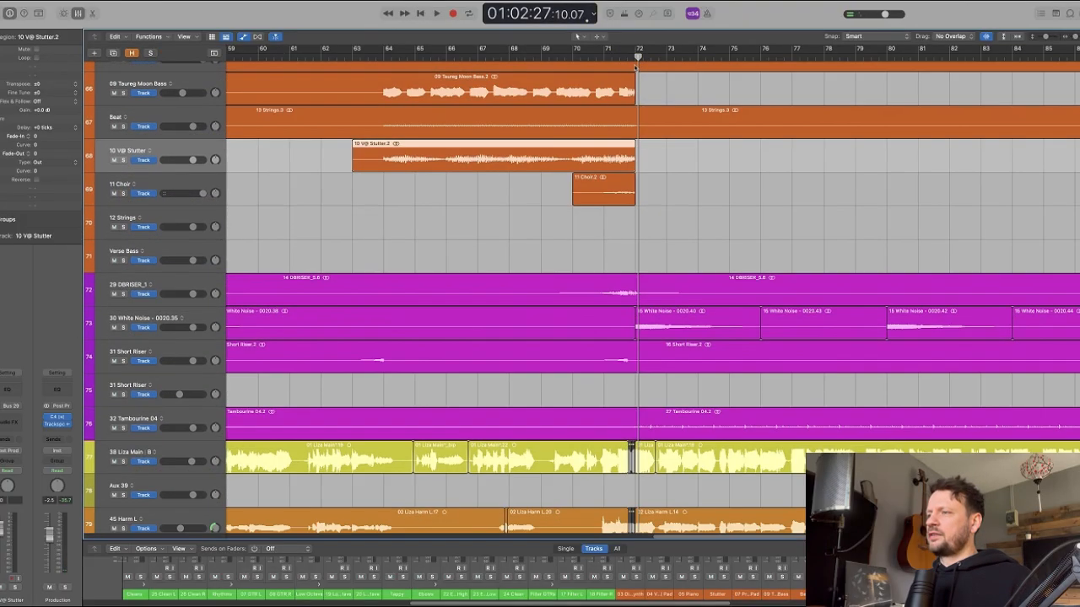
key("super+Left")
key("super+Left")
key("super+Left")
key("super+Down")
key("super+Left")
key("super+Left")
key("super+Left")
key("super+Left")
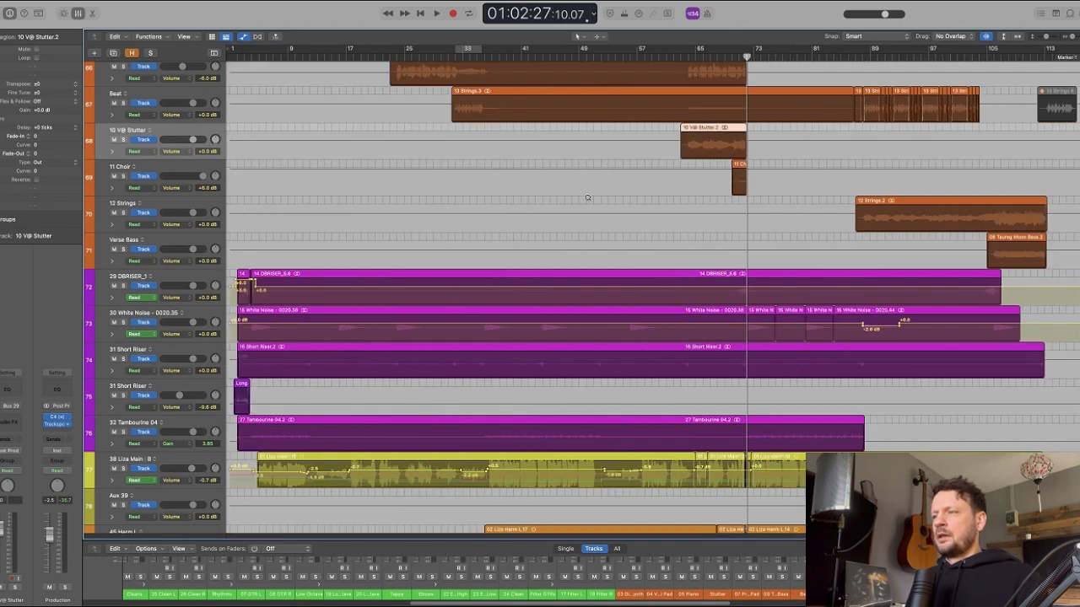
key("super+Down")
key("super+Down")
key("super+Down")
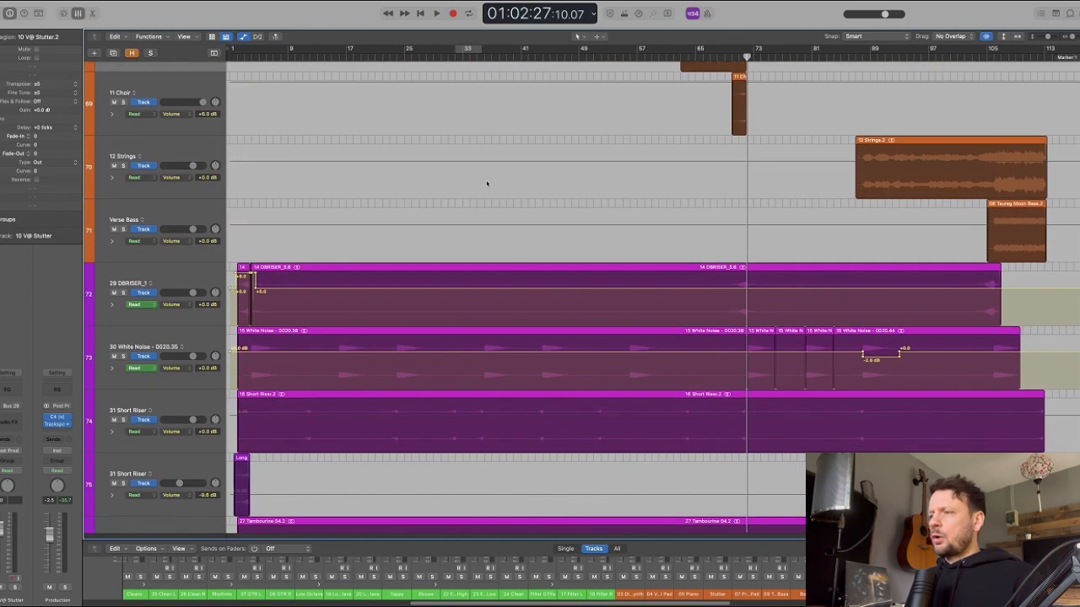
- Hide automation on all tracks and focus on the early bars of the purple riser and white noise tracks
key("a")
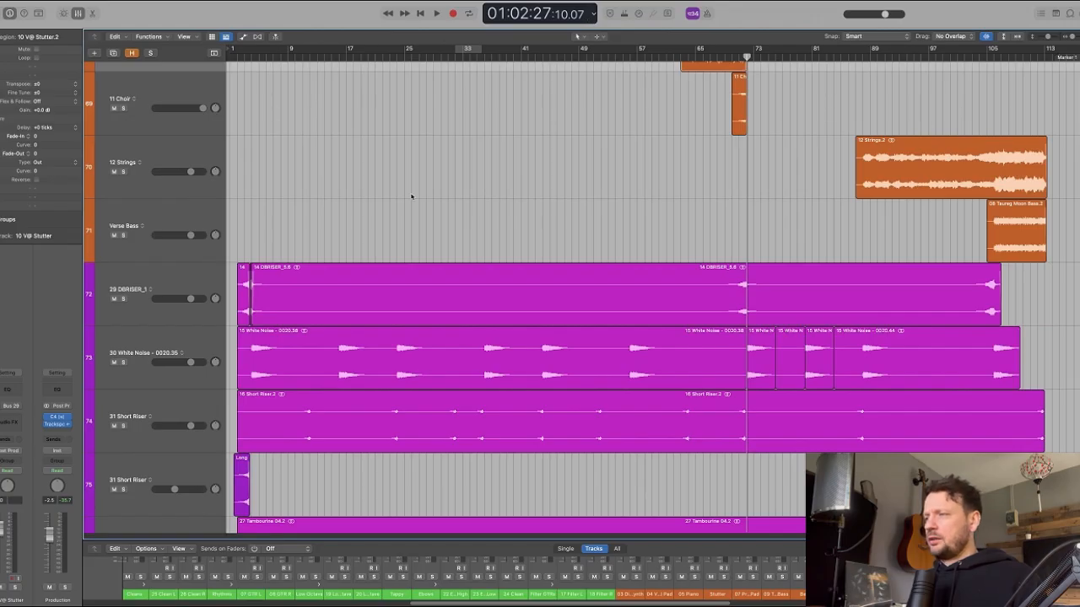
key("super+Right")
key("super+Right")
scroll(406, 207, "left", 10)
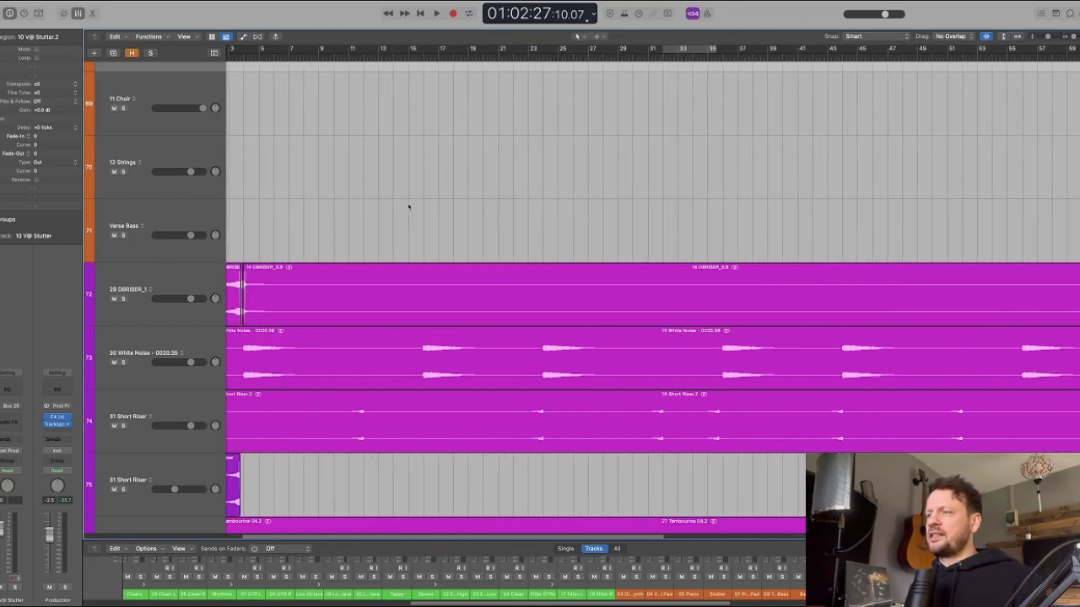
- Solo the 30 White Noise track, audition it from about bar 35, and unsolo it
scroll(409, 208, "down", 2)
scroll(409, 206, "up", 2)
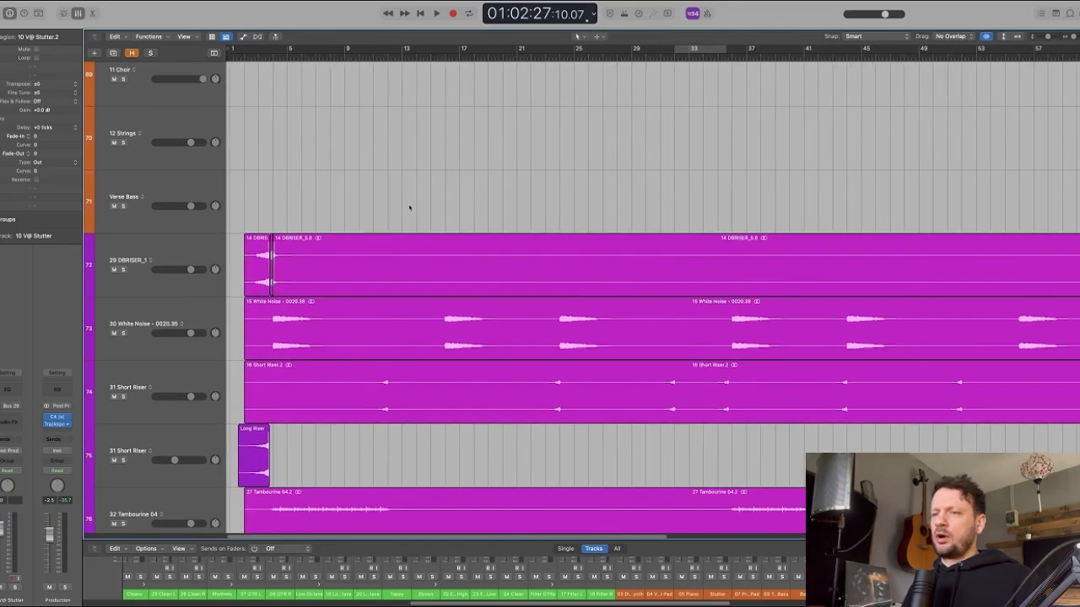
scroll(409, 208, "down", 2)
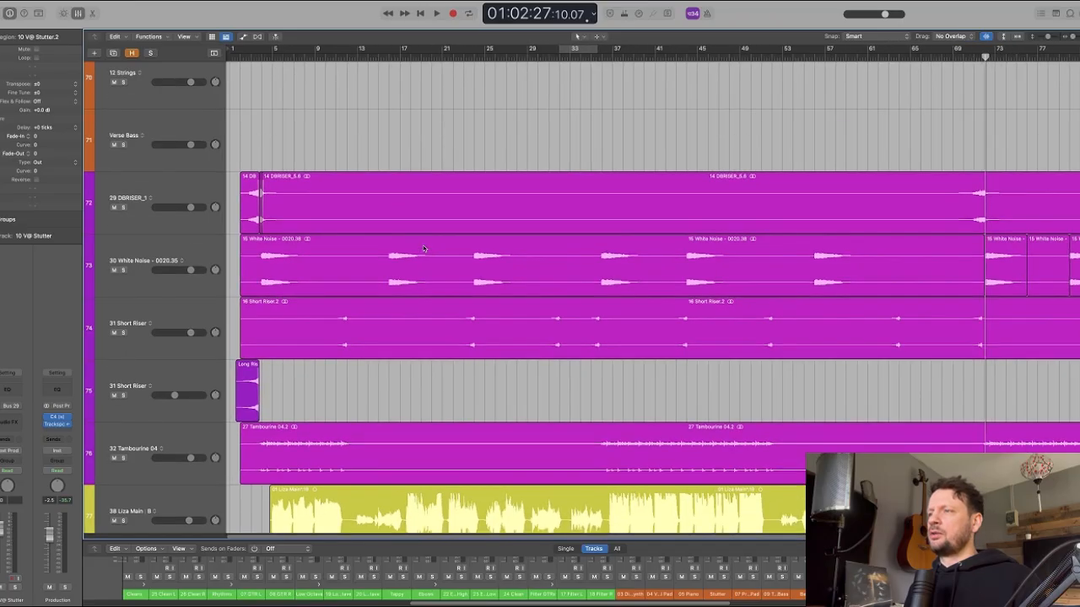
key("super+Left")
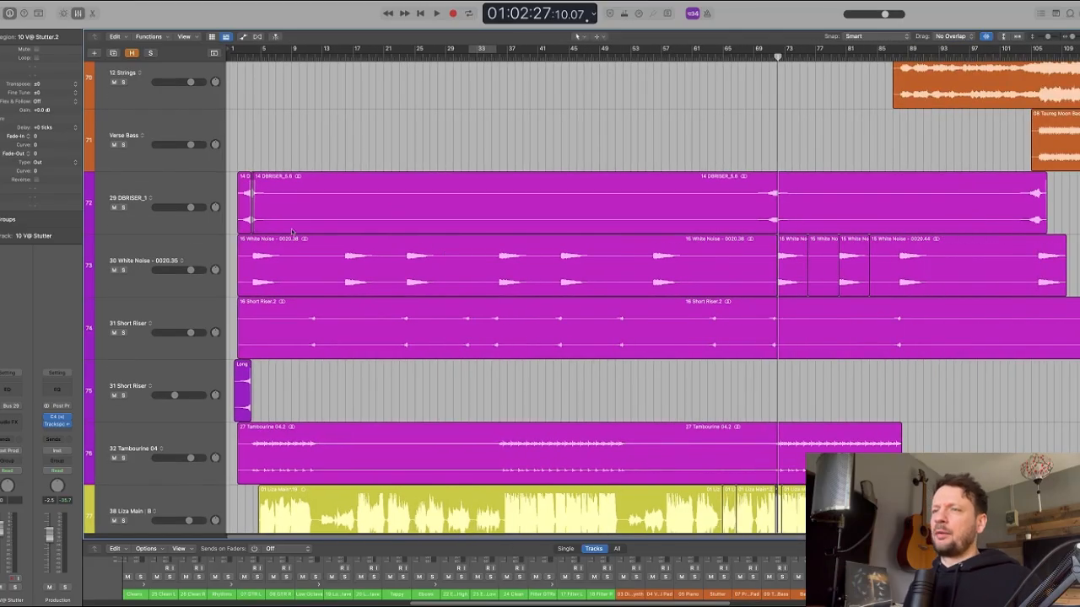
left_click(497, 56)
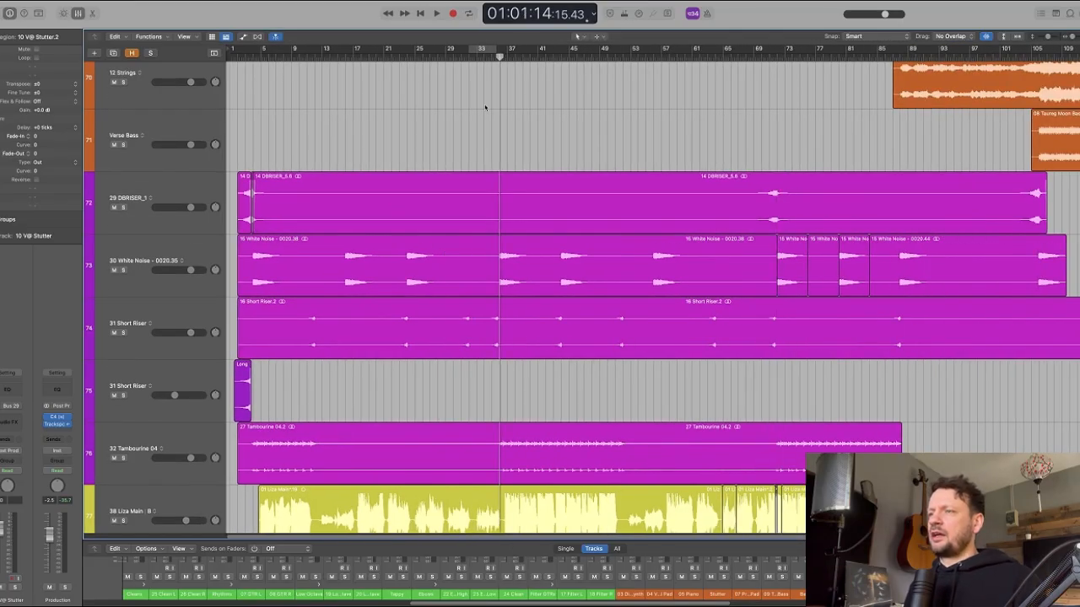
left_click(123, 270)
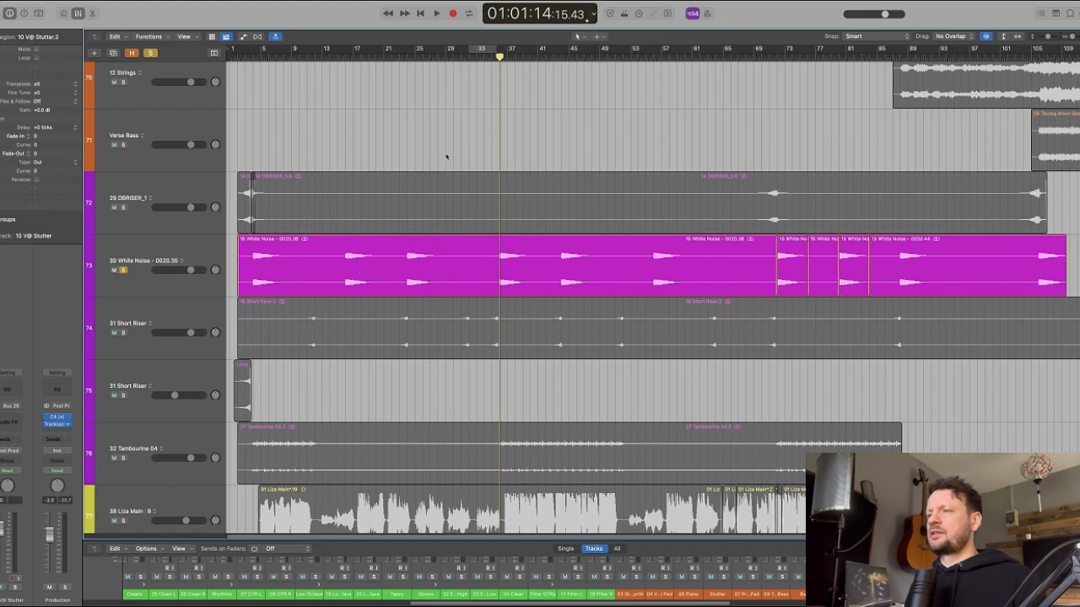
key("space")
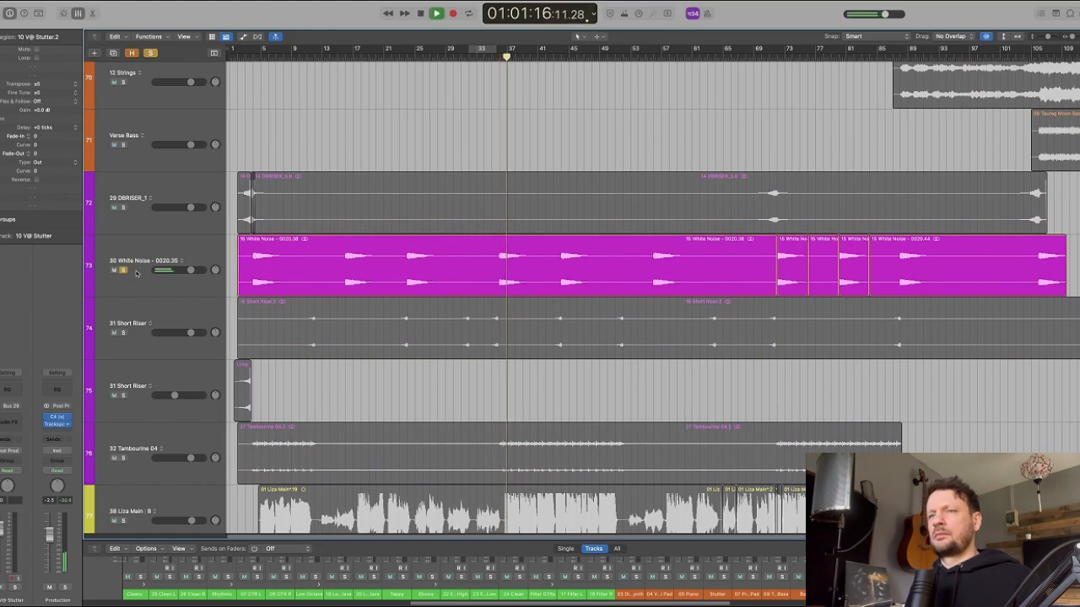
key("space")
left_click(123, 270)
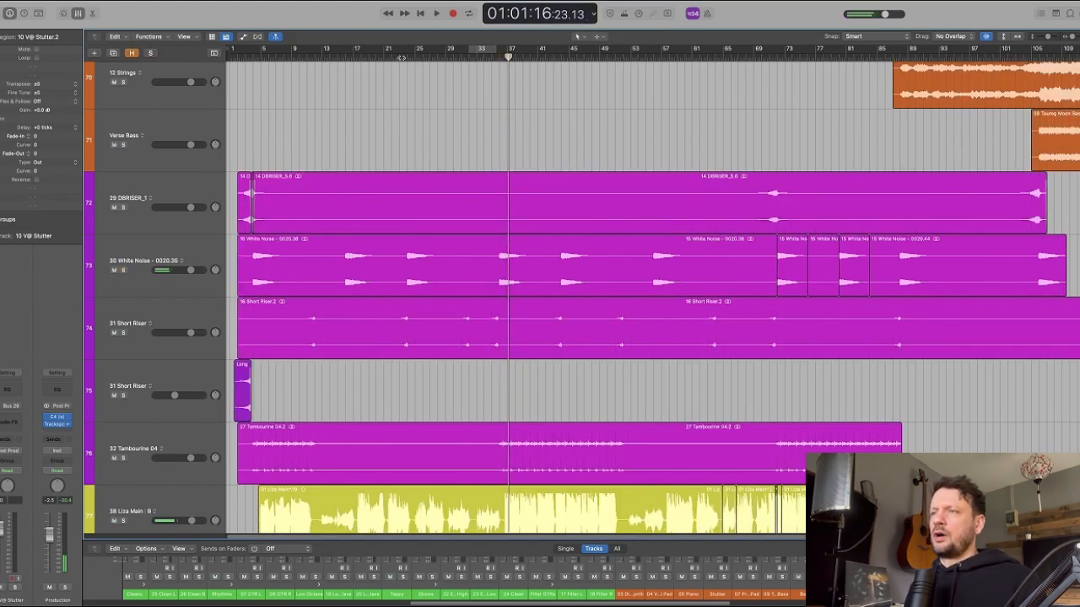
- Audition the upper 31 Short Riser track soloed from about bar 22, leading into its next swell, and unsolo it
left_click(400, 58)
left_click(124, 334)
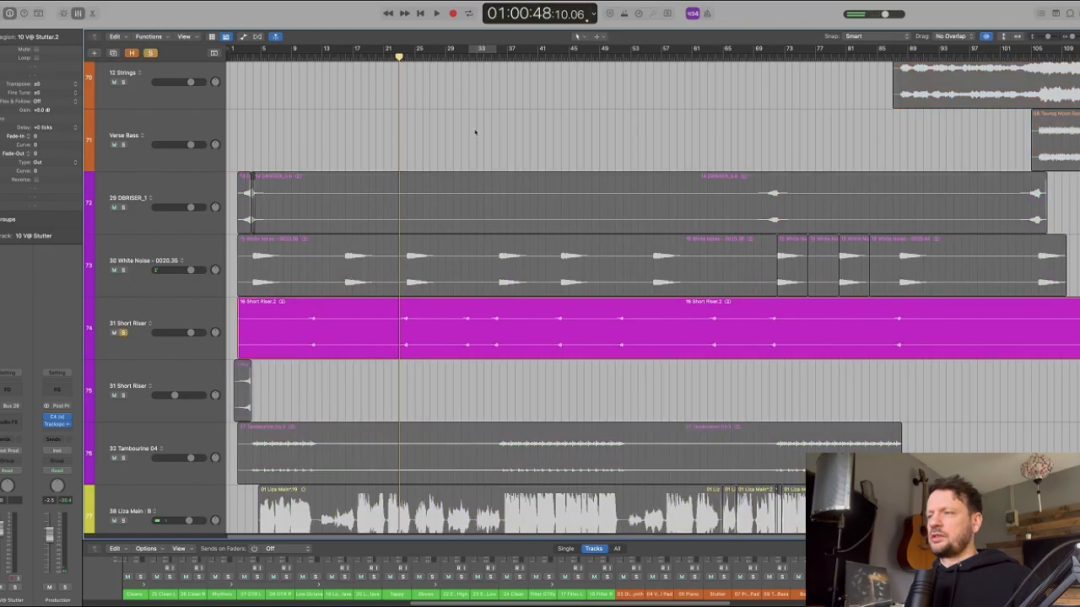
key("space")
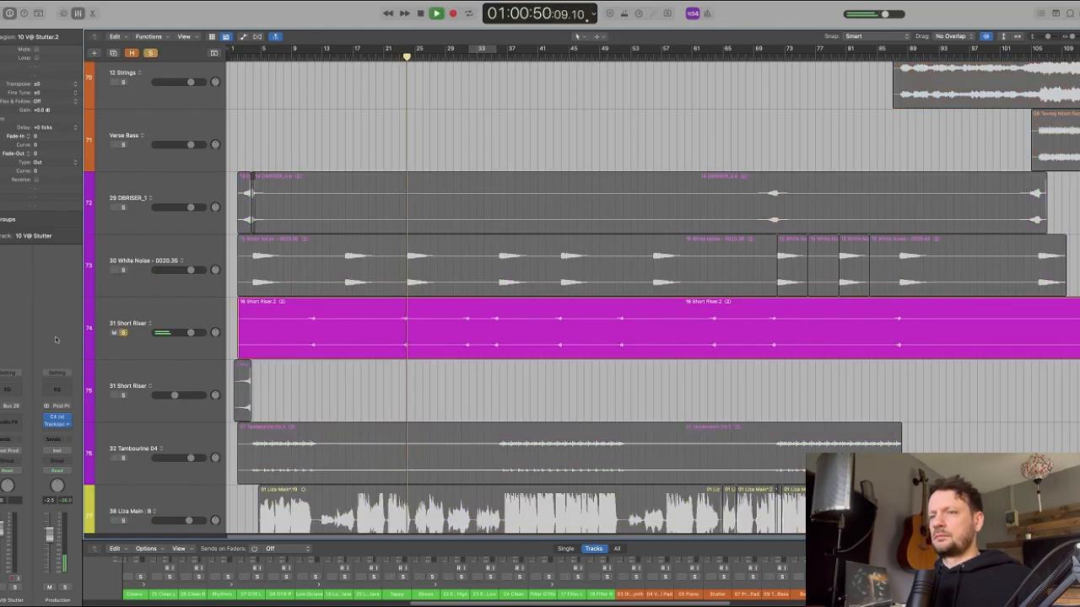
key("space")
left_click(123, 334)
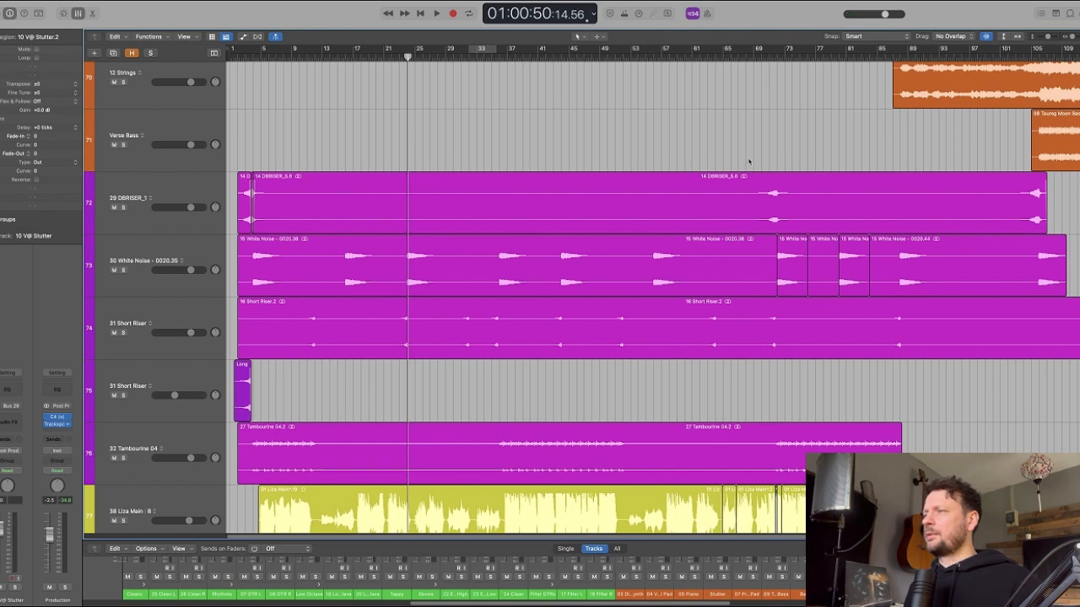
- Solo and select the 32 Tambourine 04 track and play it from about bar 35
scroll(728, 219, "down", 3)
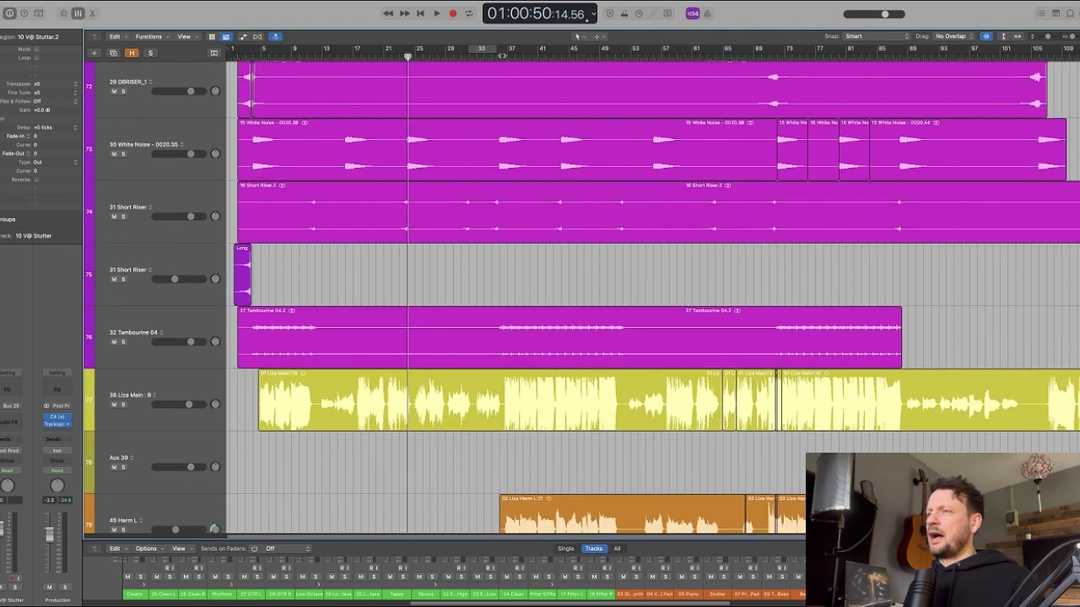
left_click(501, 56)
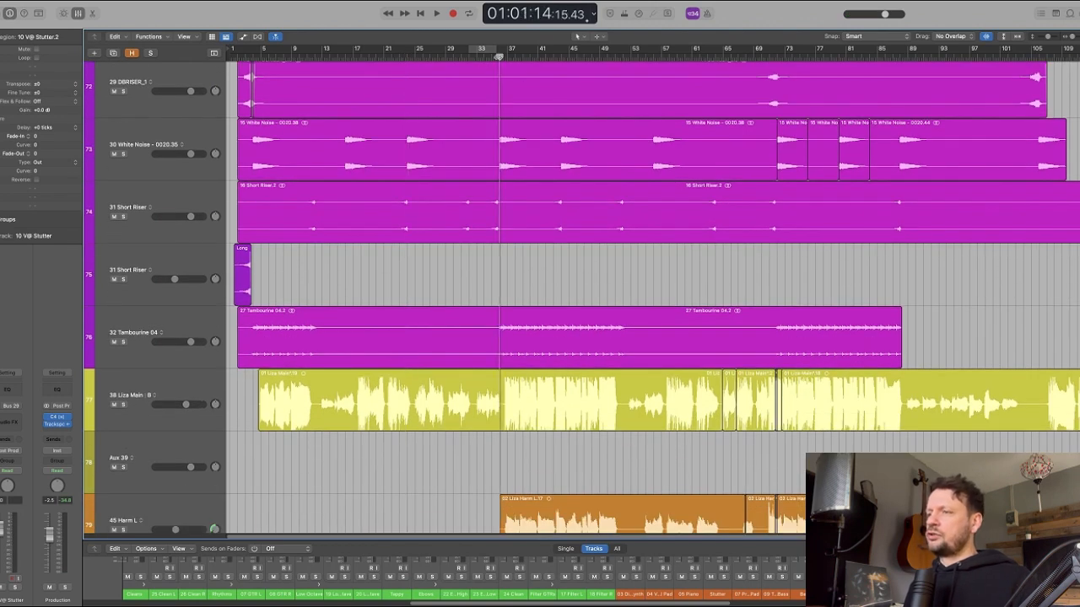
left_click(124, 342)
left_click(101, 347)
key("space")
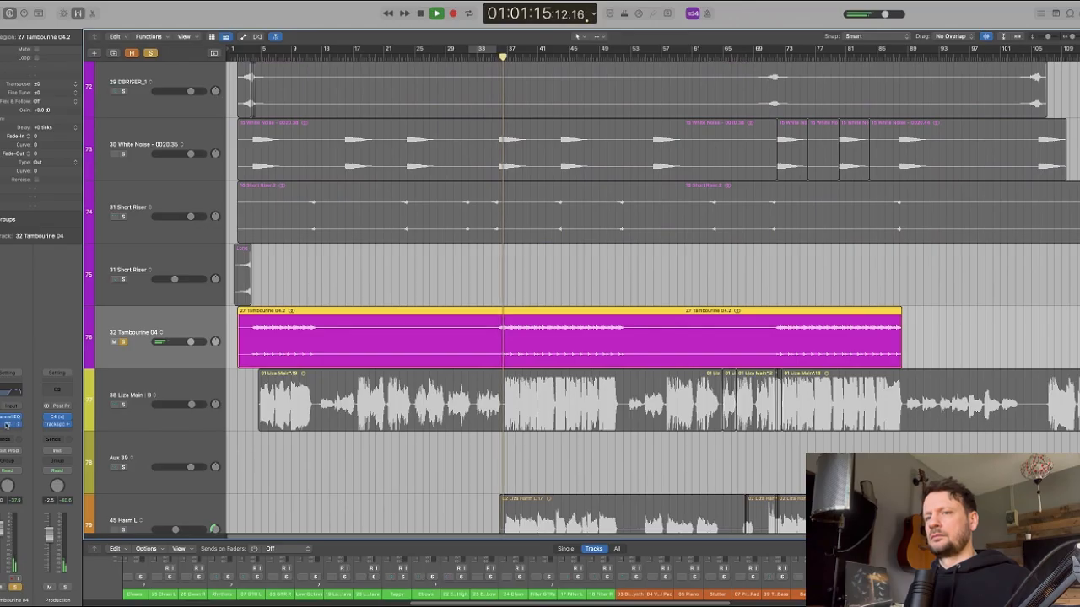
- Inspect the tambourine's CLA-3A compressor during playback, close it, stop playback and unsolo the track
left_click(7, 424)
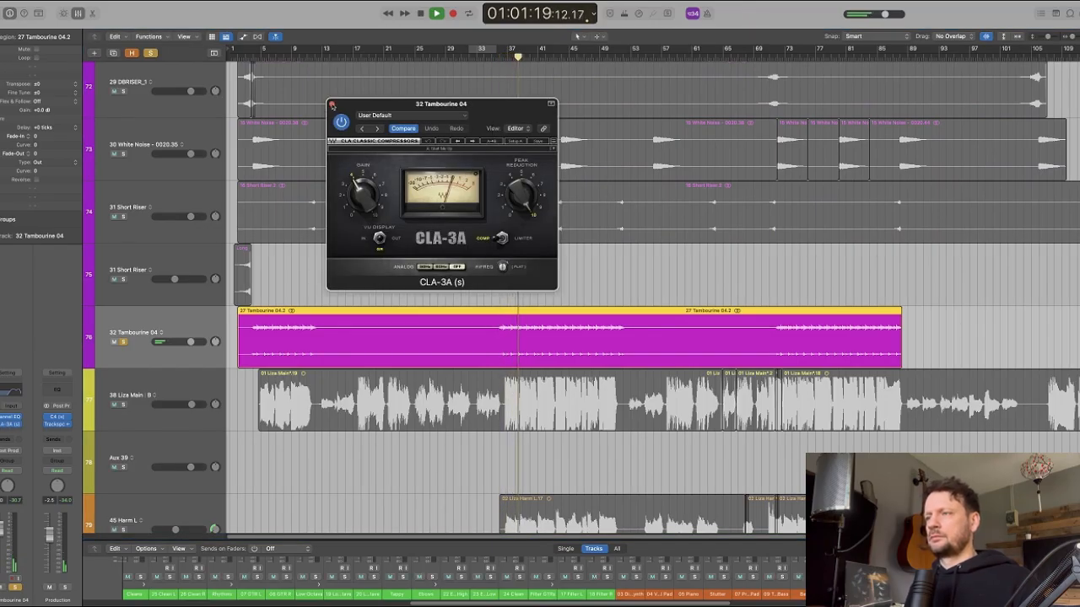
left_click(330, 105)
key("space")
left_click(123, 342)
- Look over the vocal tracks and temporarily enlarge the mixer to view the vocal and effects channel strips
scroll(501, 206, "down", 5)
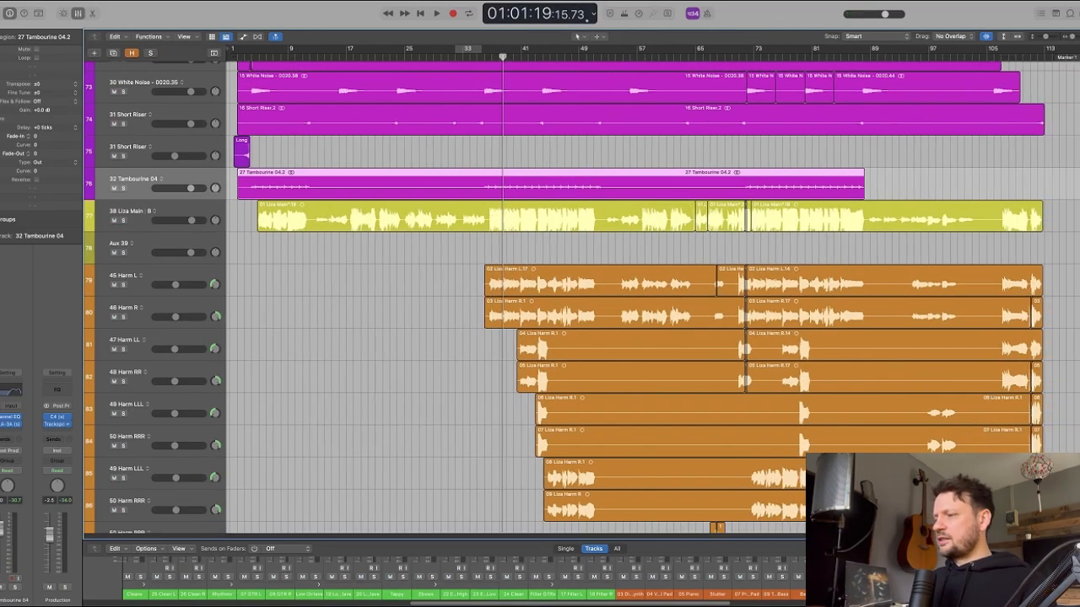
left_click_drag(803, 538, 801, 255)
scroll(802, 456, "right", 20)
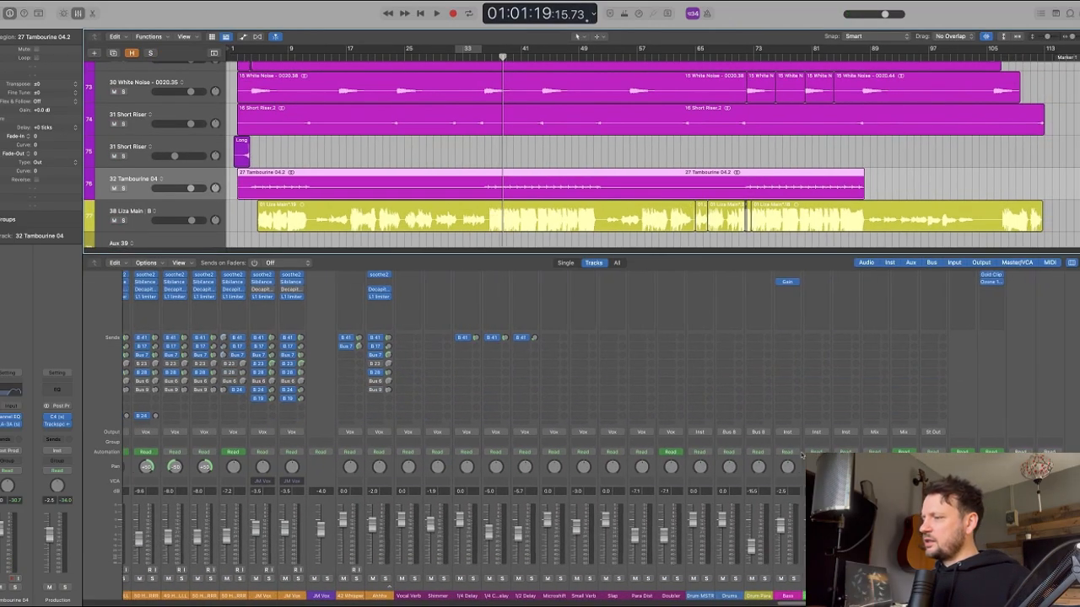
scroll(802, 456, "left", 3)
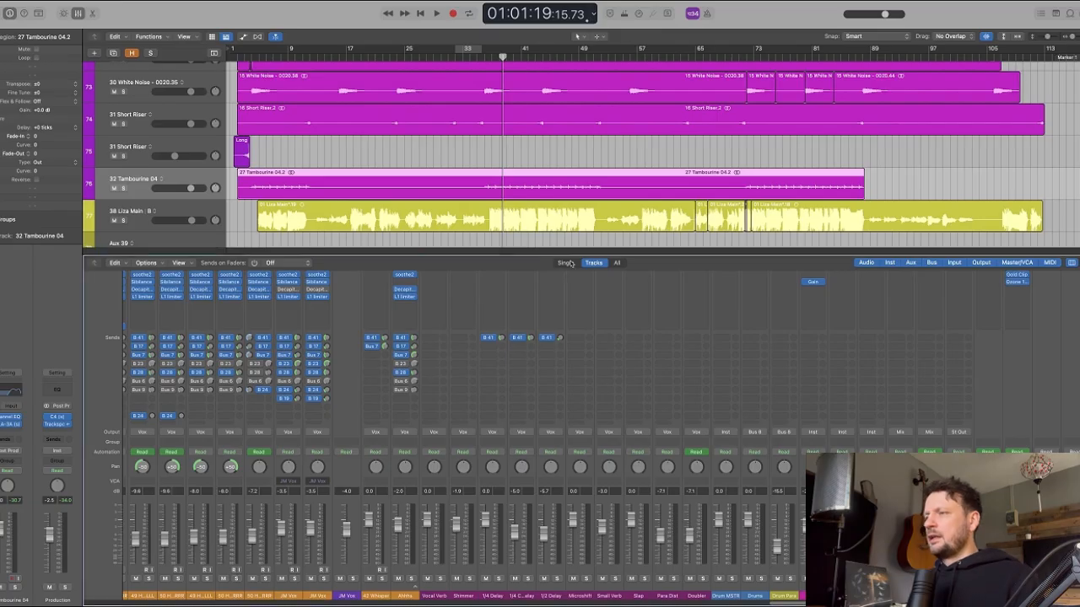
left_click_drag(583, 255, 582, 519)
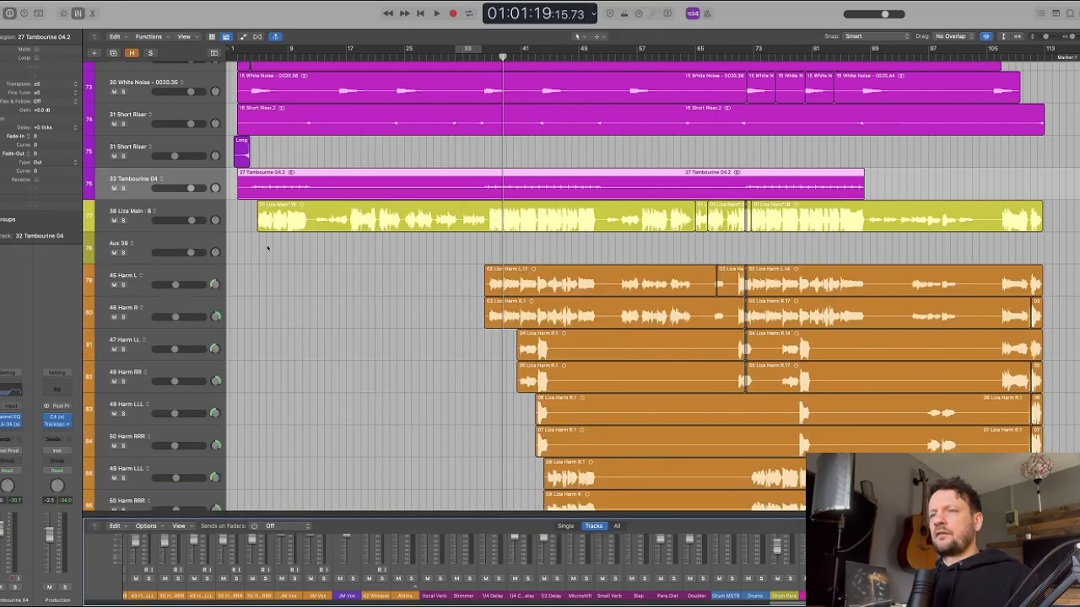
- Select the main vocal track 38 and enlarge the mixer to show its full channel strip and the neighbouring vocals
left_click(179, 211)
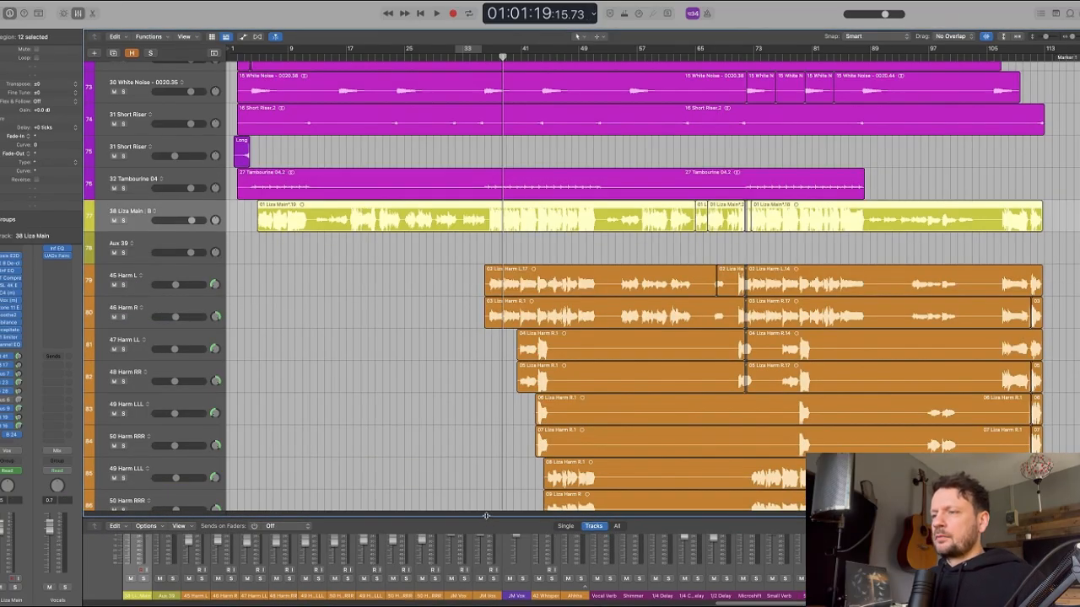
left_click_drag(486, 516, 495, 194)
scroll(495, 194, "left", 5)
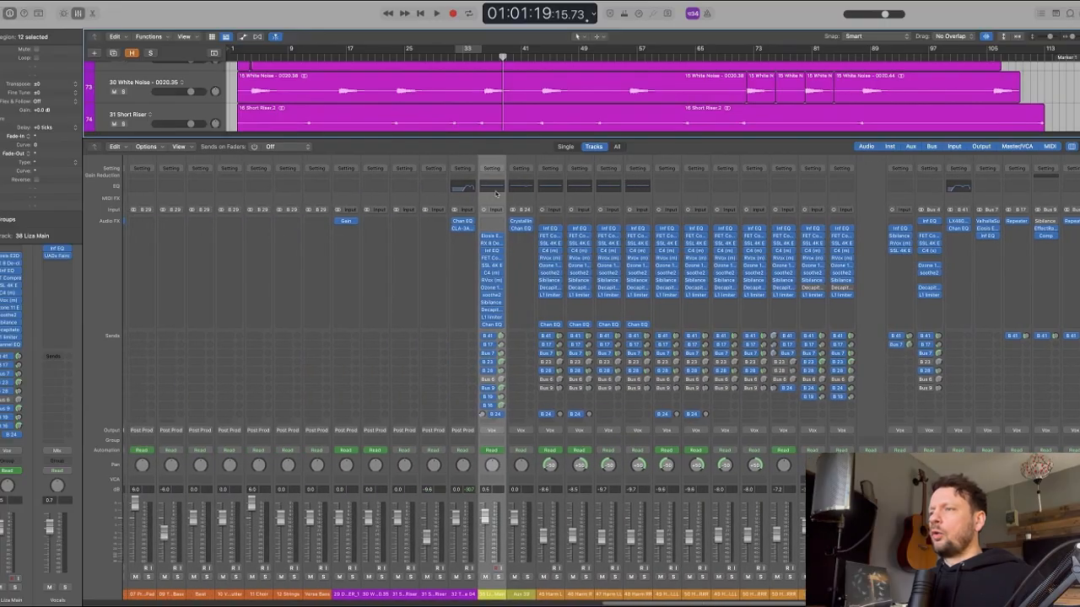
scroll(497, 194, "left", 1)
- Remove the empty insert slots from the channel strips spanning the main vocal, Aux 39 and the harmony vocals
left_click_drag(501, 205, 839, 204)
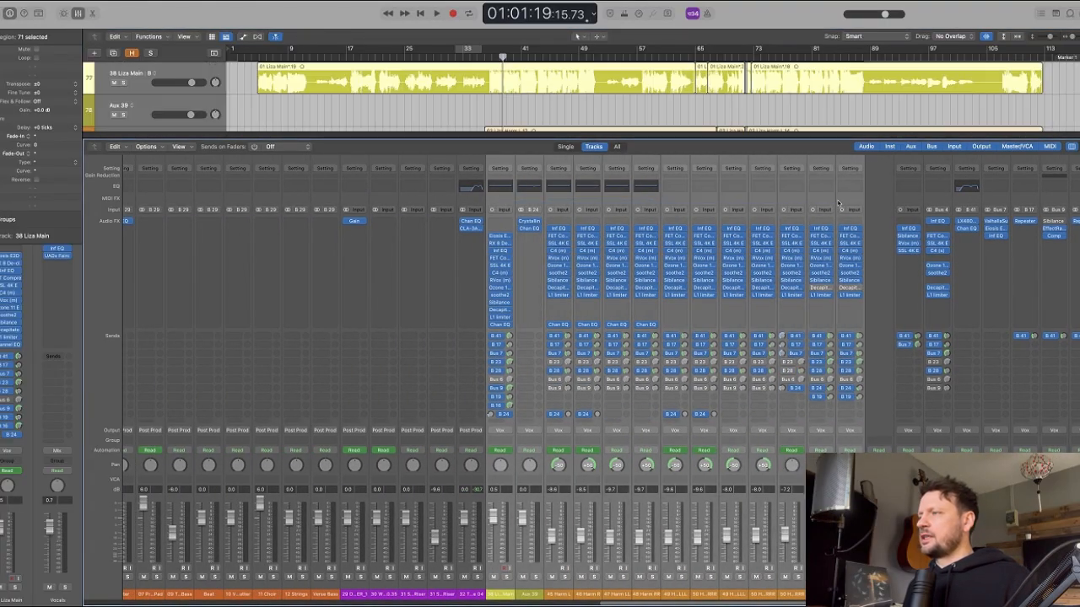
left_click(648, 169)
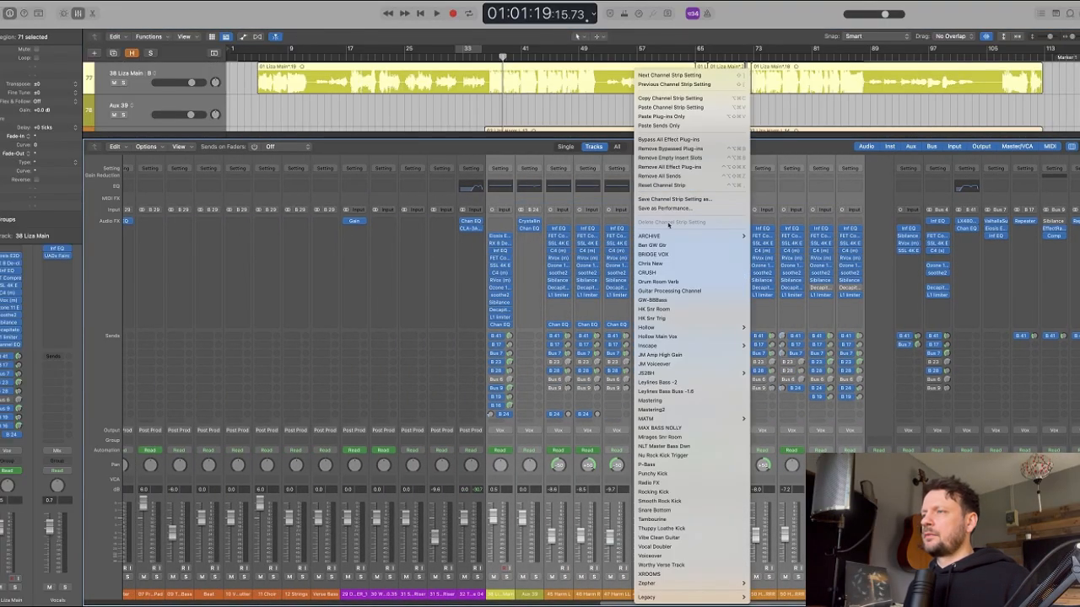
left_click(704, 158)
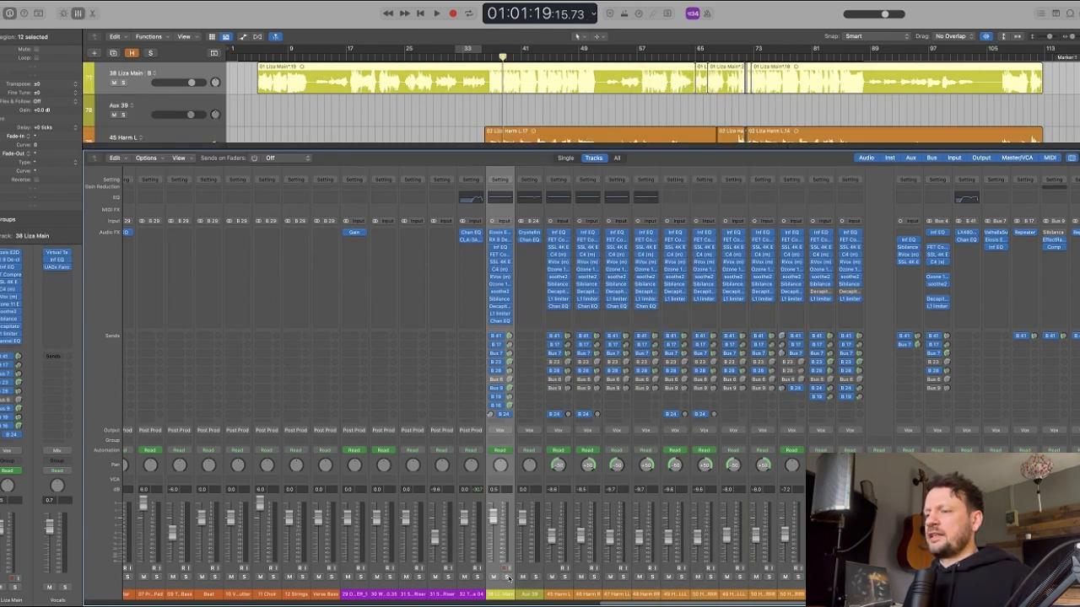
- Solo the main vocal, set a cycle range from about bar 37 to bar 51, and audition it
left_click(507, 577)
left_click_drag(493, 53, 588, 50)
key("space")
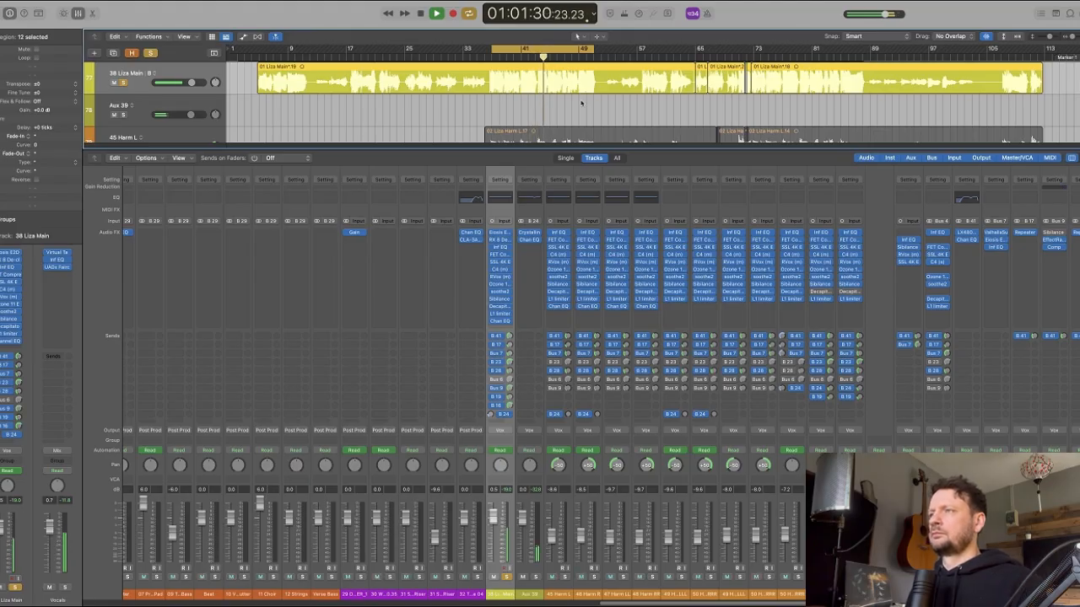
key("space")
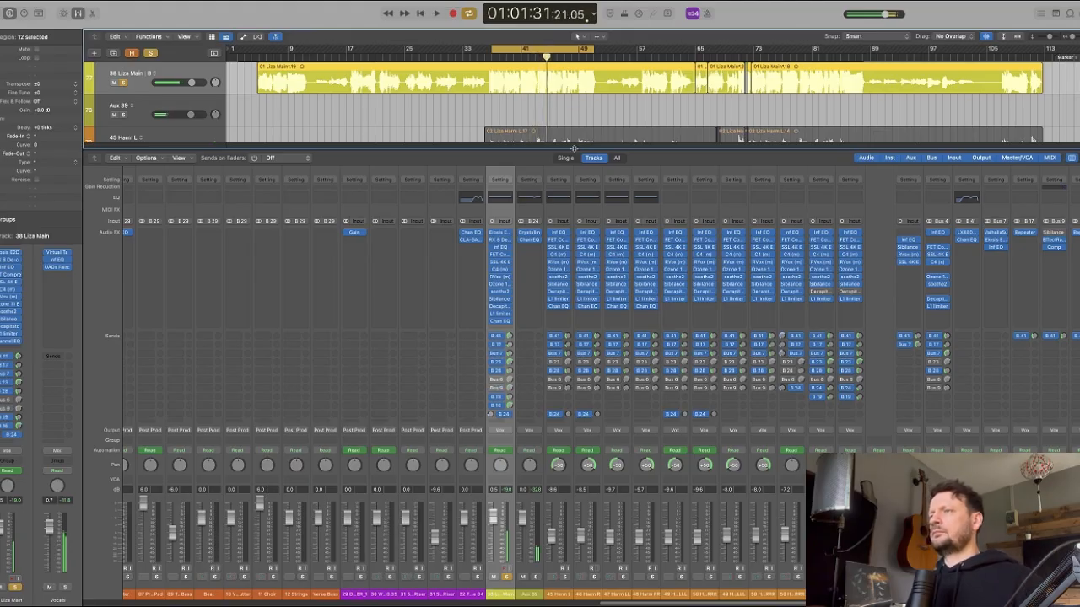
- Shrink the mixer and examine the main vocal and harmony waveforms closely around bars 42 to 46
left_click_drag(572, 151, 569, 296)
scroll(564, 129, "up", 5)
scroll(564, 127, "up", 5)
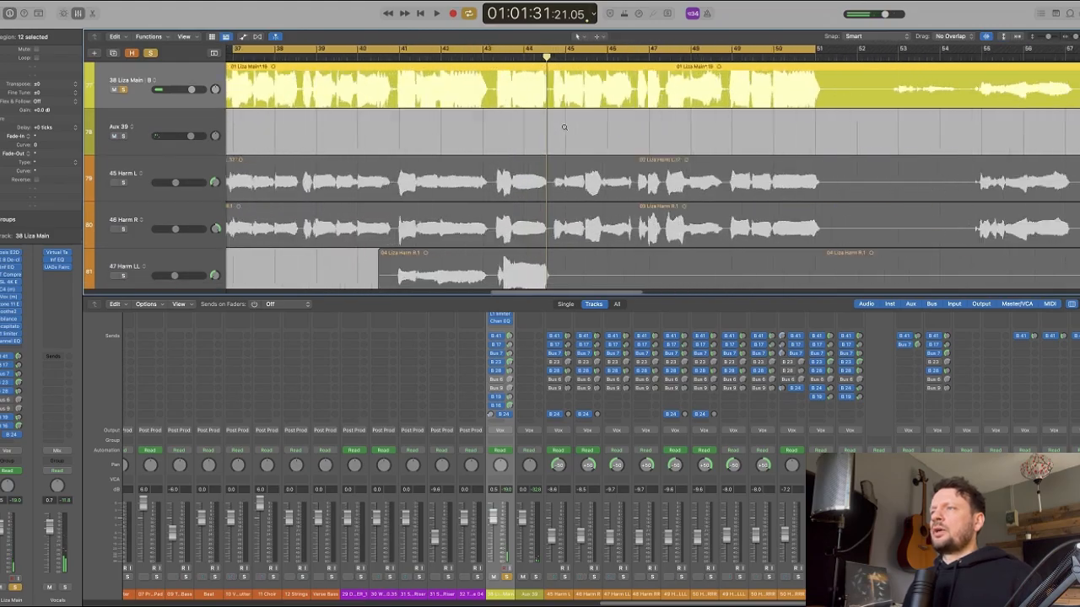
scroll(563, 127, "up", 3)
scroll(563, 127, "down", 2)
scroll(540, 137, "left", 5)
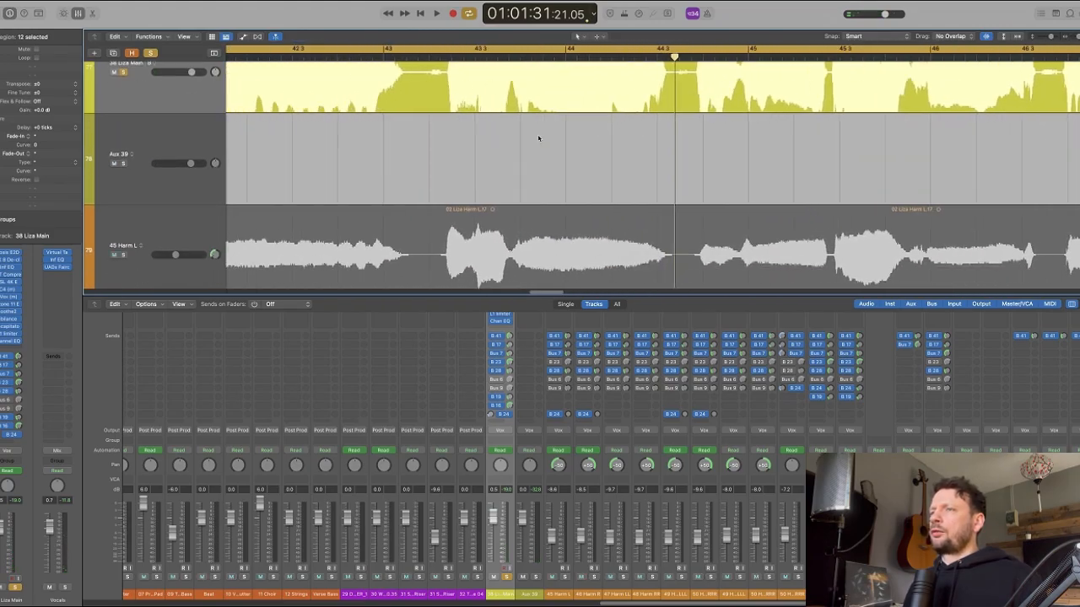
scroll(525, 124, "up", 3)
scroll(511, 151, "down", 1)
scroll(511, 151, "down", 4)
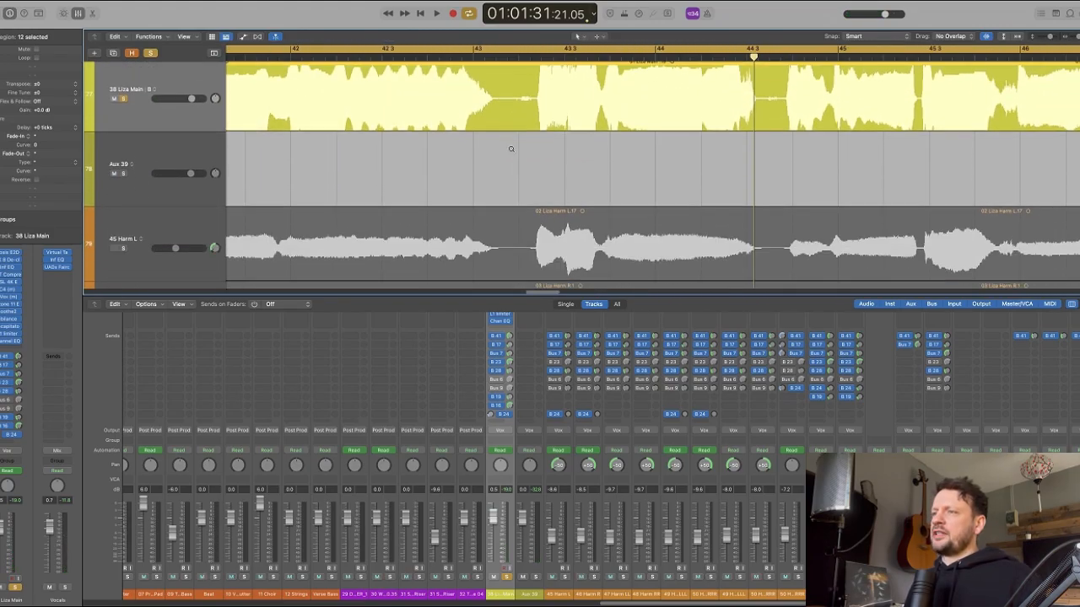
scroll(511, 151, "up", 1)
scroll(512, 151, "down", 1)
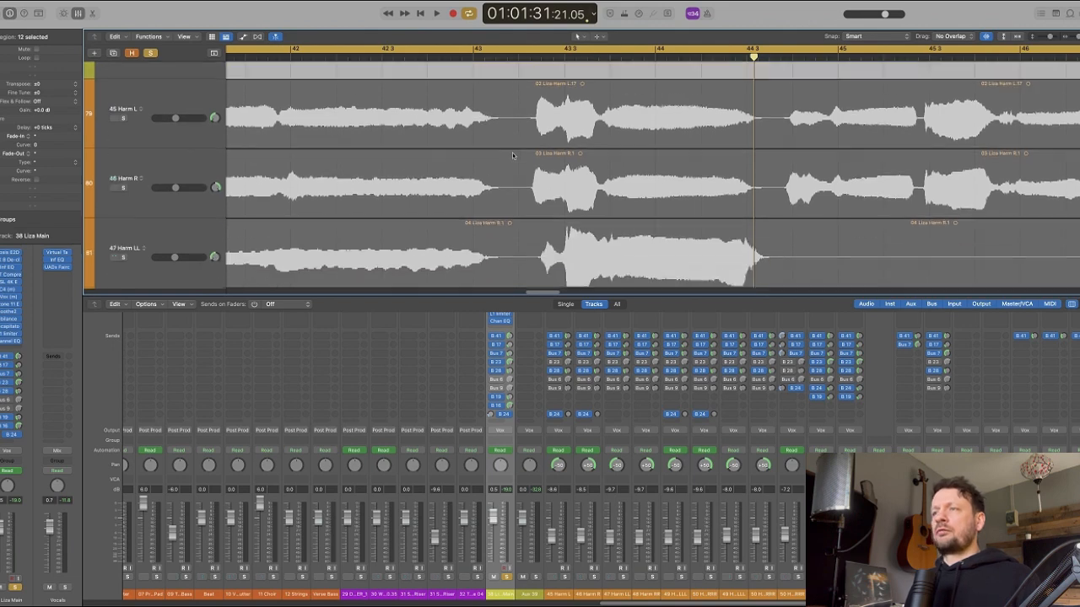
scroll(513, 153, "up", 3)
scroll(513, 155, "up", 3)
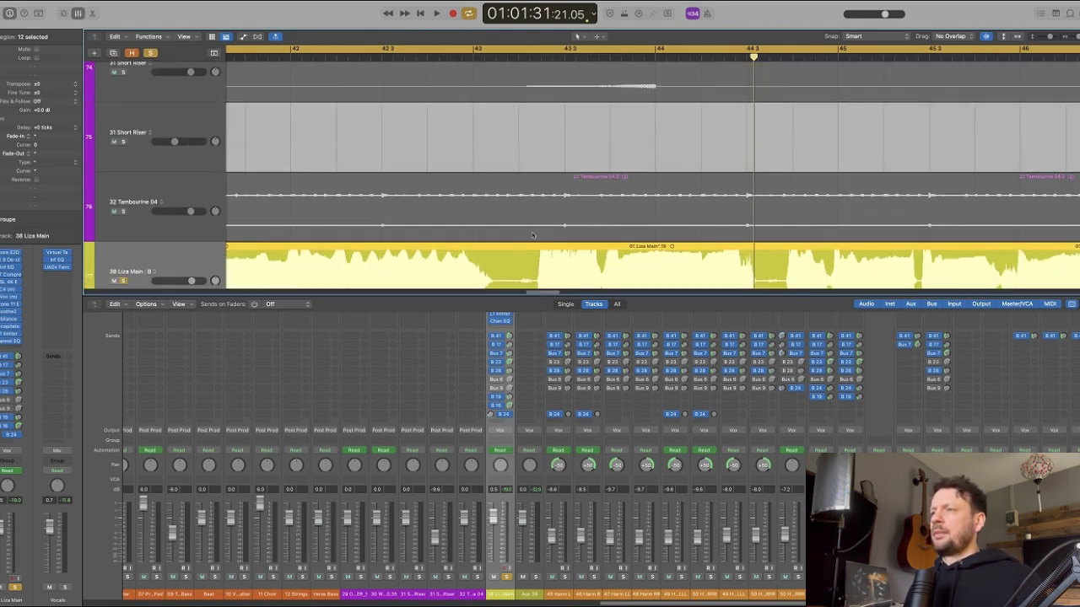
scroll(527, 236, "down", 2)
- Examine the quiet gap between the main vocal's phrases just after bar 44 beat 3
key("super+Left")
key("super+Left")
key("super+Left")
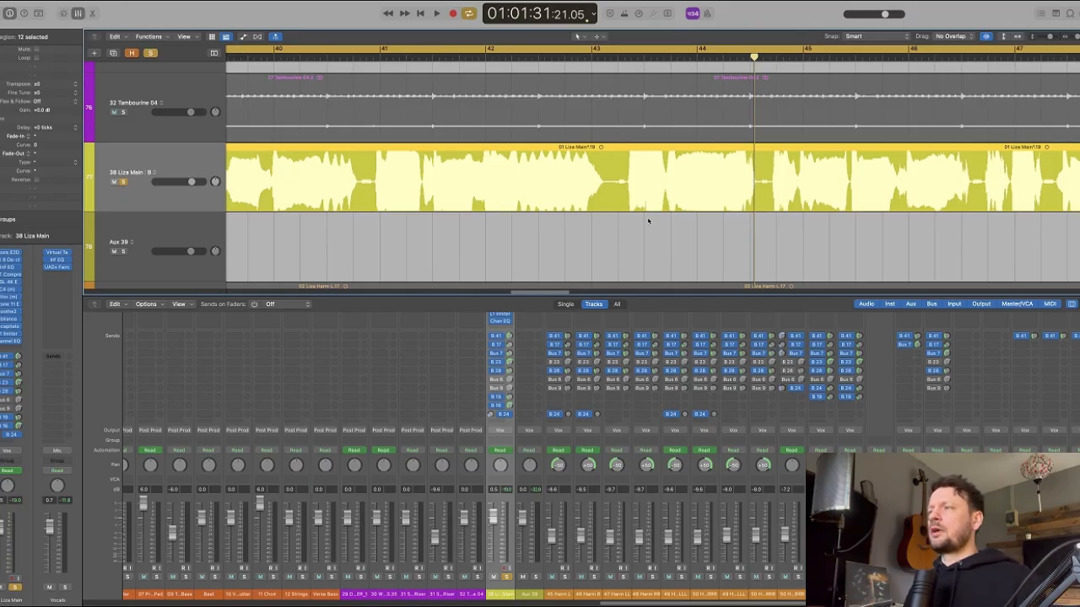
key("super+Right")
key("super+Right")
key("super+Right")
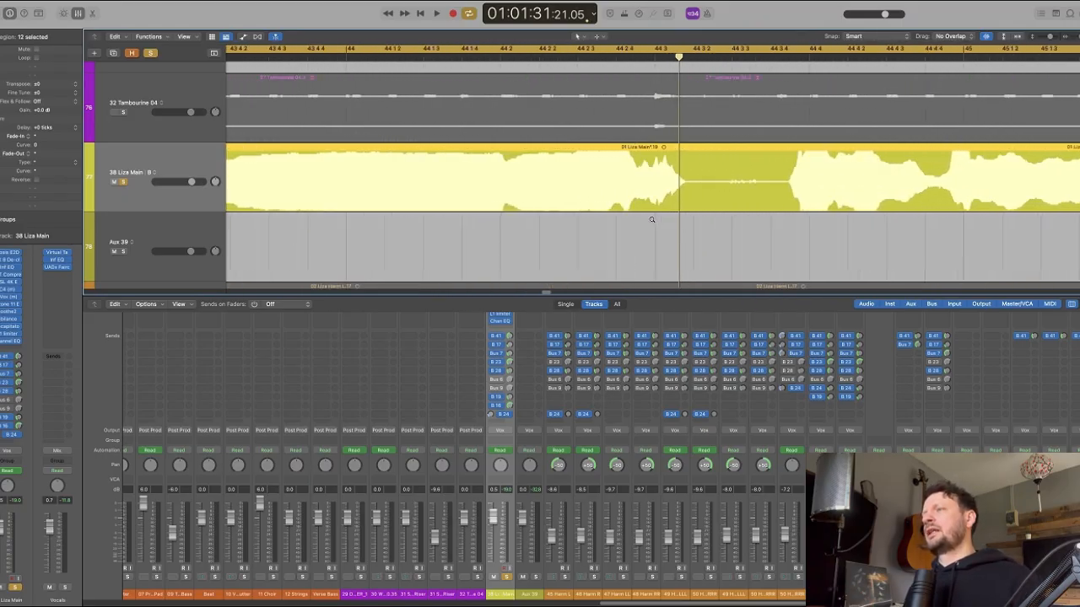
scroll(652, 220, "up", 3)
scroll(765, 174, "down", 2)
scroll(764, 173, "up", 2)
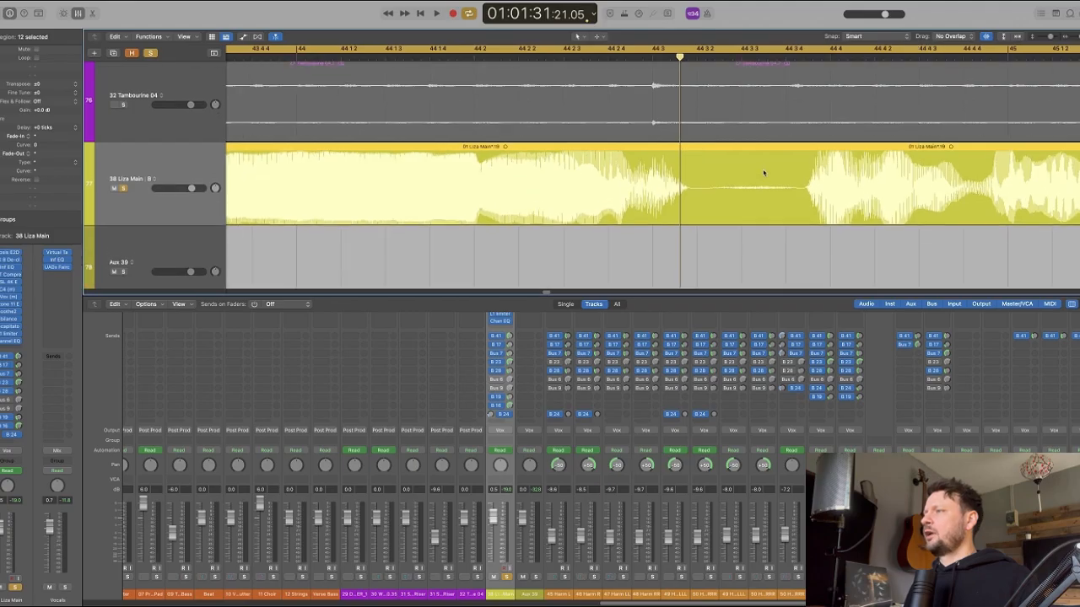
- Toggle Waveform Zoom off and back on, reduce its magnification, and examine the main vocal's waveform from bars 43 to 46
scroll(764, 173, "up", 2)
left_click(987, 37)
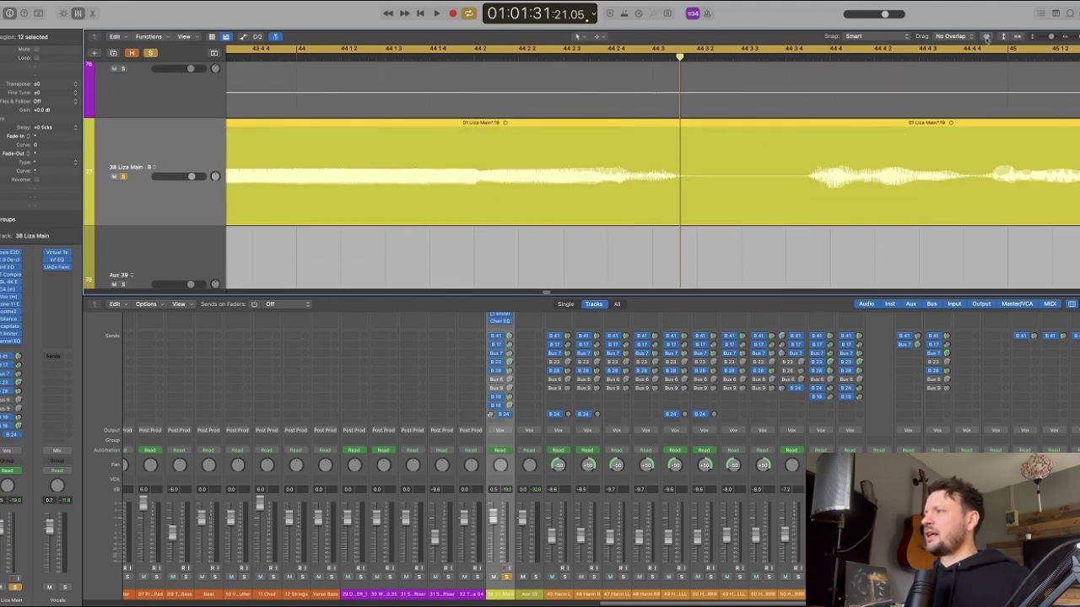
left_click(986, 36)
left_click_drag(986, 37, 986, 67)
scroll(863, 187, "down", 5)
scroll(861, 186, "up", 10)
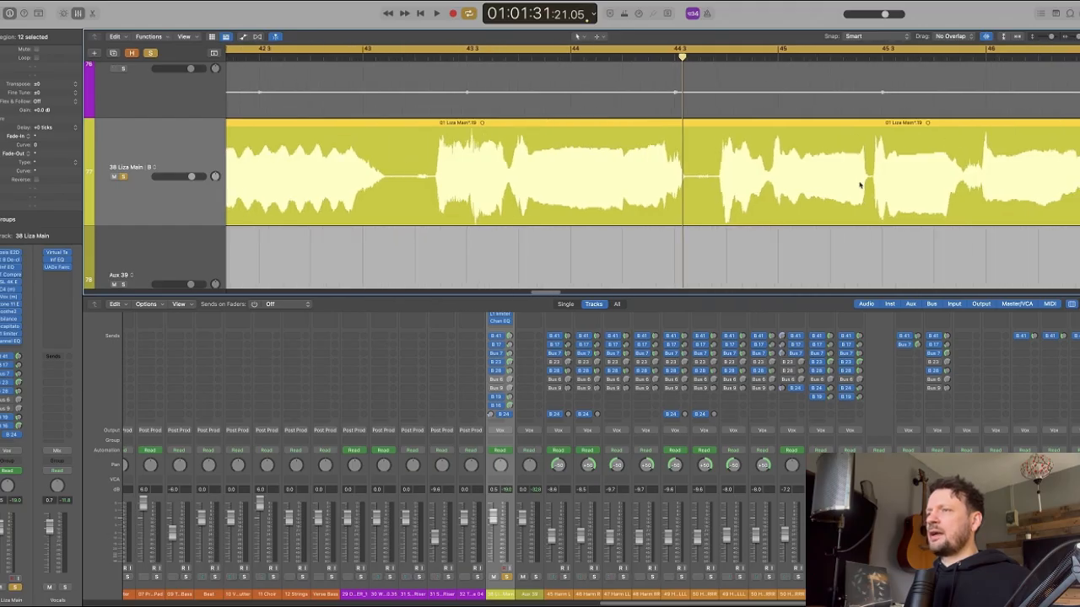
- Mark the quiet breath just before bar 46 in the main vocal's waveform with a marquee selection
scroll(860, 185, "up", 5)
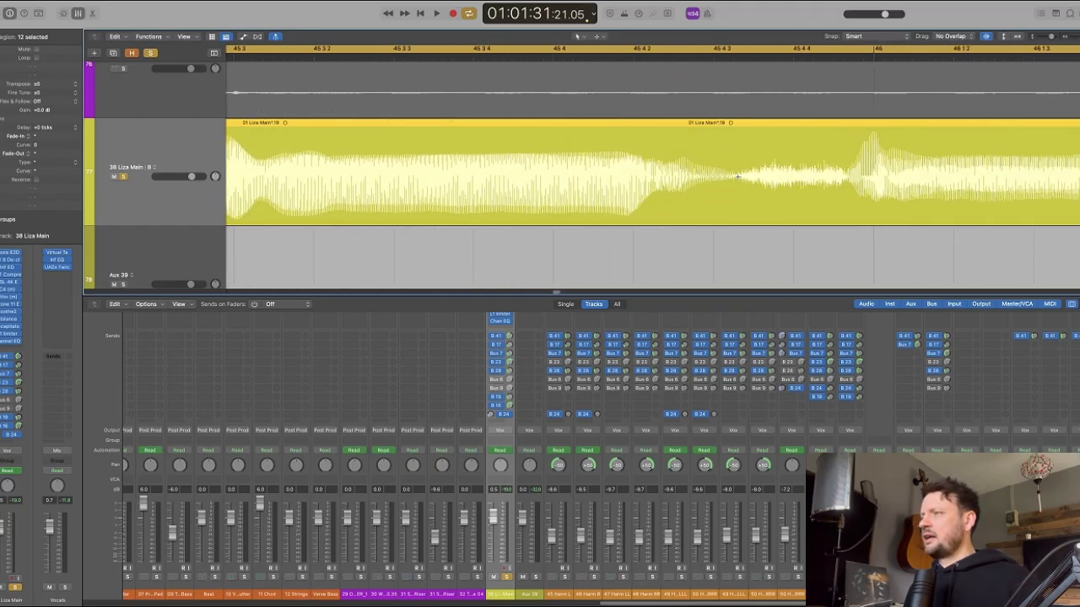
left_click_drag(737, 177, 845, 180)
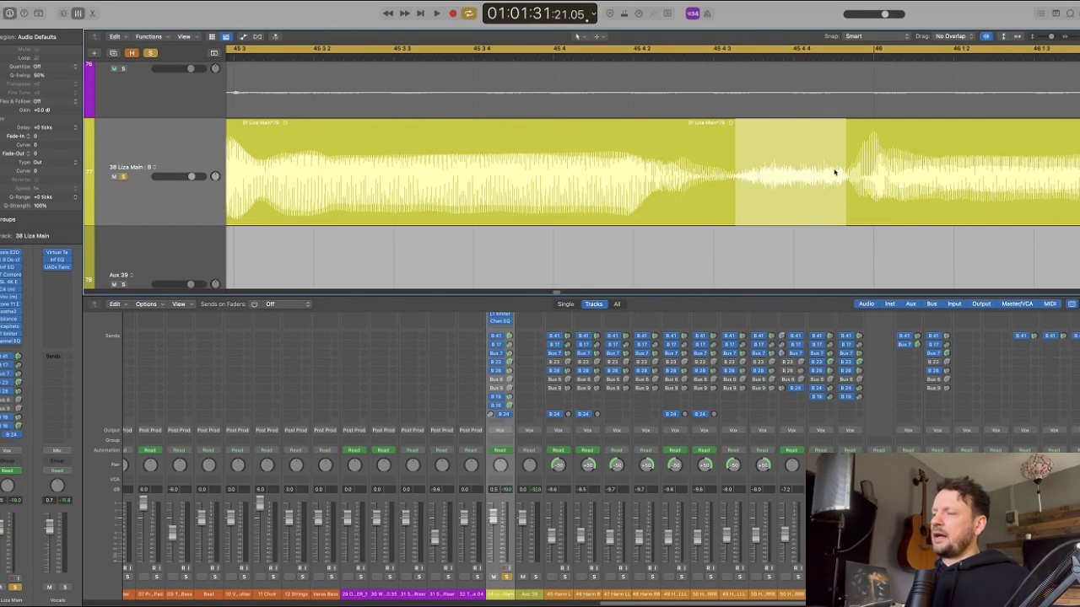
scroll(833, 172, "down", 10)
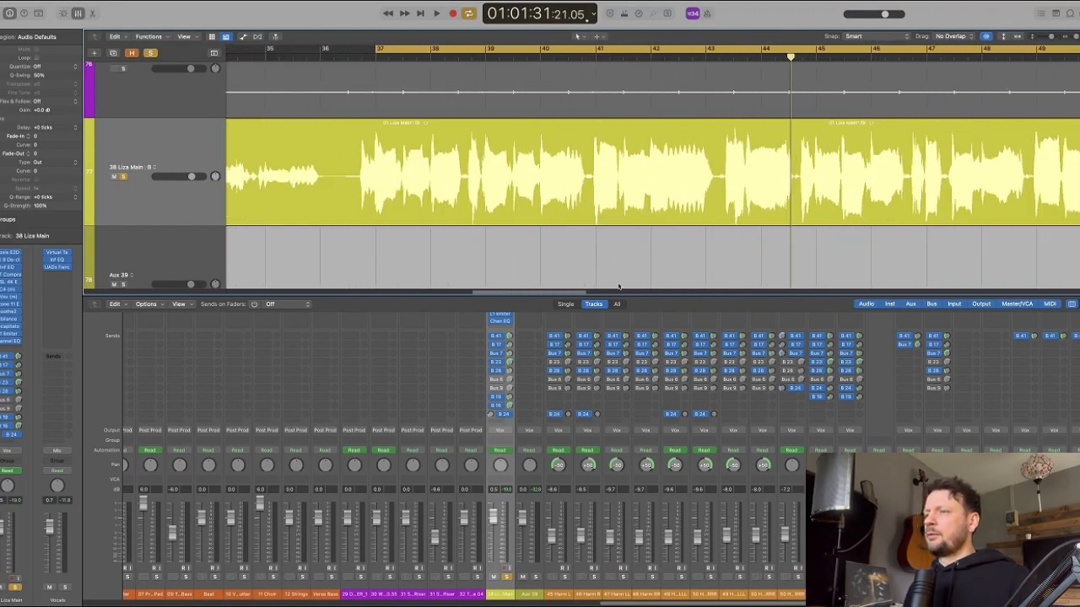
- Enlarge the mixer so the insert slots are visible and select the main vocal's channel strip
key("x")
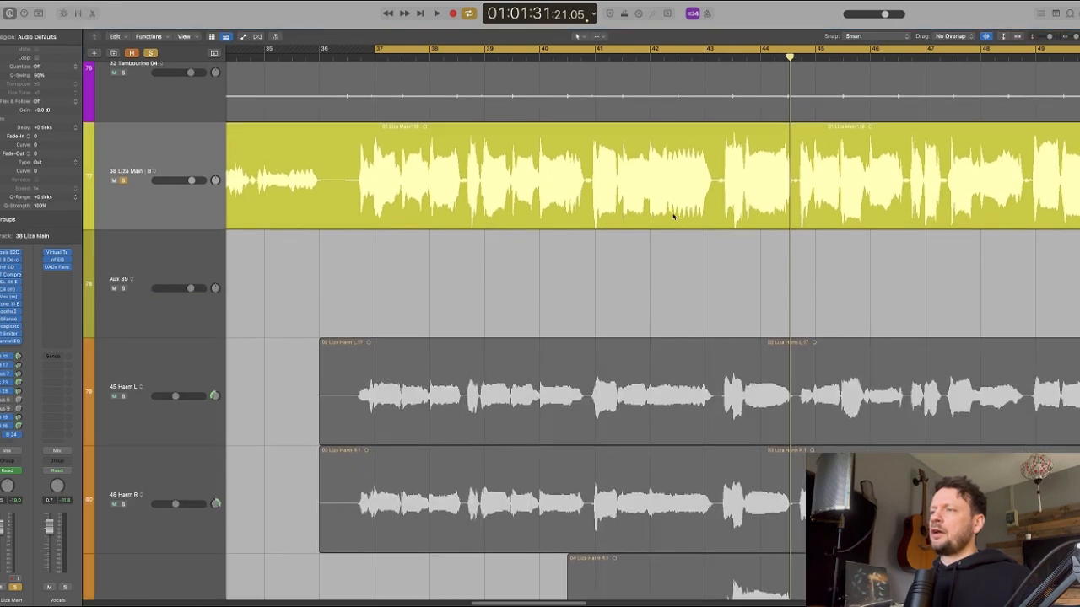
key("x")
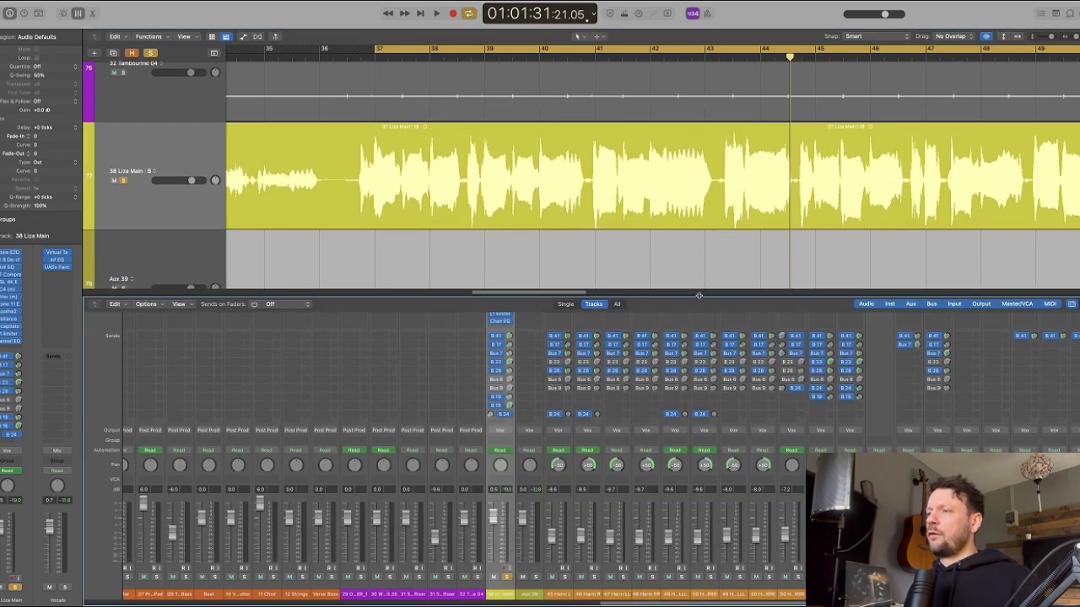
left_click_drag(698, 295, 691, 172)
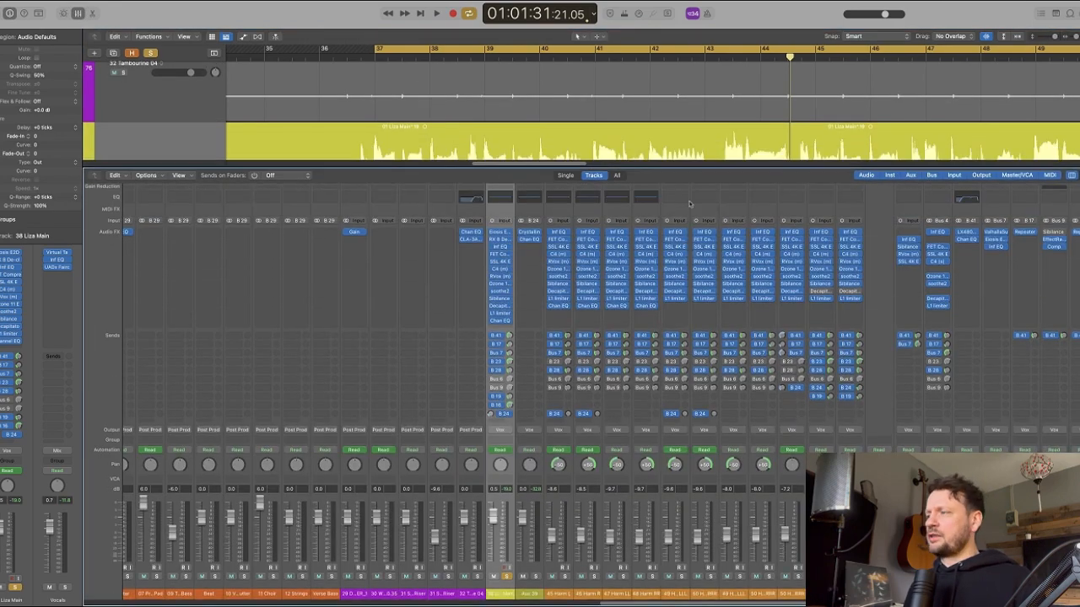
scroll(690, 204, "left", 4)
left_click(691, 204)
left_click(601, 214)
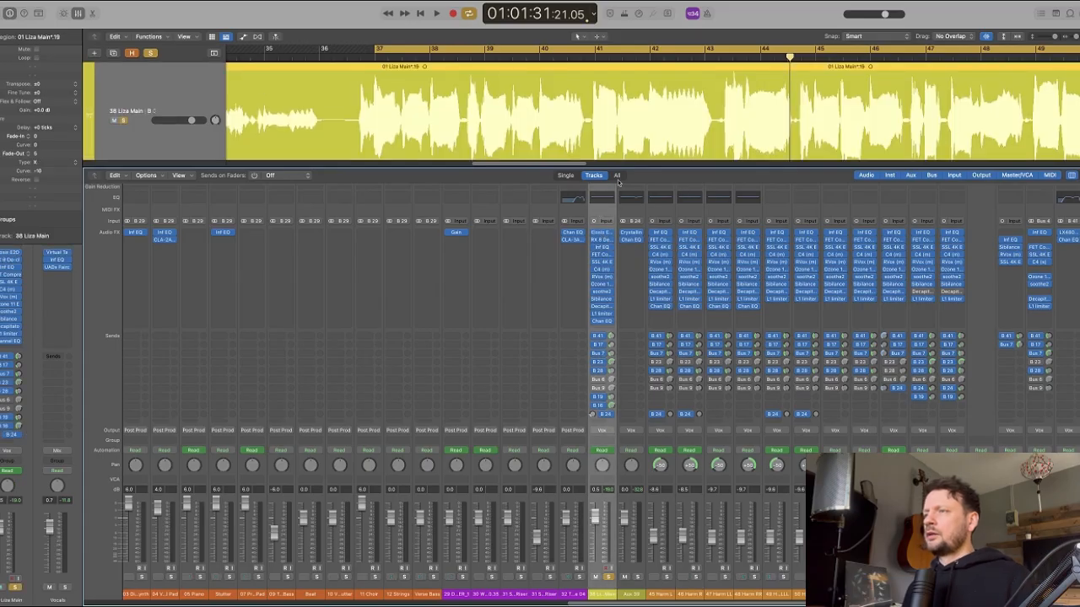
- Inspect the main vocal's Eiosis E2Deesser, RX 8 De-click and Infinity EQ settings one after another, closing each plug-in
left_click(615, 230)
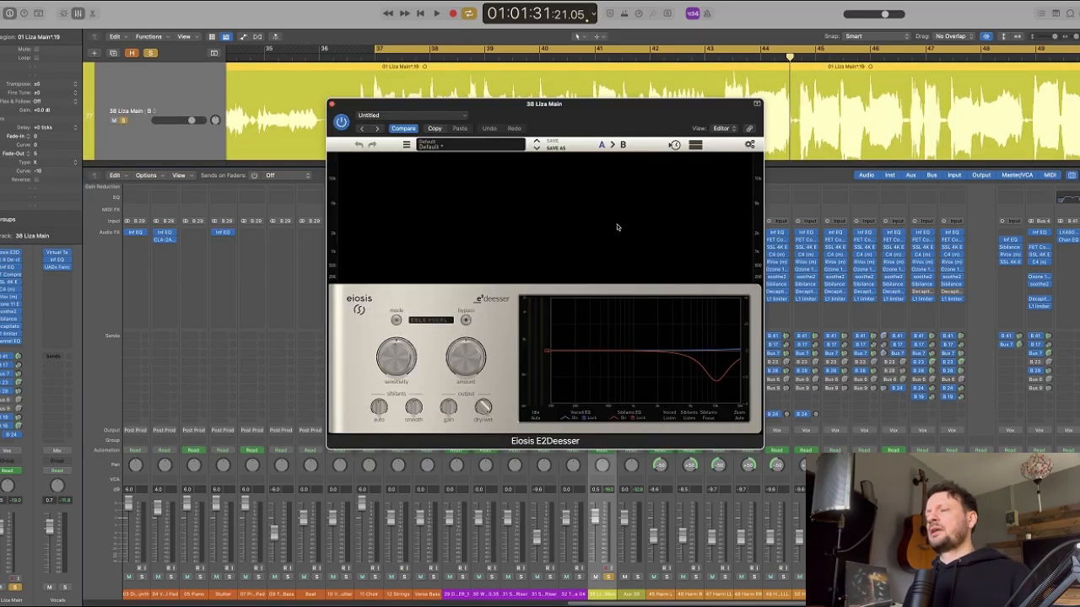
key("super+w")
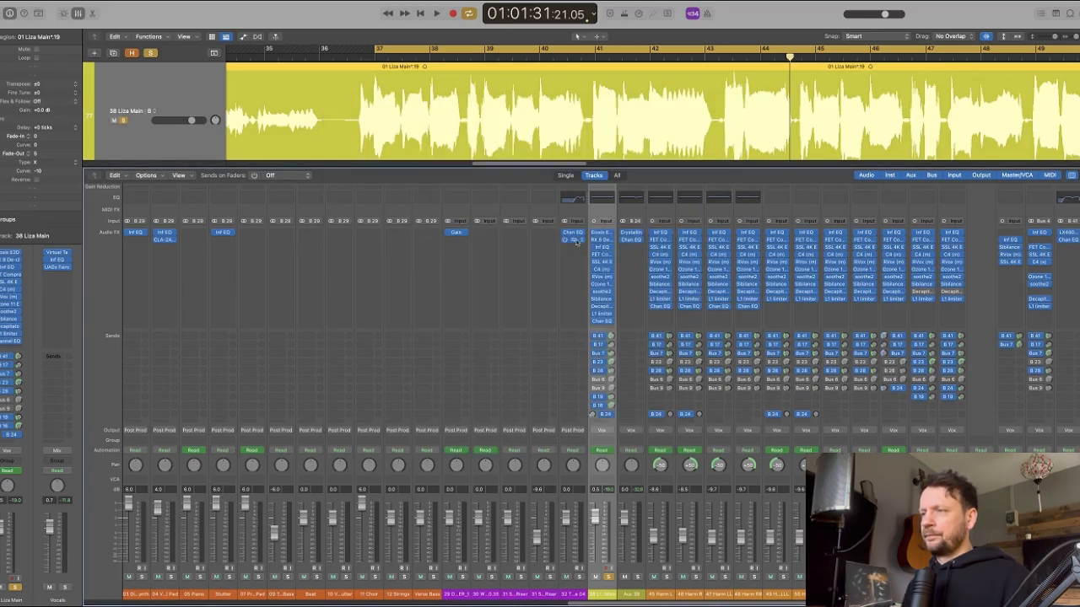
left_click(604, 241)
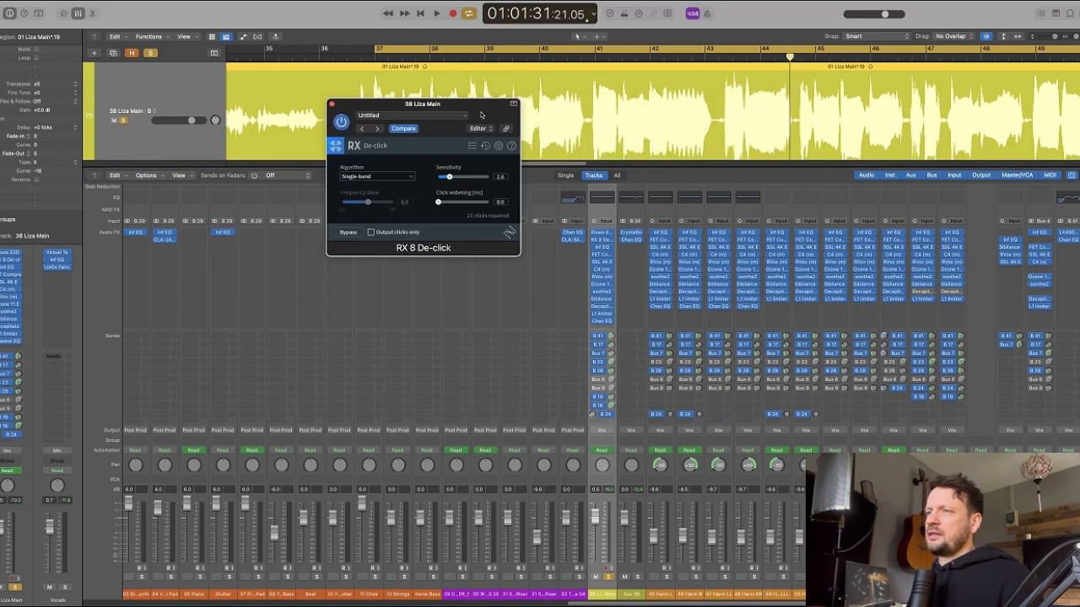
left_click_drag(481, 115, 550, 150)
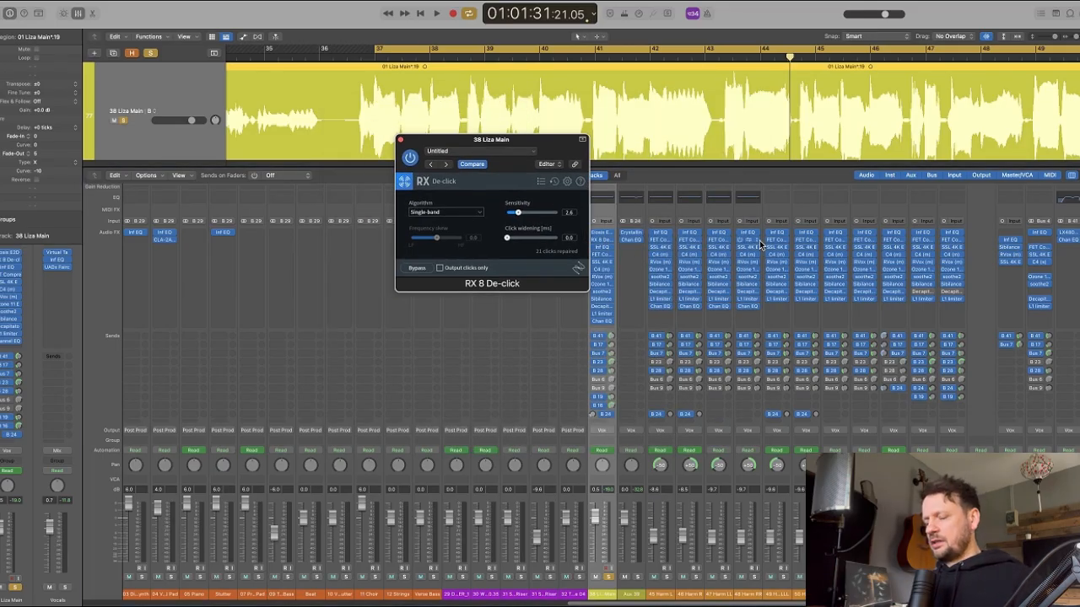
left_click(401, 140)
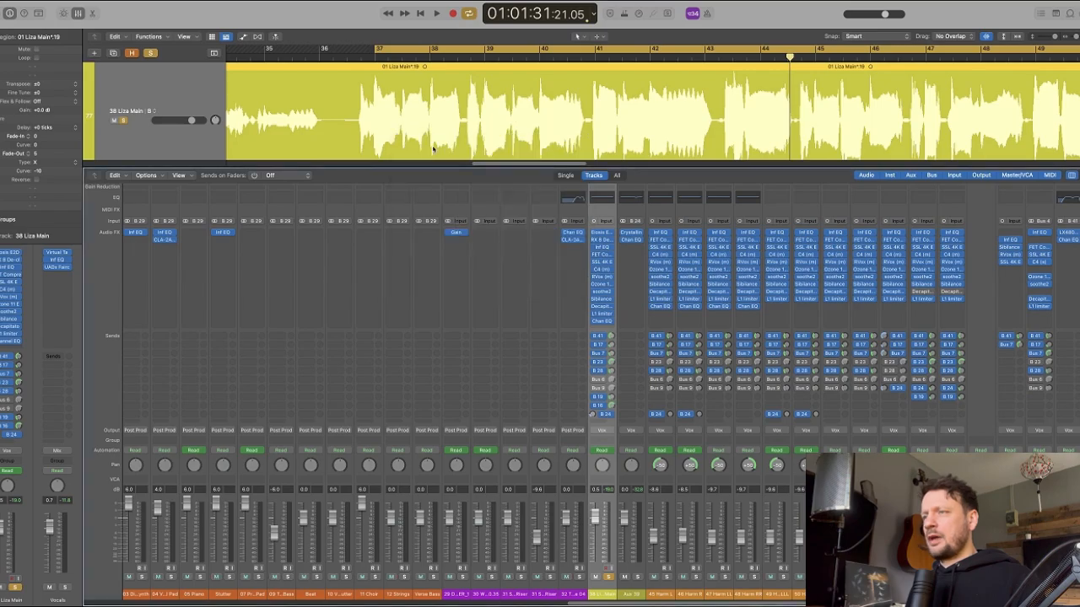
left_click(604, 247)
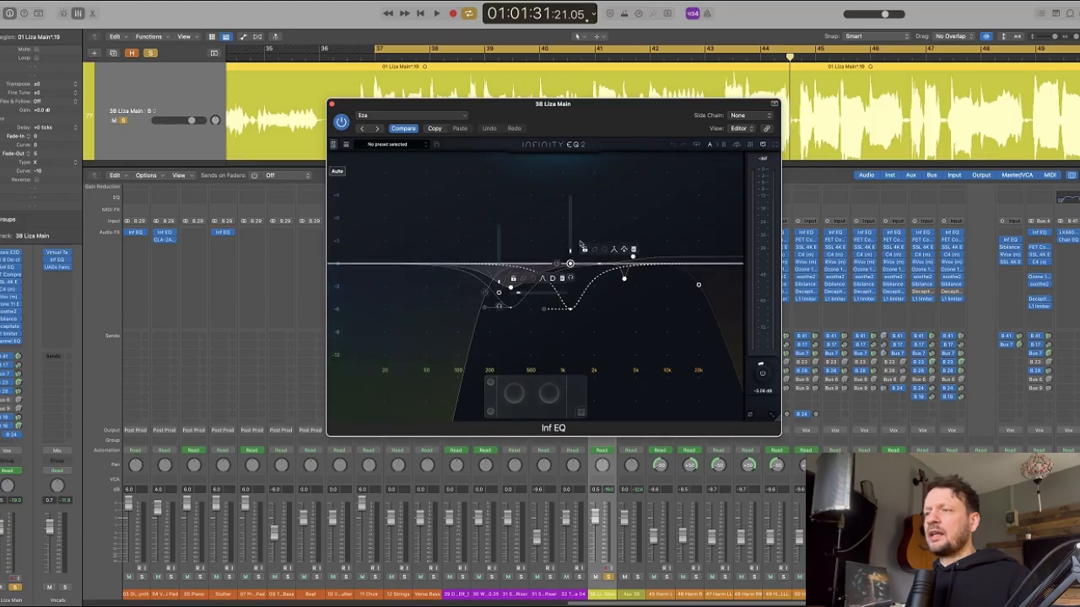
key("super+w")
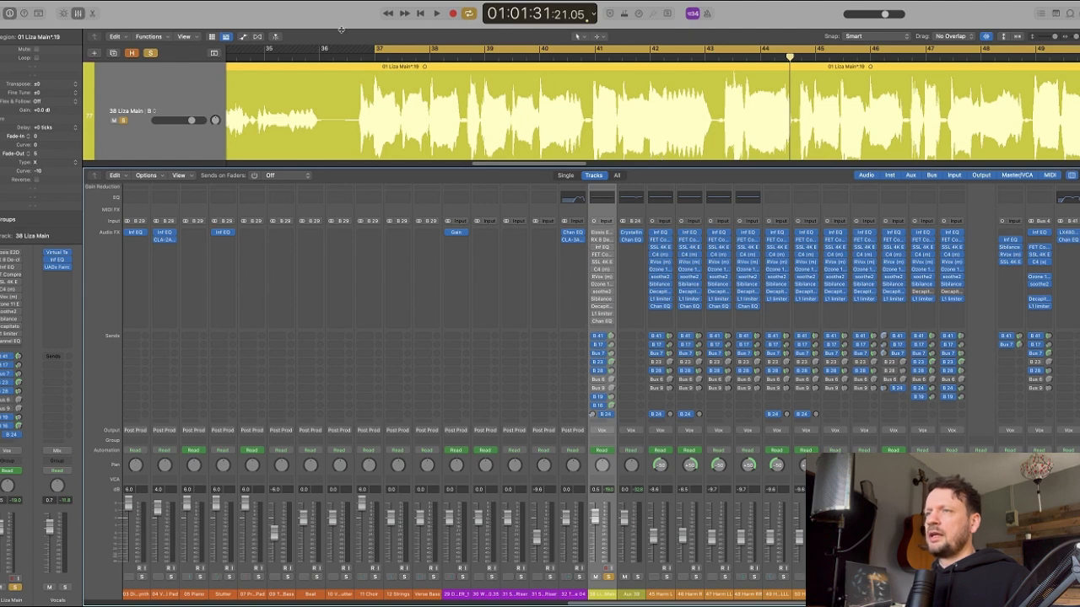
- Extend the cycle range to start about half a bar before bar 37 and audition the main vocal with its inserts bypassed
left_click_drag(373, 53, 347, 53)
scroll(548, 85, "down", 1)
scroll(550, 85, "right", 3)
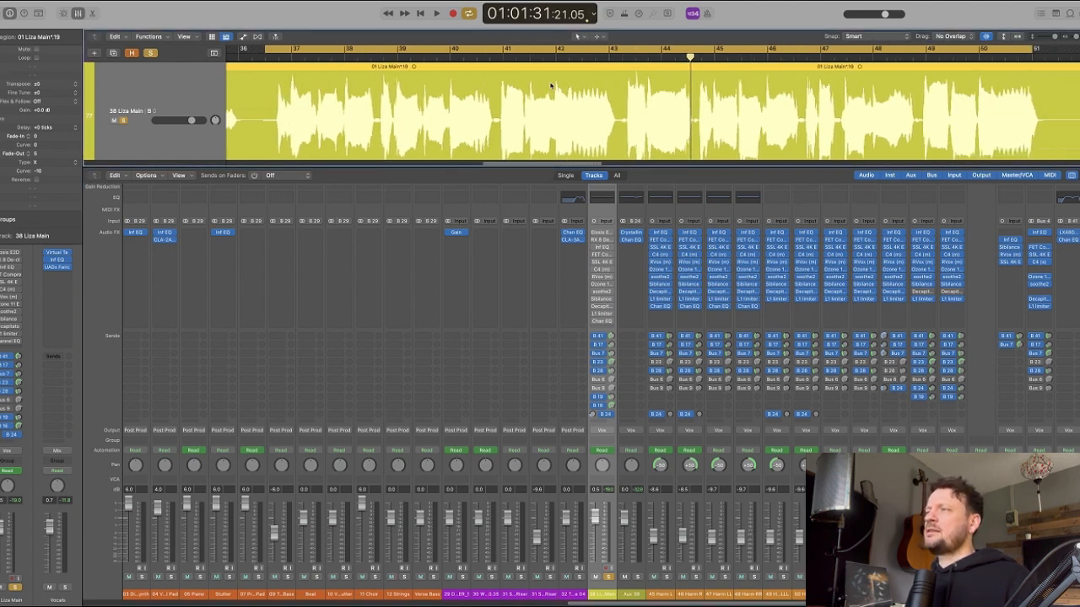
scroll(550, 85, "down", 1)
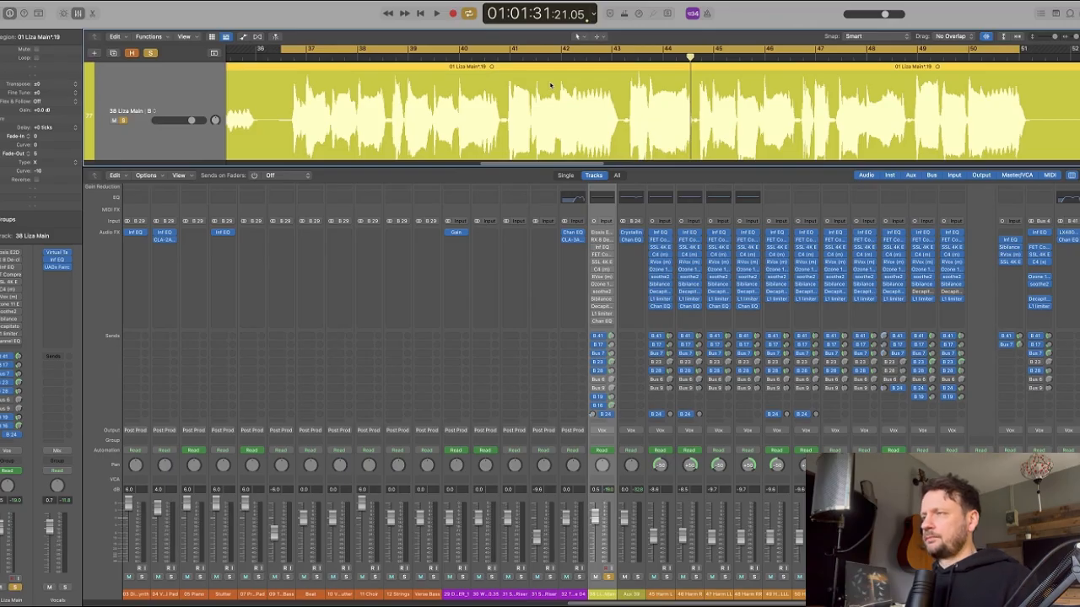
key("space")
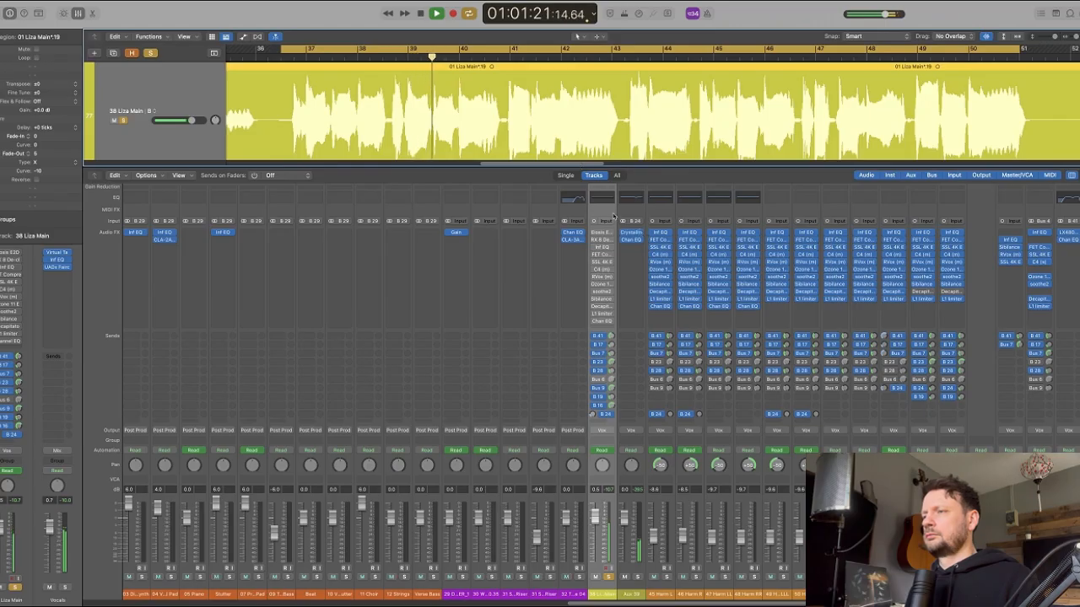
key("space")
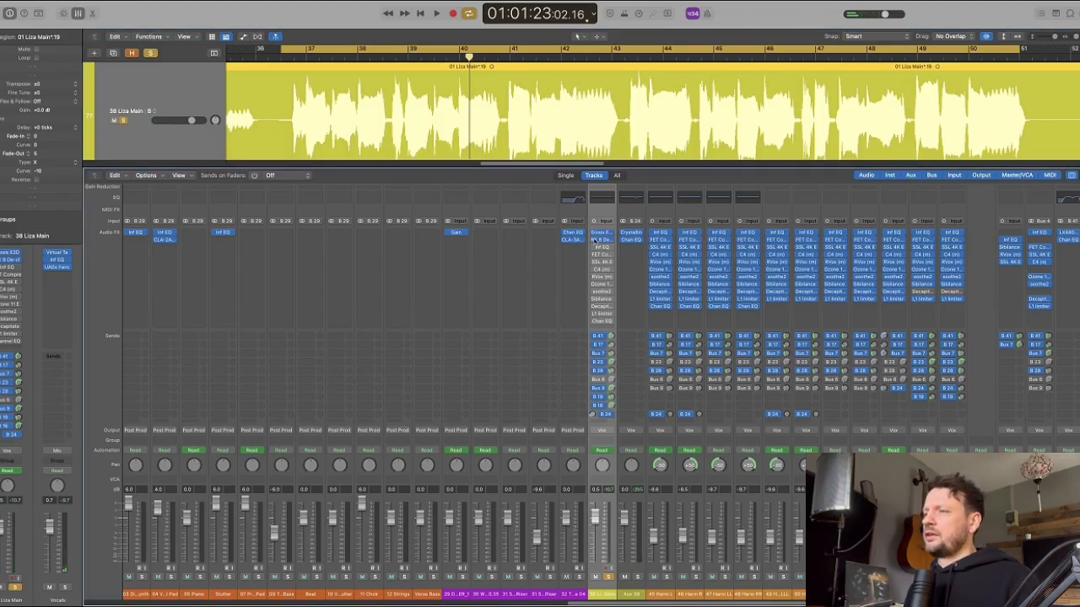
- Audition the main vocal with the Infinity EQ re-enabled, examining its curve during playback
left_click(602, 249)
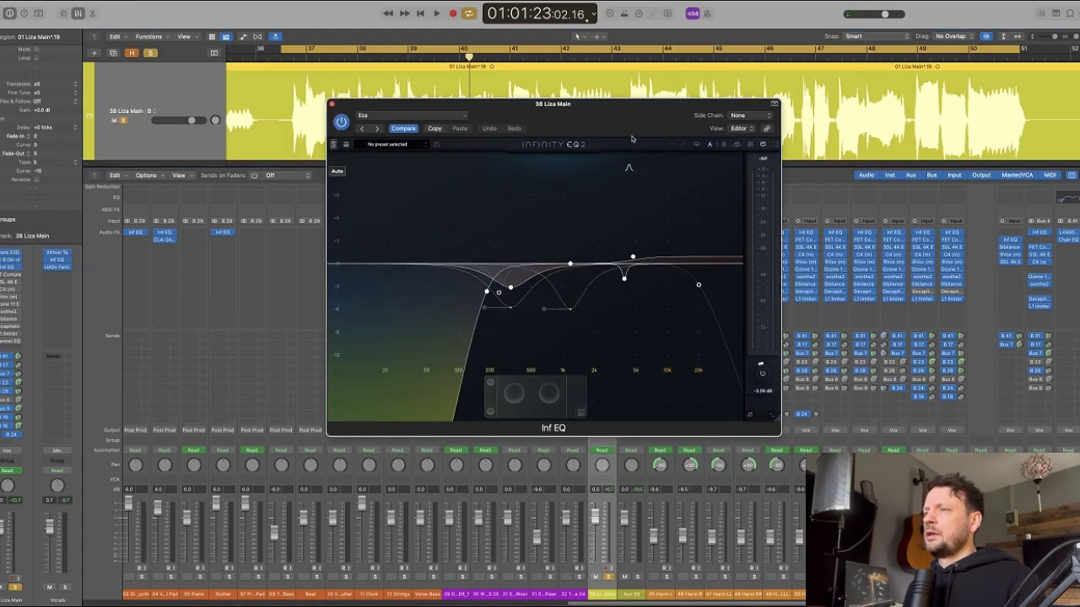
left_click_drag(632, 128, 675, 215)
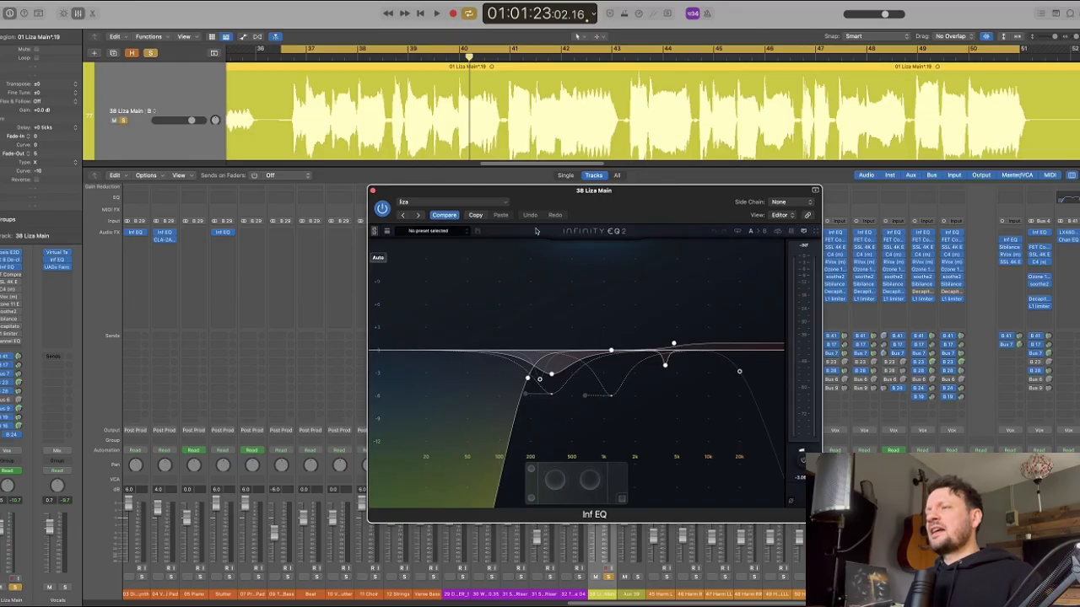
left_click(373, 191)
key("space")
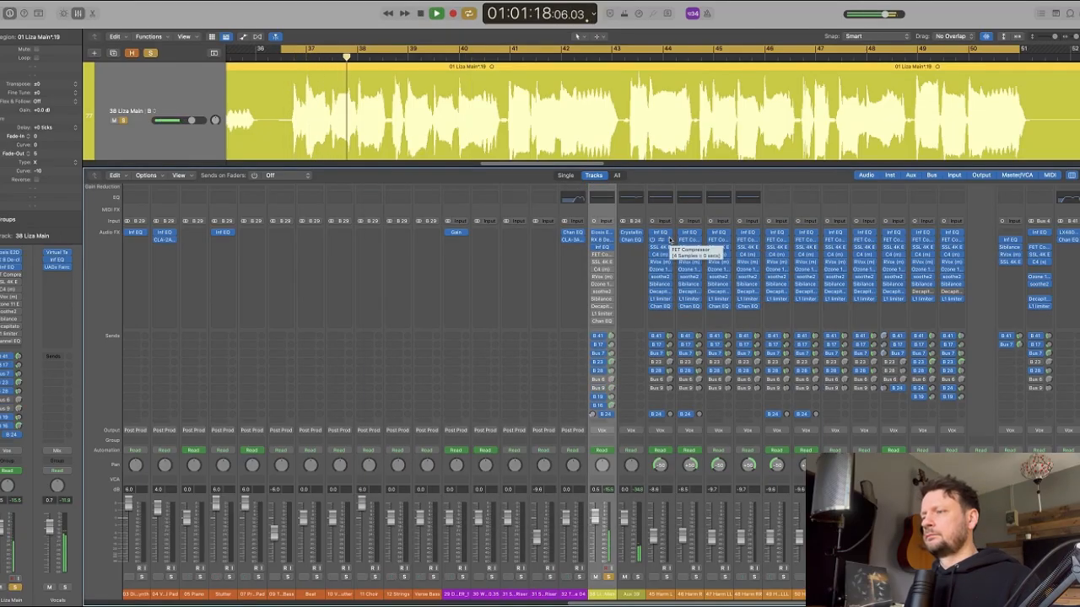
left_click(601, 247)
key("space")
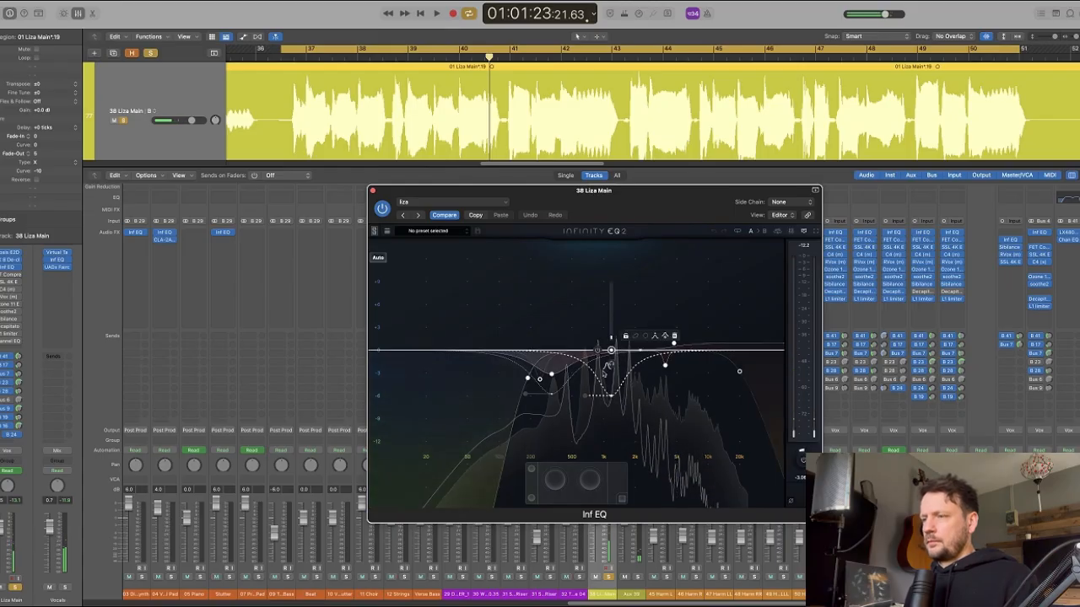
key("super+w")
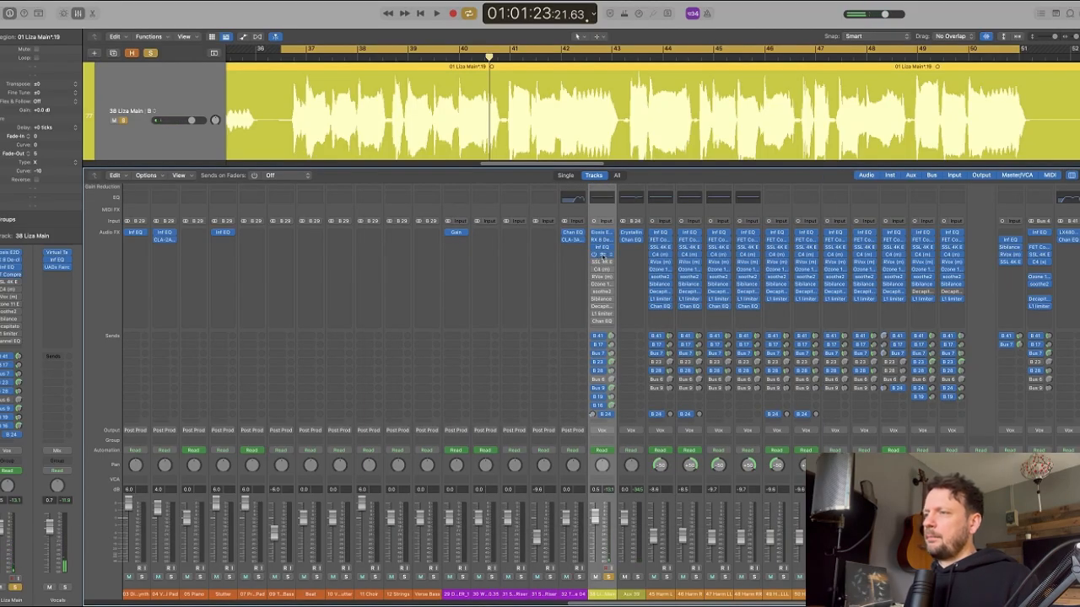
- Re-enable the FET Compressor on the main vocal and audition it while watching its gain reduction
left_click(601, 254)
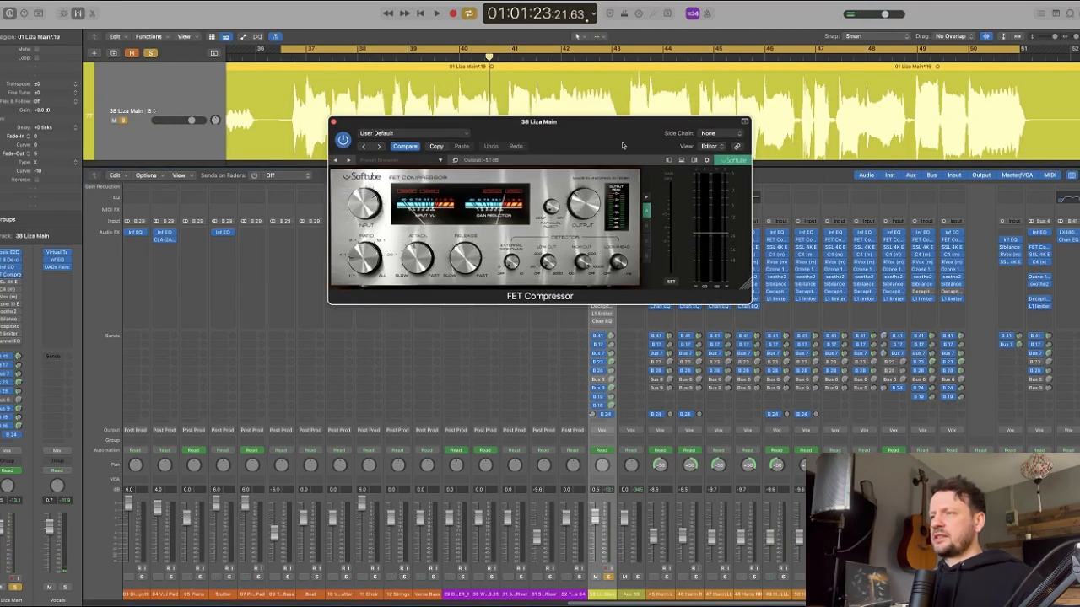
key("space")
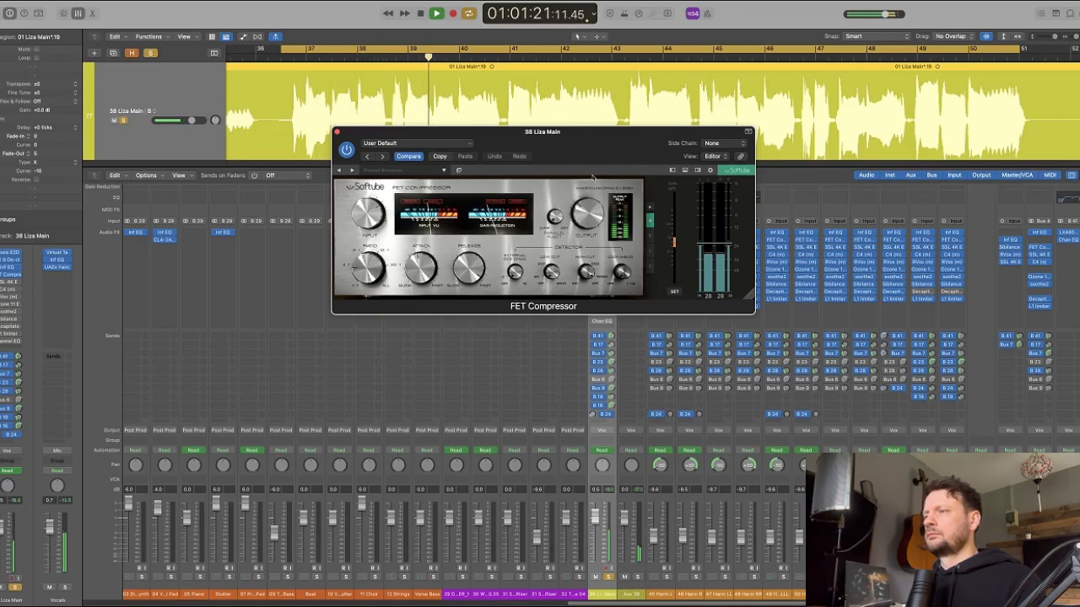
key("space")
key("super+w")
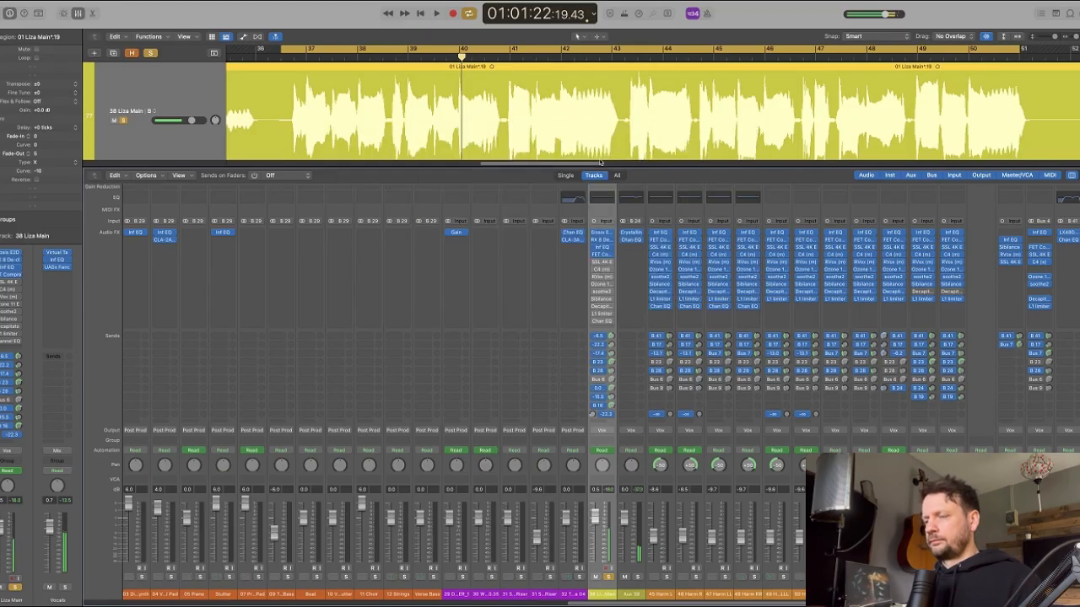
- Re-enable the SSL 4K E and C4 multiband on the main vocal and audition them with both plug-ins open side by side
left_click(596, 263)
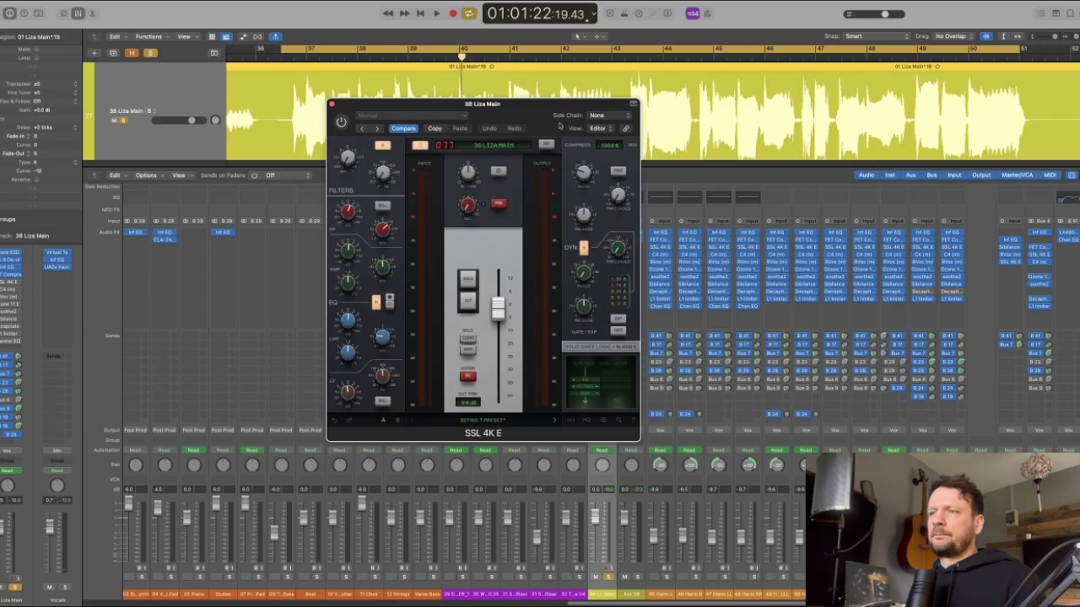
left_click_drag(560, 125, 464, 167)
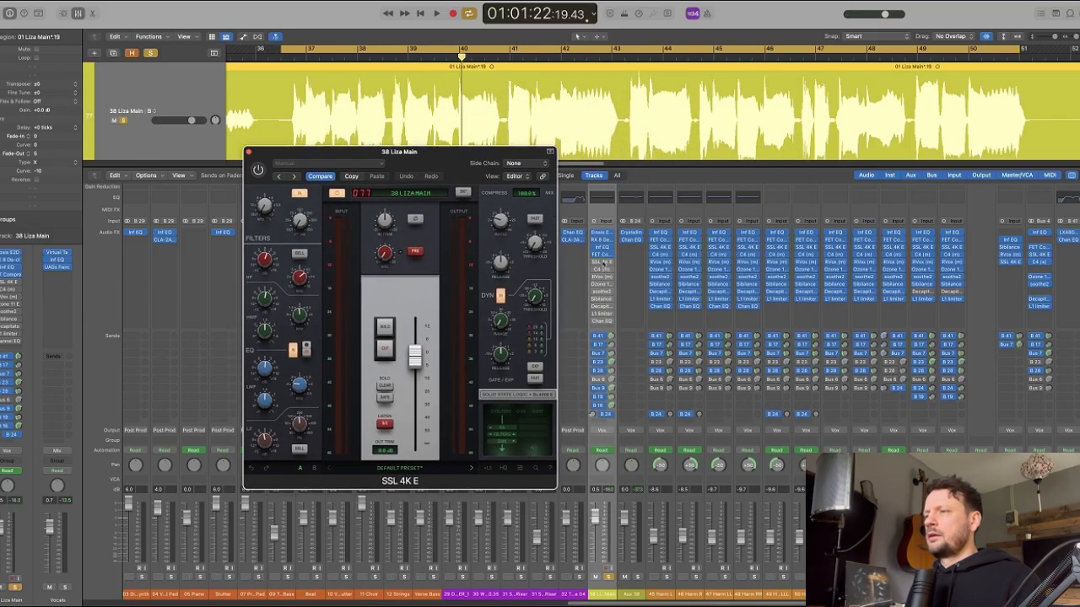
left_click(603, 271)
left_click_drag(487, 112, 736, 160)
key("space")
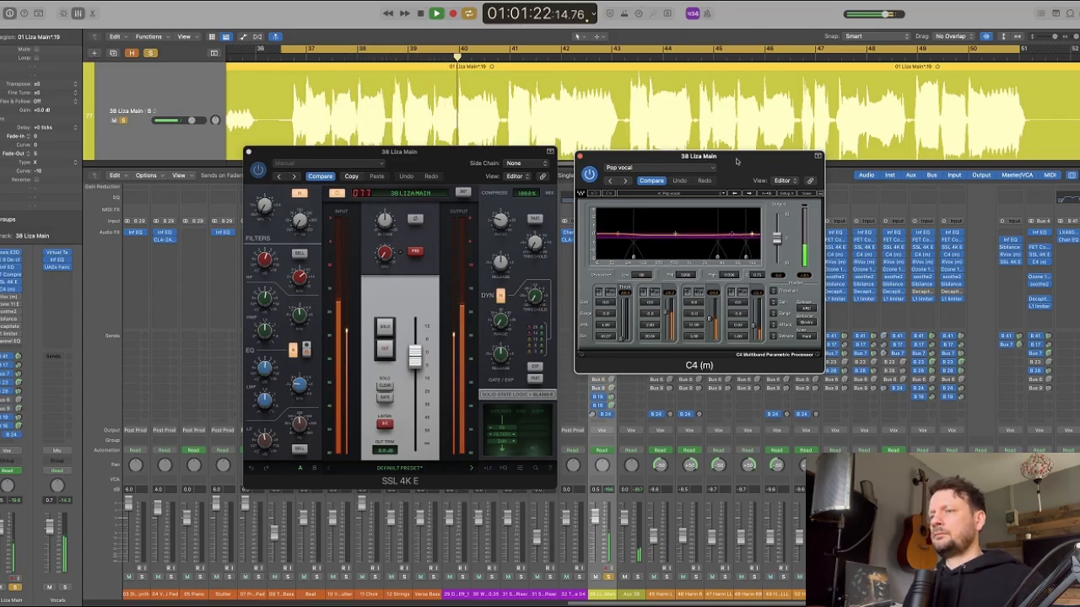
key("space")
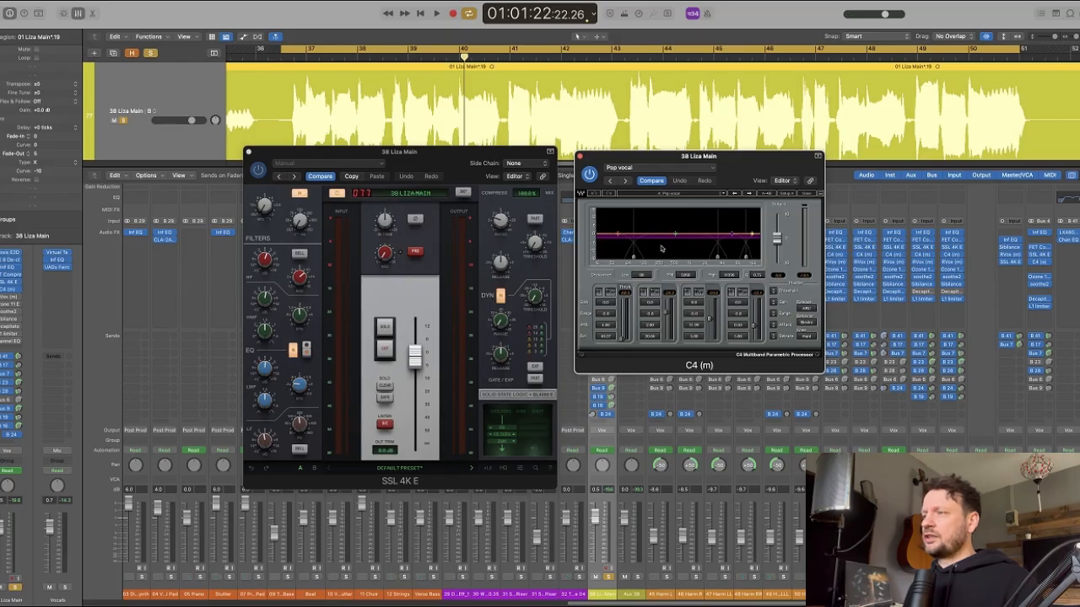
key("v")
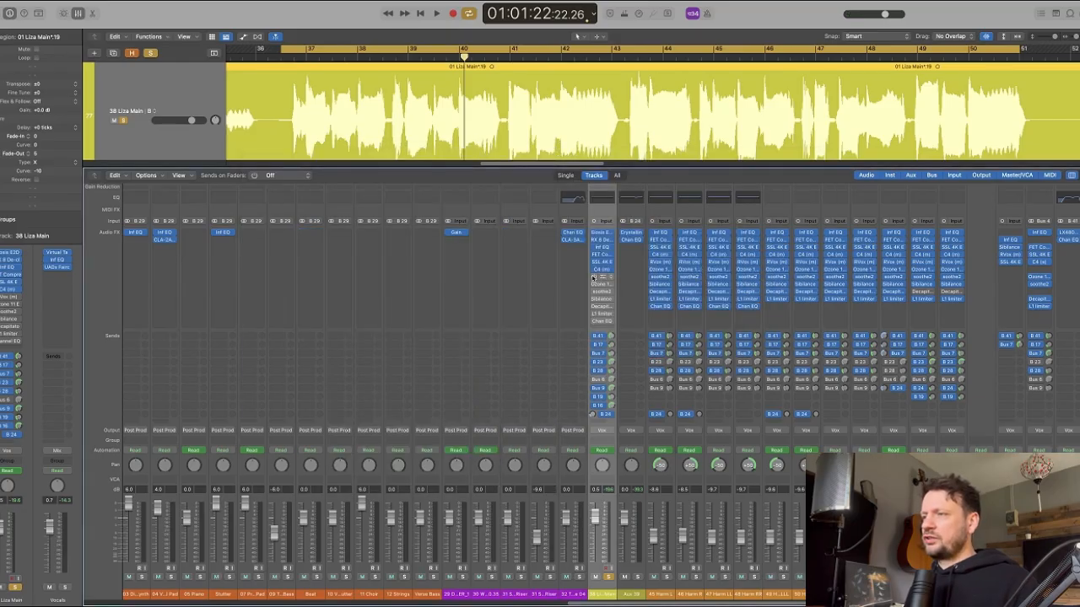
- Re-enable RVox on the main vocal and audition its compression
left_click(602, 276)
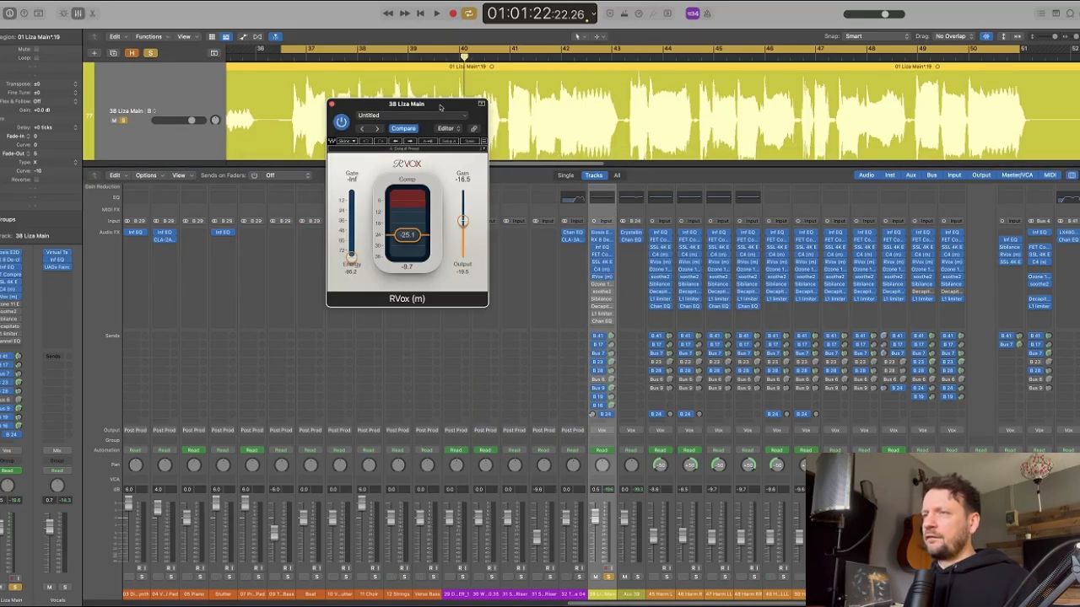
left_click_drag(439, 108, 505, 188)
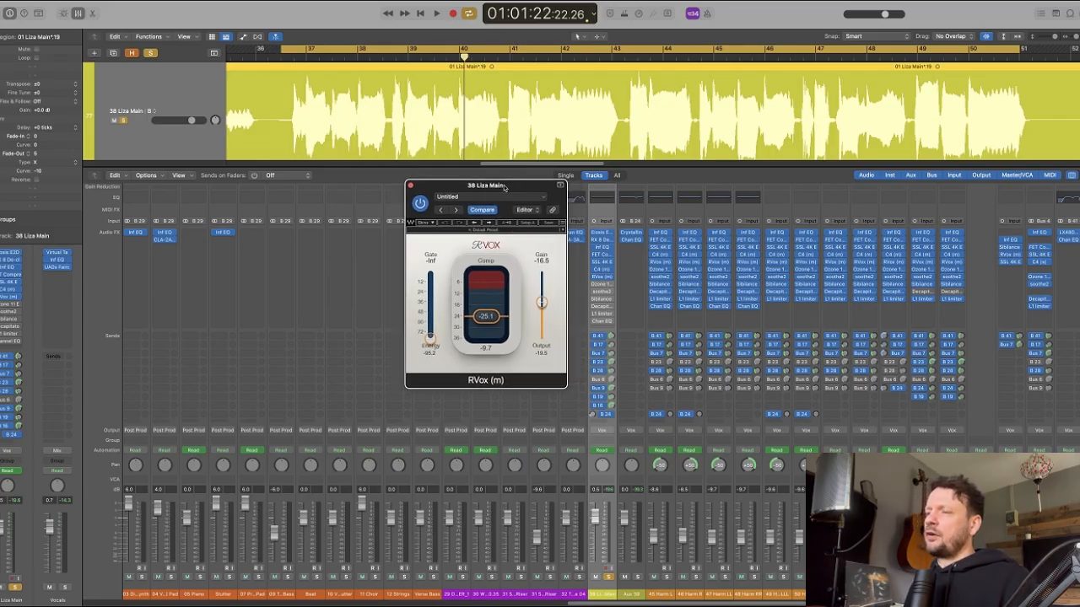
key("space")
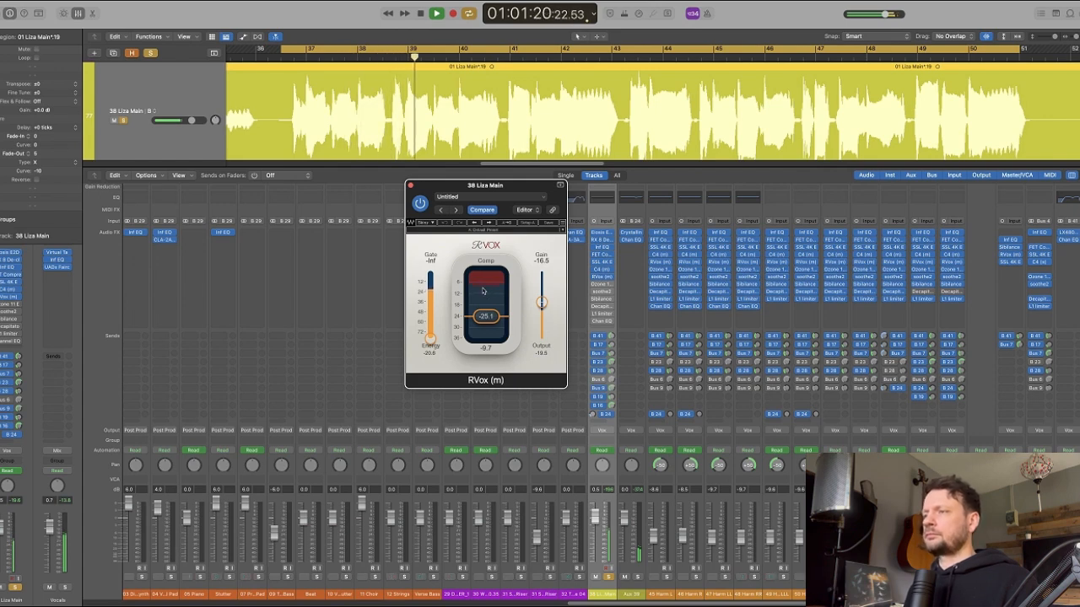
key("space")
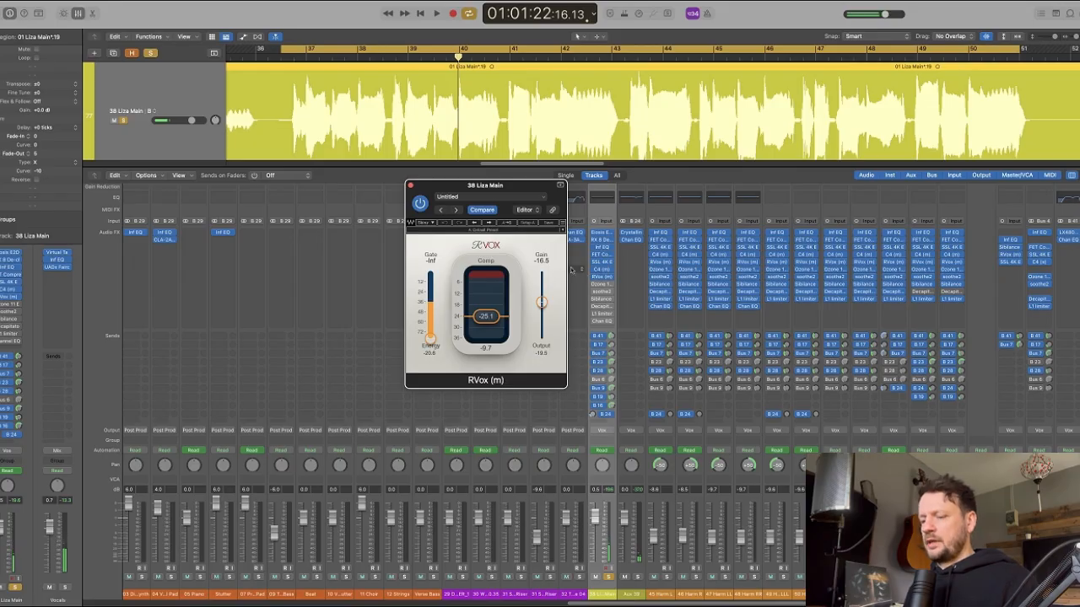
- Re-enable the Ozone 11 Exciter on the main vocal and audition it during playback, comparing it with the bypassed sound
left_click(411, 185)
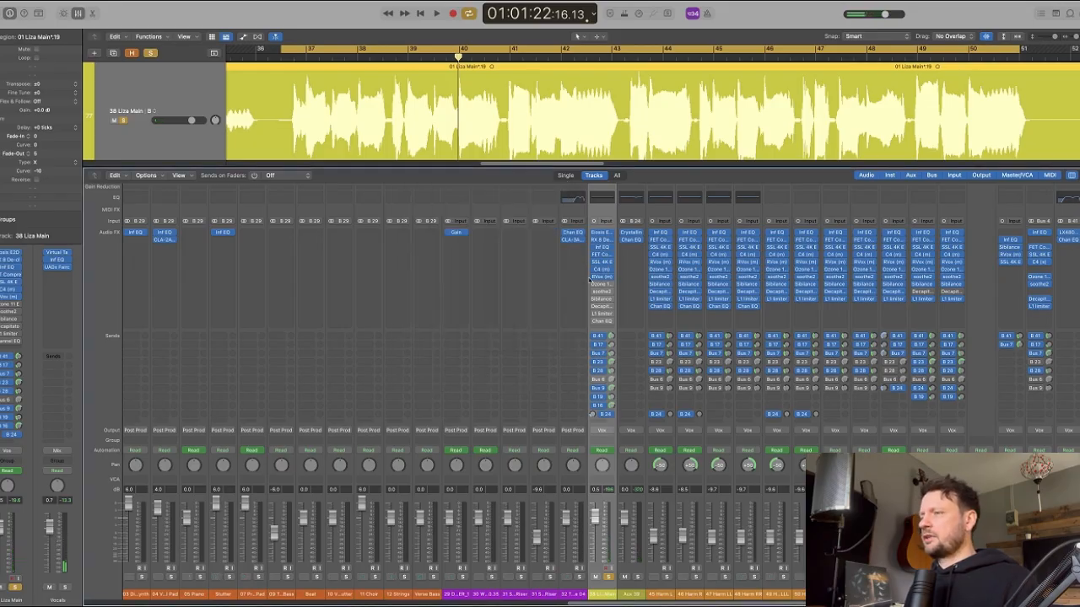
left_click(600, 285)
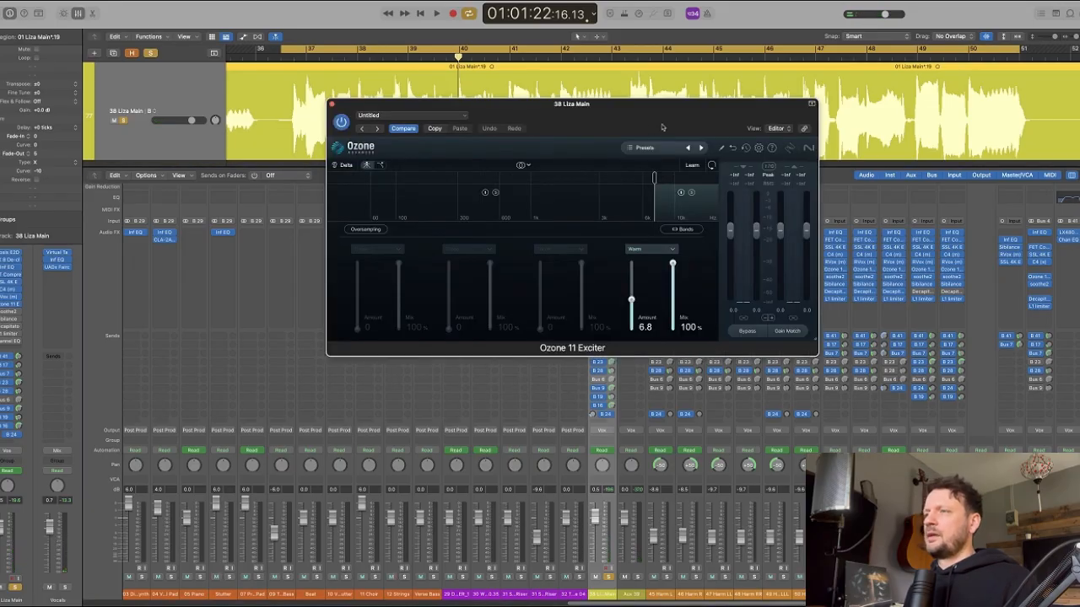
left_click_drag(662, 128, 633, 160)
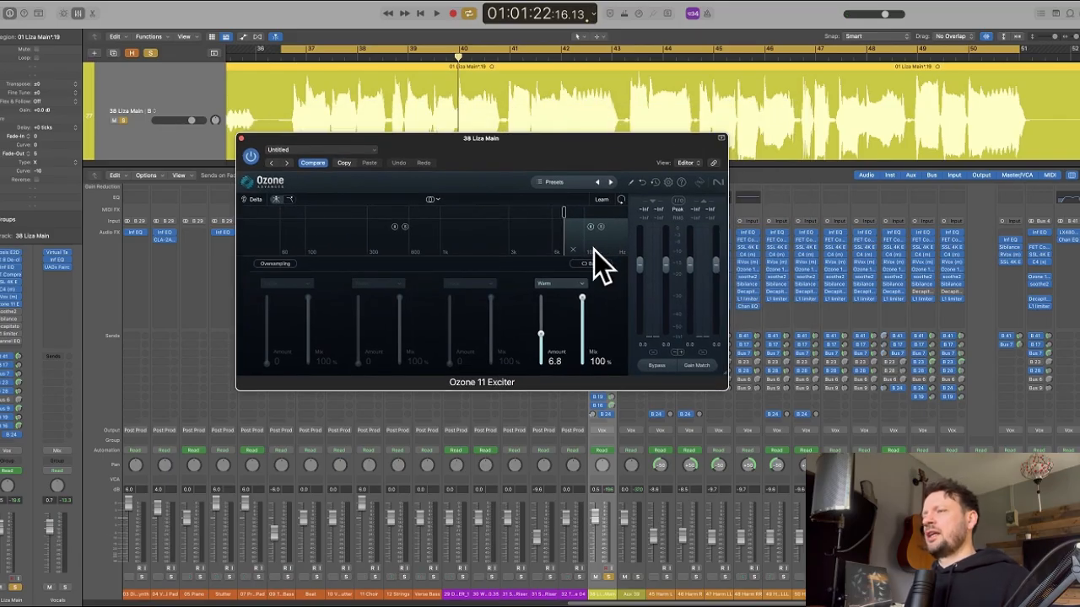
left_click_drag(564, 170, 565, 174)
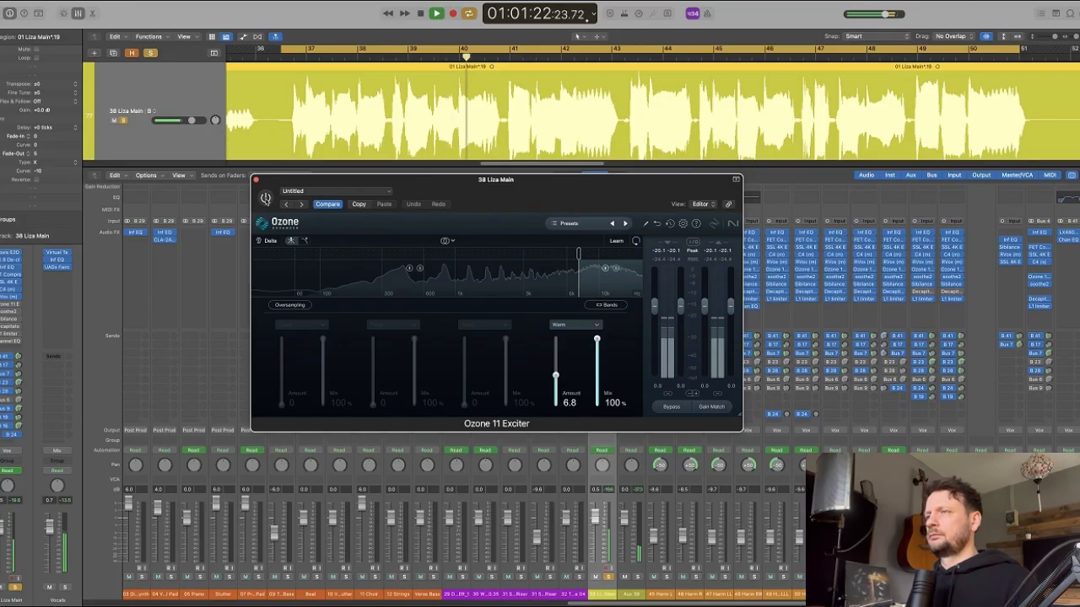
left_click(265, 198)
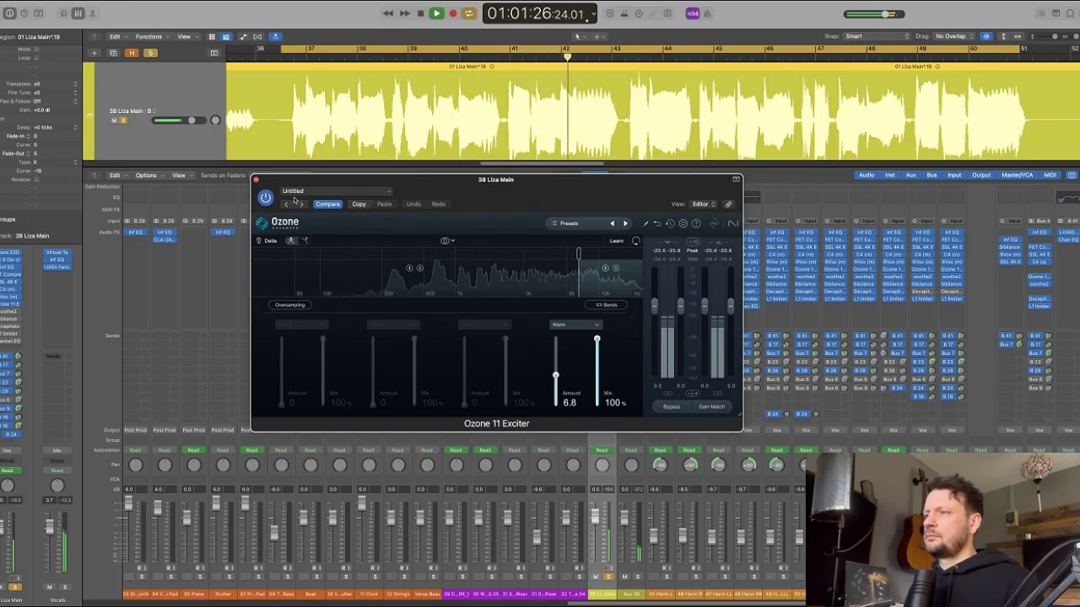
key("space")
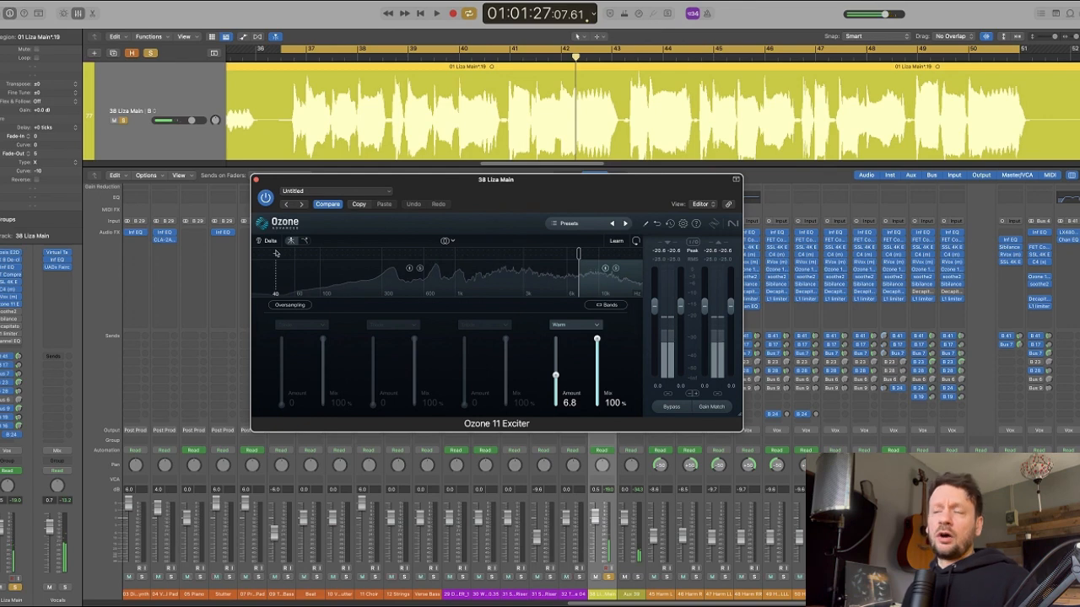
left_click(256, 181)
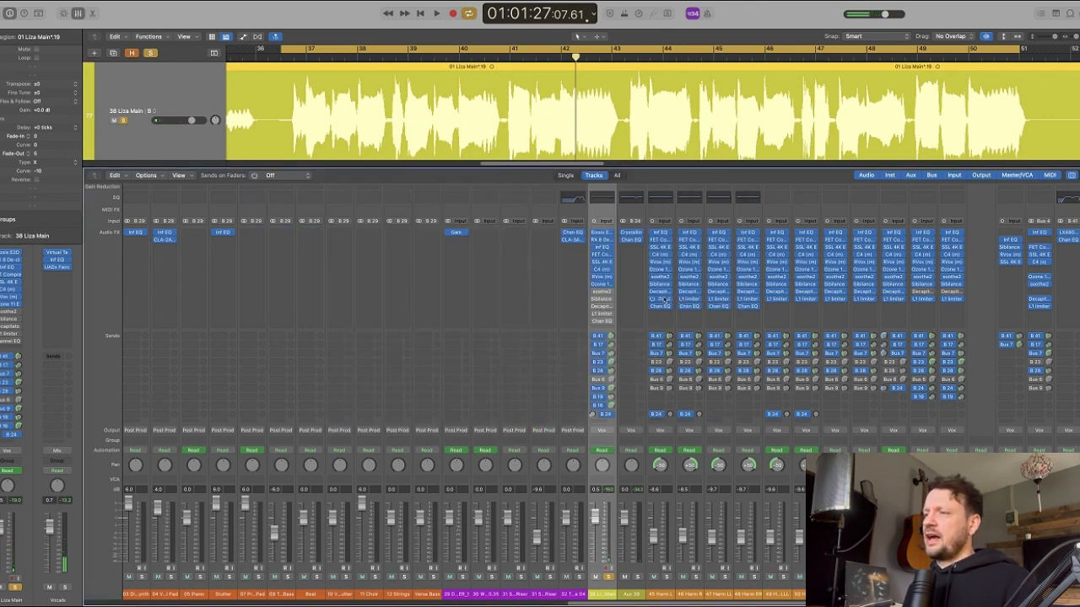
- Re-enable soothe2 on the main vocal and audition its resonance suppression while watching the curve
left_click(603, 292)
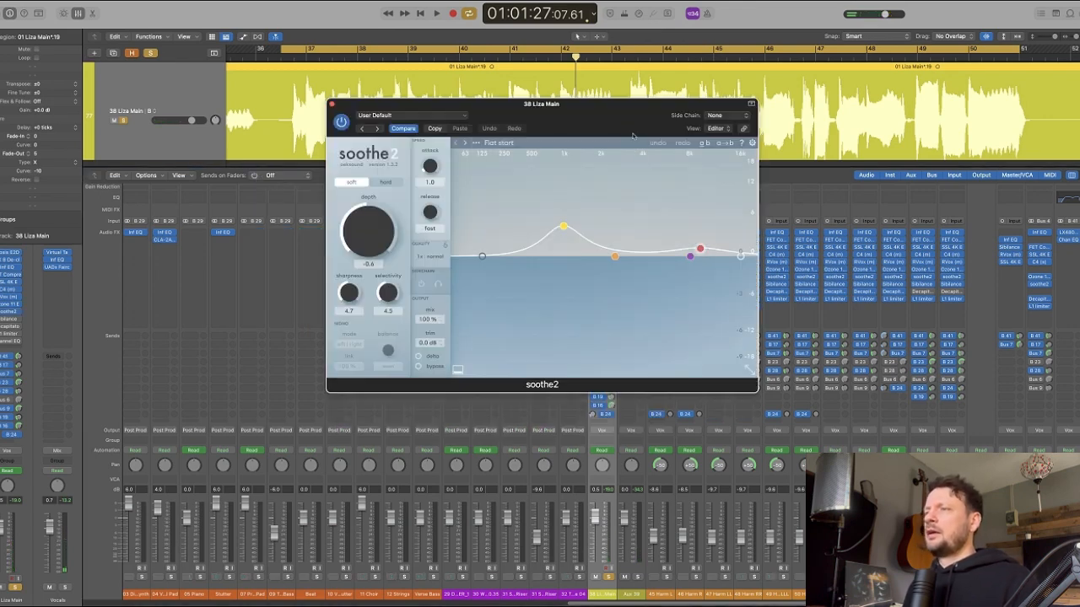
left_click_drag(633, 125, 629, 143)
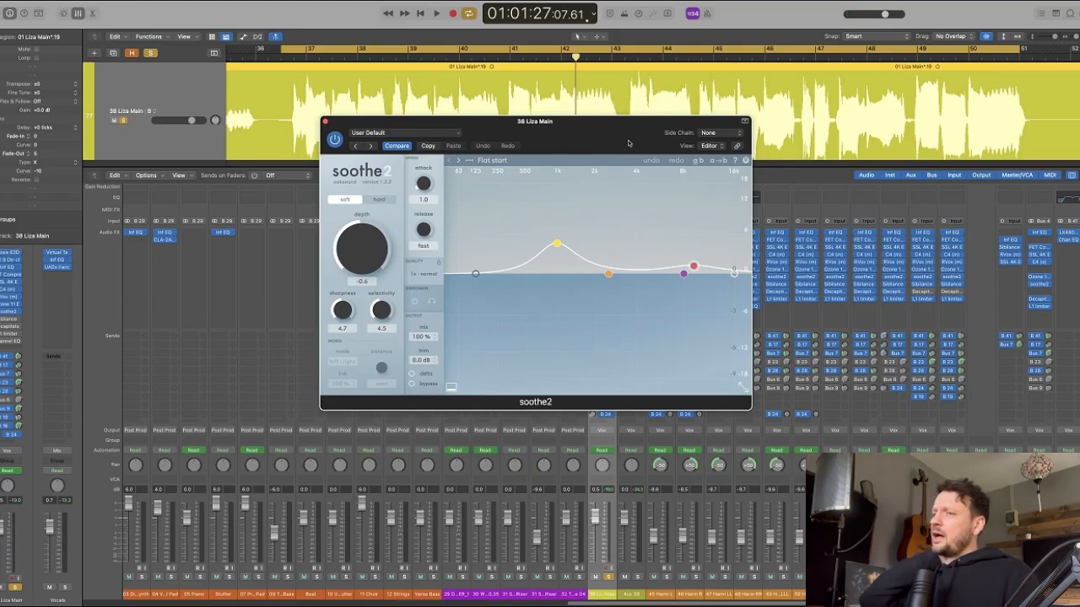
left_click_drag(628, 143, 614, 203)
key("space")
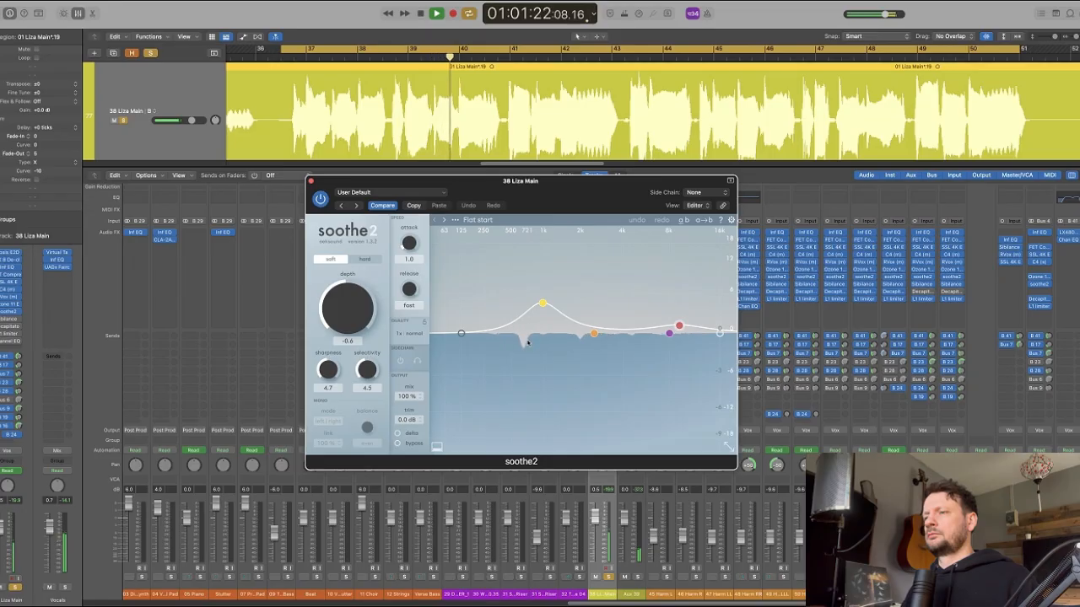
key("space")
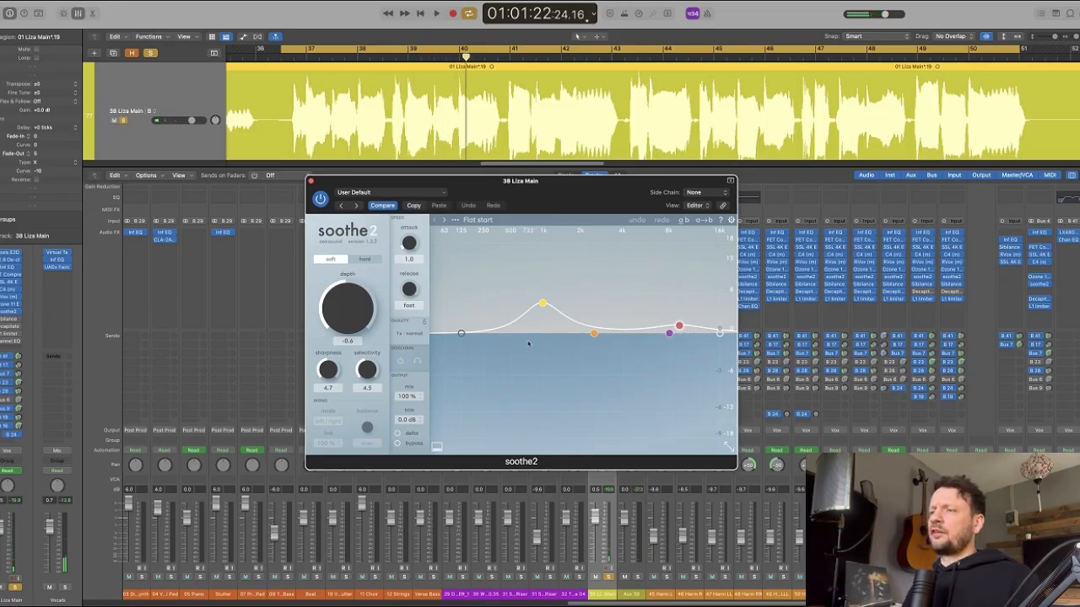
key("super+w")
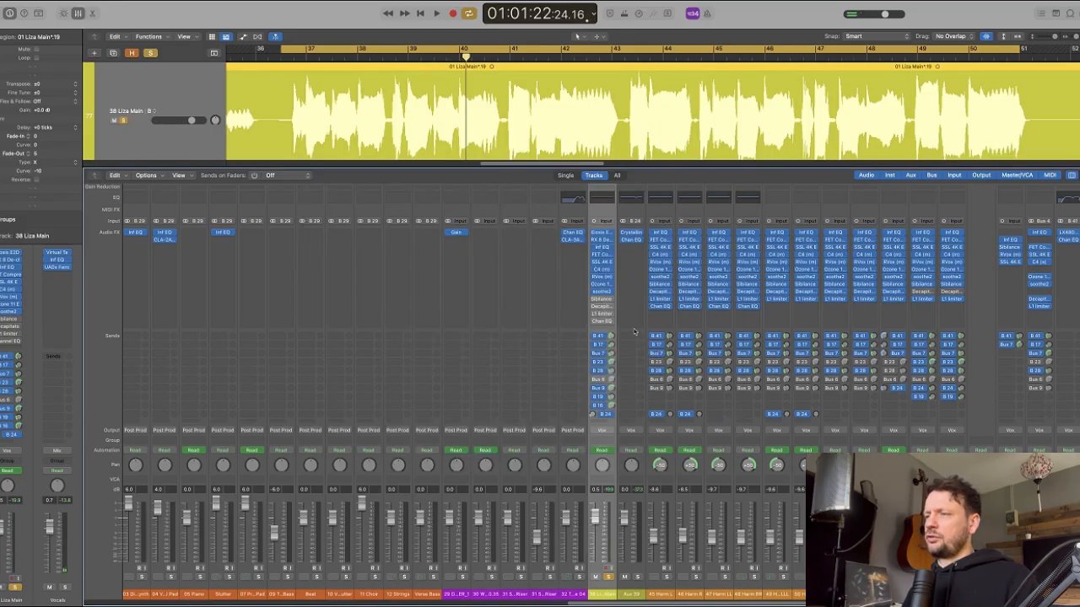
- Re-enable Sibilance and Decapitator on the main vocal and look over each plug-in's settings
left_click(602, 300)
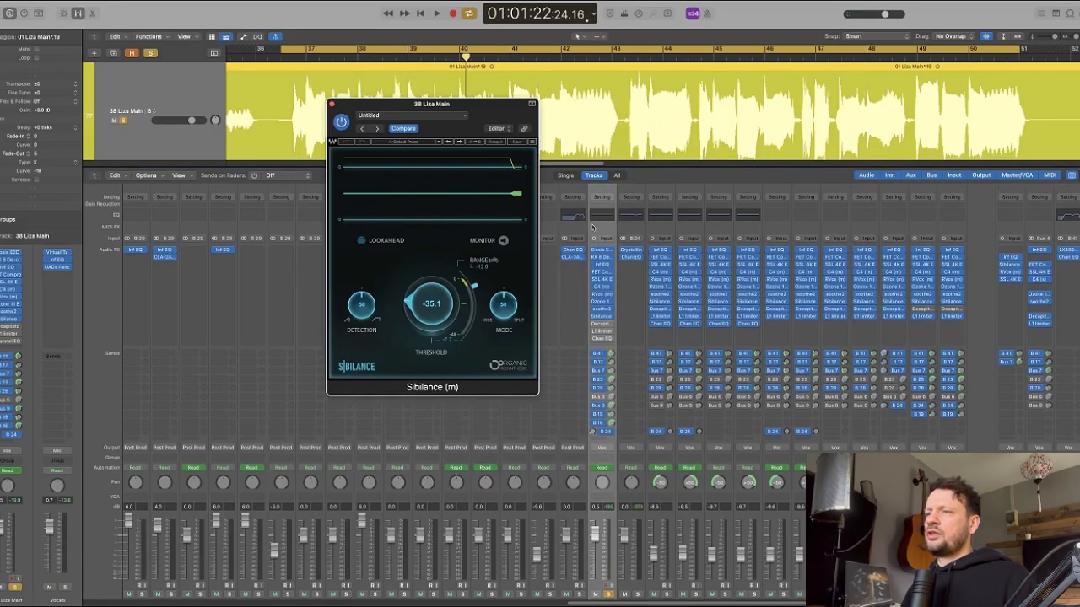
key("super+w")
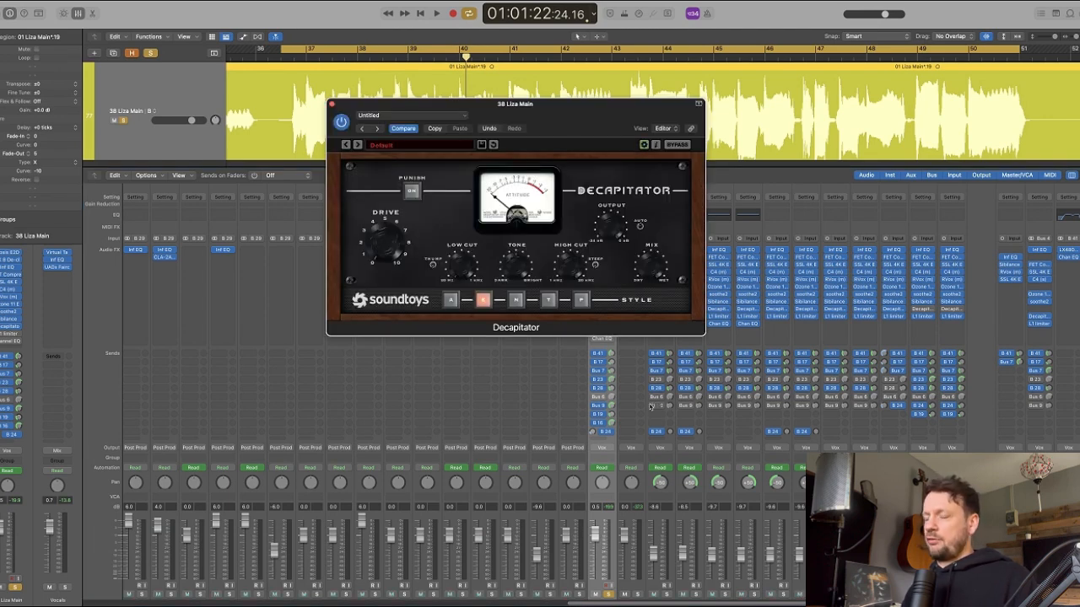
left_click_drag(586, 112, 507, 117)
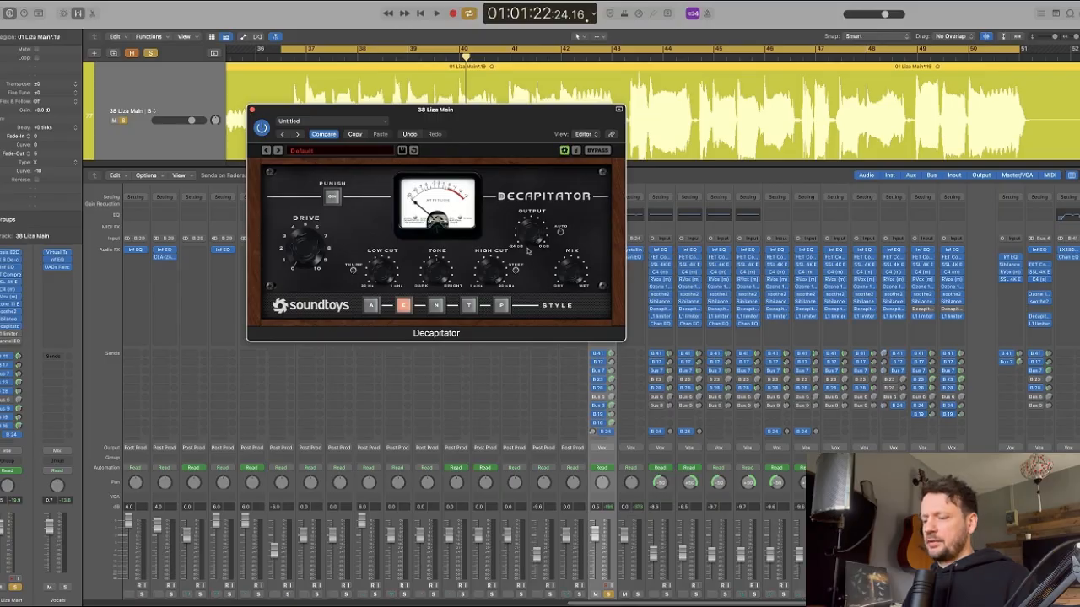
key("super+w")
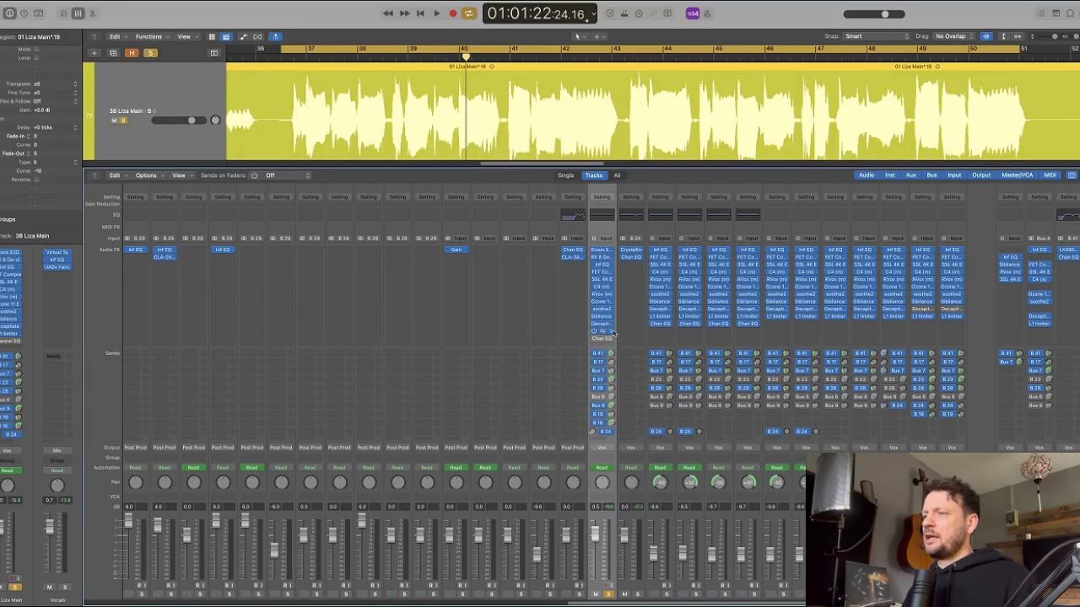
- Re-enable the L1 limiter and Channel EQ on the main vocal, leaving only the Channel EQ window open
left_click(609, 331)
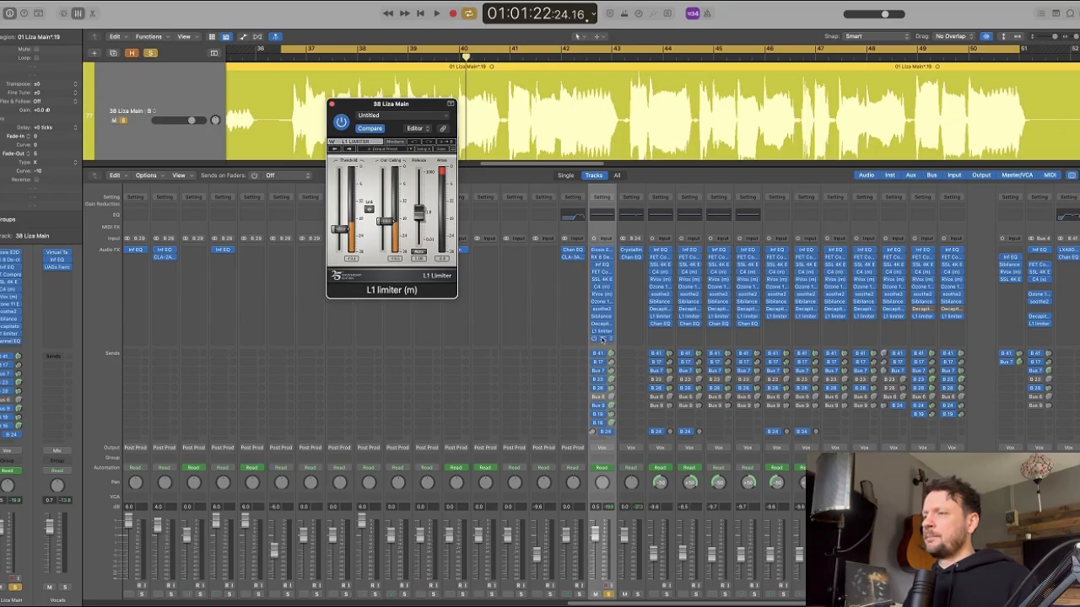
left_click(602, 339)
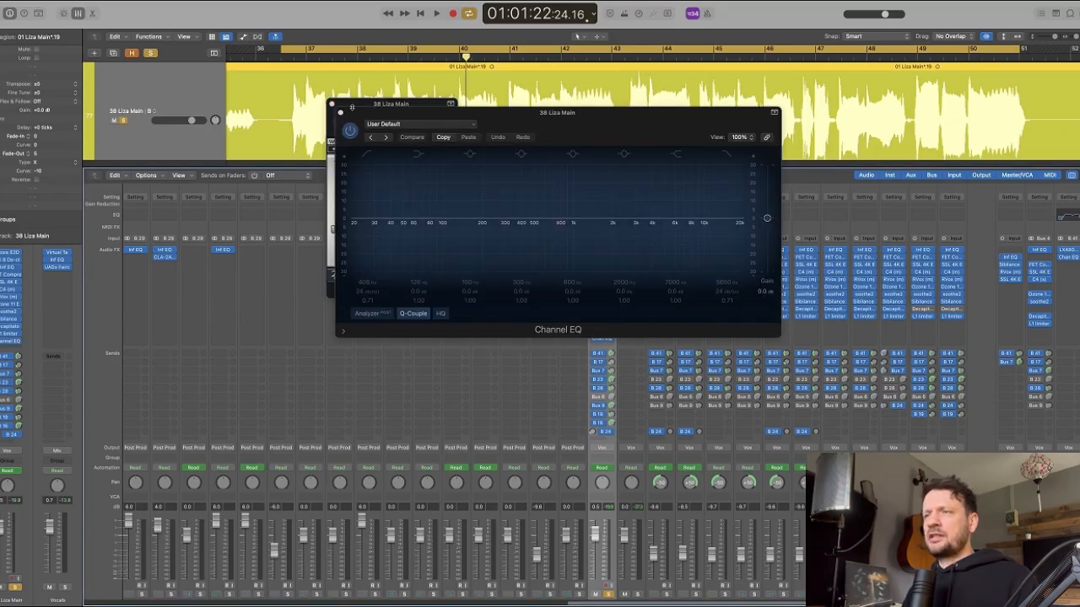
left_click(332, 103)
- Demonstrate the Channel EQ's low-cut and high-cut filters by switching both bands on and off again, then close the plug-in
left_click_drag(603, 126, 633, 243)
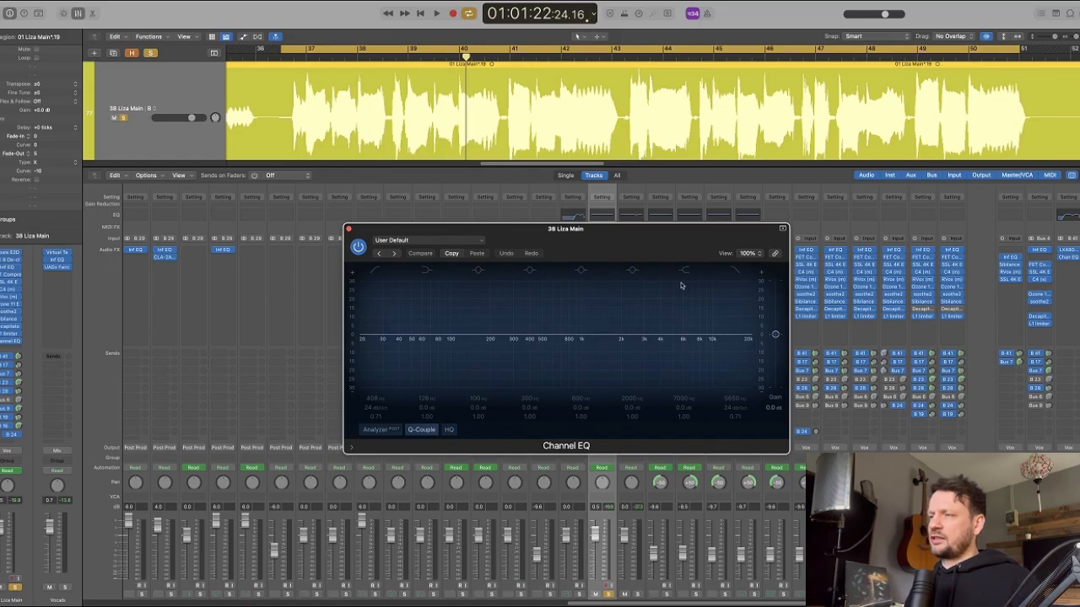
left_click(734, 271)
left_click(374, 271)
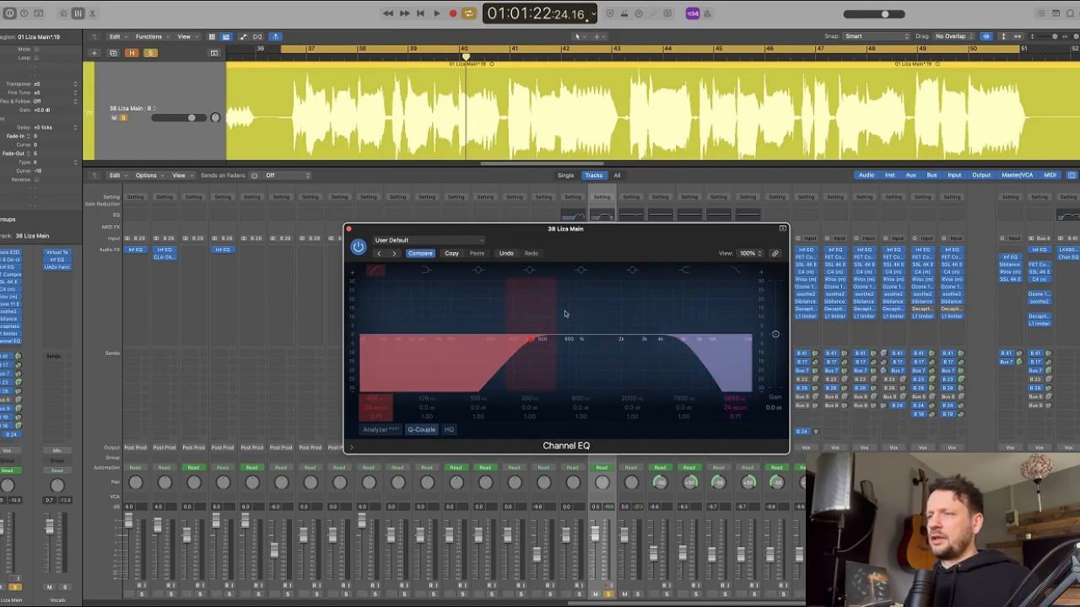
left_click(734, 271)
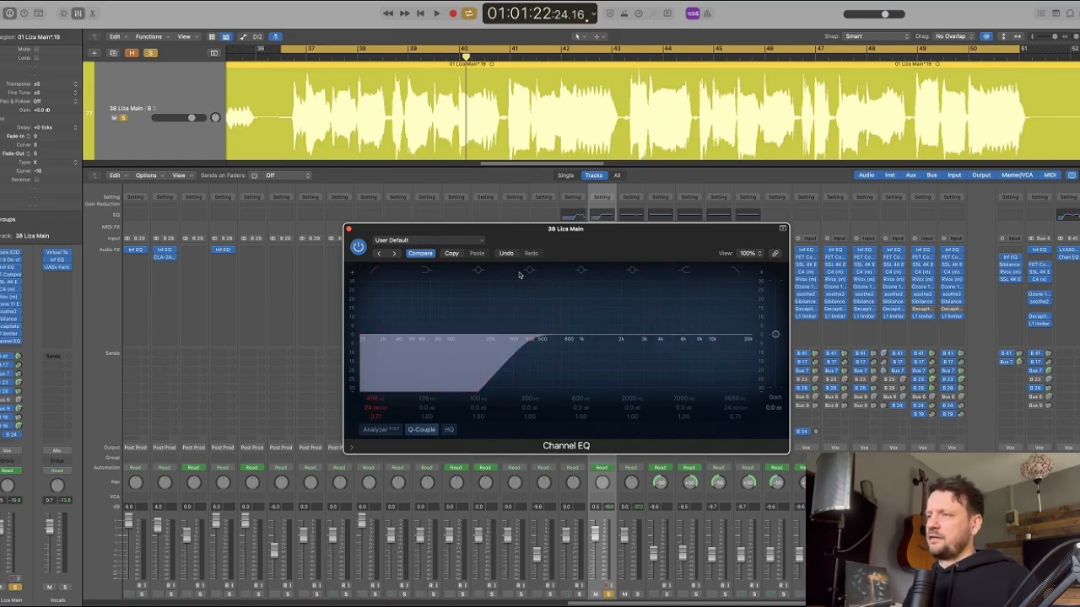
left_click(373, 271)
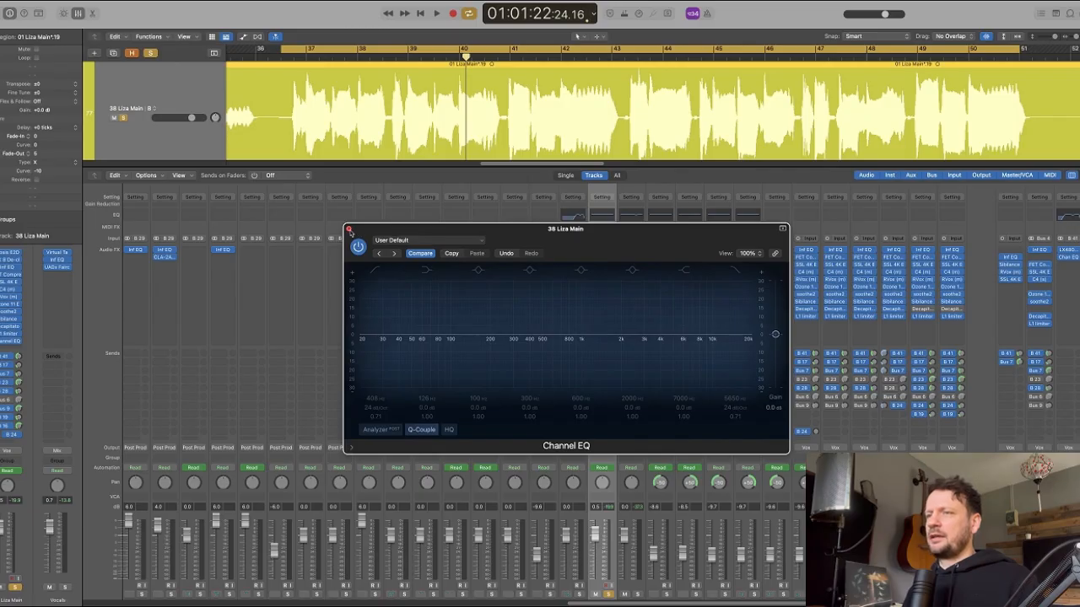
left_click(348, 229)
- Enlarge the tracks area over the mixer and reduce the track heights to show the harmony vocals below the main vocal
scroll(659, 294, "down", 2)
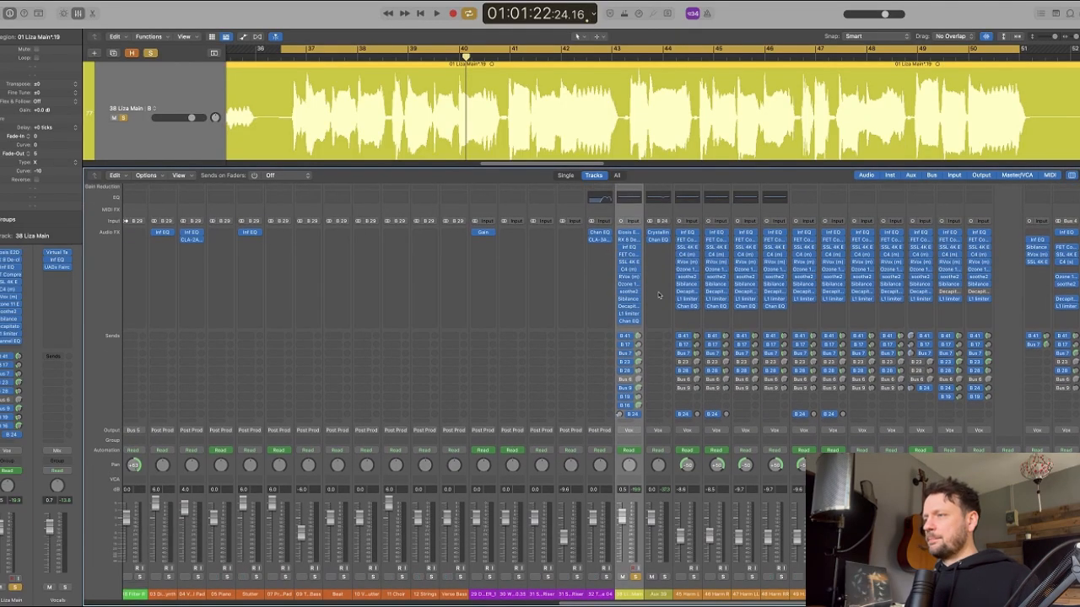
scroll(659, 295, "right", 2)
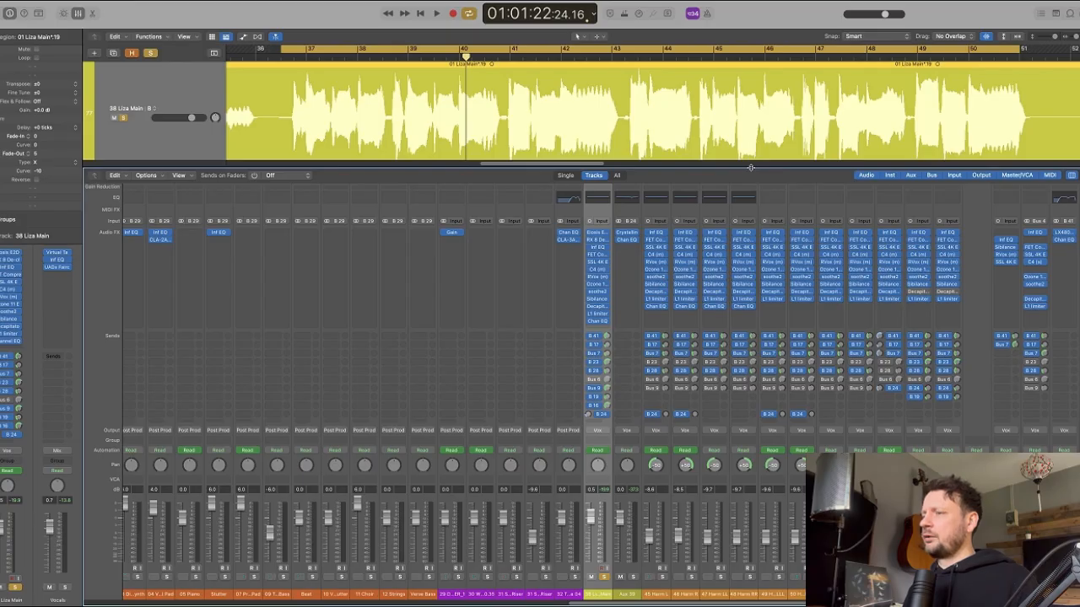
left_click_drag(751, 168, 750, 582)
key("x")
key("super+Up")
key("super+Up")
key("super+Up")
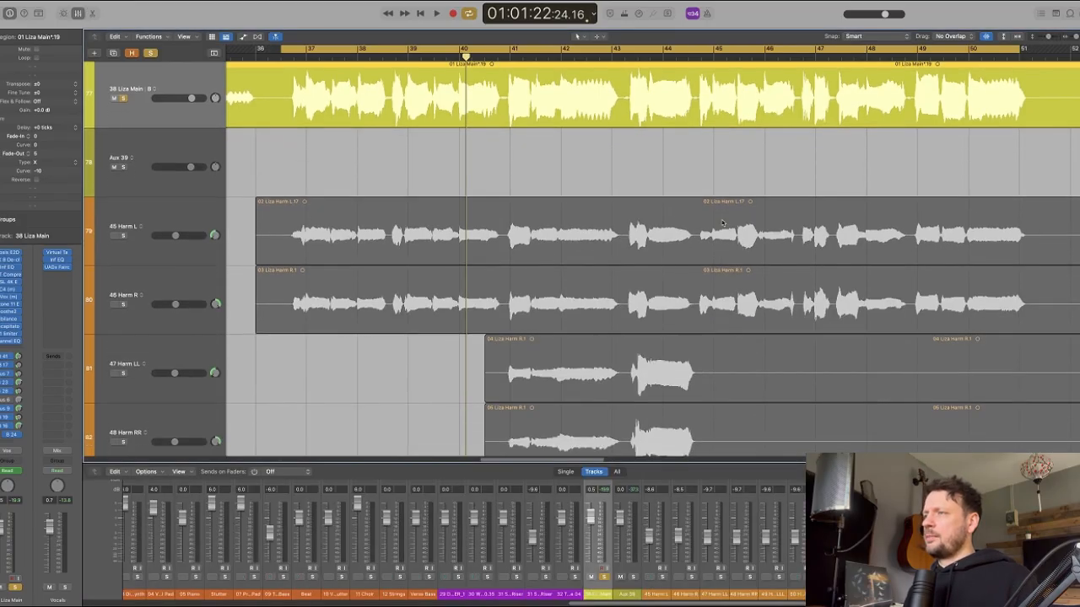
- Show track automation and expand all automation lanes of the main vocal track
key("super+Left")
key("super+Left")
key("super+Left")
key("super+Left")
scroll(722, 223, "up", 4)
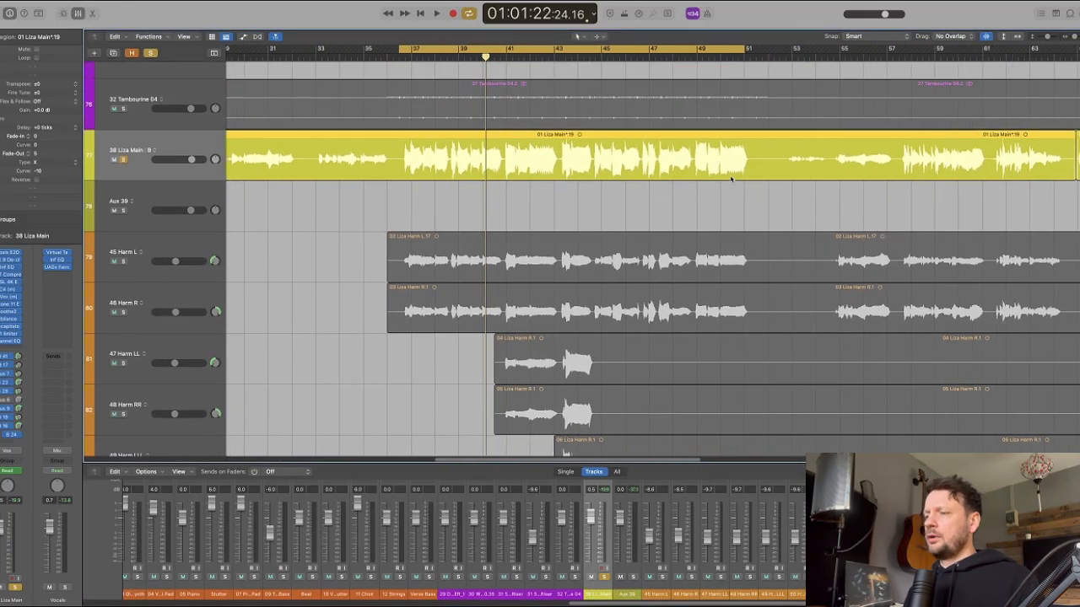
key("super+Left")
key("a")
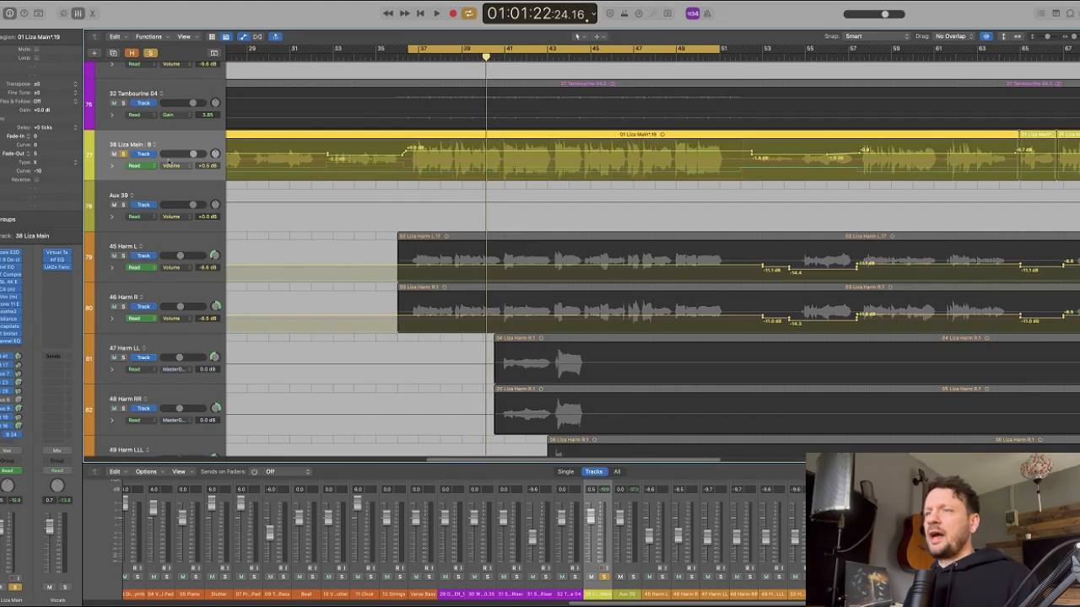
left_click(113, 166, "alt")
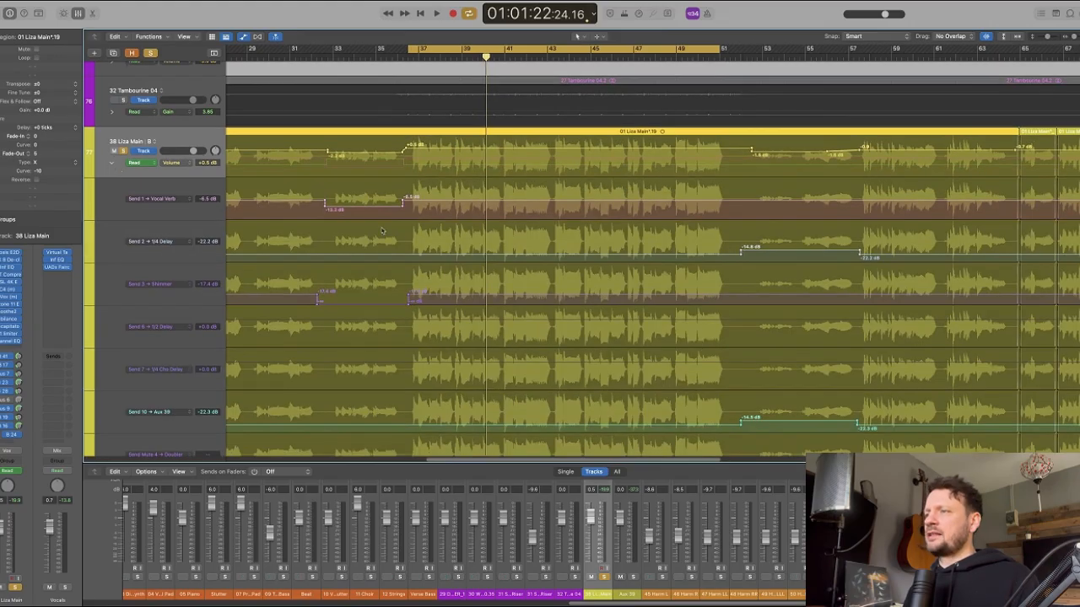
- Examine the main vocal's send-level, send-mute and plug-in automation lanes across the song and around the chorus
scroll(384, 229, "down", 5)
scroll(381, 227, "down", 6)
scroll(378, 229, "up", 4)
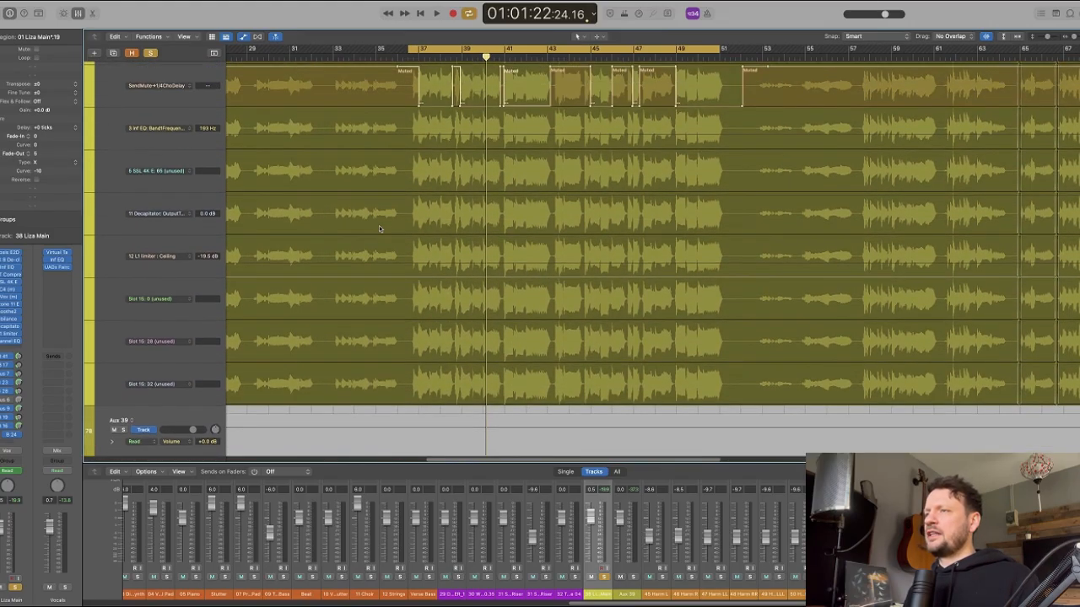
key("super+Left")
key("super+Left")
scroll(379, 230, "up", 8)
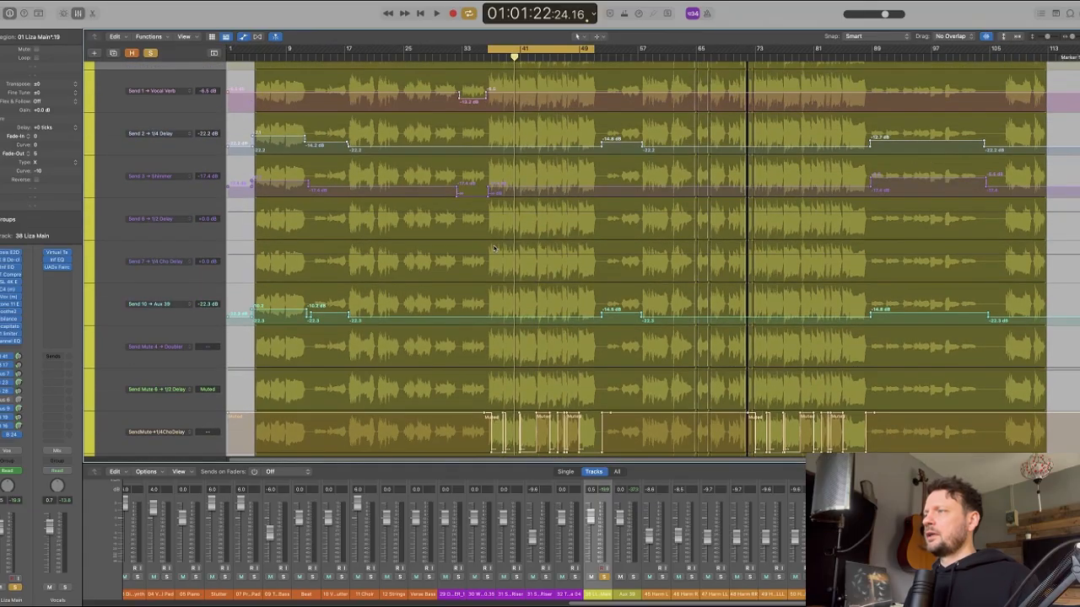
scroll(494, 248, "down", 2)
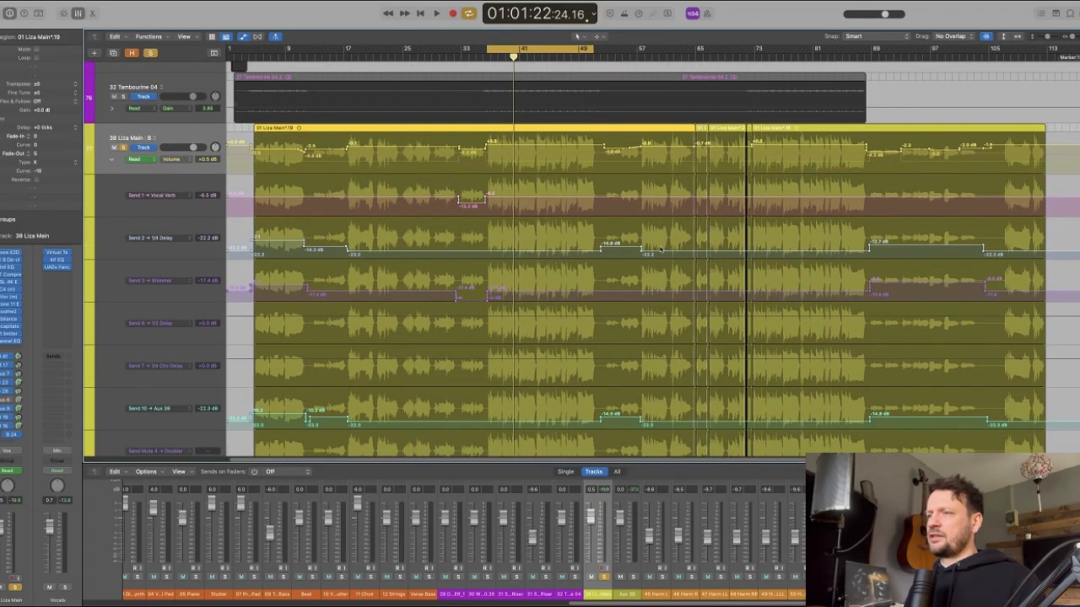
scroll(663, 250, "down", 10)
key("super+Right")
key("super+Right")
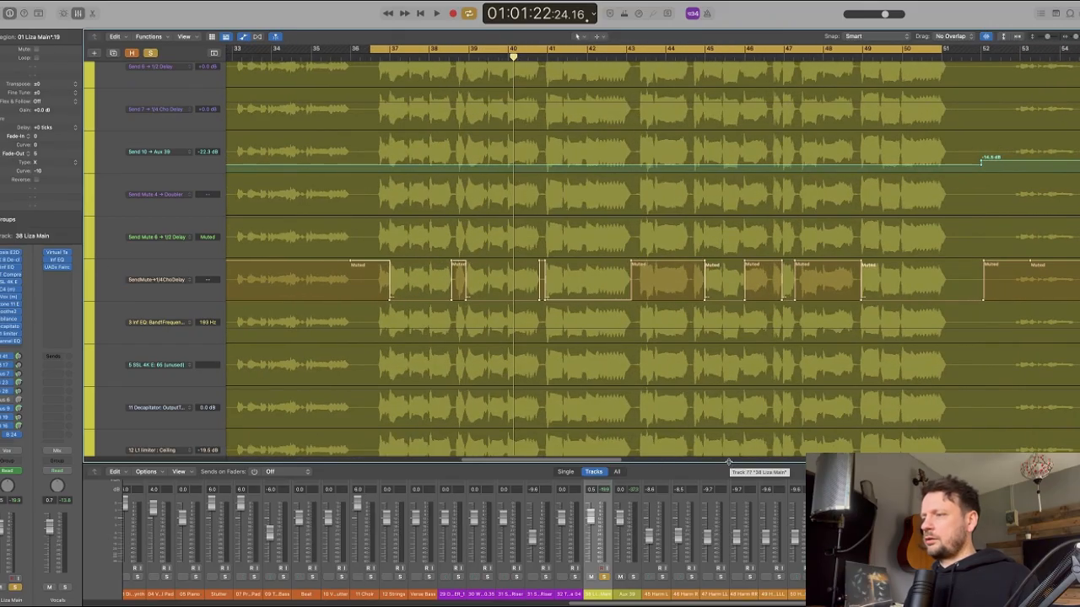
- Enlarge the mixer and open the EffectRack plug-in on the 1/4 Chorus Delay channel
left_click_drag(729, 463, 729, 224)
scroll(675, 565, "right", 5)
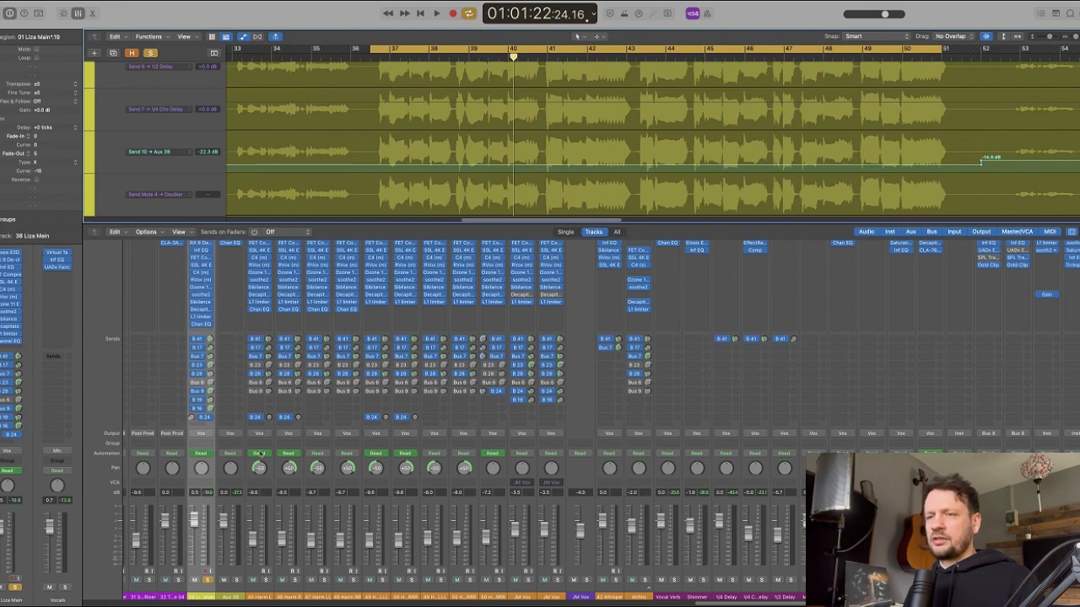
scroll(459, 198, "down", 6)
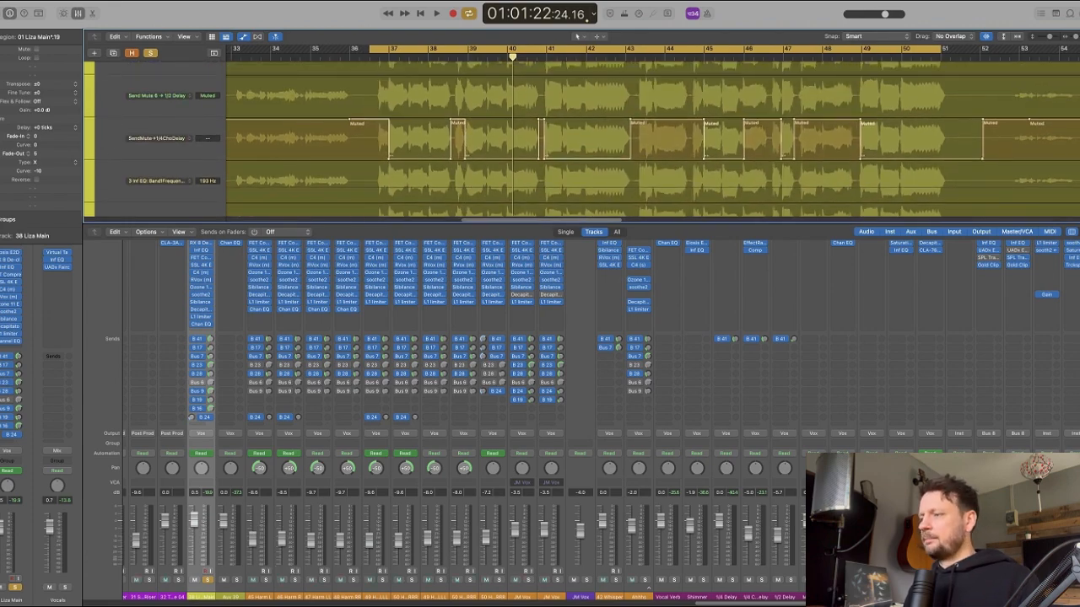
scroll(750, 287, "up", 4)
left_click(752, 284)
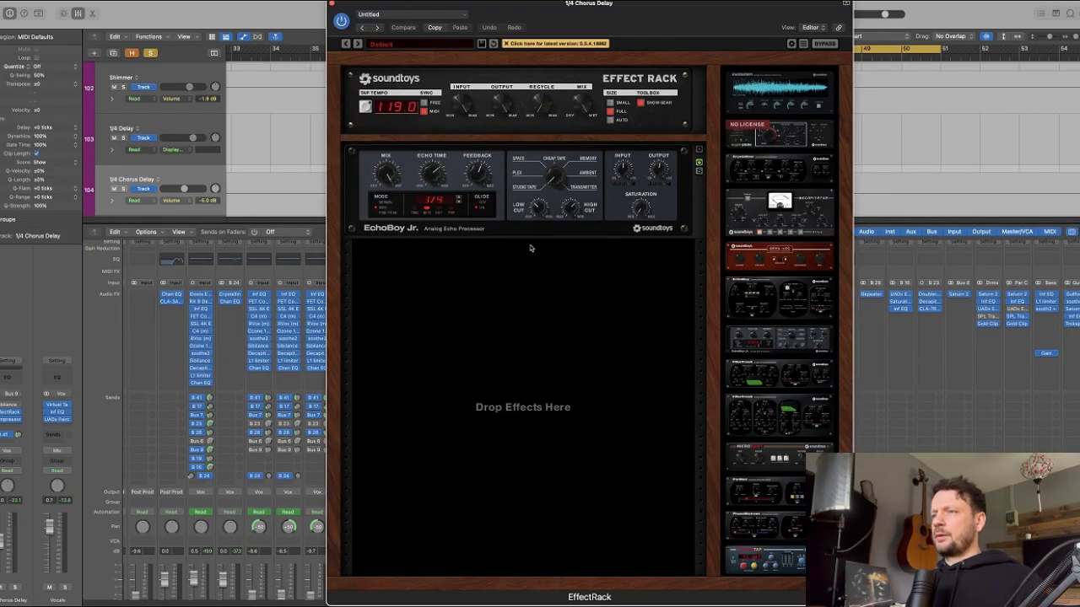
- Open the Compressor on the 1/4 Chorus Delay channel and arrange it side by side with the EffectRack window
left_click_drag(684, 46, 405, 40)
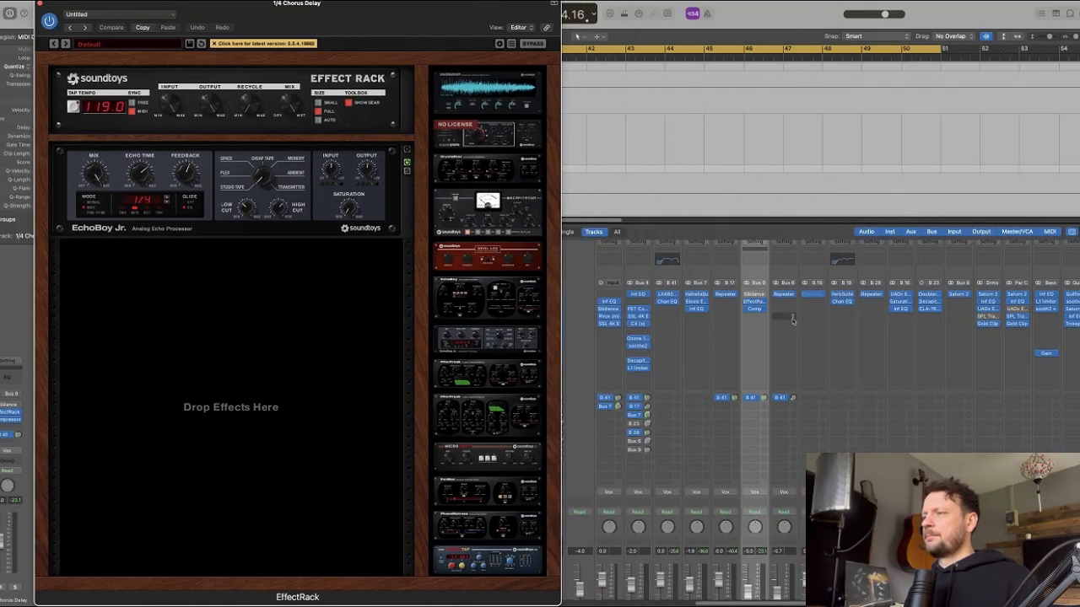
left_click(753, 308)
left_click_drag(568, 111, 788, 93)
left_click_drag(397, 26, 480, 226)
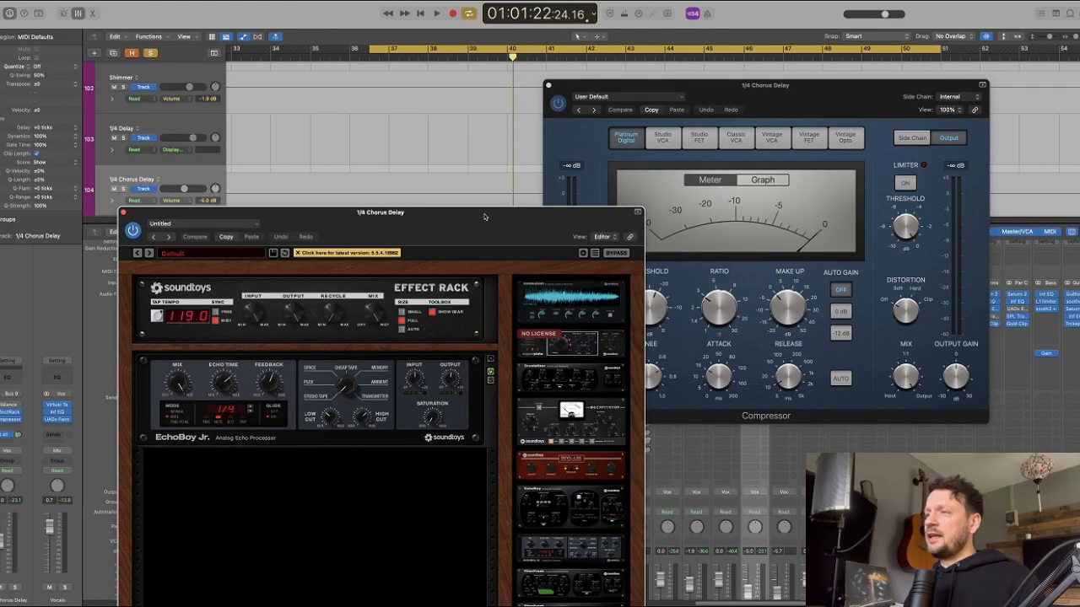
left_click_drag(485, 218, 435, 142)
left_click_drag(843, 90, 890, 143)
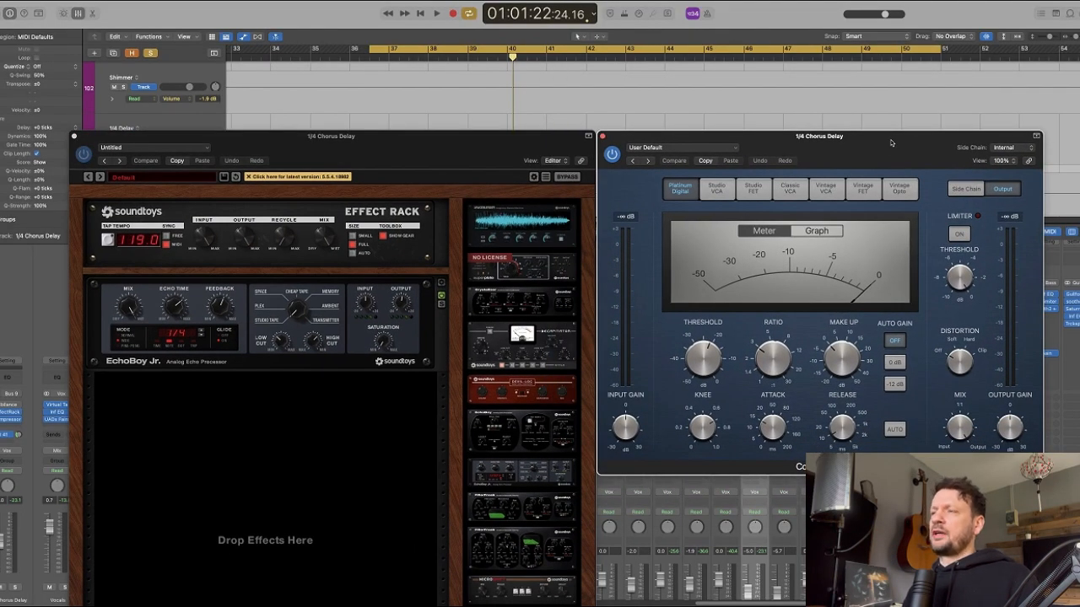
- Find the main vocal's send-mute automation lane for the 1/4 Chorus Delay around the chorus
scroll(481, 105, "up", 1)
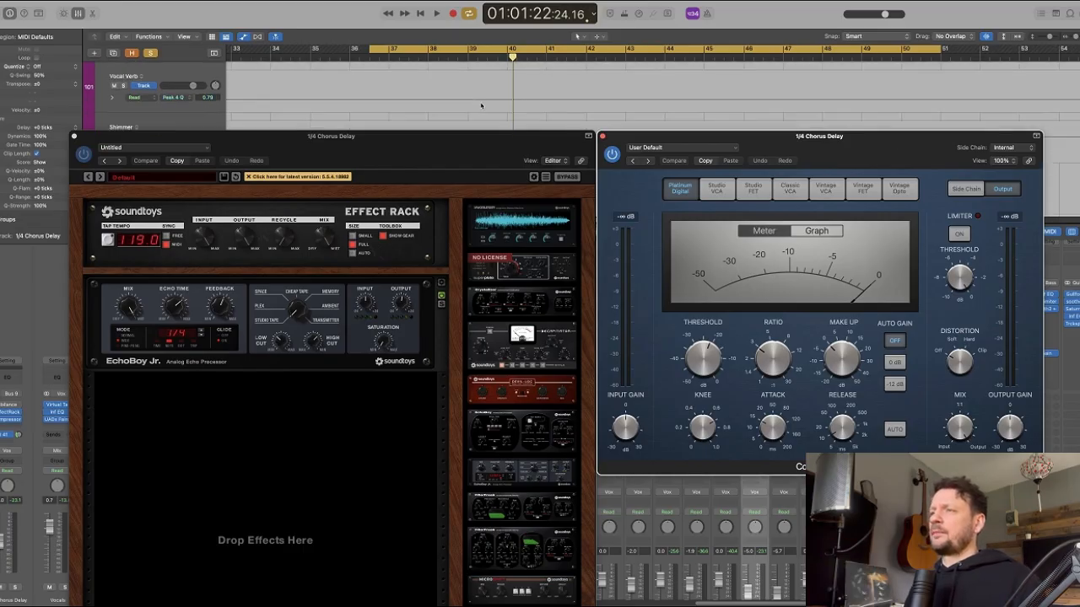
scroll(481, 105, "up", 10)
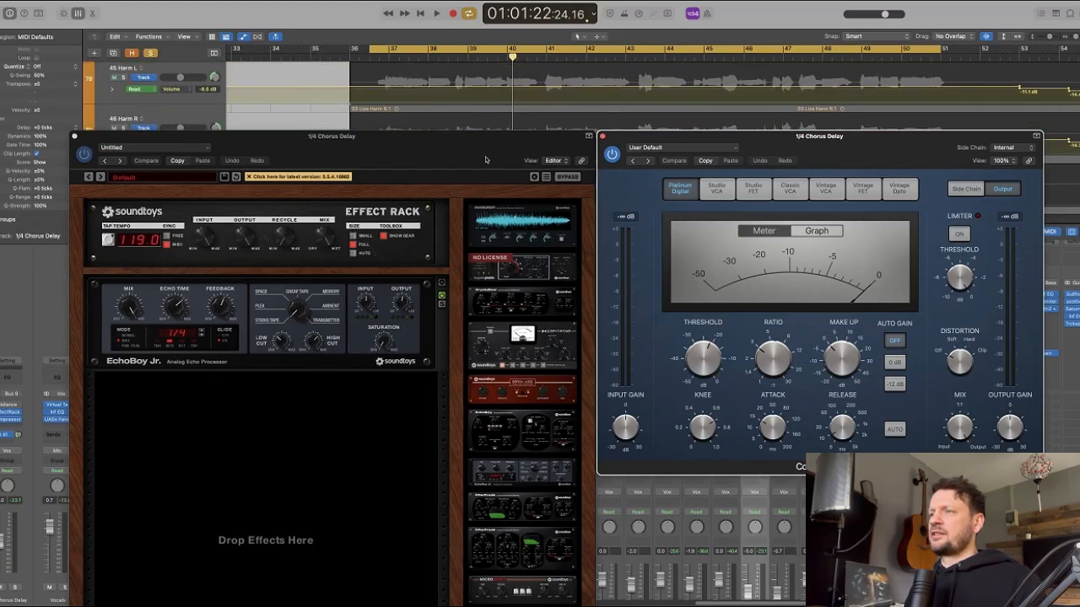
left_click_drag(485, 160, 524, 256)
scroll(521, 123, "up", 5)
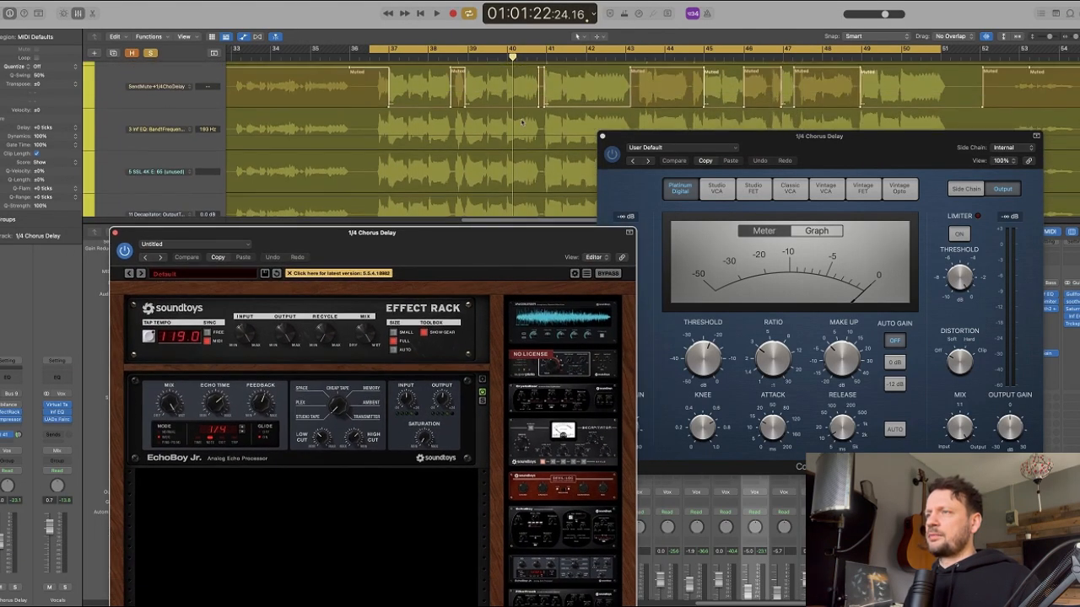
scroll(521, 123, "up", 2)
scroll(471, 131, "right", 1)
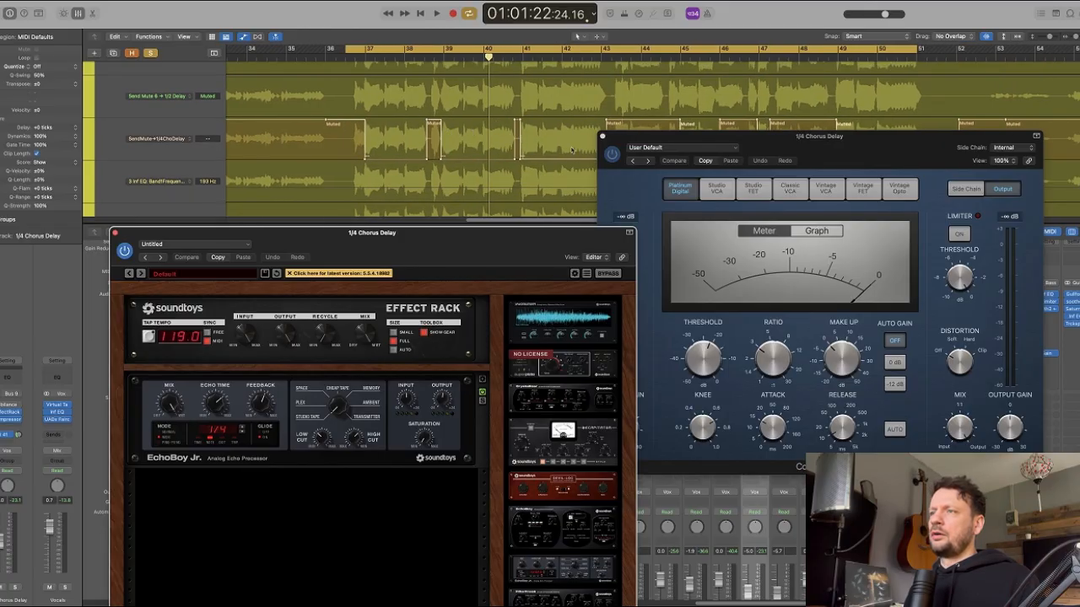
- Place both delay plug-in windows below the send-mute lane and play the chorus through the 1/4 Chorus Delay
left_click_drag(849, 145, 766, 250)
left_click_drag(447, 240, 447, 191)
left_click(727, 253)
left_click_drag(726, 253, 720, 203)
key("space")
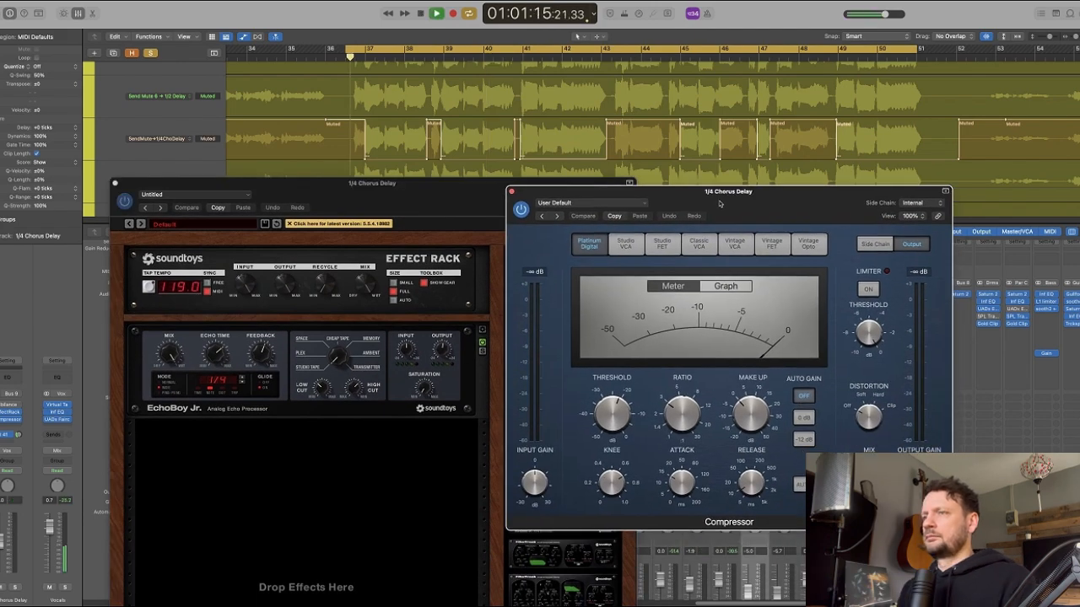
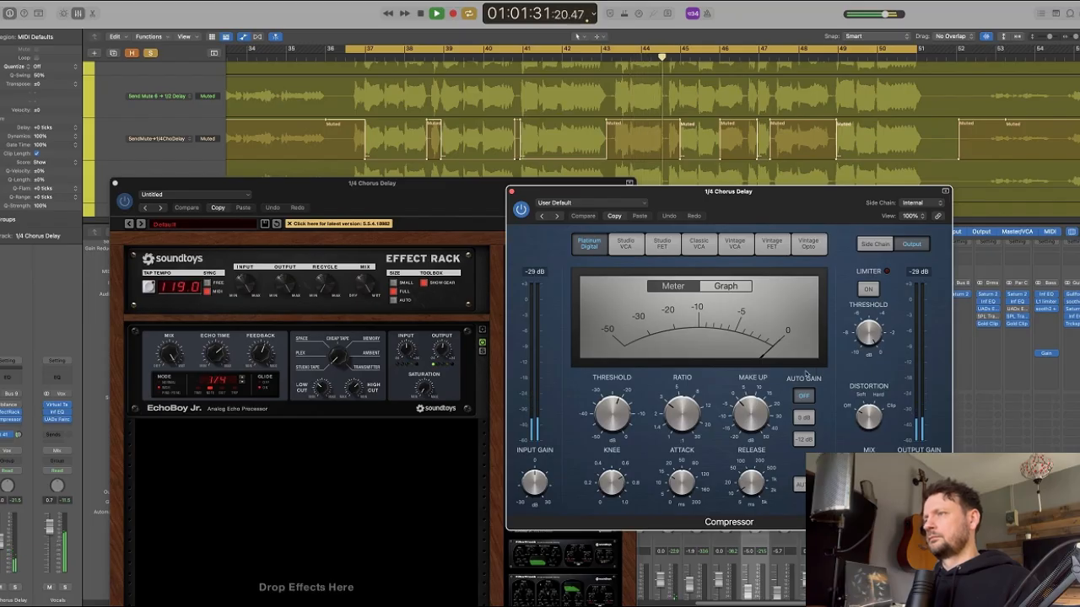
key("space")
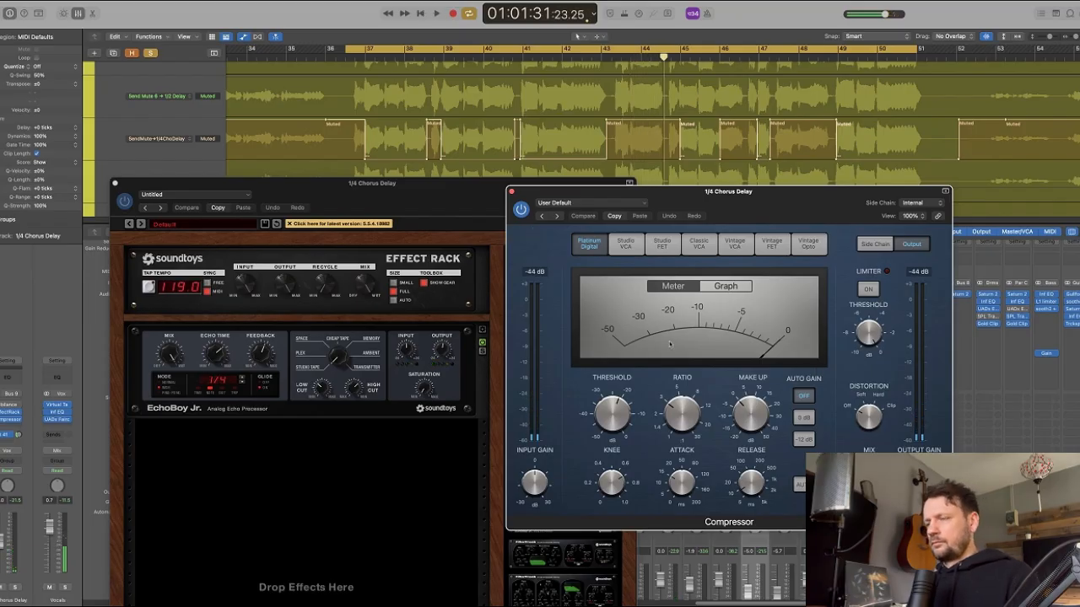
- Hide the plug-in windows and mixer, and show the harmony, whisper and Ahhhs tracks across the whole song
key("v")
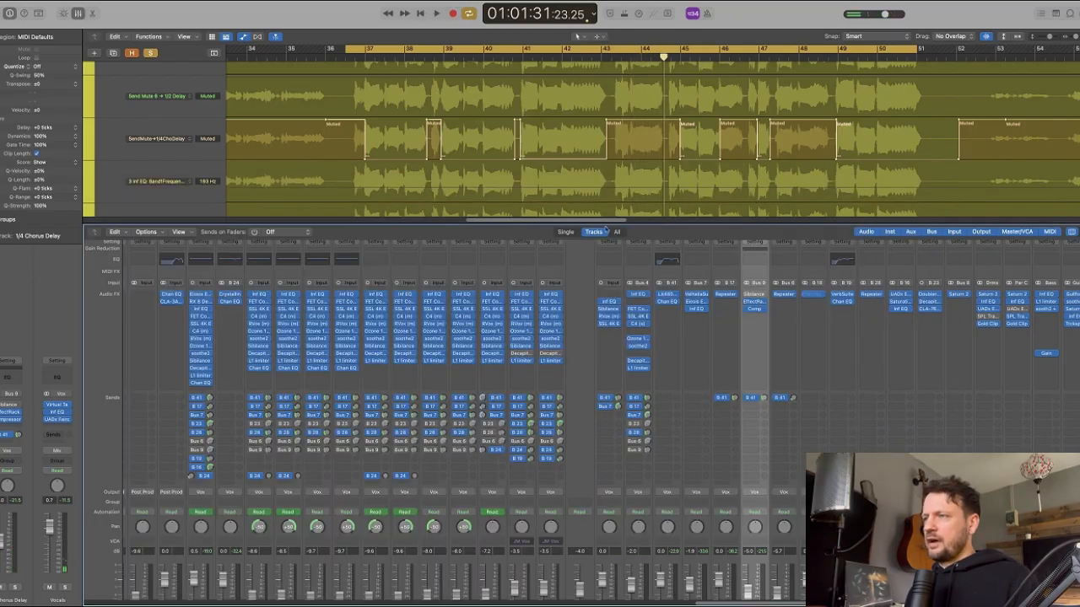
key("x")
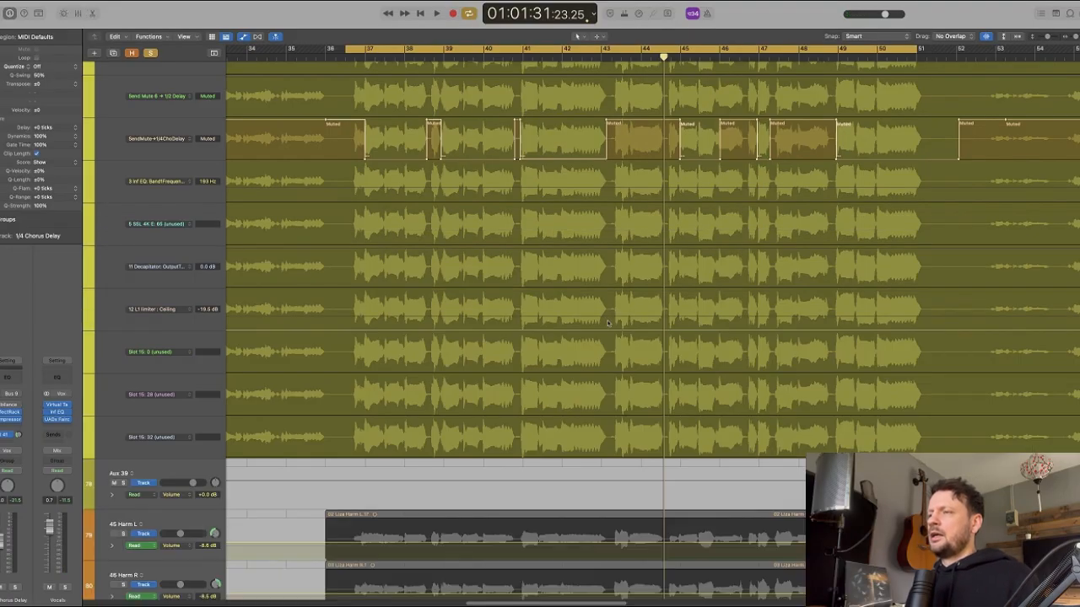
key("super+Up")
key("super+Up")
key("super+Up")
key("super+Up")
key("super+Left")
key("super+Left")
key("super+Left")
key("super+Left")
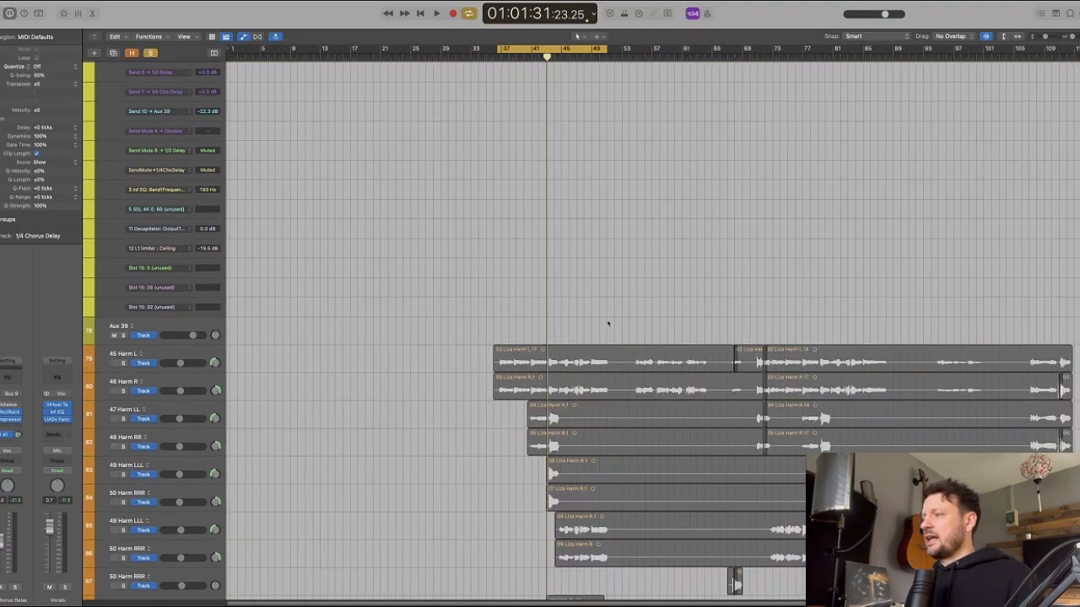
scroll(607, 323, "down", 6)
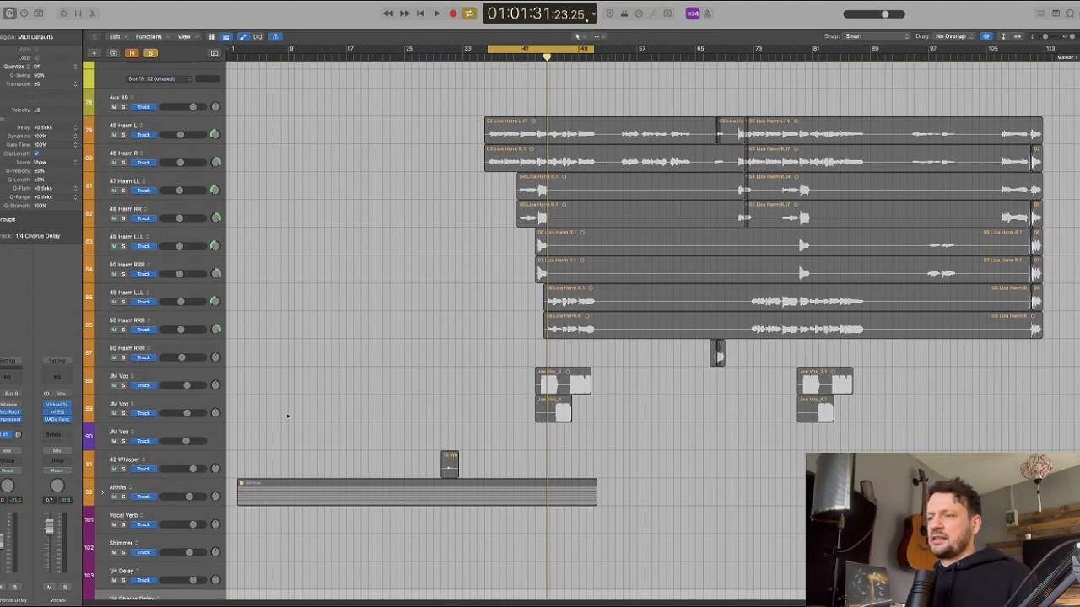
scroll(311, 342, "down", 5)
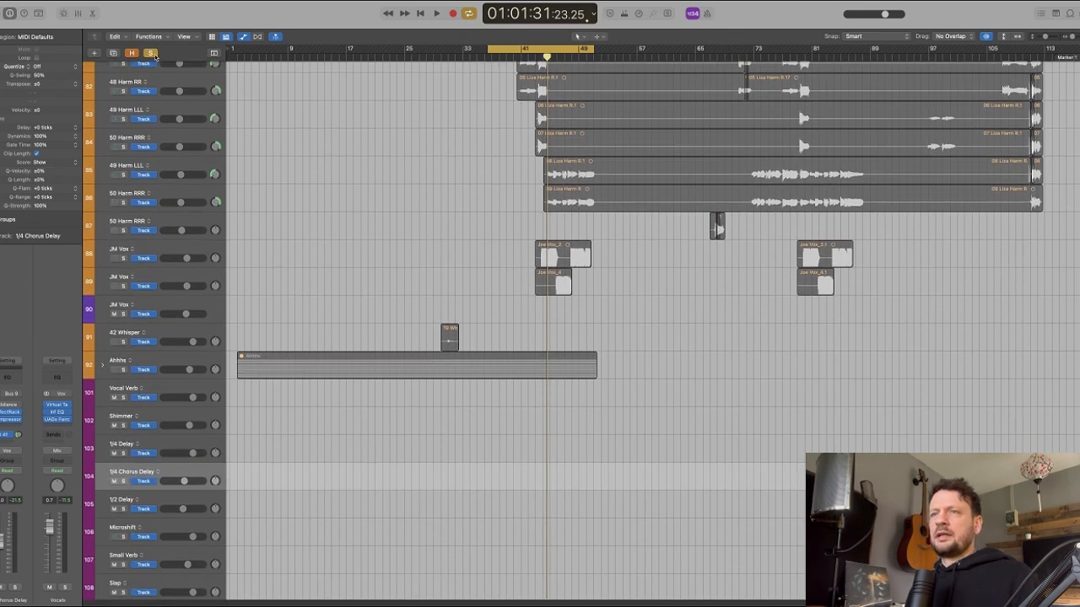
- Clear the existing solos, solo the Ahhhs track stack and expand it to show its individual harmony tracks
left_click(152, 53)
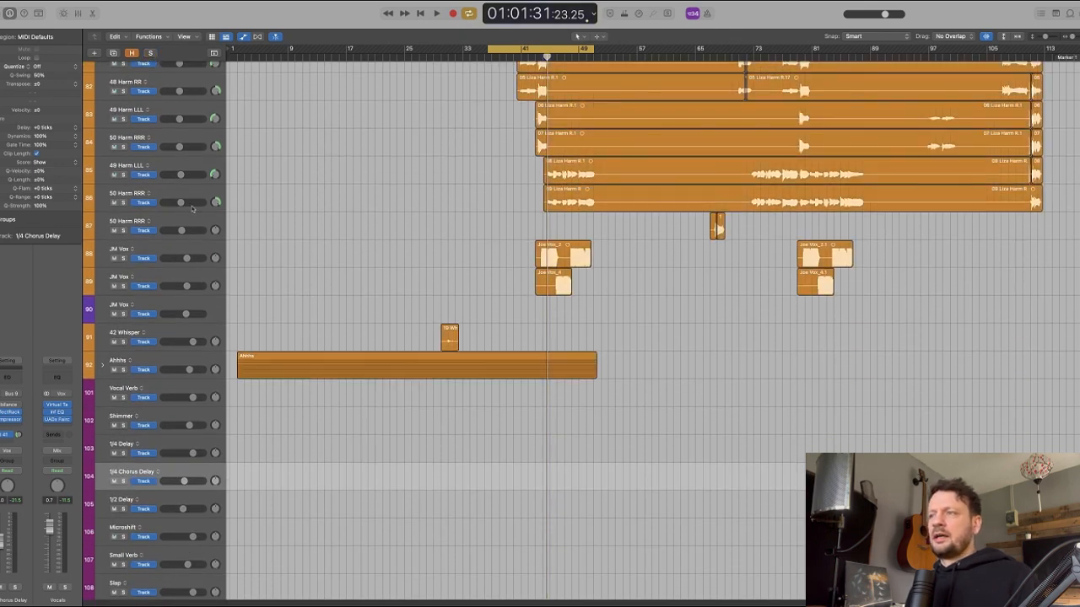
left_click(152, 365)
key("s")
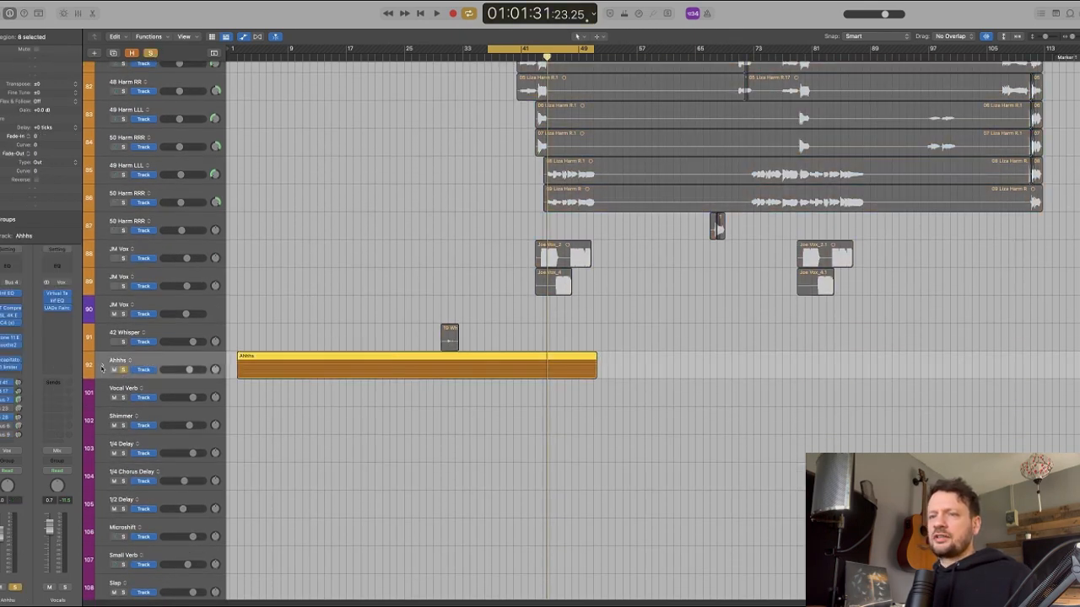
left_click(102, 367)
scroll(288, 360, "down", 4)
key("super+Right")
key("super+Right")
scroll(288, 359, "left", 3)
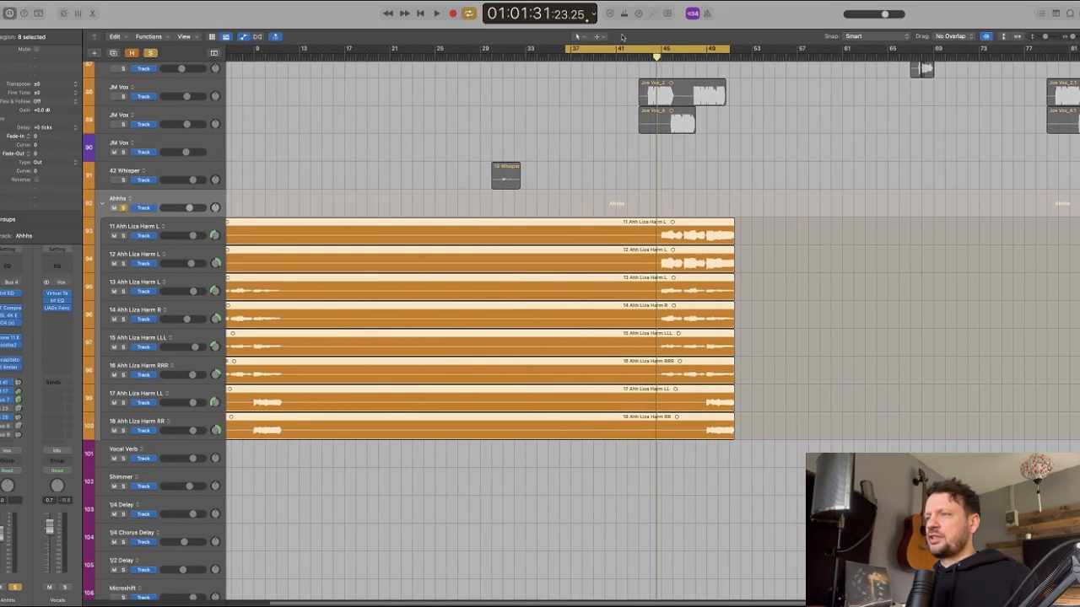
- Turn off cycle mode and place the playhead near bar 45, where the chorus Ahhhs come in
left_click(688, 57)
left_click(692, 50)
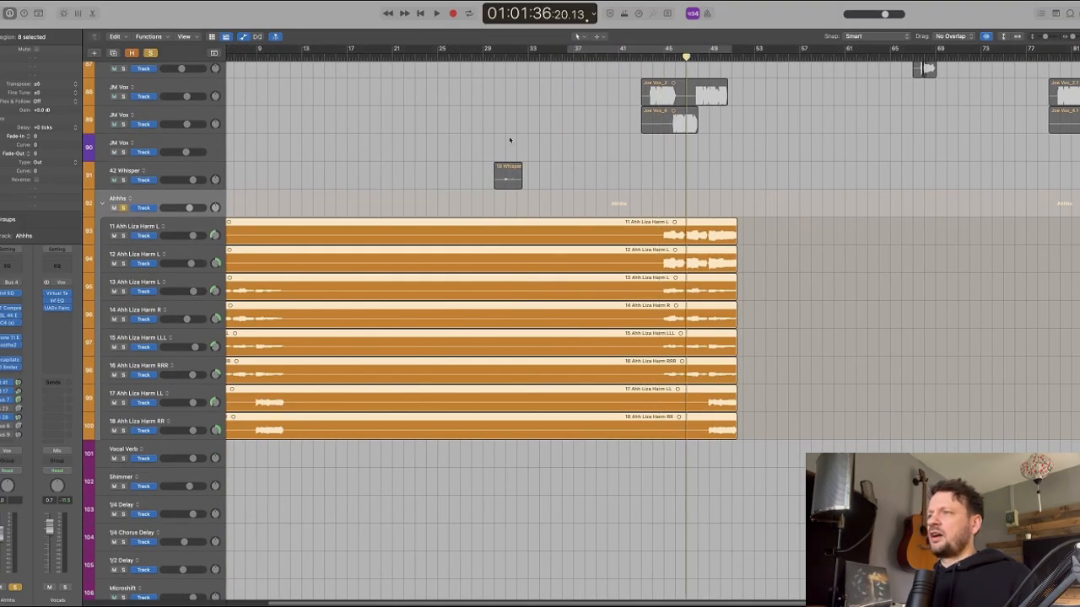
scroll(509, 140, "right", 2)
left_click(610, 57)
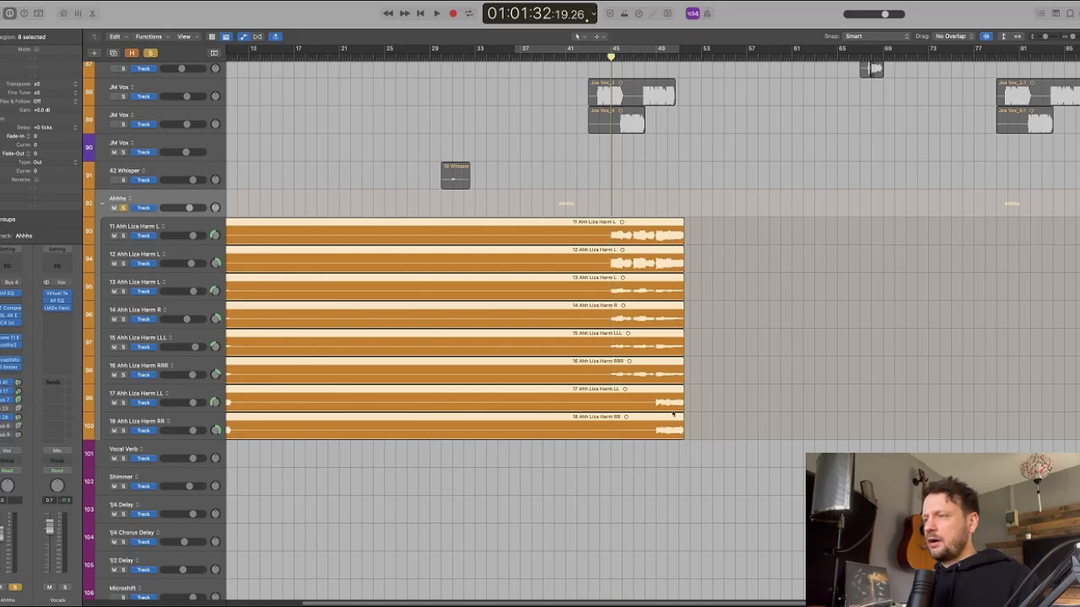
- Show the mixer, open the FET Compressor on the Ahhhs channel, audition the soloed stack through it and close the plug-in
key("x")
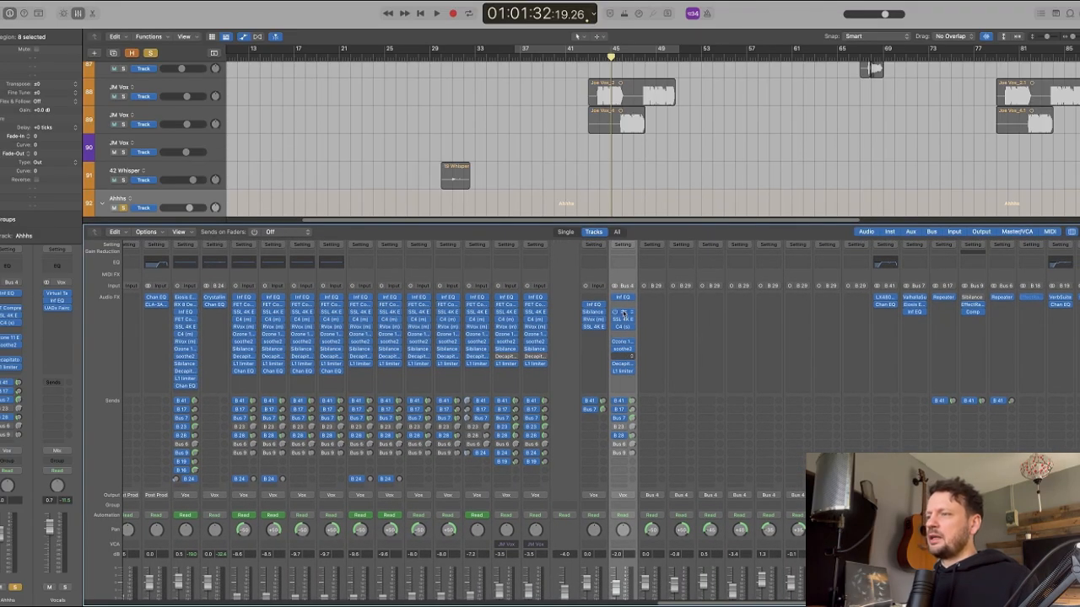
left_click(624, 319)
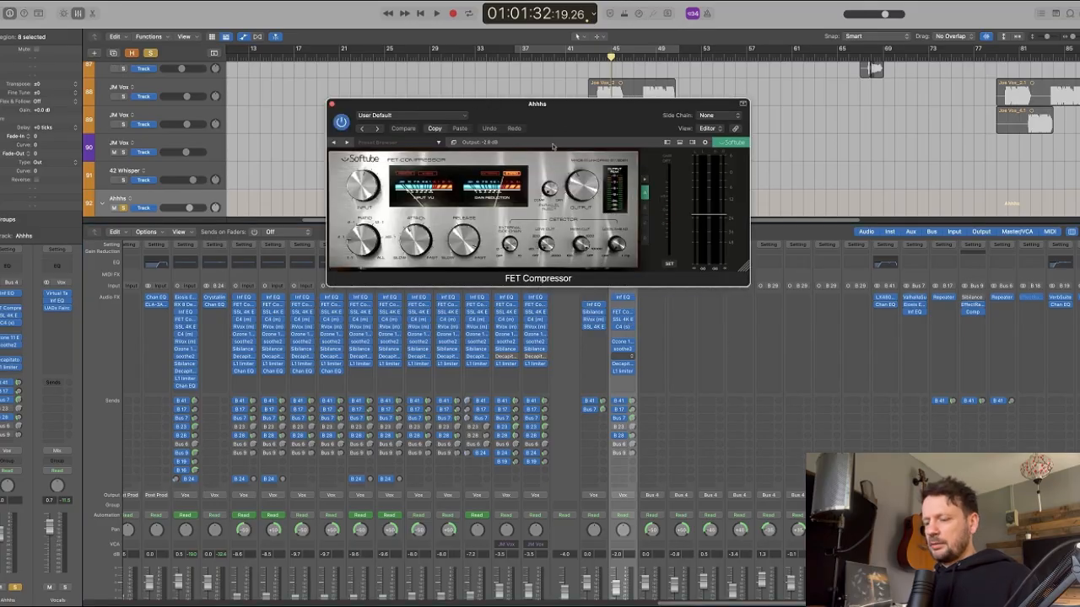
left_click_drag(552, 104, 587, 280)
scroll(636, 138, "down", 5)
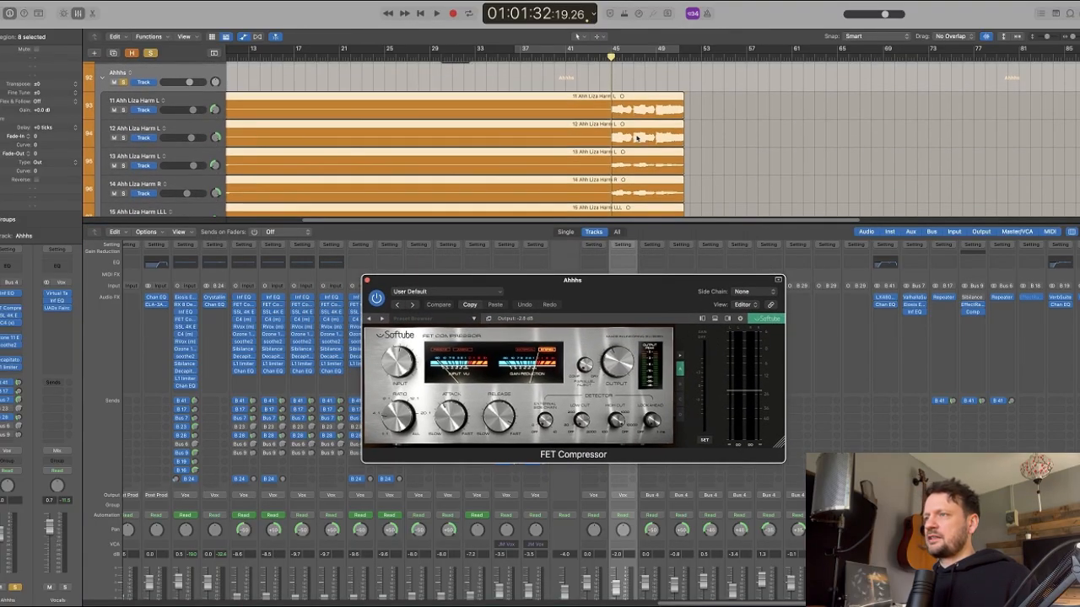
key("space")
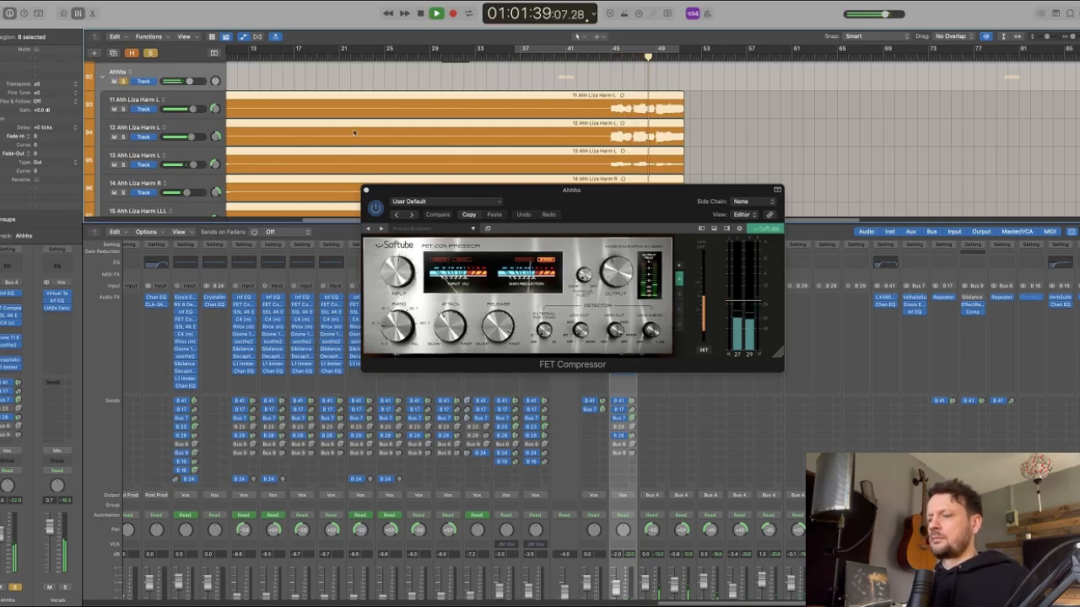
key("space")
key("super+w")
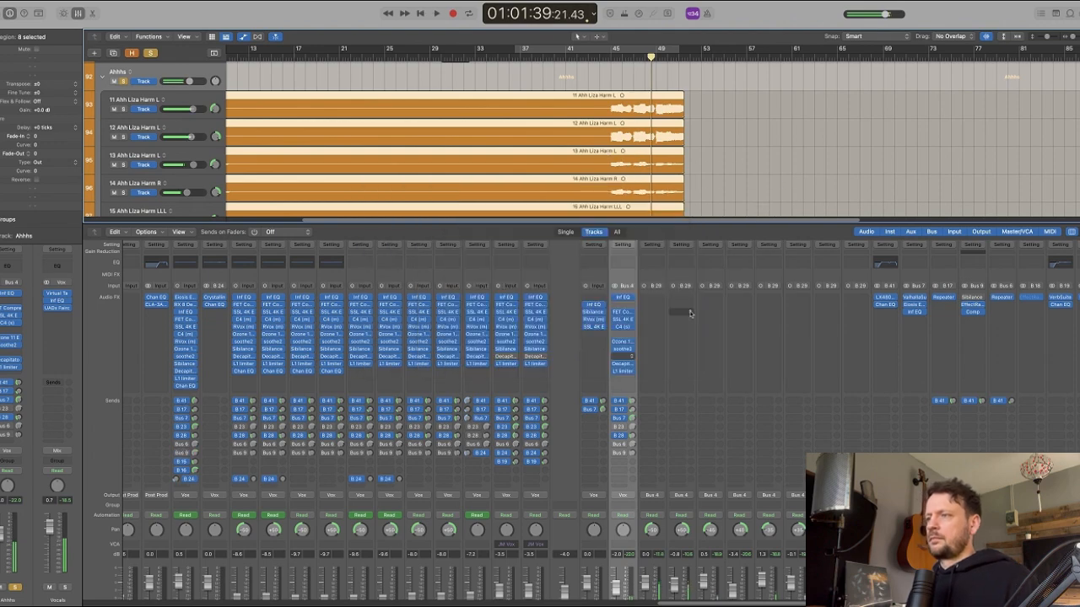
- Enlarge the mixer and show the vocal effect channels from Vocal Verb to Doubler
scroll(690, 314, "down", 3)
scroll(690, 314, "right", 2)
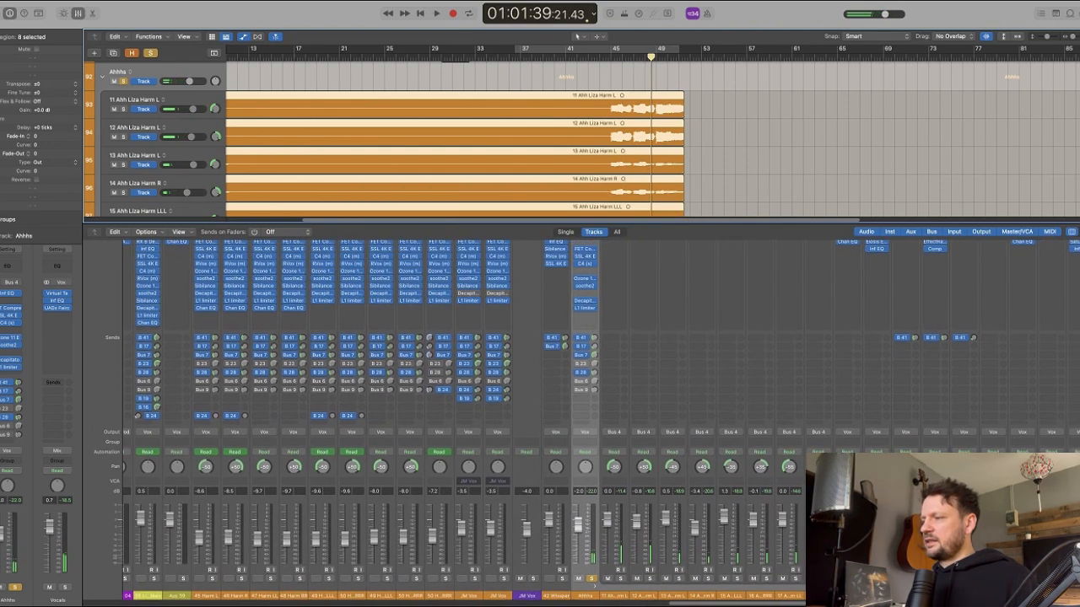
scroll(690, 313, "right", 5)
left_click_drag(718, 222, 717, 135)
scroll(718, 458, "right", 10)
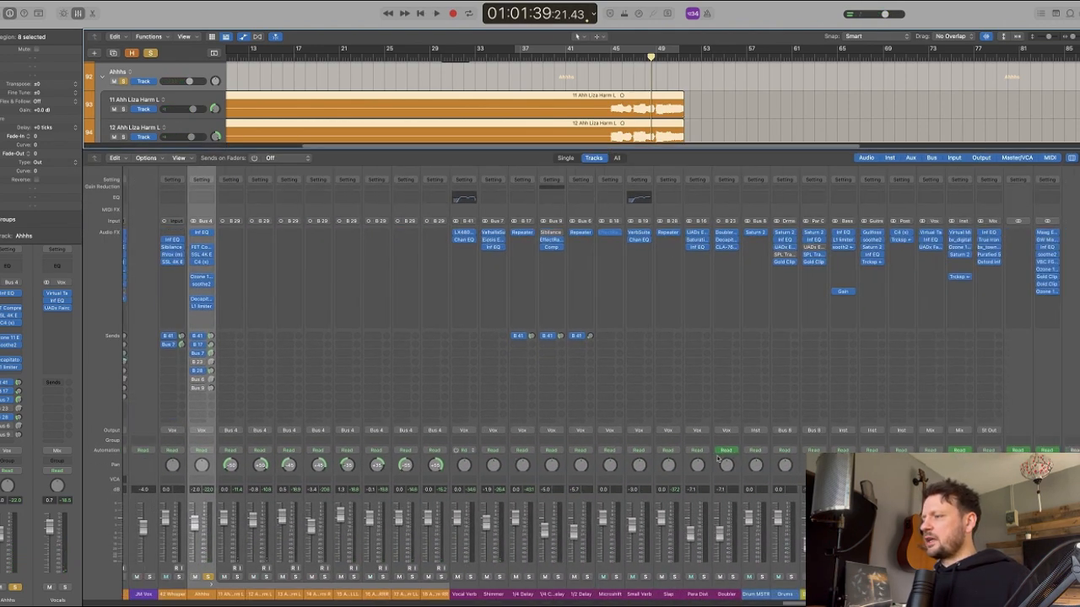
scroll(718, 458, "right", 3)
left_click_drag(687, 504, 448, 507)
- Open LX480 Complete on the Vocal Verb channel, view its Quick parameter page and close the plug-in
left_click(433, 264)
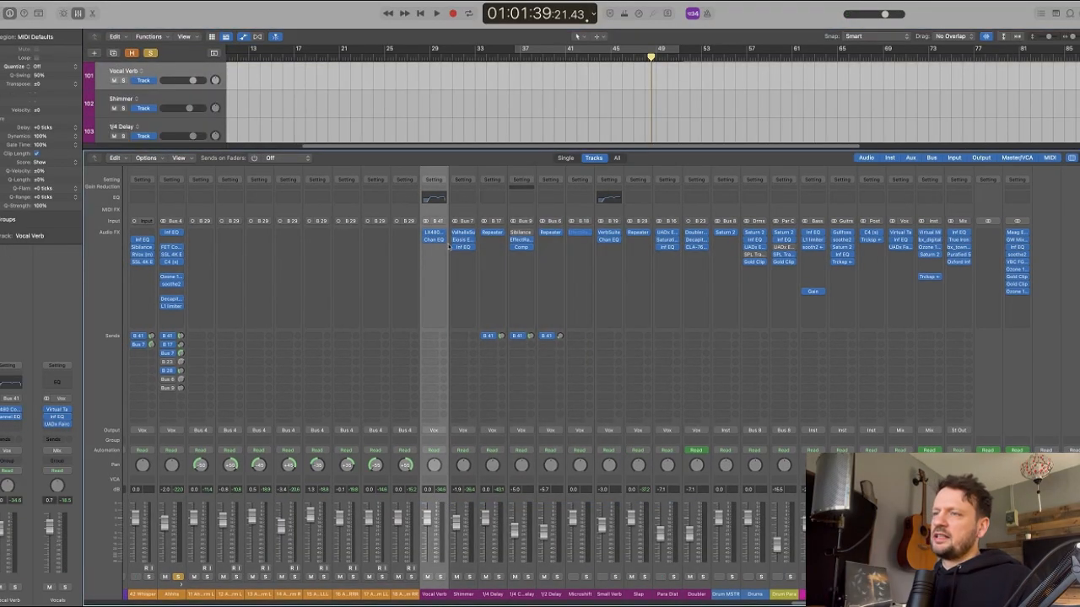
left_click(440, 241)
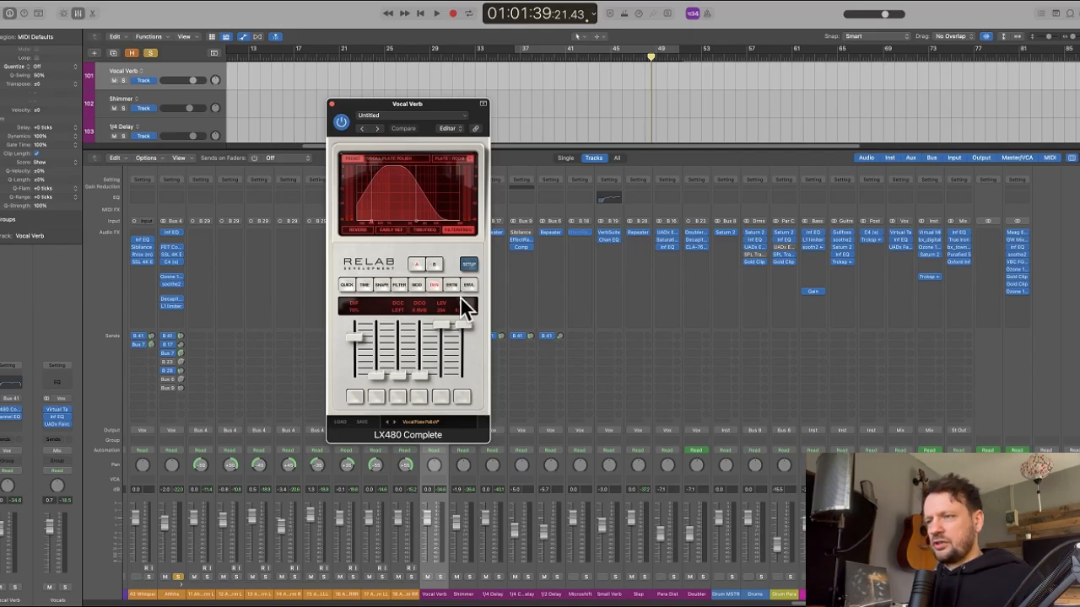
left_click(345, 285)
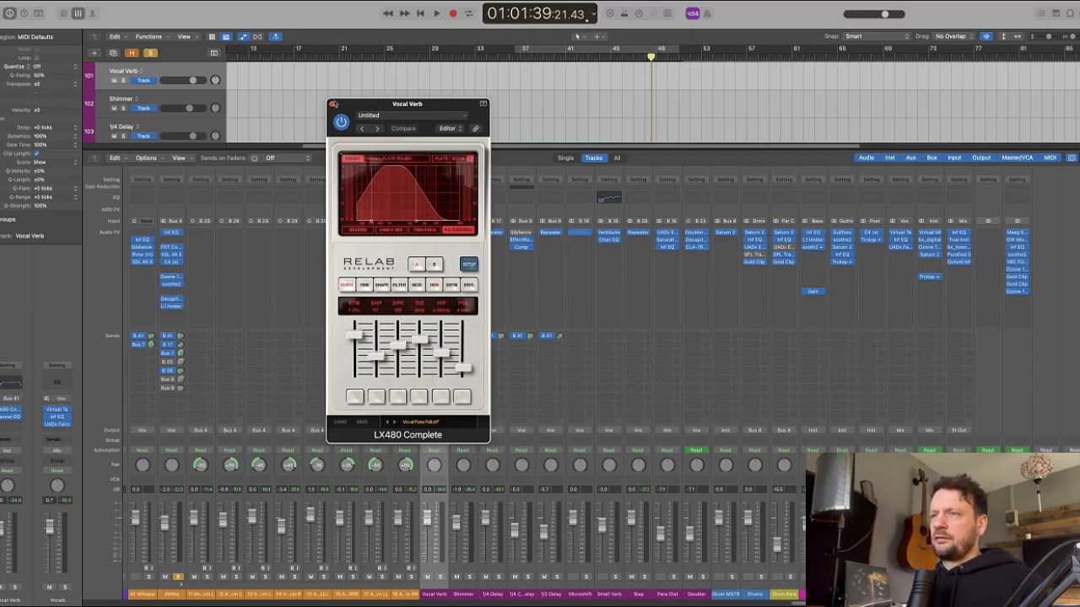
left_click(334, 104)
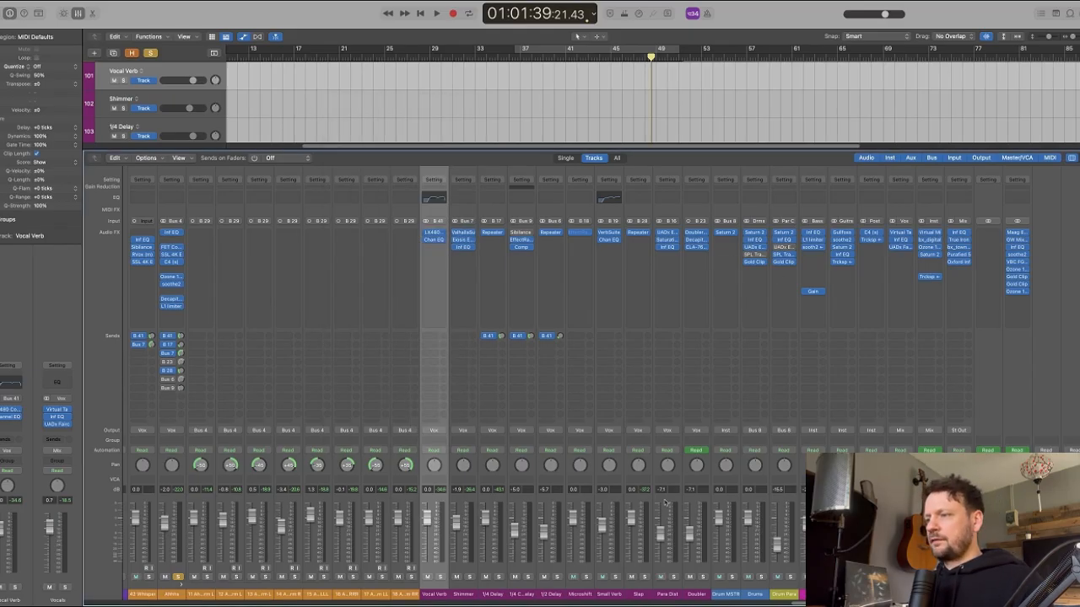
- Open the Distressor and Saturation Knob on the Para Dist channel and arrange the two plug-ins side by side
left_click(668, 371)
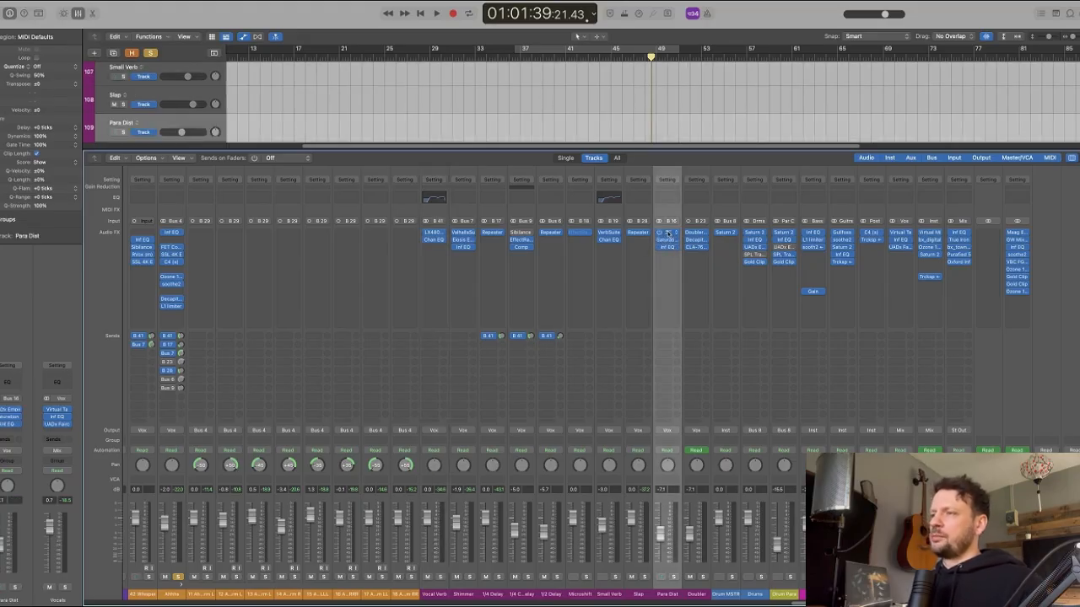
left_click(667, 234)
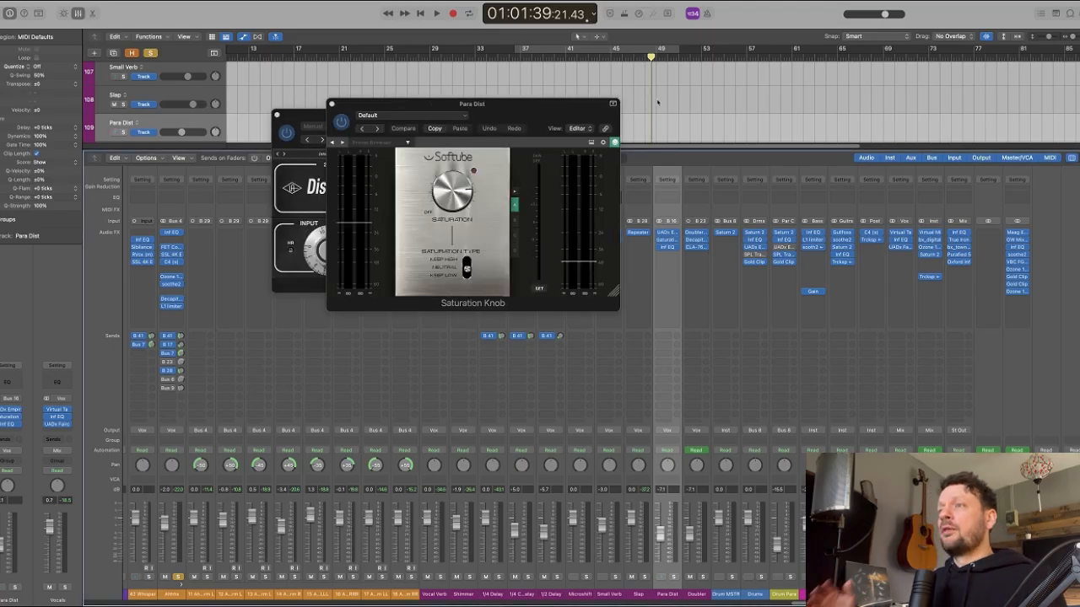
left_click_drag(540, 123, 849, 196)
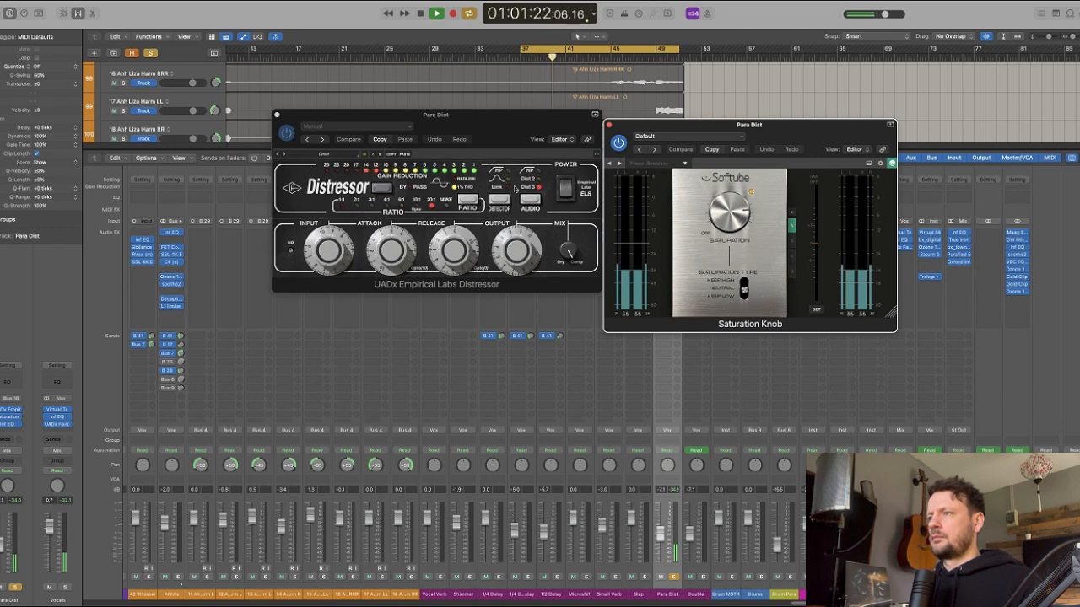
- Unsolo the Para Dist channel, close the Distressor and Saturation Knob, and hide the mixer
left_click(673, 577)
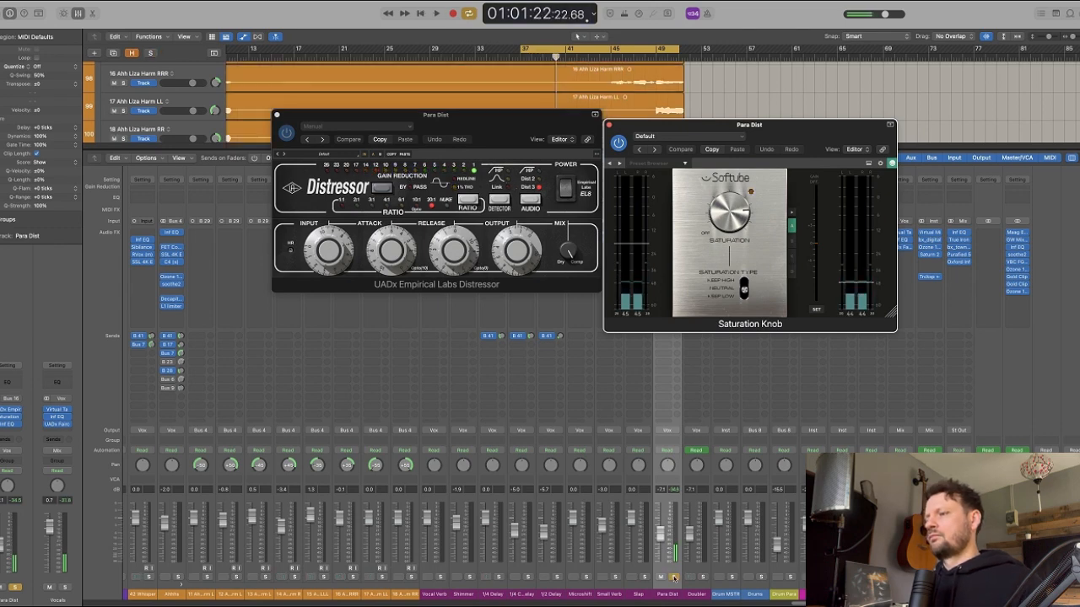
left_click(276, 115)
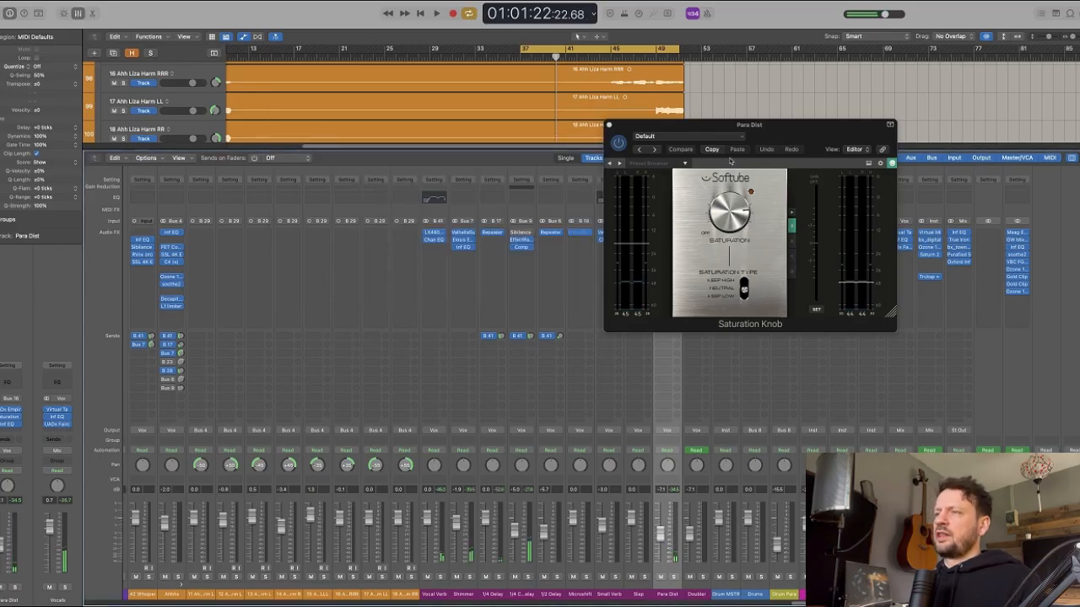
left_click(608, 126)
key("x")
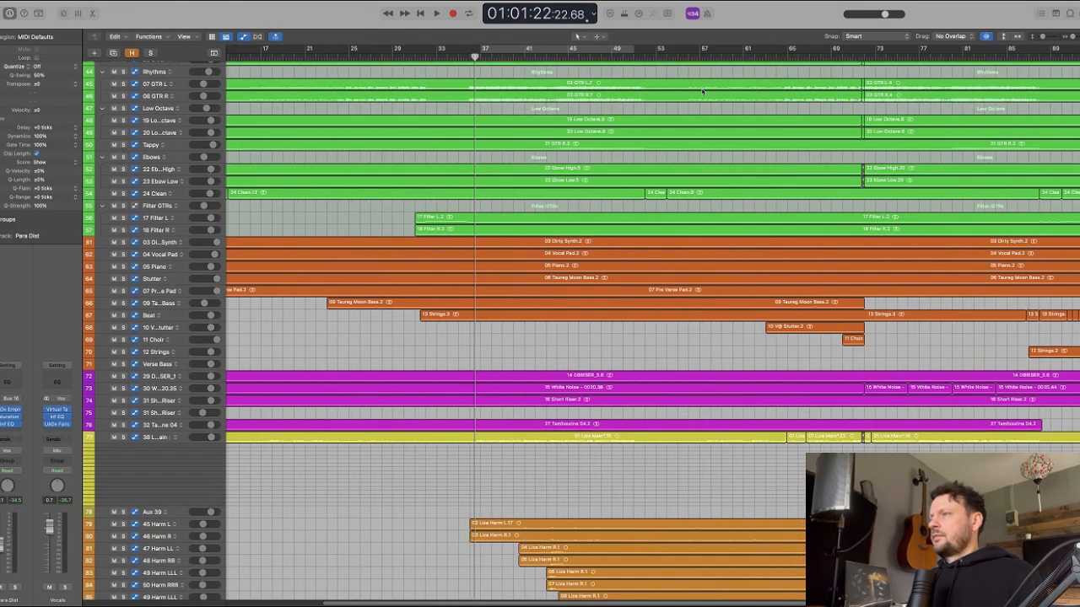
- Place the playhead just before bar 72, at the start of the chopped 07 GTR L and 08 GTR R regions
scroll(701, 100, "right", 8)
key("super+Down")
key("super+Down")
key("super+Down")
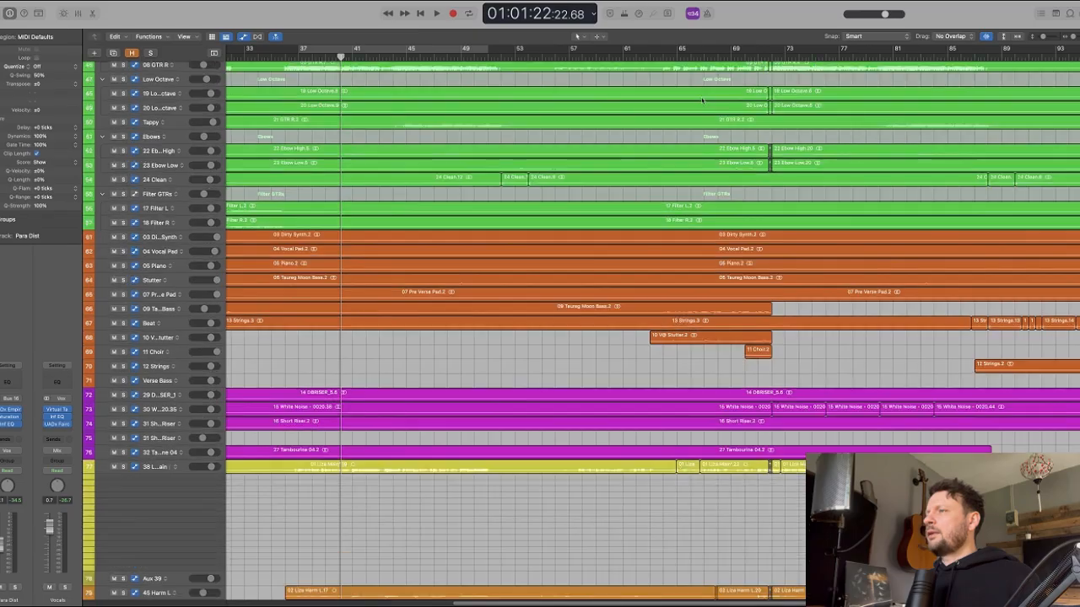
key("super+Right")
key("super+Right")
scroll(701, 101, "right", 8)
scroll(701, 100, "up", 10)
scroll(696, 105, "left", 2)
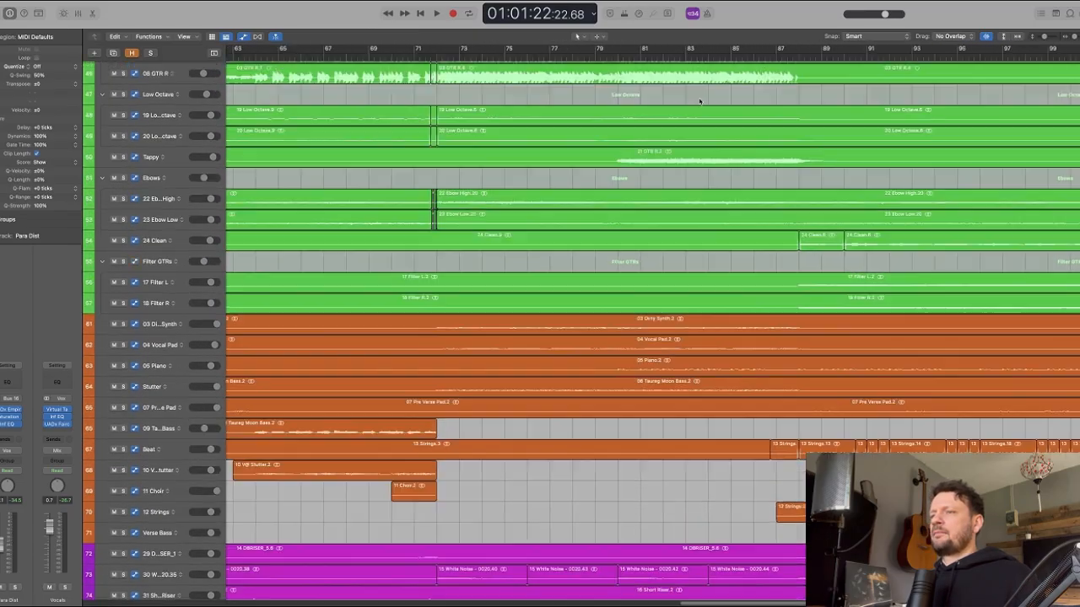
scroll(692, 107, "up", 1)
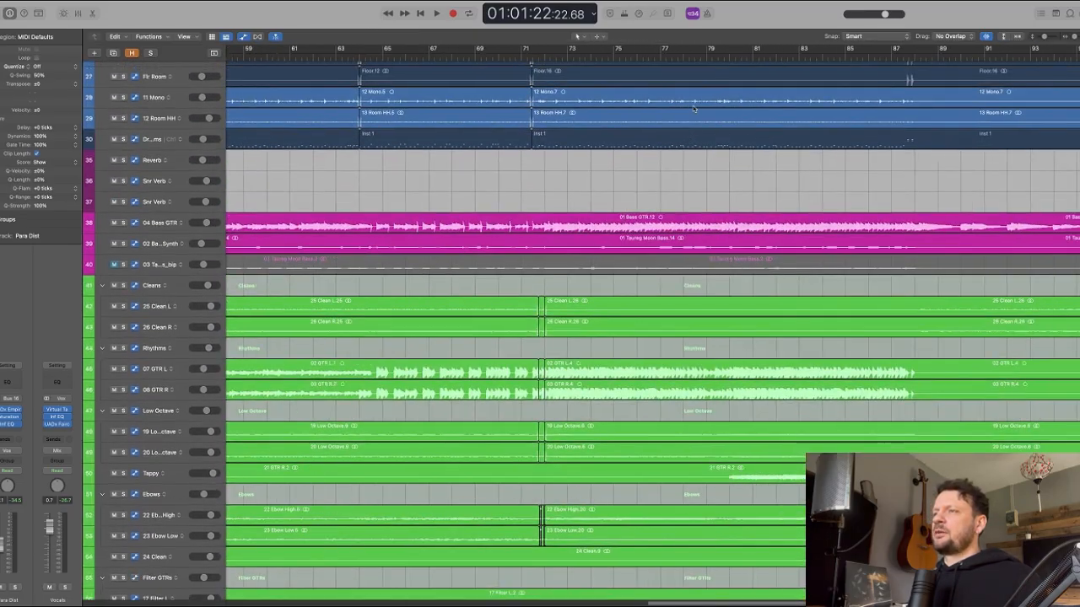
key("super+Right")
key("super+Right")
scroll(691, 108, "right", 1)
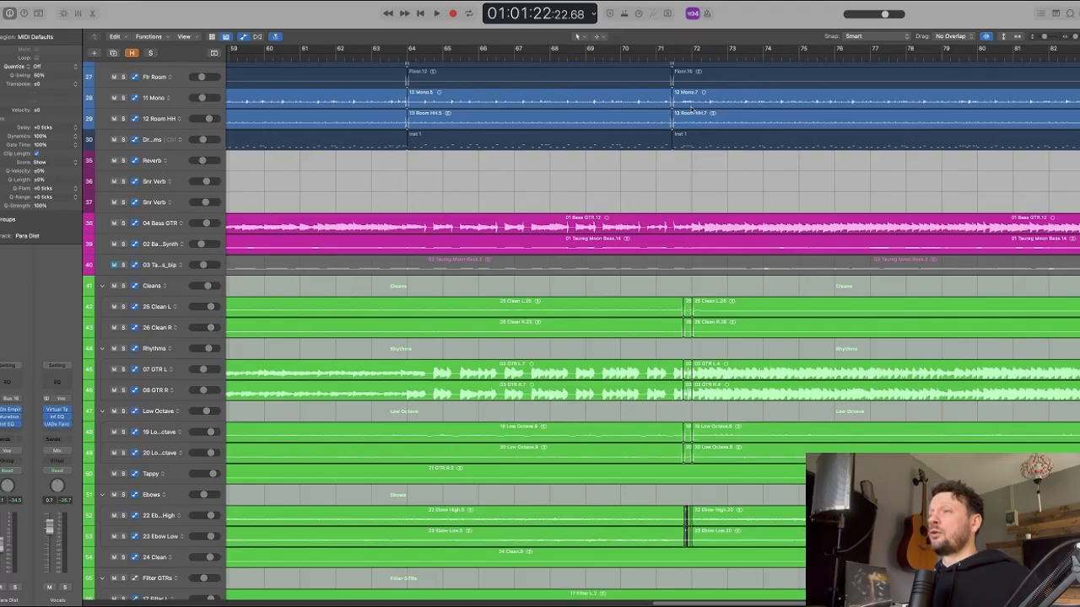
scroll(791, 288, "up", 5)
scroll(586, 250, "right", 4)
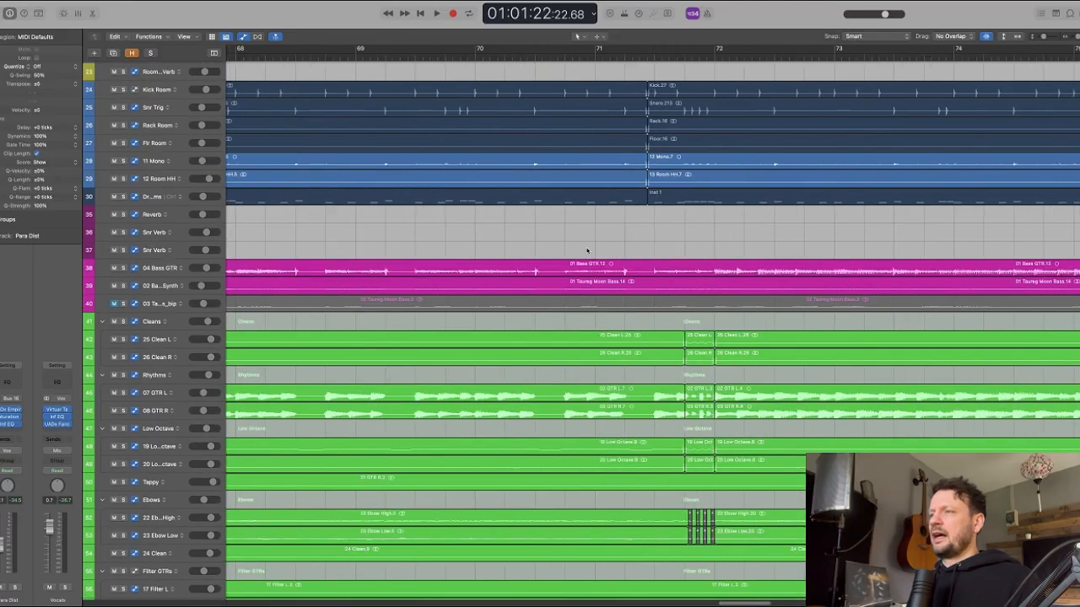
left_click(692, 57)
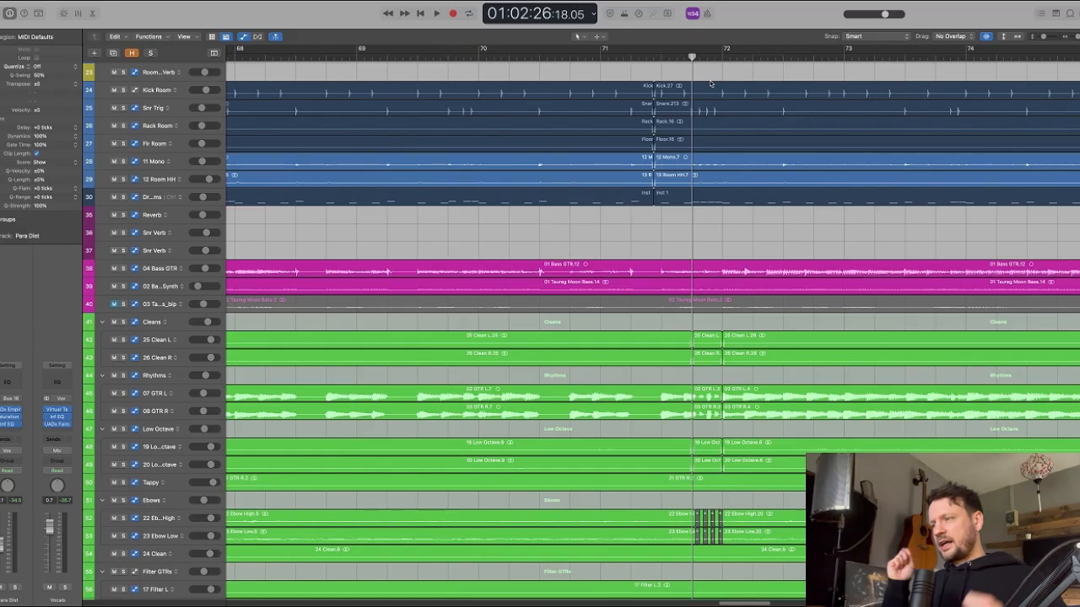
- Examine the stutter edits before bar 72 across the guitar, Taureg Moon Bass, lead vocal and harmony tracks
scroll(741, 218, "up", 6)
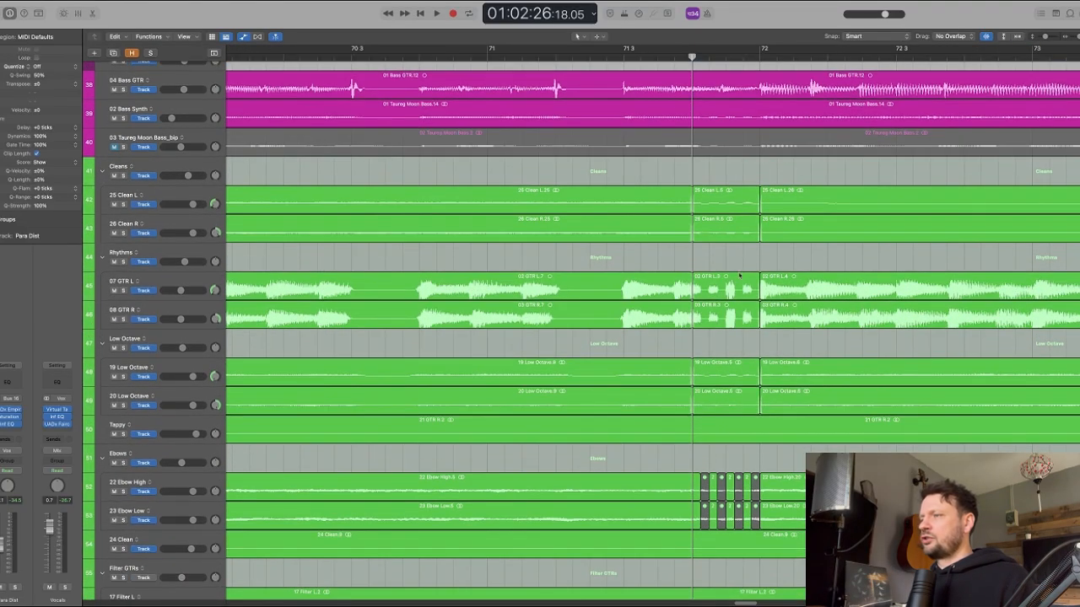
scroll(712, 213, "down", 15)
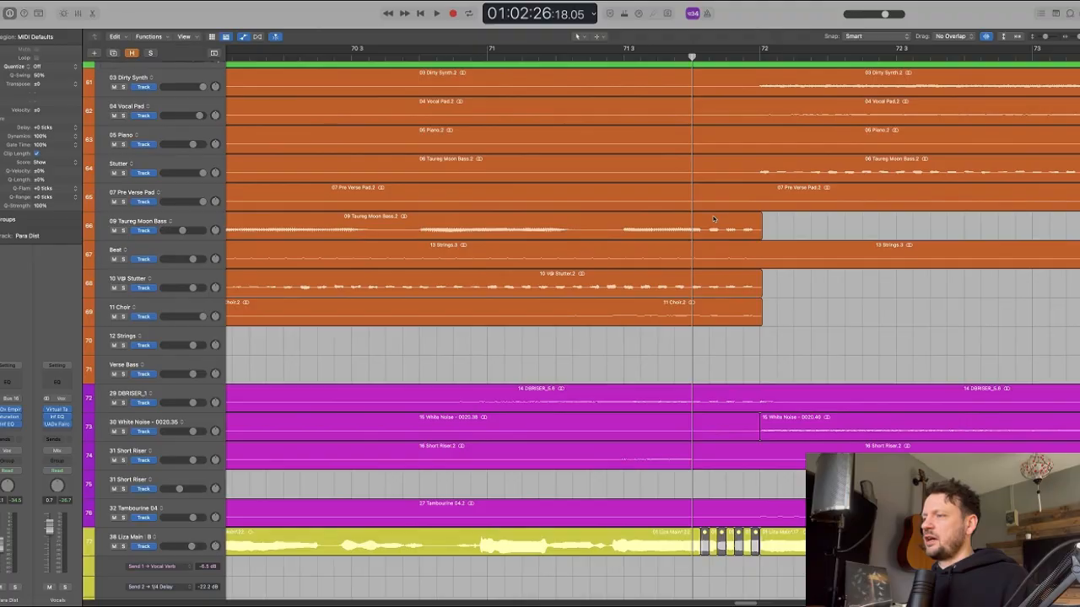
scroll(713, 450, "down", 10)
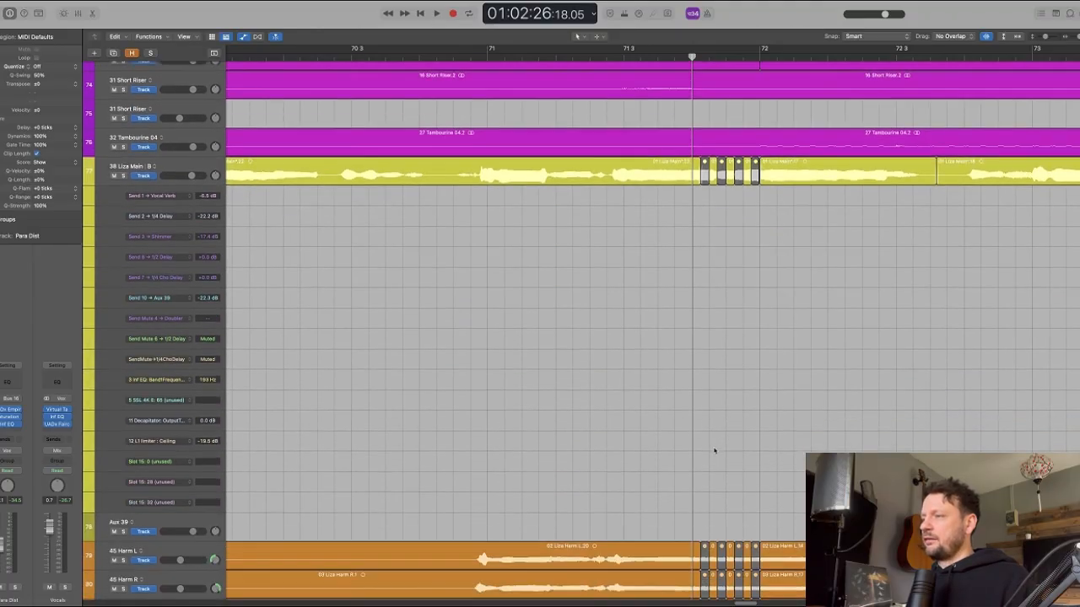
scroll(715, 451, "down", 3)
scroll(714, 453, "down", 4)
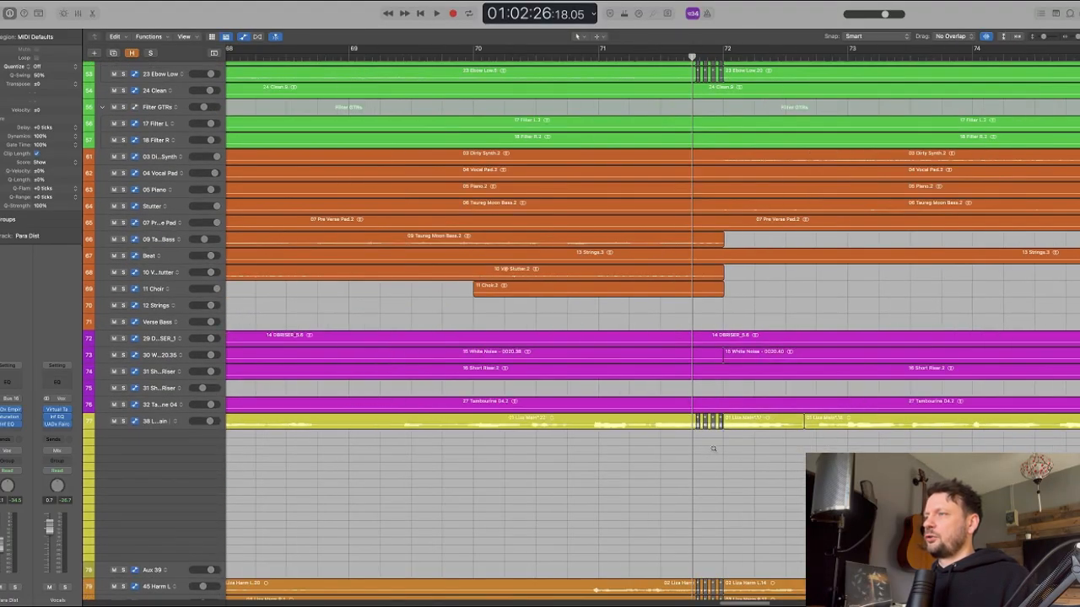
scroll(716, 418, "down", 3)
scroll(715, 413, "right", 3)
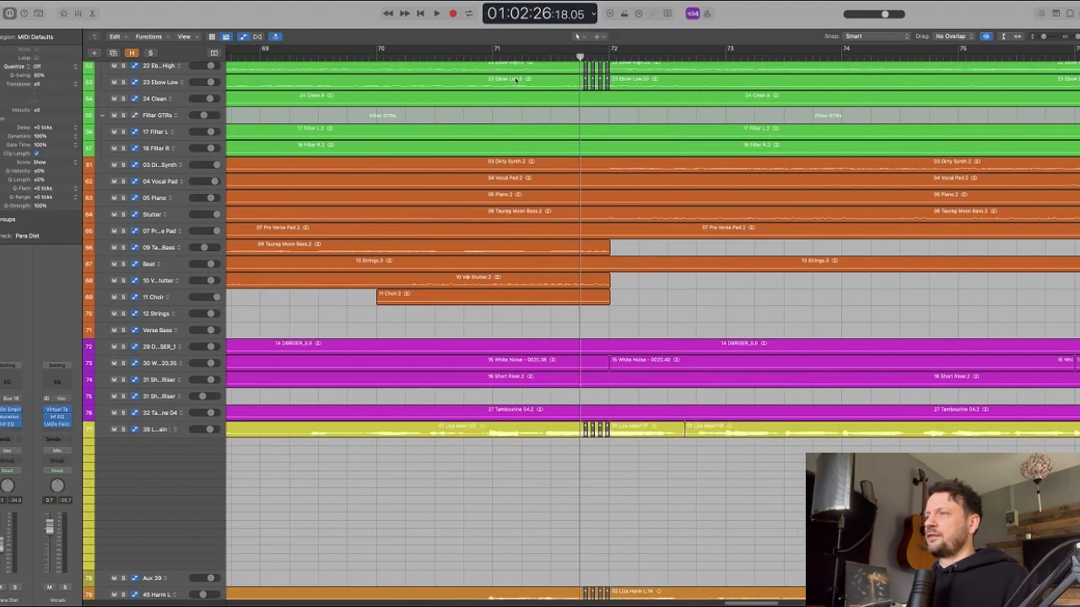
- Play the transition from bar 70 through the stutter edits and stop at about bar 74
left_click(377, 57)
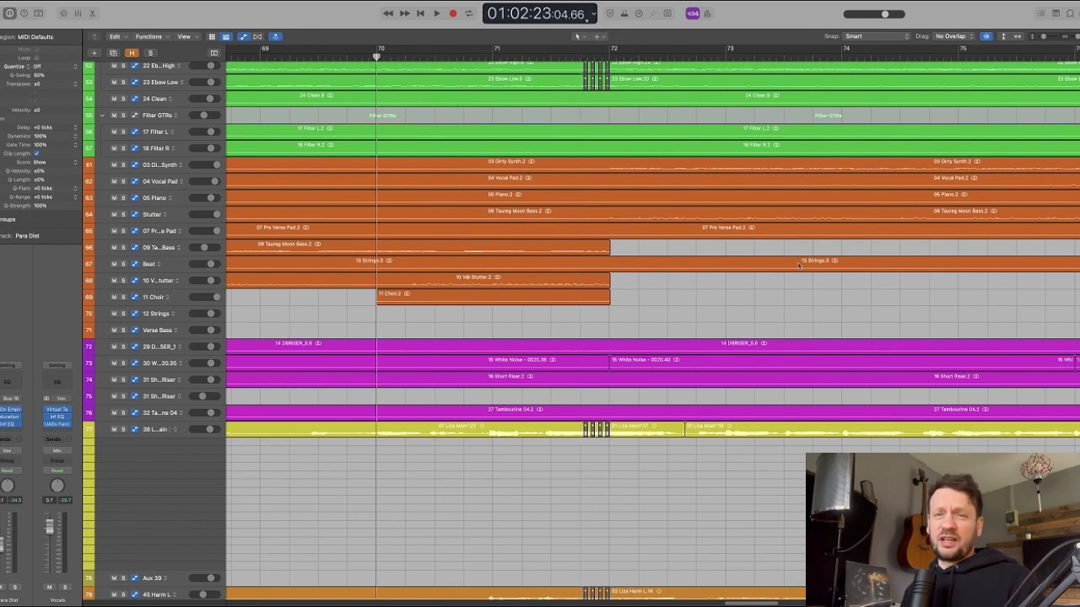
key("space")
scroll(799, 265, "up", 8)
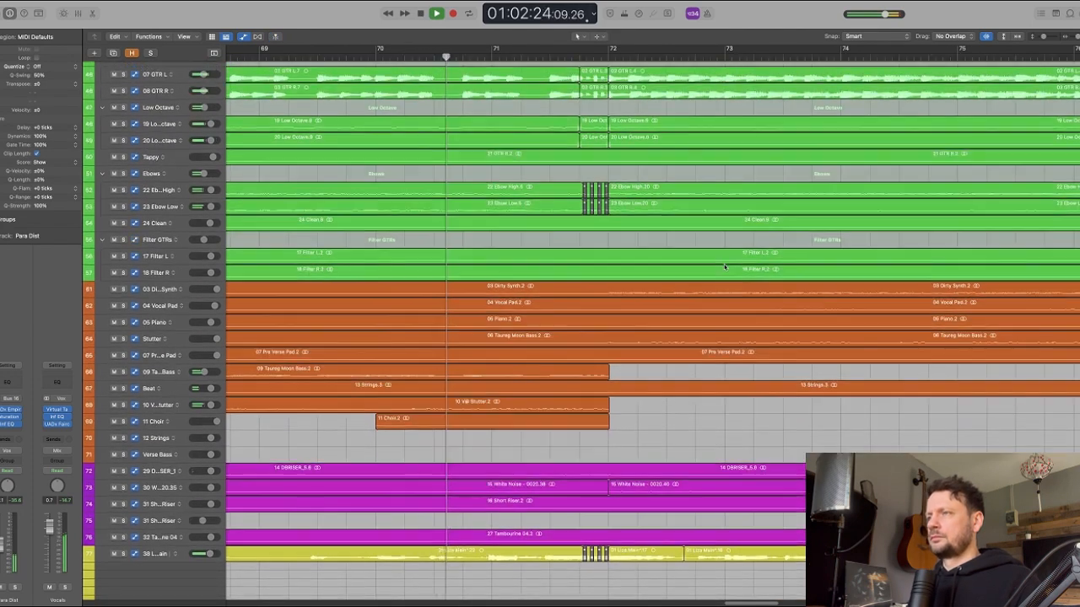
scroll(724, 267, "down", 1)
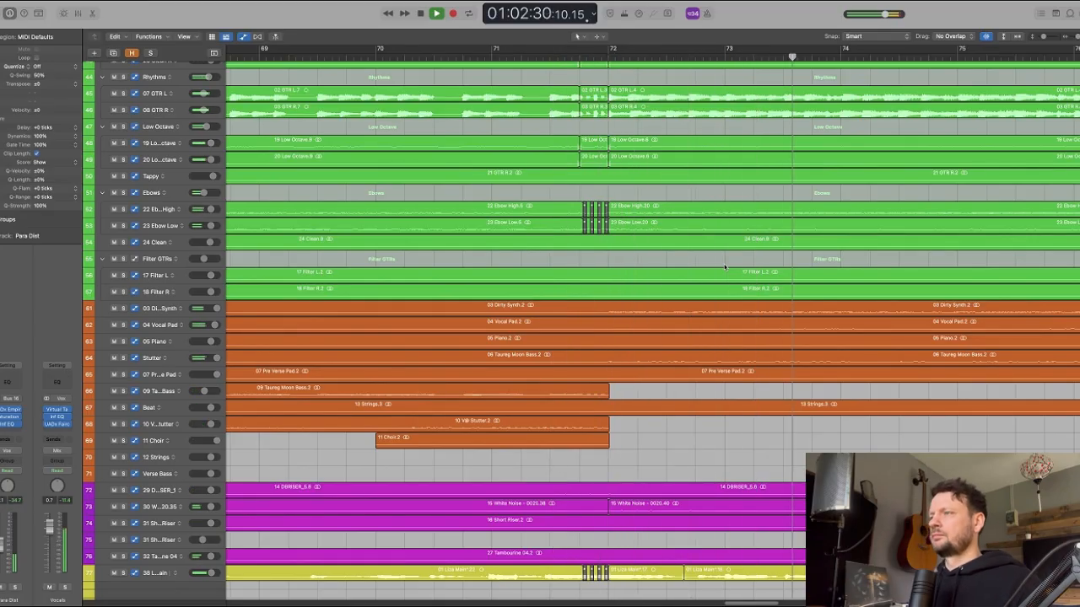
key("space")
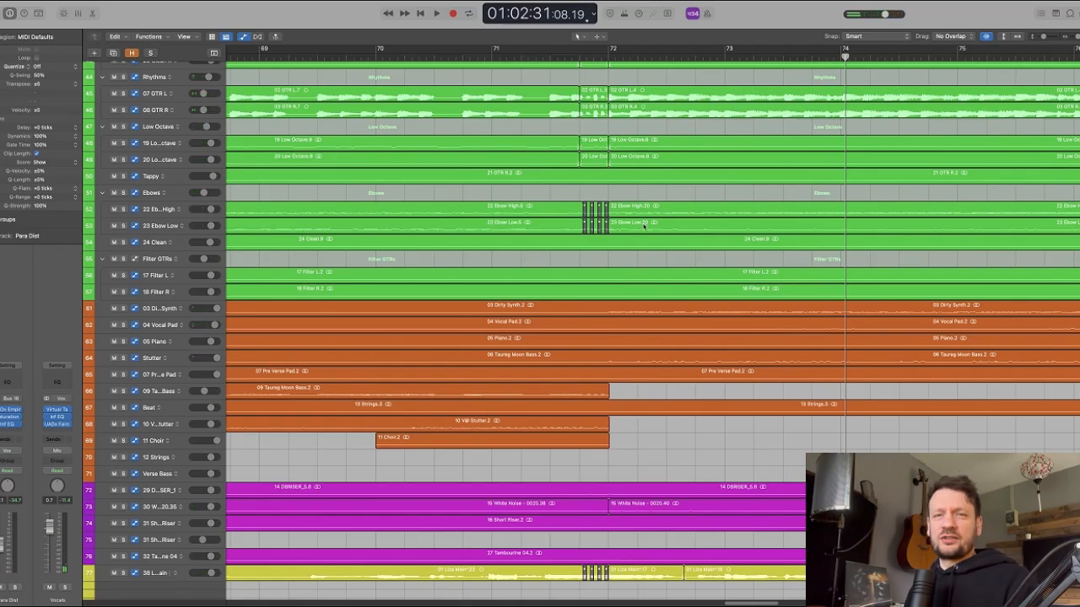
- Place the playhead at bar 2 and start playing the song's intro
scroll(642, 226, "down", 5)
scroll(643, 226, "left", 15)
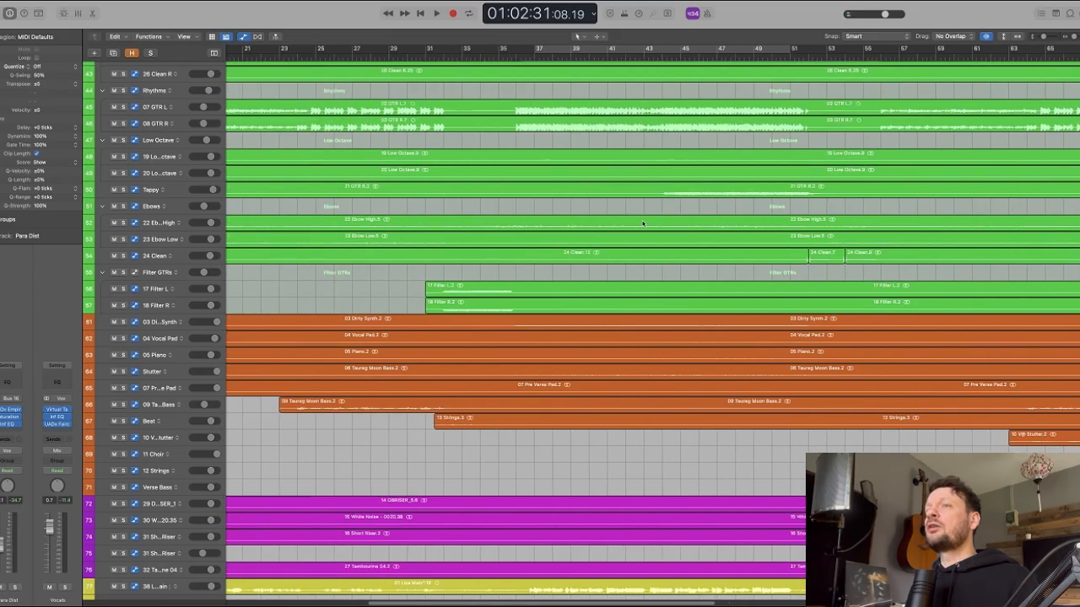
left_click(248, 58)
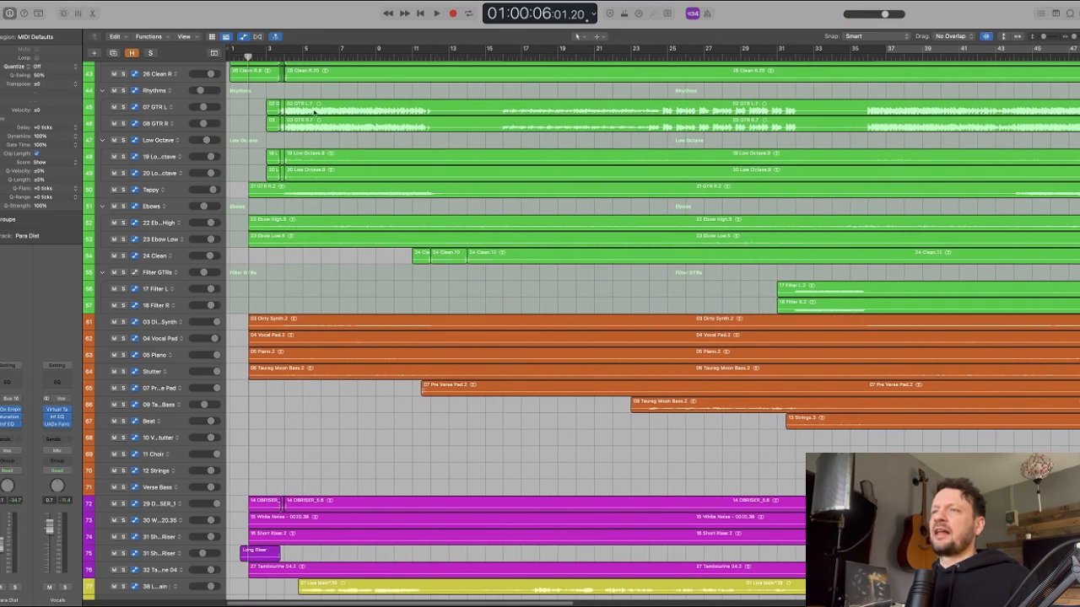
scroll(313, 113, "up", 5)
scroll(313, 113, "up", 10)
key("space")
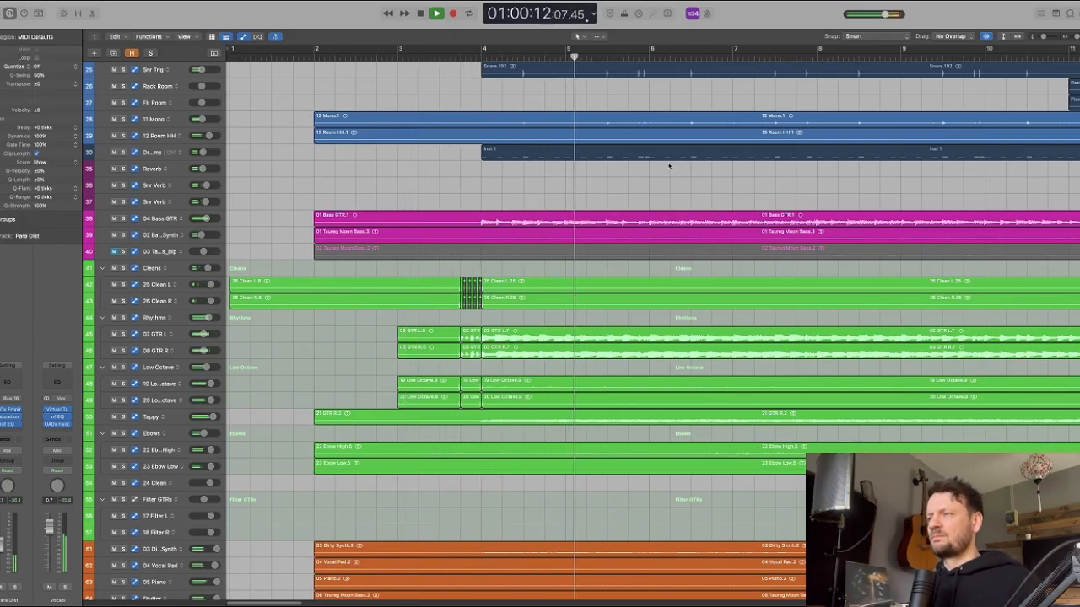
- Listen to the intro up to about bar 12 while viewing its guitar, bass, synth, riser and lead vocal tracks
scroll(672, 178, "down", 10)
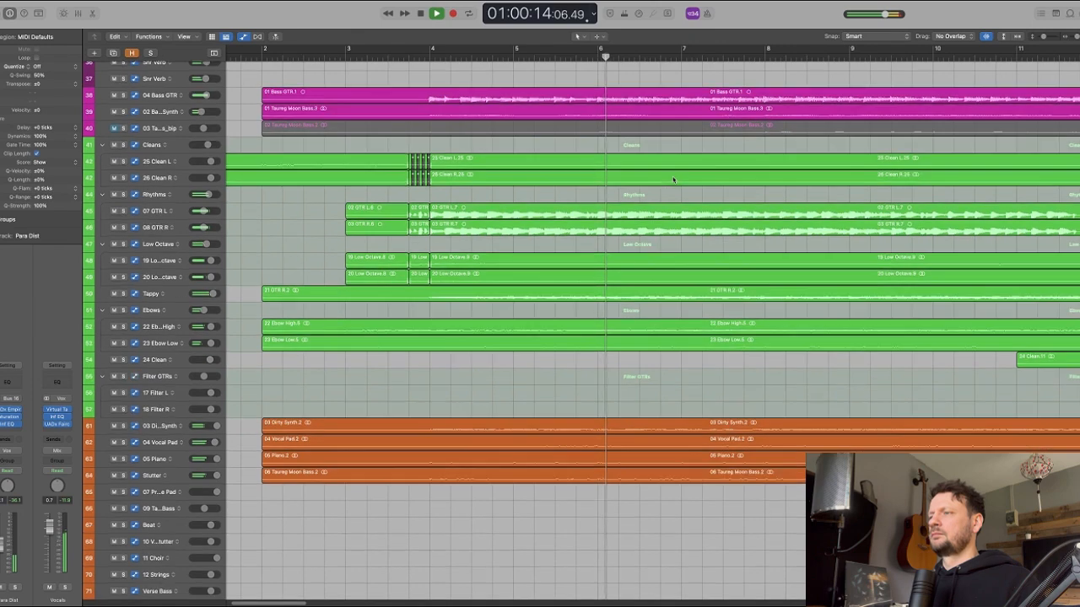
scroll(672, 179, "down", 6)
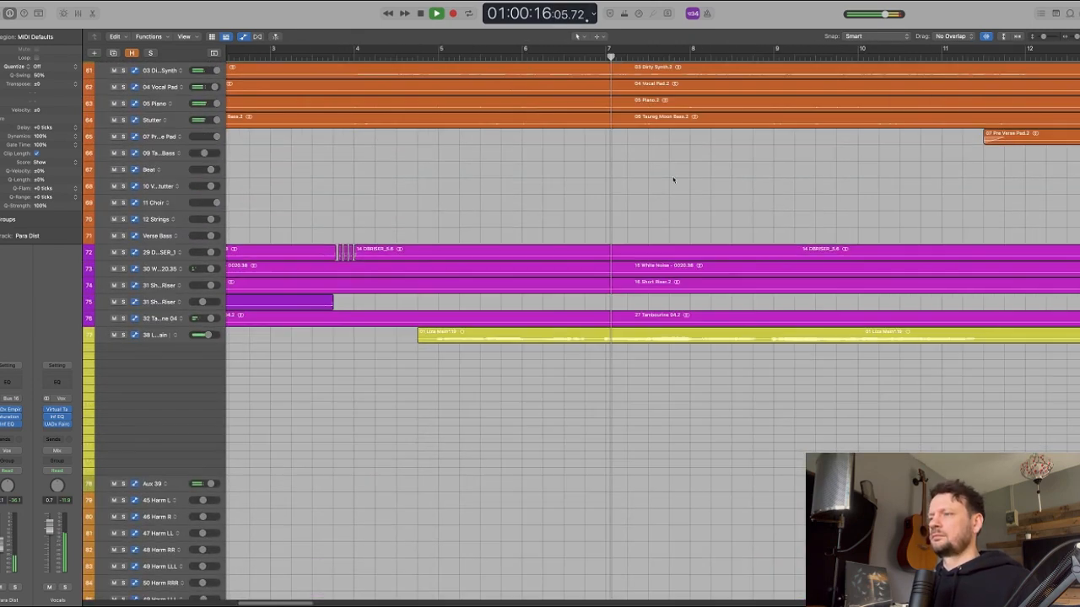
scroll(672, 179, "down", 3)
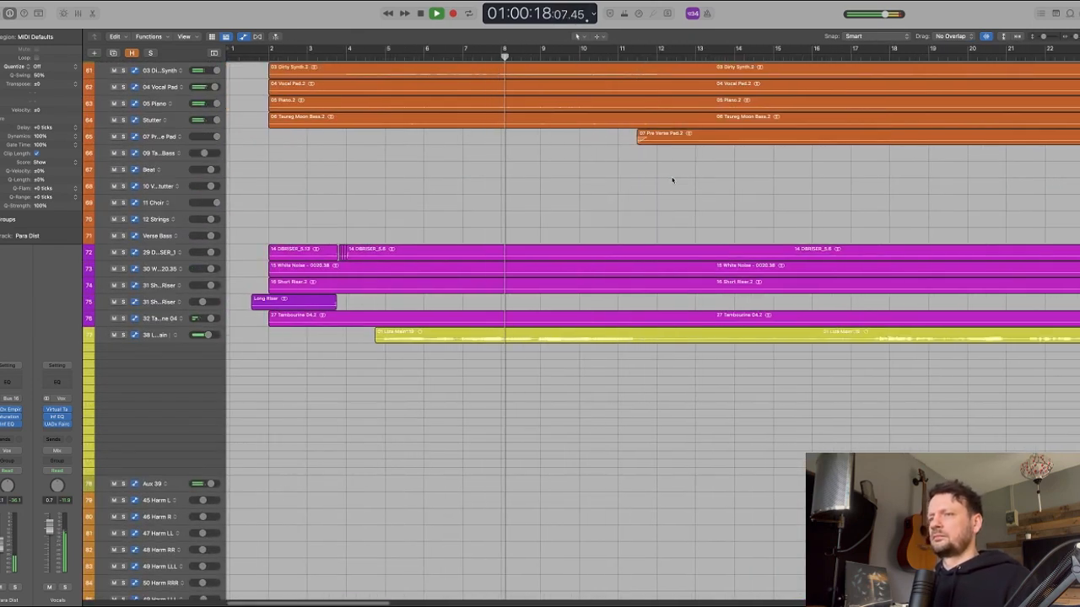
scroll(672, 179, "up", 3)
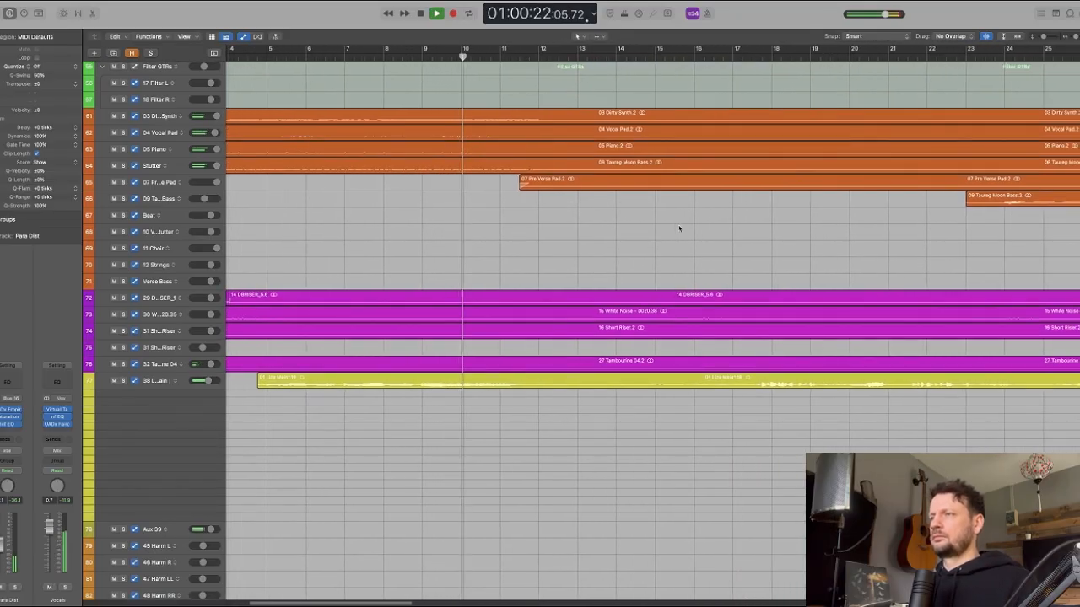
scroll(680, 228, "up", 4)
scroll(680, 227, "up", 20)
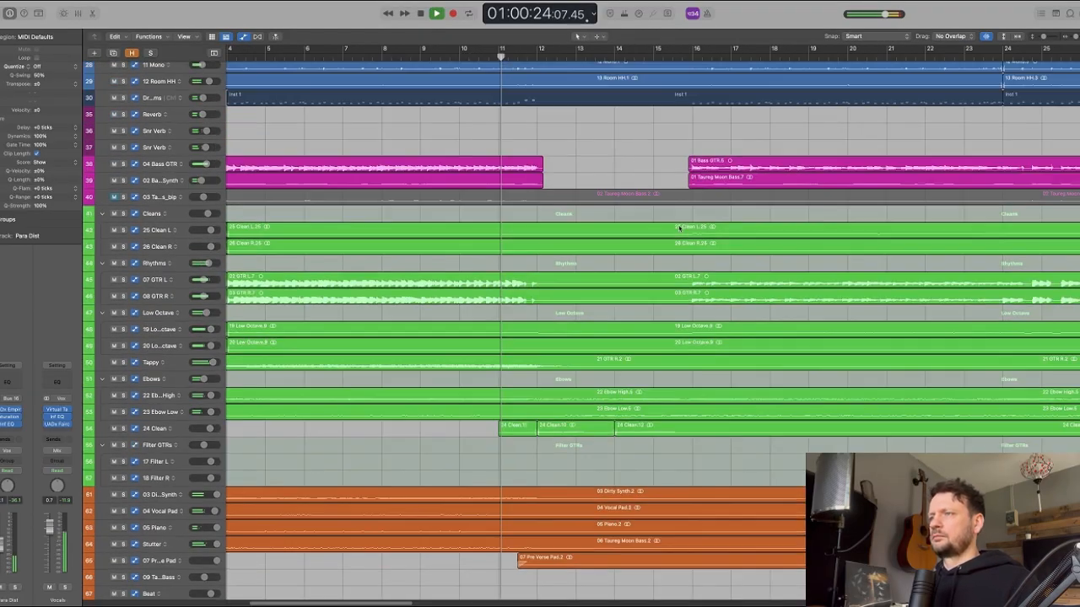
scroll(680, 228, "down", 4)
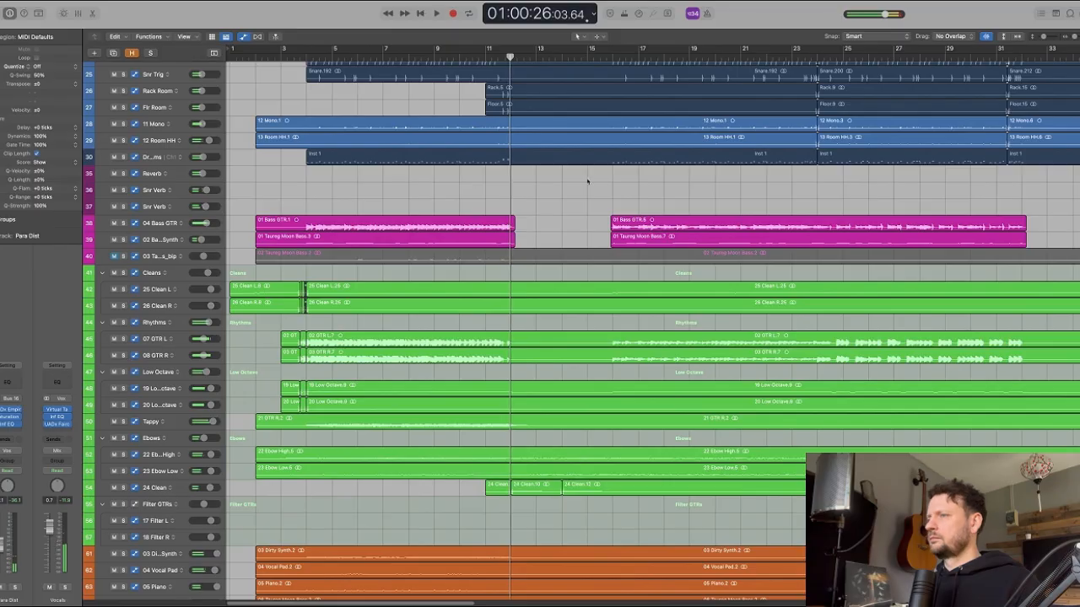
- Place the playhead at bar 88, where the rhythm guitars end, and show the bass and guitar tracks enlarged
scroll(589, 181, "down", 8)
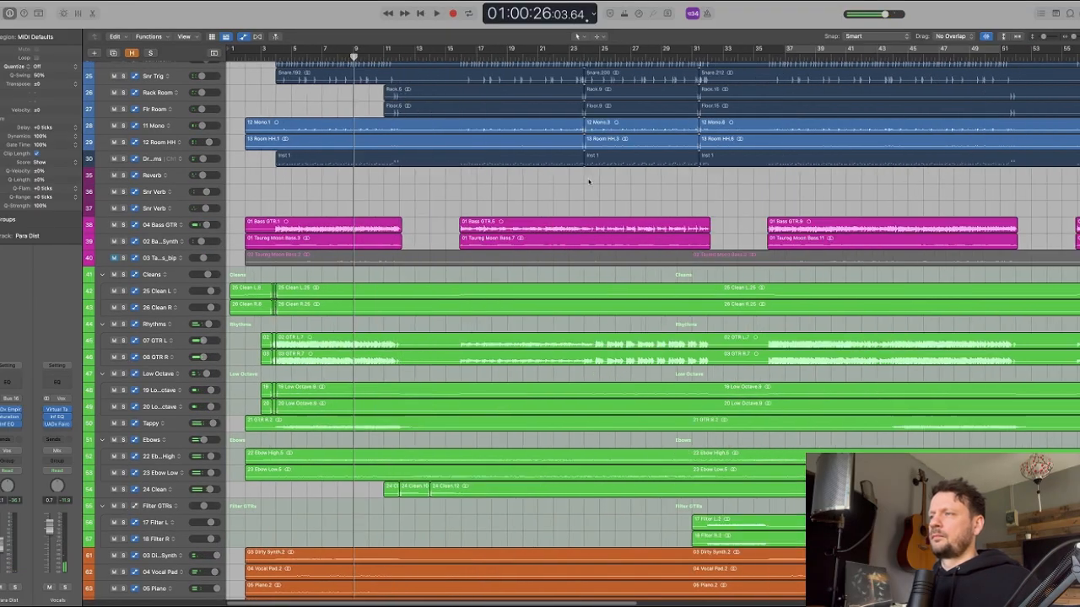
scroll(589, 181, "left", 1)
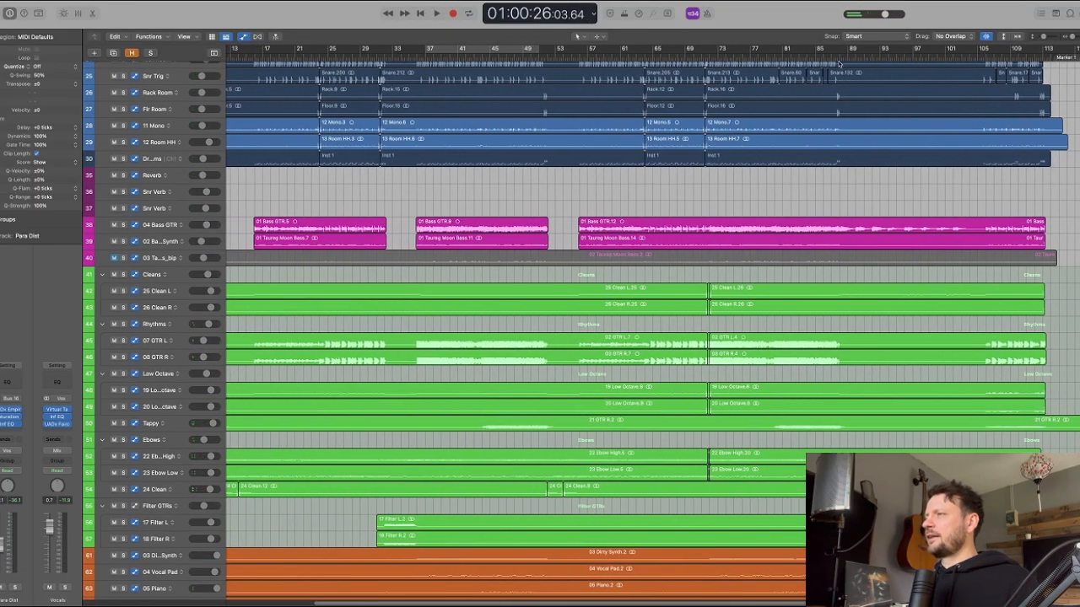
left_click(839, 58)
scroll(861, 245, "up", 5)
scroll(860, 244, "up", 5)
scroll(860, 245, "right", 7)
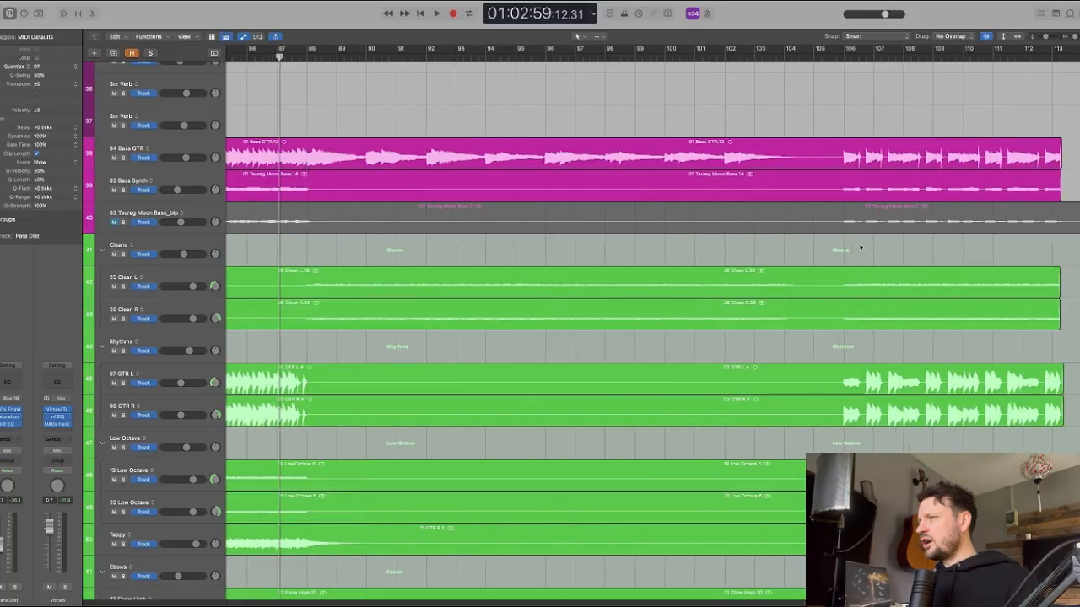
- Show the track automation and examine the 04 Bass GTR automation curve from bar 88 to bar 106
key("a")
scroll(860, 245, "left", 2)
scroll(620, 248, "up", 6)
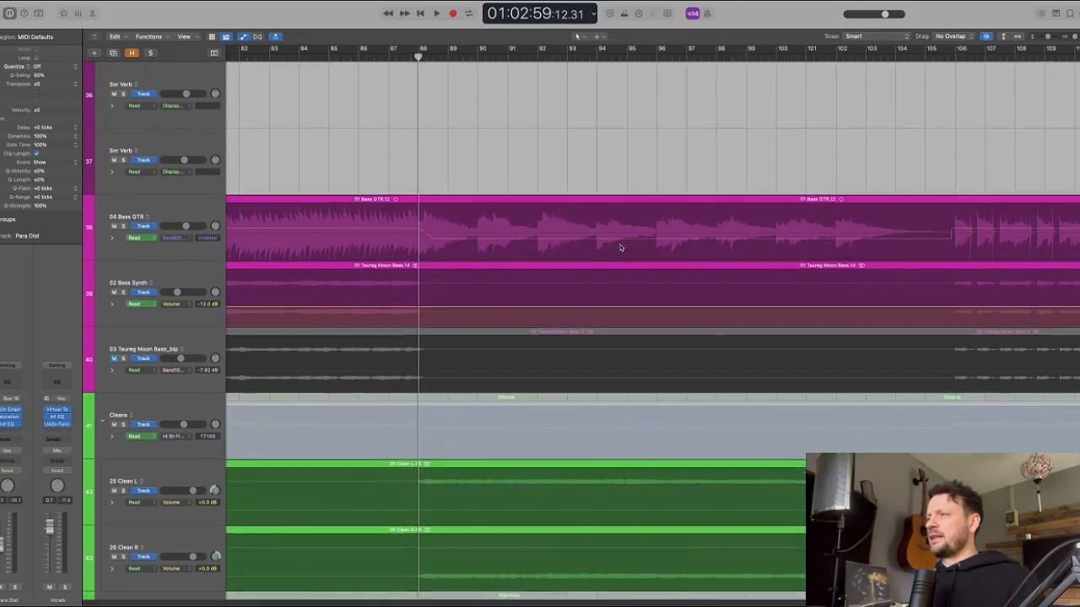
scroll(683, 193, "down", 2)
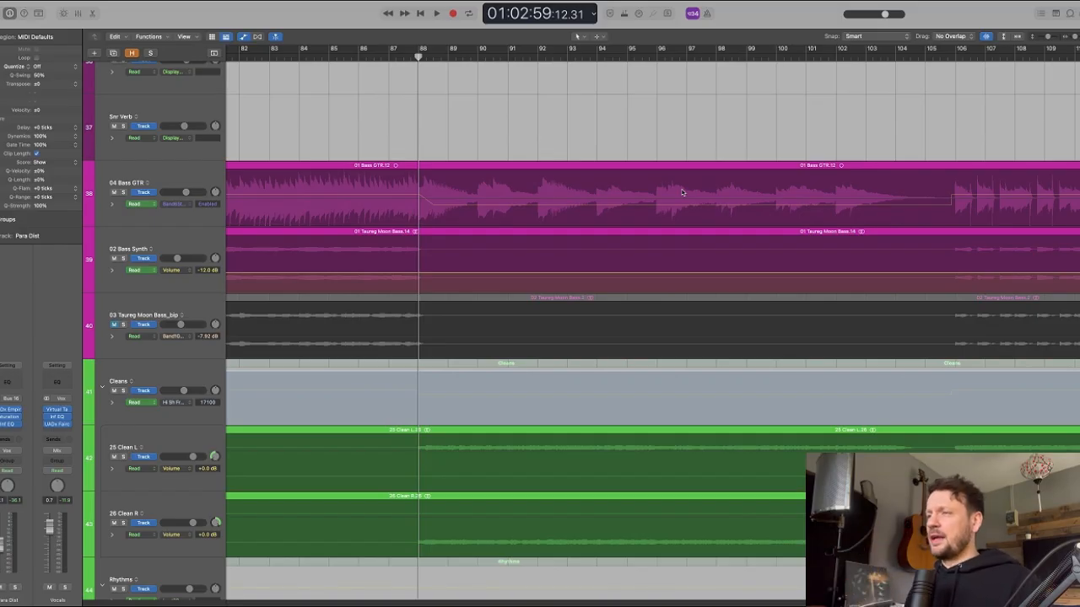
- View the synth, piano, beat and strings tracks around bar 88 and place the playhead at bar 85
scroll(680, 204, "down", 1)
scroll(679, 203, "down", 10)
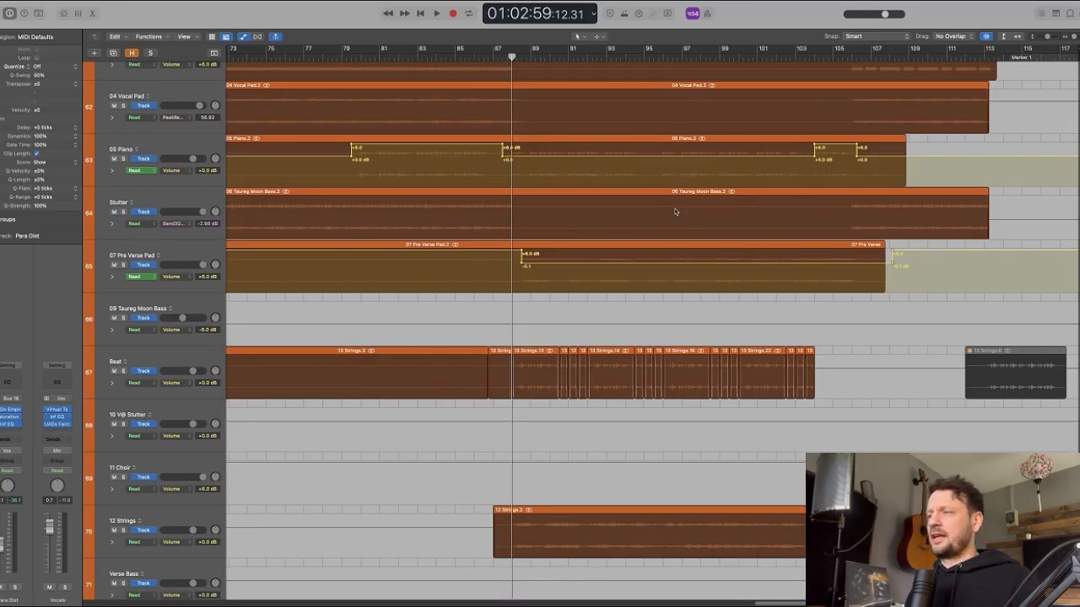
scroll(675, 212, "down", 3)
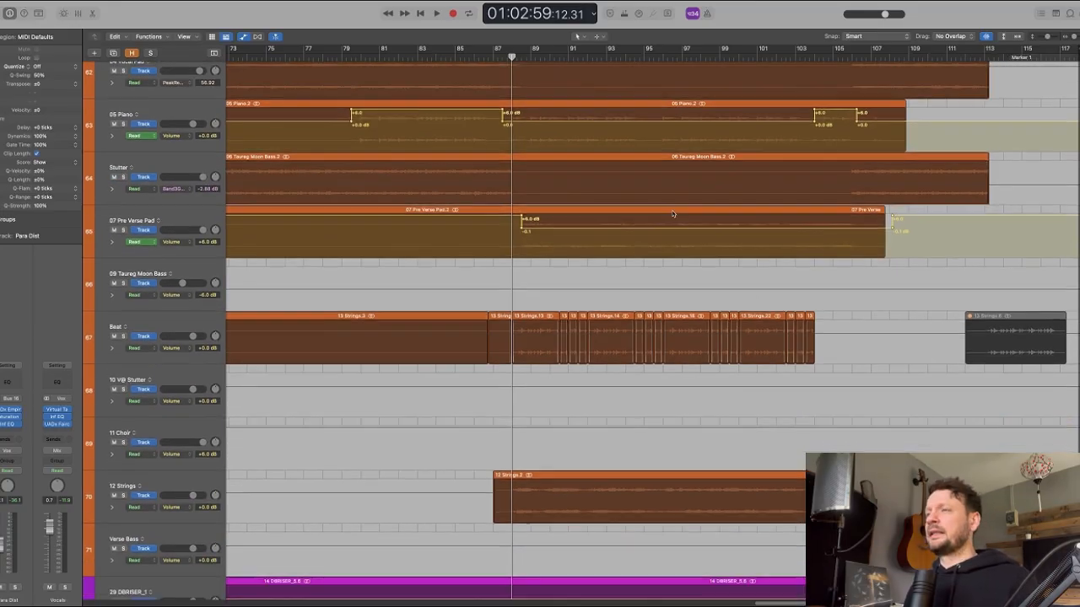
scroll(672, 215, "up", 6)
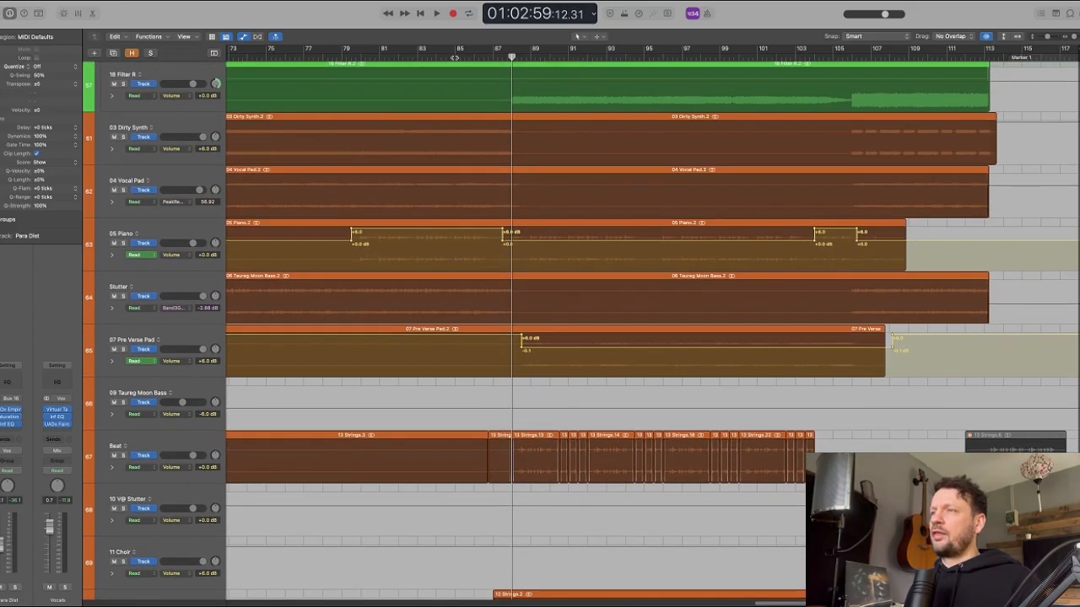
left_click(454, 58)
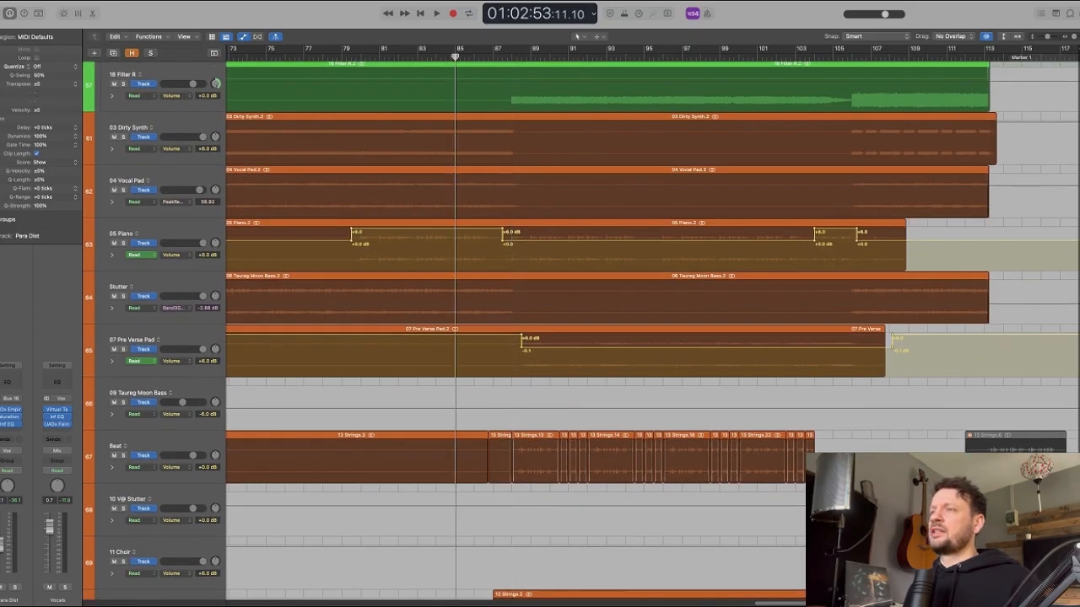
- Examine the ebow, clean, rhythm guitar and bass tracks between bars 85 and 106
scroll(523, 129, "up", 10)
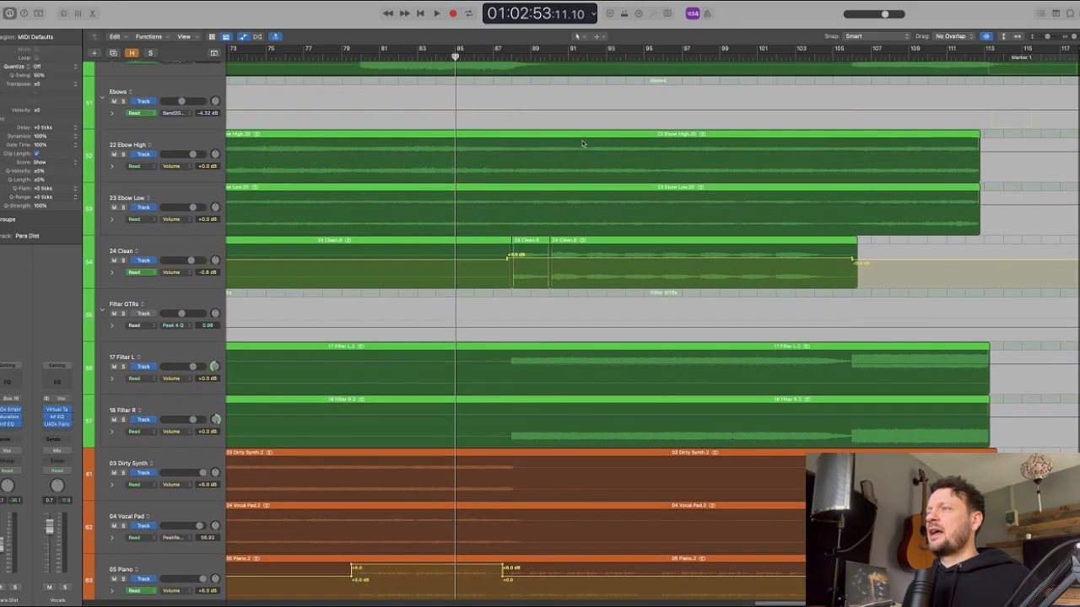
scroll(563, 153, "up", 15)
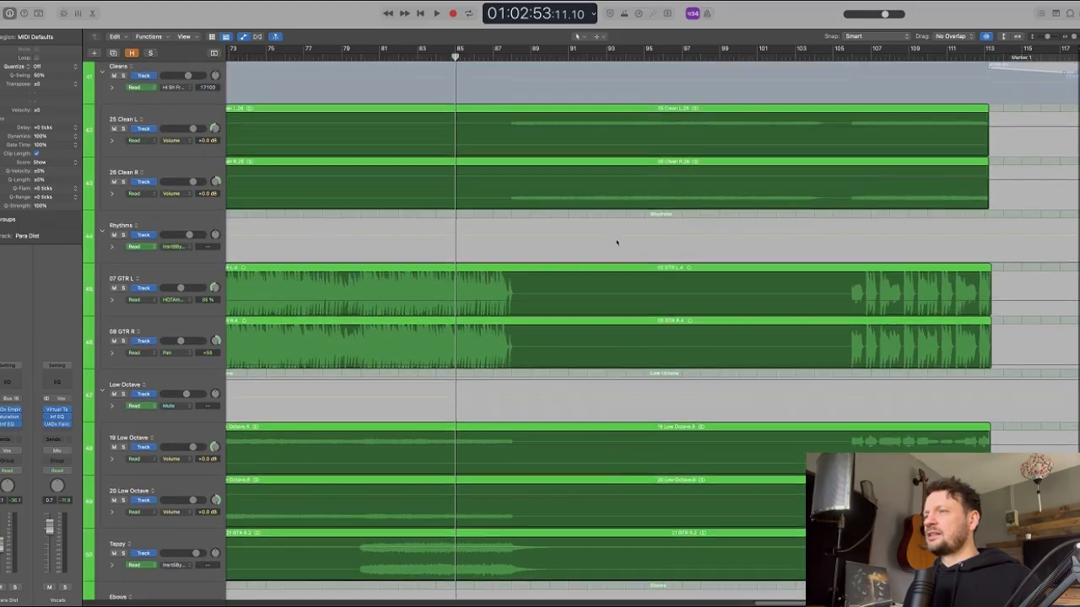
scroll(616, 244, "up", 2)
scroll(616, 243, "down", 2)
scroll(615, 244, "up", 1)
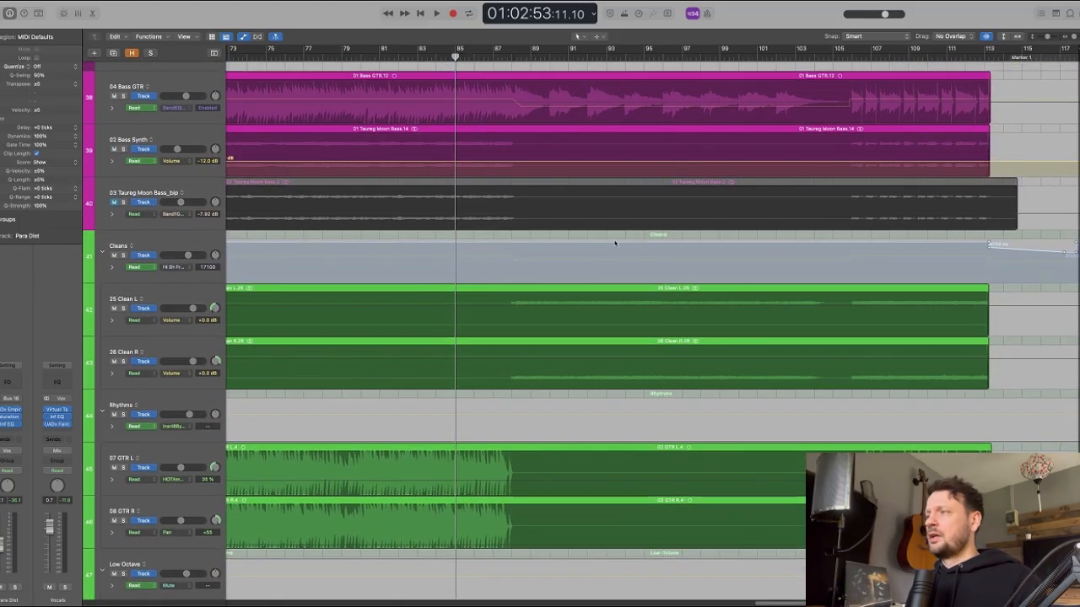
- Play the breakdown from bar 85 while viewing the guitar, synth, strings and riser tracks down to the lead vocal's send automation
scroll(719, 249, "down", 16)
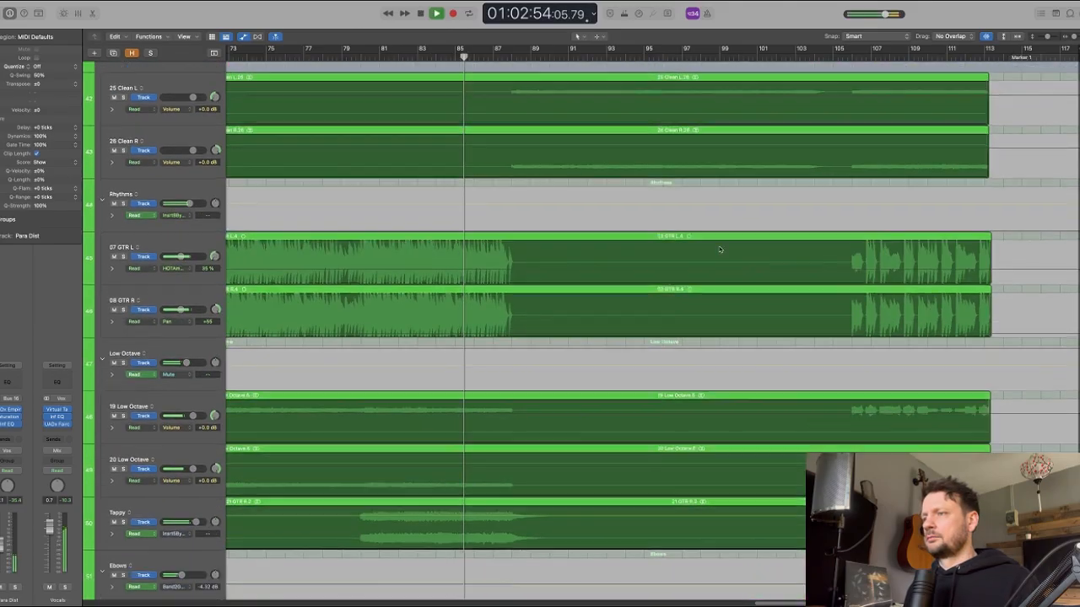
scroll(720, 249, "down", 17)
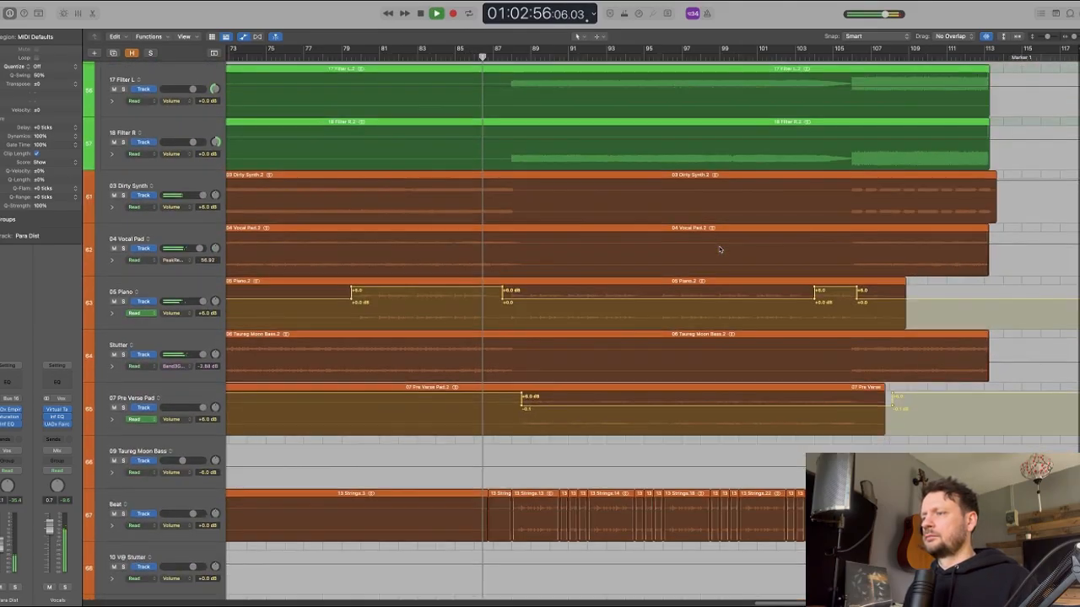
scroll(719, 248, "down", 2)
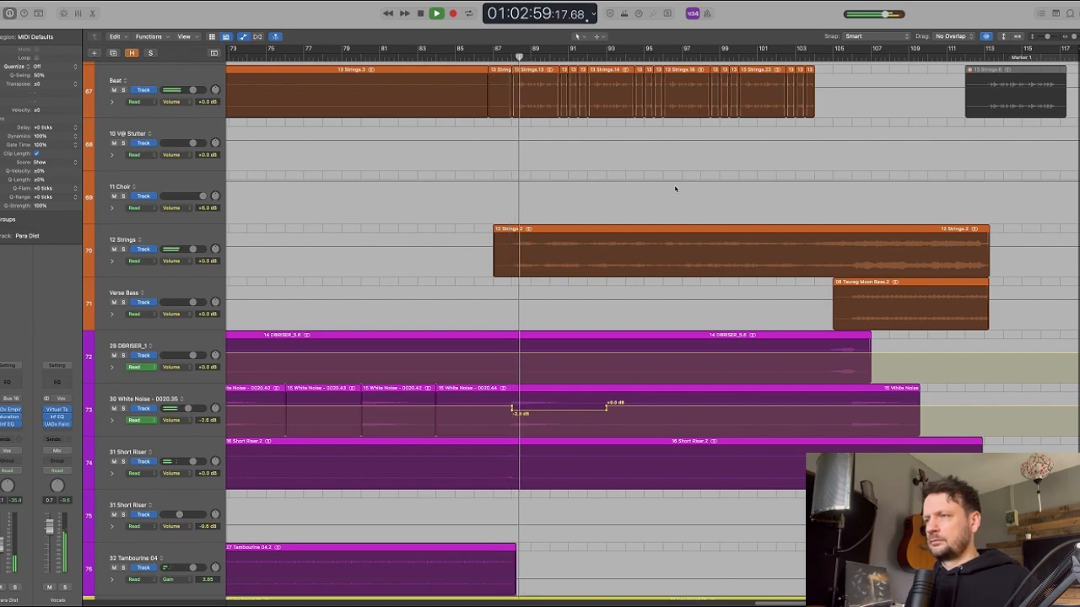
scroll(663, 224, "down", 1)
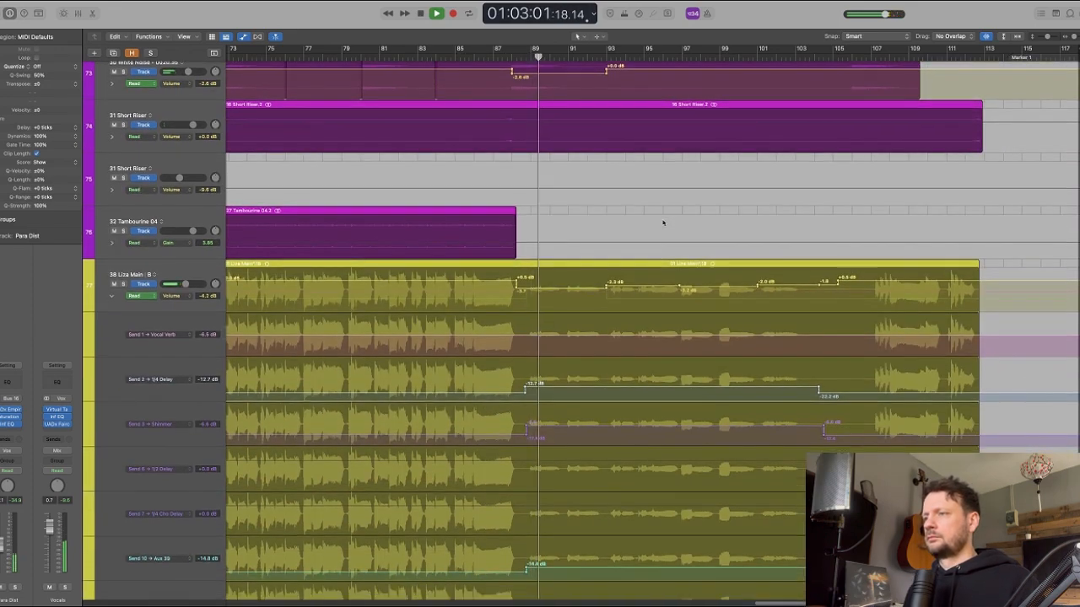
scroll(663, 222, "down", 1)
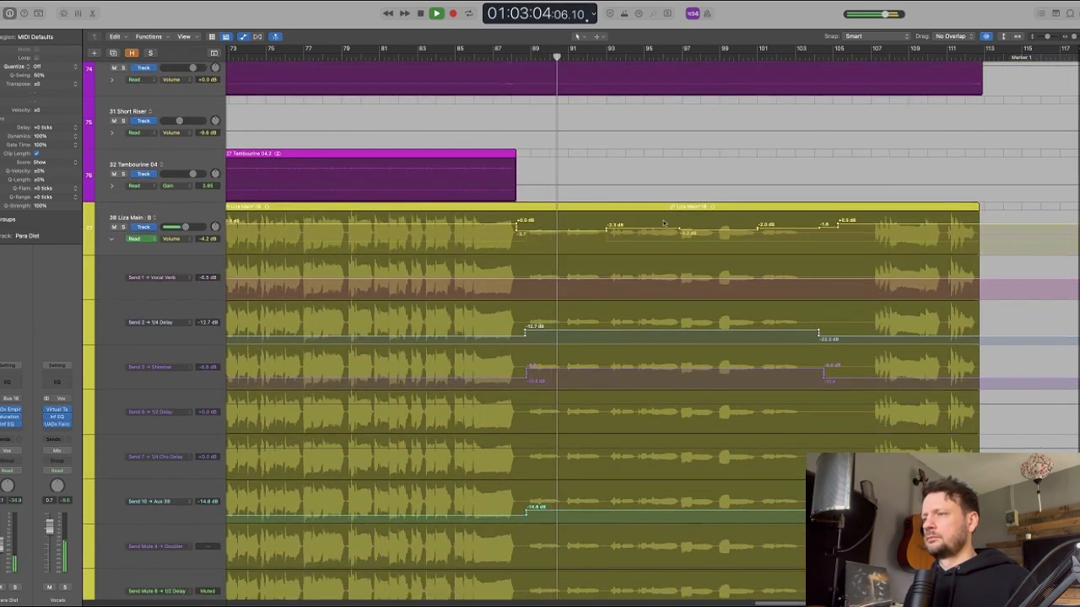
scroll(663, 222, "up", 3)
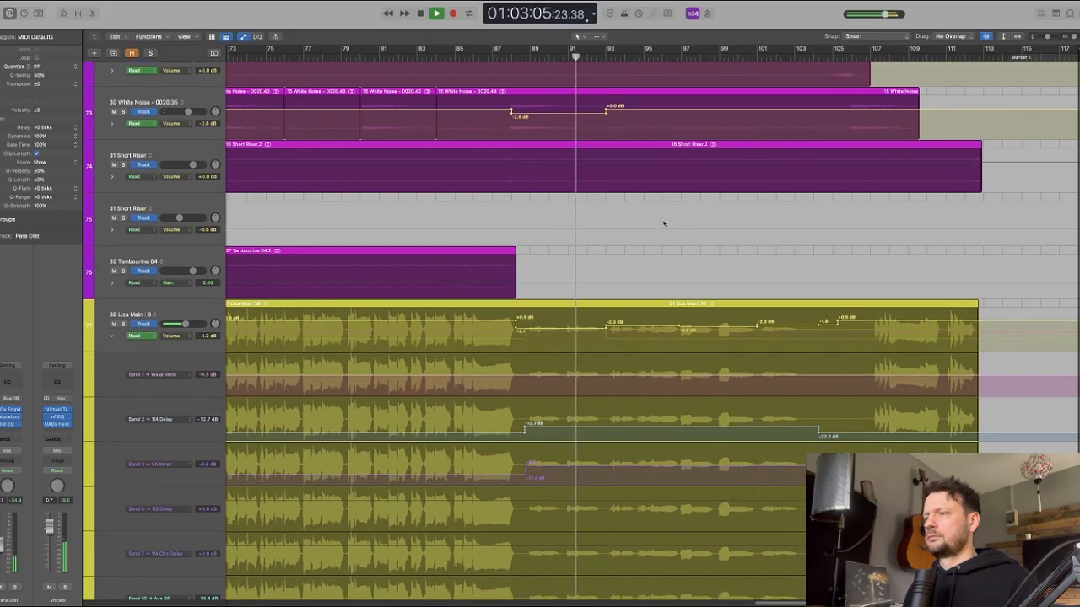
- Keep listening up to about bar 95 while viewing the piano, Pre Verse Pad, beat and strings tracks and the lead vocal automation
scroll(663, 223, "up", 1)
scroll(667, 222, "up", 10)
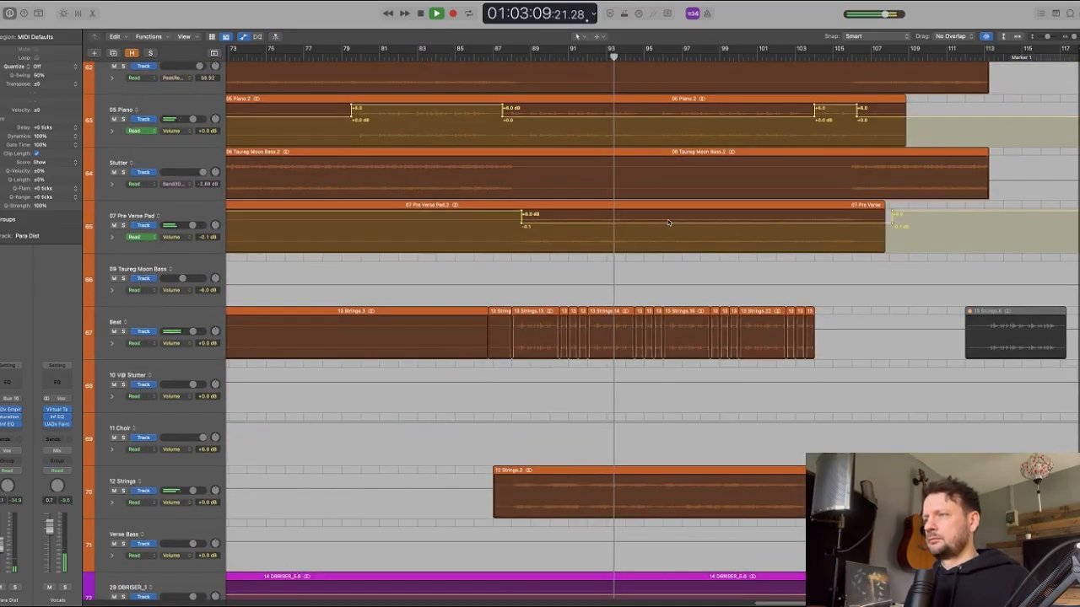
scroll(667, 222, "up", 3)
scroll(667, 222, "down", 2)
scroll(667, 222, "down", 5)
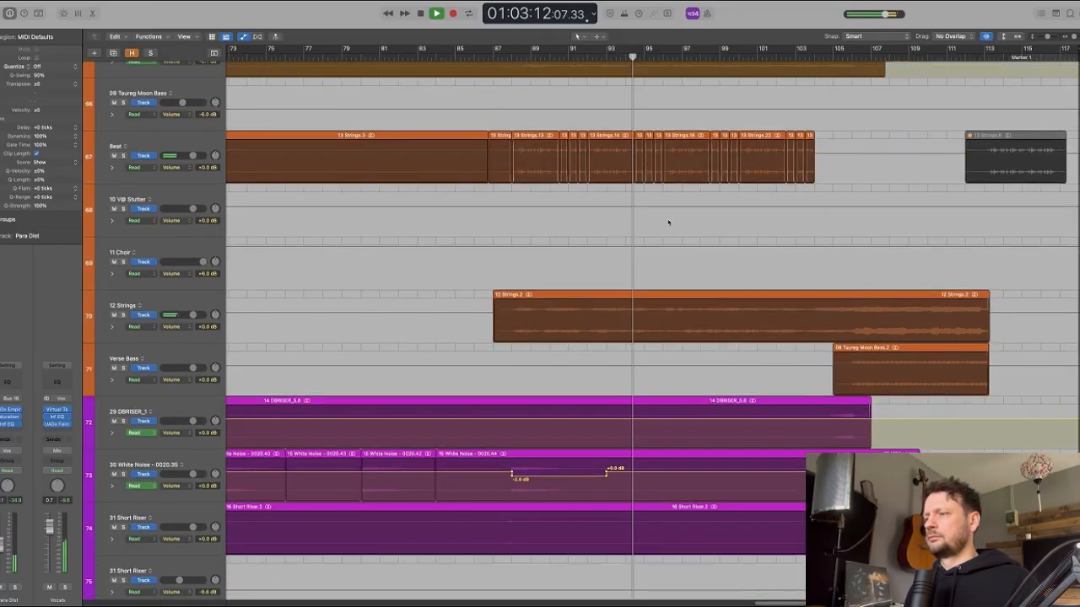
scroll(667, 222, "down", 2)
scroll(667, 222, "down", 12)
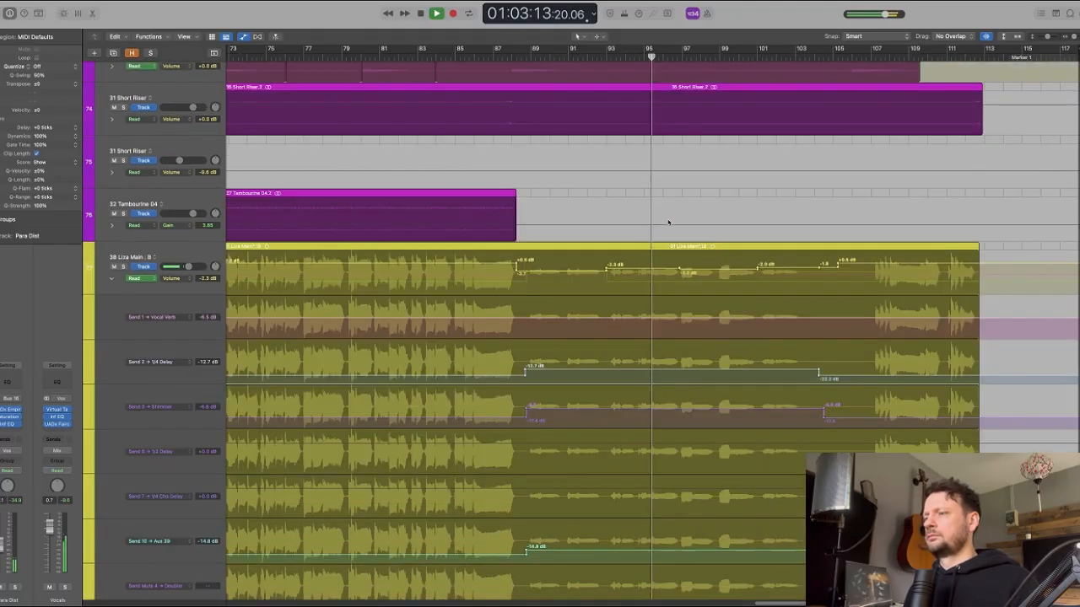
- Listen on past bar 100 while examining the volume and send automation of the harmony vocal tracks
scroll(668, 221, "down", 10)
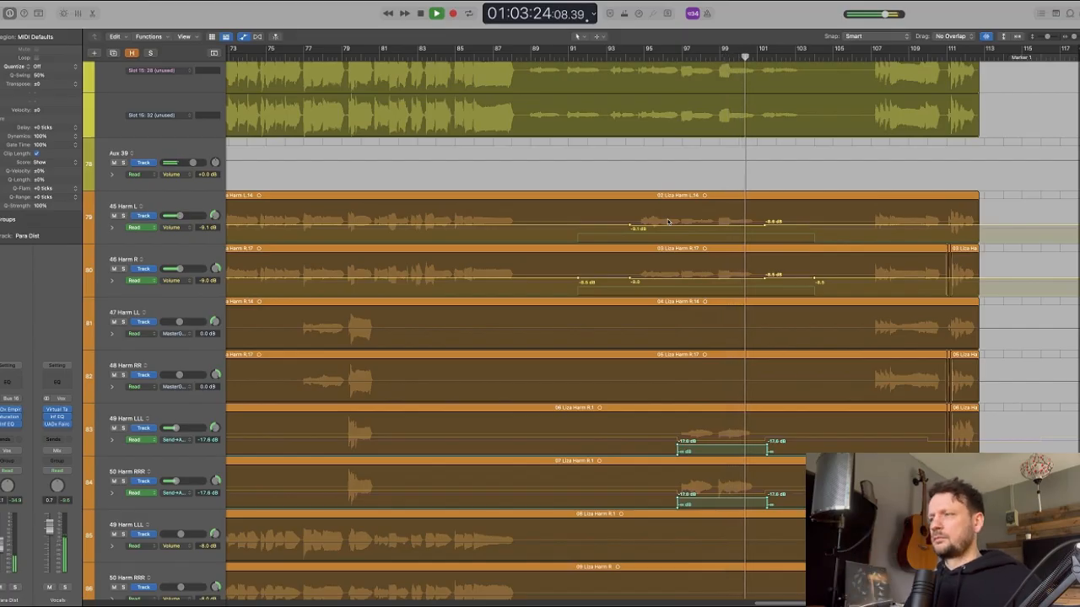
scroll(884, 289, "up", 3)
scroll(844, 270, "up", 6)
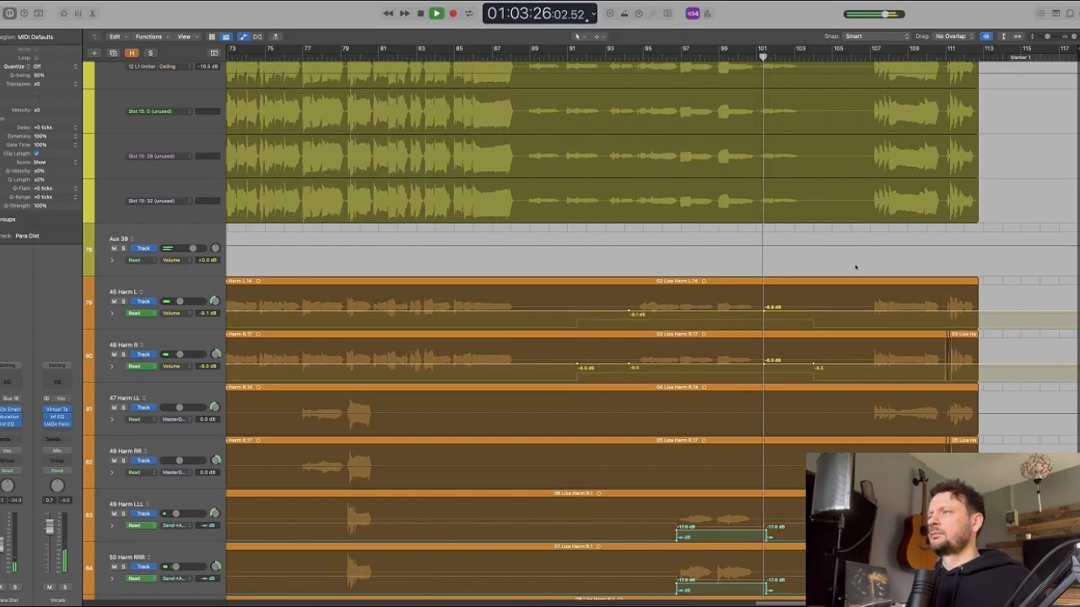
scroll(816, 260, "up", 10)
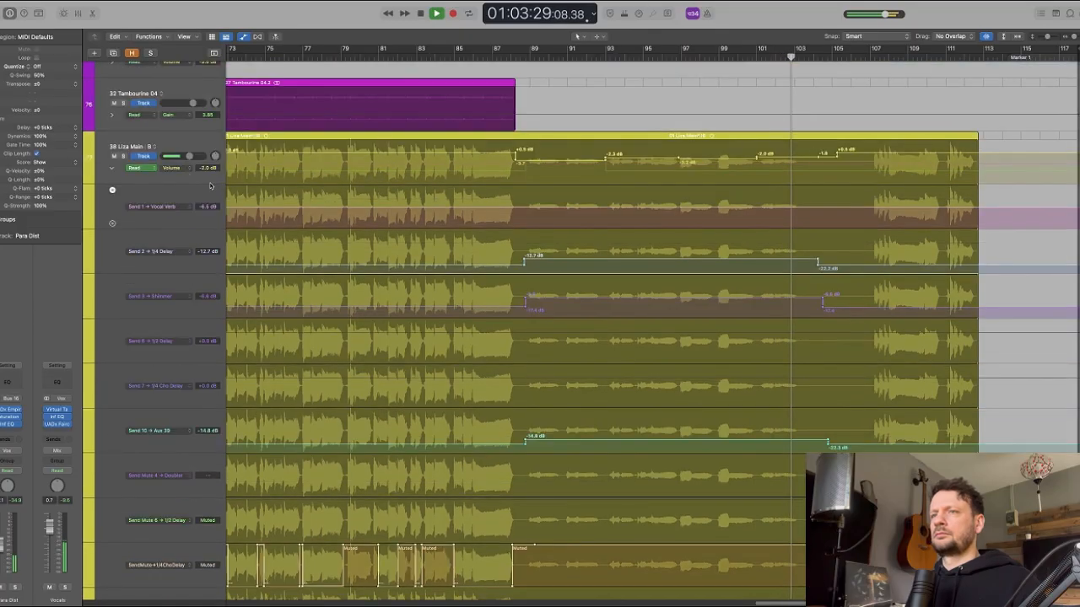
- Collapse the lead vocal's automation lanes and keep playing up to about bar 109 with the filter guitars and synths in view
left_click(111, 167)
scroll(731, 165, "up", 14)
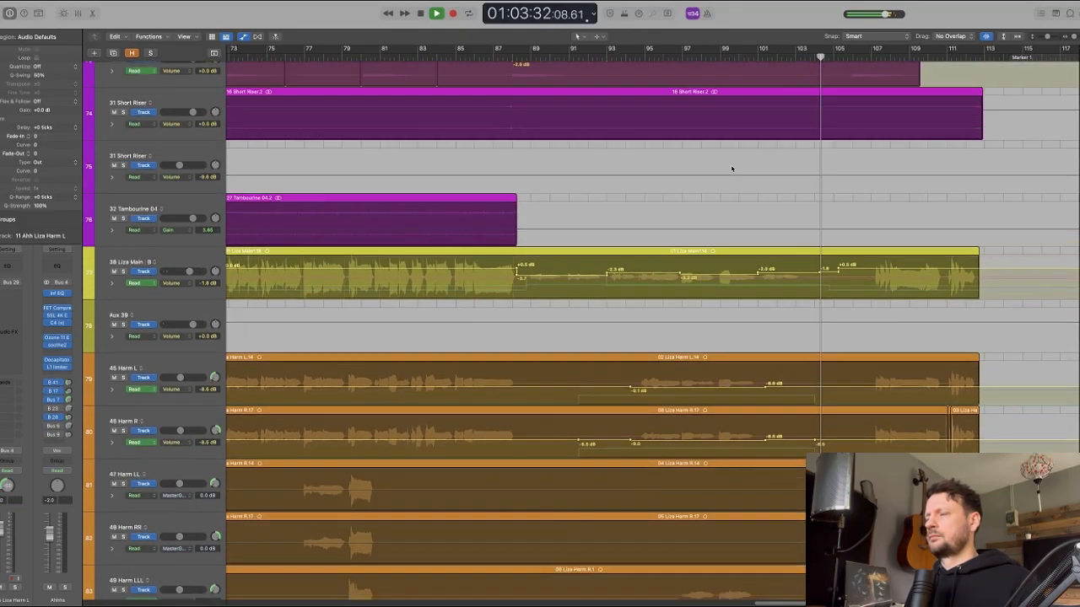
scroll(731, 169, "up", 7)
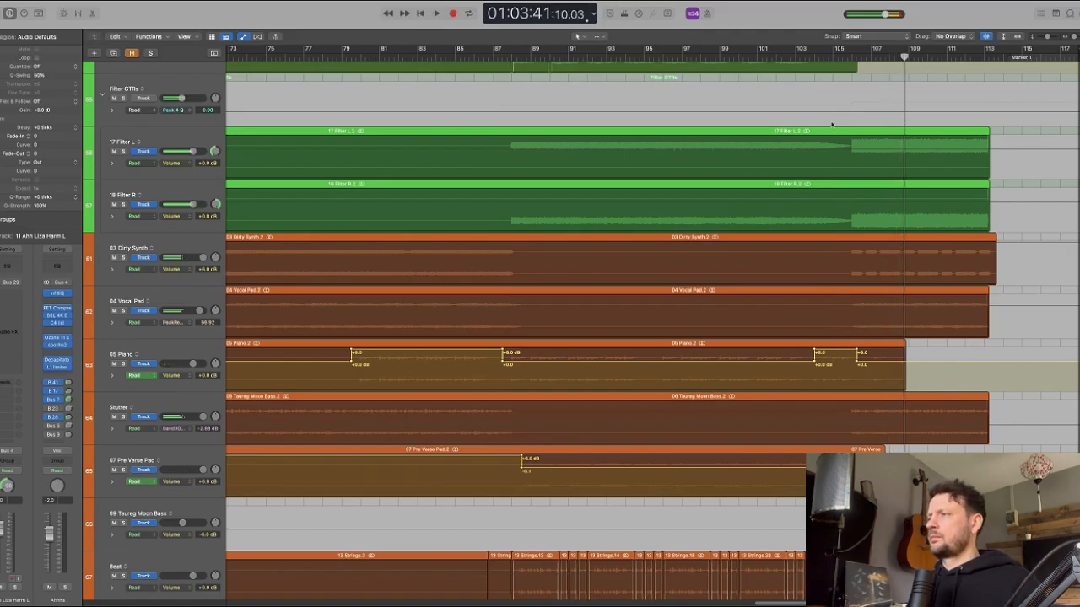
- Listen to the 05 Piano track soloed from bar 104 to about bar 106, and turn its solo off
left_click(796, 58)
left_click(814, 58)
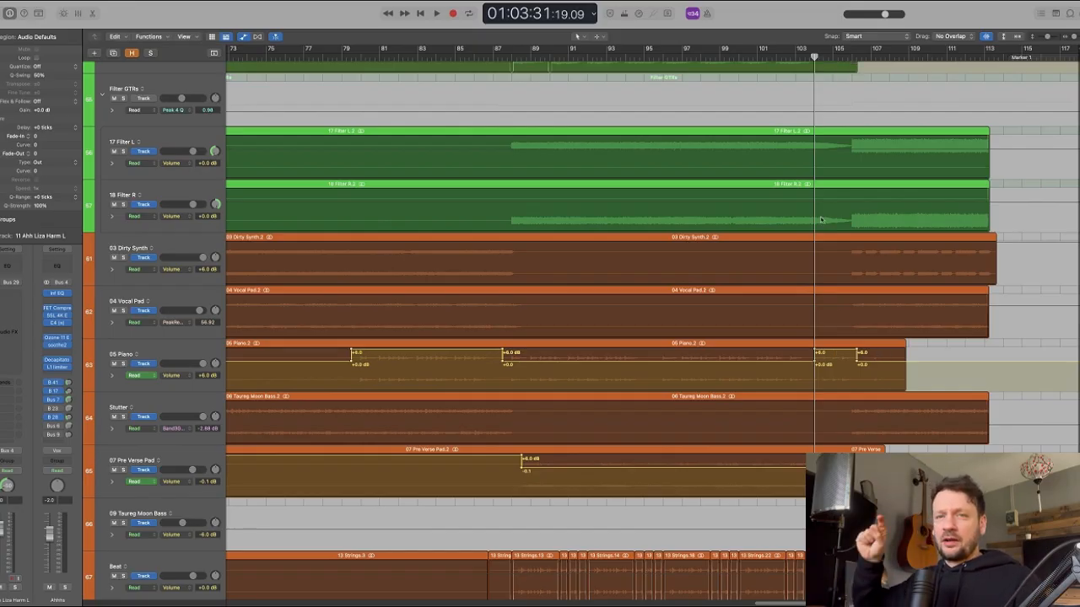
left_click(122, 364)
key("space")
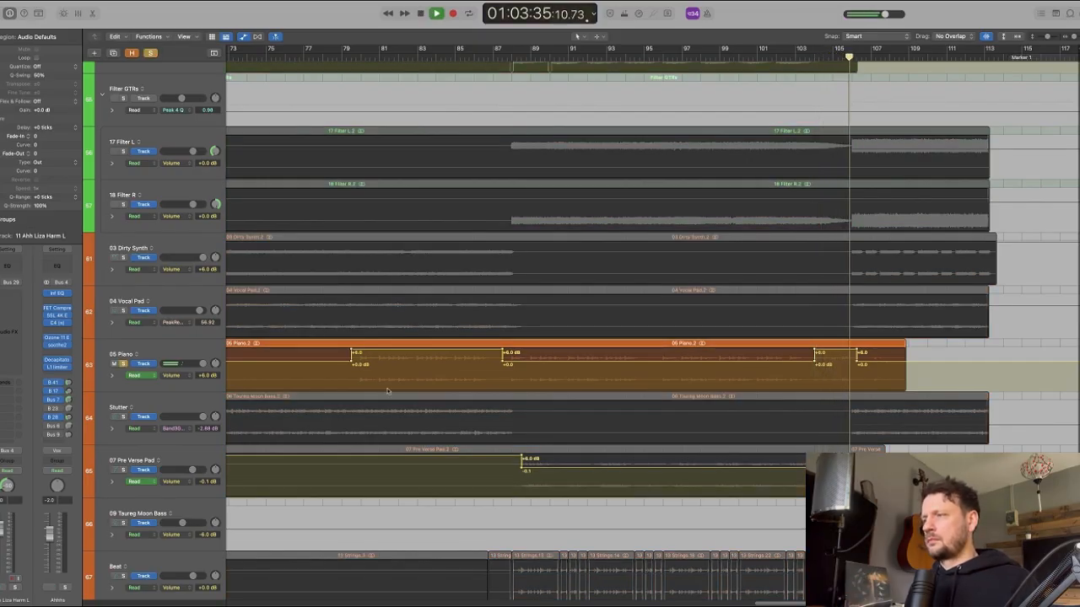
left_click(122, 363)
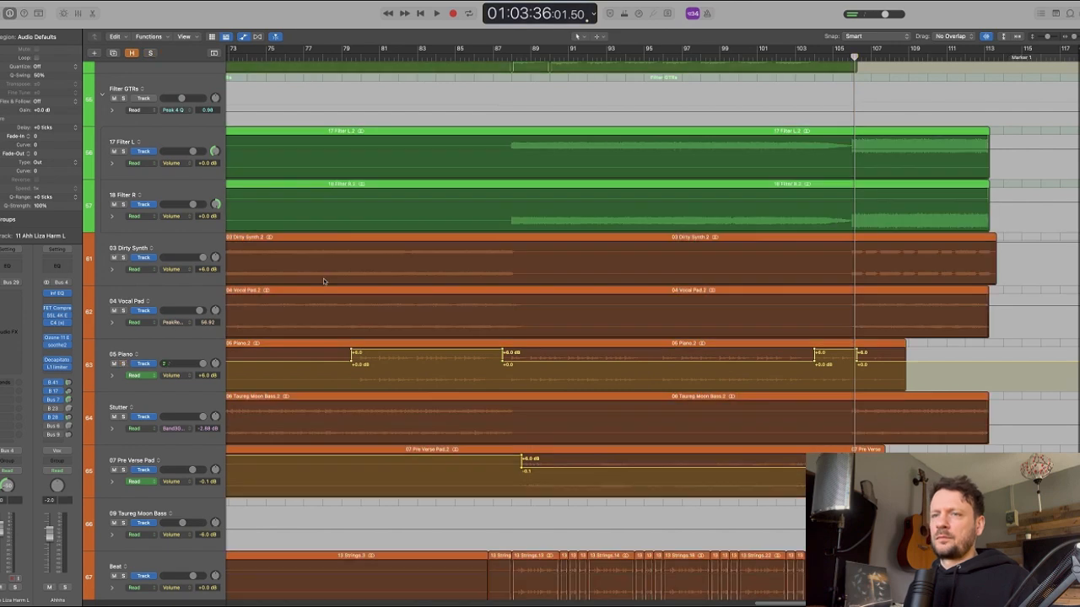
- Play the full mix of the transition from about bar 102 to bar 108
scroll(392, 247, "up", 3)
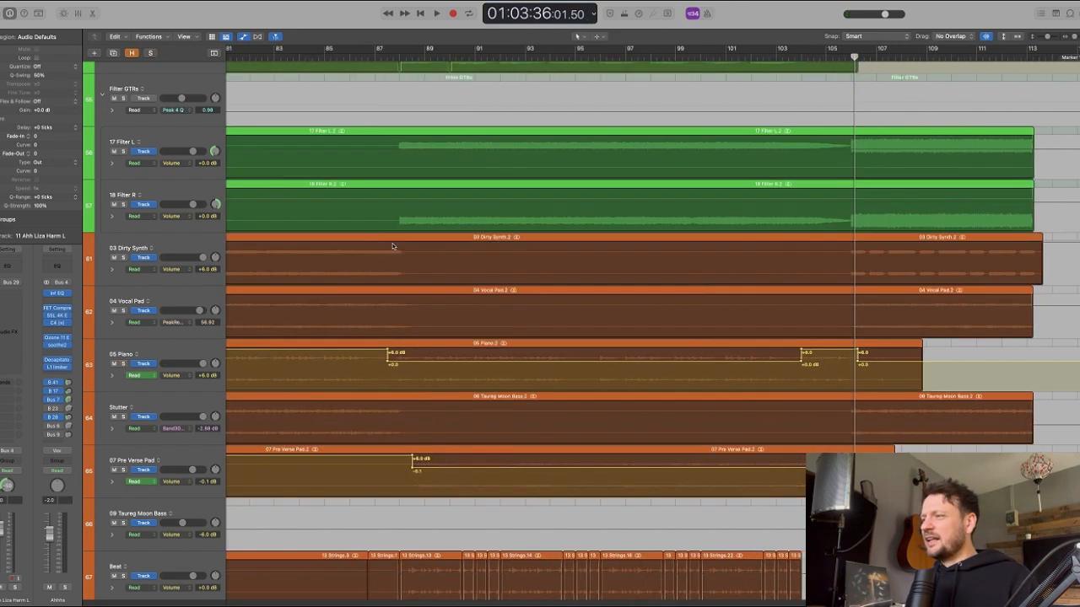
scroll(403, 250, "right", 3)
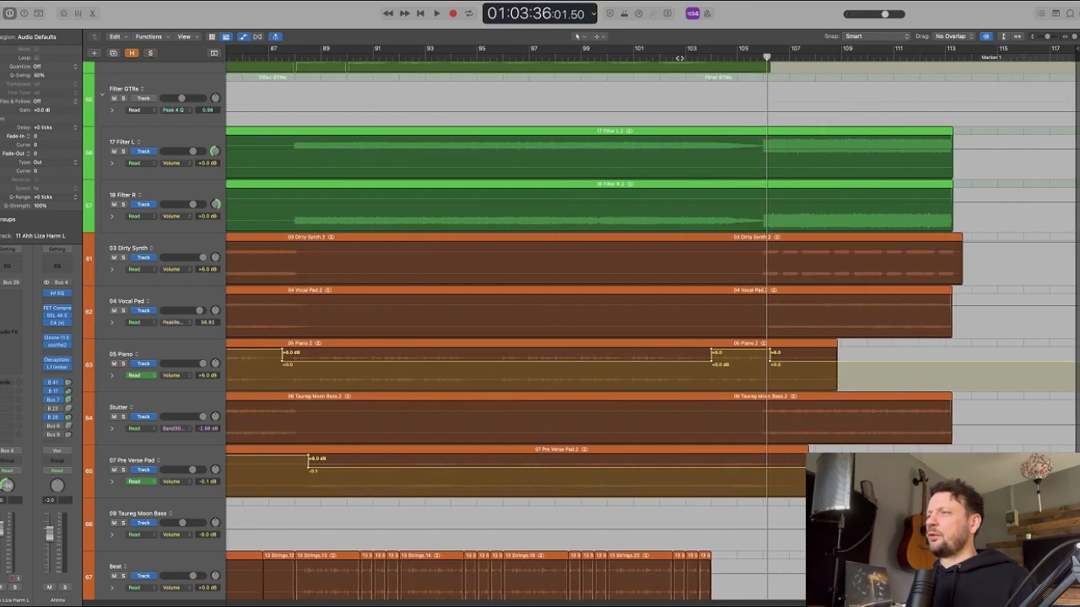
left_click(685, 57)
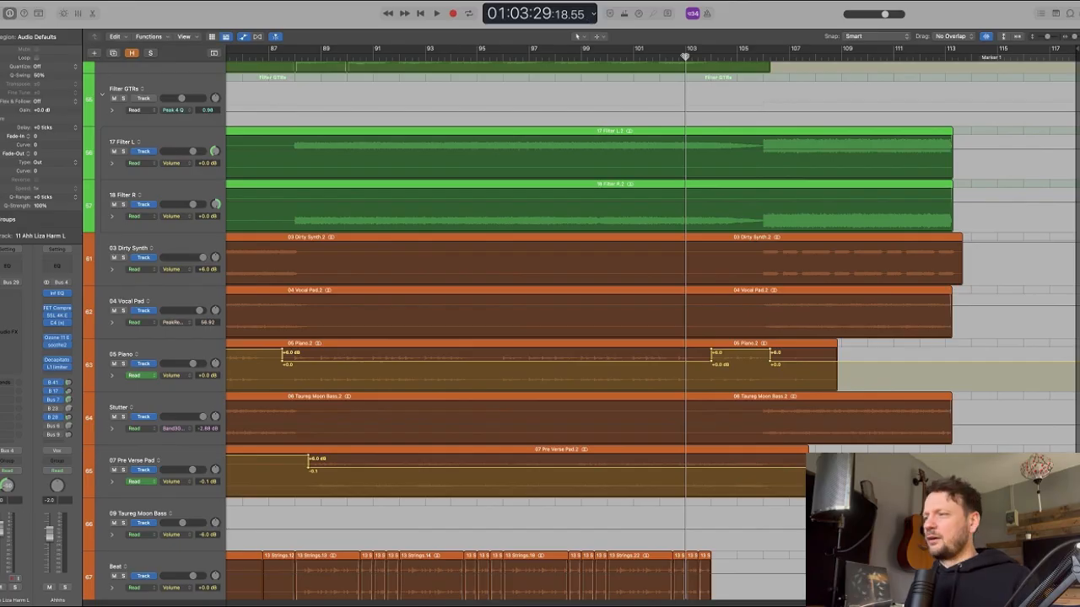
double_click(660, 56)
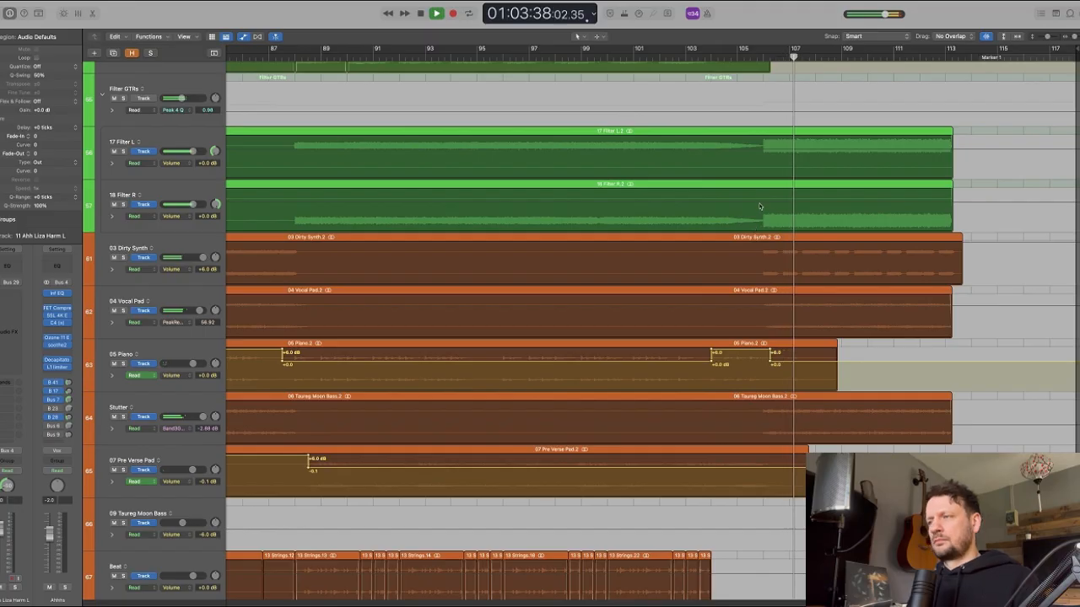
key("space")
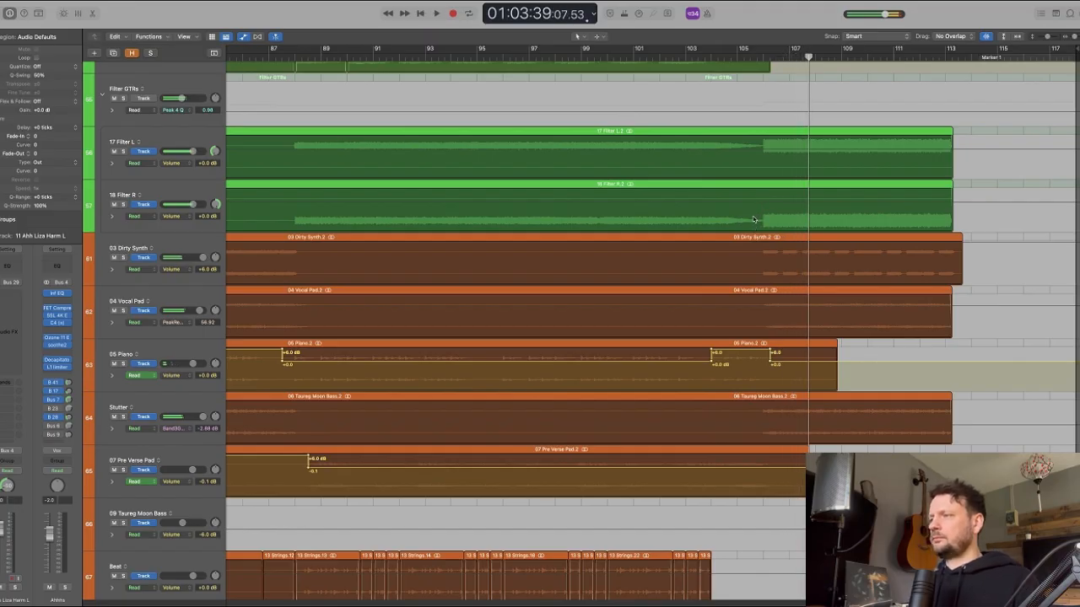
key("z")
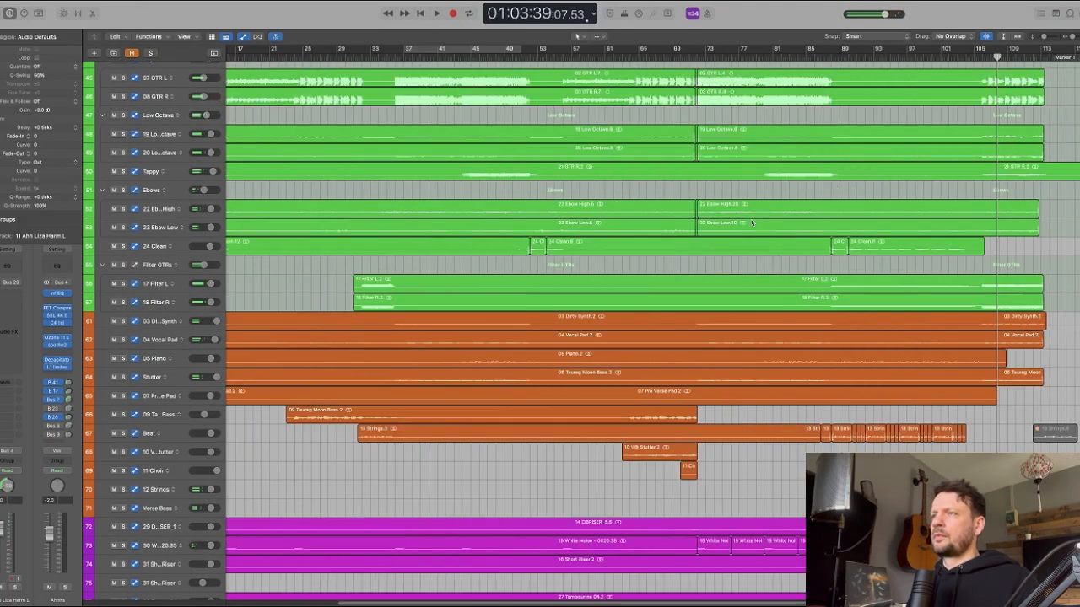